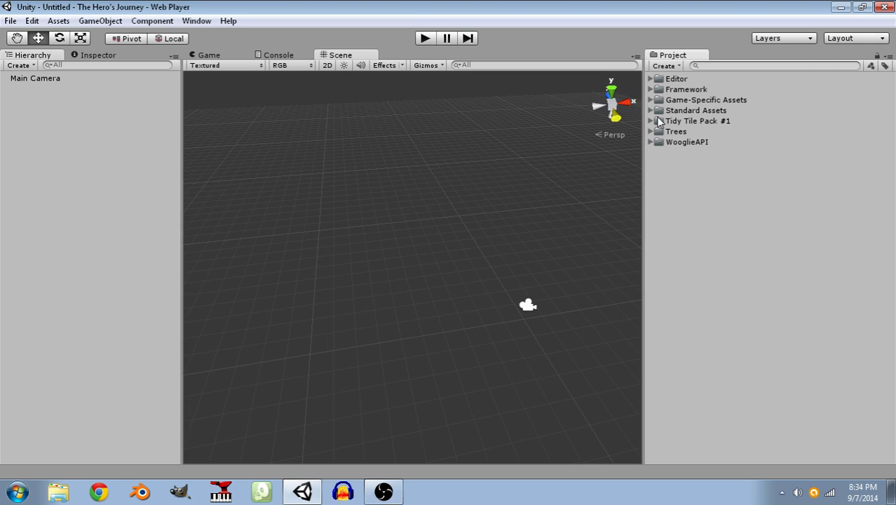
Open the Aylea scene from the Scenes folder of Game-Specific Assets.
click(649, 100)
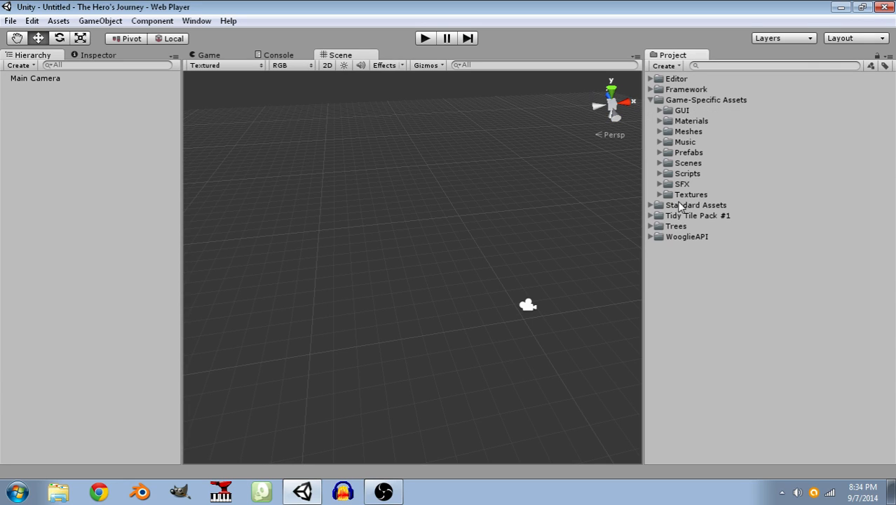
click(659, 163)
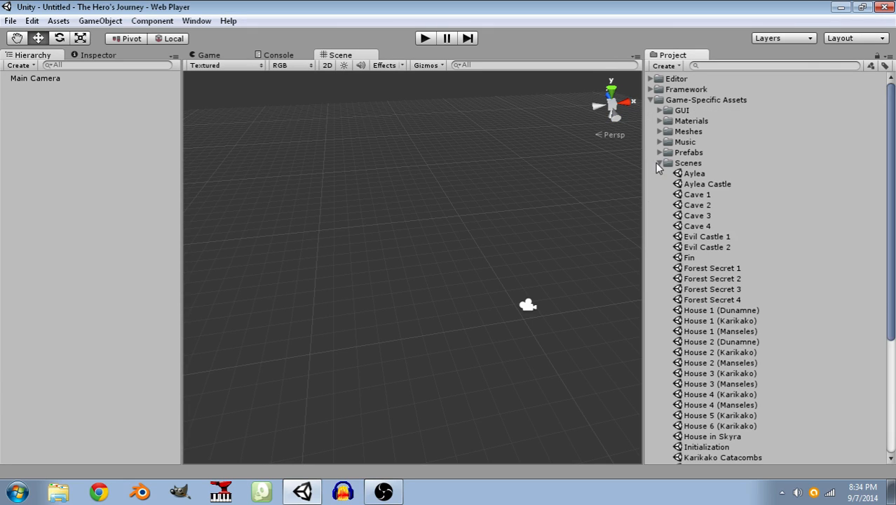
click(689, 174)
double_click(688, 173)
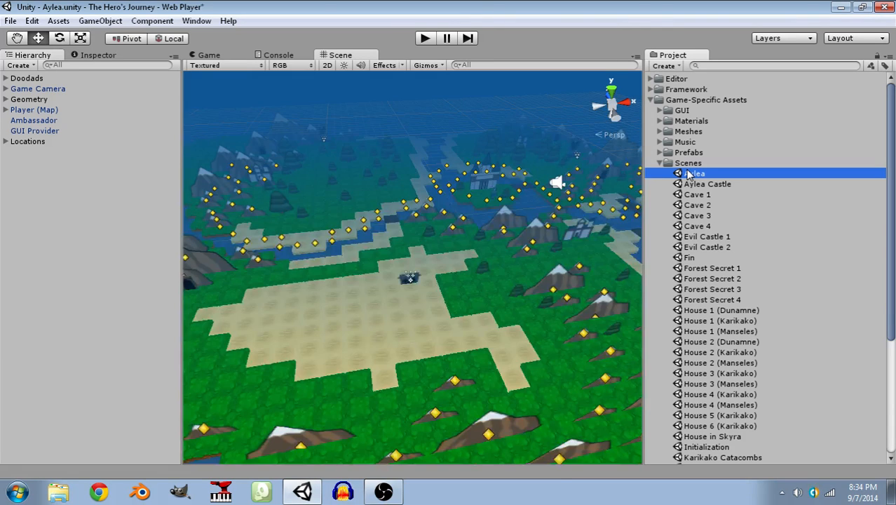
Look over the Aylea world map, including its desert, mountains and the castle on the water.
middle_drag(462, 236, 406, 378)
scroll(409, 364, up, 3)
middle_drag(344, 435, 390, 54)
scroll(390, 210, down, 5)
middle_drag(382, 228, 368, 305)
middle_drag(543, 303, 534, 341)
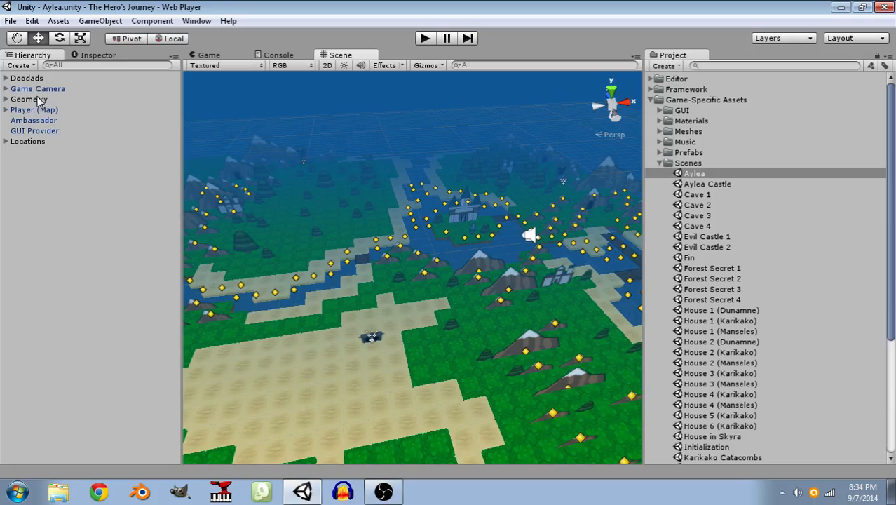
Set the Phase of the Ambassador object's Main sequence counter to 8.
click(35, 121)
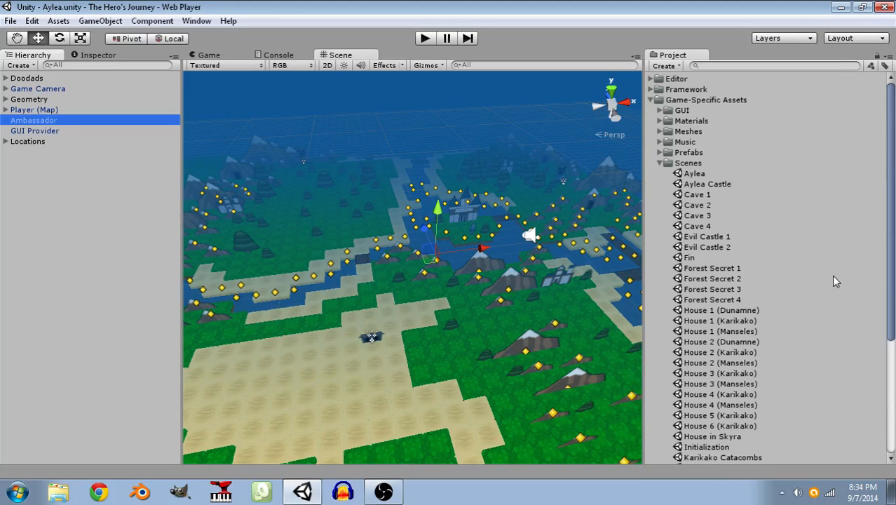
click(89, 55)
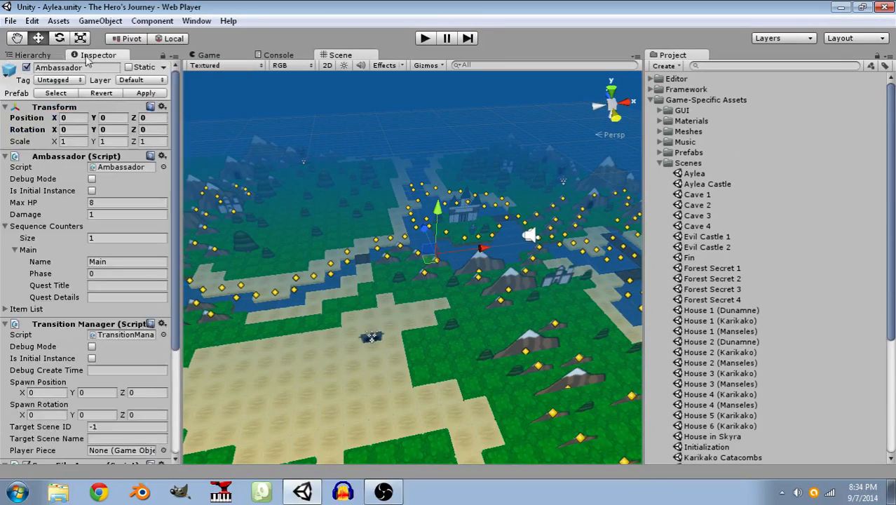
scroll(85, 135, down, 2)
click(103, 237)
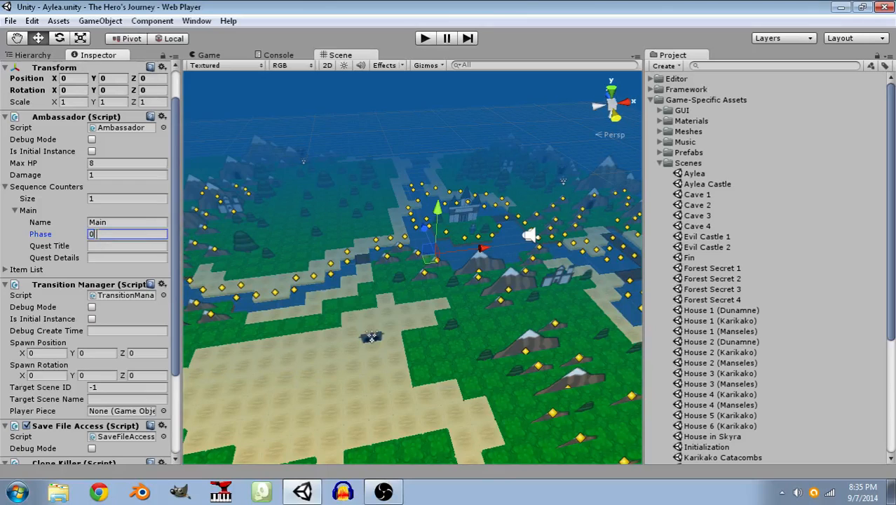
text(8)
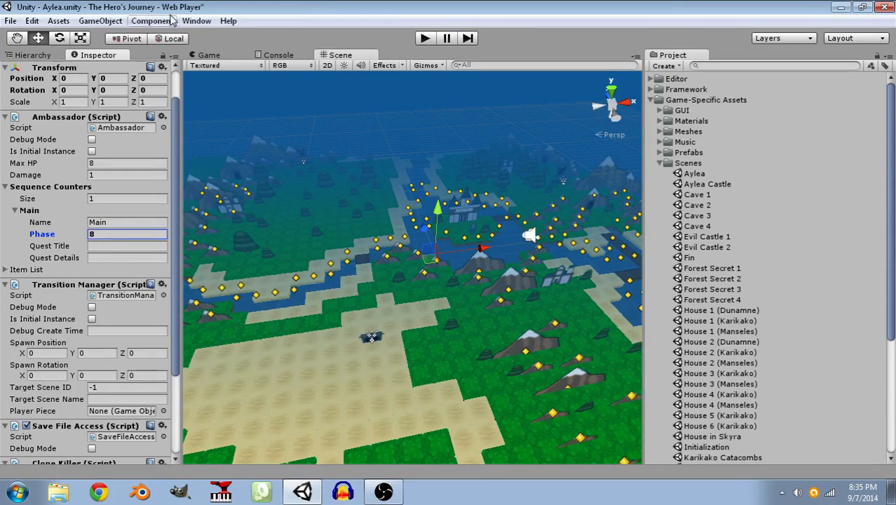
Run the Aylea scene, inspect the running map in the Scene view, and stop playback.
click(425, 38)
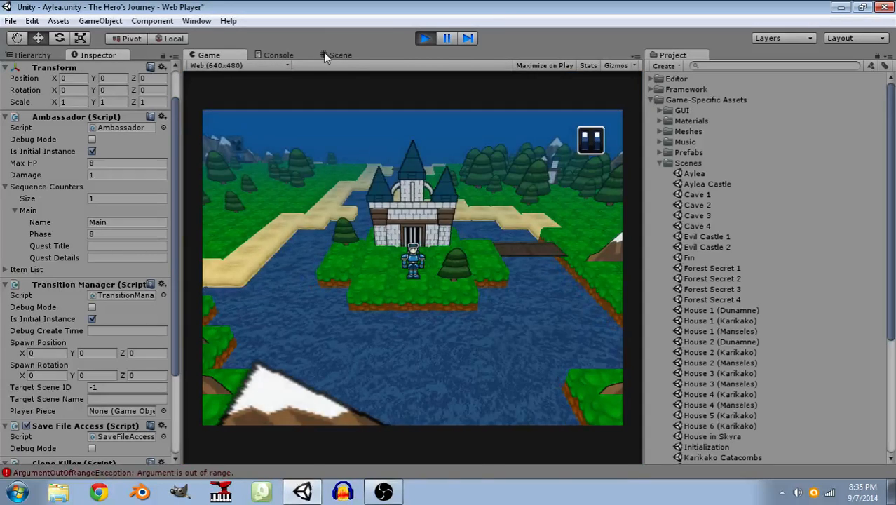
click(326, 55)
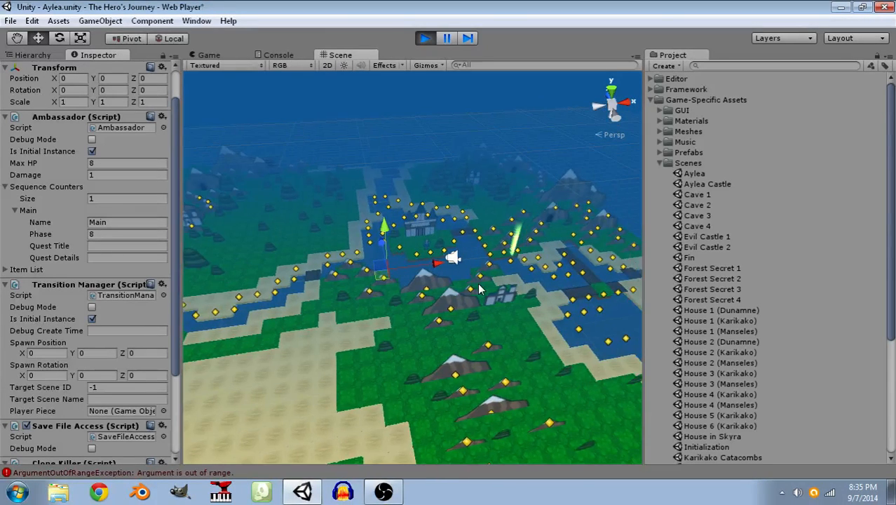
scroll(480, 289, up, 2)
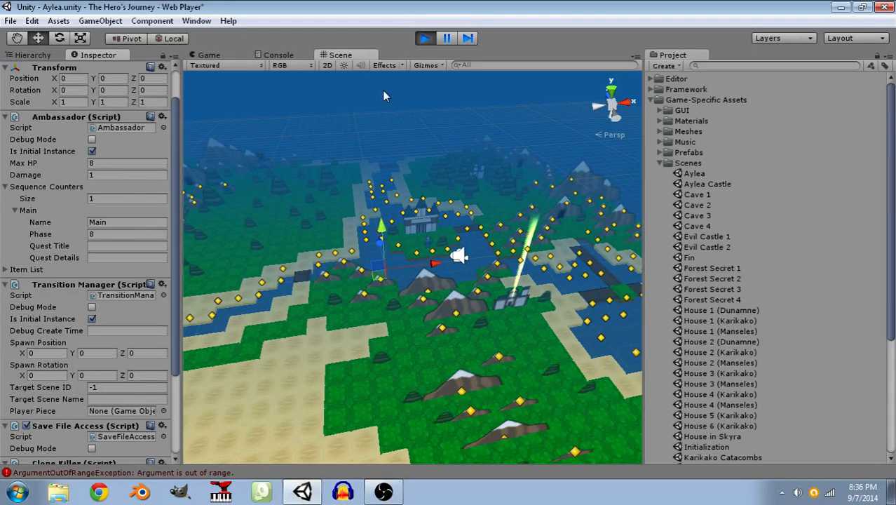
click(424, 39)
Open the Karikako Catacombs scene, discarding the changes made to Aylea.
scroll(789, 204, down, 5)
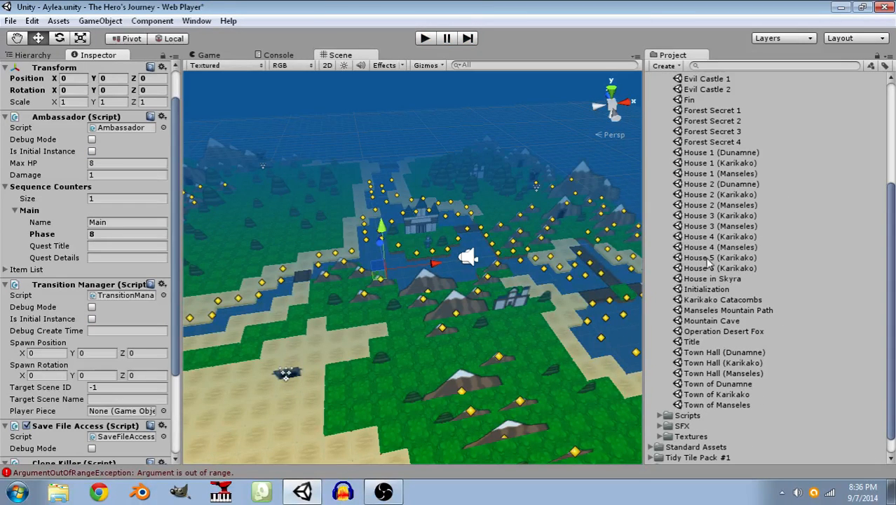
click(729, 301)
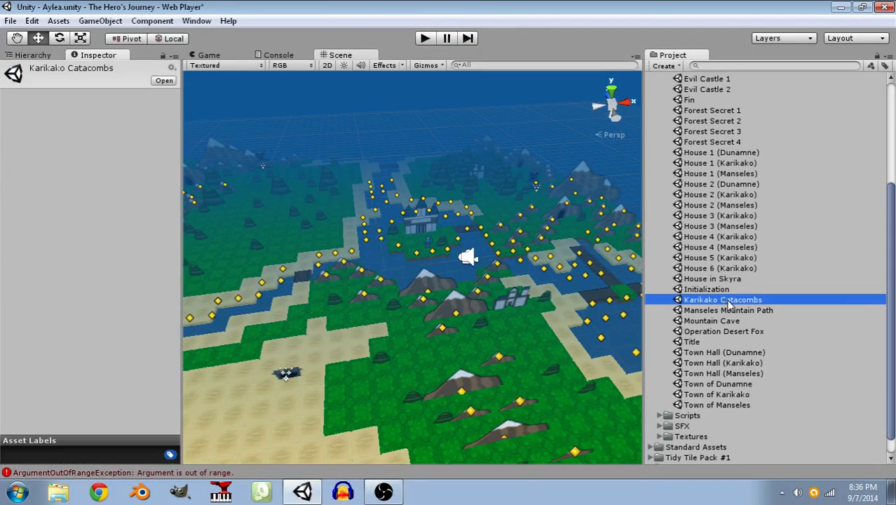
double_click(729, 301)
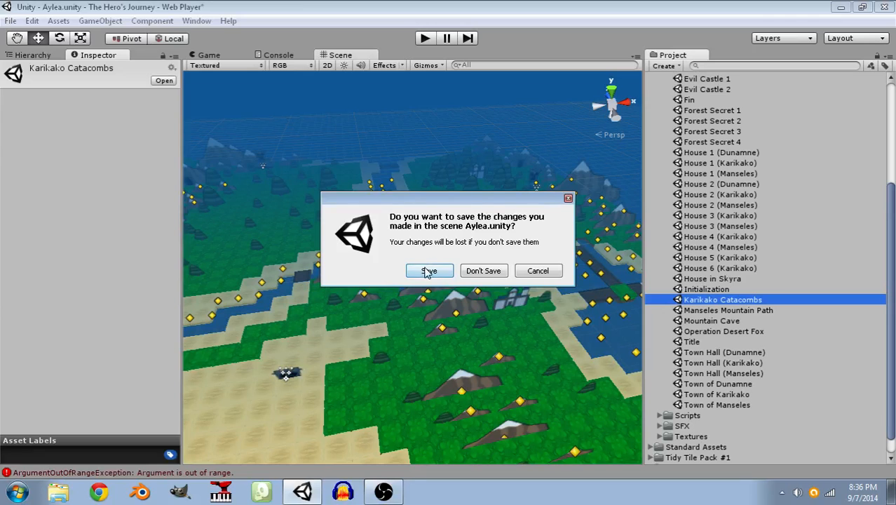
click(494, 270)
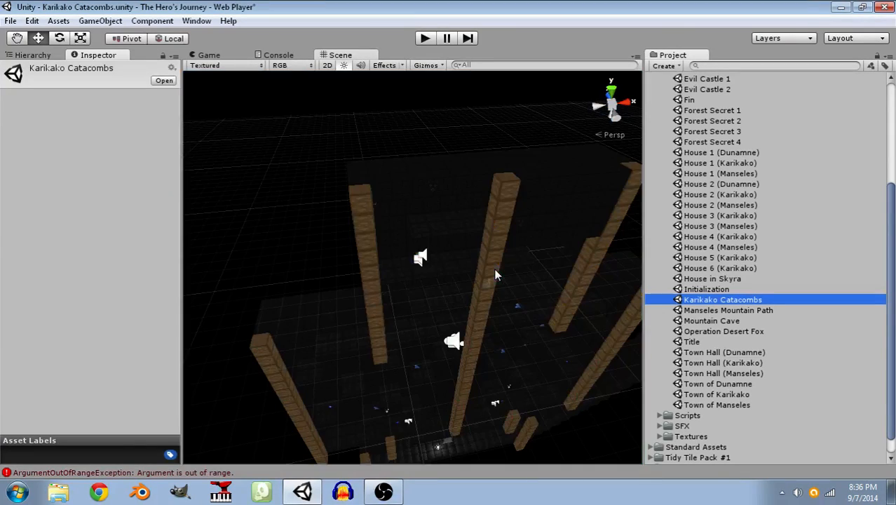
Examine the overall layout of the Karikako Catacombs from the Back view, with the scene's object hierarchy shown.
click(616, 119)
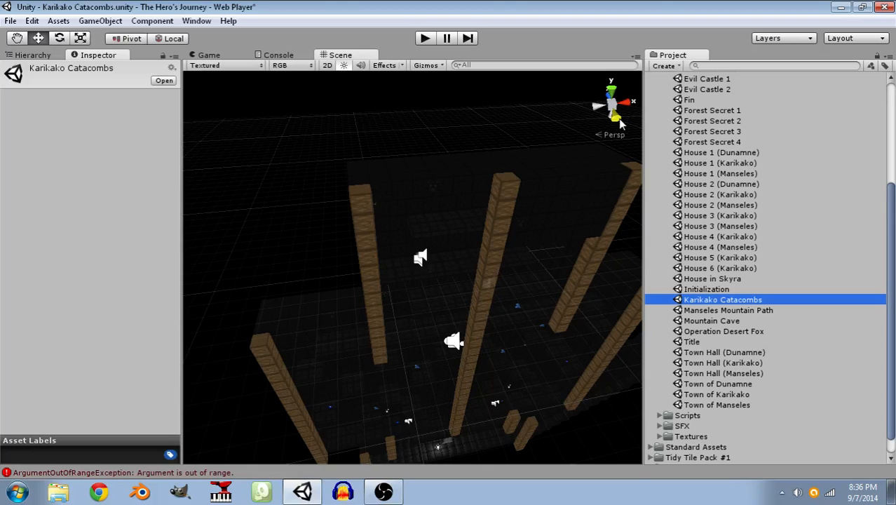
middle_drag(536, 270, 443, 448)
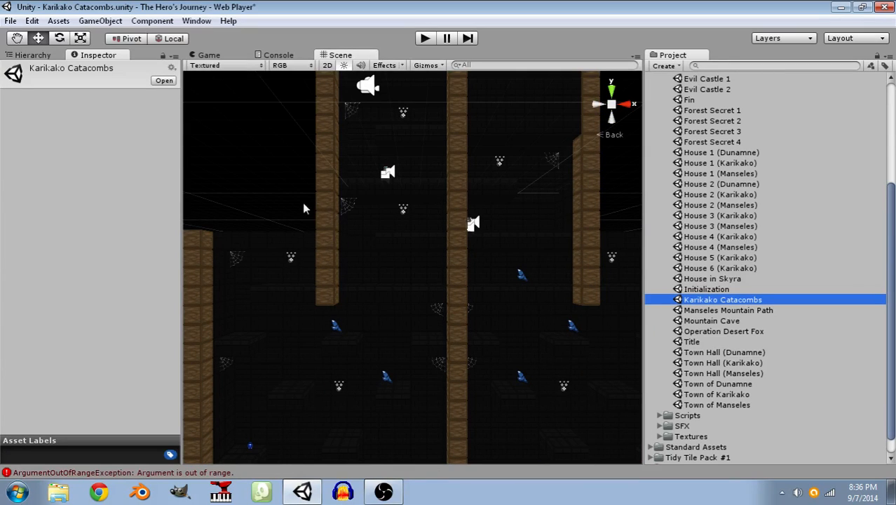
click(31, 54)
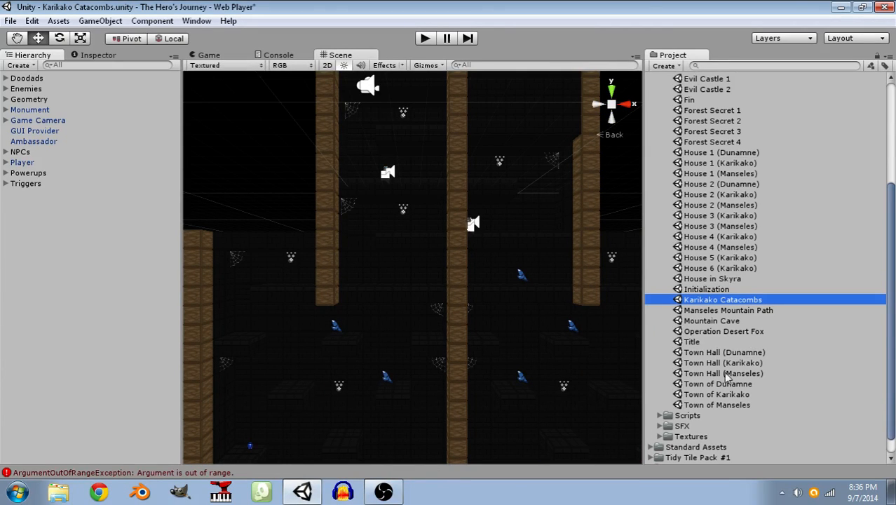
scroll(490, 362, down, 1)
scroll(468, 253, down, 5)
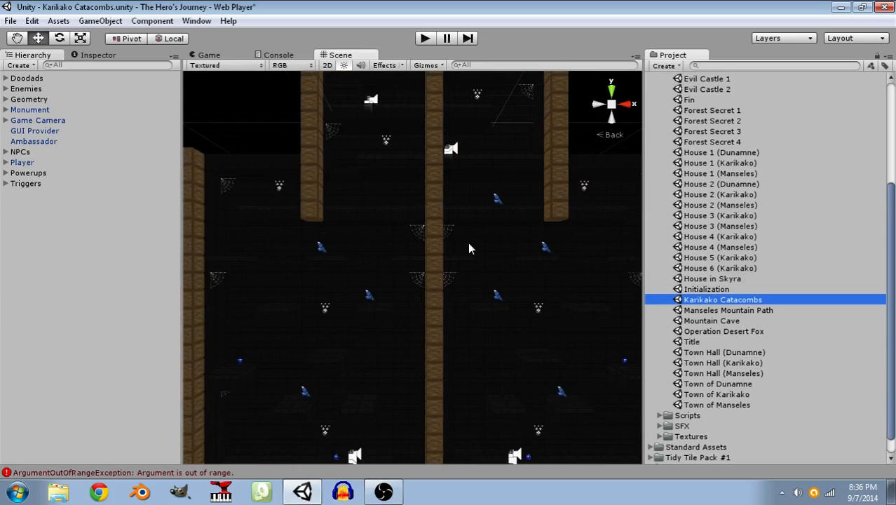
scroll(465, 267, down, 2)
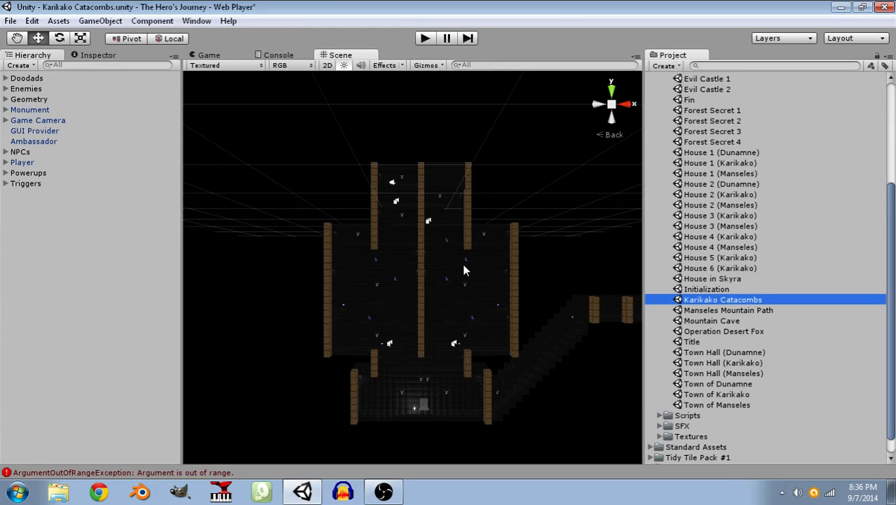
middle_drag(464, 272, 387, 246)
scroll(361, 306, up, 6)
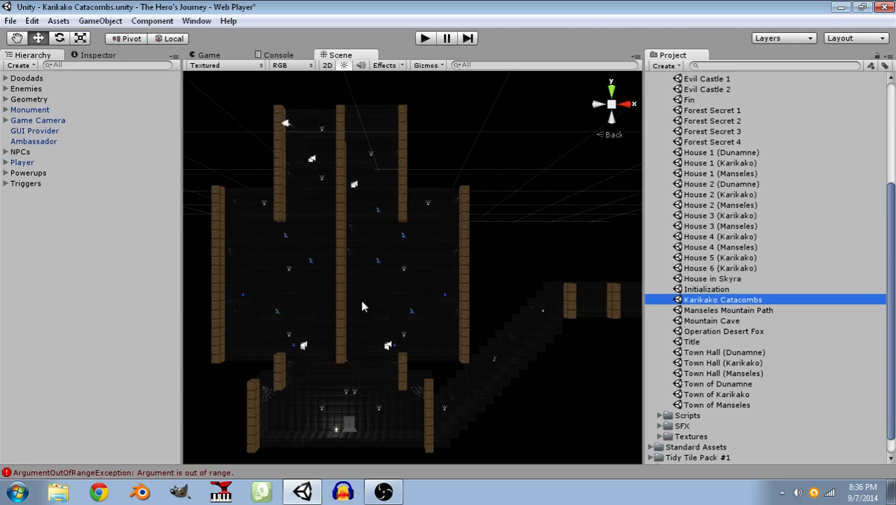
middle_drag(340, 304, 465, 306)
scroll(476, 305, up, 8)
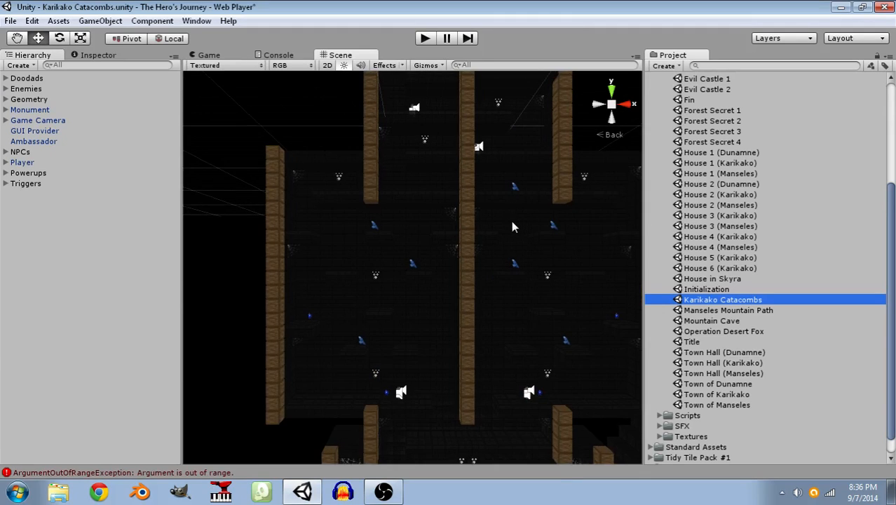
scroll(483, 294, down, 5)
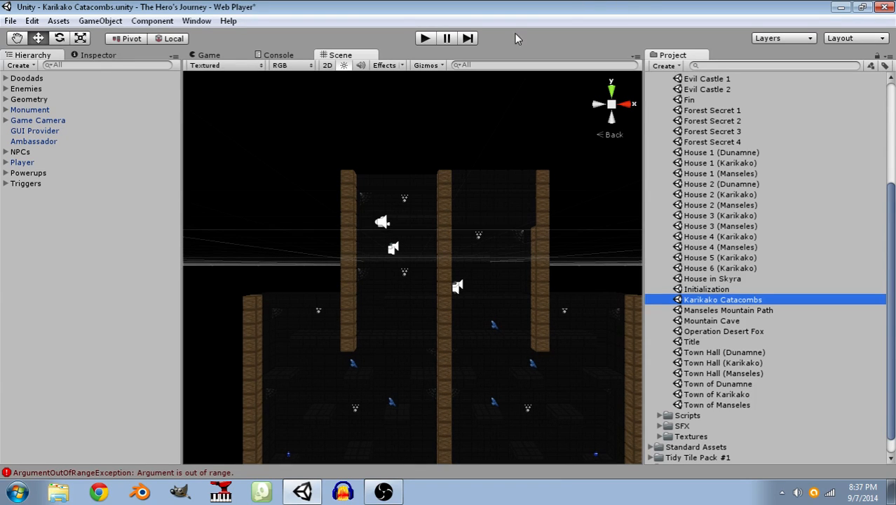
Run the Karikako Catacombs scene and test the player character's walking and crouching in both directions on the starting ledge.
click(425, 41)
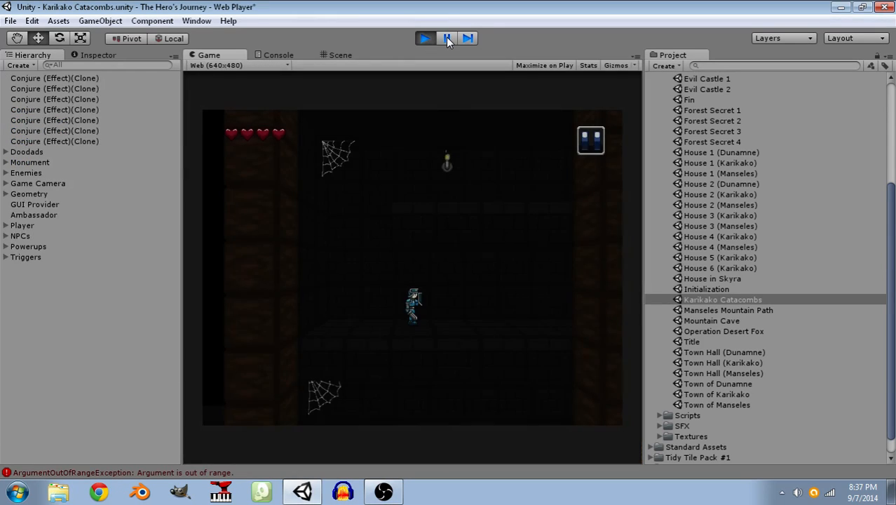
key(Left)
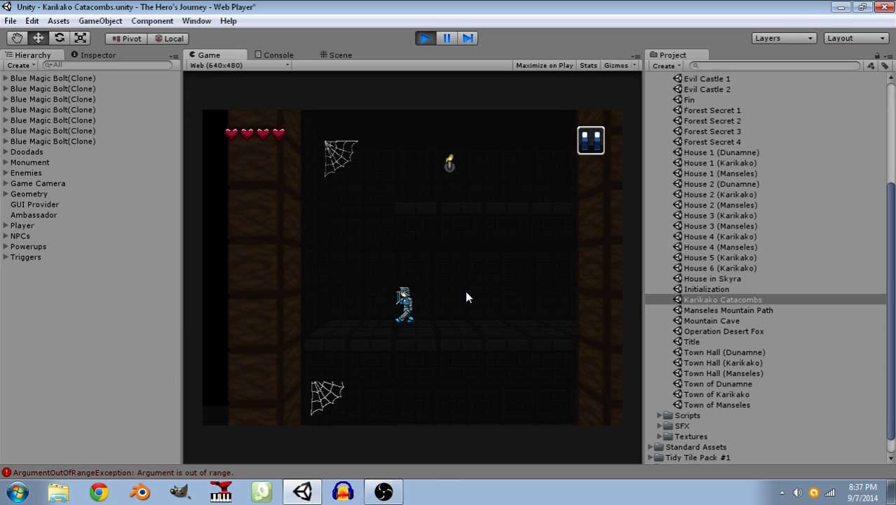
key(Right)
key(space)
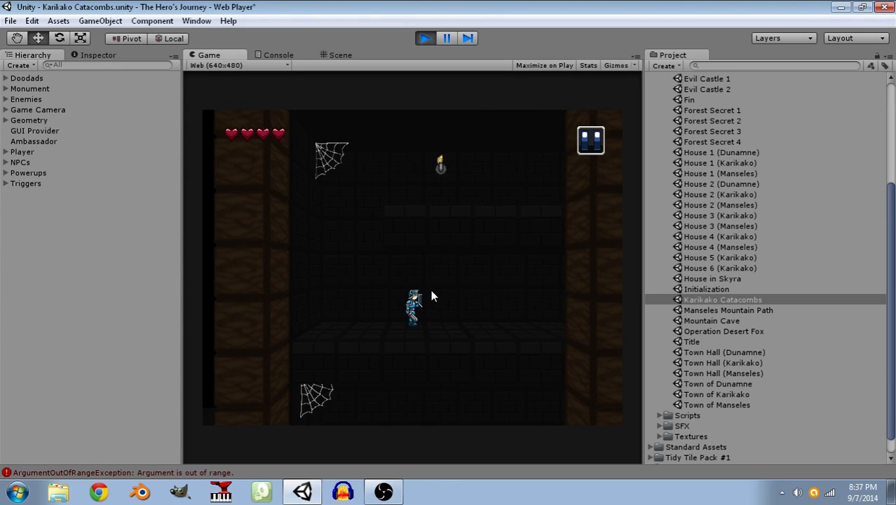
key(Down)
key(Left)
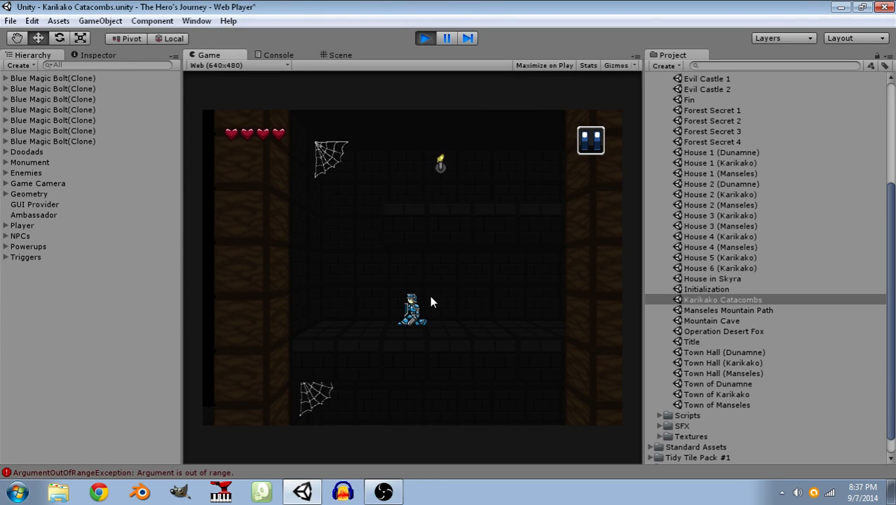
key(Right)
key(Down)
key(Down)
key(Left)
key(Right)
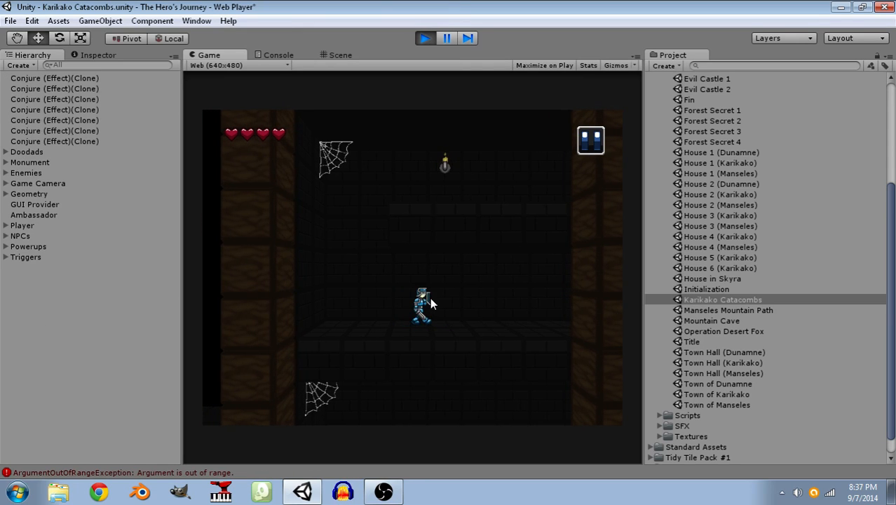
key(Left)
key(Right)
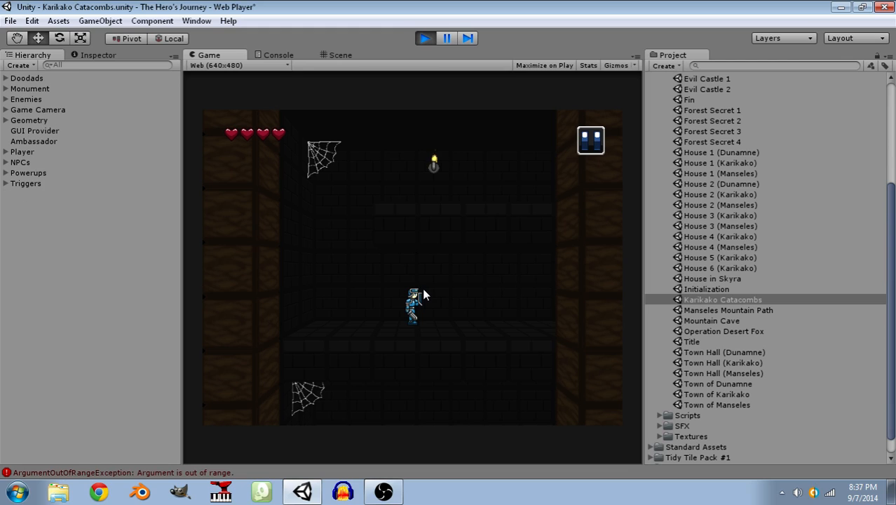
key(Down)
key(Down)
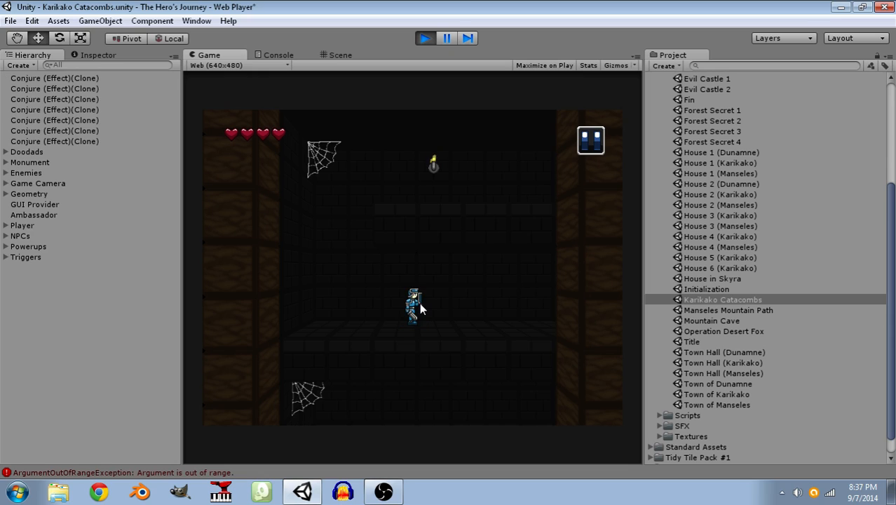
key(Left)
key(Right)
key(Left)
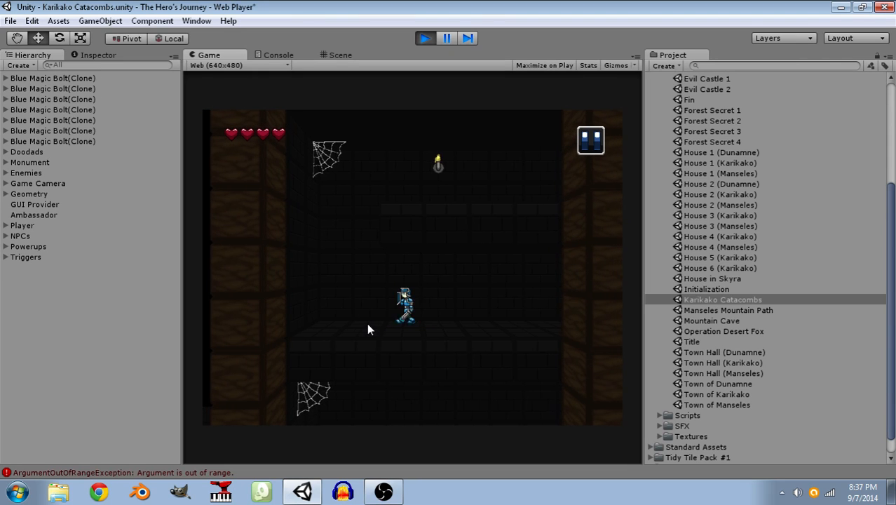
key(Left)
key(Right)
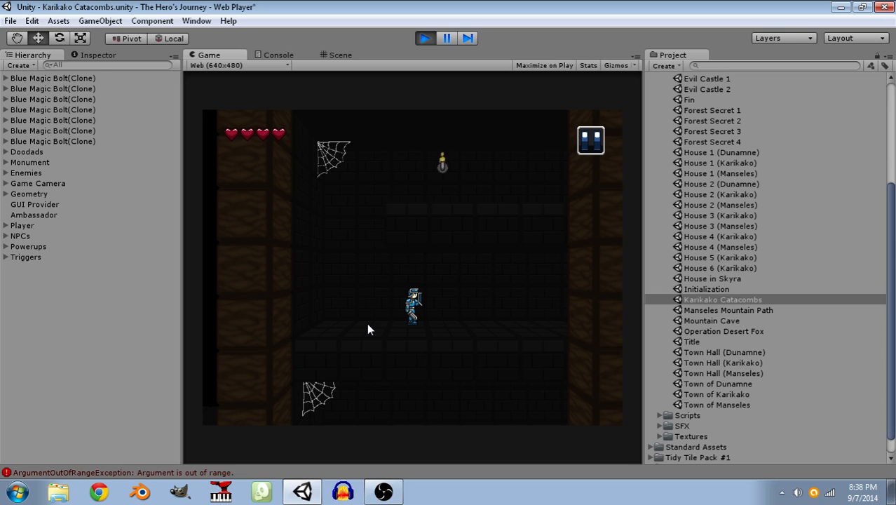
Move the player character past the wooden pillar and fight the Steelguard enemy with the sword.
key(Right)
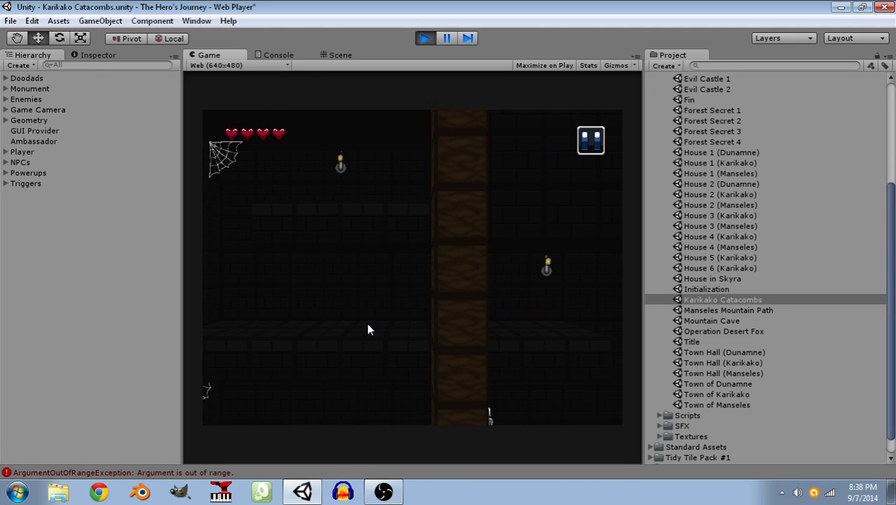
key(Right)
key(Left)
key(Left)
click(400, 318)
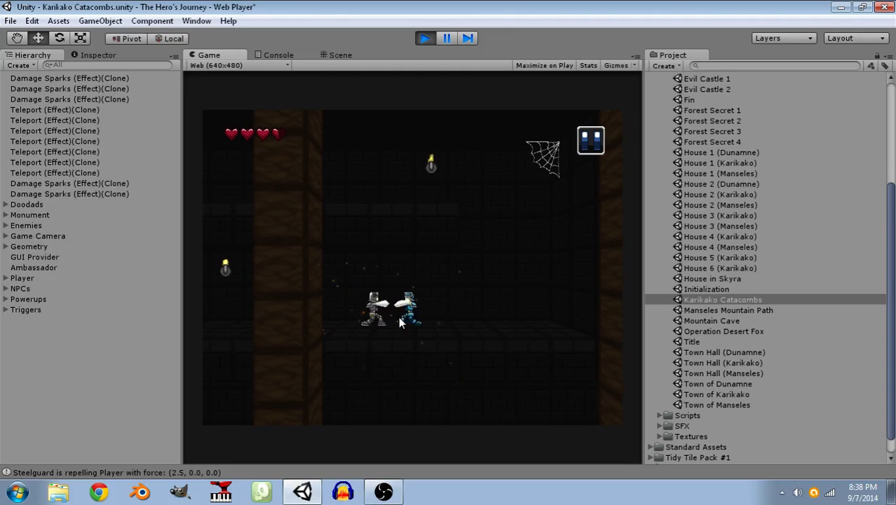
click(400, 318)
key(Left)
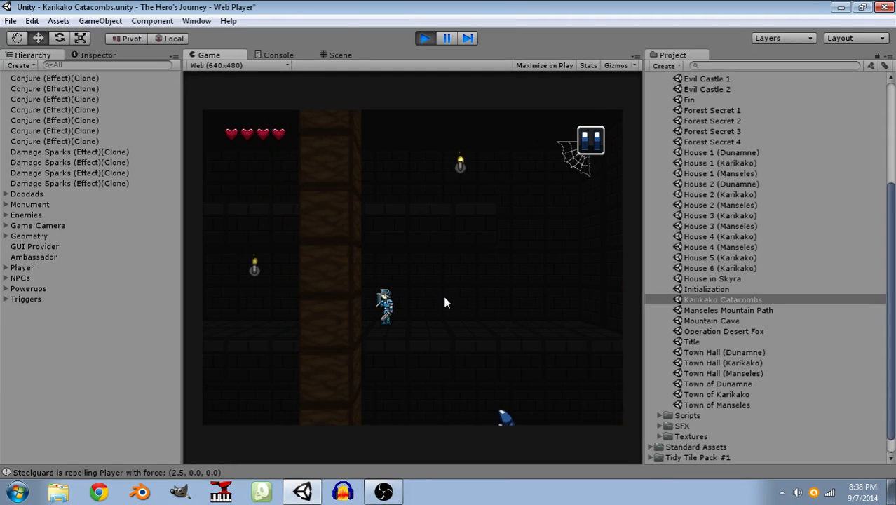
Walk the player character left off the ledge and head back right along the floor below, past the wooden pillar.
key(Left)
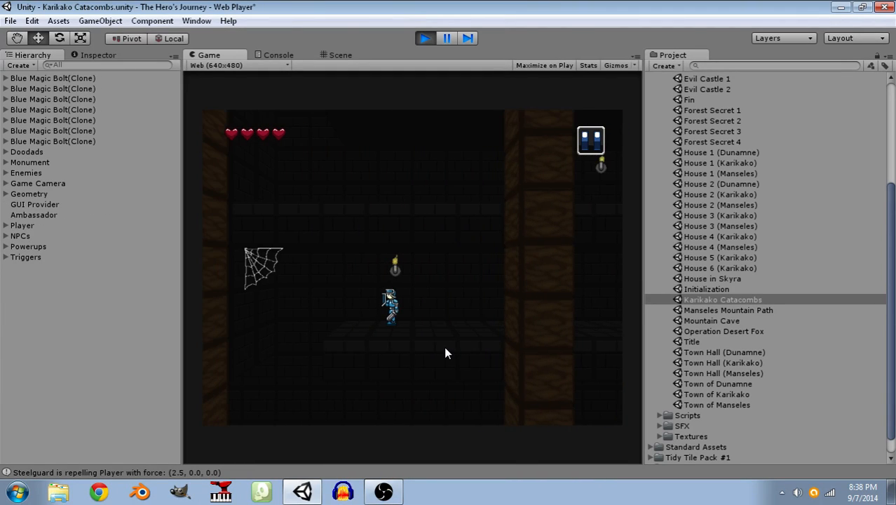
key(Left)
right_click(449, 344)
key(Right)
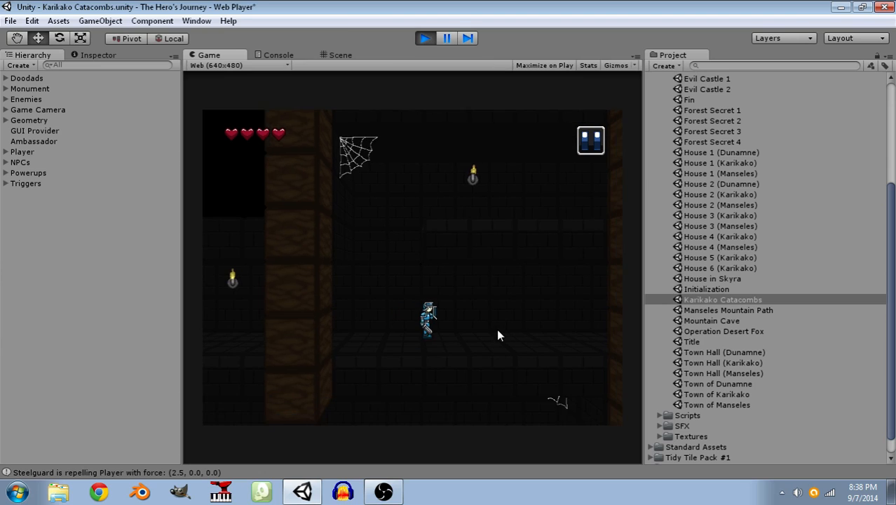
key(d)
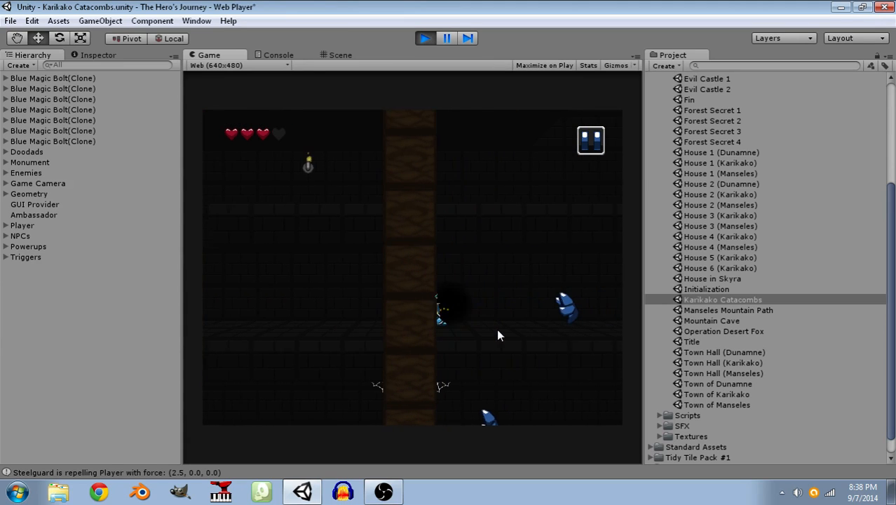
key(d)
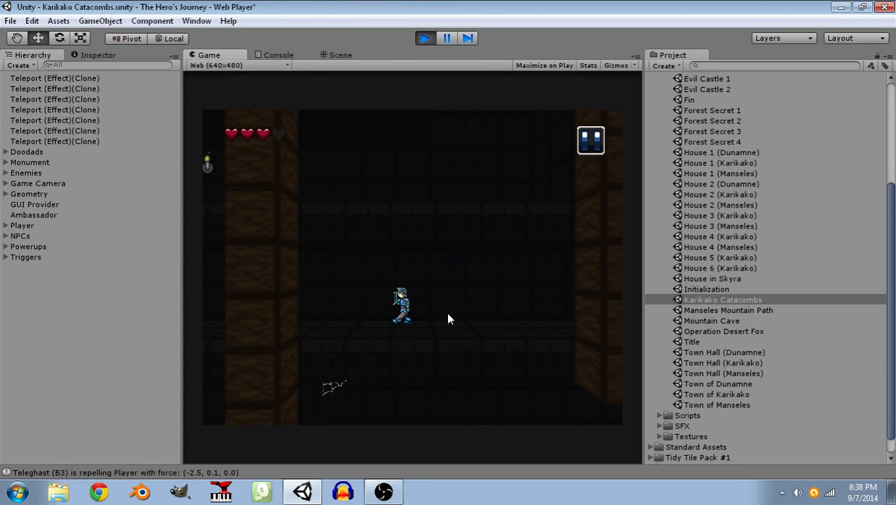
Dodge back and forth around Teleghast (B3) and attack it with the sword.
key(a)
key(d)
key(a)
key(d)
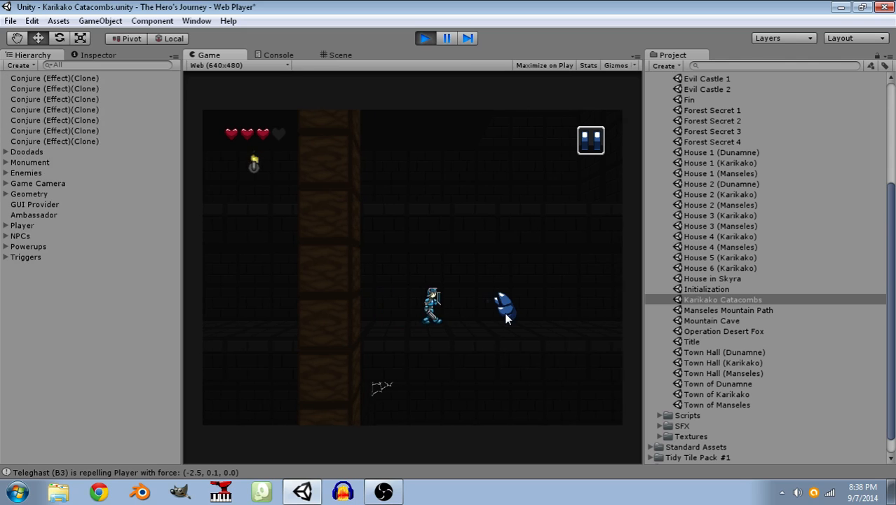
key(d)
click(505, 314)
click(510, 315)
key(a)
key(d)
key(a)
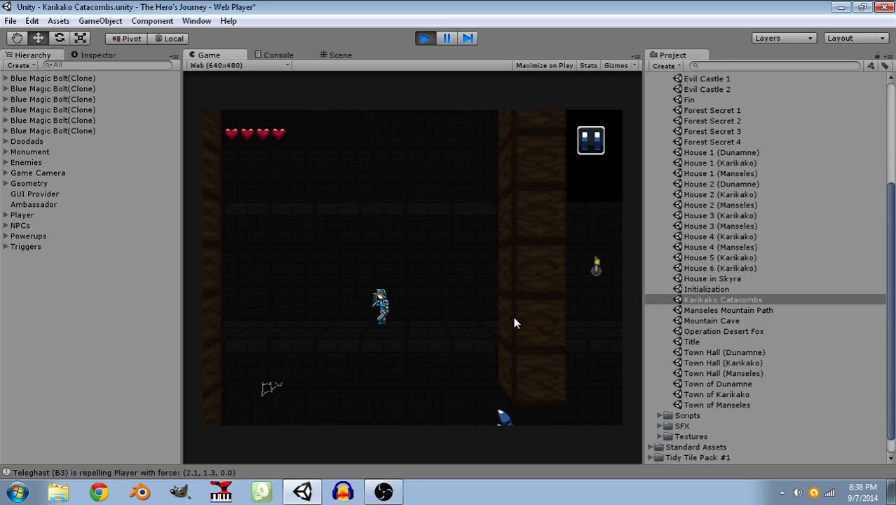
Walk the player character left past the pillars and drop down the shaft beside the far-left wall.
key(a)
key(a)
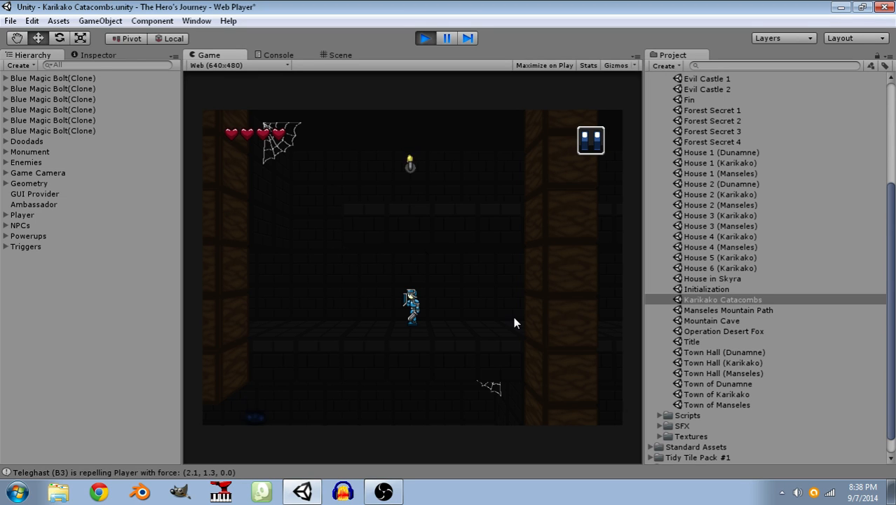
key(a)
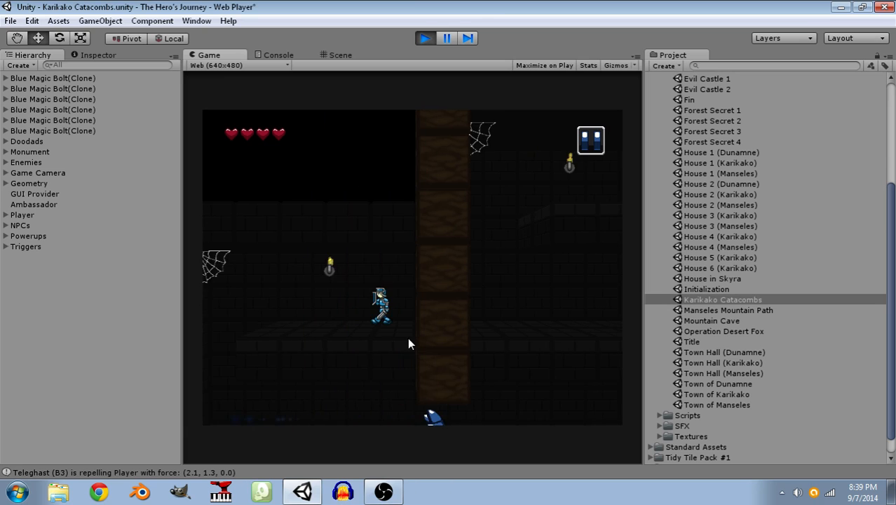
key(a)
key(a)
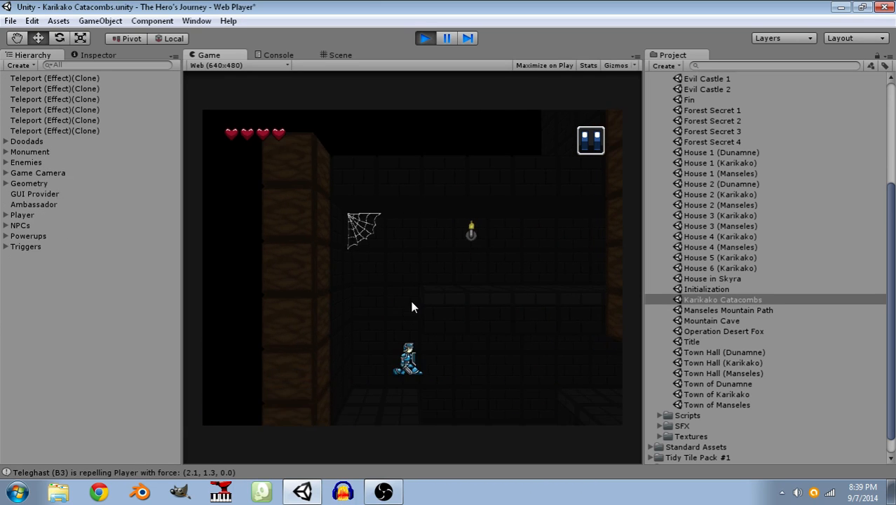
key(d)
key(a)
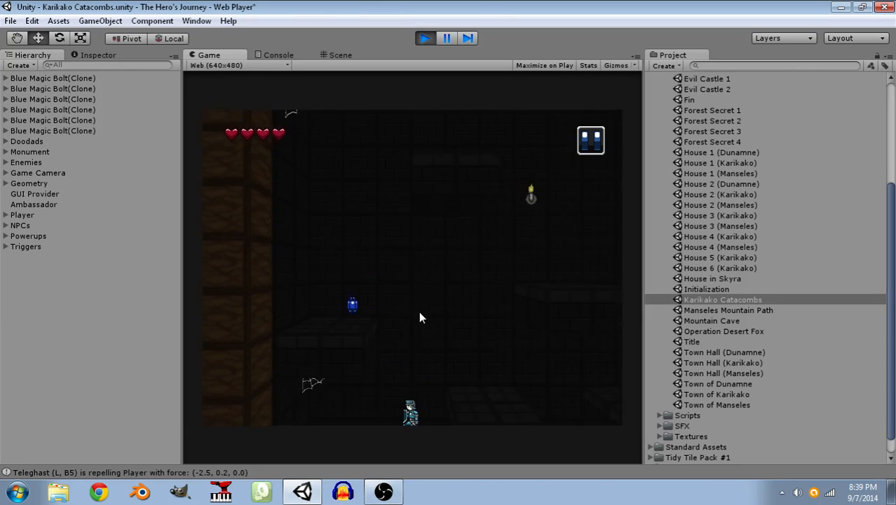
Head right along the lower floor and fight Steelguard (L, B8) near the blue potion with the sword.
key(d)
key(d)
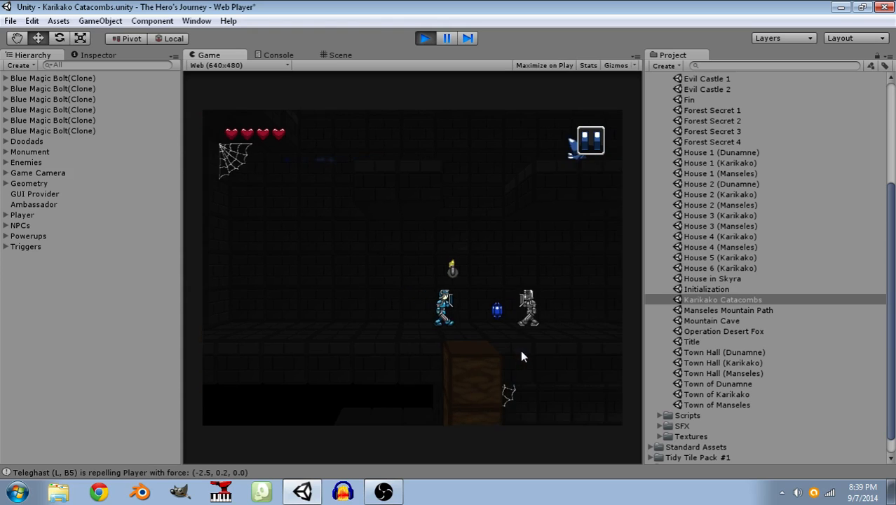
click(520, 322)
key(d)
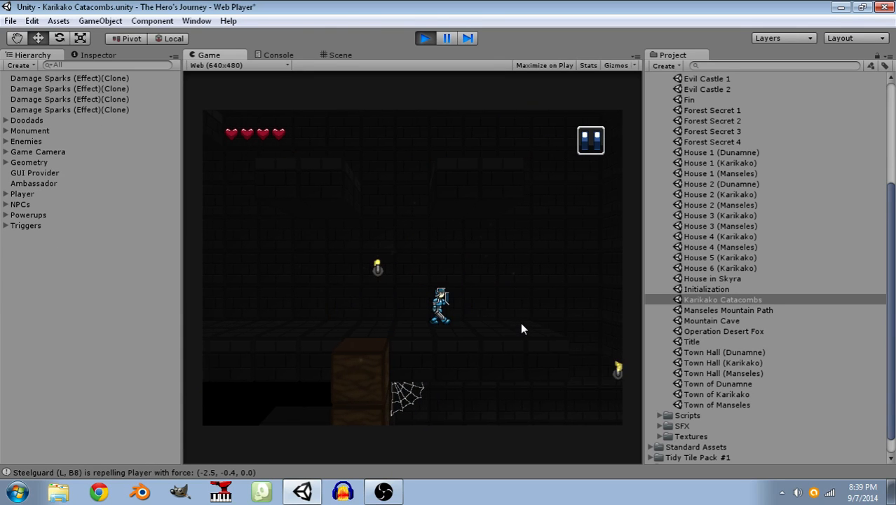
key(d)
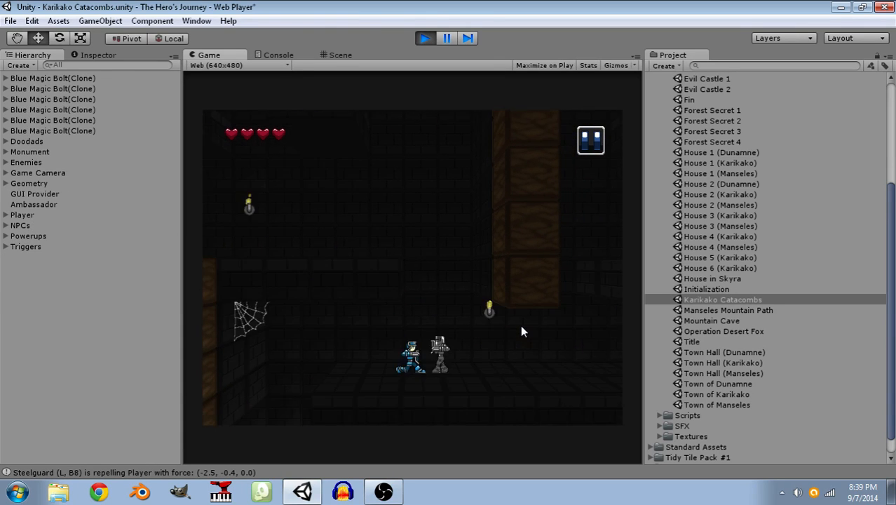
click(521, 325)
click(521, 326)
key(d)
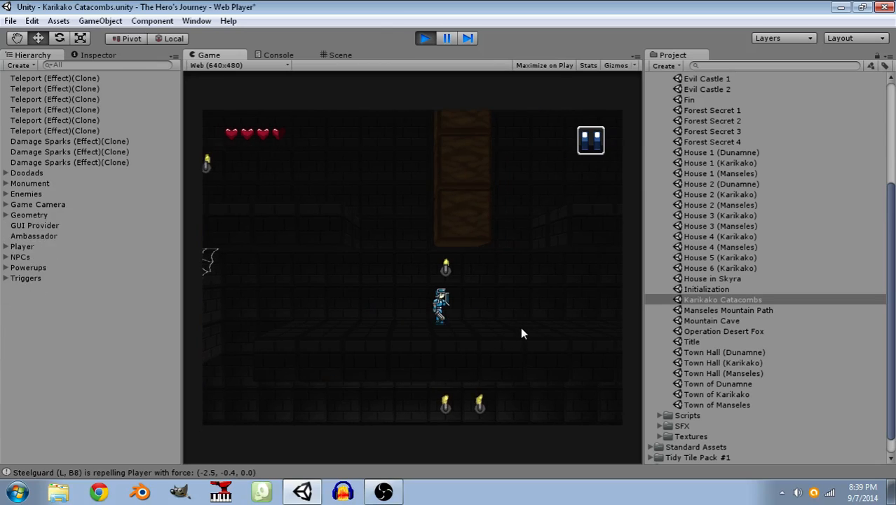
Move the player character right beneath the hanging pillar and jump toward the ledge where the other Steelguard stands.
key(d)
key(a)
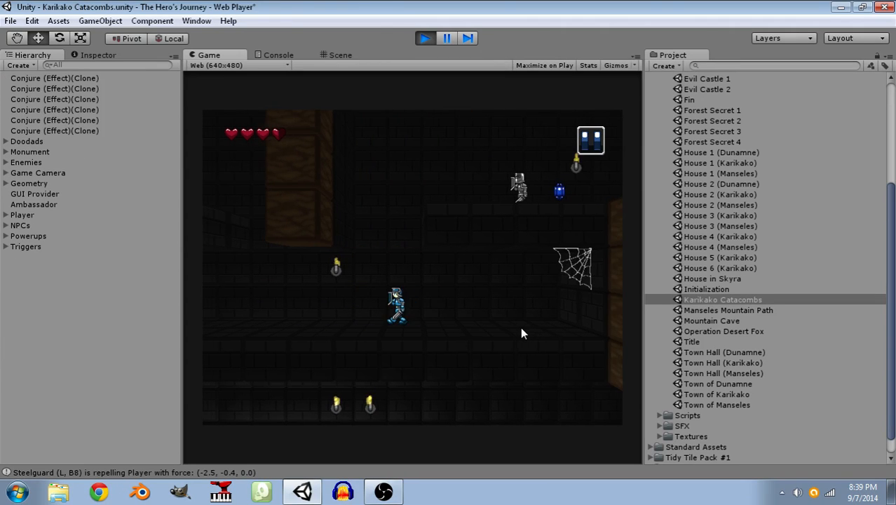
key(space)
key(d)
key(space)
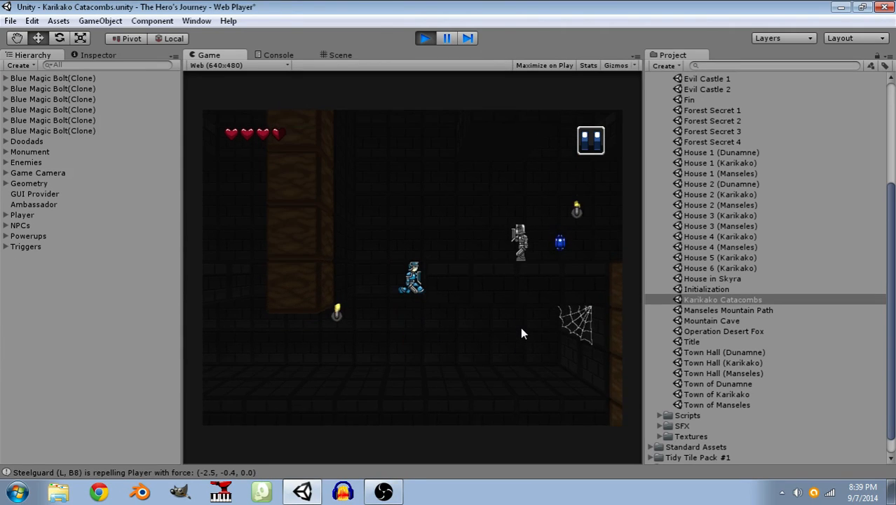
Return left, drop into the bottom chamber, and approach the golden figure beside the stone monument.
key(a)
key(a)
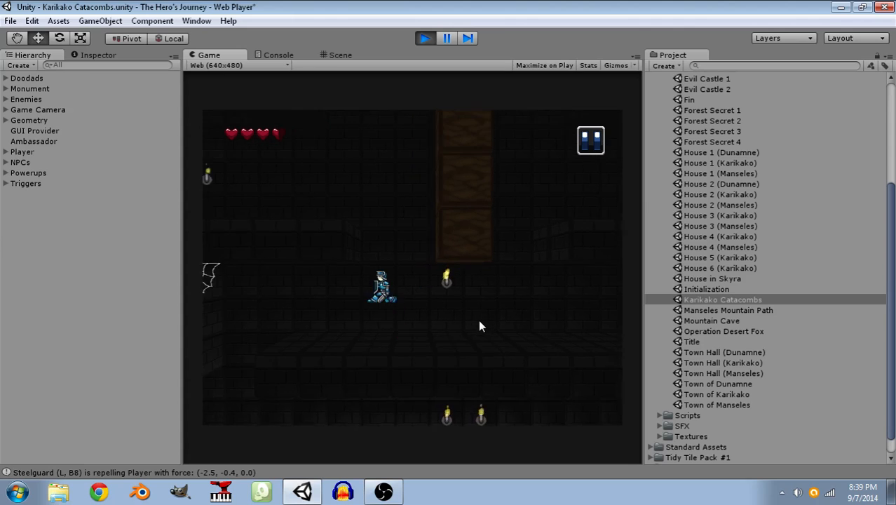
key(a)
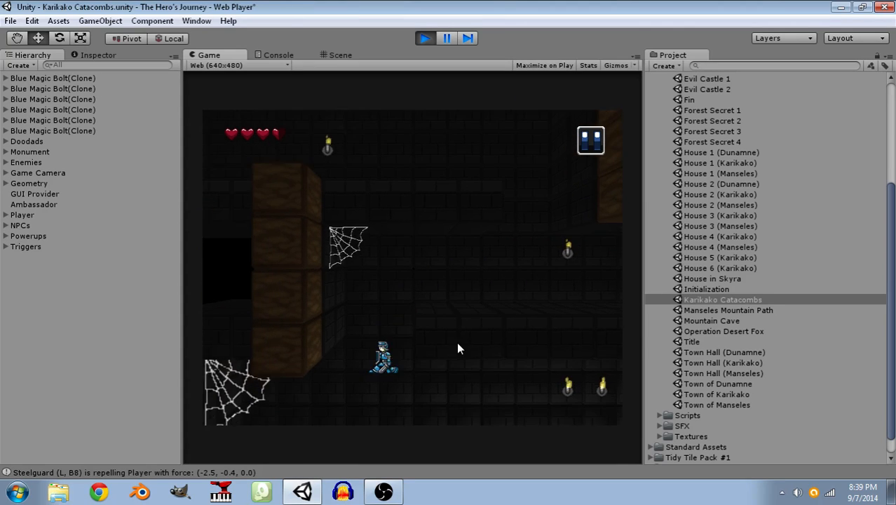
key(d)
key(d)
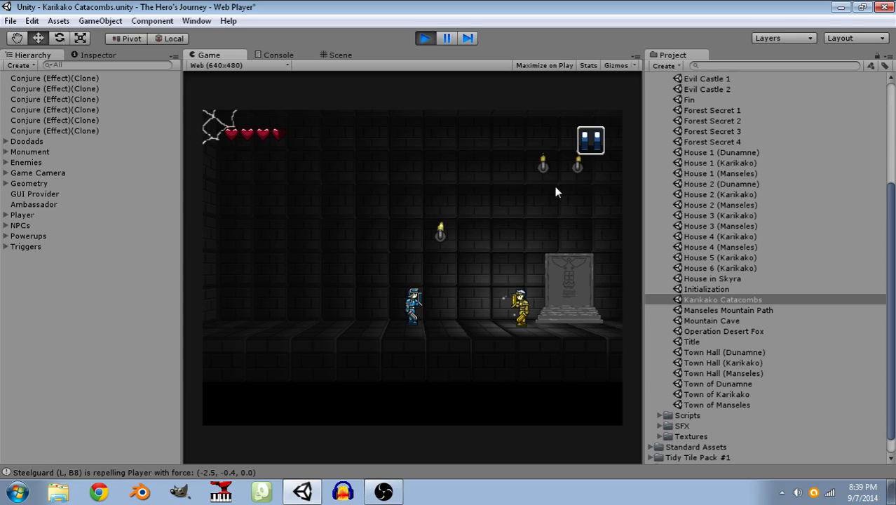
Stop the play-test and view the catacombs' middle levels from the Back in orthographic projection.
click(424, 38)
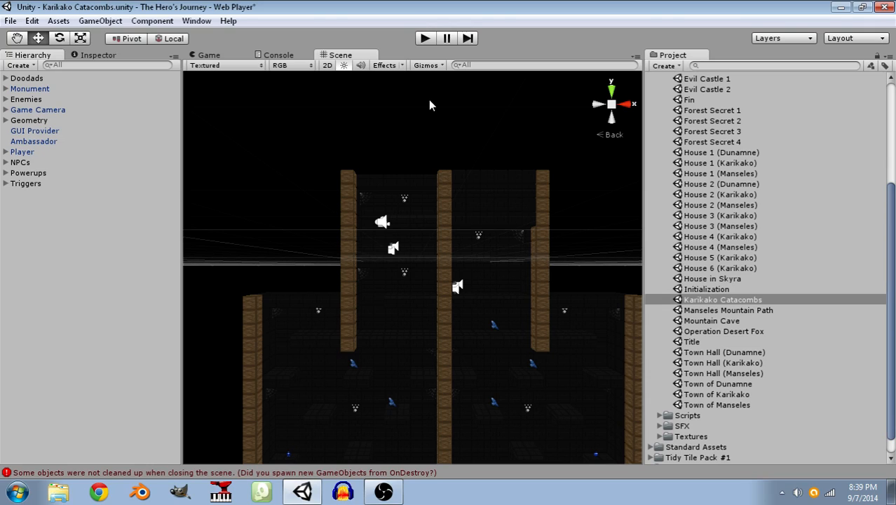
middle_drag(385, 289, 374, 150)
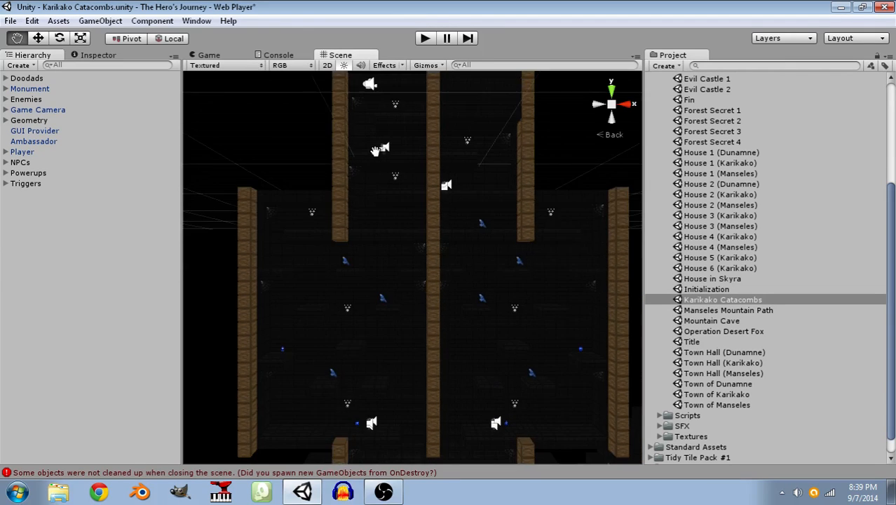
scroll(422, 361, down, 1)
scroll(422, 362, down, 1)
middle_drag(419, 354, 416, 265)
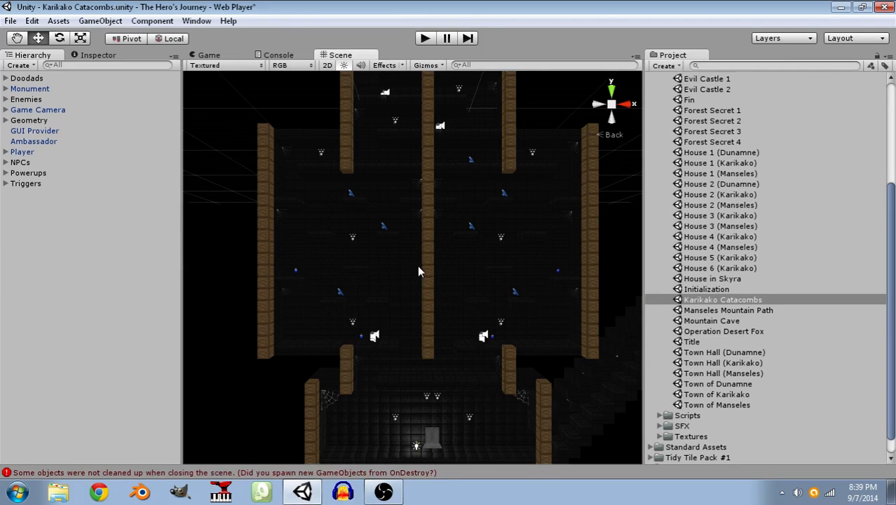
click(611, 104)
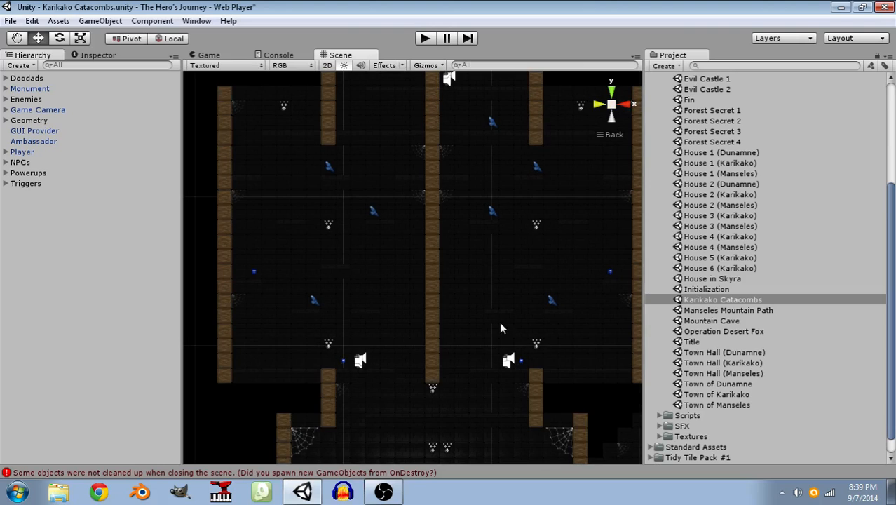
middle_drag(441, 239, 465, 275)
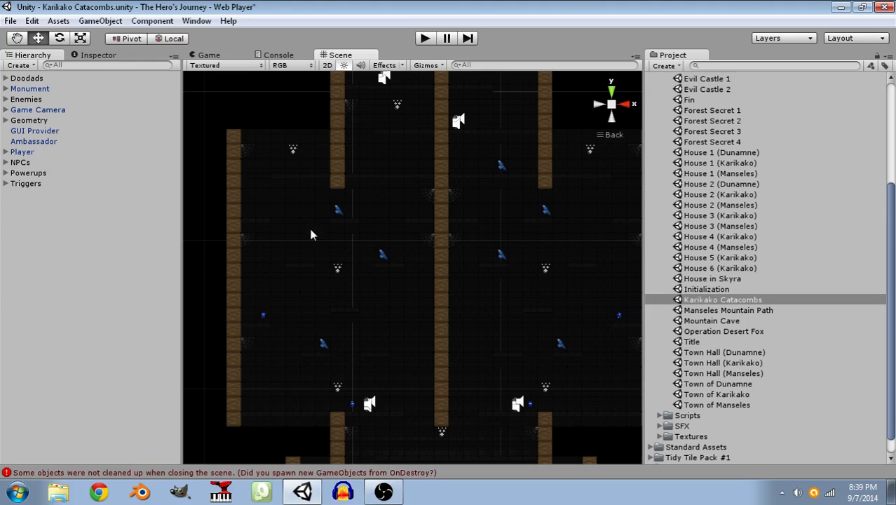
Delete all seven Teleghast enemies, from Teleghast (B3) through Teleghast (R, B7).
click(337, 210)
click(57, 141)
click(53, 130)
click(52, 118)
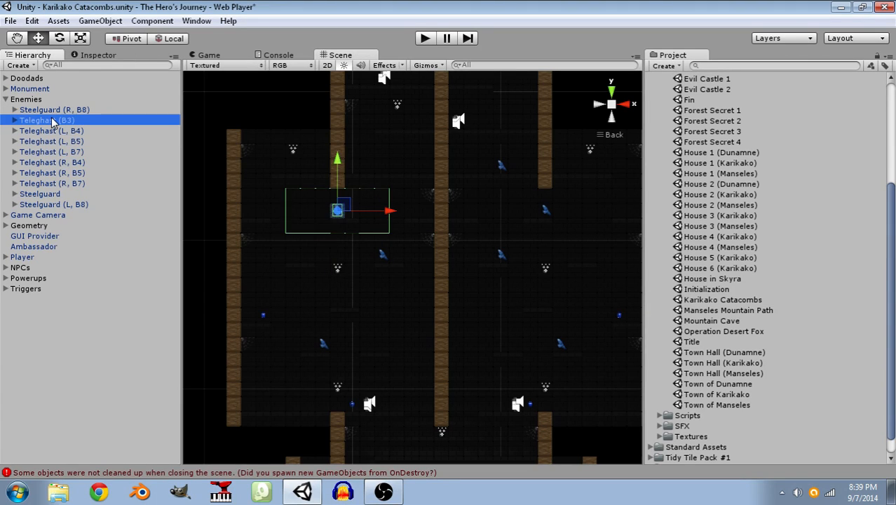
shift+click(61, 183)
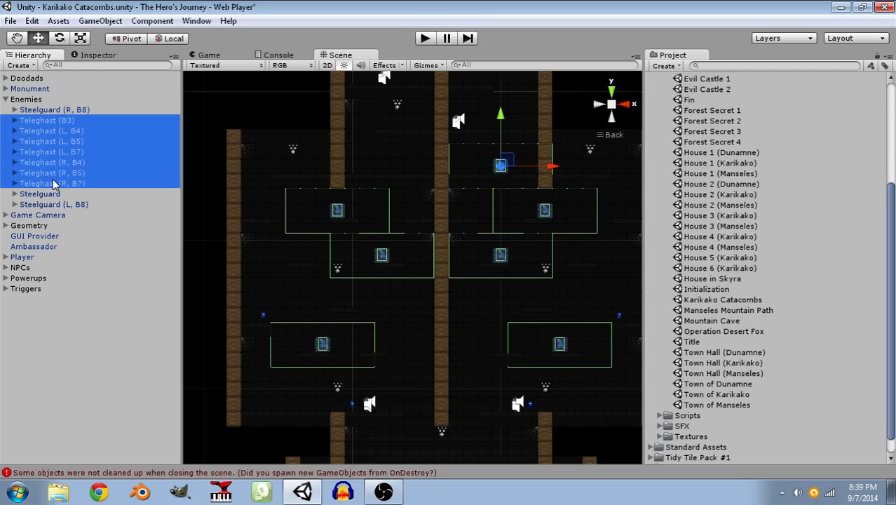
key(Delete)
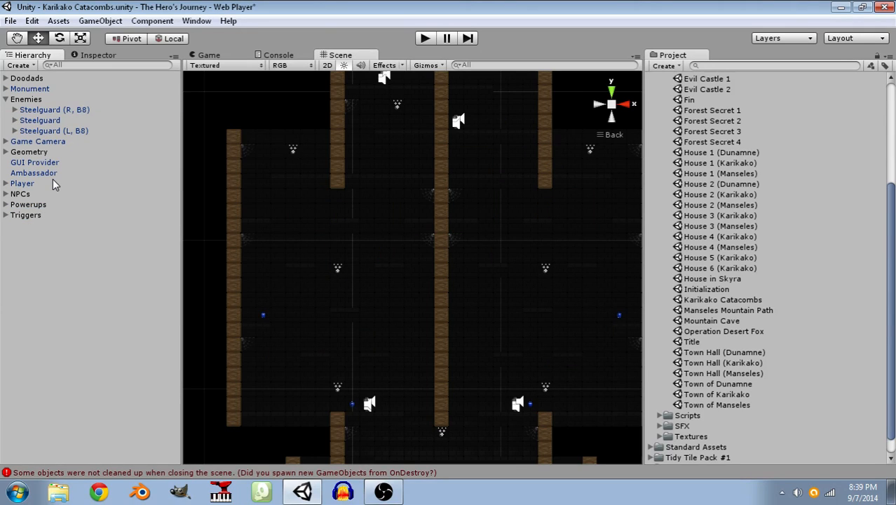
Inspect the placement of Steelguard and Steelguard (L, B8) relative to the upper levels and the monument chamber.
click(51, 123)
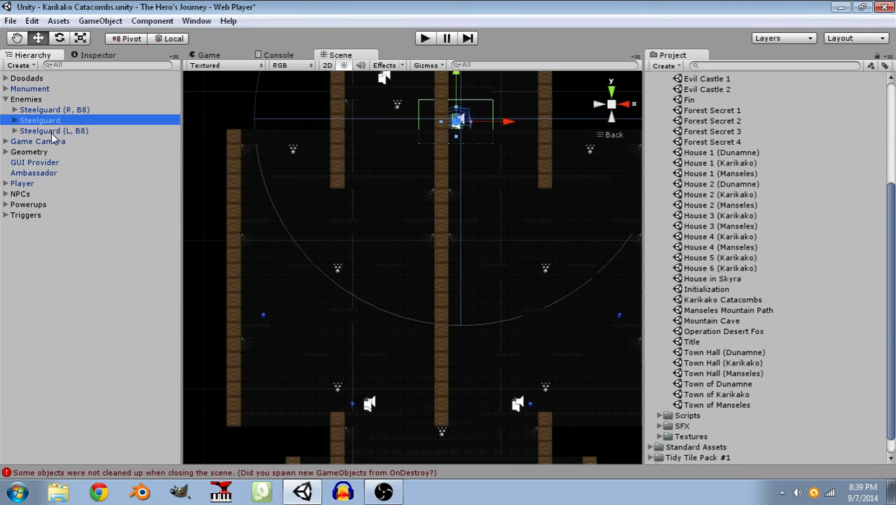
click(52, 131)
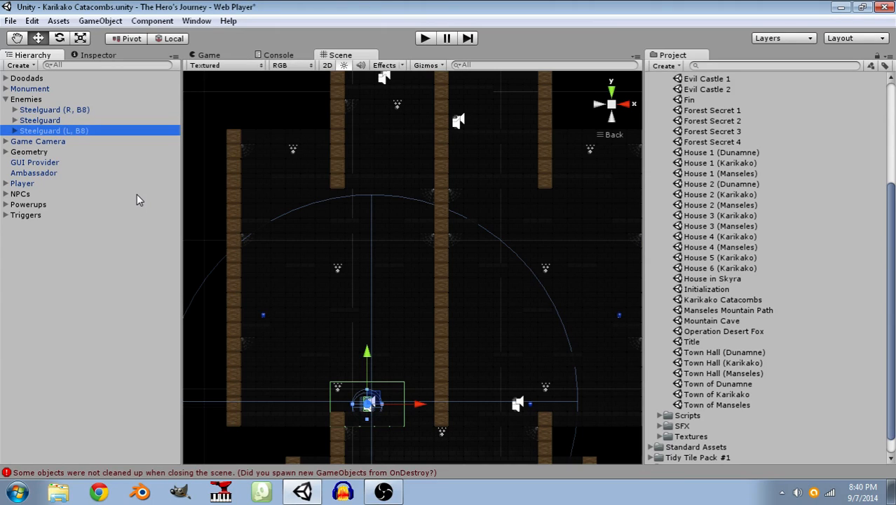
middle_drag(496, 256, 485, 308)
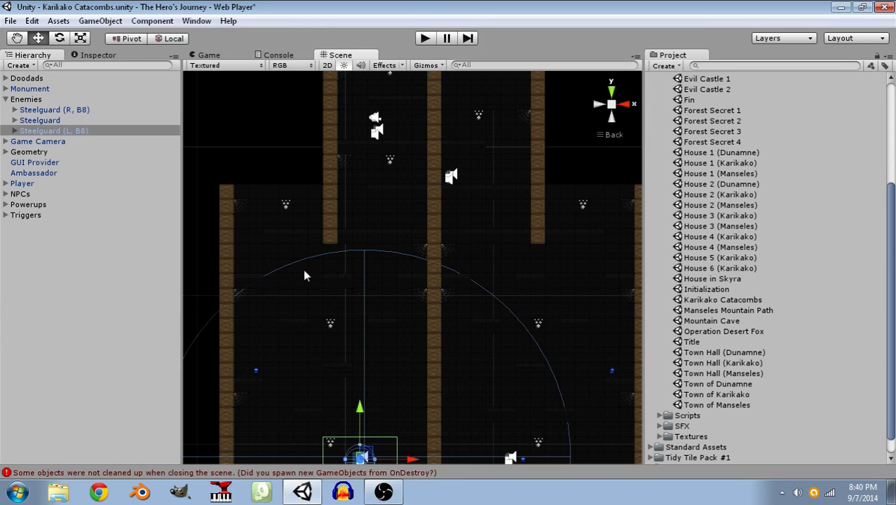
middle_drag(294, 408, 312, 166)
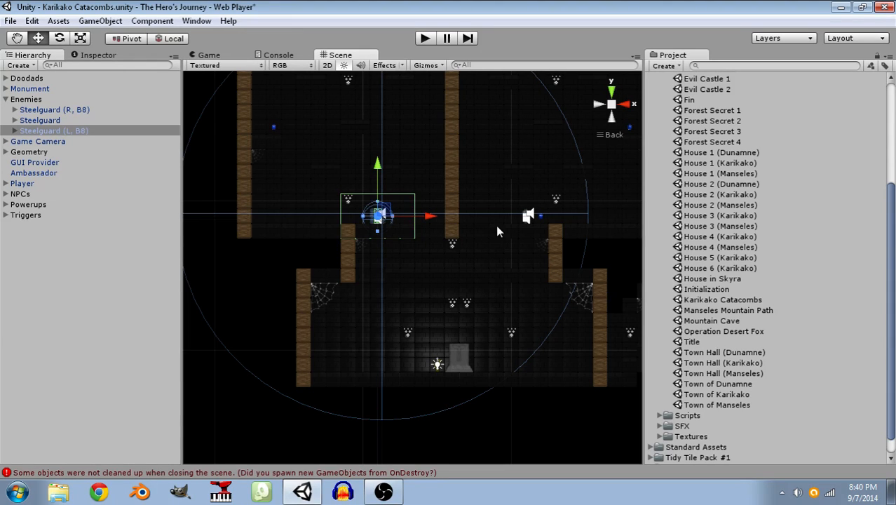
middle_drag(495, 224, 428, 370)
middle_drag(455, 257, 467, 310)
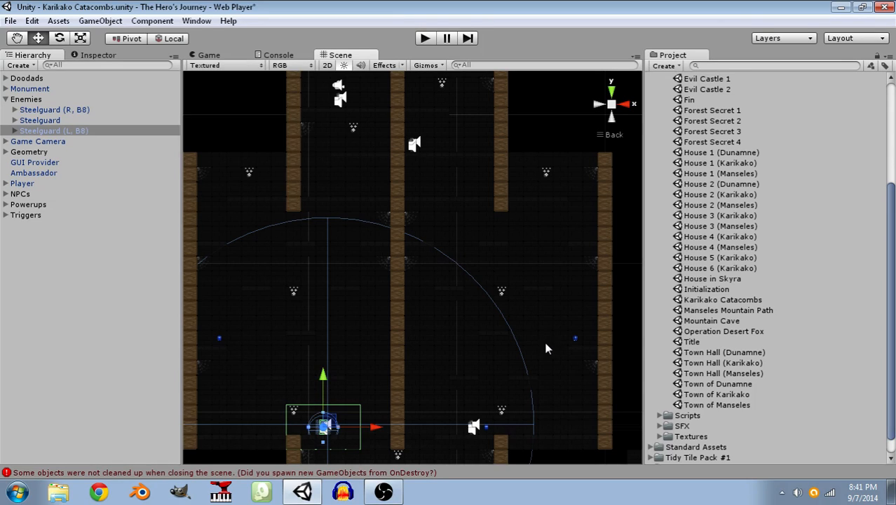
Clear the selection and examine the catacombs' platforms up close from an angled isometric view.
click(530, 181)
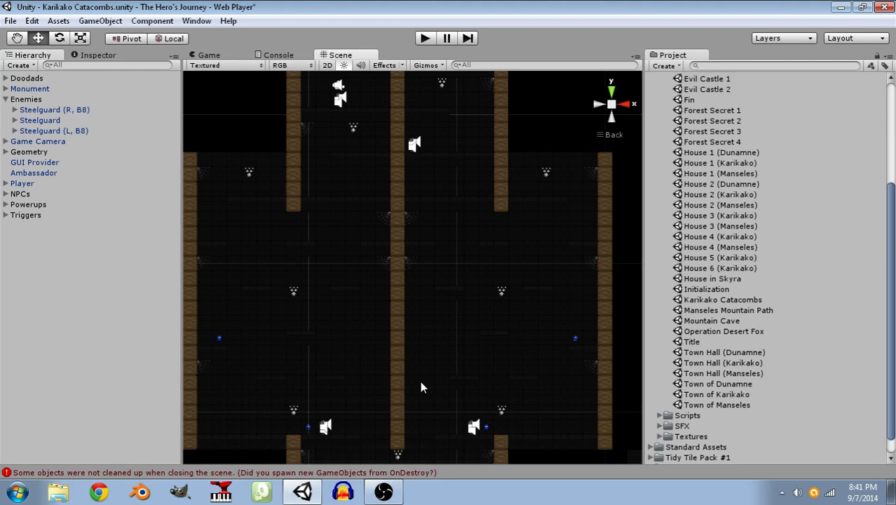
alt+drag(467, 102, 414, 309)
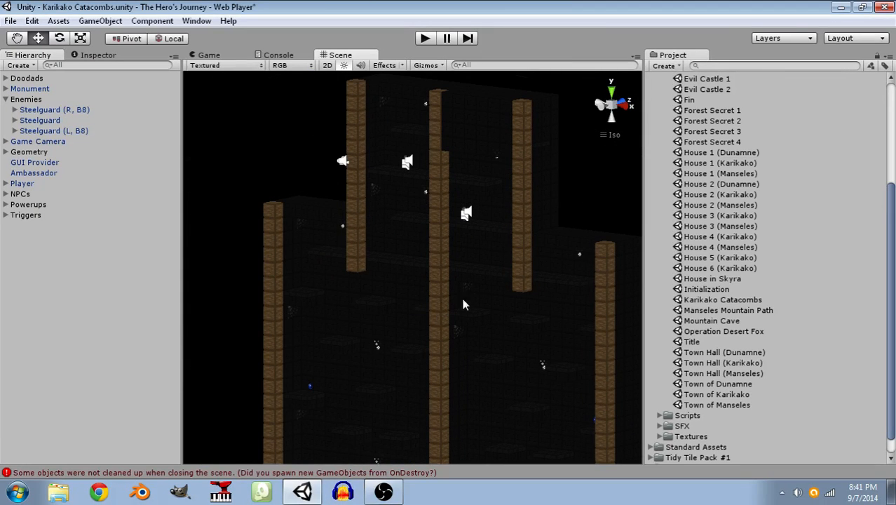
scroll(467, 319, up, 3)
scroll(460, 203, up, 3)
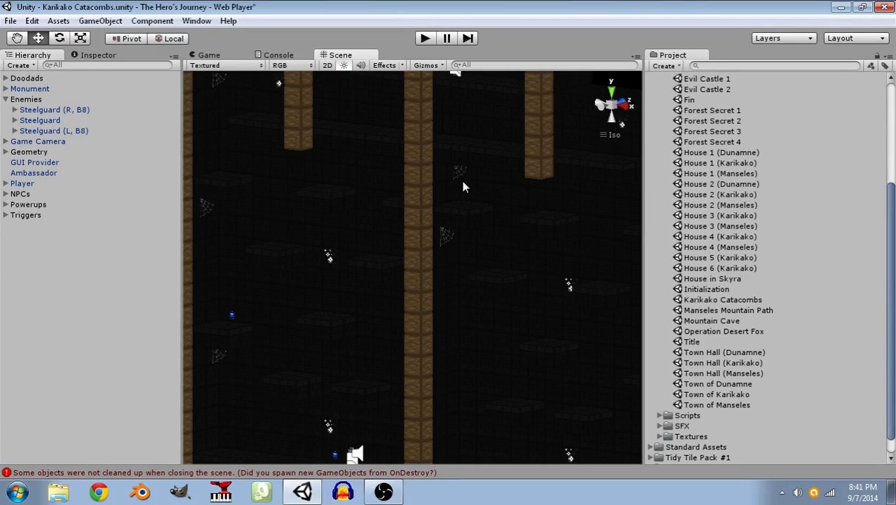
Collapse the Walls group in the hierarchy and select the whole Geometry group to highlight it in the scene.
click(460, 175)
scroll(167, 170, up, 2)
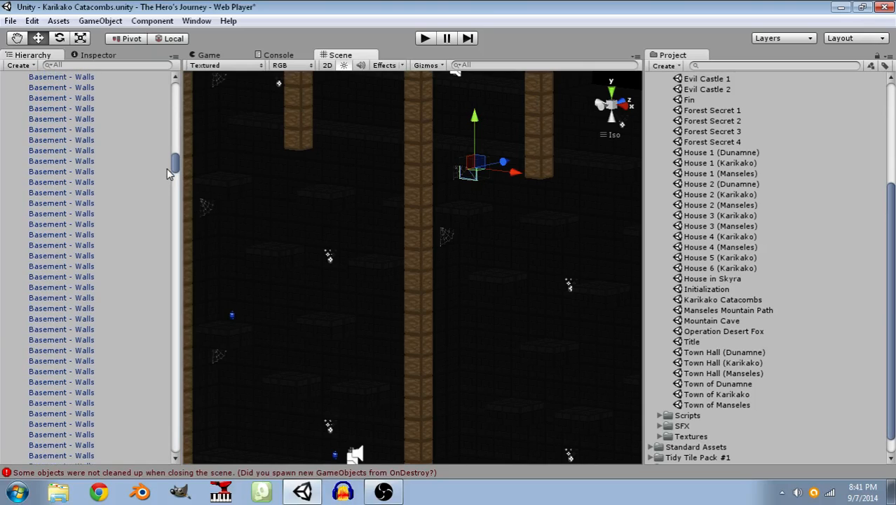
scroll(183, 171, up, 3)
scroll(147, 106, up, 5)
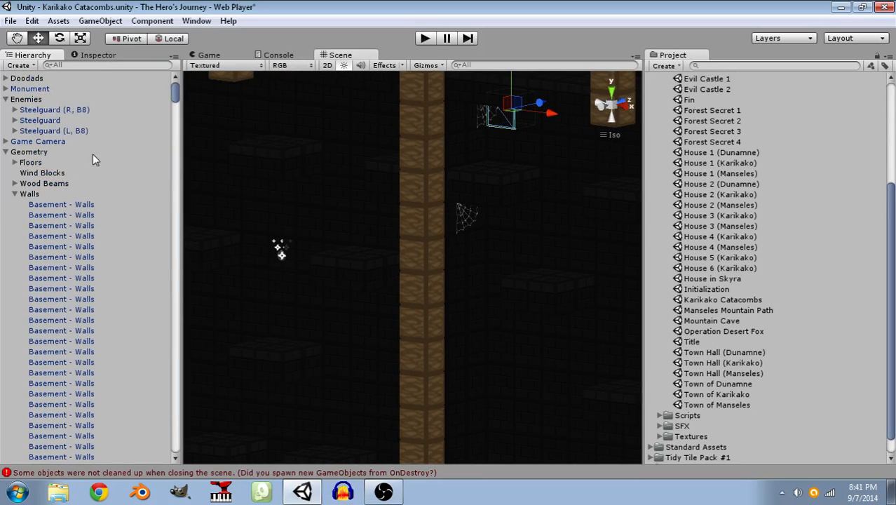
click(14, 194)
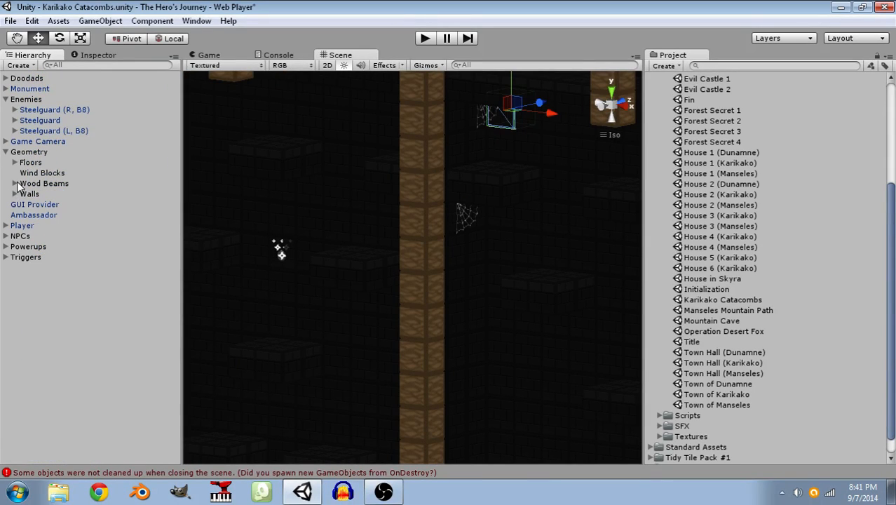
click(29, 152)
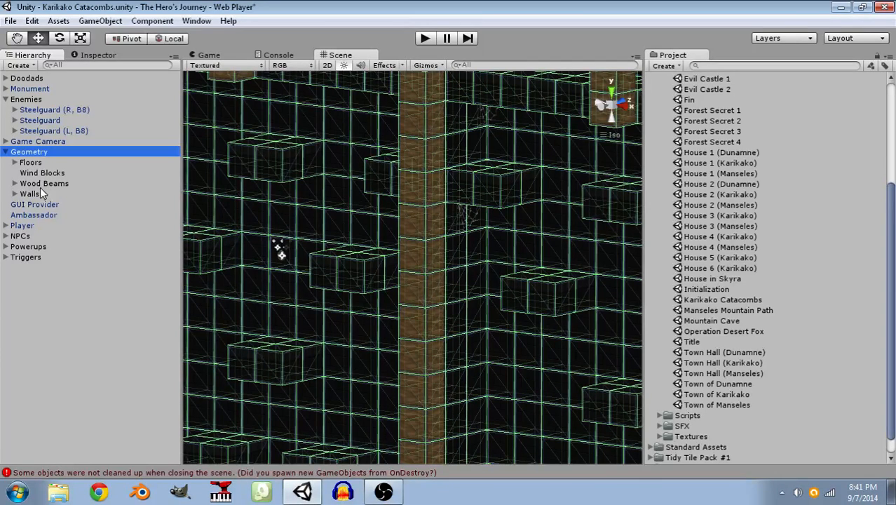
Expand and select the Floors group under Geometry and inspect its Mesh Combiner component.
click(15, 162)
click(22, 163)
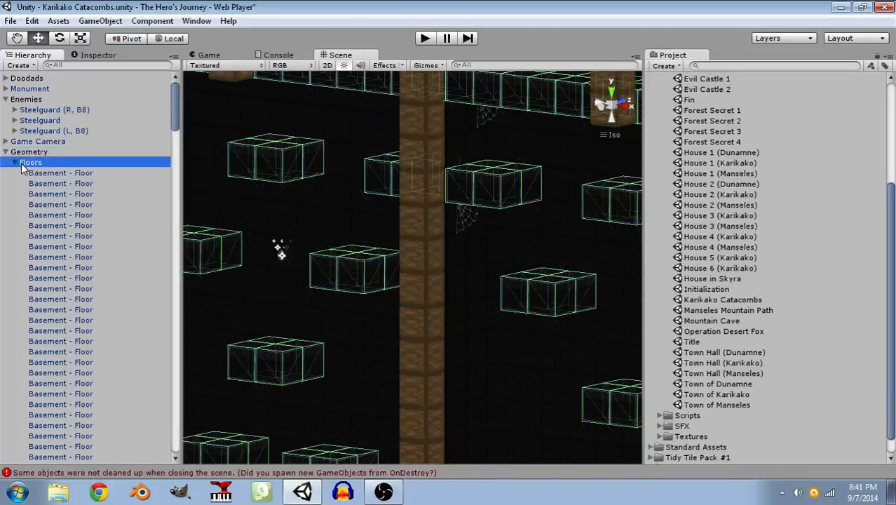
scroll(382, 272, down, 2)
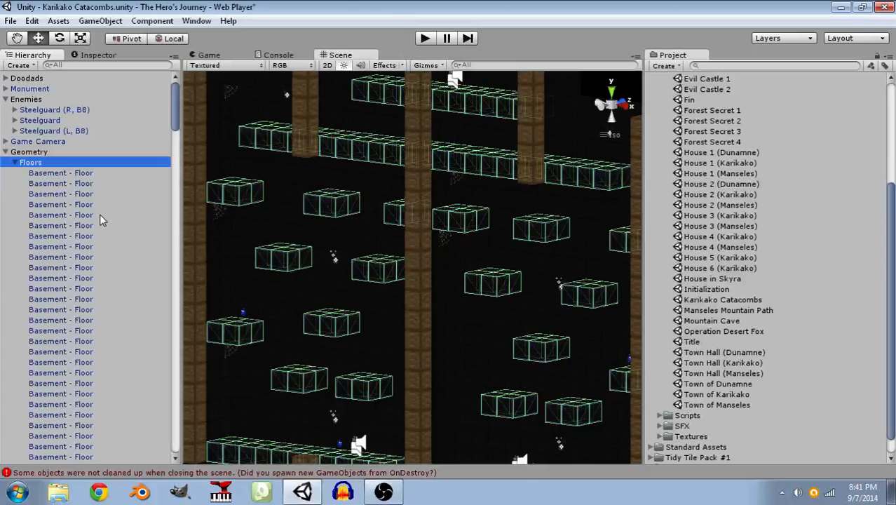
scroll(885, 215, down, 1)
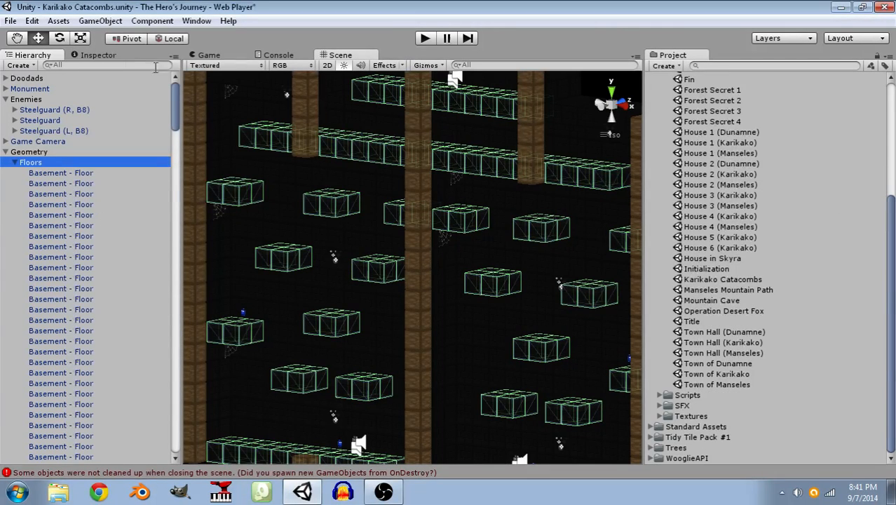
click(98, 56)
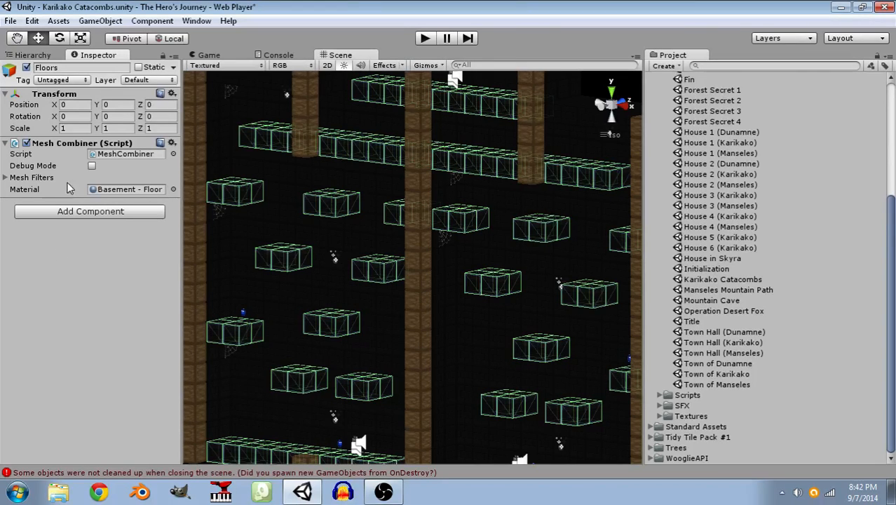
Examine the highlighted floor platforms of the middle levels from the front, then return to the hierarchy and collapse Floors.
scroll(447, 412, down, 1)
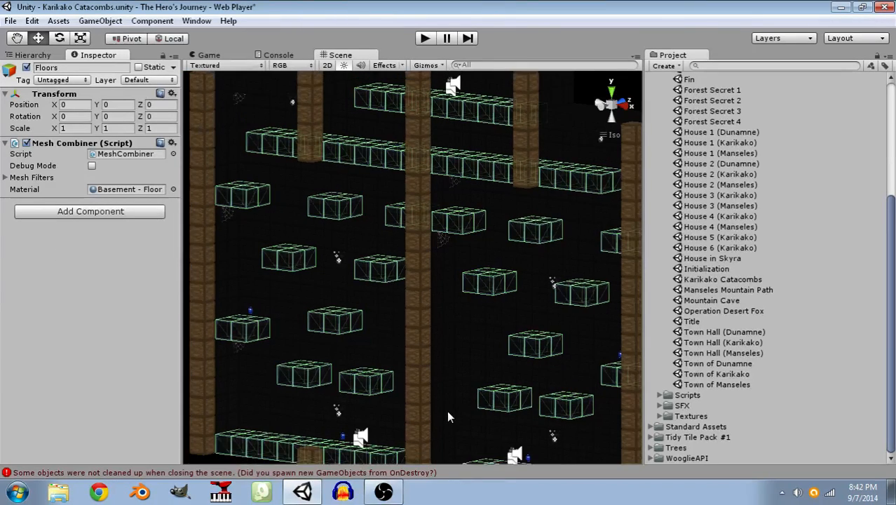
middle_drag(447, 410, 393, 165)
scroll(398, 240, down, 6)
right_drag(364, 288, 499, 335)
right_drag(453, 260, 480, 196)
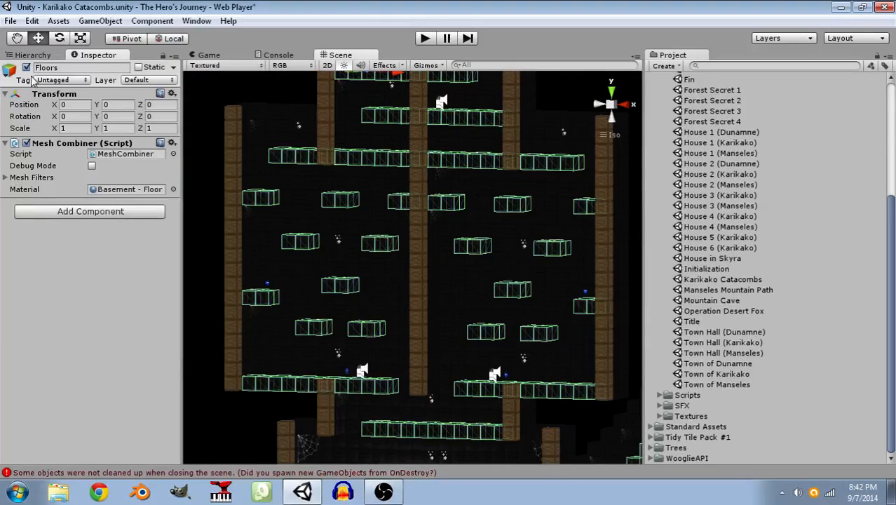
click(35, 54)
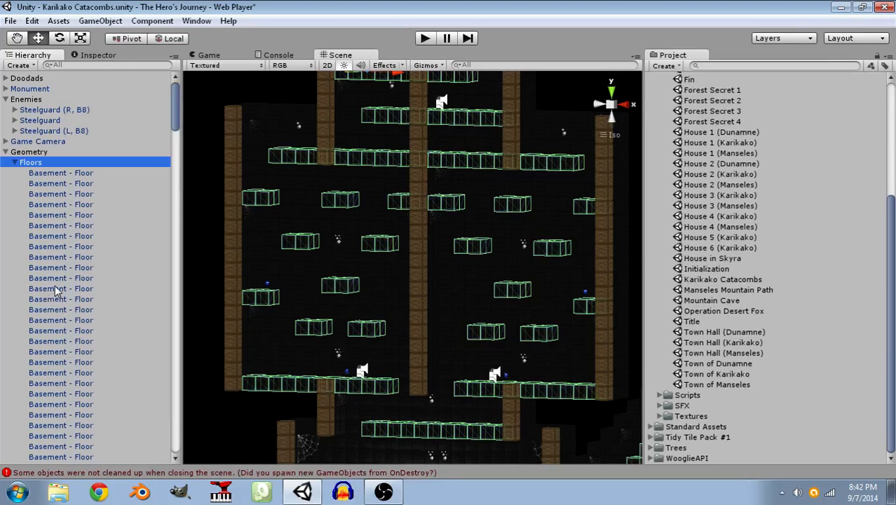
click(15, 162)
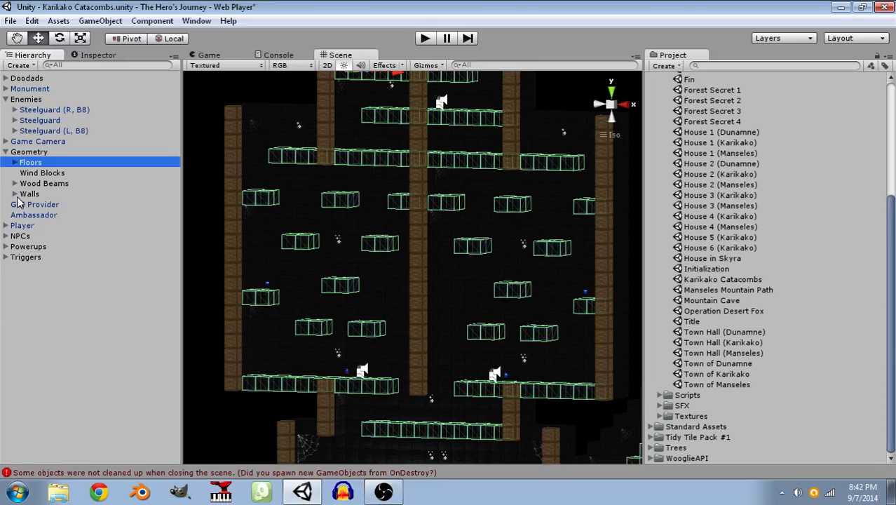
Delete every Cobwebs (Corner, Left) and Cobwebs (Corner, Right) object from the Doodads group.
click(5, 78)
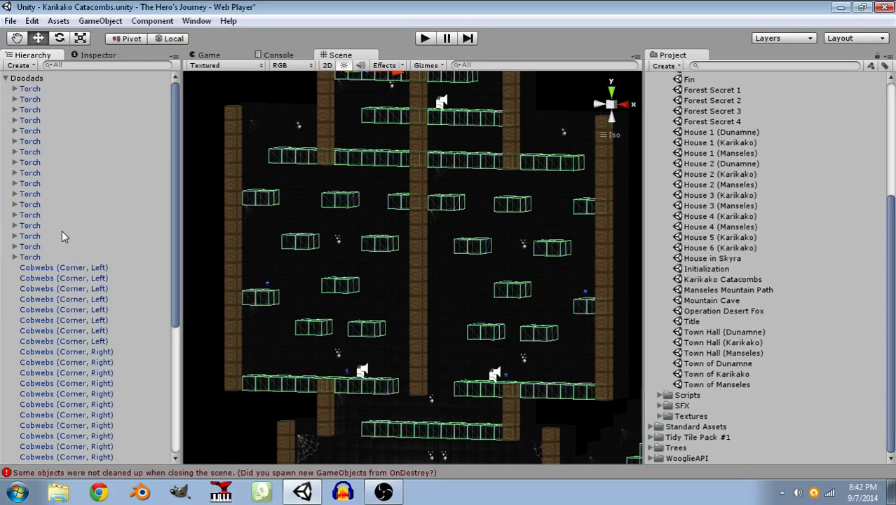
scroll(65, 235, down, 5)
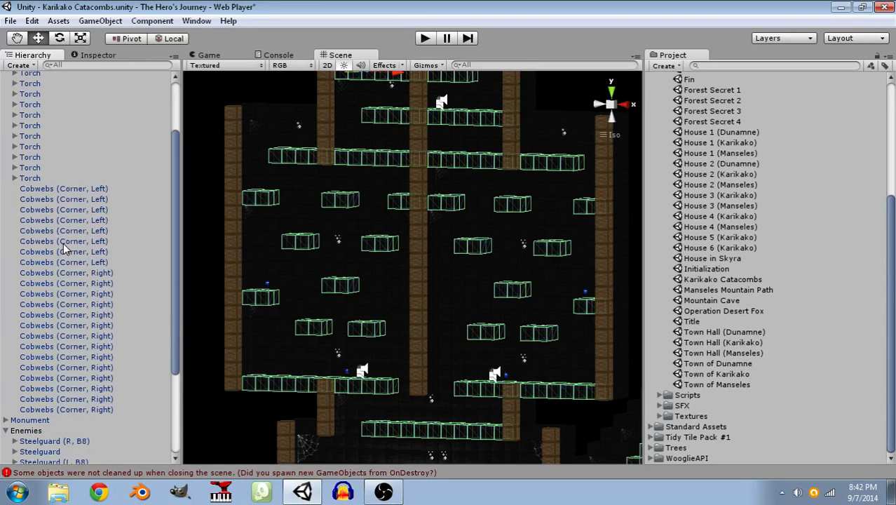
click(46, 188)
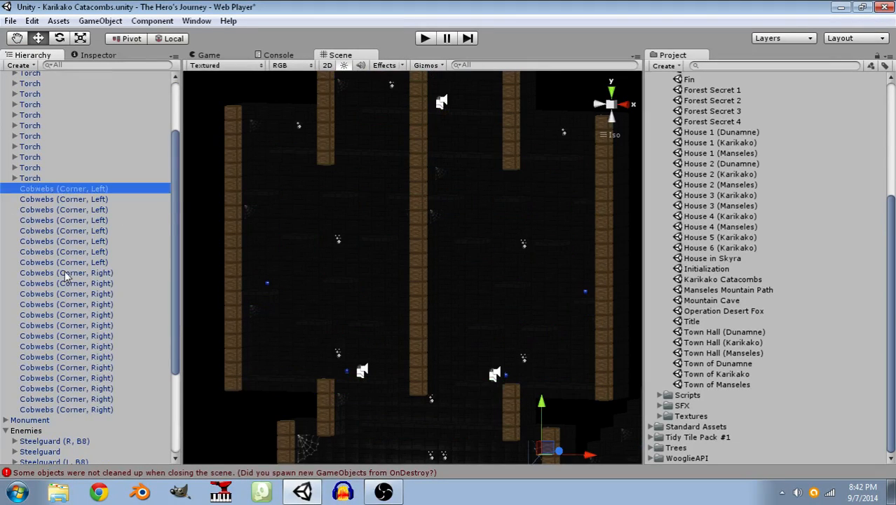
shift+click(70, 409)
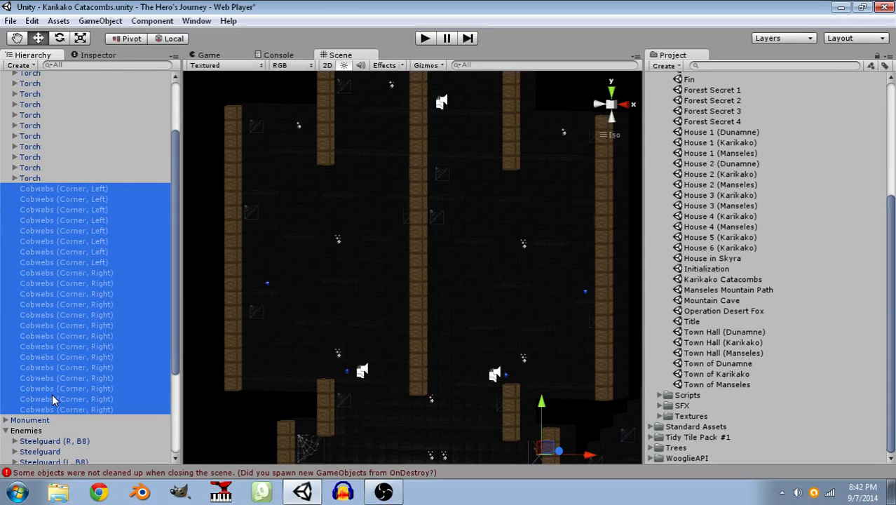
key(Delete)
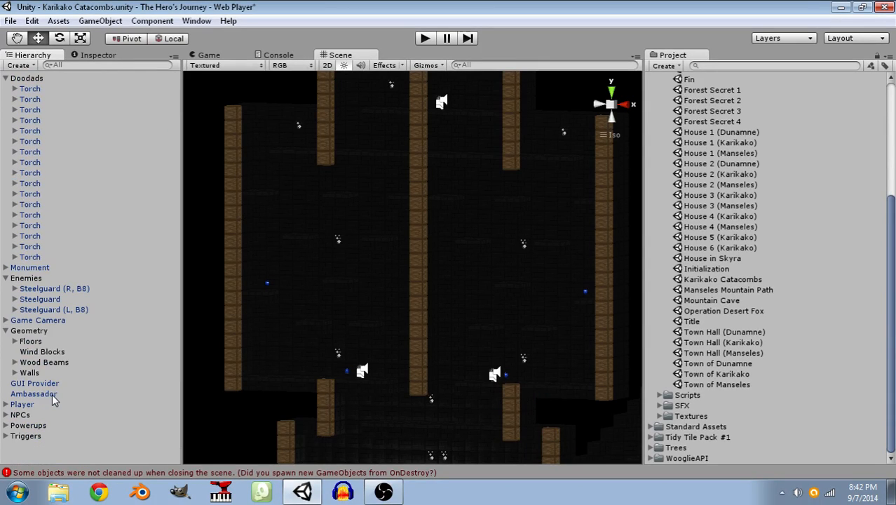
Delete all the Torch objects from the Doodads group.
click(41, 99)
shift+click(30, 256)
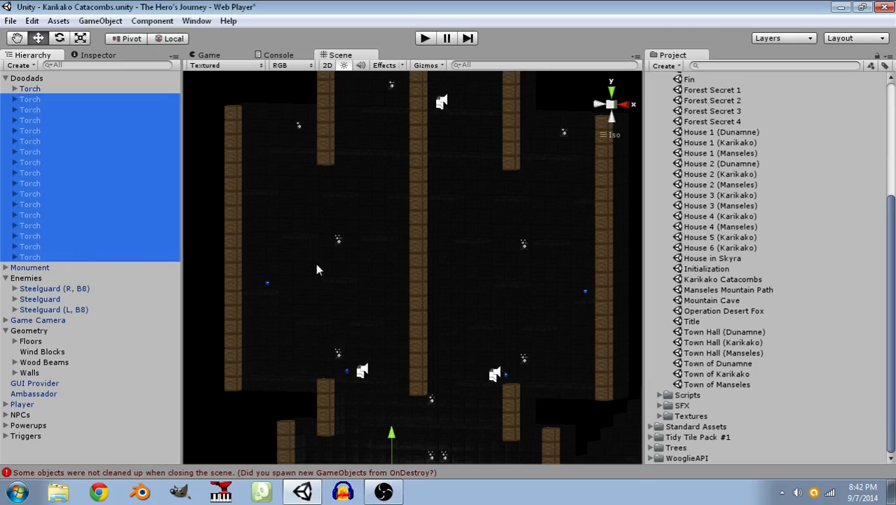
scroll(448, 268, down, 4)
right_drag(435, 269, 526, 303)
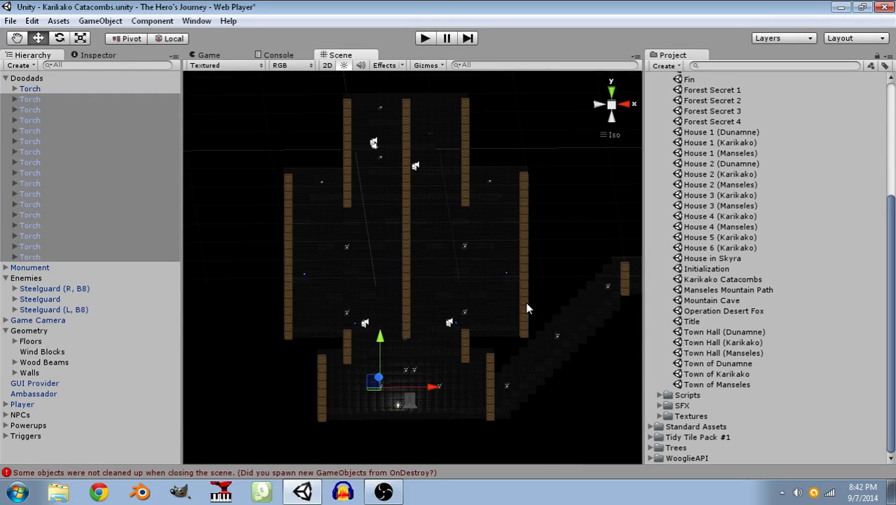
click(87, 89)
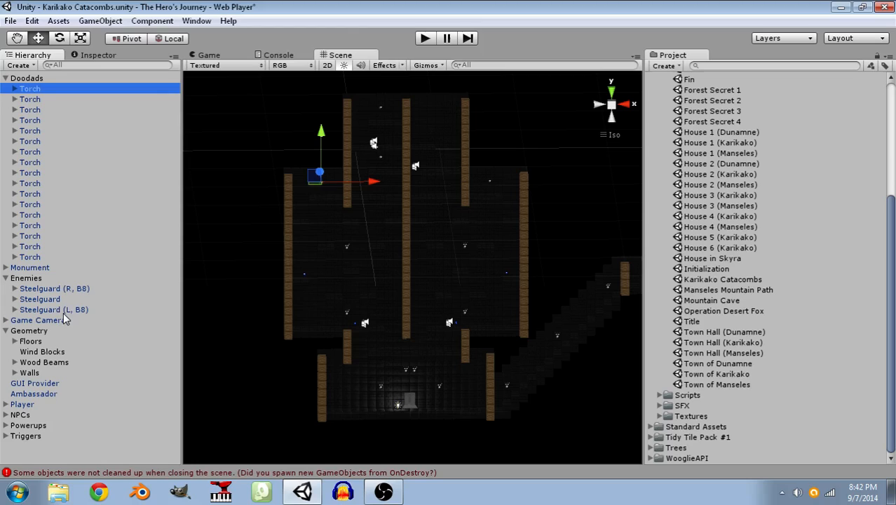
shift+click(52, 256)
key(Delete)
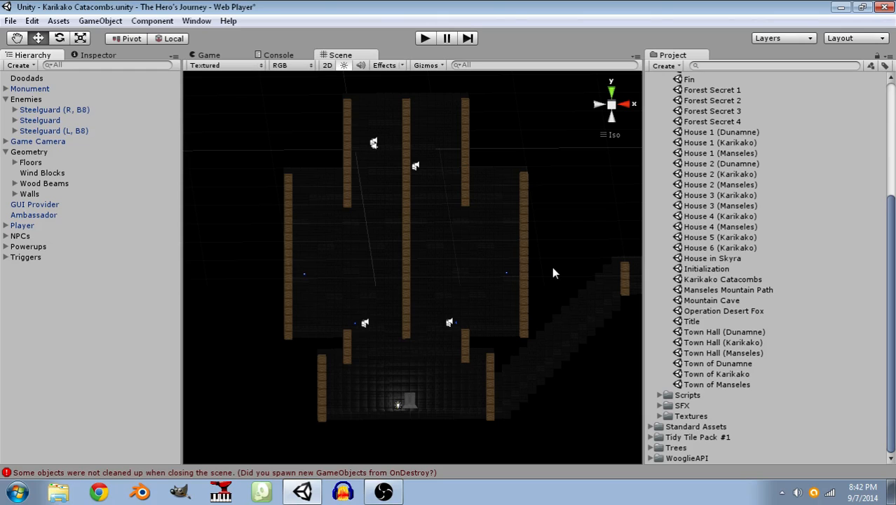
Select and delete the Basement - Walls pieces forming the dividing column behind the central wood beam, down to its base.
alt+drag(553, 266, 400, 319)
scroll(498, 314, up, 20)
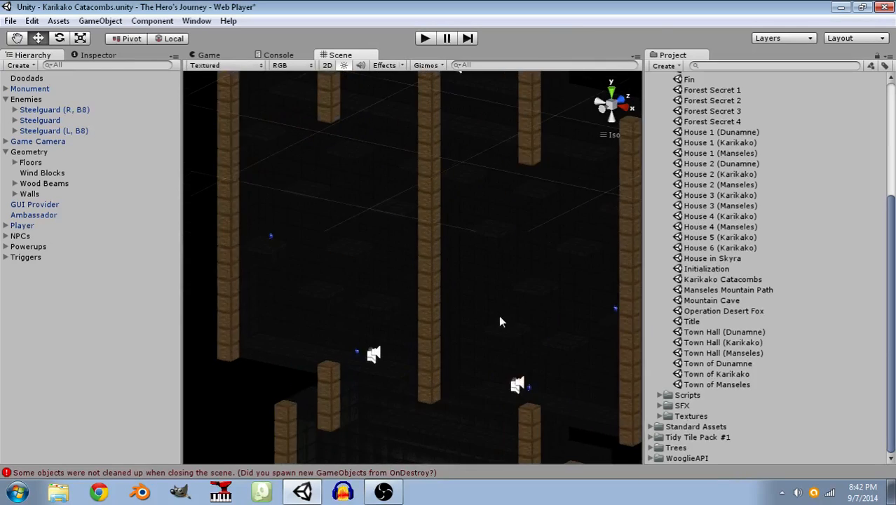
scroll(504, 328, down, 1)
middle_drag(505, 328, 458, 258)
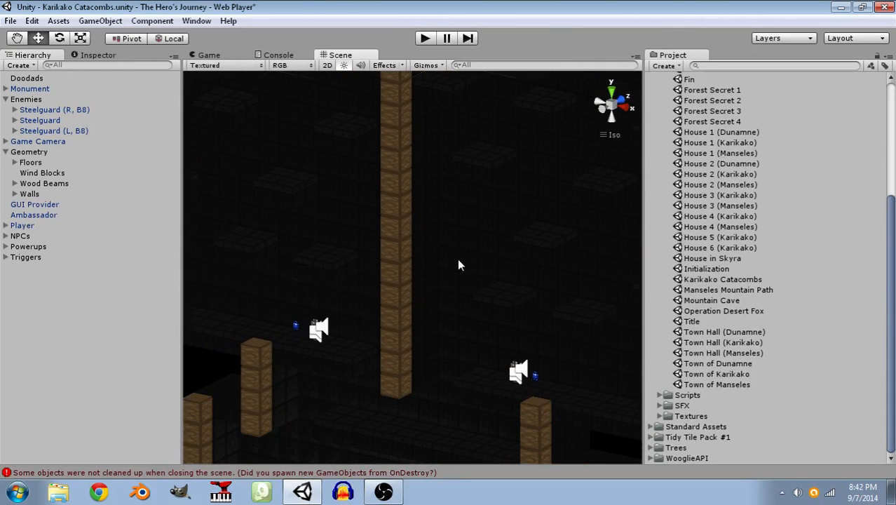
click(429, 383)
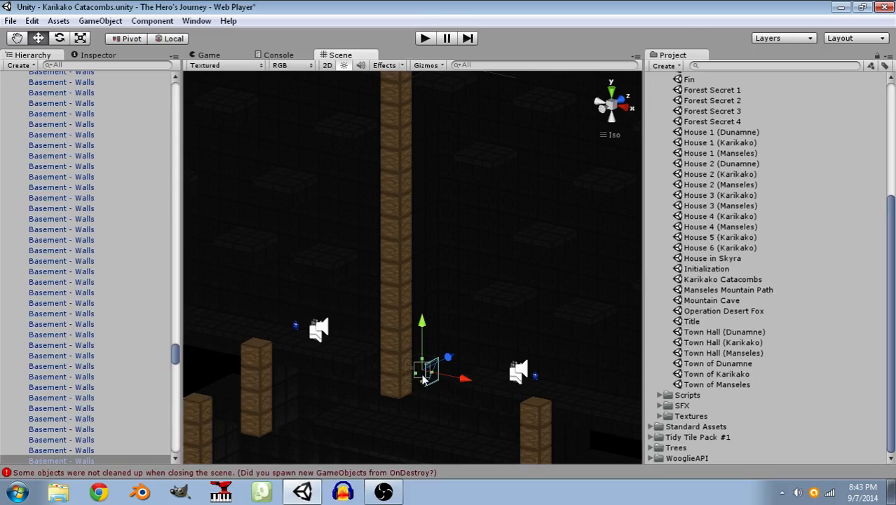
drag(430, 350, 433, 153)
right_drag(441, 208, 443, 119)
middle_drag(448, 246, 474, 356)
scroll(474, 356, up, 3)
shift+click(469, 278)
shift+click(471, 252)
shift+click(455, 246)
shift+click(454, 277)
shift+click(454, 321)
middle_drag(447, 382, 435, 267)
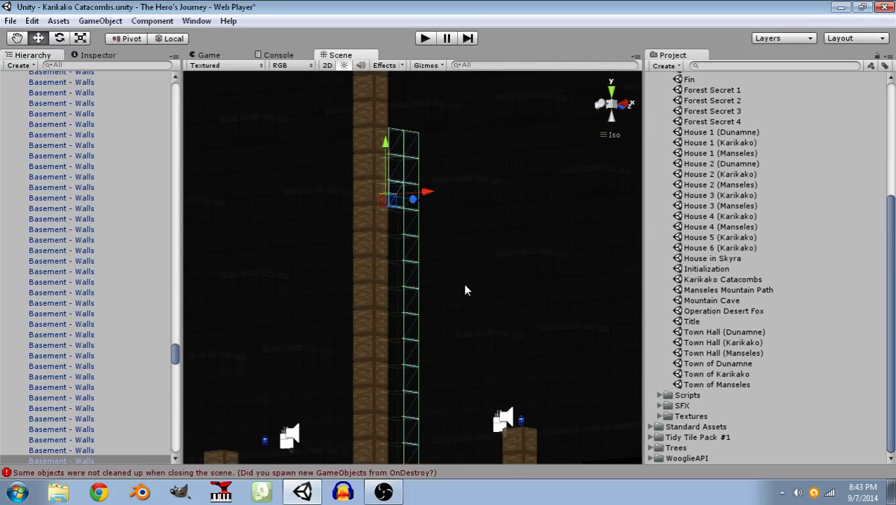
right_drag(470, 286, 430, 280)
shift+click(412, 225)
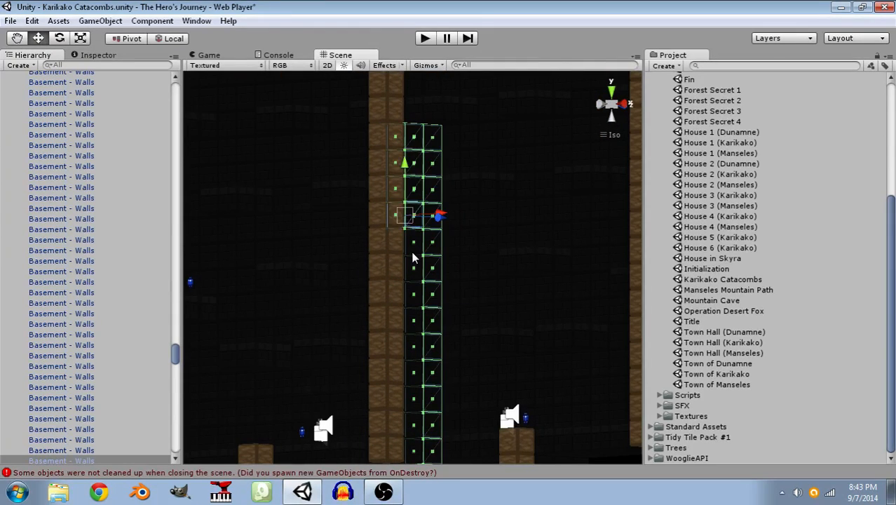
shift+click(412, 254)
shift+click(412, 282)
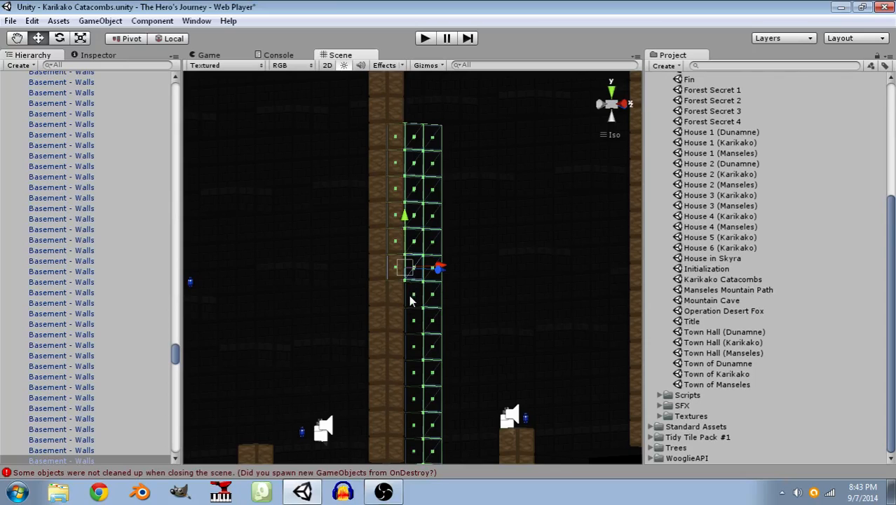
shift+click(411, 303)
shift+click(413, 351)
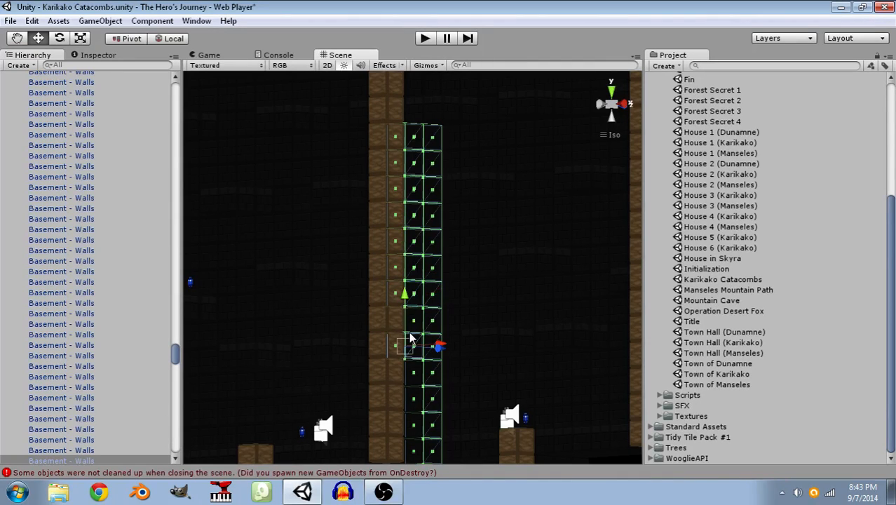
shift+click(405, 319)
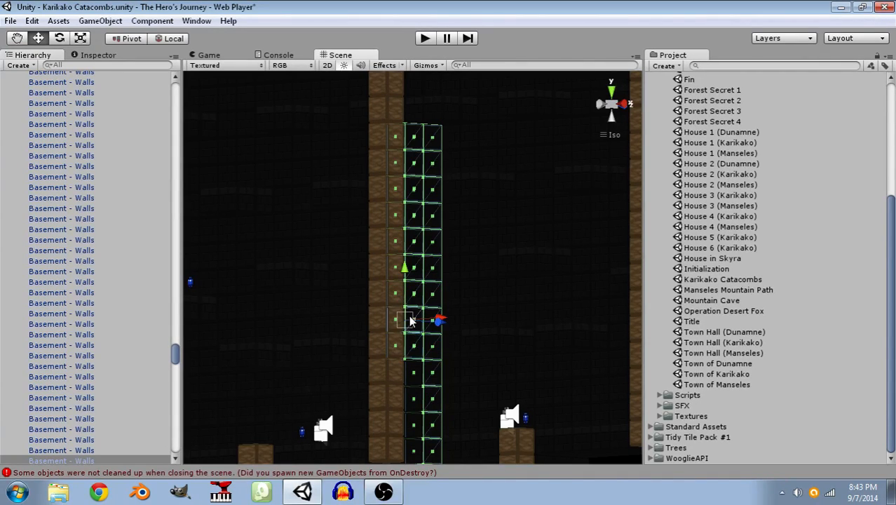
shift+click(410, 382)
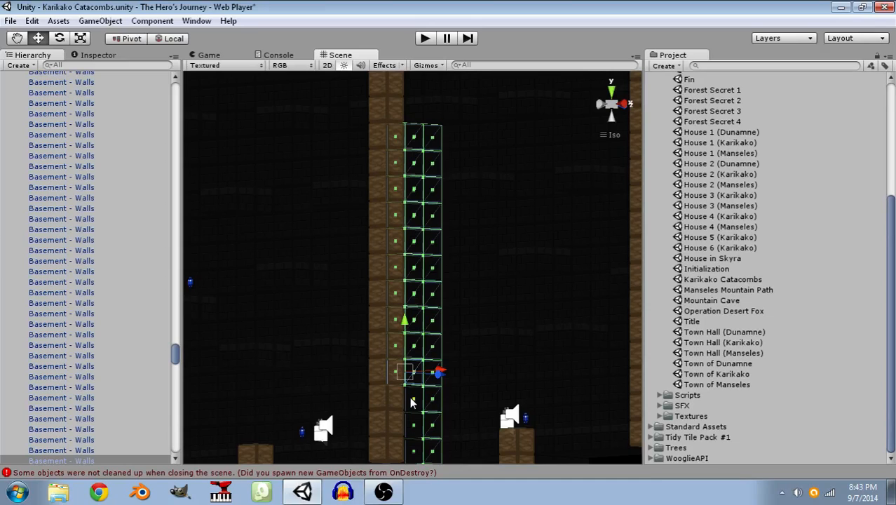
shift+click(410, 389)
alt+drag(491, 342, 494, 426)
shift+click(415, 373)
shift+click(419, 390)
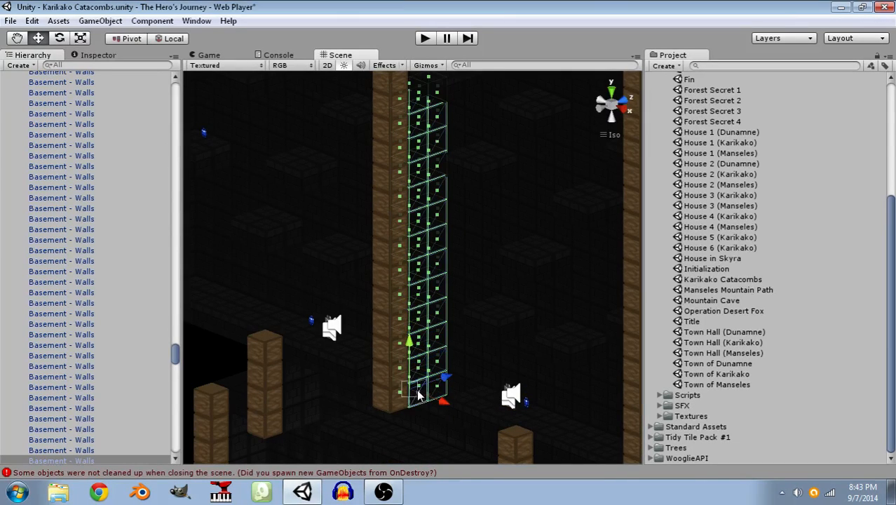
click(431, 401)
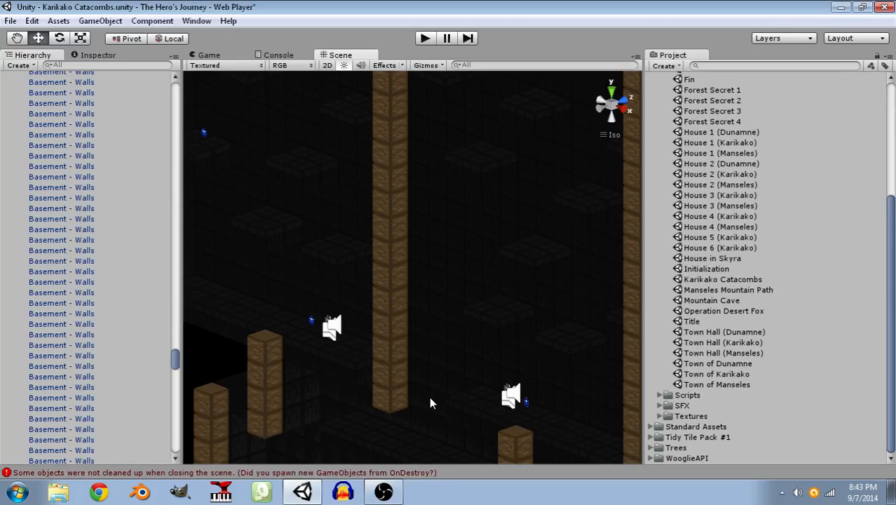
Delete the lower Wood blocks of the central beam so that it ends level with the two neighbouring hanging beams.
drag(377, 407, 376, 157)
shift+click(375, 152)
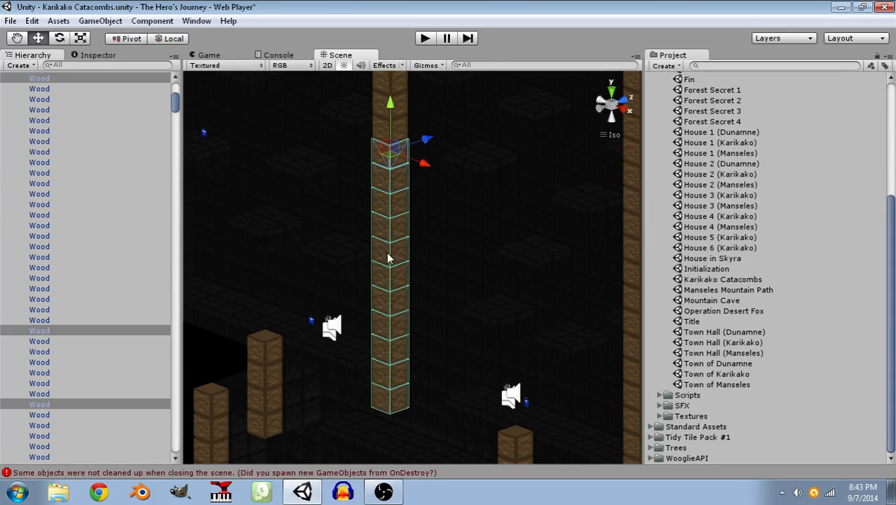
middle_drag(390, 255, 427, 352)
shift+click(409, 224)
shift+click(415, 195)
shift+click(415, 176)
scroll(413, 232, down, 1)
middle_drag(412, 232, 419, 314)
shift+click(423, 239)
shift+click(424, 225)
right_drag(436, 314, 464, 265)
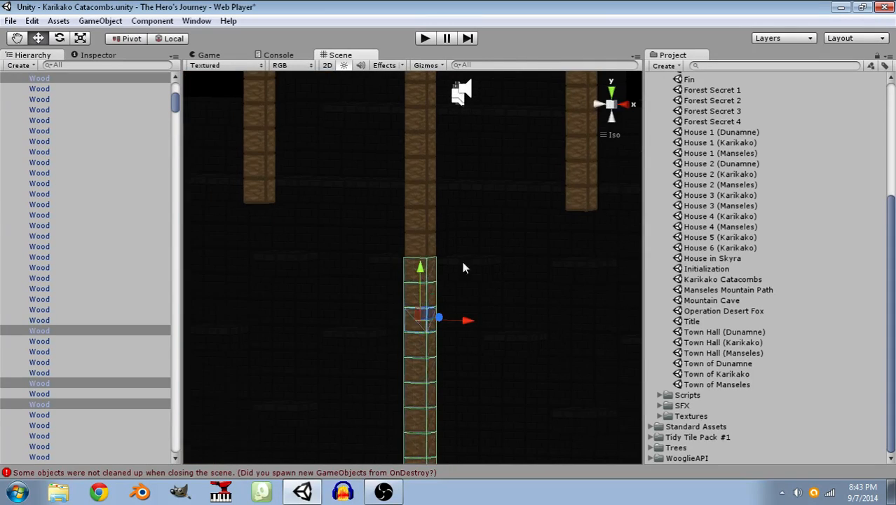
shift+click(422, 251)
shift+click(418, 222)
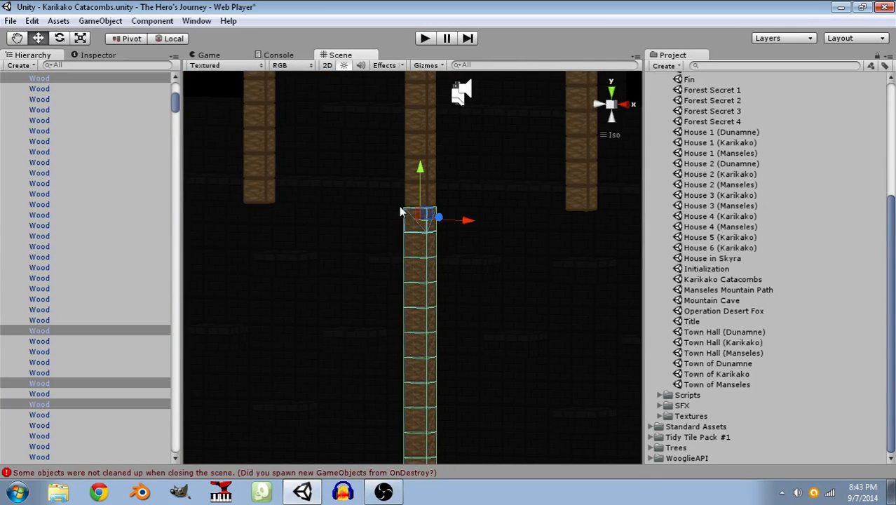
key(Delete)
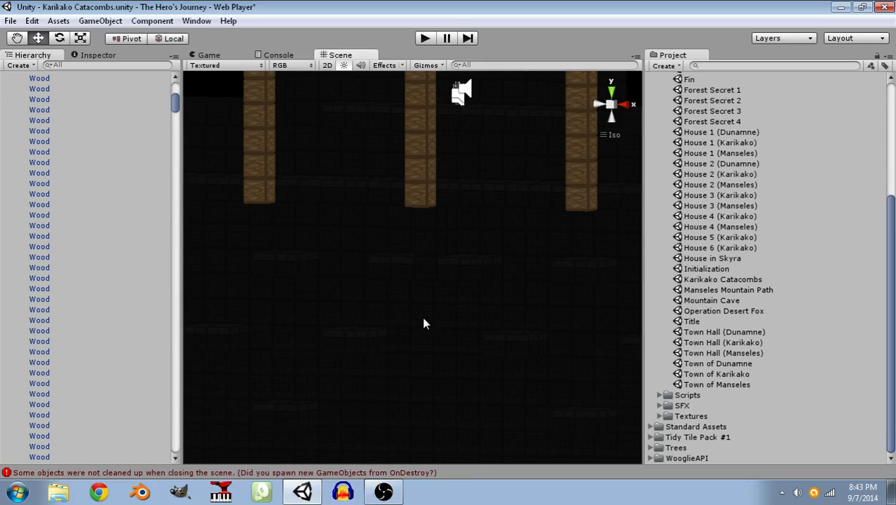
Delete the leftover Basement - Walls pieces directly beneath the shortened central wood beam.
right_drag(514, 320, 470, 242)
click(469, 217)
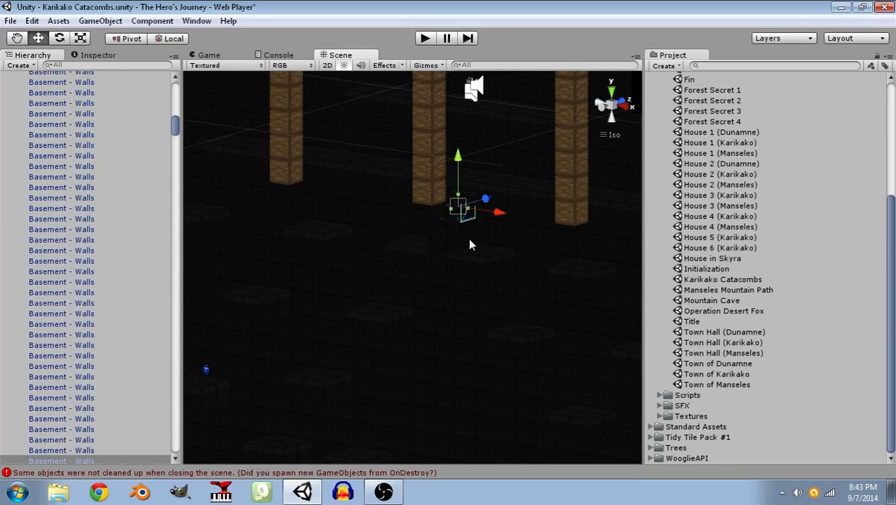
shift+click(436, 236)
shift+click(432, 219)
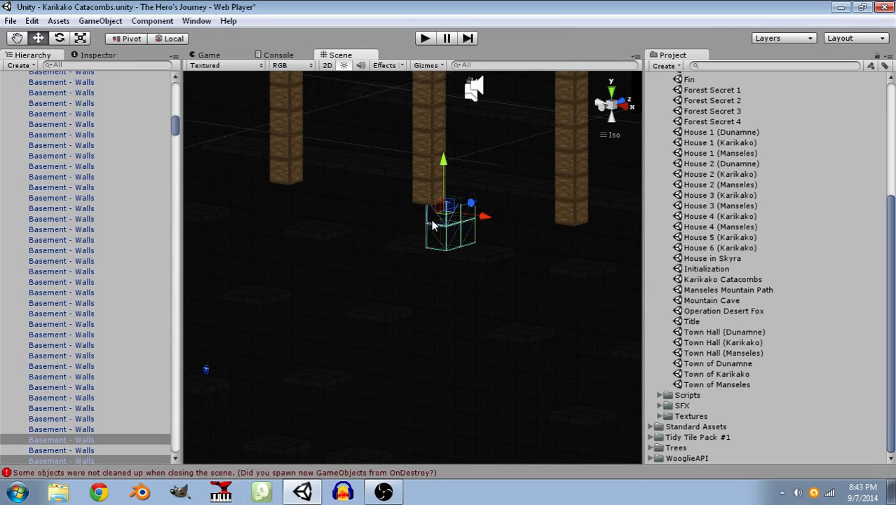
key(Delete)
Delete the Basement - Floor blocks of the long platform under the central beam and of the two 2x2 platforms flanking it.
click(481, 253)
scroll(490, 274, up, 3)
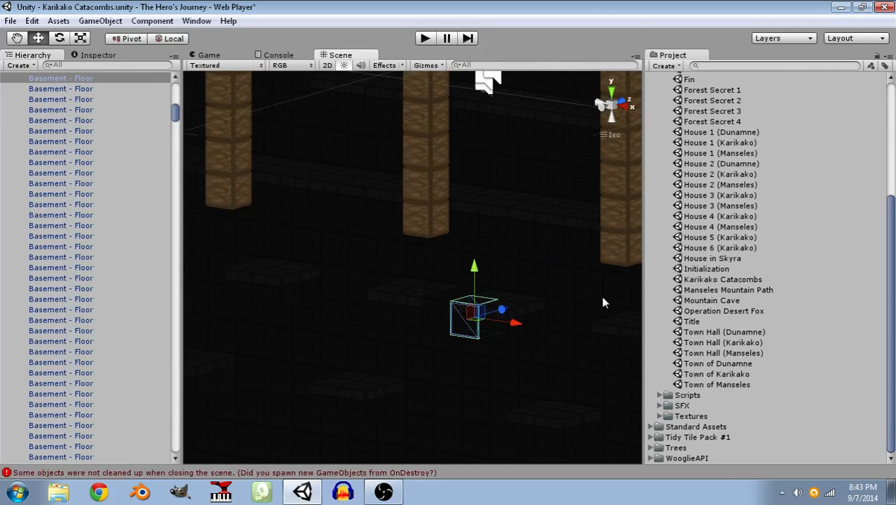
right_drag(602, 298, 507, 447)
middle_drag(471, 347, 568, 288)
right_drag(384, 309, 607, 191)
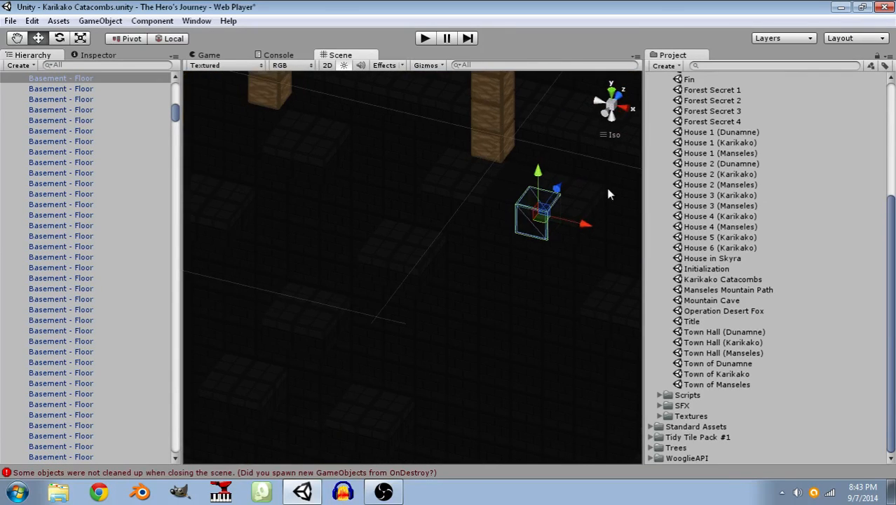
shift+click(571, 216)
shift+click(584, 188)
shift+click(553, 186)
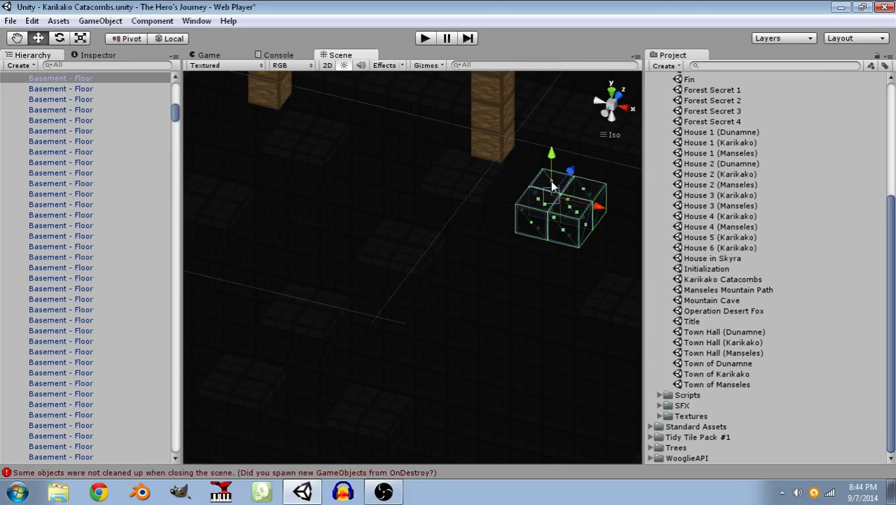
shift+click(513, 175)
shift+click(505, 197)
shift+click(465, 187)
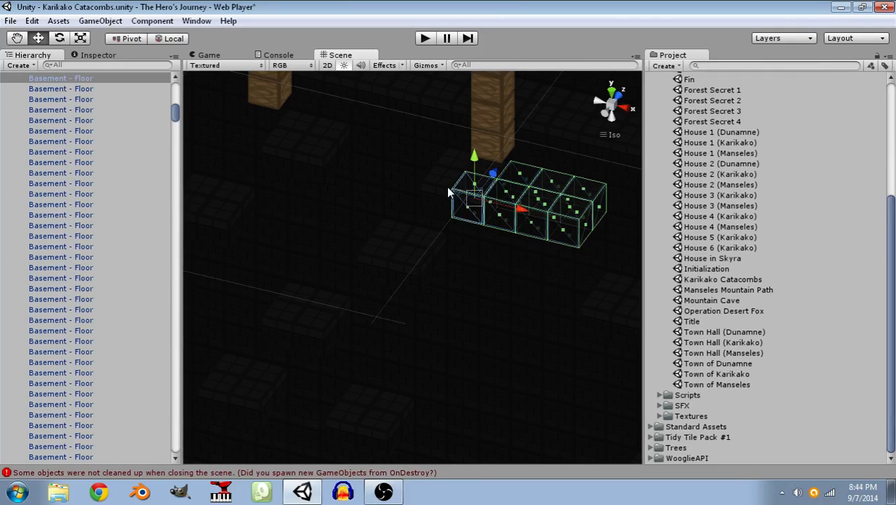
shift+click(450, 174)
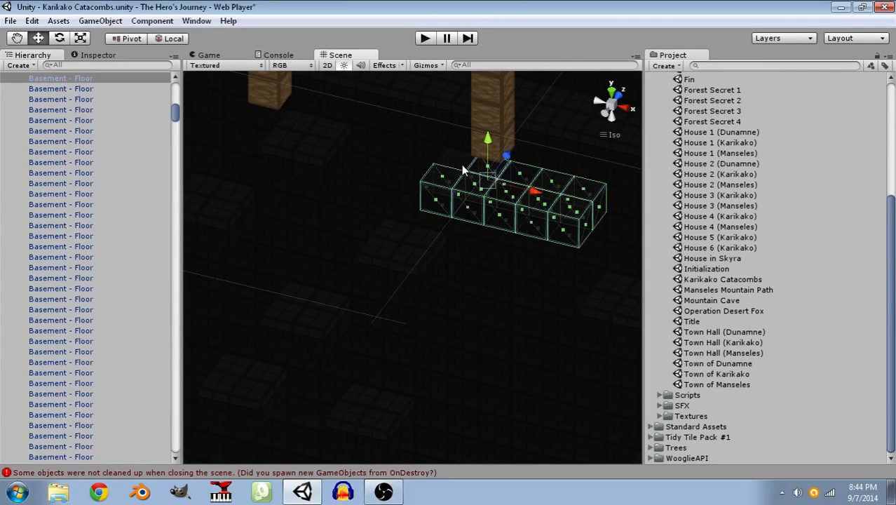
click(311, 163)
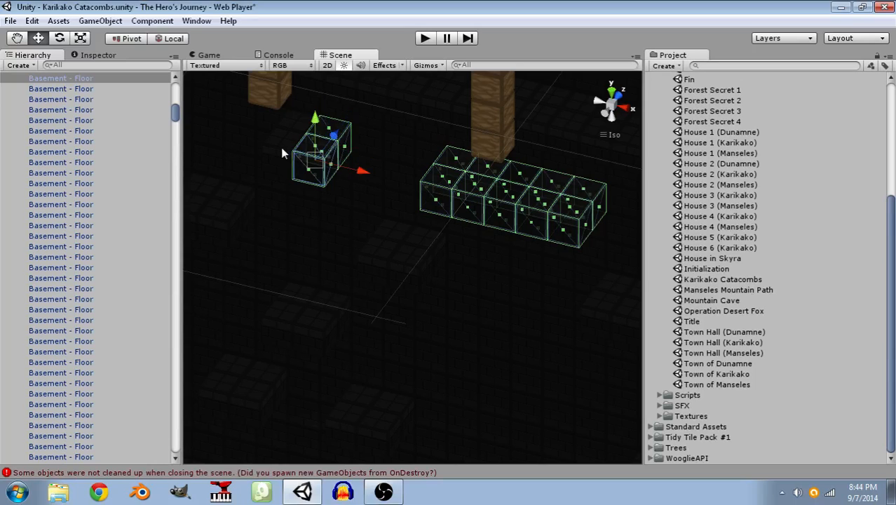
shift+click(281, 148)
right_drag(496, 243, 400, 177)
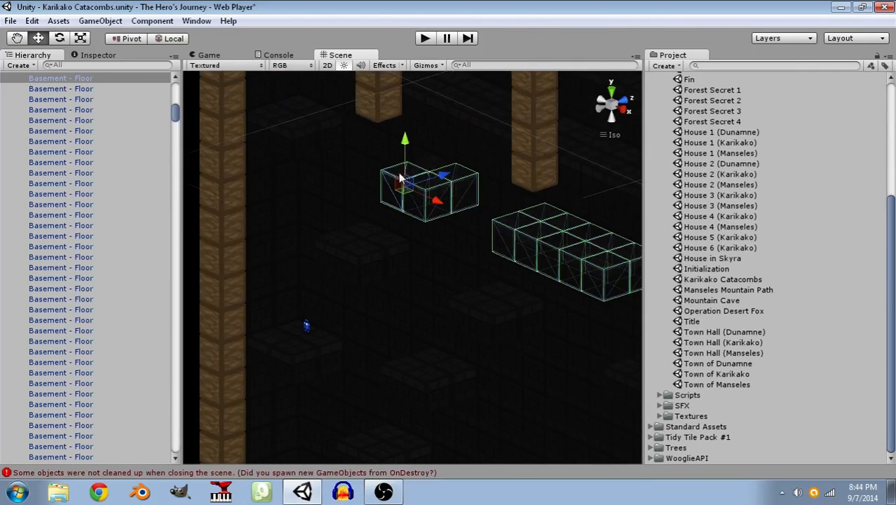
shift+click(430, 166)
right_drag(422, 277, 536, 270)
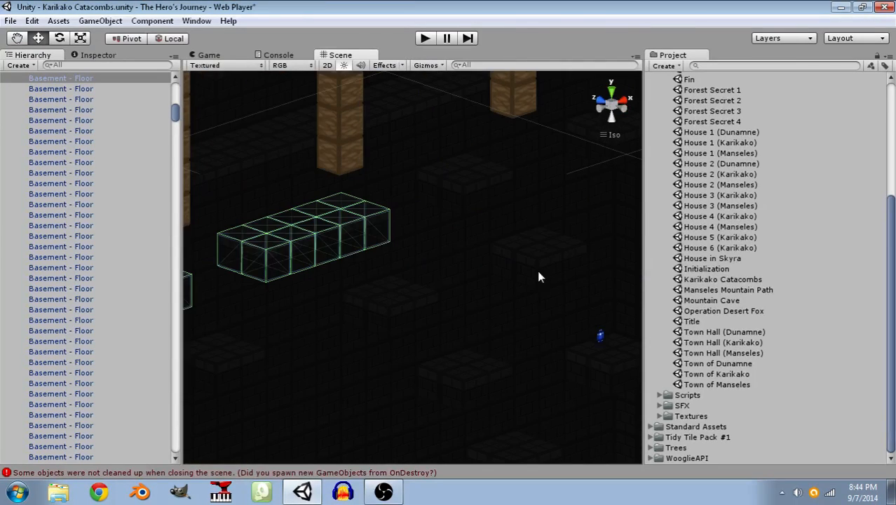
click(479, 190)
shift+click(455, 189)
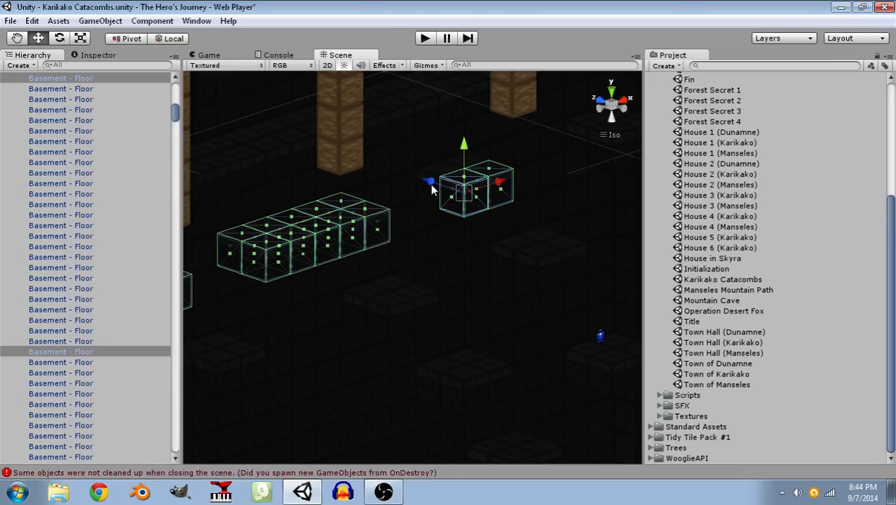
shift+click(436, 170)
shift+click(461, 161)
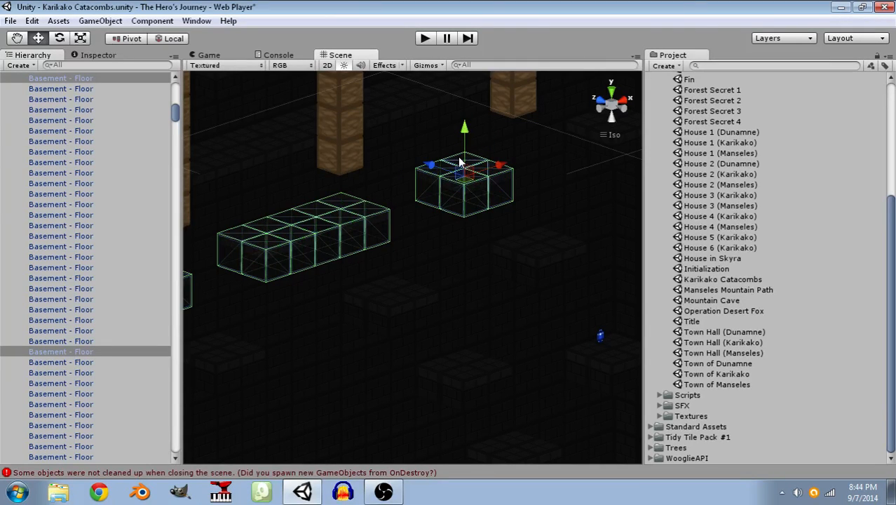
key(Delete)
Delete all four Super Health Pickup objects from the Powerups group.
right_drag(555, 326, 290, 307)
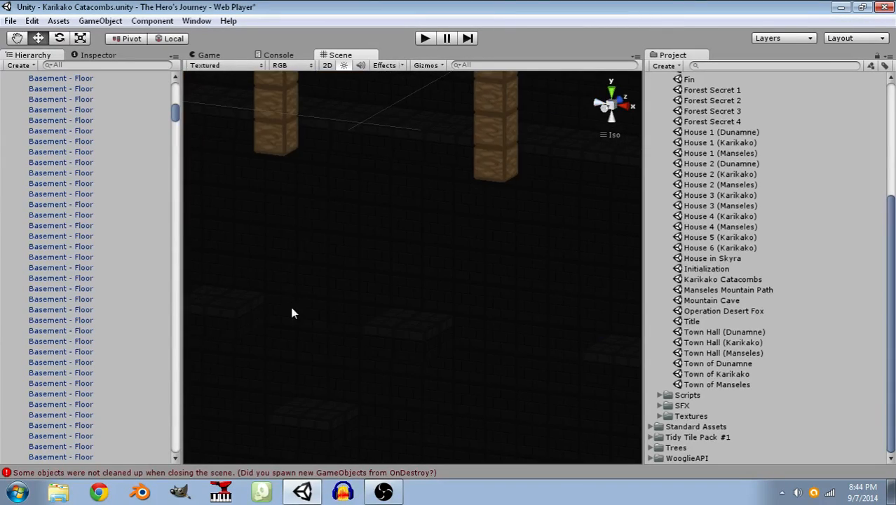
middle_drag(290, 307, 426, 250)
scroll(429, 259, down, 8)
alt+drag(556, 209, 291, 301)
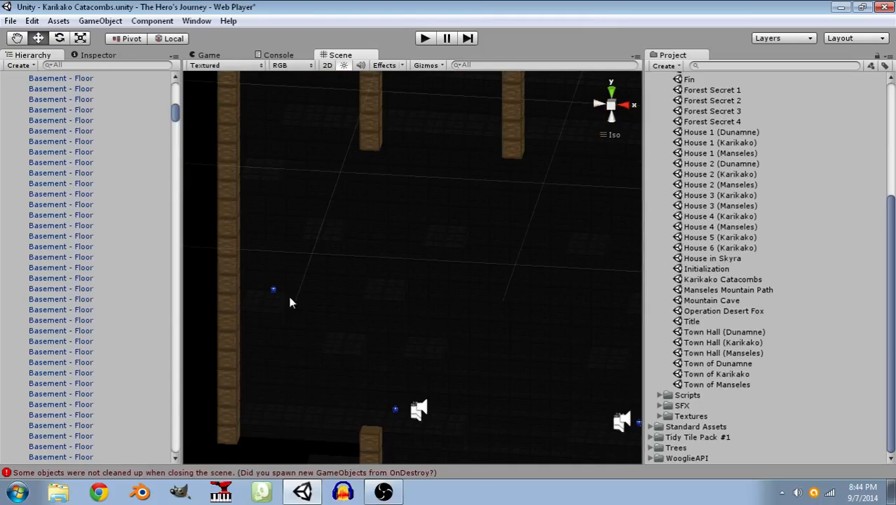
click(273, 291)
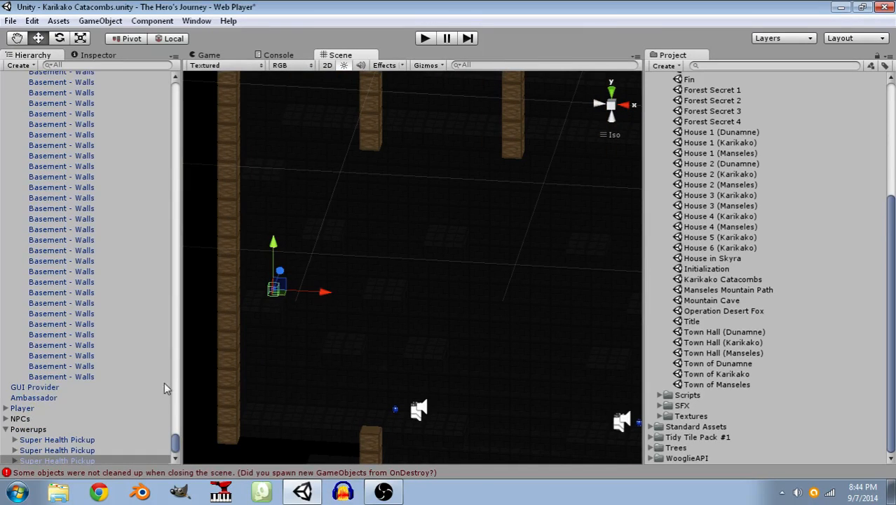
scroll(161, 392, down, 1)
click(70, 415)
shift+click(89, 445)
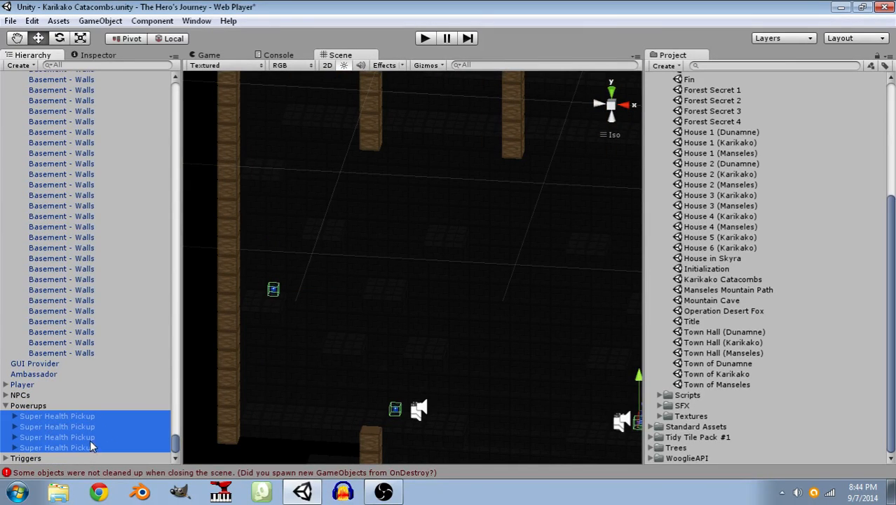
key(Delete)
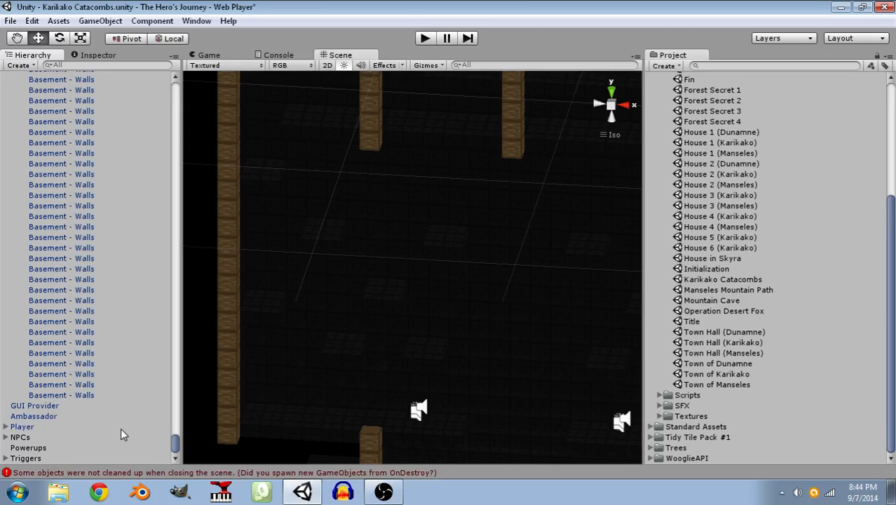
Collapse the Floors group and delete the Steelguard (R, B8), Steelguard and Steelguard (L, B8) objects from the Enemies group.
scroll(112, 266, up, 3)
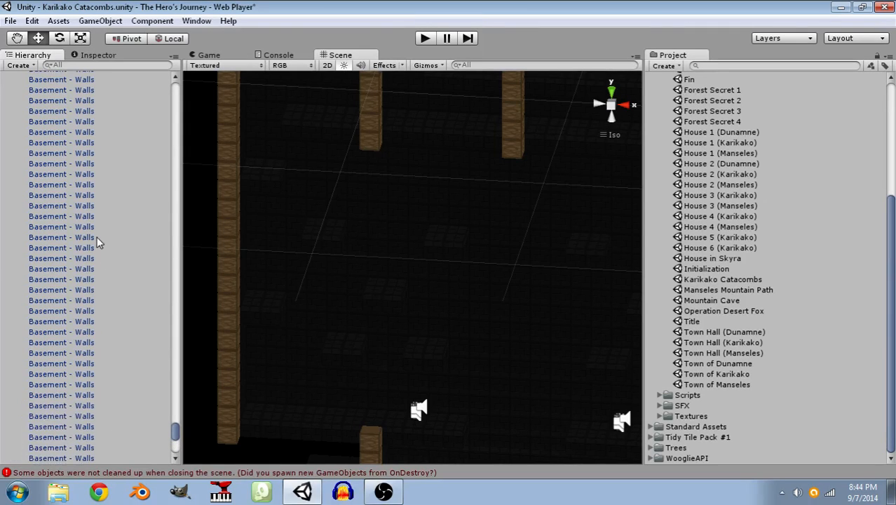
drag(176, 424, 176, 91)
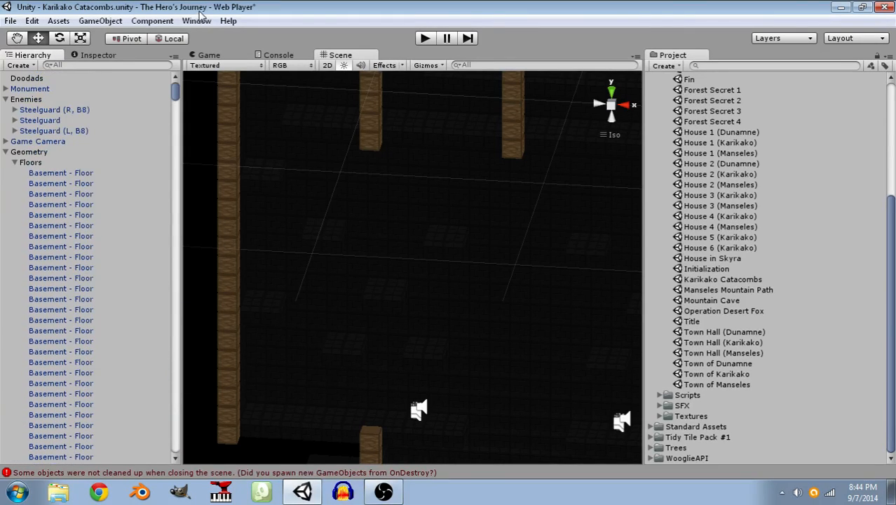
click(15, 162)
click(38, 110)
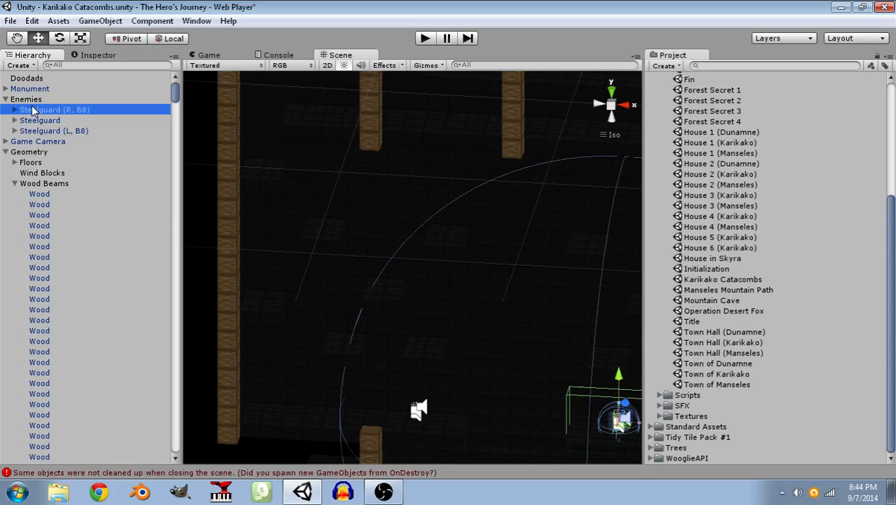
shift+click(35, 131)
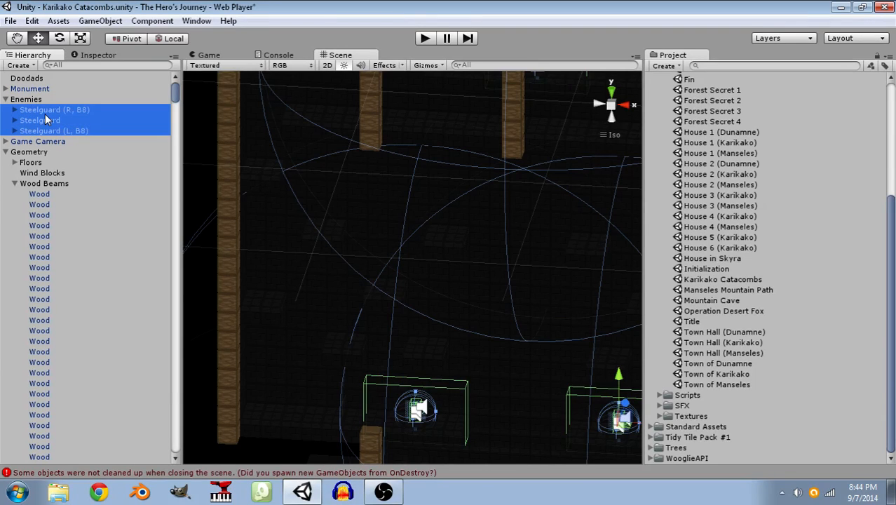
key(Delete)
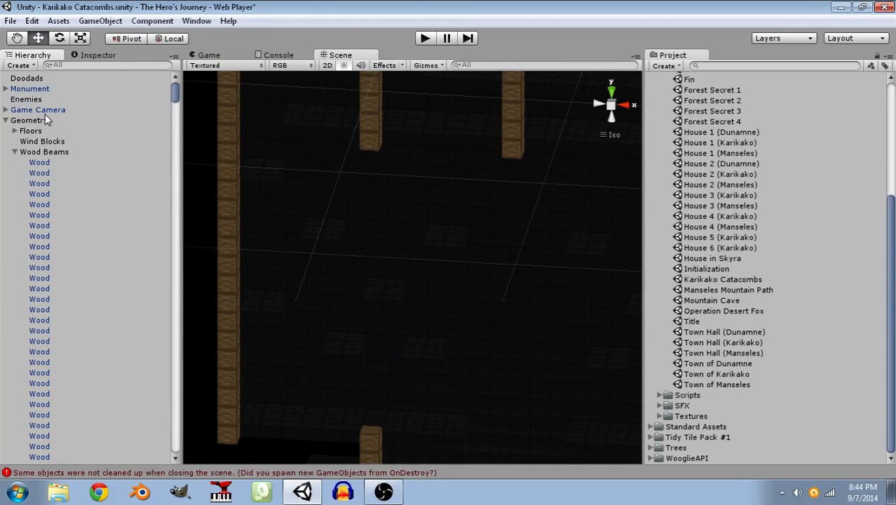
alt+drag(300, 268, 437, 314)
alt+drag(475, 405, 454, 381)
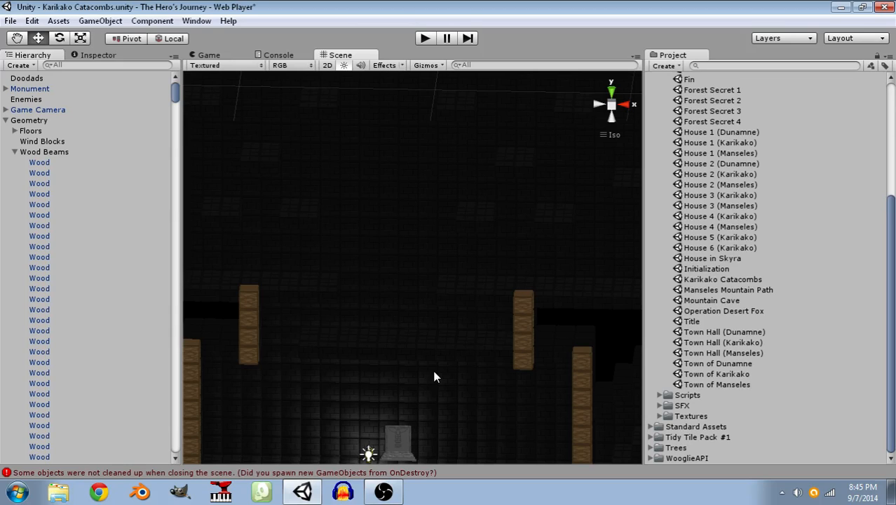
scroll(400, 313, down, 1)
mouse_move(398, 294)
right_down()
mouse_move(444, 296)
mouse_move(384, 286)
right_up()
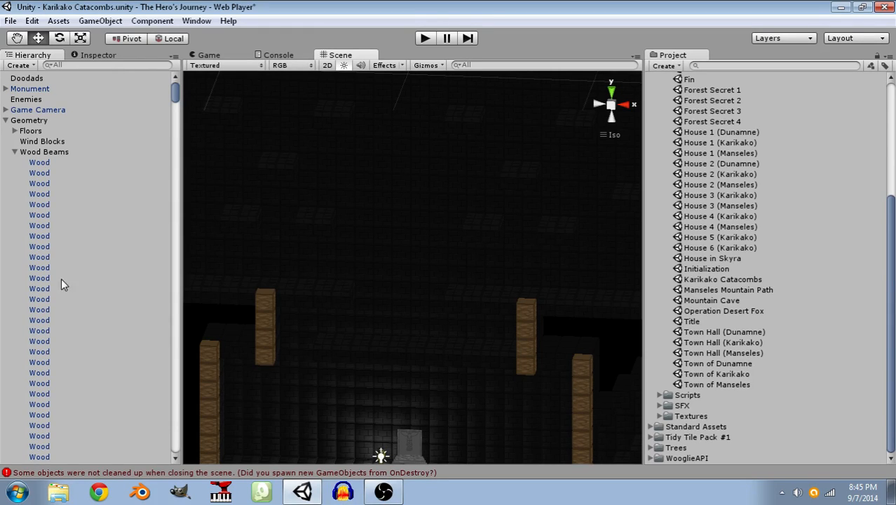
Delete the Basement - Floor blocks of the 2x2 platform just below and to the left of the central wood beam.
middle_drag(500, 261, 434, 350)
right_drag(397, 212, 431, 240)
right_drag(511, 193, 376, 201)
click(369, 232)
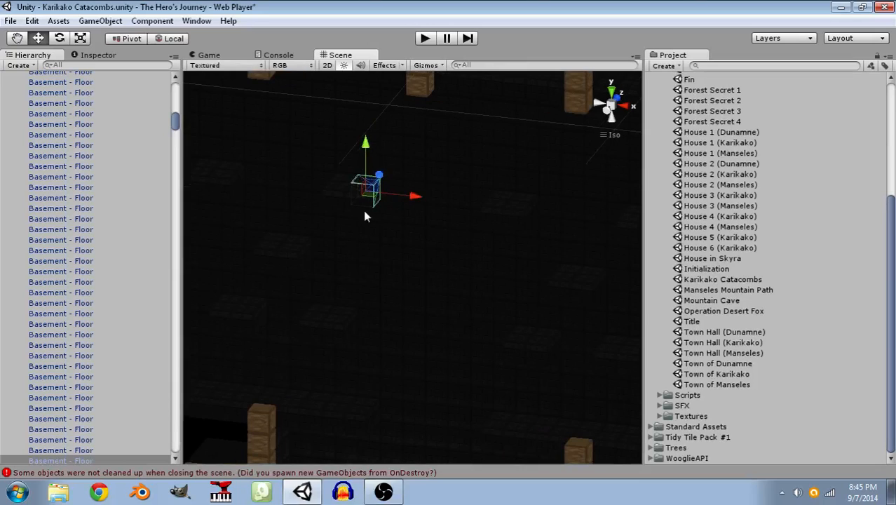
shift+click(362, 211)
shift+click(339, 202)
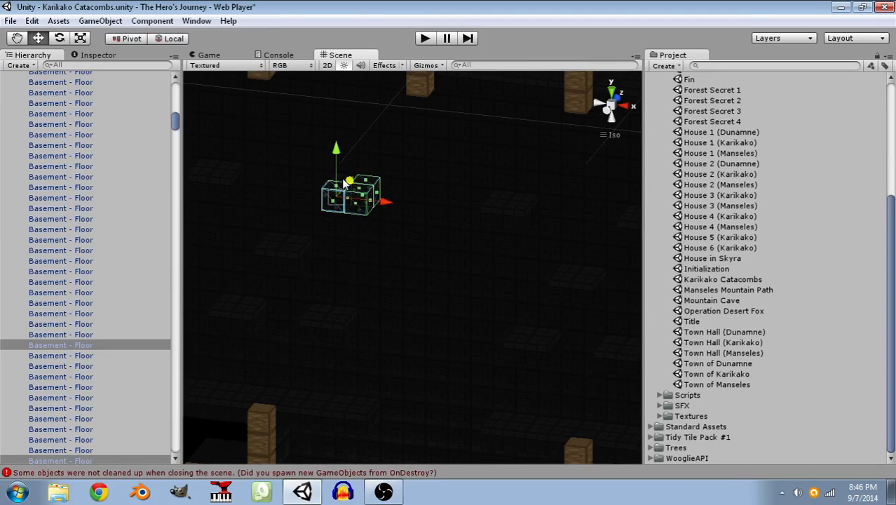
scroll(352, 242, up, 5)
middle_drag(353, 243, 462, 308)
scroll(466, 310, up, 6)
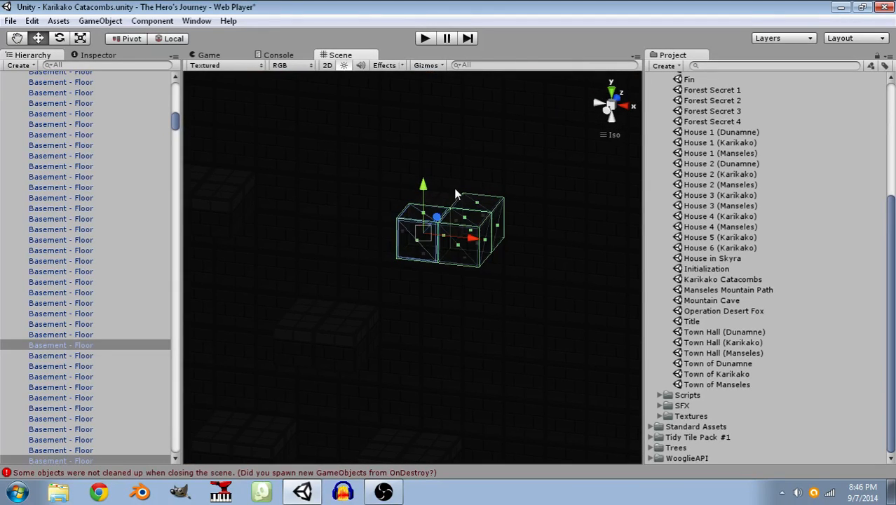
key(Delete)
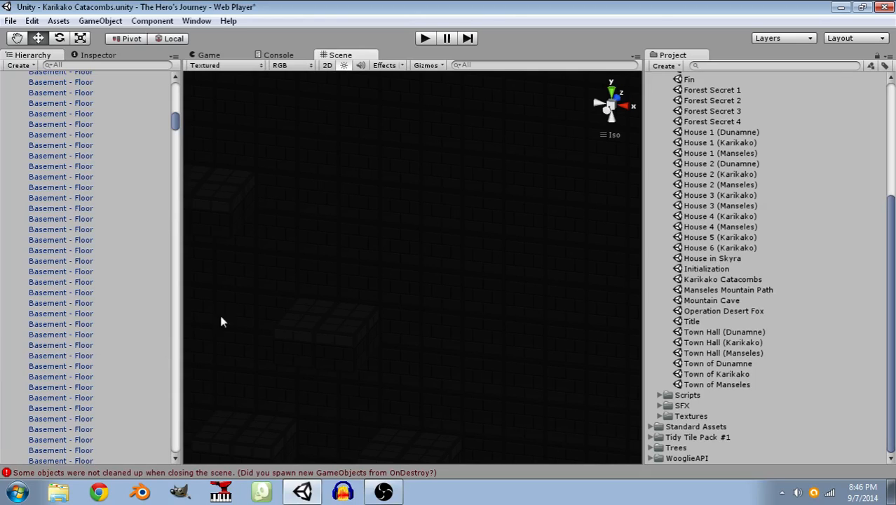
Delete the matching 2x2 Basement - Floor platform on the right side of the central wood beam.
middle_drag(409, 338, 410, 248)
key(ctrl+z)
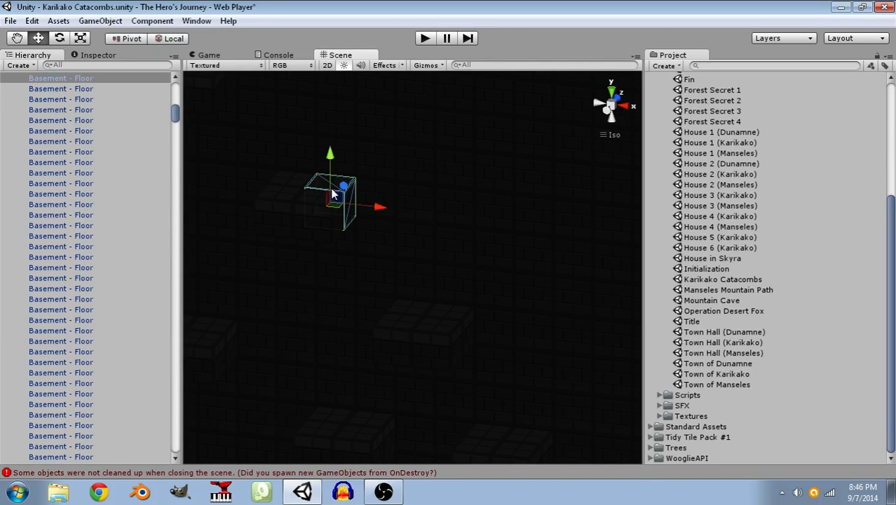
key(ctrl+z)
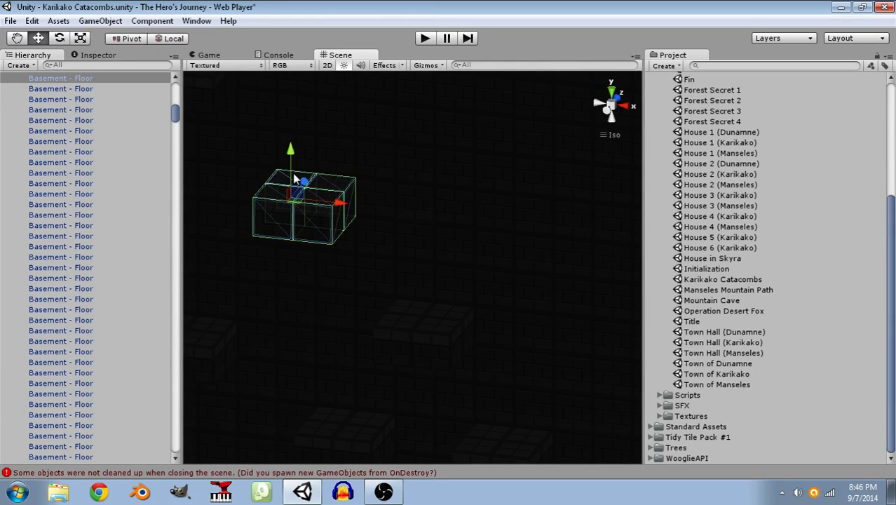
key(Delete)
middle_drag(340, 183, 484, 350)
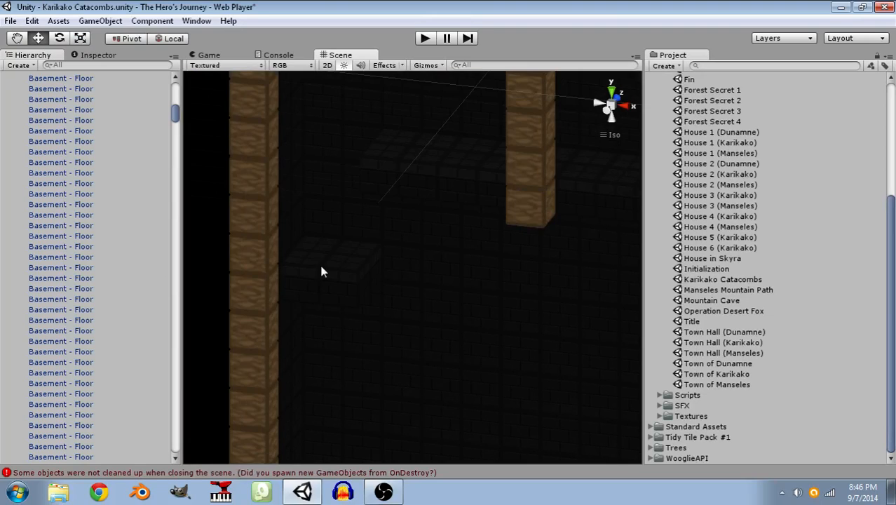
Delete the Basement - Floor blocks of the 2x2 platform attached to the left outer wood beam.
click(354, 250)
shift+click(338, 279)
shift+click(307, 265)
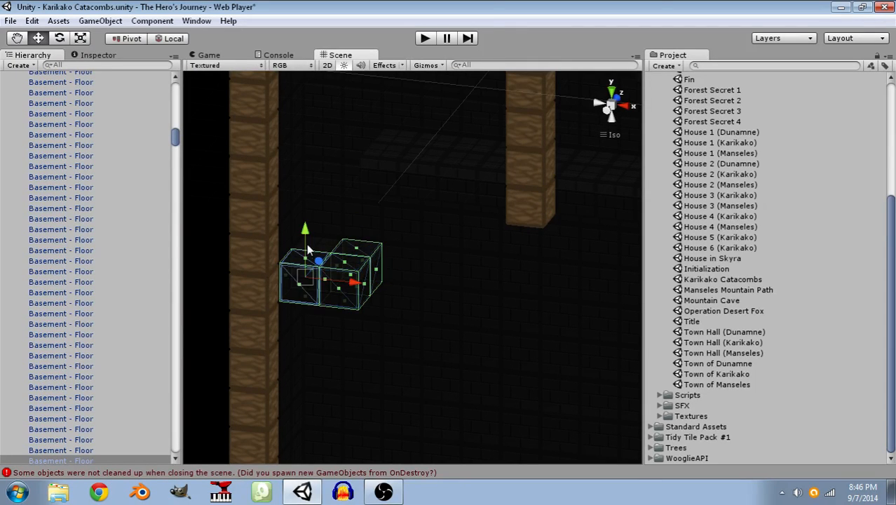
key(Delete)
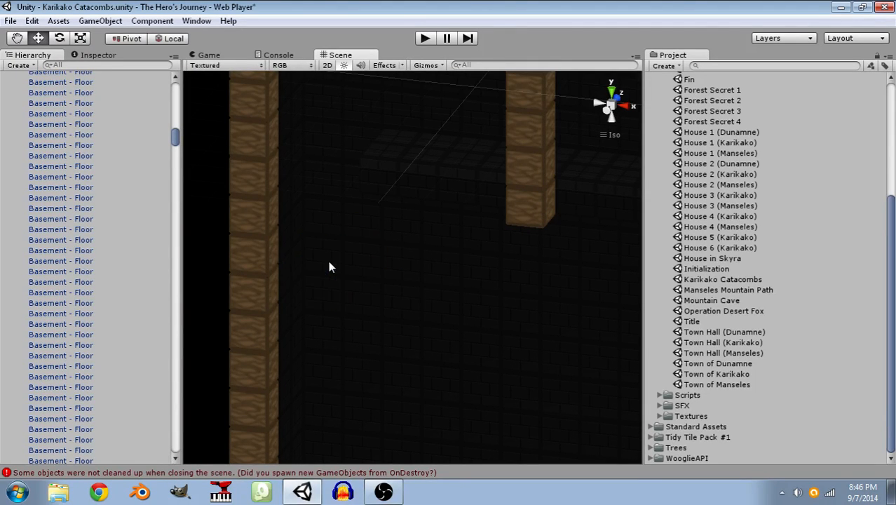
Delete the 2x2 Basement - Floor platform beside the right outer wood beam, level with the one removed on the left.
middle_drag(460, 293, 830, 282)
scroll(570, 290, down, 9)
middle_drag(552, 273, 373, 282)
scroll(487, 293, down, 3)
key(w)
click(550, 247)
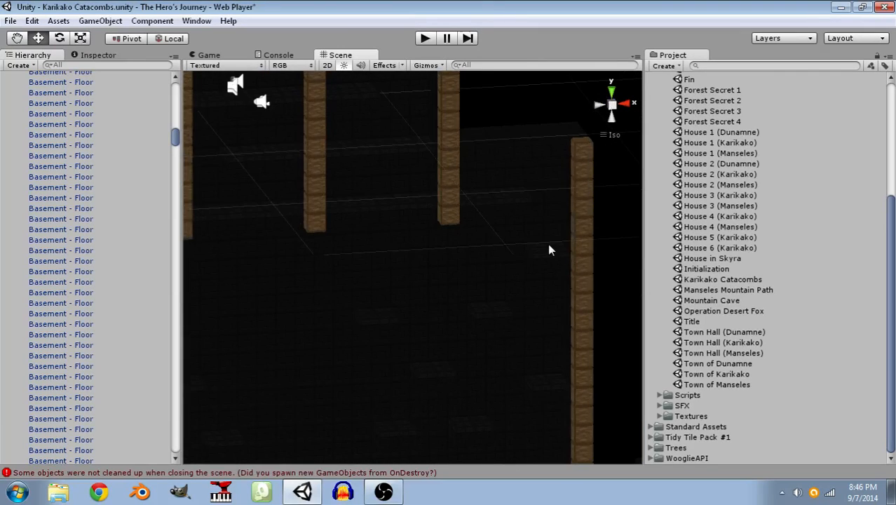
scroll(519, 307, up, 3)
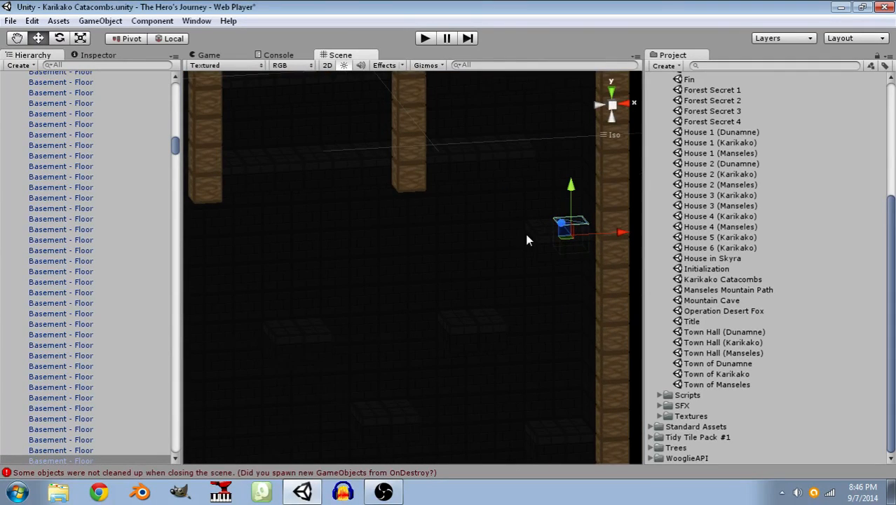
right_drag(527, 235, 576, 281)
shift+click(569, 213)
shift+click(537, 214)
shift+click(525, 184)
scroll(543, 201, up, 5)
shift+click(551, 175)
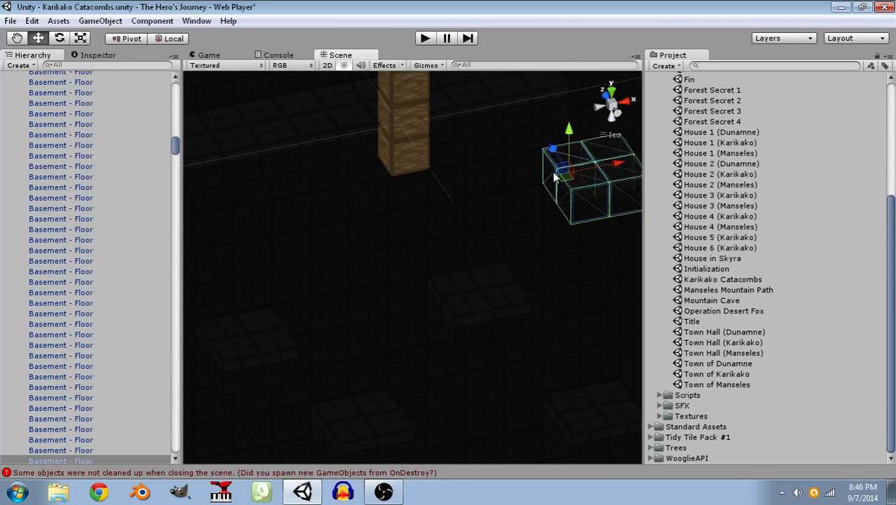
key(Delete)
Delete the upper-left 2x2 Basement - Floor platform of the floating group below the hanging wood beams.
scroll(524, 260, down, 4)
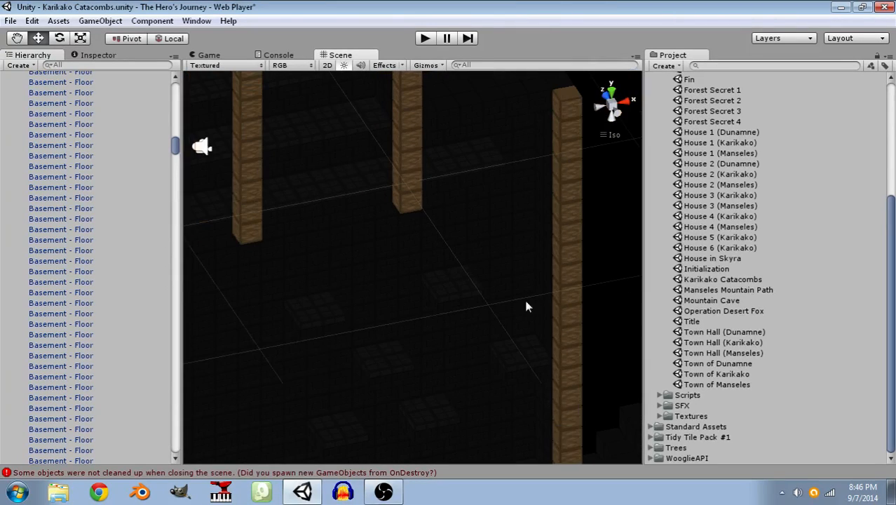
right_drag(551, 212, 482, 165)
middle_drag(409, 271, 544, 270)
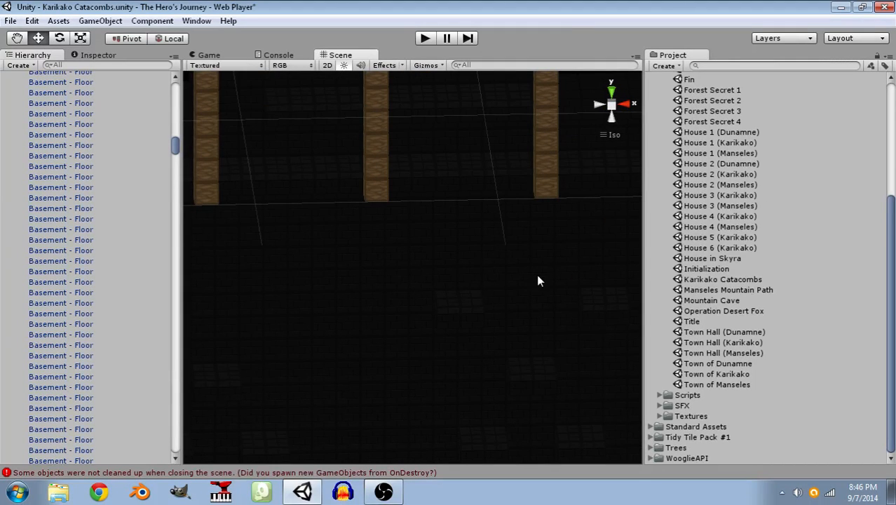
right_drag(510, 278, 488, 303)
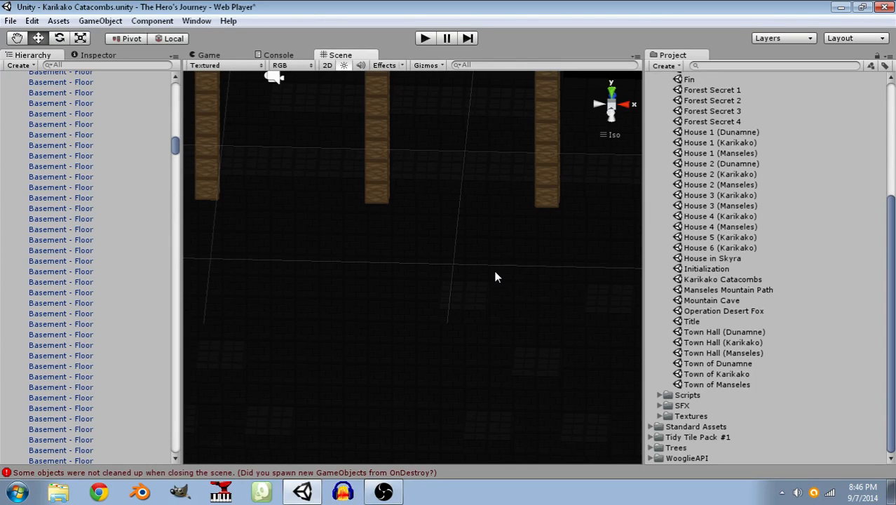
middle_drag(465, 233, 385, 220)
right_drag(412, 314, 473, 326)
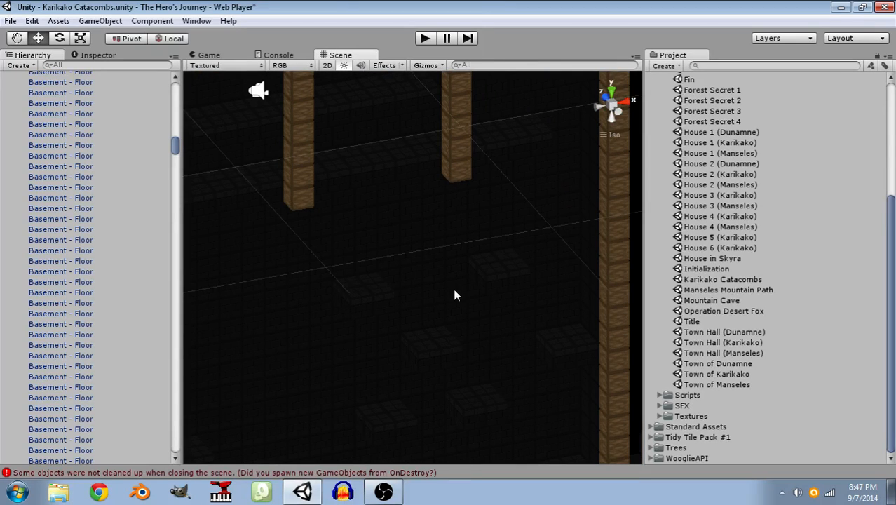
right_drag(454, 288, 480, 231)
middle_drag(314, 378, 355, 277)
right_drag(499, 185, 454, 258)
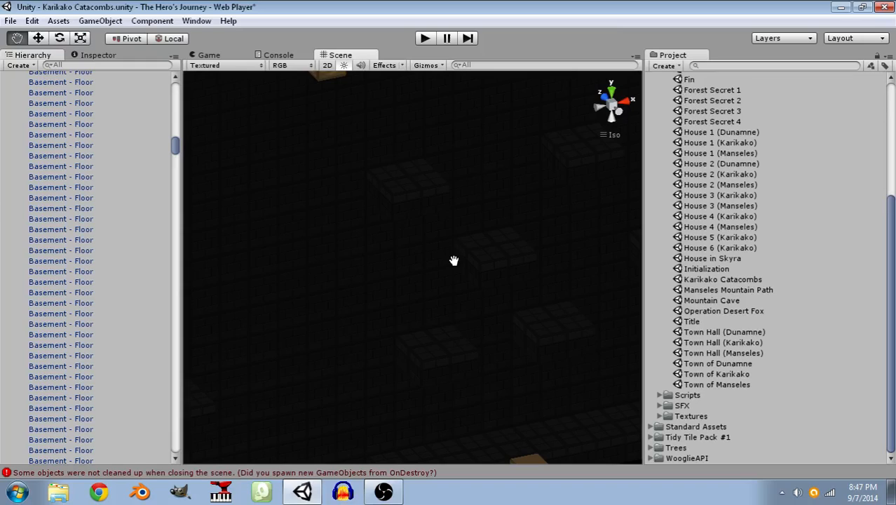
click(417, 175)
shift+click(435, 204)
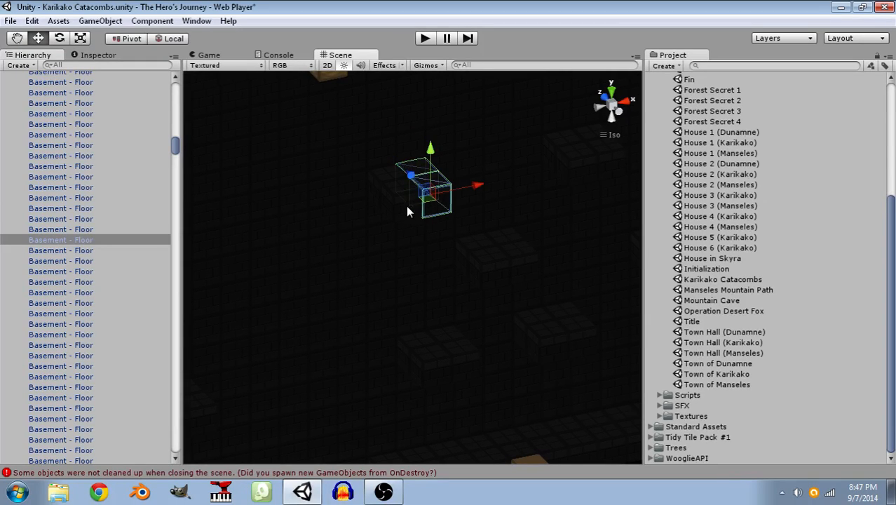
shift+click(405, 205)
ctrl+drag(388, 175, 387, 170)
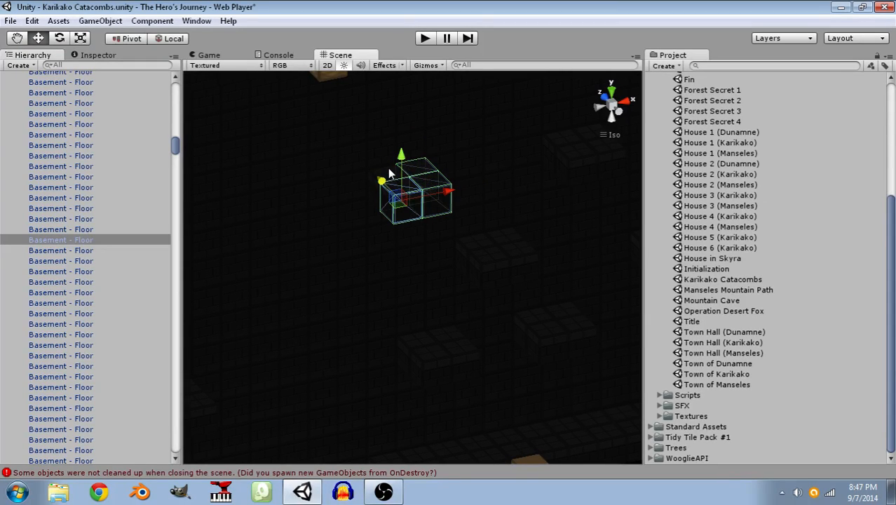
ctrl+click(388, 170)
key(Delete)
Delete the highest remaining 2x2 Basement - Floor platform in the right half of the room.
scroll(472, 253, down, 3)
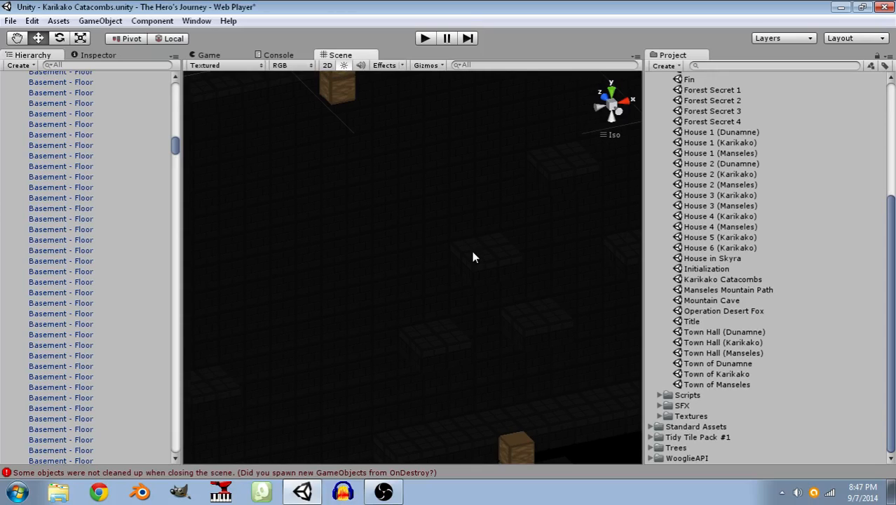
middle_drag(570, 170, 480, 200)
click(485, 189)
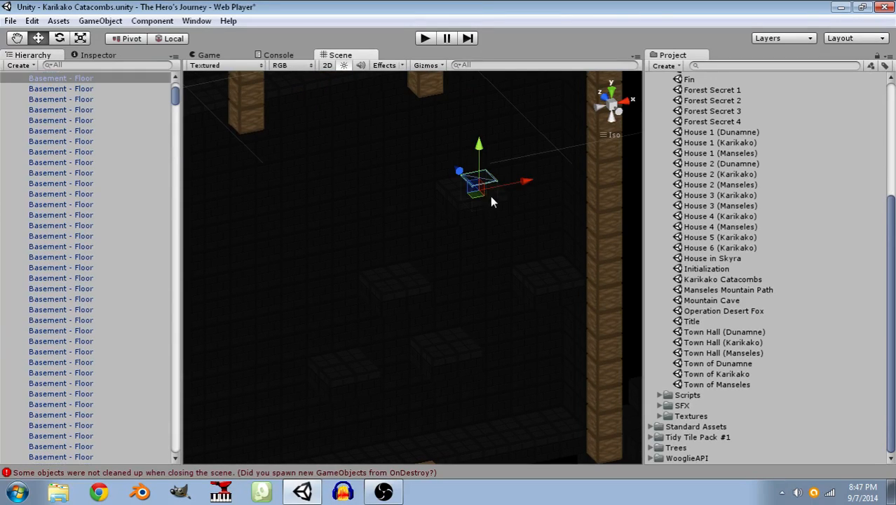
shift+click(452, 209)
shift+click(443, 207)
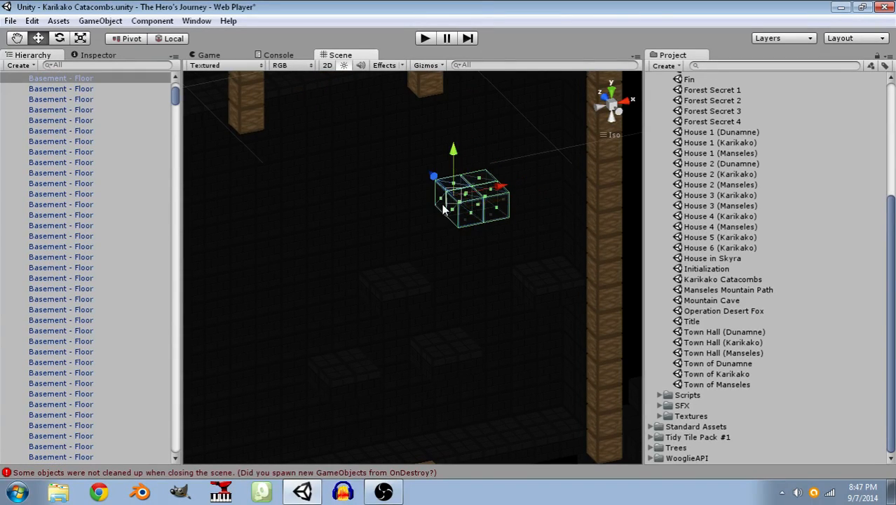
key(Delete)
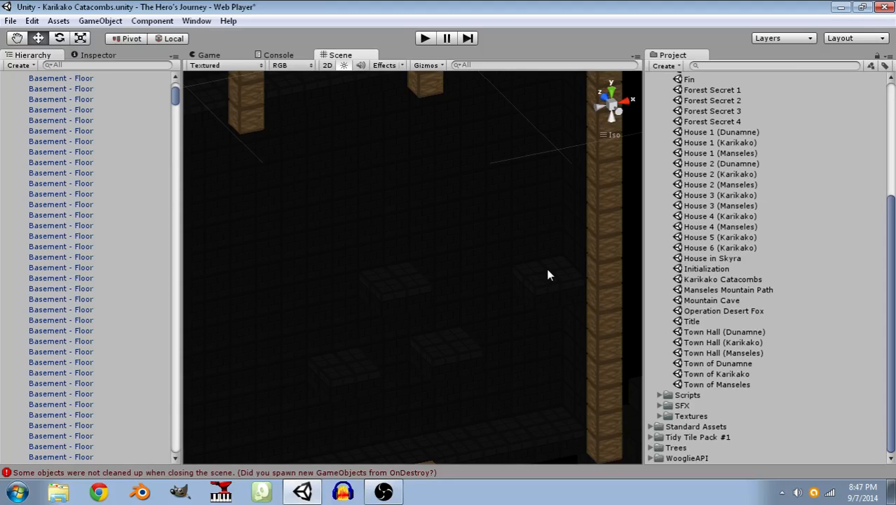
Delete the 2x2 Basement - Floor platform against the wall by the right outer wood beam.
click(547, 275)
shift+click(544, 298)
shift+click(572, 295)
key(Delete)
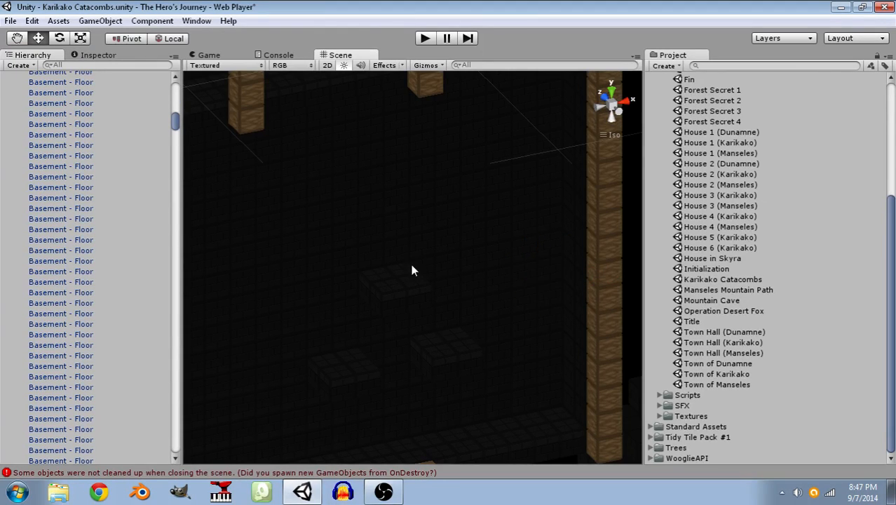
Delete the upper of the three remaining right-half floor platforms and the one below it toward the right beam.
click(419, 290)
shift+click(379, 298)
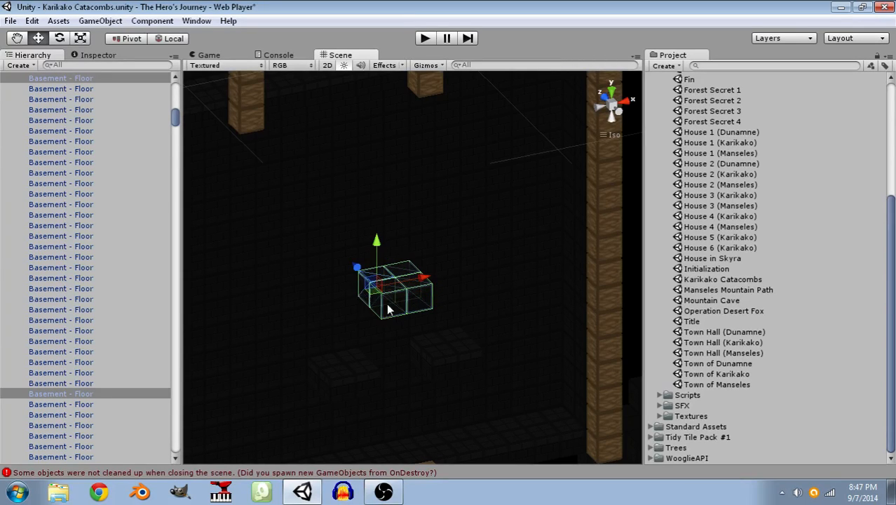
key(Delete)
click(454, 339)
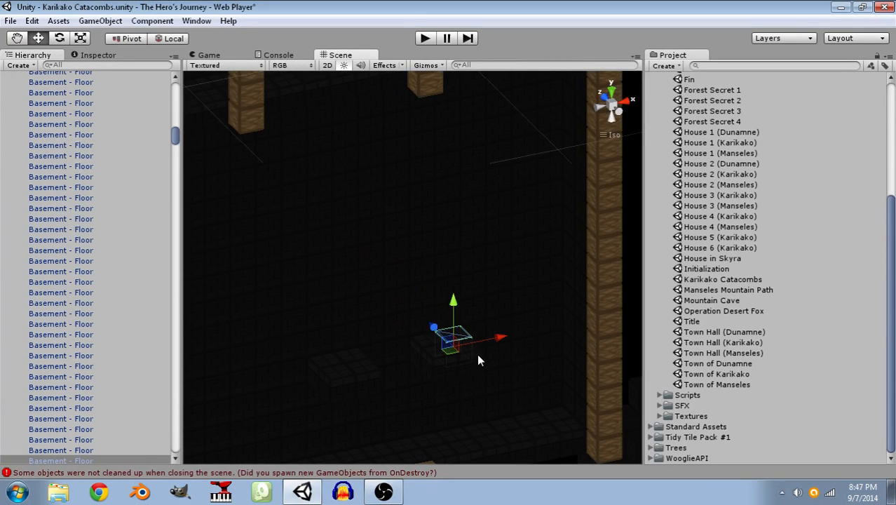
shift+click(429, 361)
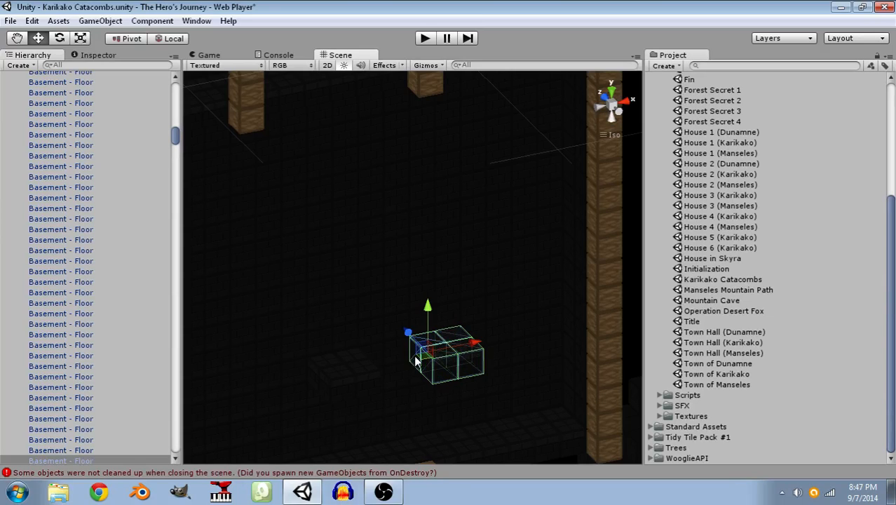
key(Delete)
Delete the last 2x2 Basement - Floor platform floating above the lower ledge in the right half of the room.
click(361, 361)
shift+click(374, 385)
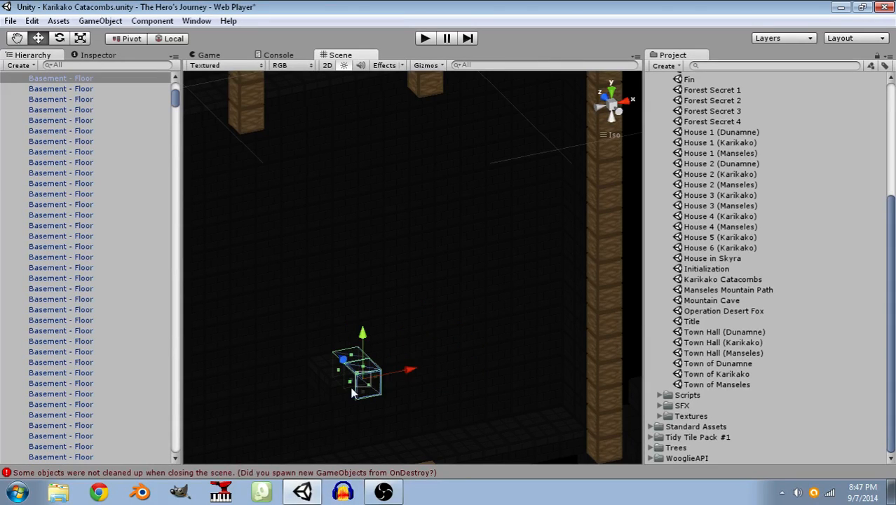
shift+click(351, 389)
shift+click(315, 383)
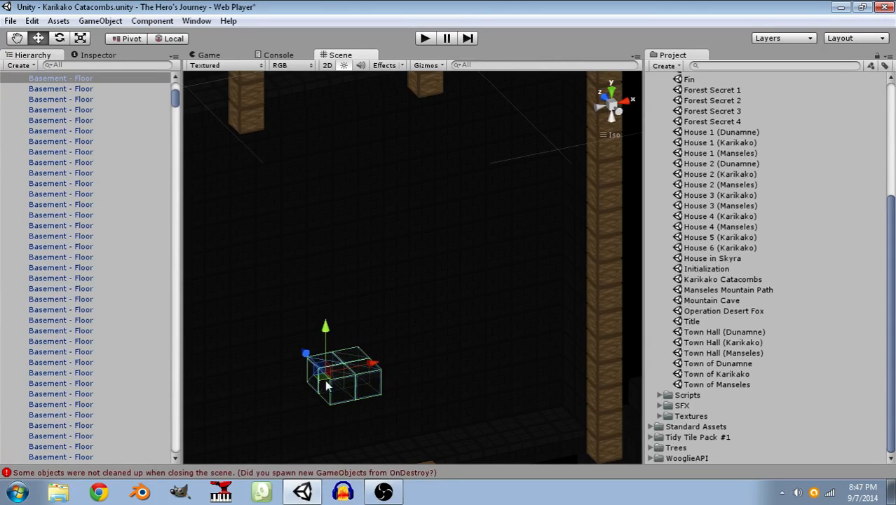
key(Delete)
Delete the 2x2 Basement - Floor platform nearest the room's centre in the floating group by the left wood beam.
key(q)
middle_drag(321, 367, 489, 322)
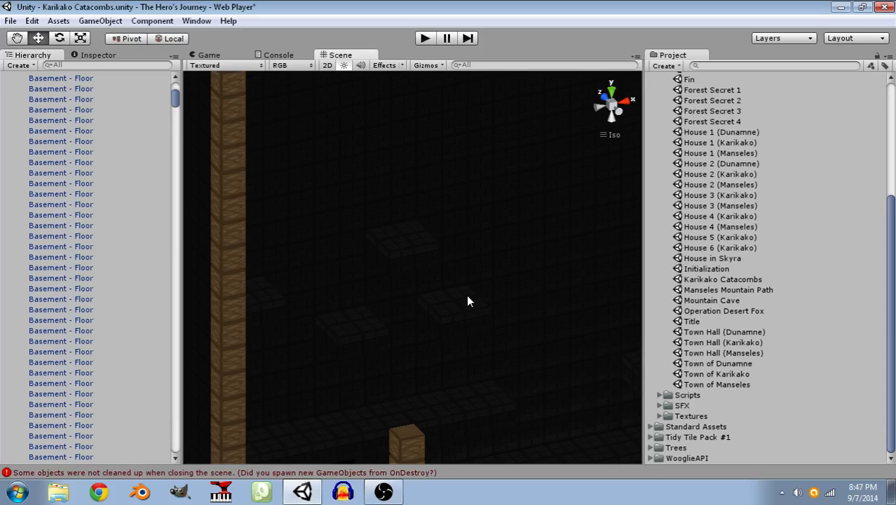
click(468, 296)
shift+click(482, 312)
shift+click(444, 326)
shift+click(421, 315)
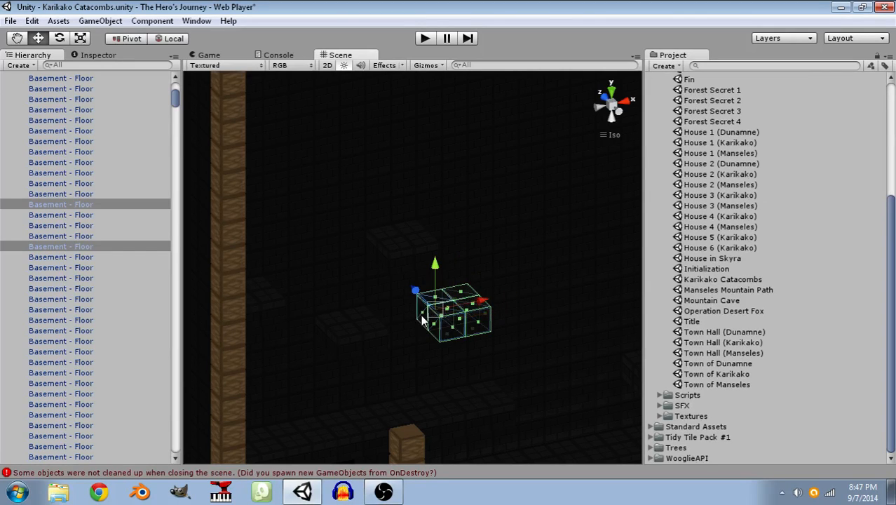
key(Delete)
Delete three blocks of the upper left-half floor platform together with the whole 2x2 platform below it.
shift+click(432, 253)
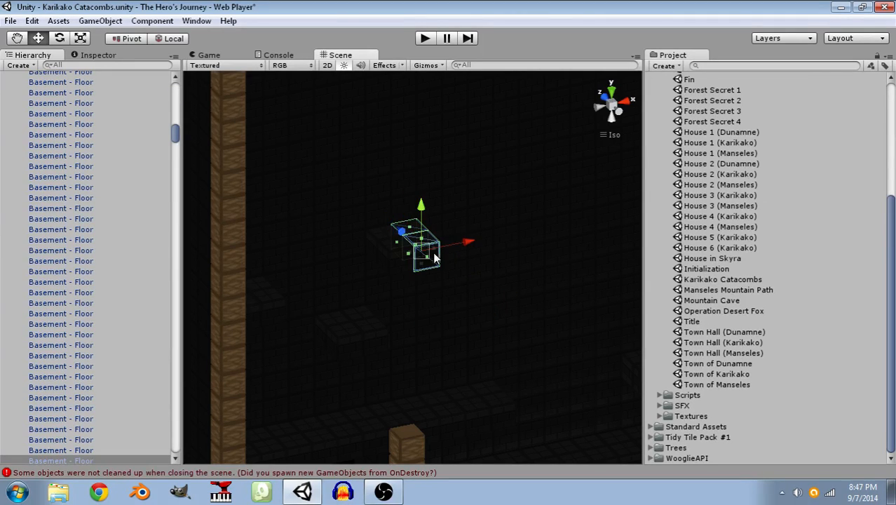
shift+click(398, 271)
shift+click(368, 258)
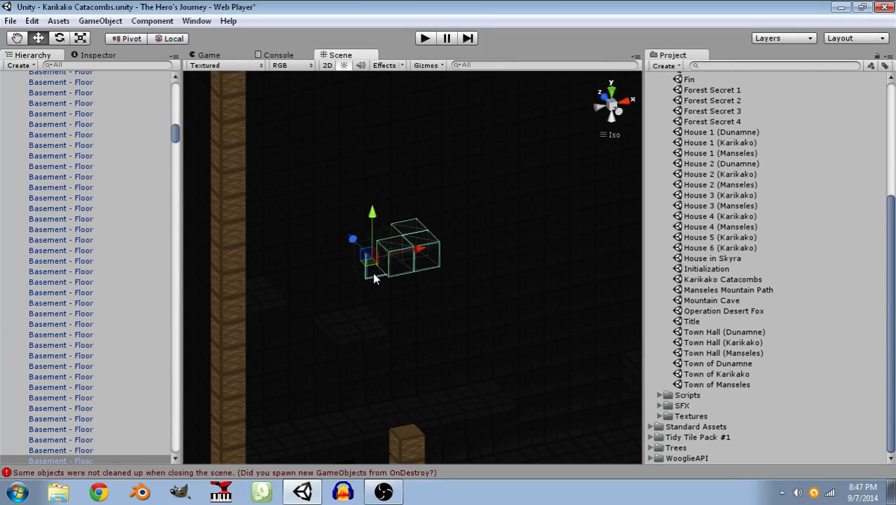
shift+click(375, 276)
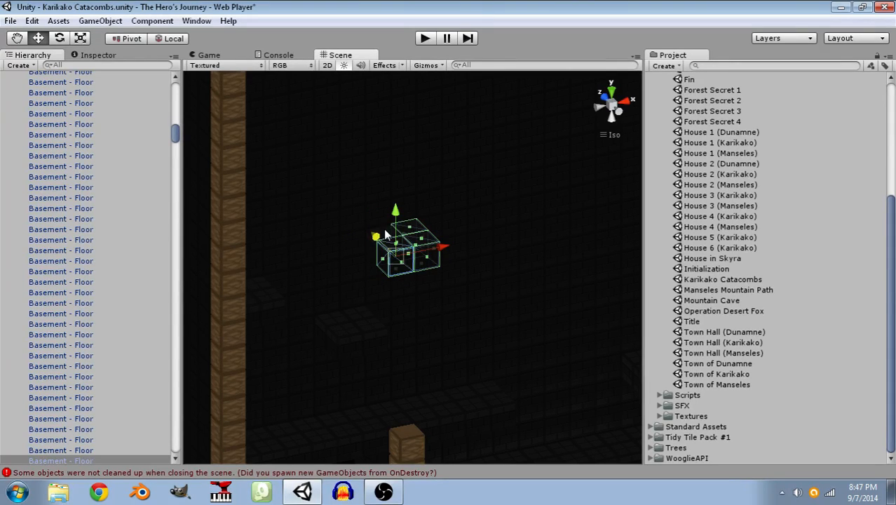
shift+click(361, 321)
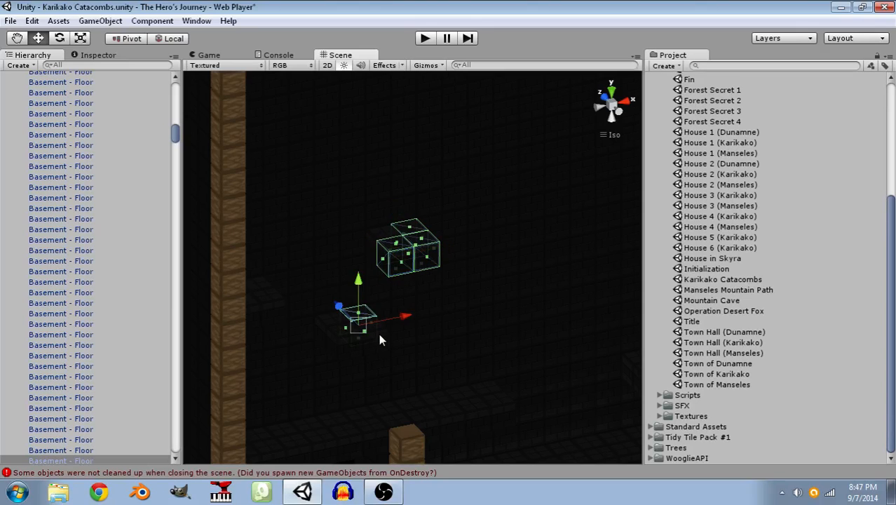
shift+click(335, 348)
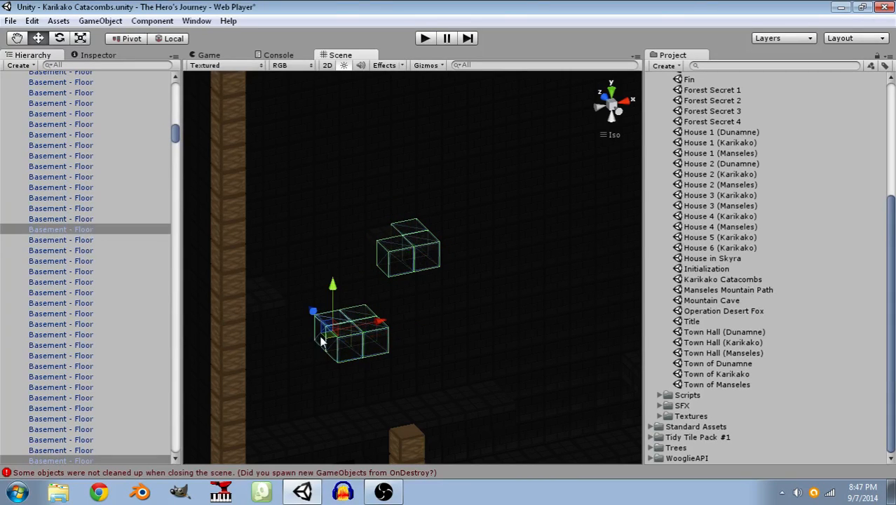
click(329, 337)
Delete the four Basement - Floor blocks of the platform partly hidden behind the left wood beam.
click(268, 293)
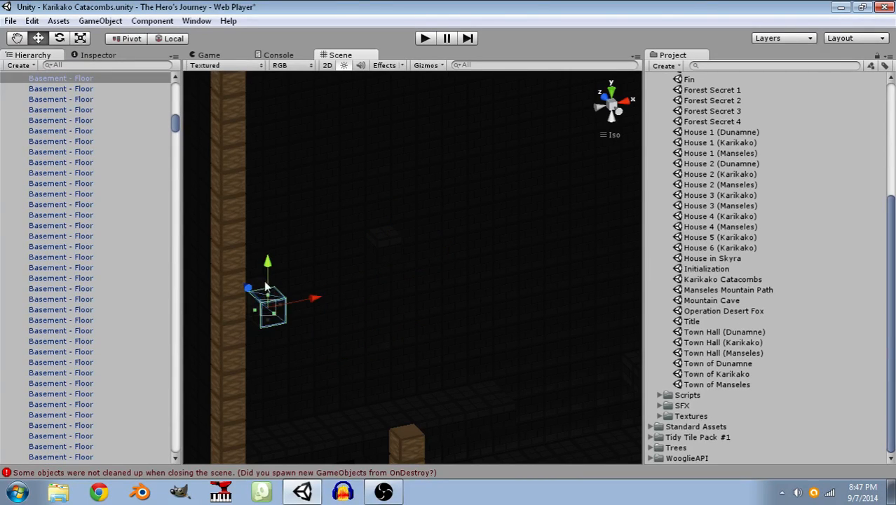
shift+click(260, 284)
shift+click(259, 325)
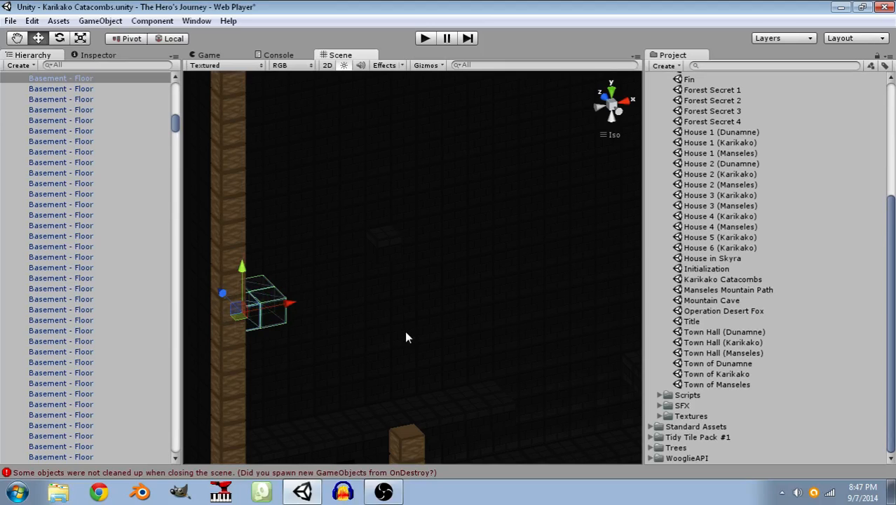
right_drag(405, 330, 241, 319)
shift+click(214, 214)
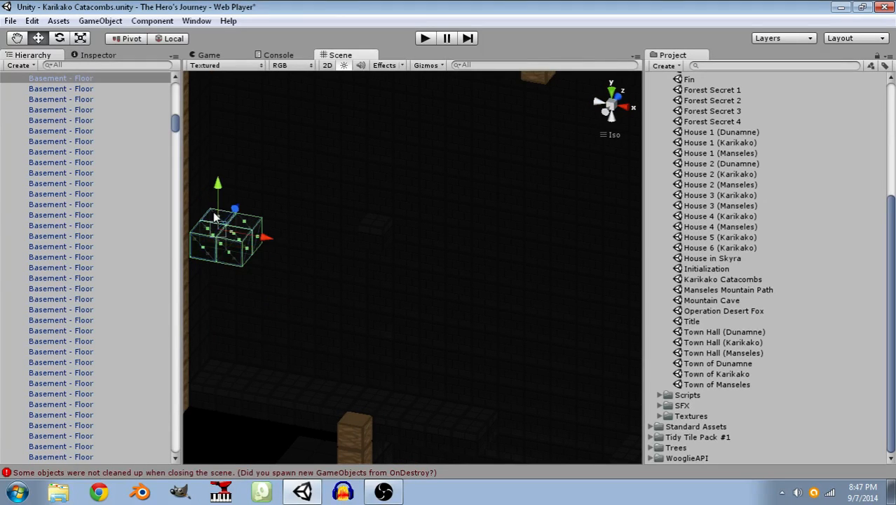
key(Delete)
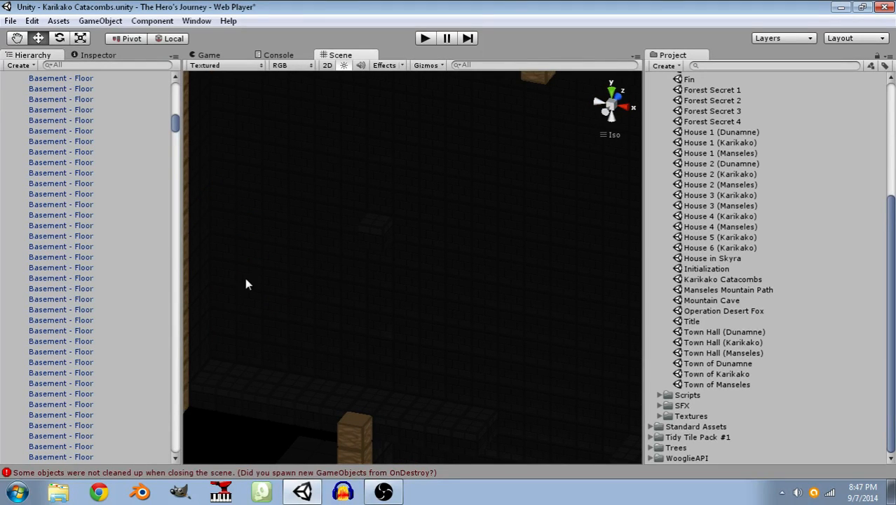
Delete the single leftover Basement - Floor block floating in the left half and inspect the emptied room.
right_drag(220, 310, 387, 276)
click(384, 251)
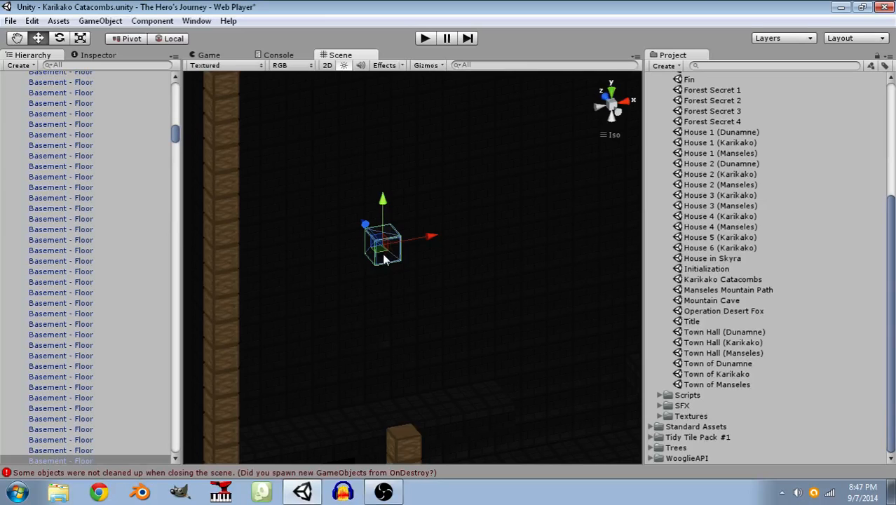
key(Delete)
right_drag(518, 304, 347, 186)
right_drag(483, 280, 493, 315)
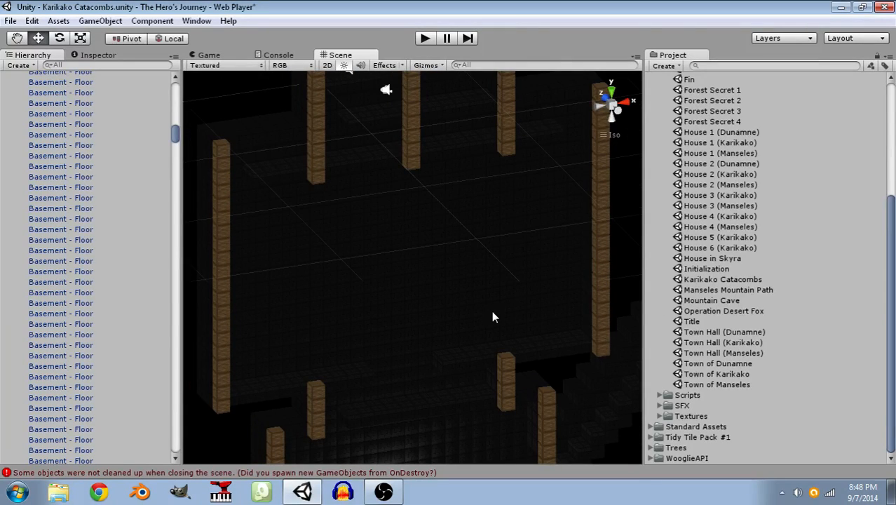
Delete the lowest Wood blocks of the middle hanging beam so that it ends above the two neighbouring beams.
right_drag(492, 312, 469, 196)
right_drag(397, 255, 446, 271)
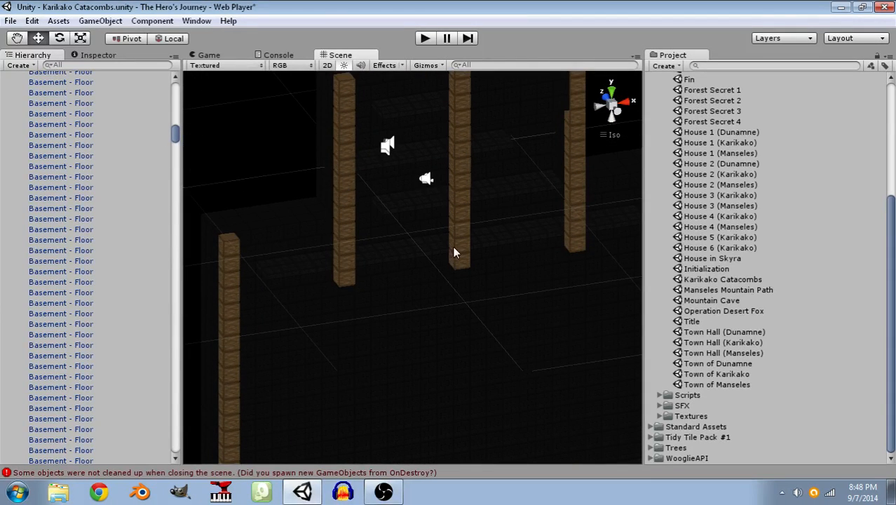
click(456, 249)
key(Delete)
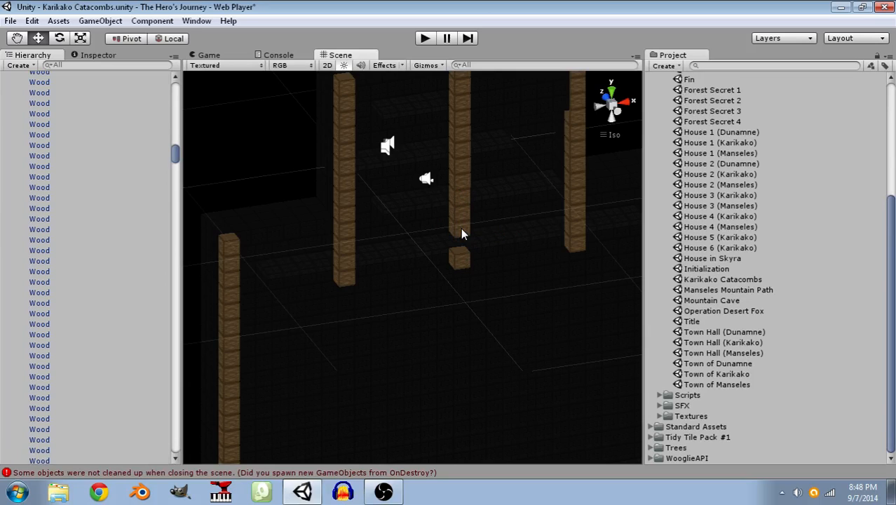
click(460, 217)
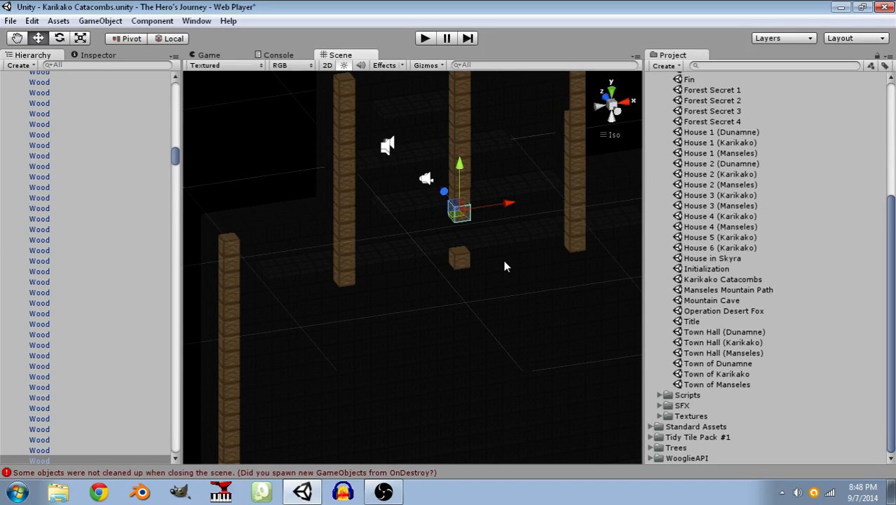
right_drag(581, 291, 422, 221)
click(419, 221)
key(Delete)
mouse_move(424, 217)
right_down()
mouse_move(503, 240)
mouse_move(431, 201)
right_up()
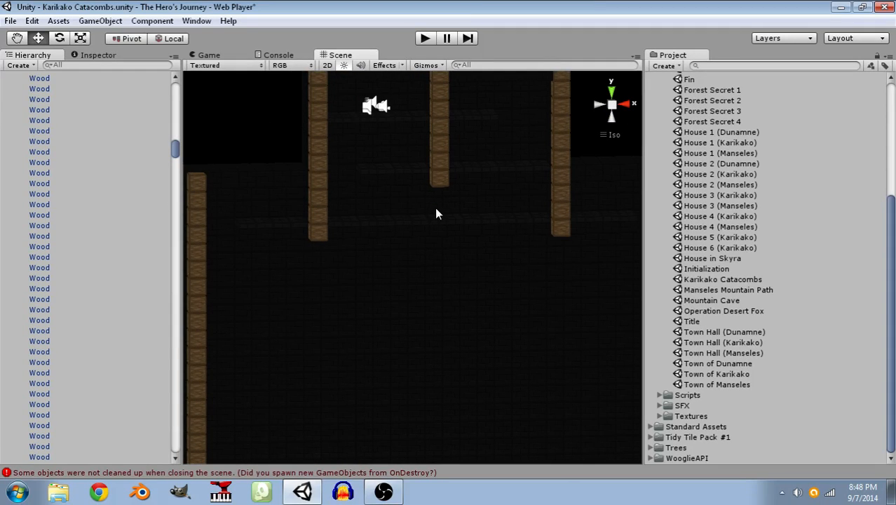
Examine the empty back wall below the shortened middle beam, picking out individual Basement - Walls blocks.
click(435, 209)
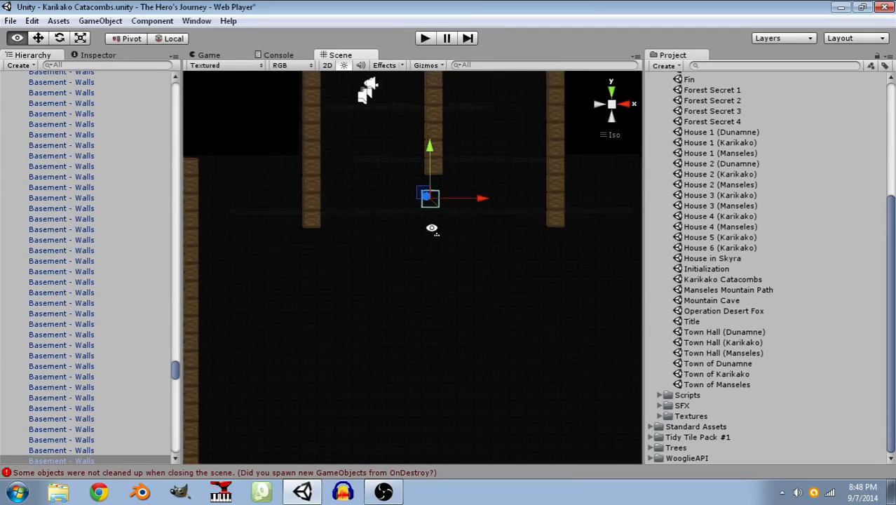
click(612, 105)
click(611, 105)
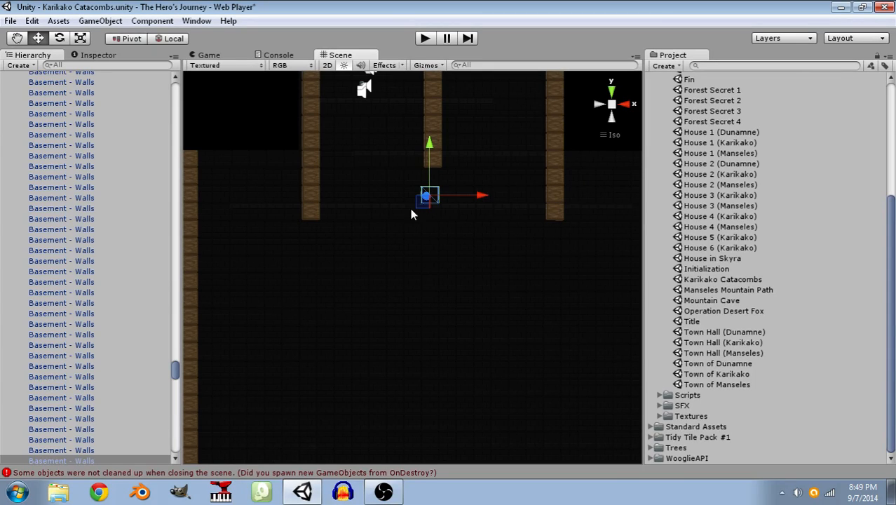
click(412, 246)
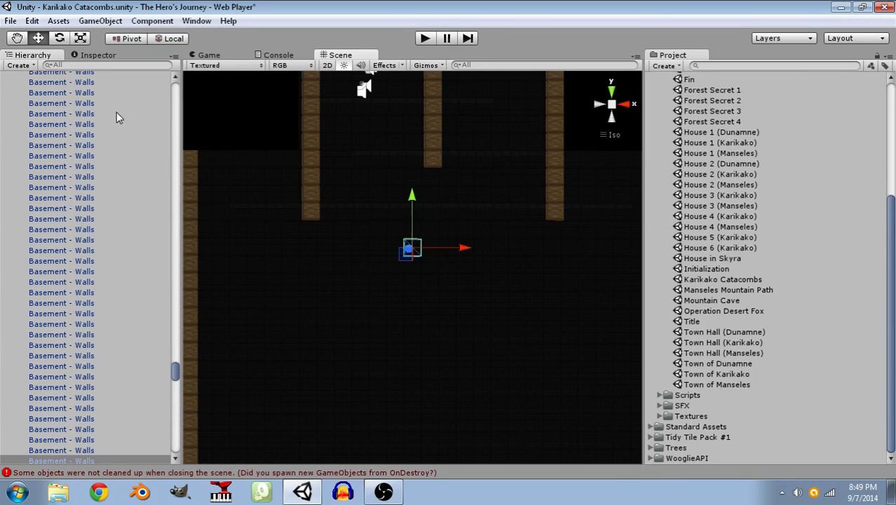
click(225, 106)
alt+drag(347, 275, 423, 321)
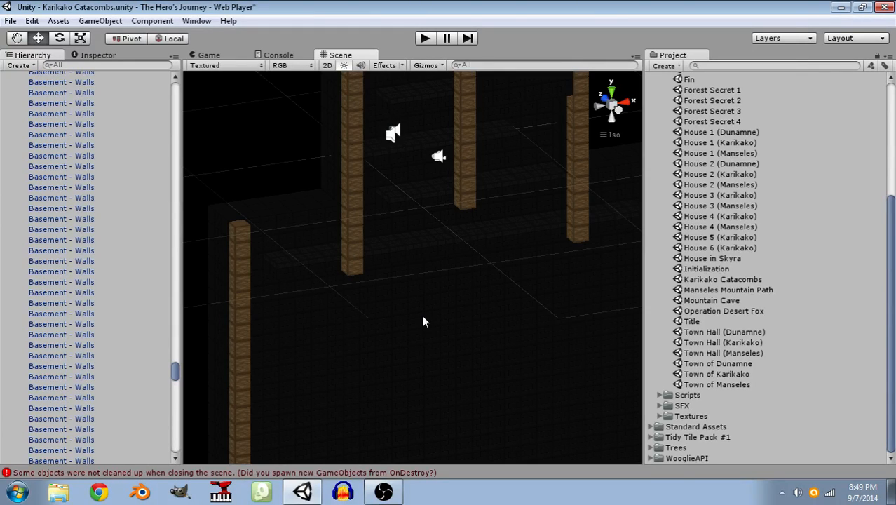
middle_drag(489, 356, 464, 241)
right_drag(412, 258, 307, 162)
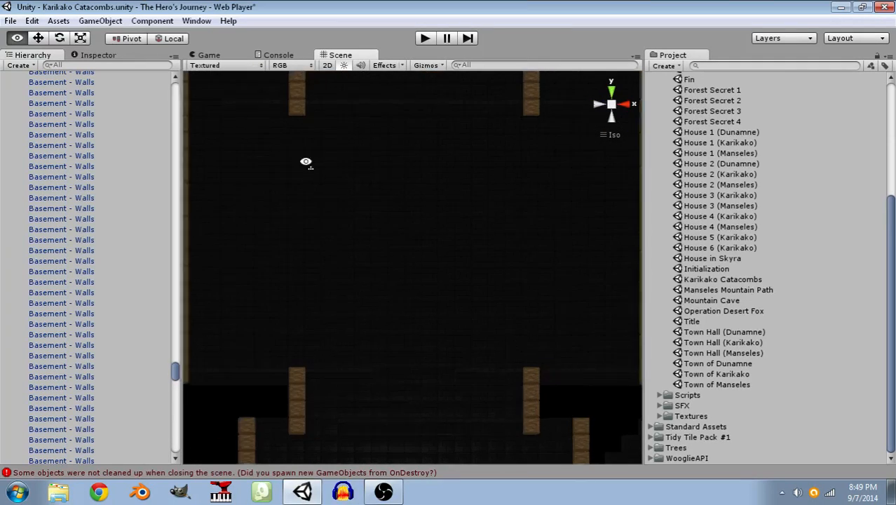
Mark the extent of the open area by selecting Basement - Walls blocks at its upper-left, lower-left and upper-right corners.
click(201, 125)
middle_drag(248, 341, 303, 338)
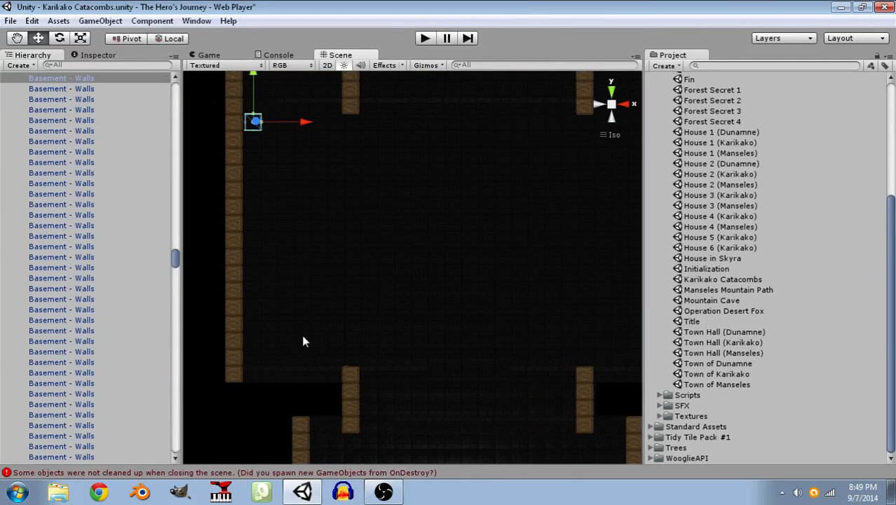
shift+click(255, 358)
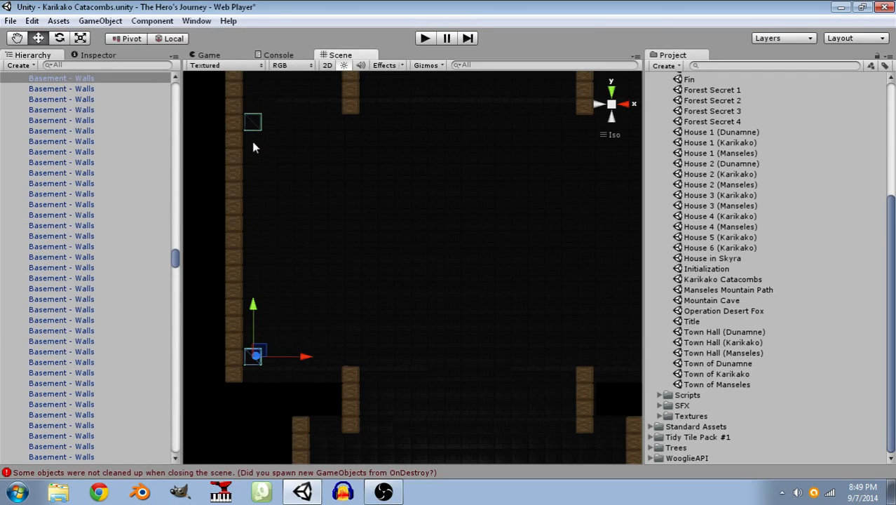
middle_drag(456, 272, 394, 309)
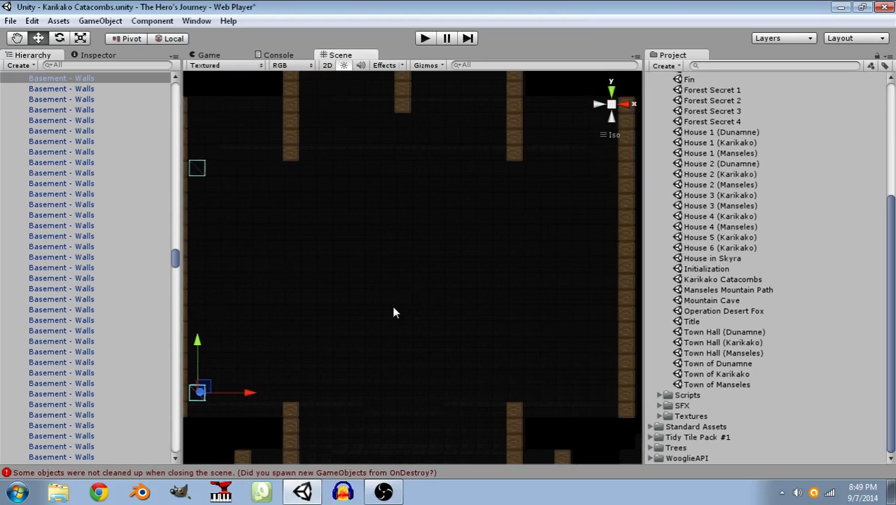
click(609, 168)
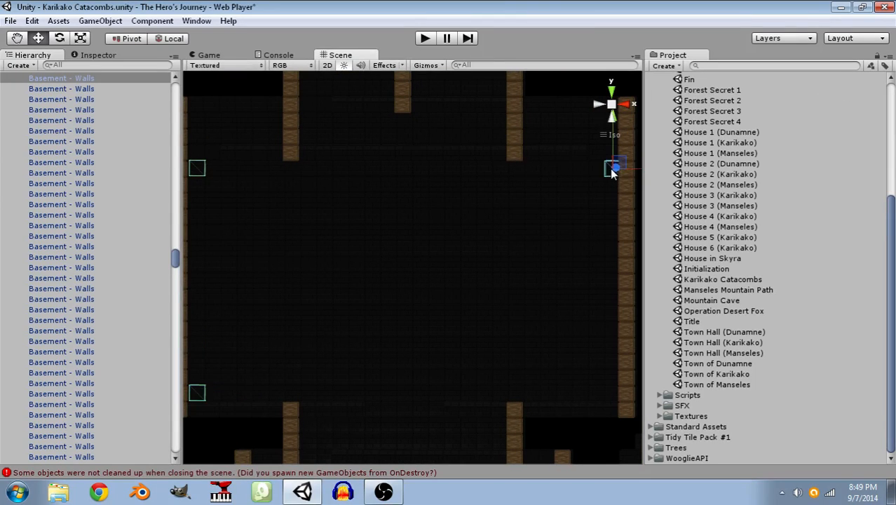
Examine the space between the two upper side beams by picking Basement - Walls blocks beneath them and farther down the wall.
middle_drag(302, 181, 400, 201)
middle_drag(537, 186, 480, 168)
click(493, 162)
shift+click(309, 159)
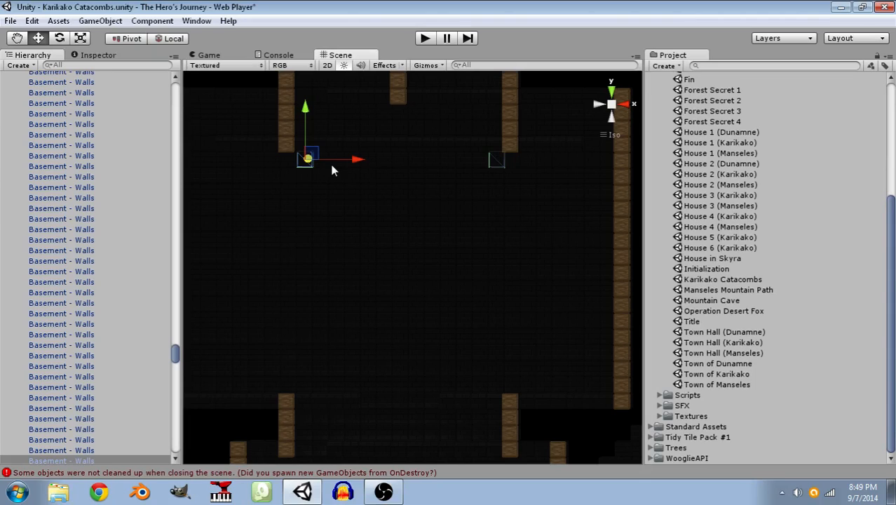
drag(321, 164, 337, 169)
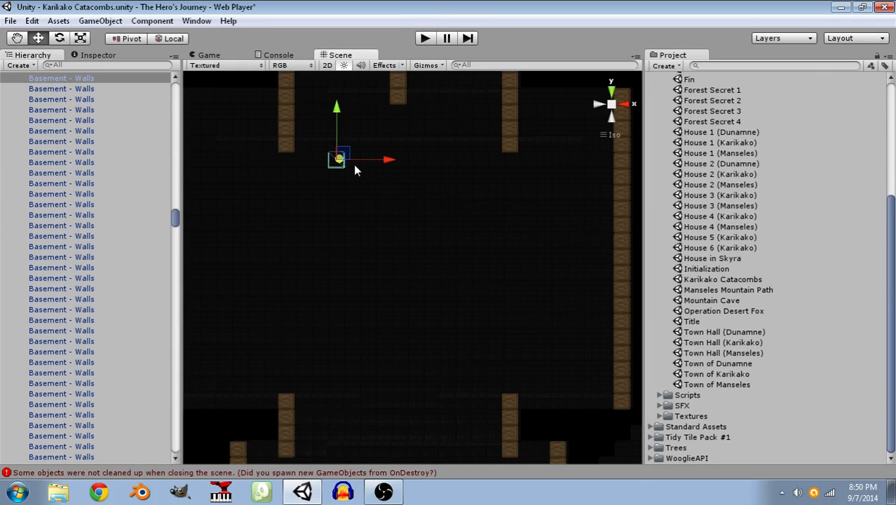
click(302, 160)
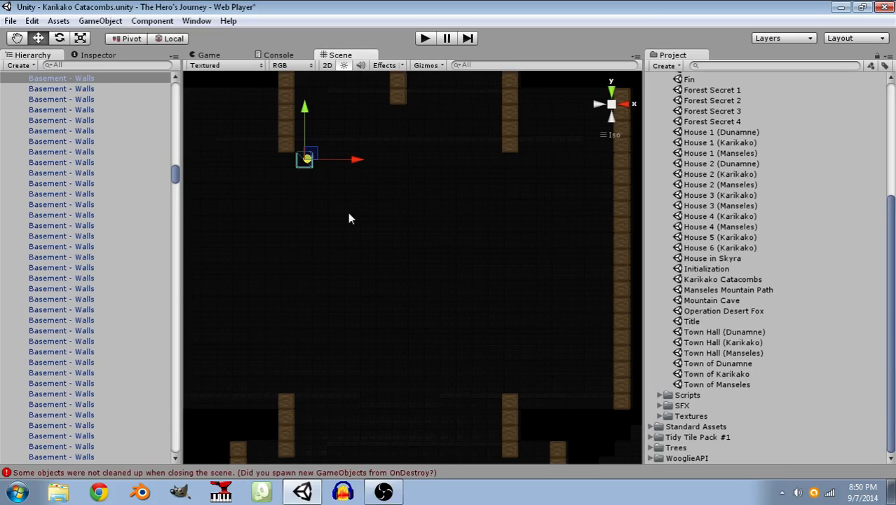
click(355, 239)
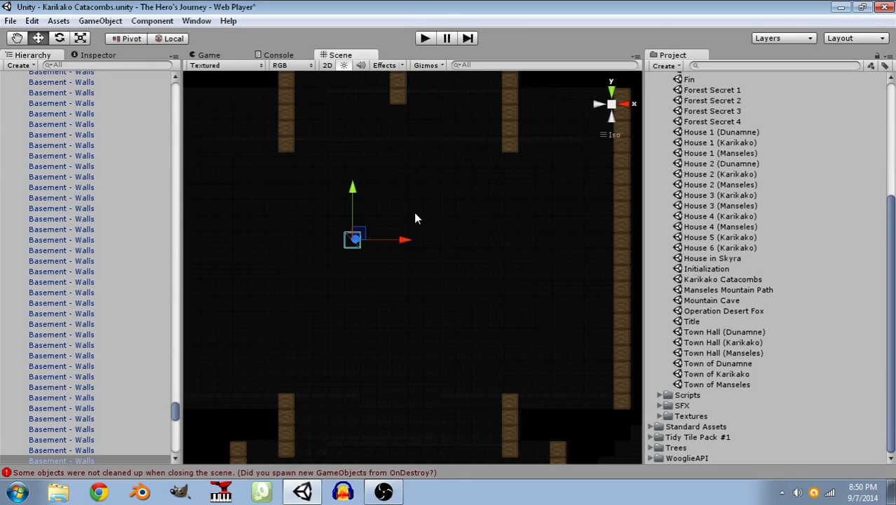
Duplicate two adjoining Basement - Floor blocks at the end of the lower-left ledge and raise the copies above it.
alt+drag(384, 310, 358, 386)
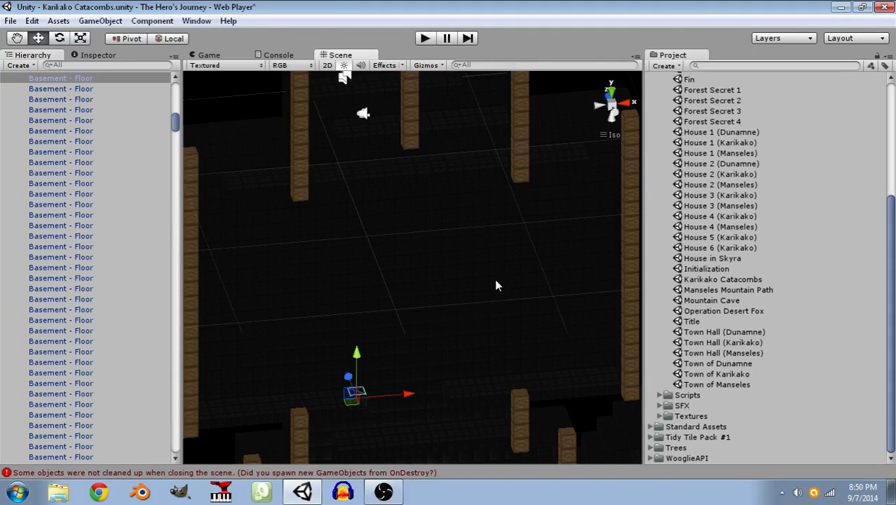
middle_drag(494, 278, 484, 2)
middle_drag(380, 185, 462, 328)
scroll(476, 342, up, 6)
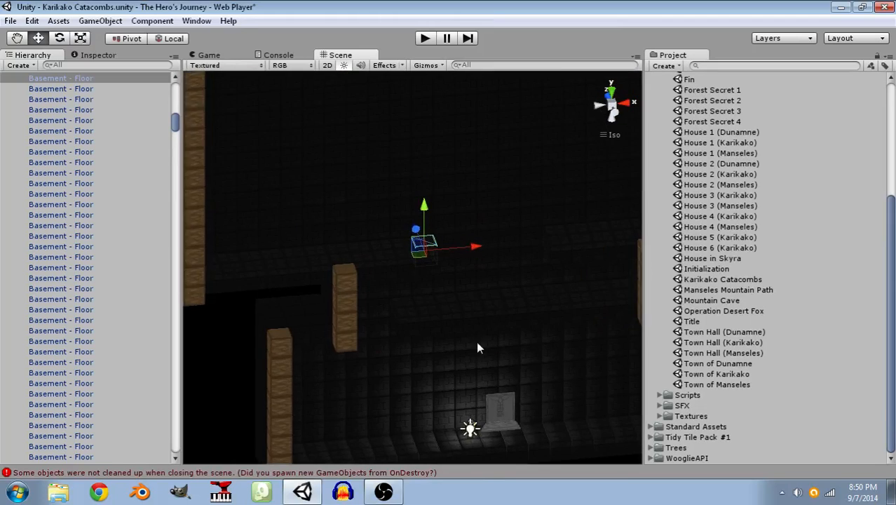
scroll(441, 266, up, 2)
click(441, 266)
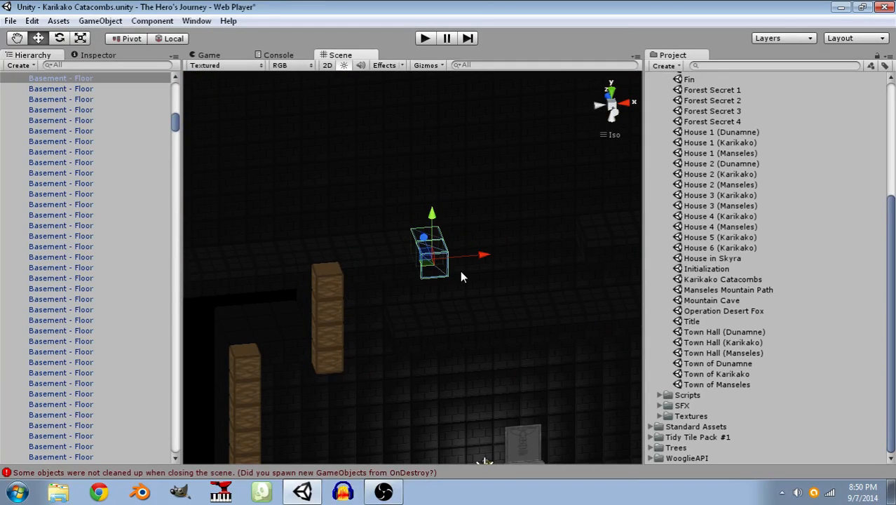
click(461, 272)
drag(427, 202, 453, 123)
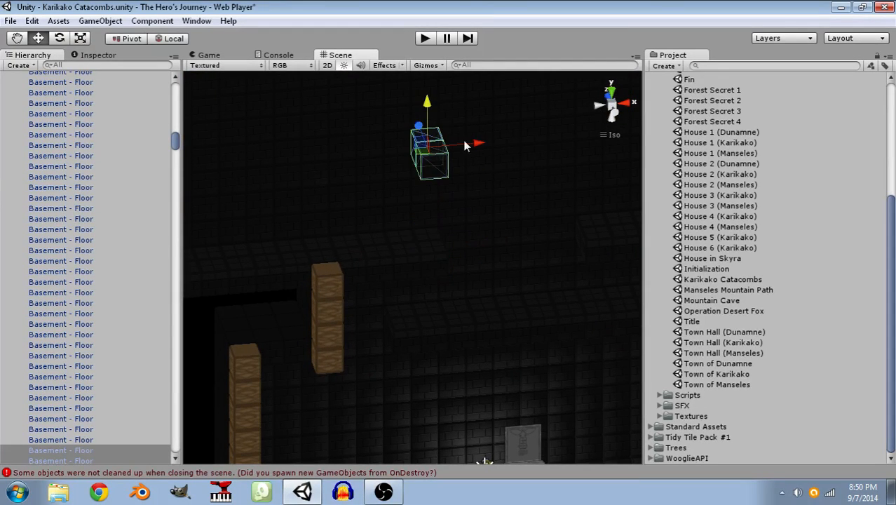
Raise the copied pair of floor blocks farther up along the Y axis towards the upper hanging beams.
right_drag(484, 204, 459, 202)
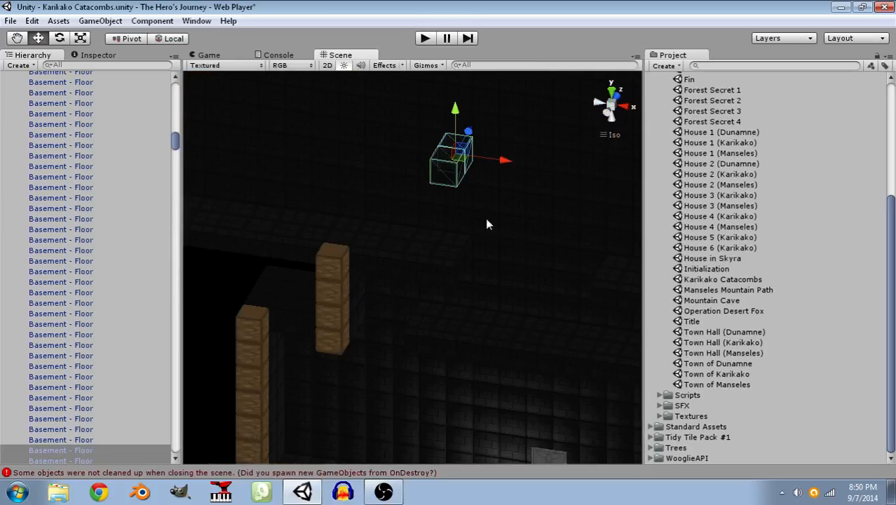
middle_drag(482, 189, 479, 275)
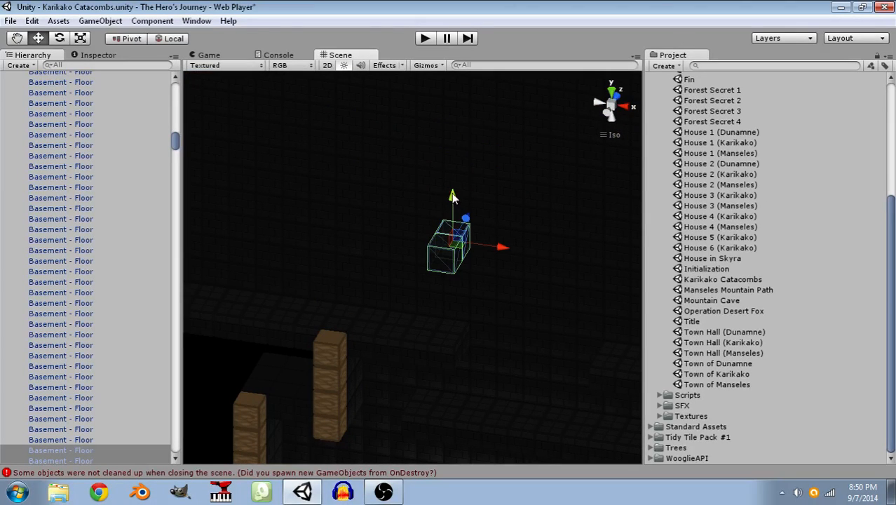
drag(452, 199, 450, 101)
middle_drag(449, 198, 510, 385)
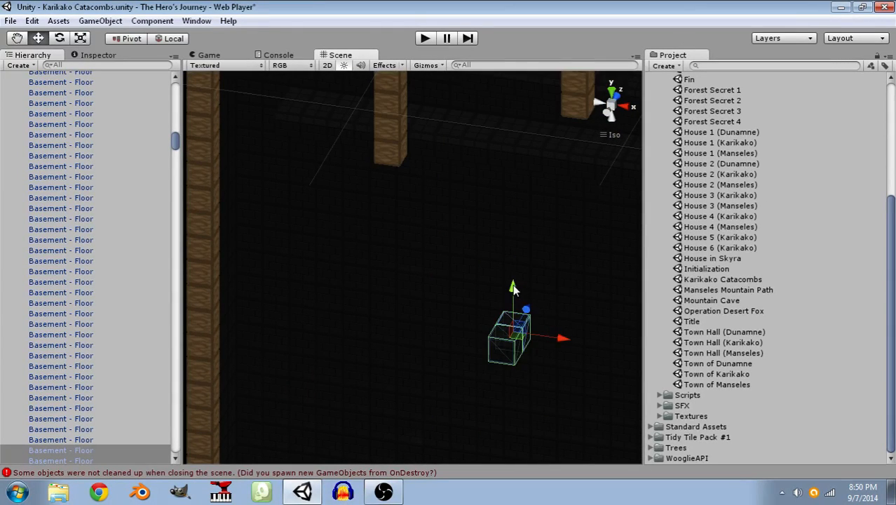
drag(513, 286, 513, 213)
Shift the raised floor pair along the X axis until it sits directly below the middle hanging beam.
right_drag(400, 264, 449, 156)
right_drag(530, 241, 571, 267)
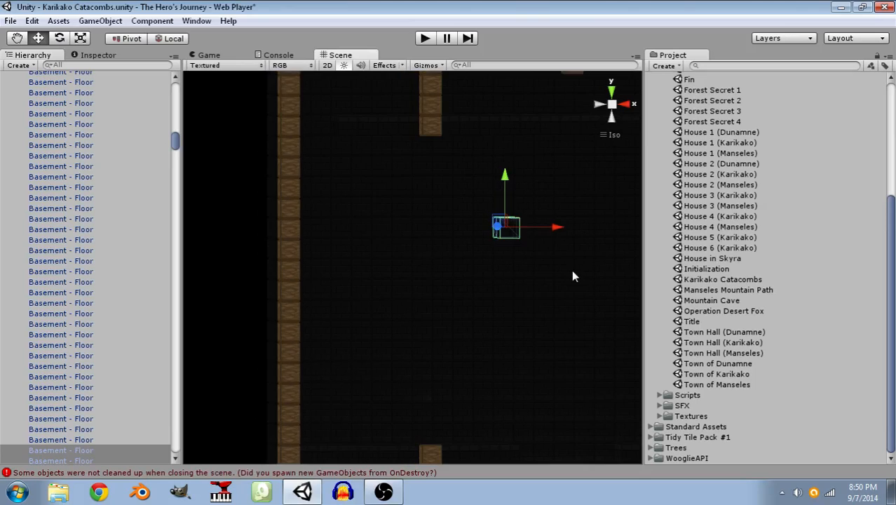
middle_drag(565, 319, 398, 391)
alt+drag(429, 253, 410, 254)
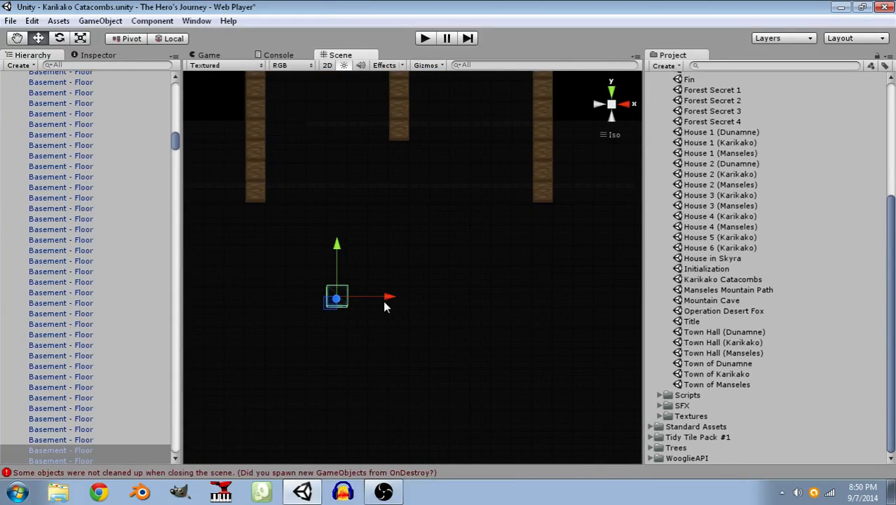
drag(391, 298, 448, 302)
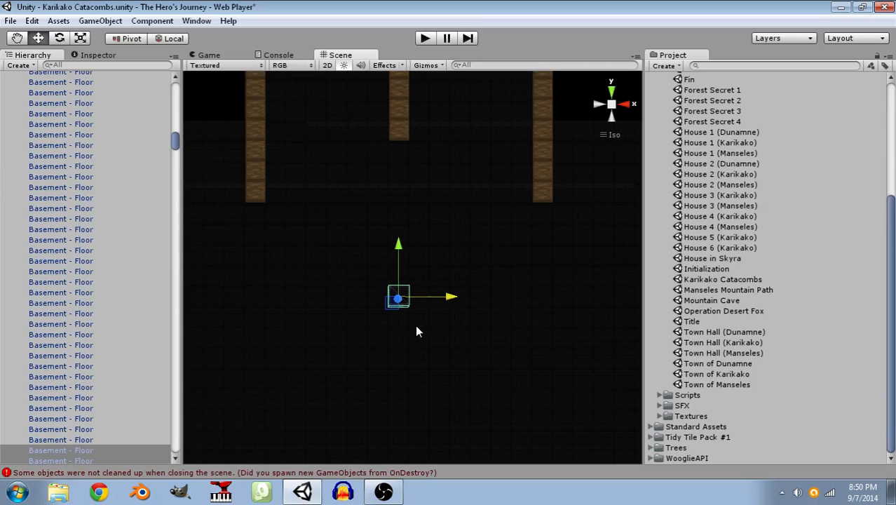
Duplicate the floor pair beneath the middle beam and lower the copy to the middle of the room.
scroll(415, 361, down, 2)
middle_drag(382, 396, 363, 303)
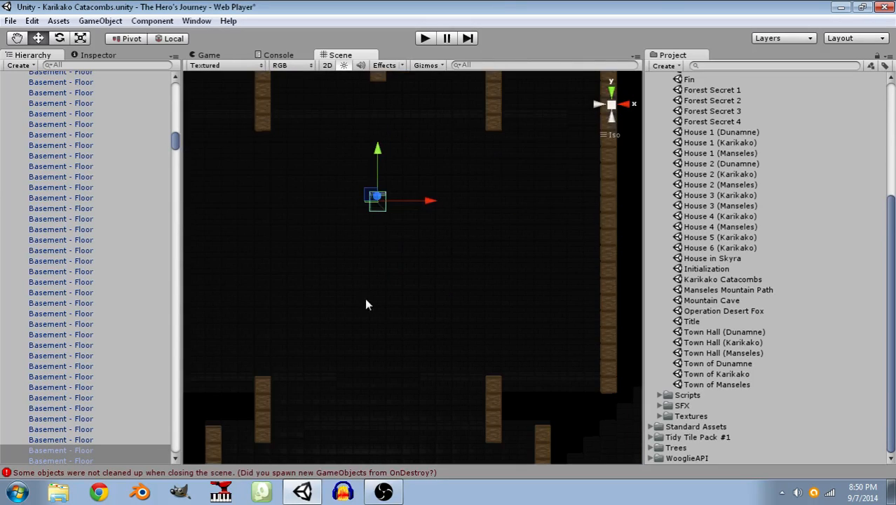
alt+drag(399, 304, 398, 285)
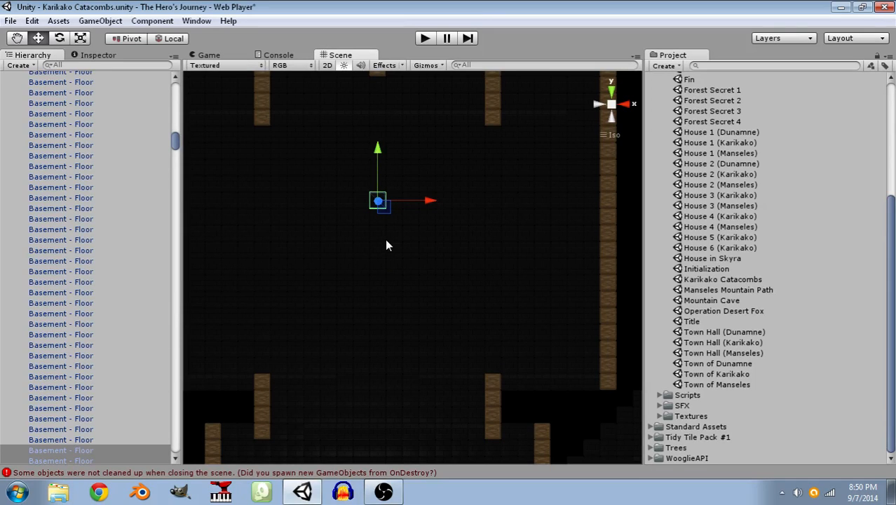
alt+drag(390, 236, 428, 201)
drag(376, 142, 385, 245)
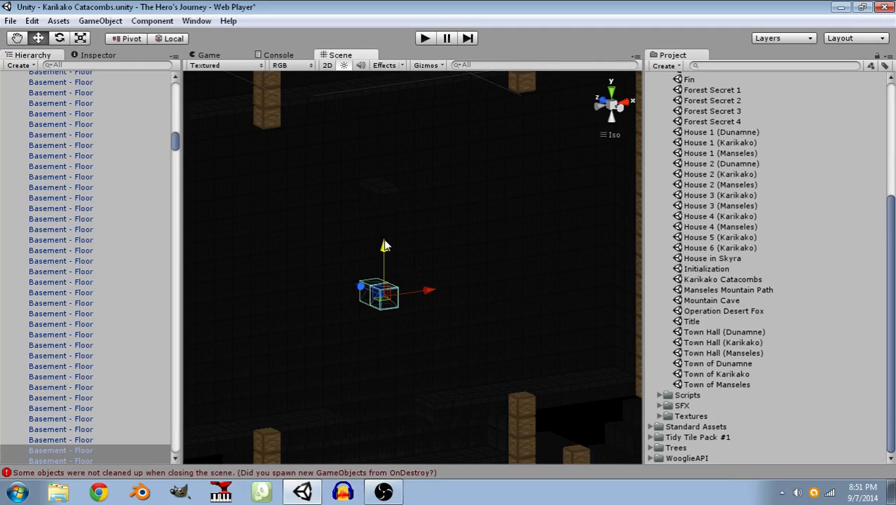
Duplicate the mid-room floor pair and lower the new copy to the level of the bottom ledges.
right_drag(467, 342, 370, 262)
drag(370, 232, 368, 338)
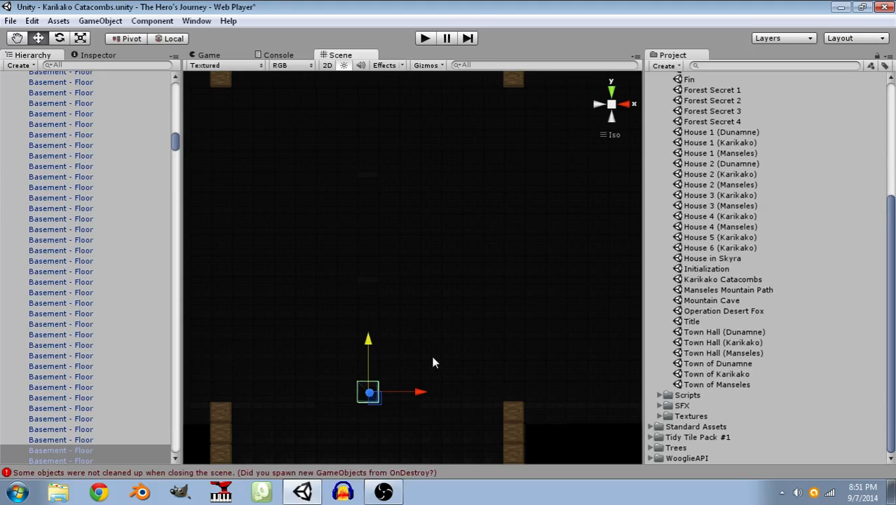
alt+drag(440, 359, 452, 412)
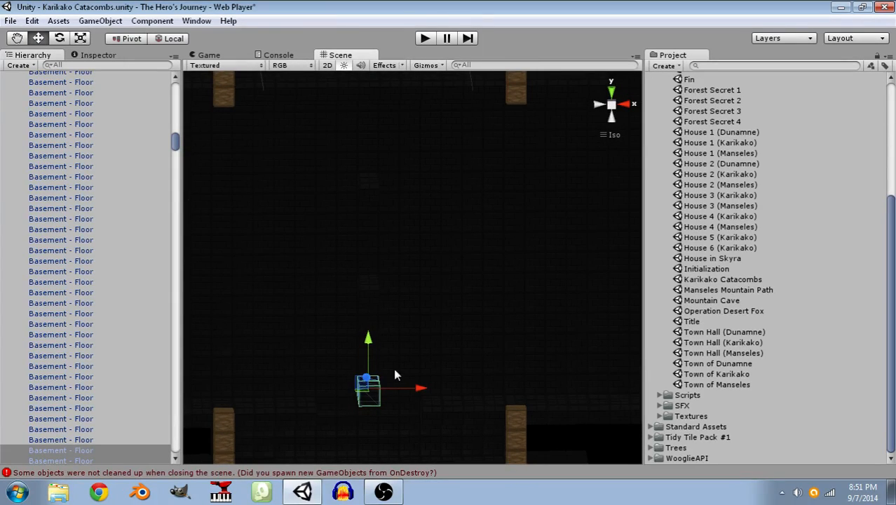
drag(369, 338, 369, 358)
alt+drag(443, 350, 417, 390)
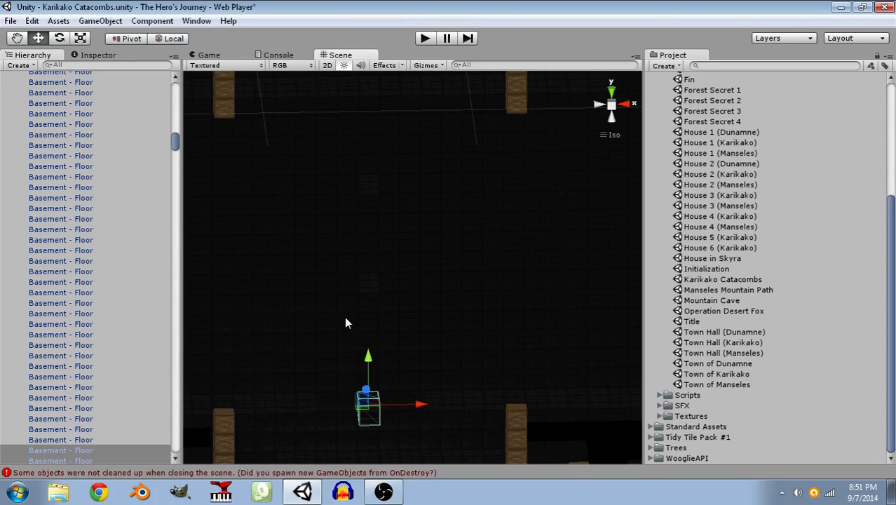
Duplicate the mid-room floor pair along the X axis to widen it into a horizontal platform.
alt+drag(346, 324, 412, 317)
click(375, 289)
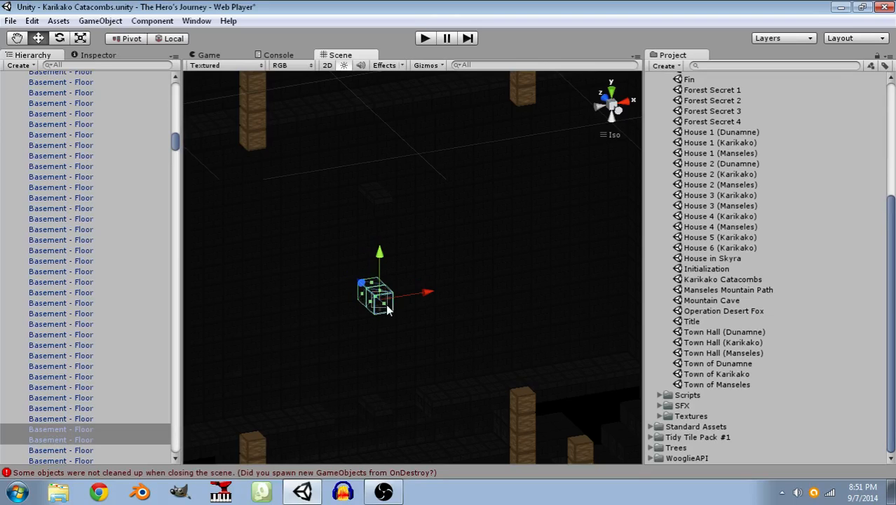
drag(425, 293, 493, 277)
alt+drag(508, 312, 460, 316)
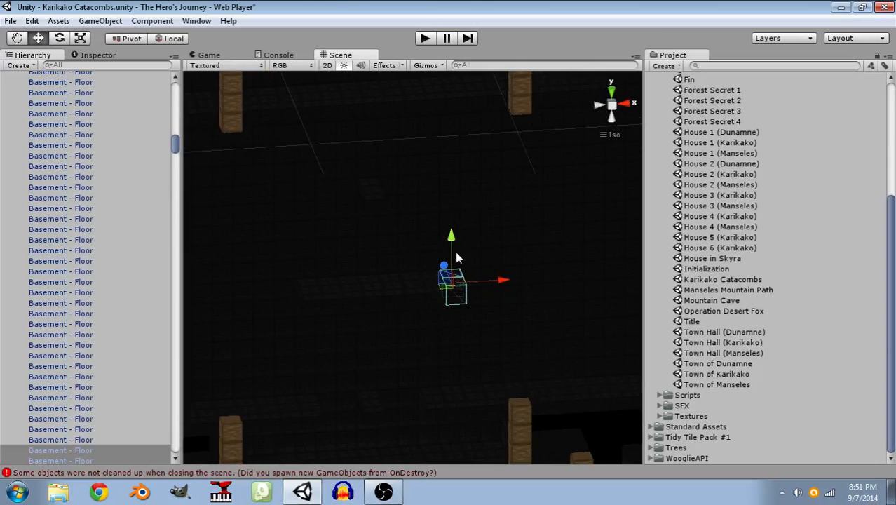
Raise the copied floor pair above the mid-room platform and duplicate it along the X axis into a second, parallel platform.
drag(450, 243, 451, 142)
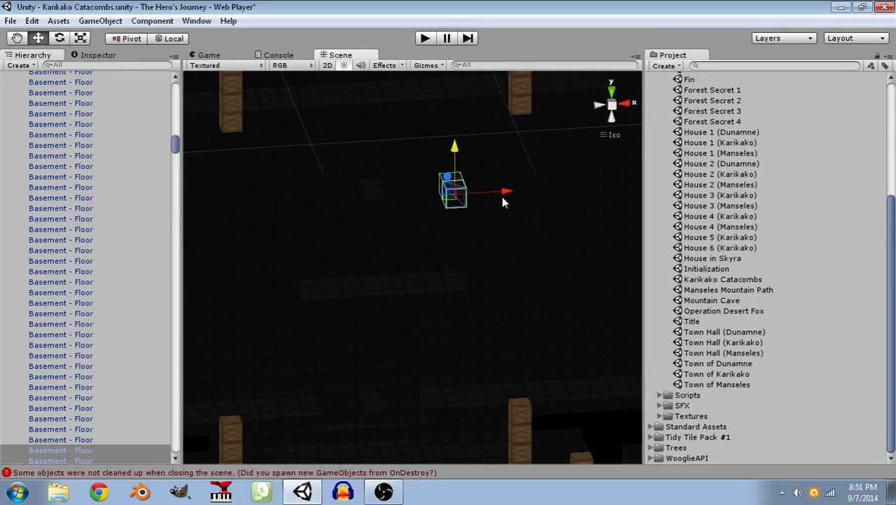
drag(503, 188, 370, 208)
right_drag(463, 282, 416, 351)
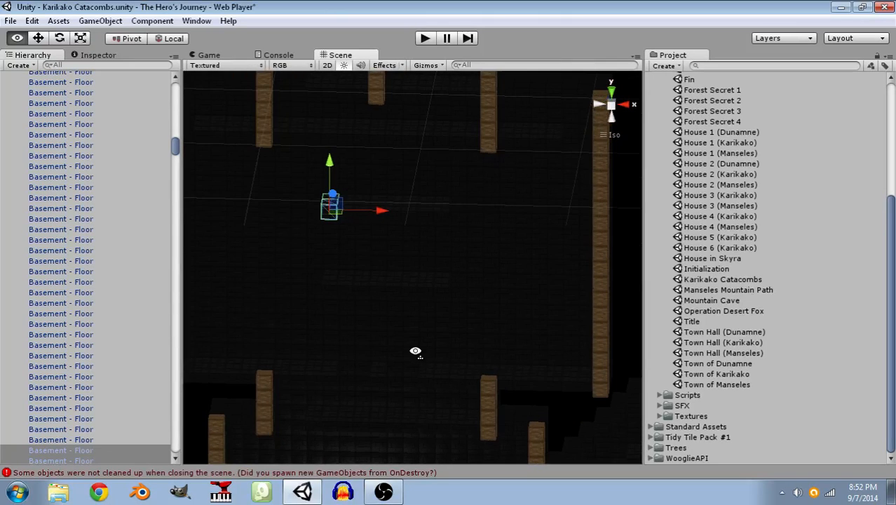
right_drag(416, 351, 453, 311)
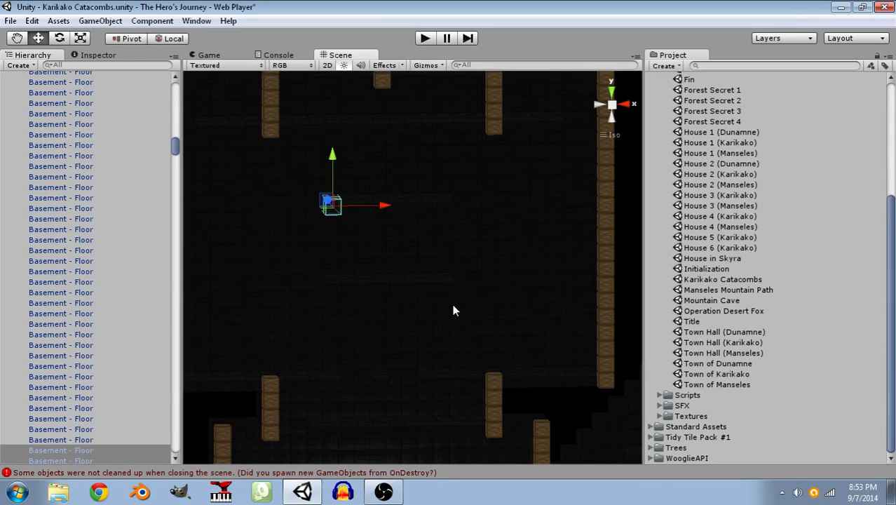
right_drag(452, 264, 426, 254)
right_drag(336, 292, 380, 229)
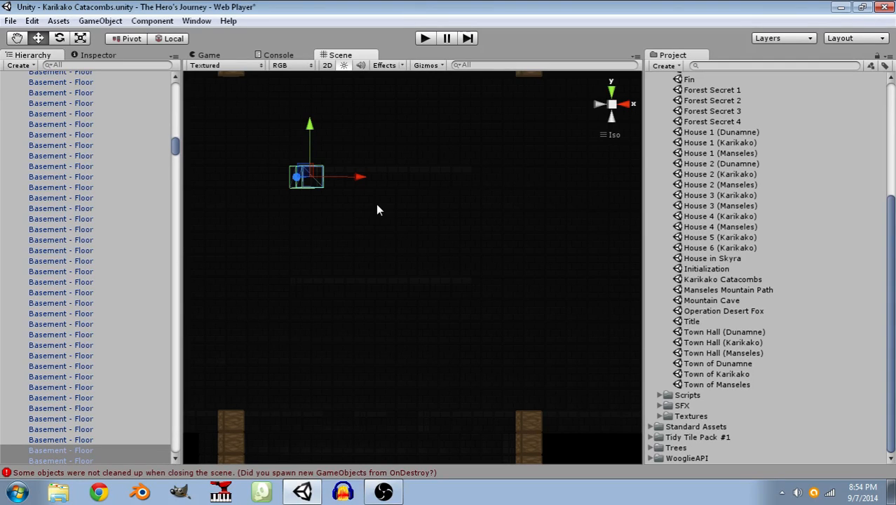
alt+drag(400, 240, 430, 331)
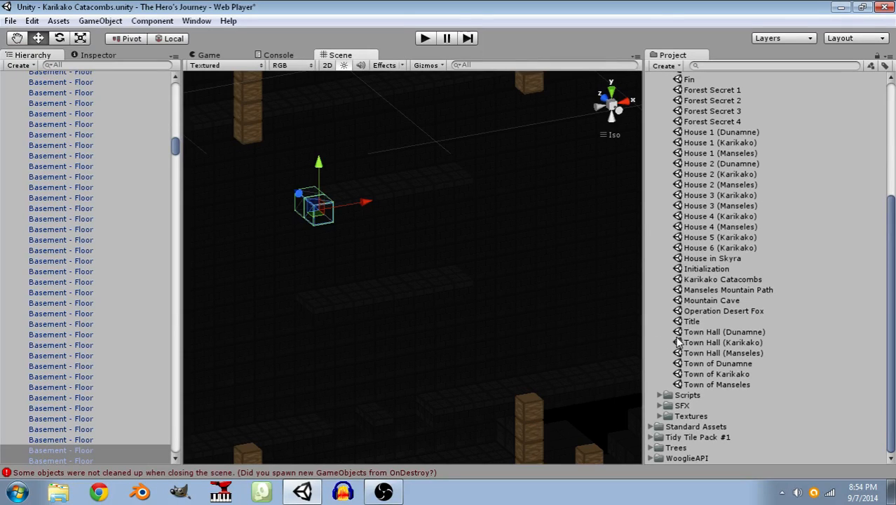
Save the Karikako Catacombs scene and open the Evil Castle 2 scene.
scroll(799, 206, up, 3)
scroll(790, 207, down, 2)
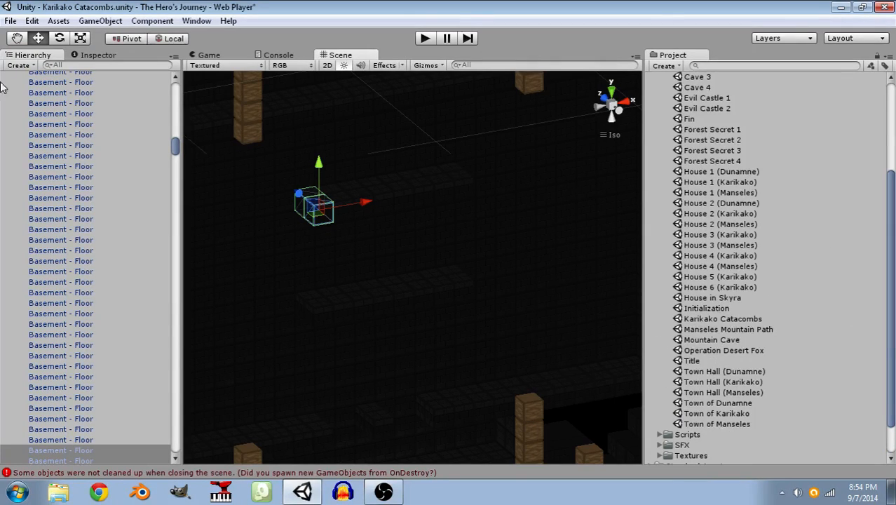
click(11, 21)
click(35, 74)
scroll(831, 245, up, 3)
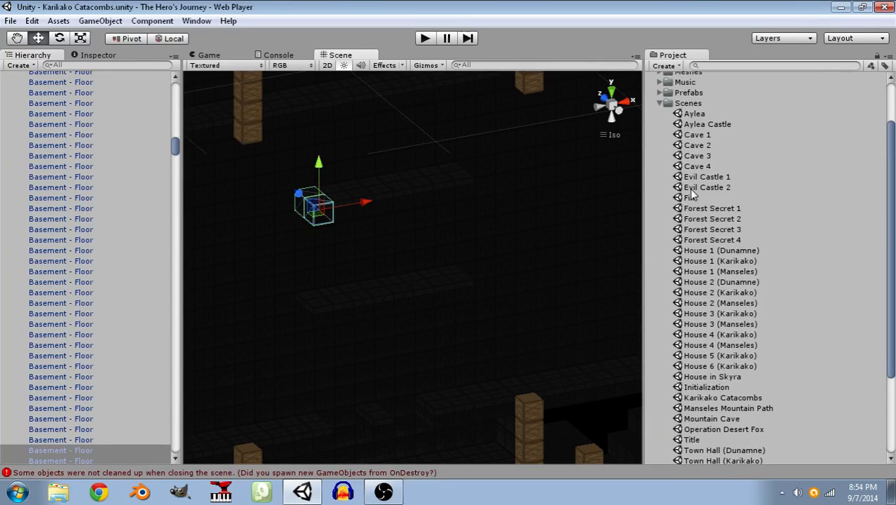
double_click(690, 189)
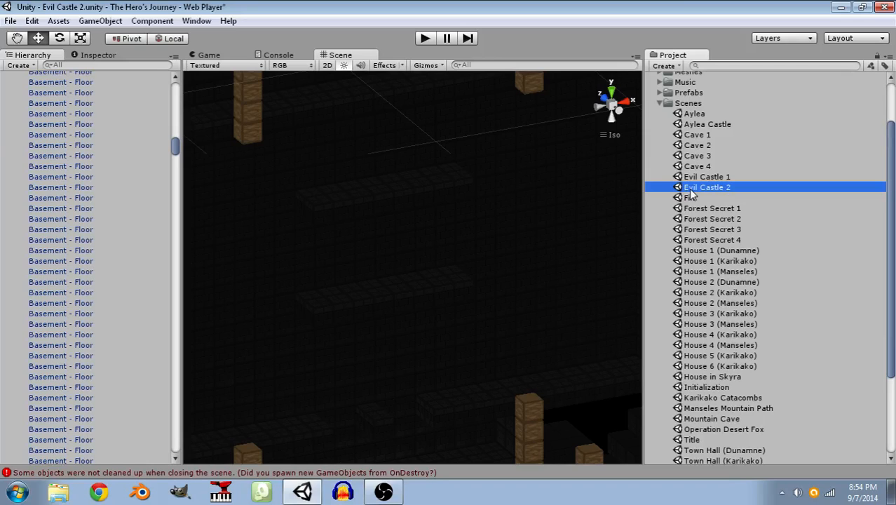
Examine the room layouts, platforms and torch-lit areas of the Evil Castle 2 level as a design reference.
scroll(487, 211, down, 3)
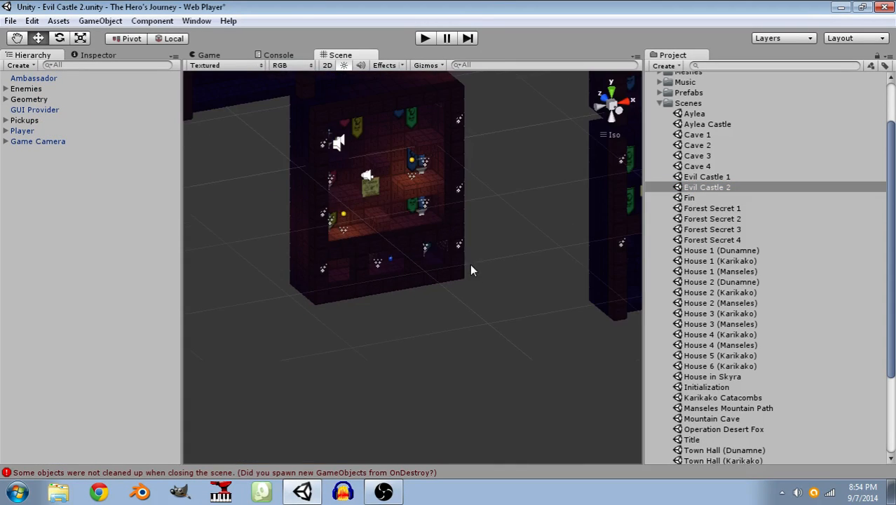
scroll(472, 263, down, 5)
alt+drag(454, 267, 391, 143)
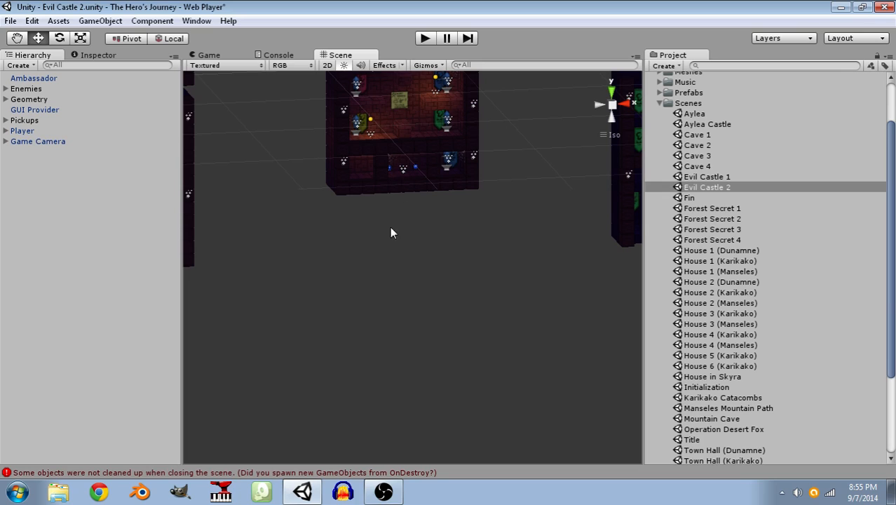
alt+drag(506, 258, 365, 248)
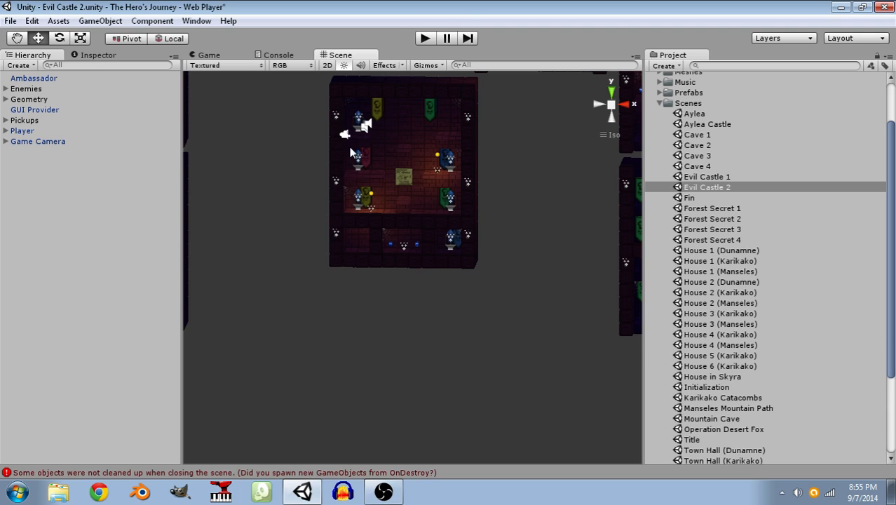
drag(320, 202, 595, 267)
right_drag(603, 184, 600, 172)
middle_drag(475, 330, 432, 292)
scroll(434, 296, up, 10)
right_drag(454, 265, 314, 283)
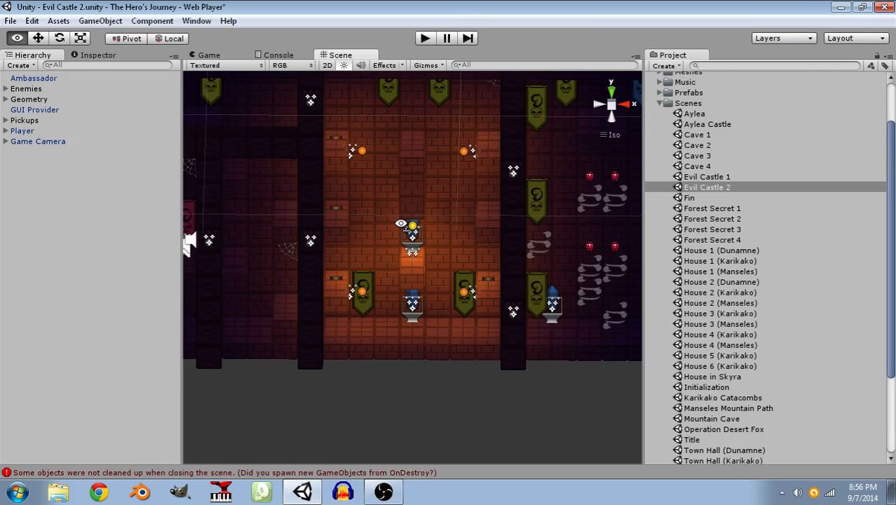
alt+drag(410, 228, 393, 272)
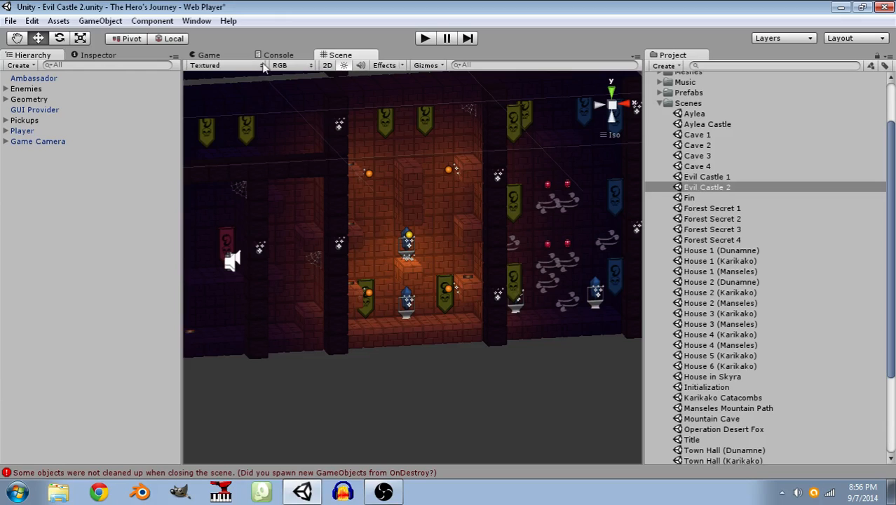
Reopen the Karikako Catacombs scene, saving the changes to Evil Castle 2.
scroll(753, 281, down, 4)
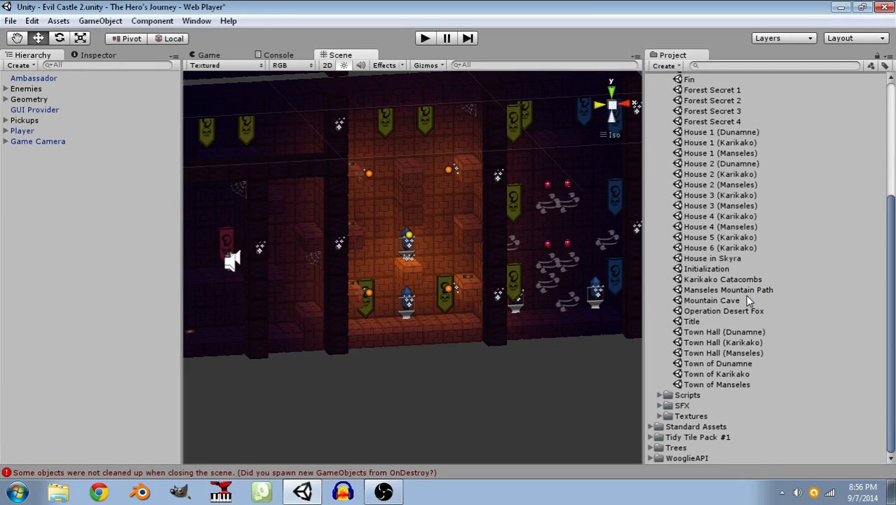
double_click(744, 280)
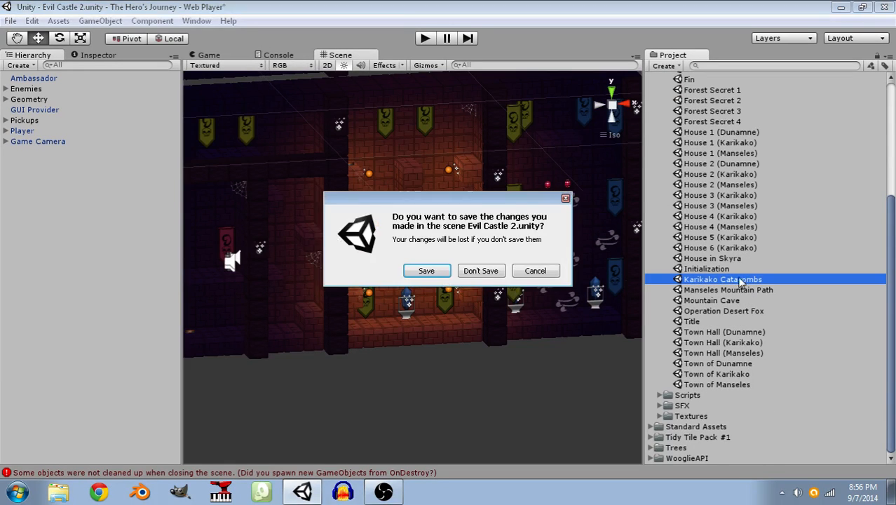
click(448, 271)
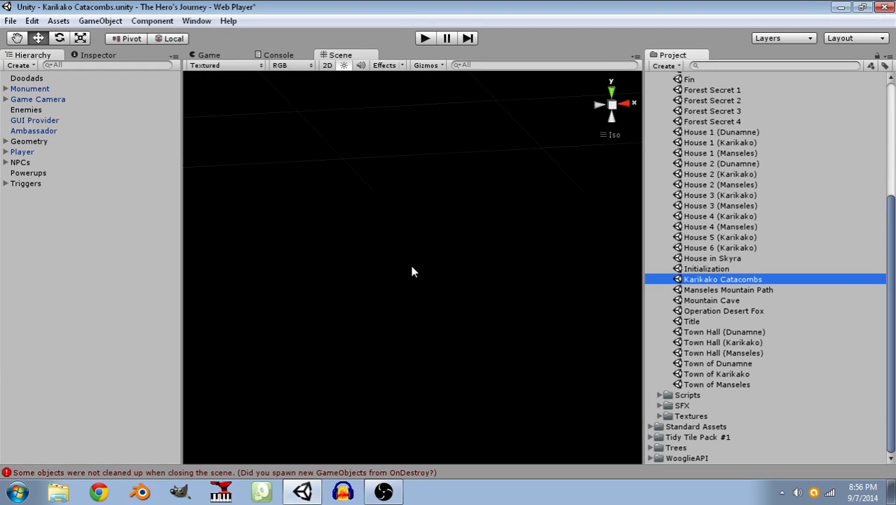
Inspect the floating platforms, ledges and hanging beams in the Karikako Catacombs room from several angles.
alt+drag(428, 235, 419, 198)
click(229, 58)
click(331, 56)
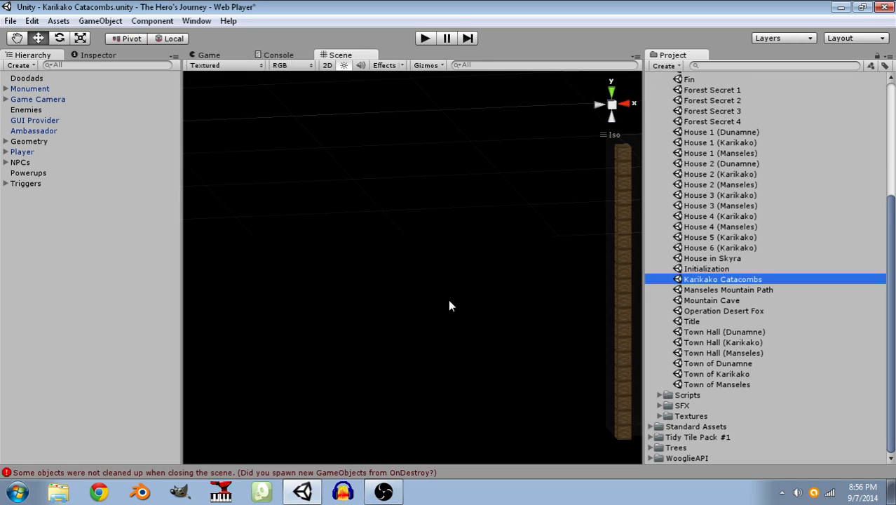
middle_drag(454, 257, 199, 216)
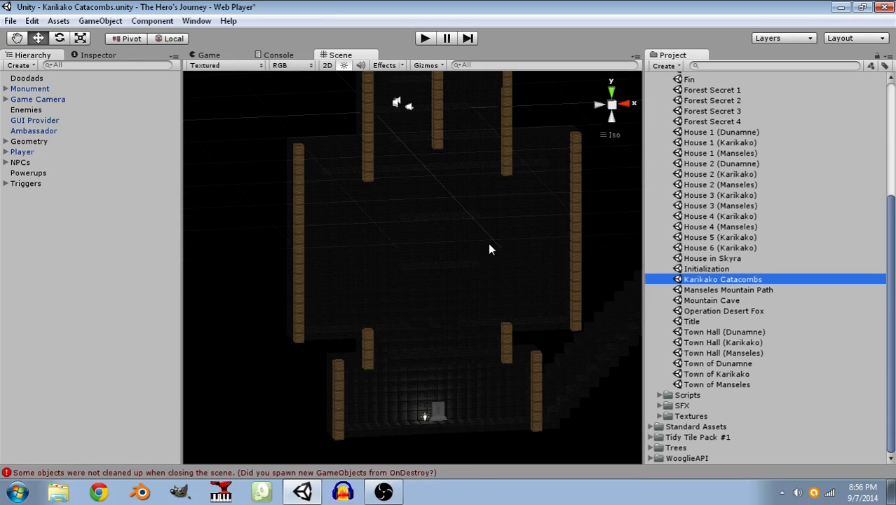
alt+drag(489, 249, 454, 251)
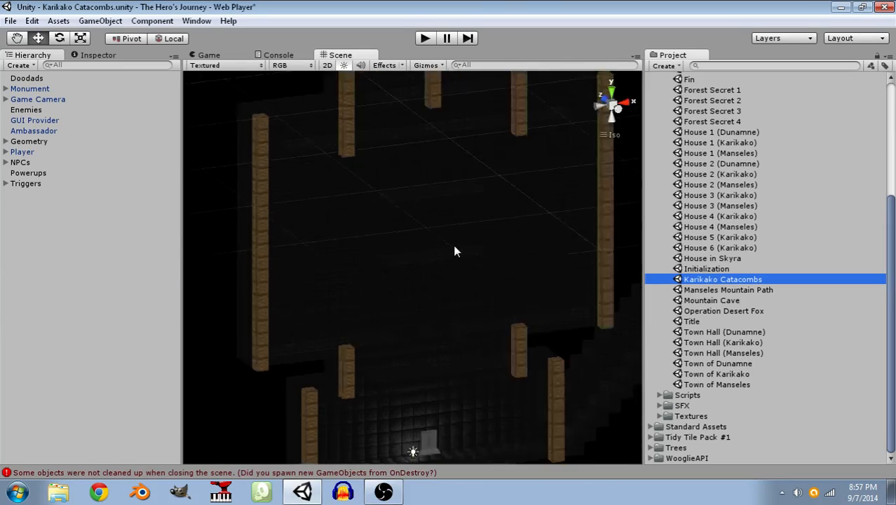
scroll(427, 263, up, 8)
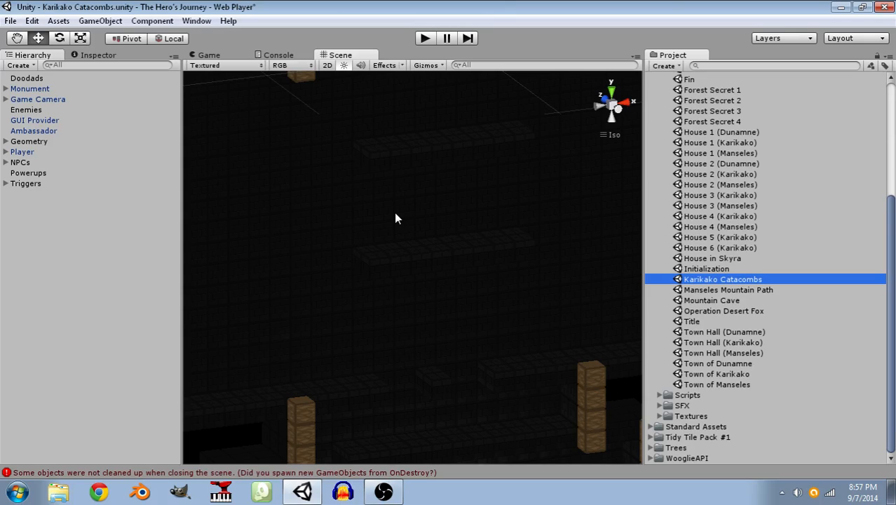
alt+drag(534, 286, 489, 283)
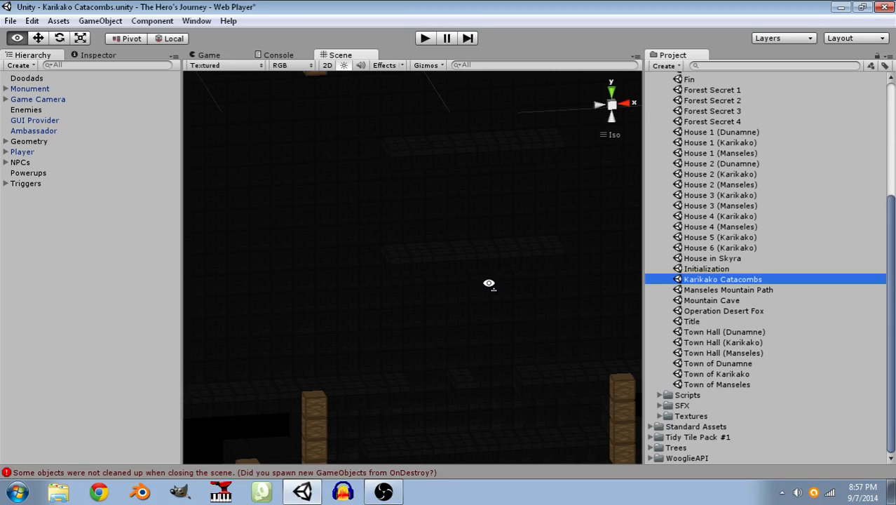
alt+drag(488, 283, 387, 248)
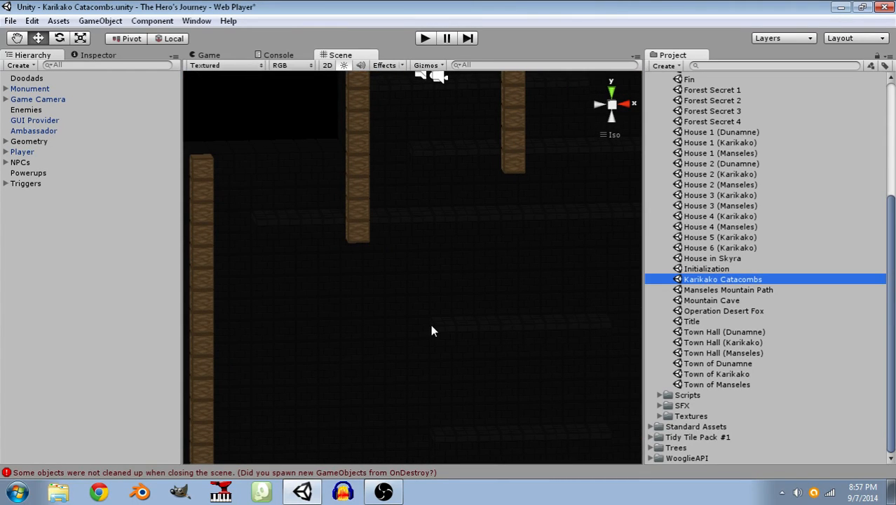
alt+drag(402, 275, 353, 300)
Duplicate the column of Basement - Walls blocks below the left hanging beam and move the copy across the room toward the right beam.
click(354, 313)
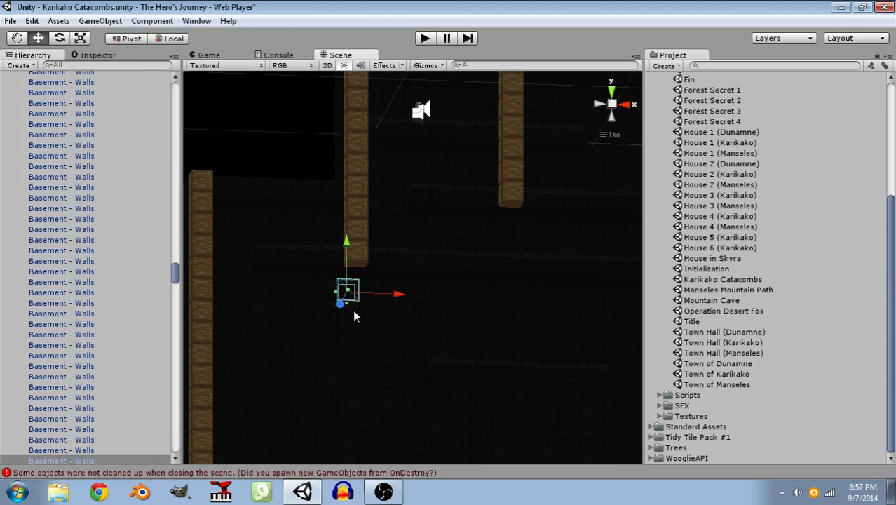
shift+click(357, 339)
shift+click(356, 354)
shift+click(354, 374)
alt+drag(429, 331, 282, 6)
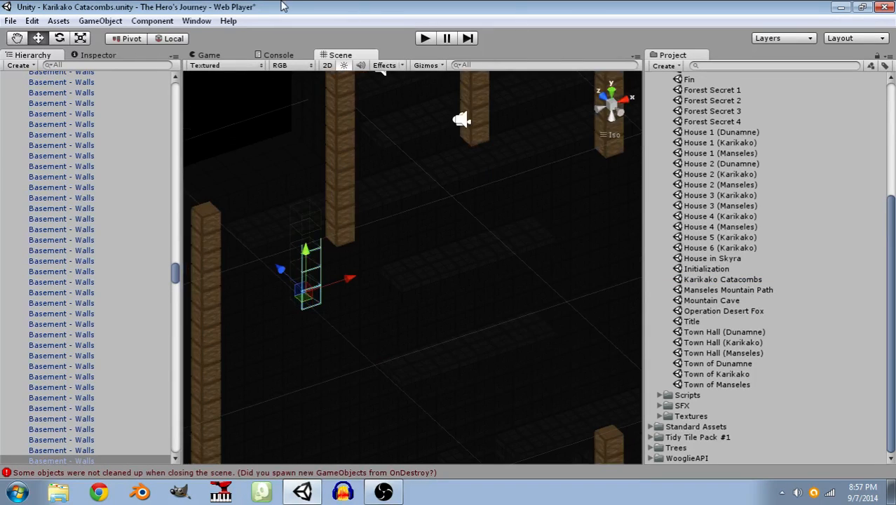
key(ctrl+d)
drag(284, 253, 573, 270)
key(f)
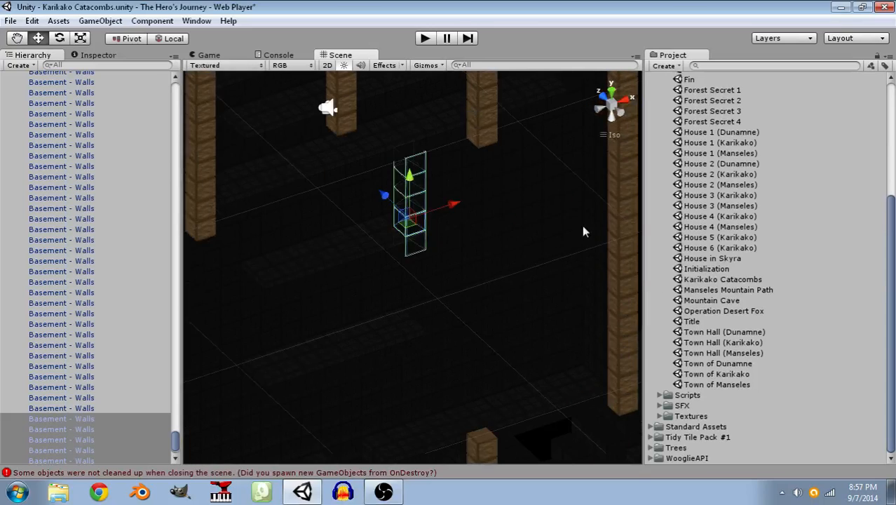
key(ctrl+s)
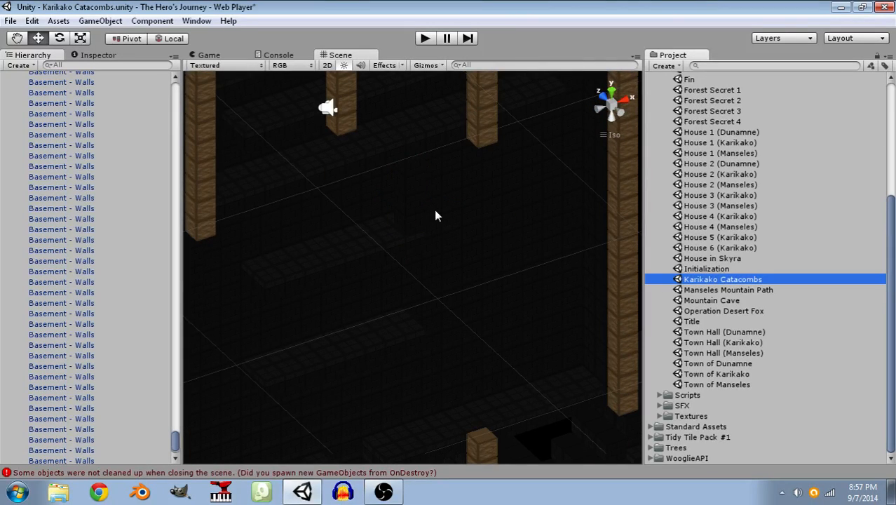
right_drag(439, 219, 429, 252)
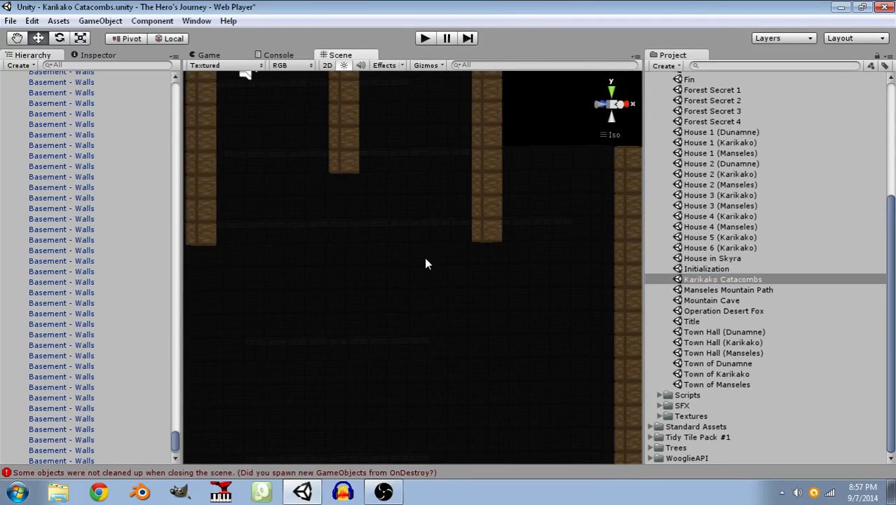
click(425, 257)
right_drag(443, 140, 437, 318)
key(ctrl+z)
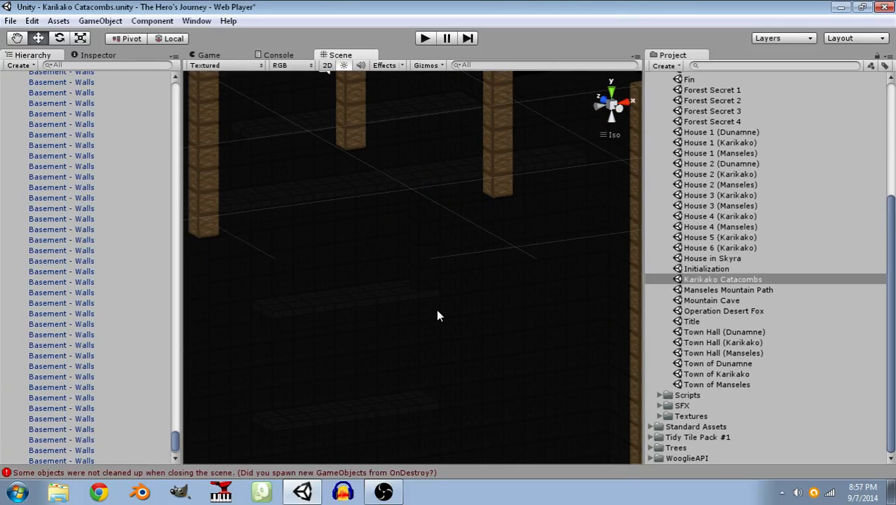
key(ctrl+z)
Shift the copied wall column along the X and Z axes until it sits directly beneath the right hanging beam.
drag(473, 270, 534, 268)
right_drag(506, 264, 606, 289)
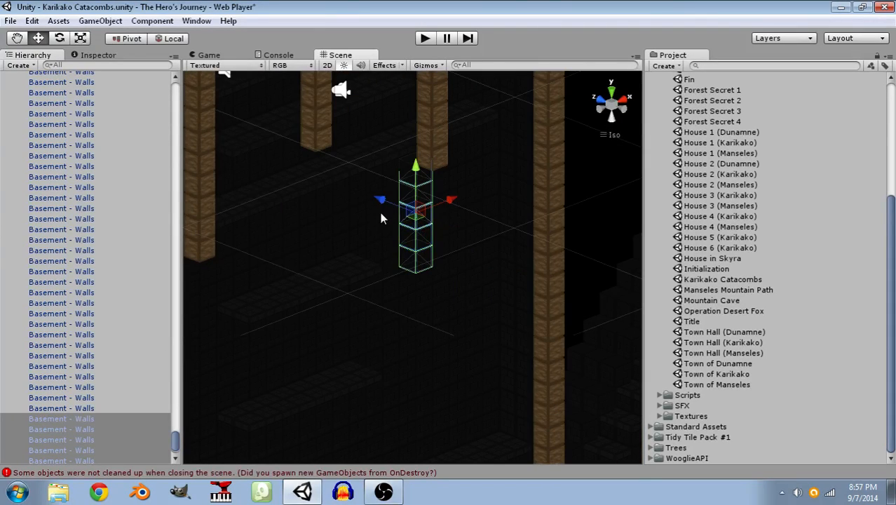
drag(380, 213, 364, 184)
right_drag(472, 354, 294, 258)
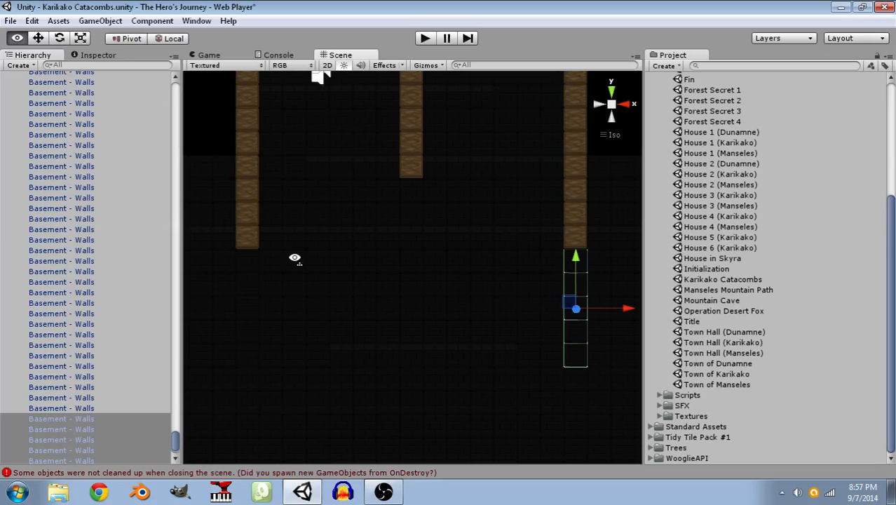
Duplicate the floor pair at the right end of the upper platform and shift the copy along the X axis to extend that end.
right_drag(399, 296, 447, 377)
click(477, 288)
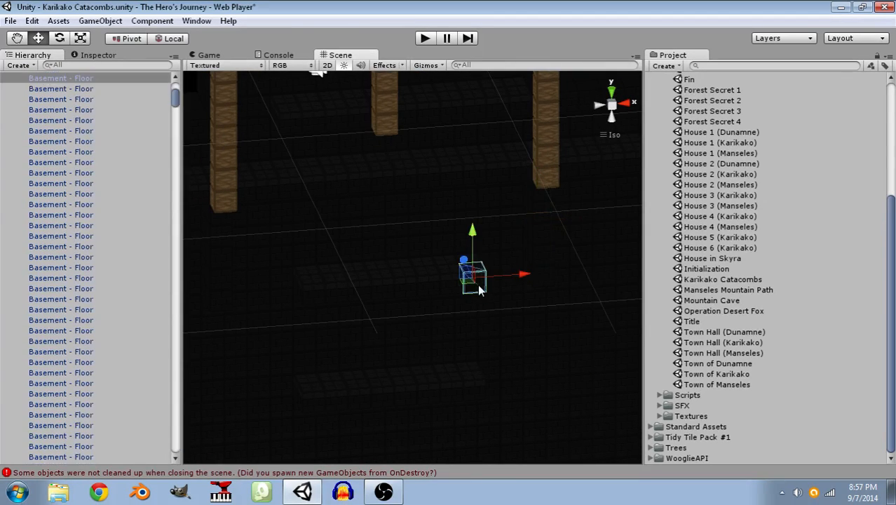
scroll(491, 290, up, 4)
middle_drag(502, 308, 438, 274)
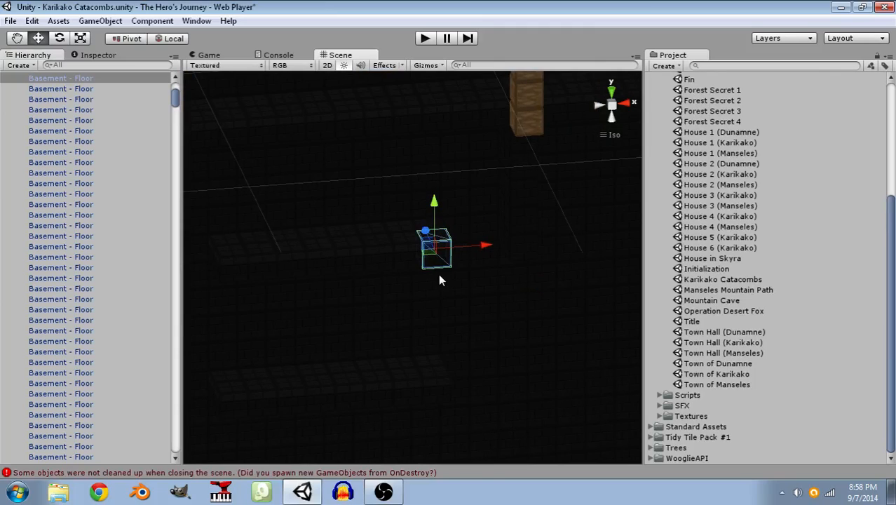
right_drag(438, 274, 504, 310)
shift+click(377, 185)
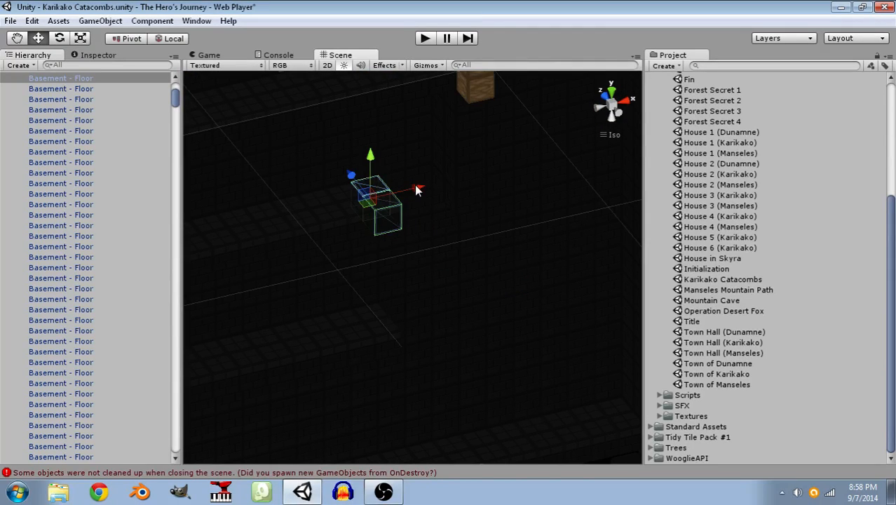
drag(417, 190, 461, 182)
key(ctrl+d)
scroll(359, 247, down, 2)
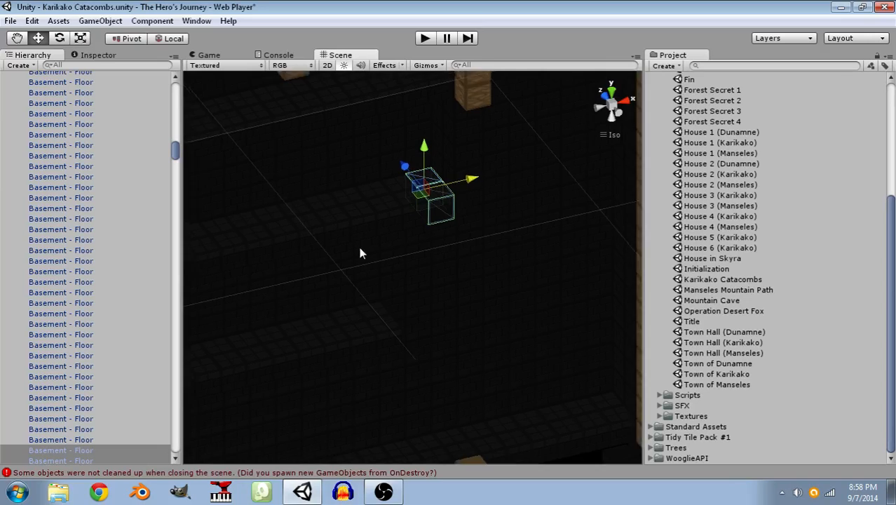
Duplicate the new end floor pair and move the copy along the X axis to extend the upper platform's left end.
middle_drag(359, 246, 424, 215)
key(ctrl+d)
ctrl+drag(538, 148, 316, 181)
ctrl+drag(553, 164, 293, 200)
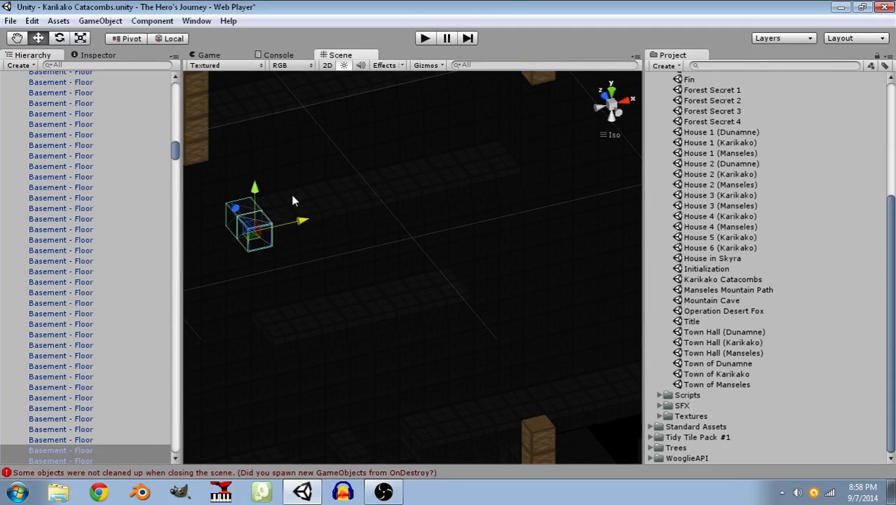
Duplicate the end floor pair again and shift the copy along the X axis to lengthen the upper platform's left end.
right_drag(376, 199, 331, 207)
key(ctrl+d)
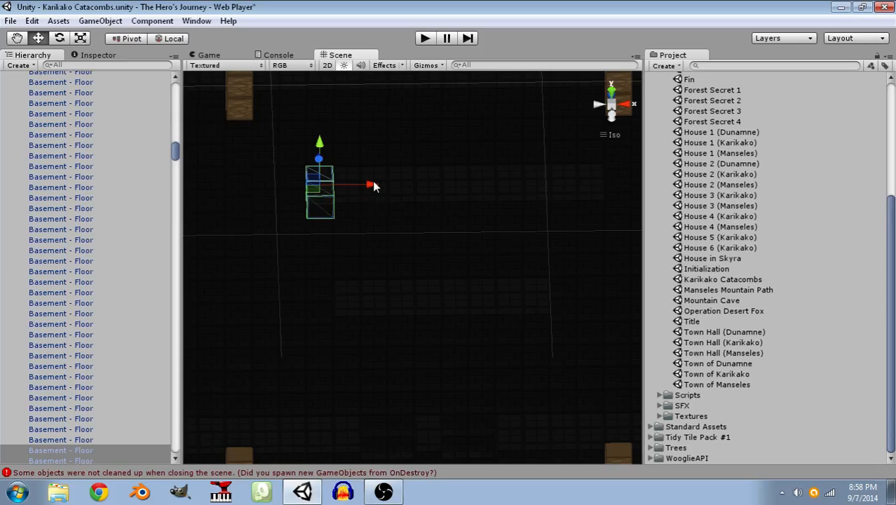
ctrl+drag(373, 184, 321, 201)
key(ctrl+d)
Select the two floor blocks at the lower platform's left end and extend it with a copy shifted along the X axis.
click(353, 235)
right_drag(361, 239, 455, 199)
middle_drag(392, 272, 357, 187)
right_drag(425, 291, 338, 300)
click(344, 288)
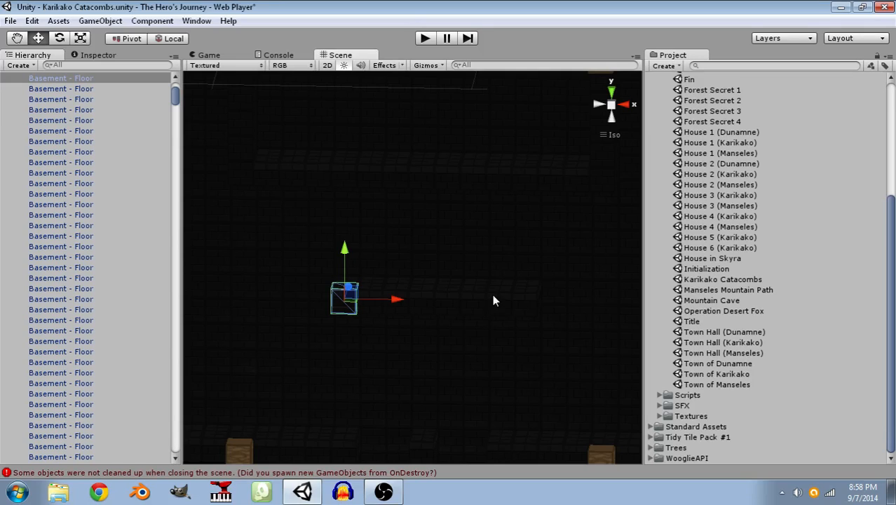
right_drag(493, 298, 439, 329)
scroll(412, 264, up, 8)
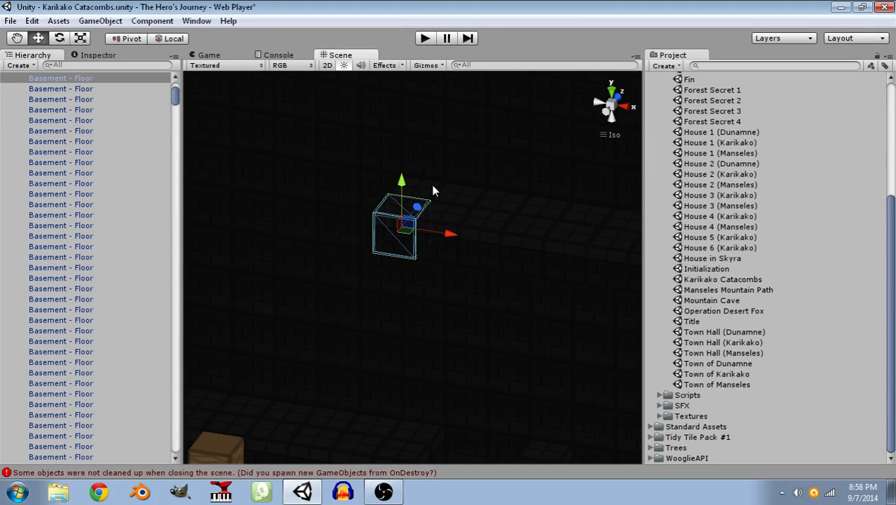
shift+click(431, 198)
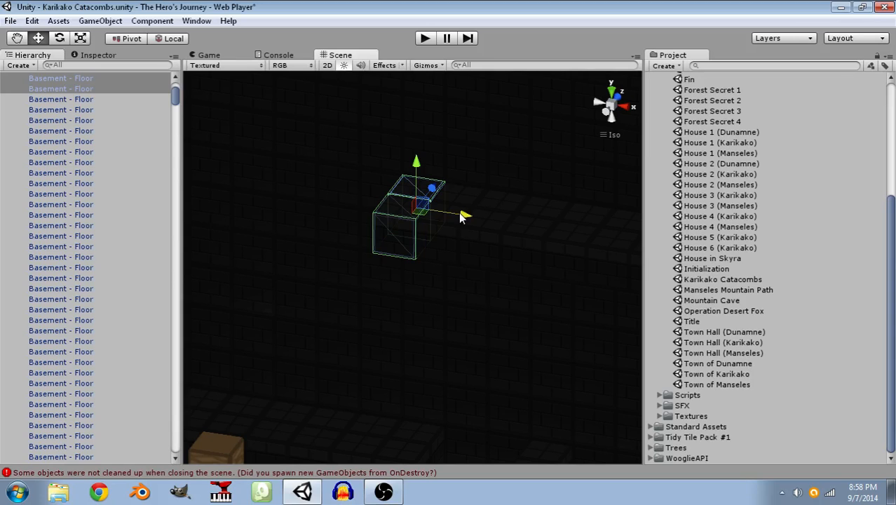
key(ctrl+d)
drag(462, 216, 382, 237)
key(ctrl+d)
Add another copied floor pair beyond the lower platform's new left end.
scroll(382, 240, down, 5)
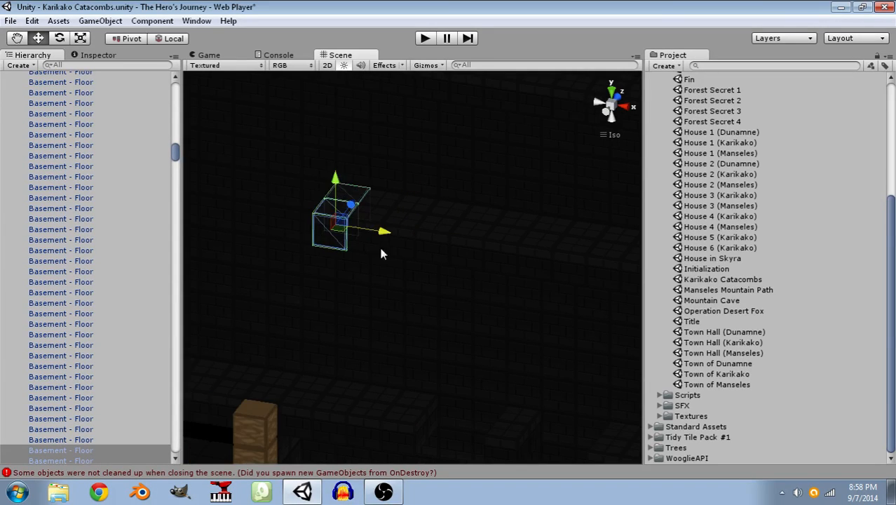
middle_drag(372, 268, 483, 234)
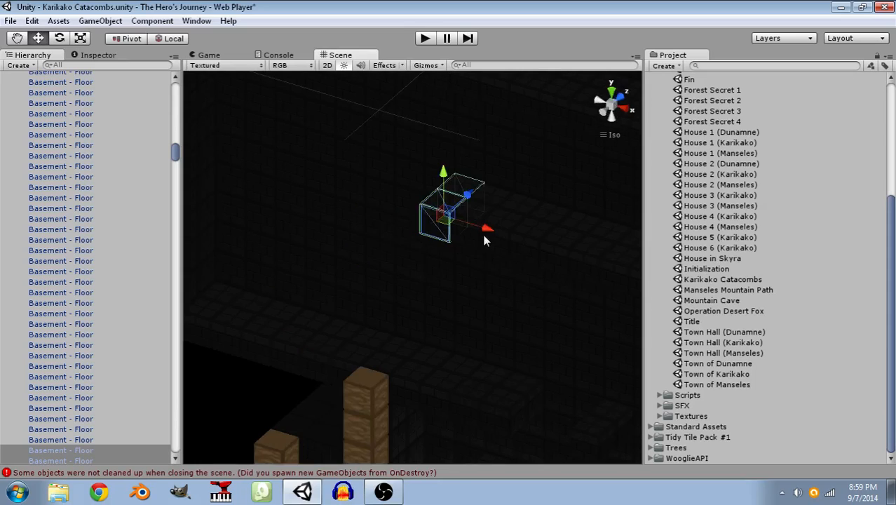
key(ctrl+d)
ctrl+drag(501, 210, 430, 261)
right_drag(429, 261, 469, 286)
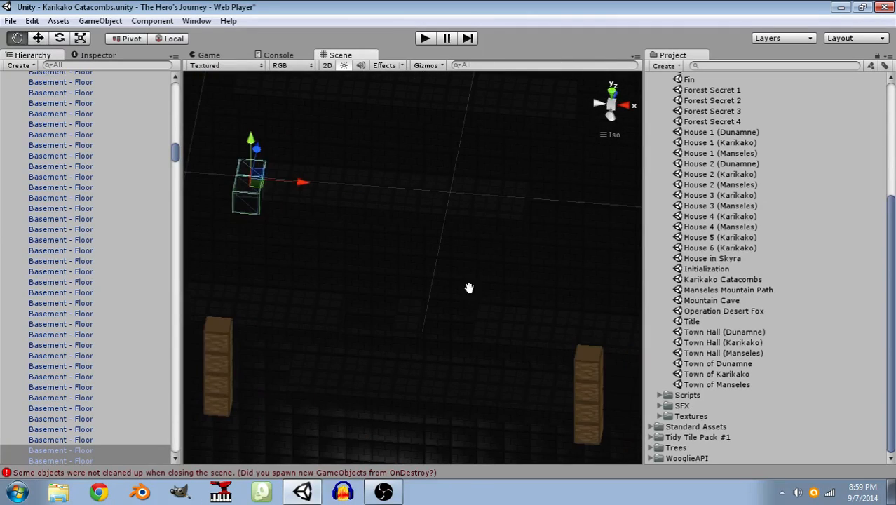
Move the copied floor pair across to the lower platform's right end and extend that end along the X axis.
drag(300, 198, 618, 211)
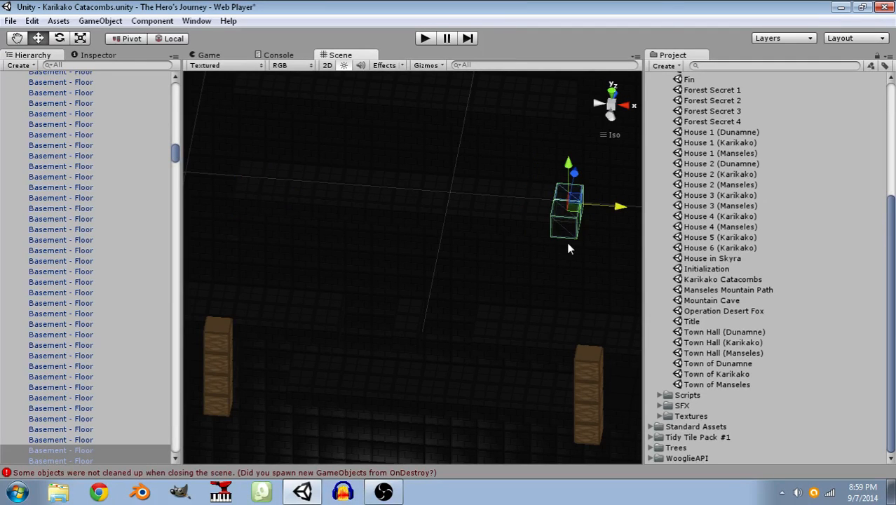
key(f)
right_drag(628, 303, 591, 185)
middle_drag(495, 337, 464, 269)
drag(457, 350, 480, 350)
right_drag(518, 318, 469, 408)
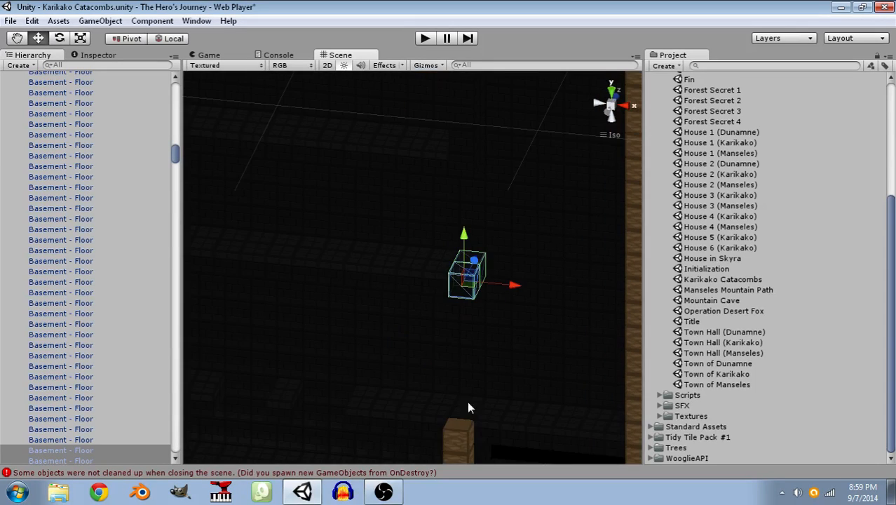
middle_drag(445, 335, 543, 316)
Duplicate the right-end floor pair and move the copy along the X axis across to the lower platform's left side.
key(ctrl+d)
drag(617, 259, 244, 256)
alt+drag(276, 300, 460, 293)
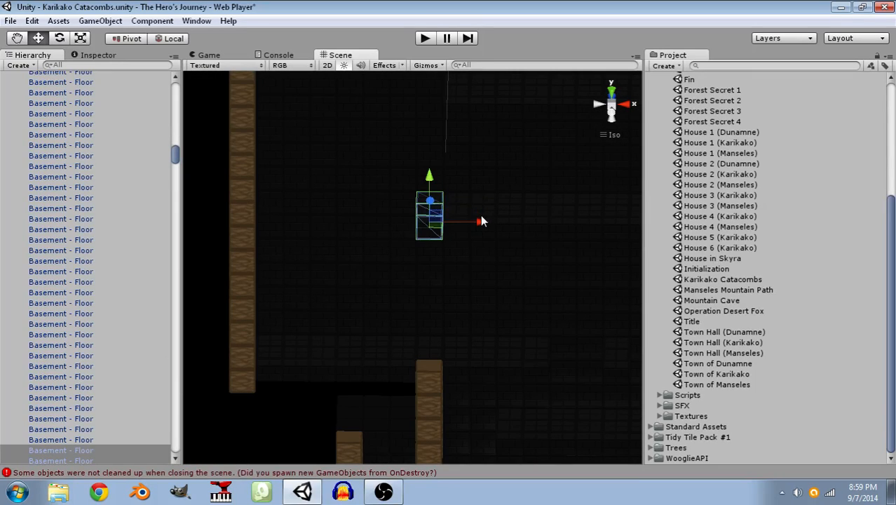
Shift the floor pair along the X axis across the room, past the right inner beam, and duplicate it there.
drag(481, 222, 556, 264)
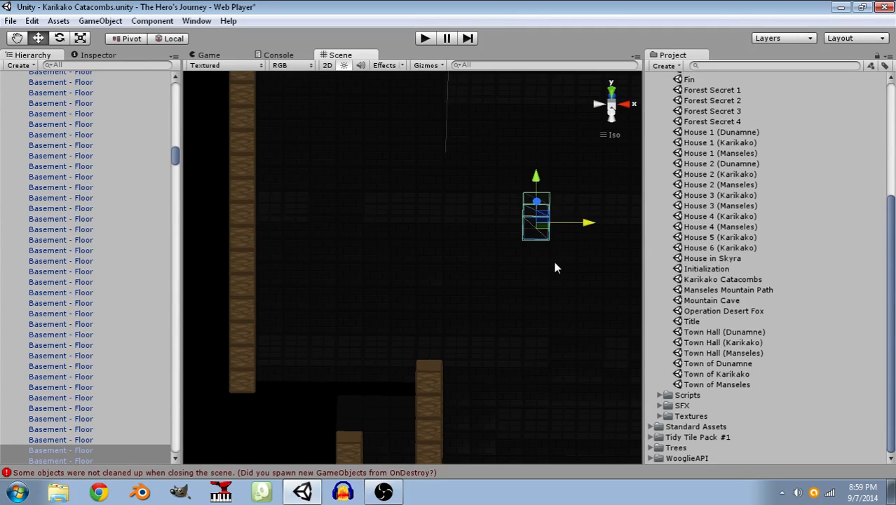
middle_drag(556, 264, 340, 244)
drag(370, 210, 635, 220)
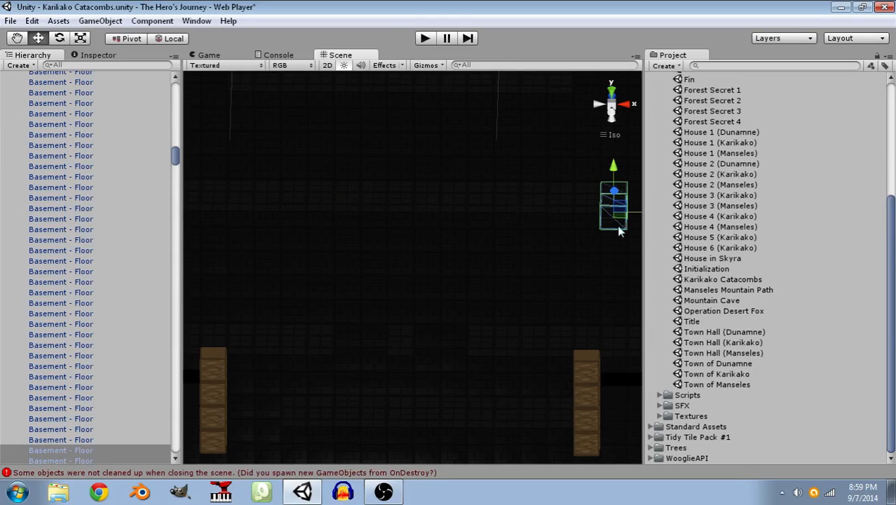
middle_drag(546, 268, 322, 262)
ctrl+drag(439, 203, 563, 194)
key(ctrl+d)
key(ctrl+d)
Select the top Wood blocks of the two inner beams and stack copies upward along the Y axis toward the lower platform.
alt+drag(439, 251, 262, 240)
click(403, 280)
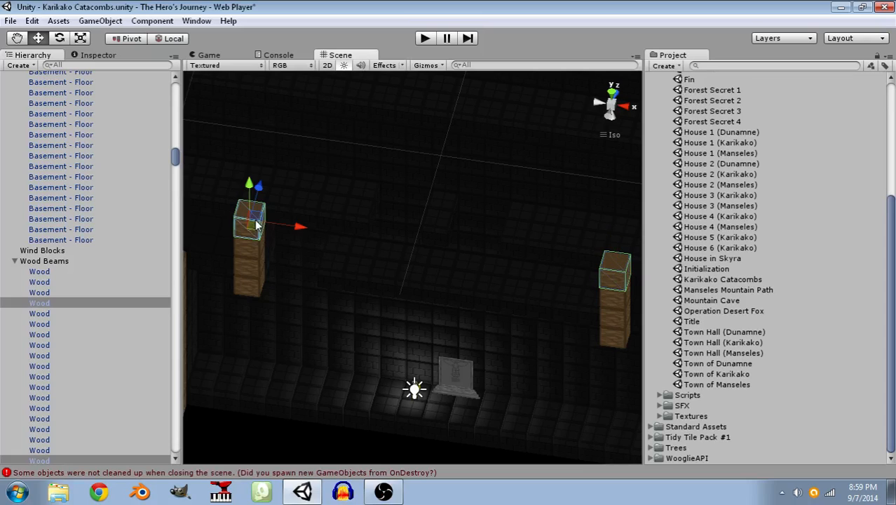
alt+drag(369, 303, 360, 164)
key(ctrl+d)
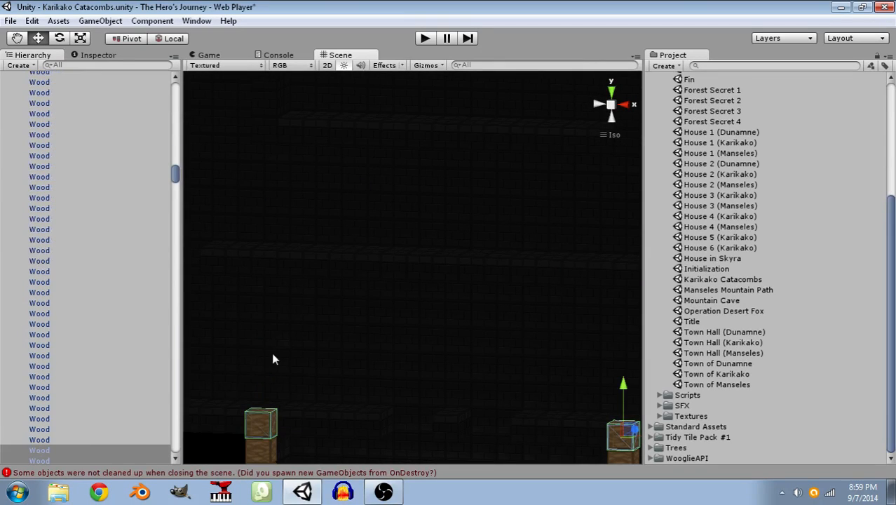
ctrl+drag(626, 384, 622, 361)
key(ctrl+d)
ctrl+drag(260, 345, 259, 322)
key(ctrl+d)
ctrl+drag(623, 330, 622, 308)
key(ctrl+d)
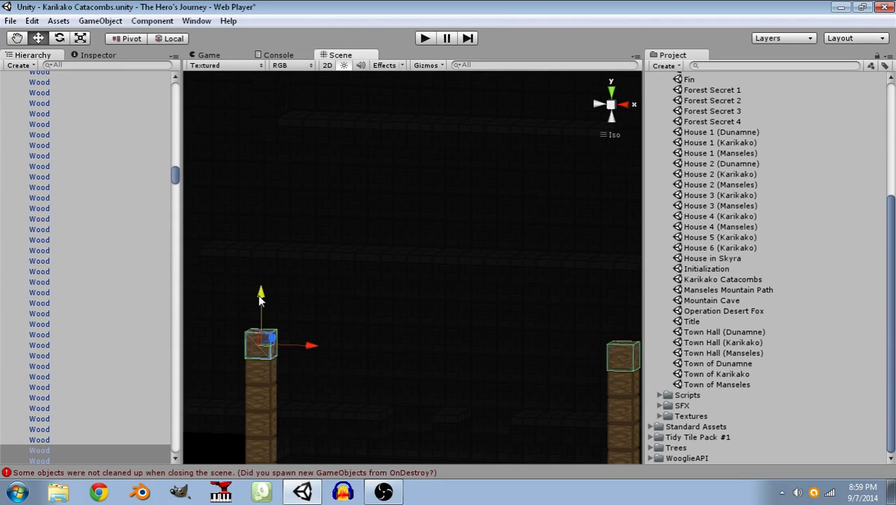
ctrl+drag(260, 299, 261, 277)
key(ctrl+d)
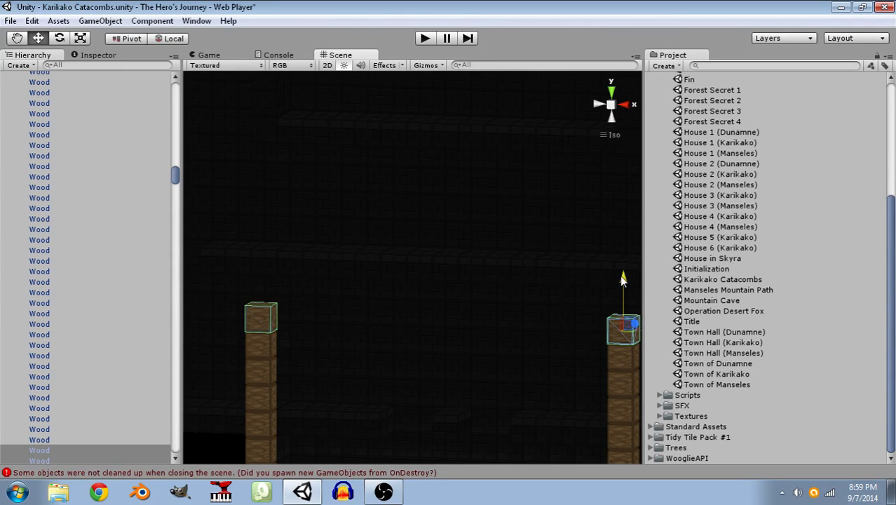
ctrl+drag(620, 284, 621, 257)
key(ctrl+d)
ctrl+drag(261, 246, 261, 222)
alt+drag(294, 327, 264, 260)
Continue stacking copied Wood block pairs along the Y axis to raise both inner beams past the lower platform.
key(ctrl+d)
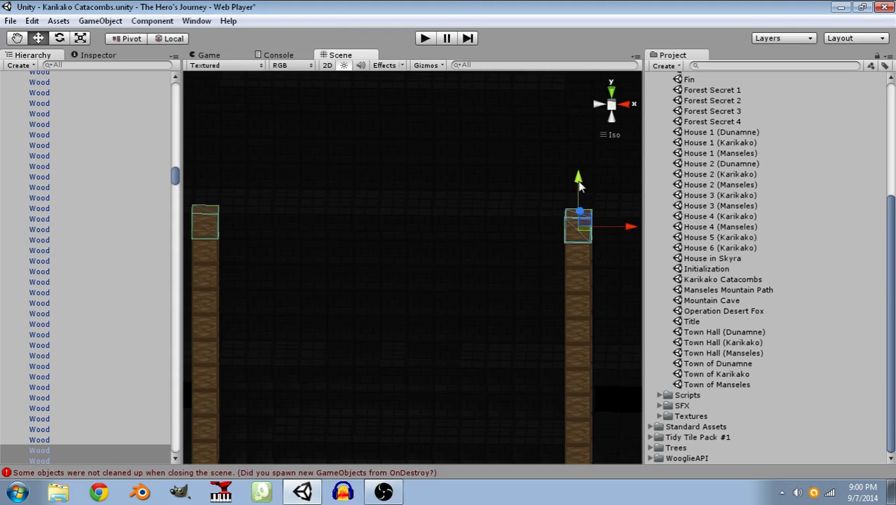
ctrl+drag(579, 185, 578, 160)
key(ctrl+d)
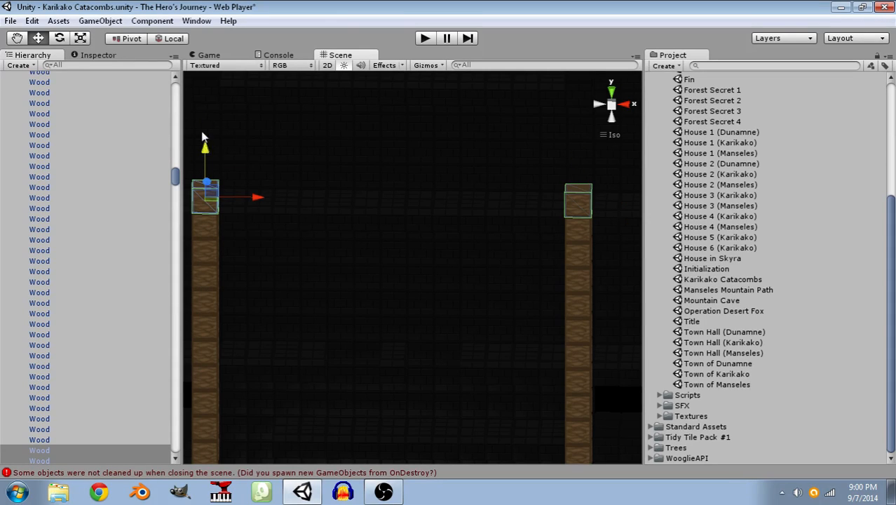
ctrl+drag(205, 147, 205, 120)
key(ctrl+d)
ctrl+drag(581, 138, 582, 112)
key(ctrl+d)
ctrl+drag(205, 92, 205, 66)
middle_drag(538, 207, 524, 313)
Stack further Wood block pairs past the upper platform until both inner beams join the hanging beams.
key(ctrl+d)
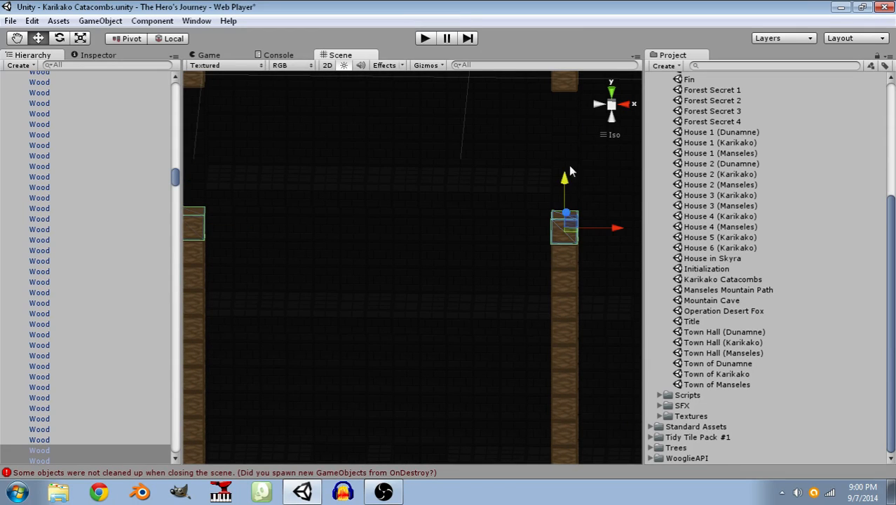
ctrl+drag(569, 171, 569, 147)
key(ctrl+d)
ctrl+drag(194, 150, 194, 126)
key(ctrl+d)
ctrl+drag(565, 133, 572, 119)
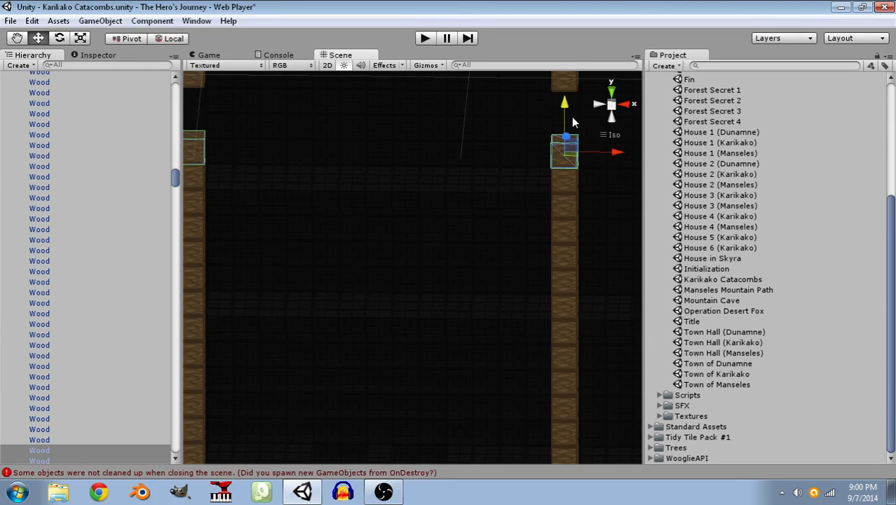
ctrl+drag(565, 106, 565, 104)
key(ctrl+d)
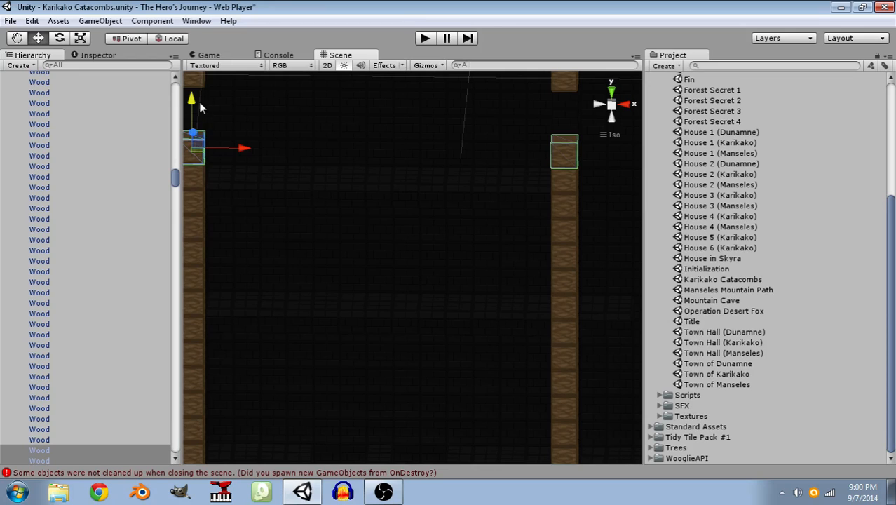
ctrl+drag(196, 85, 197, 82)
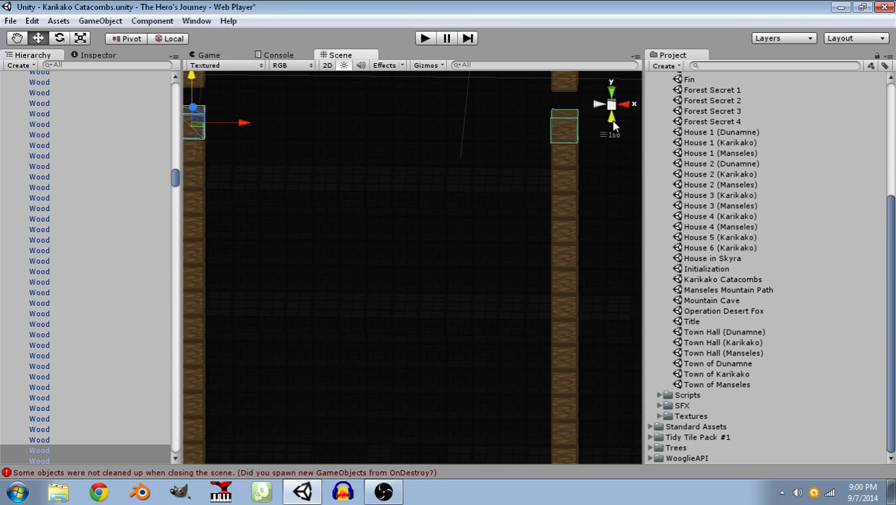
key(ctrl+d)
alt+drag(566, 234, 533, 327)
scroll(502, 261, down, 3)
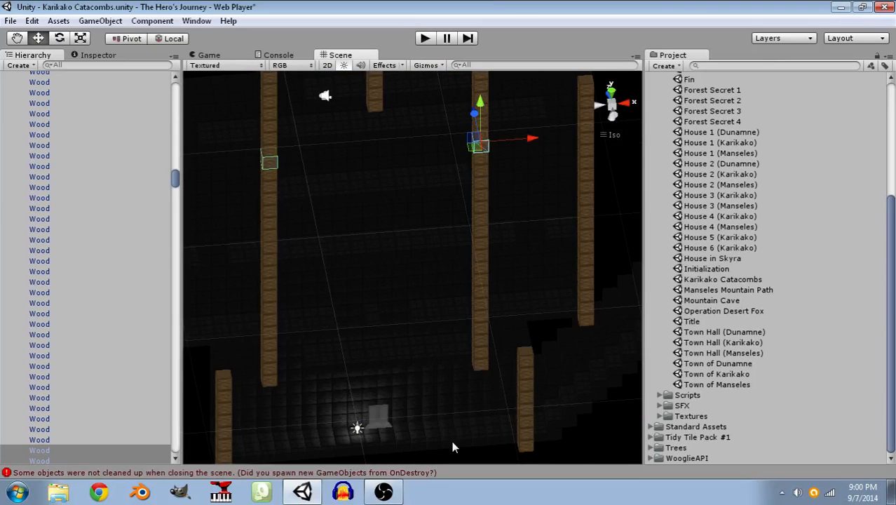
Duplicate the central floor pair of the wide platform above the monument and shift copies along the X axis to fill its gaps.
middle_drag(412, 394, 413, 347)
alt+drag(464, 260, 370, 316)
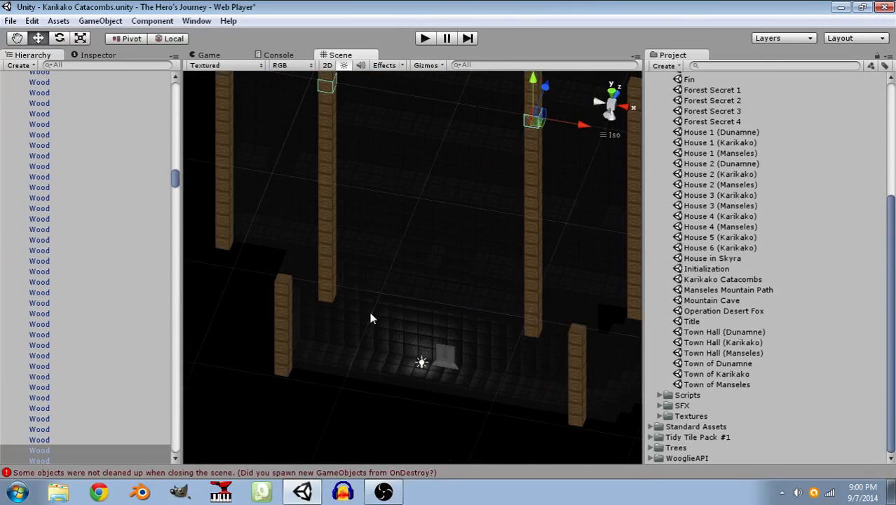
middle_drag(359, 315, 421, 319)
alt+drag(420, 319, 468, 340)
middle_drag(456, 320, 411, 252)
click(415, 273)
shift+click(419, 280)
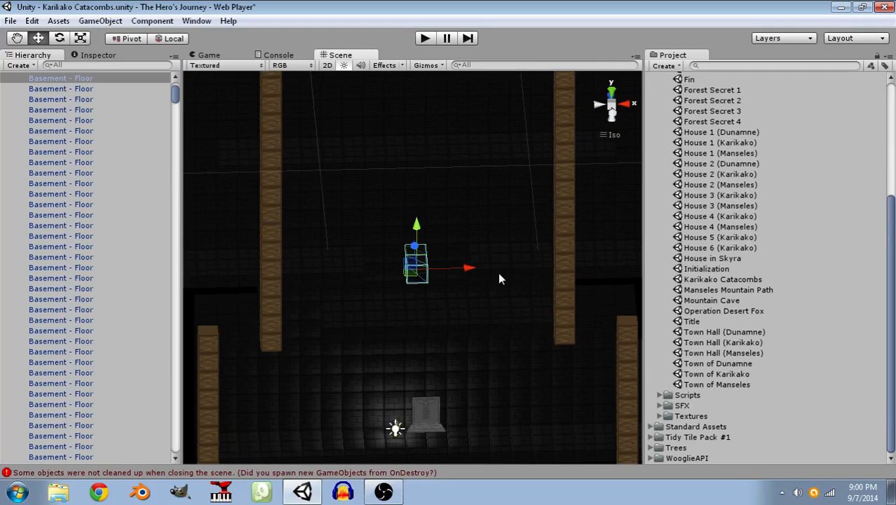
key(ctrl+d)
drag(471, 261, 509, 279)
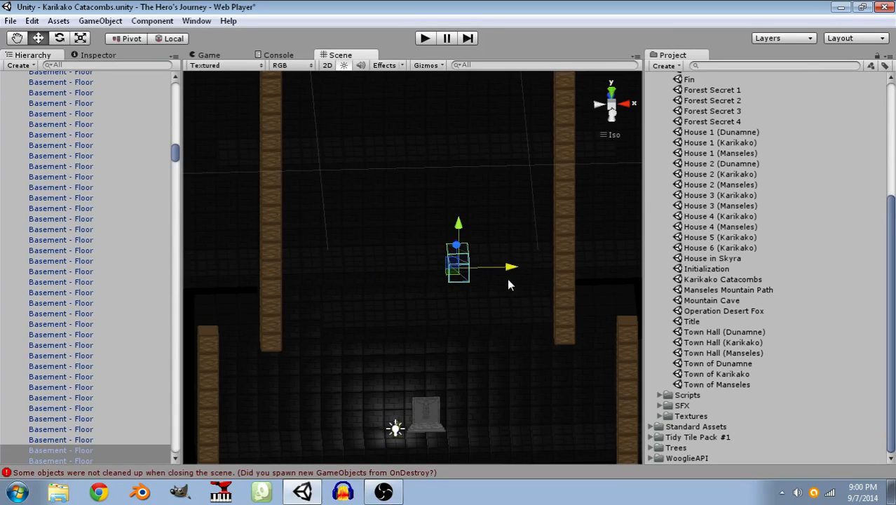
right_drag(424, 379, 443, 340)
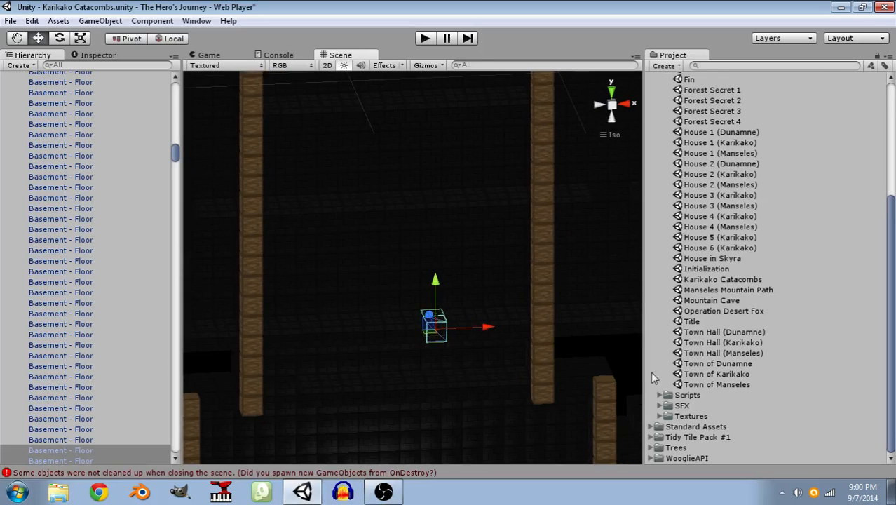
click(604, 352)
Select the Floors group to highlight all floor blocks, and collapse the Floors and Geometry groups.
middle_drag(460, 380, 445, 240)
scroll(408, 311, up, 1)
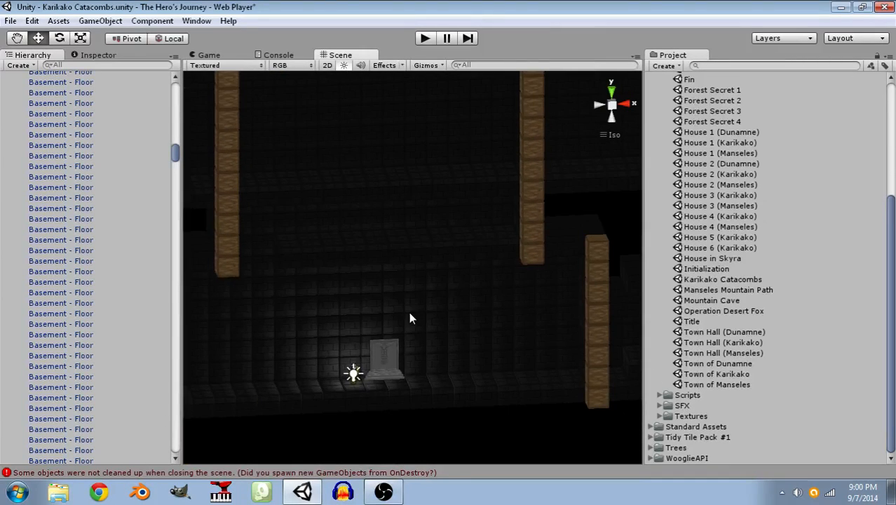
right_drag(488, 320, 399, 364)
right_drag(359, 324, 447, 178)
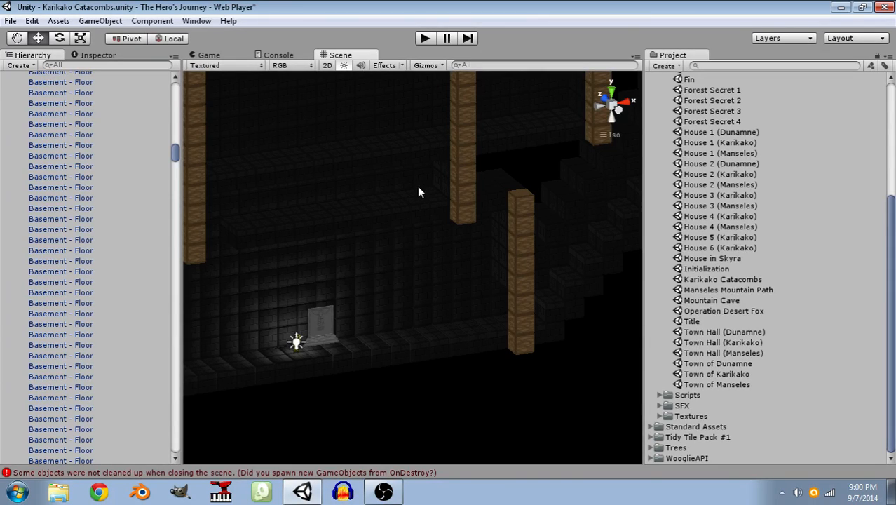
drag(175, 156, 174, 89)
click(25, 152)
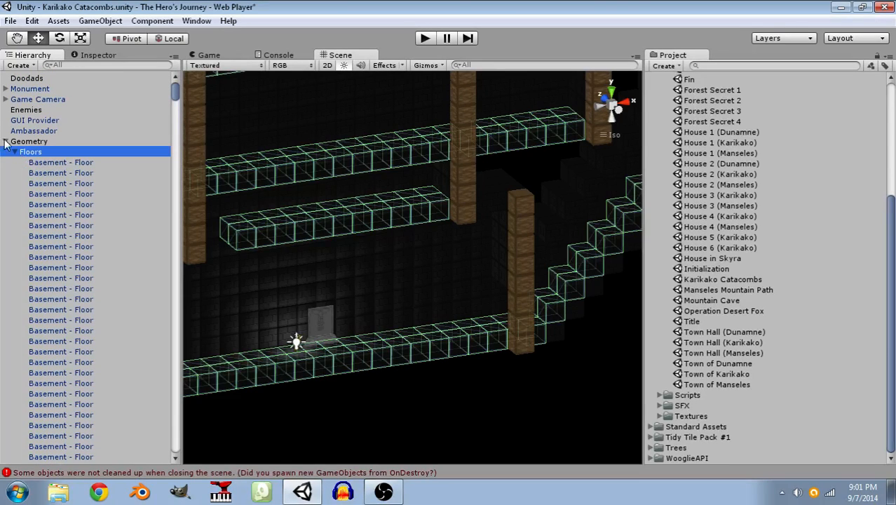
click(14, 151)
click(5, 141)
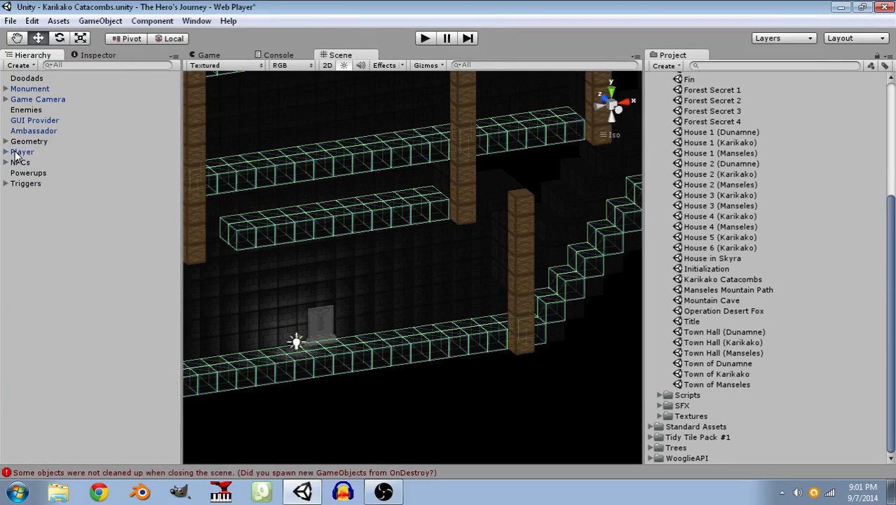
Examine the whole room's platform and beam layout, including the staircase on the right side.
scroll(339, 336, down, 10)
right_drag(436, 221, 382, 222)
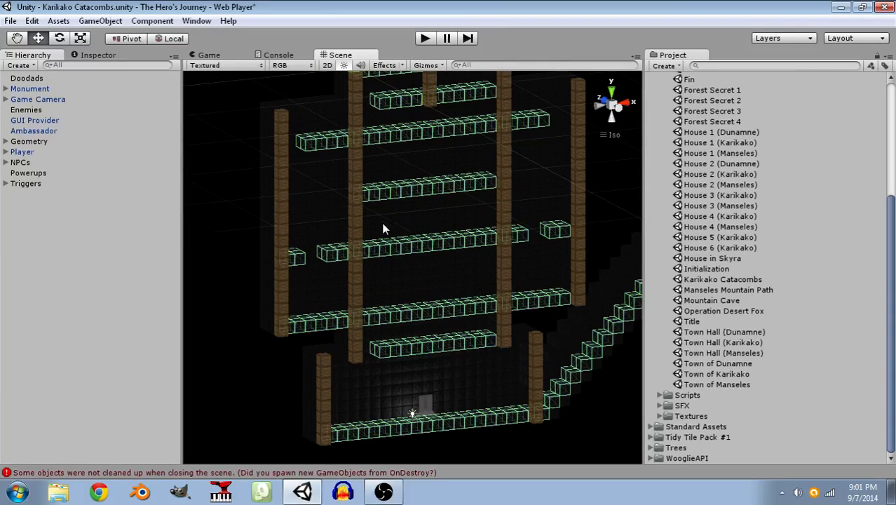
right_drag(350, 234, 241, 449)
right_drag(490, 269, 435, 254)
middle_drag(435, 259, 287, 238)
right_drag(351, 214, 228, 246)
middle_drag(228, 246, 314, 238)
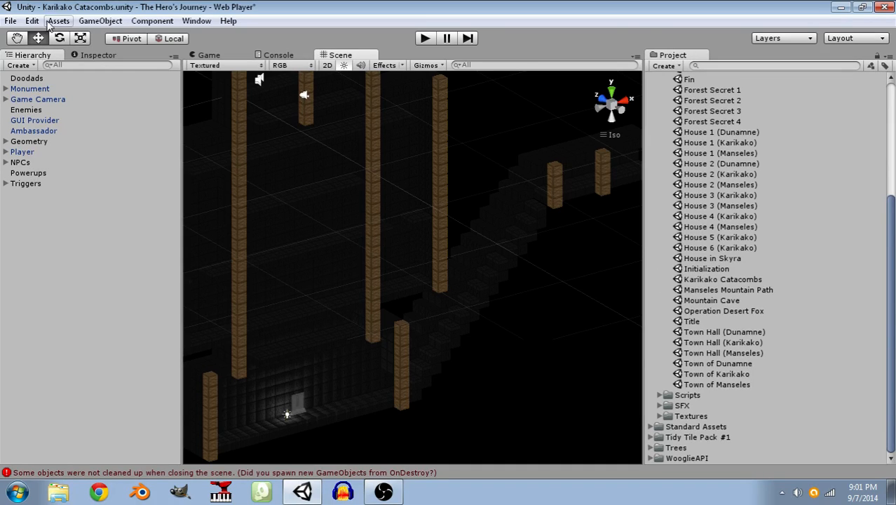
Expand the Triggers group and examine where its Scene Change and Camera Freeze Triggers sit in the room.
click(98, 21)
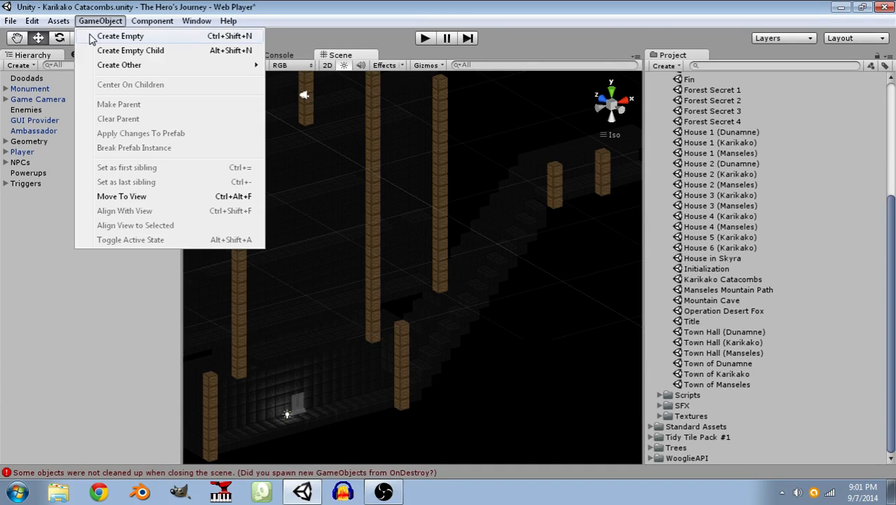
click(14, 260)
click(6, 184)
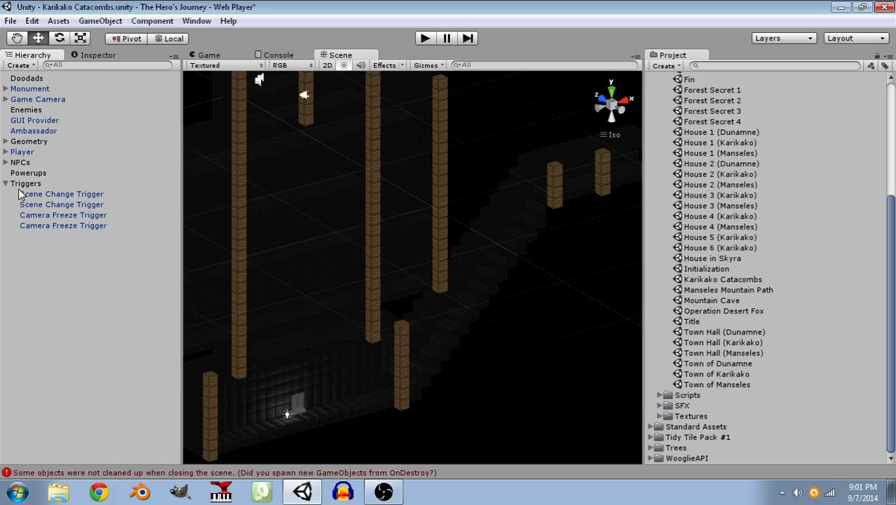
click(21, 194)
key(f)
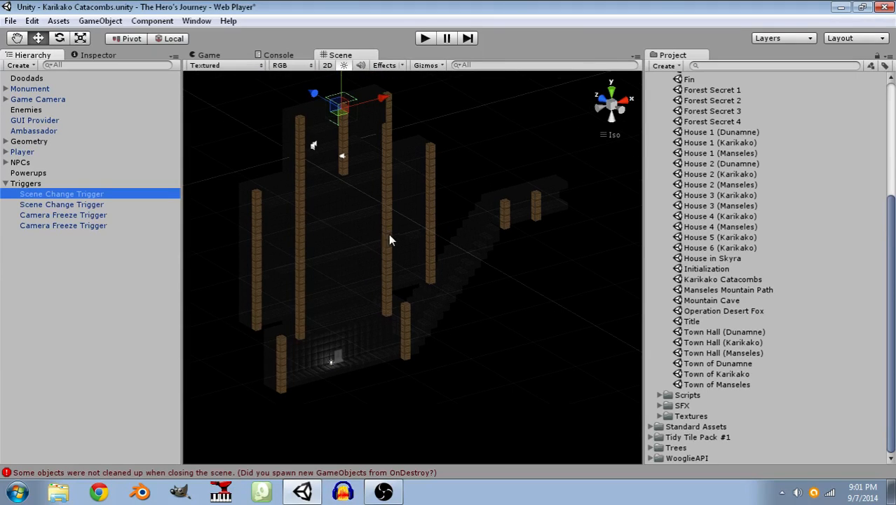
click(82, 204)
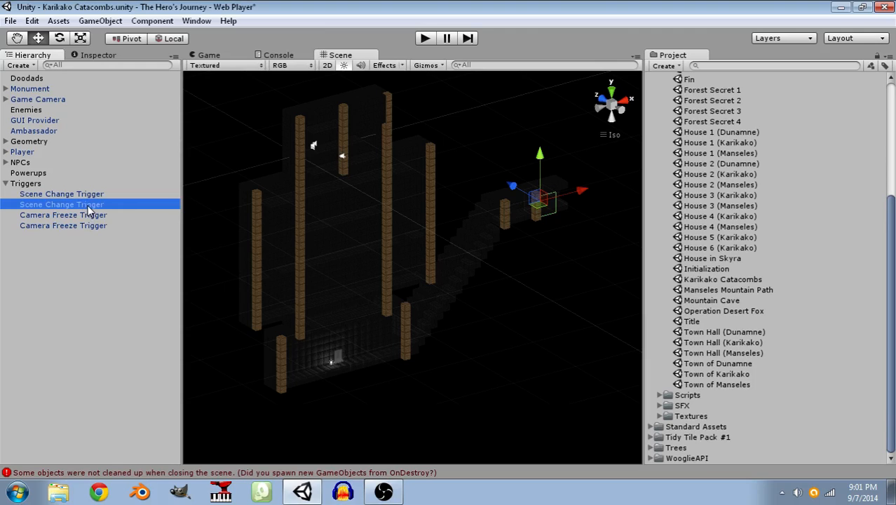
click(85, 220)
click(81, 228)
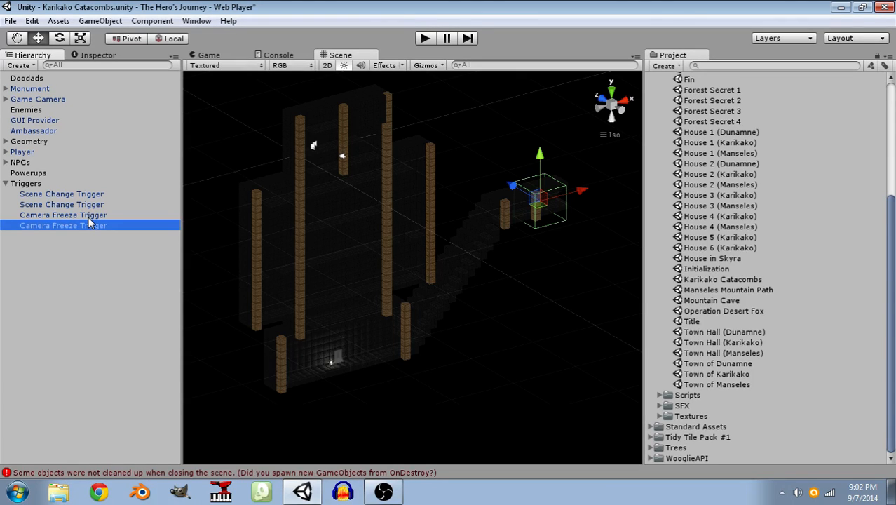
click(51, 298)
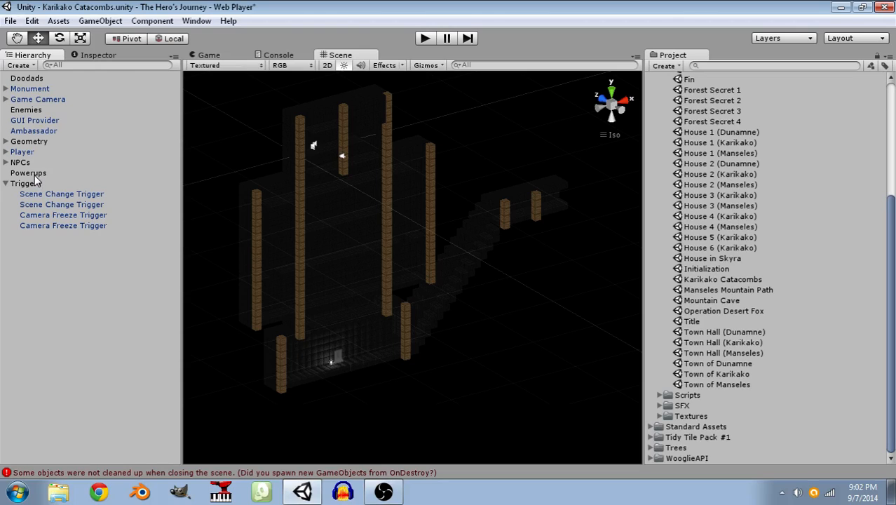
click(35, 175)
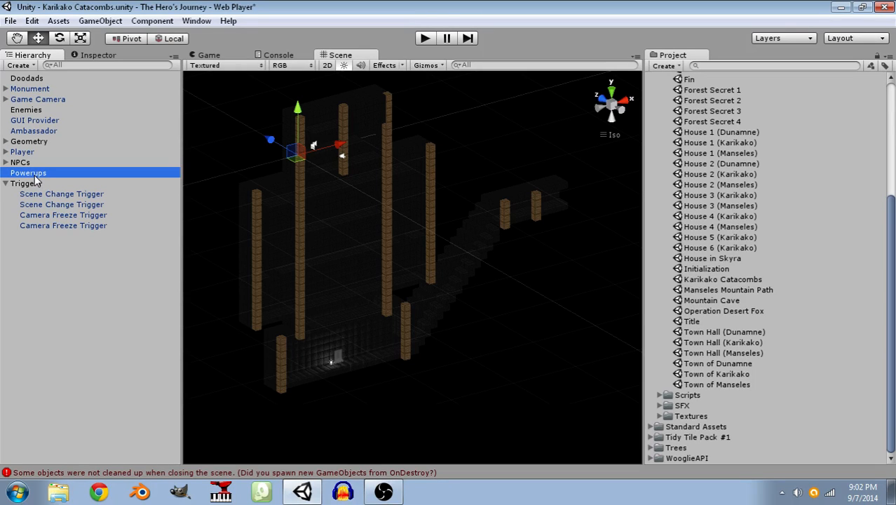
alt+drag(399, 214, 301, 182)
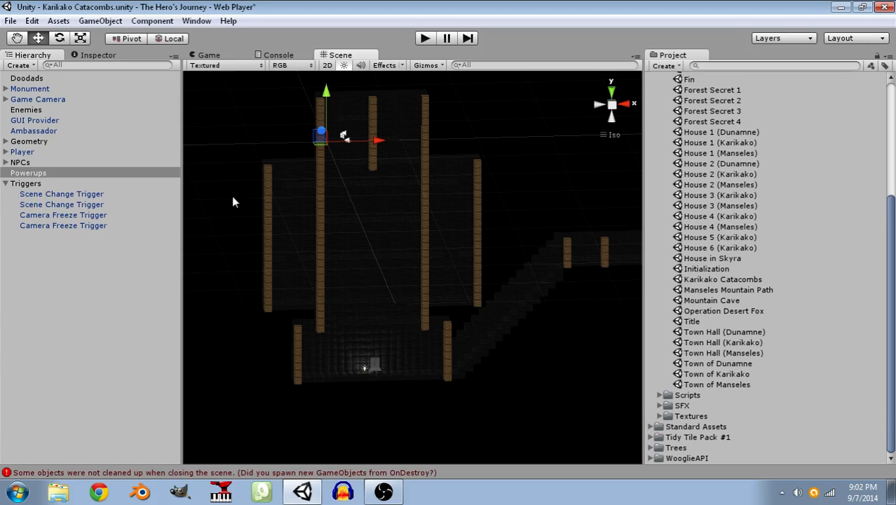
middle_drag(260, 229, 325, 272)
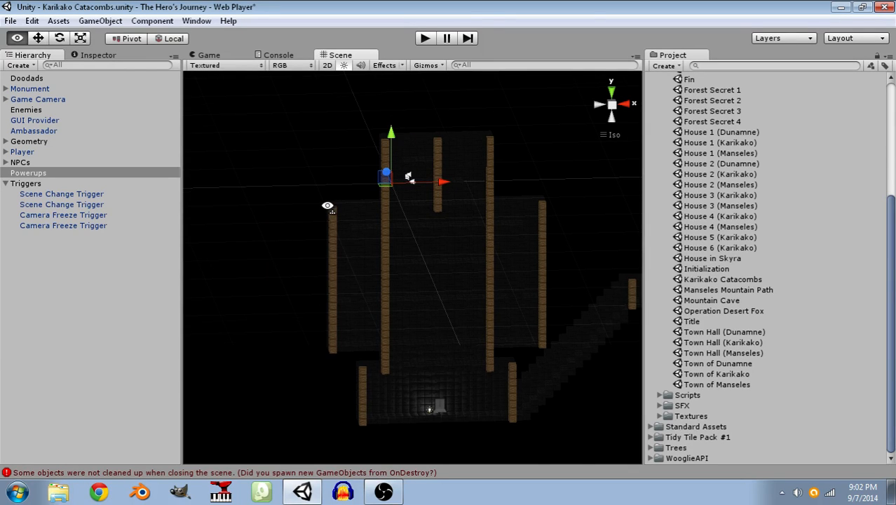
alt+drag(327, 204, 411, 245)
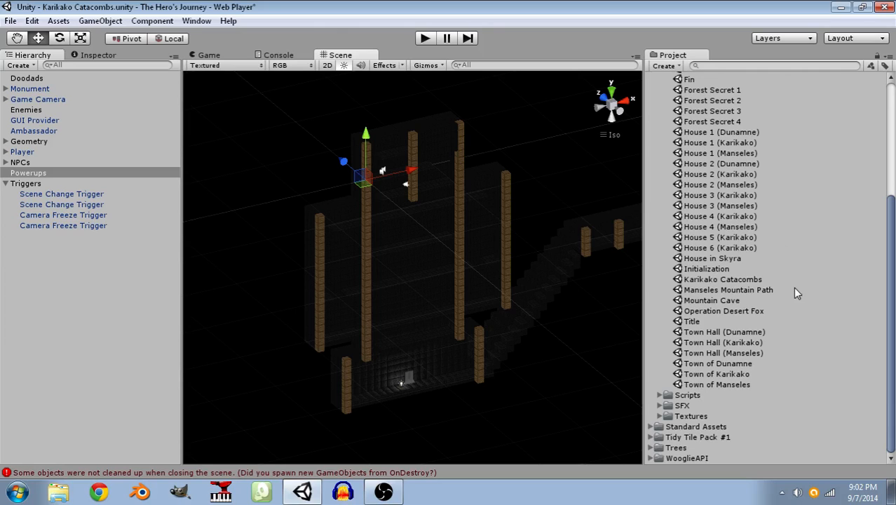
Collapse the Scenes folder and find the Flame Barrier (Horizontal) prefab among the Environmental prefabs.
scroll(701, 391, up, 5)
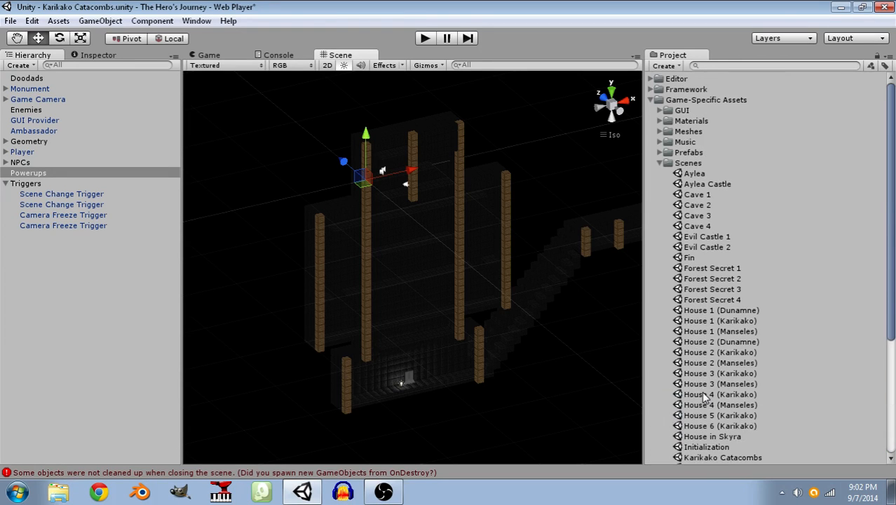
click(660, 162)
click(659, 152)
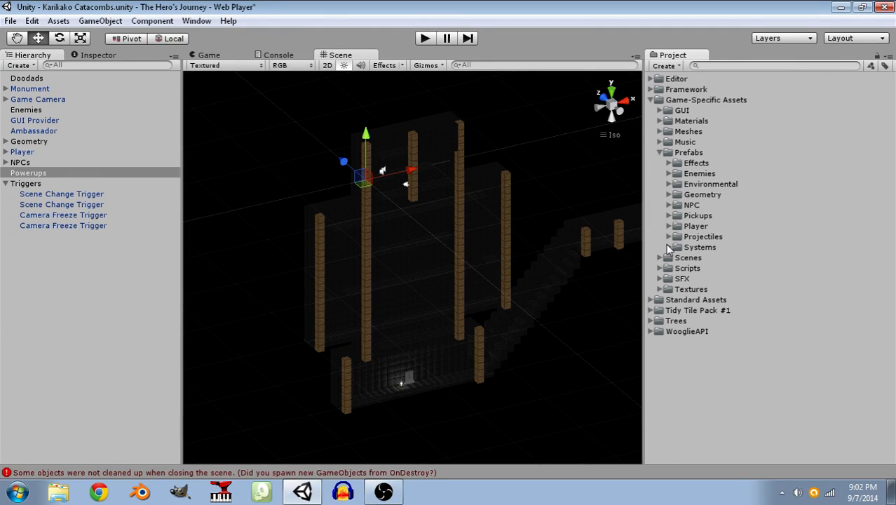
click(668, 184)
scroll(708, 241, down, 2)
scroll(707, 240, down, 5)
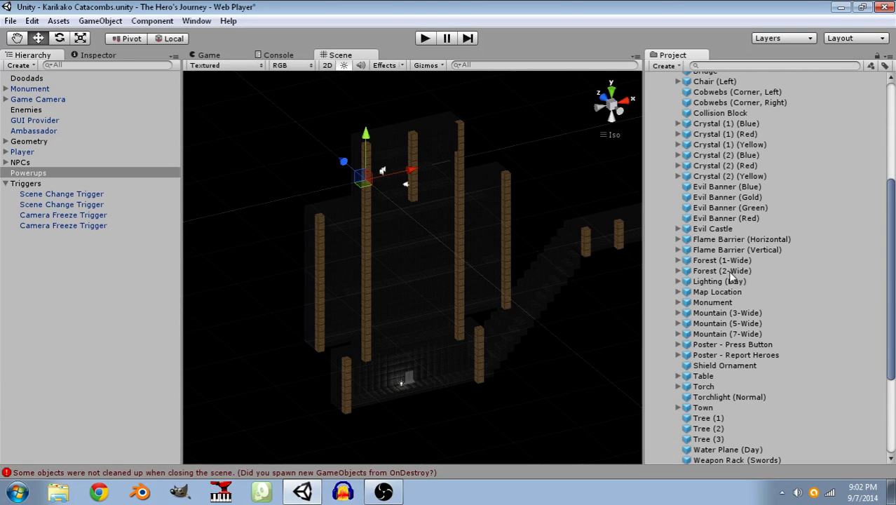
click(725, 242)
click(721, 251)
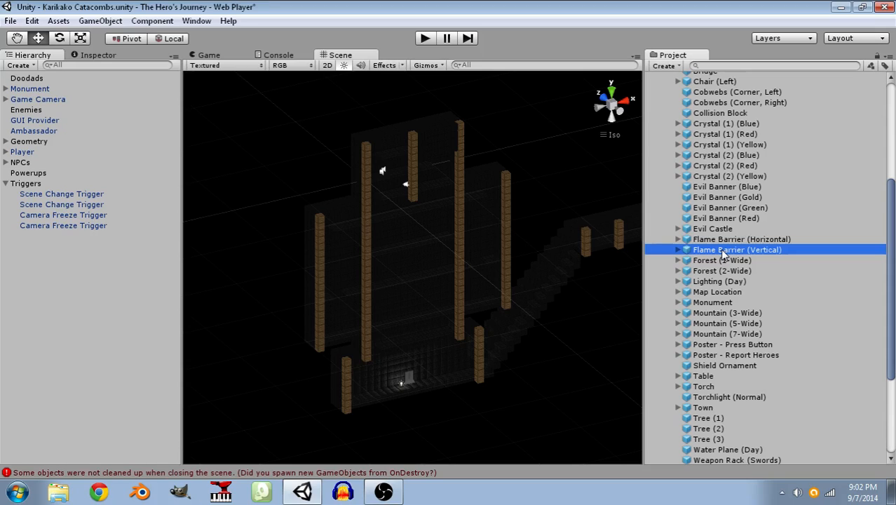
click(724, 240)
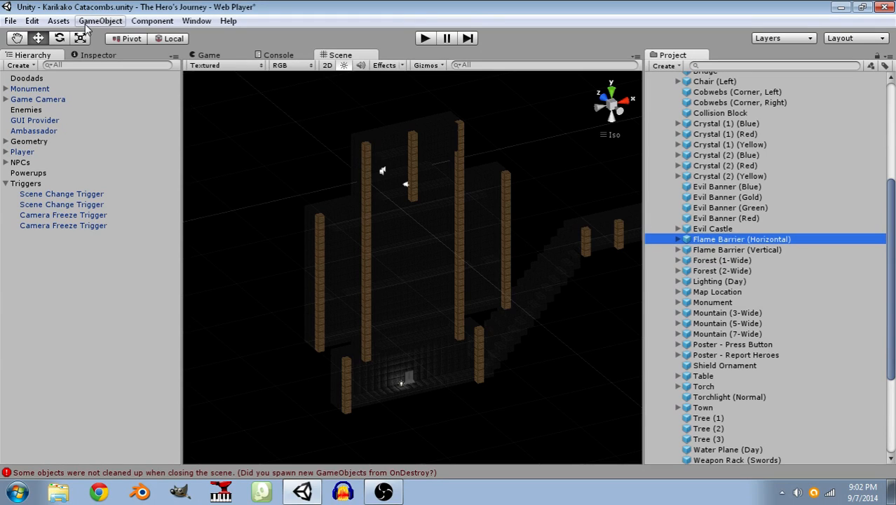
Create an empty game object in the scene and rename it Game Objects.
click(5, 88)
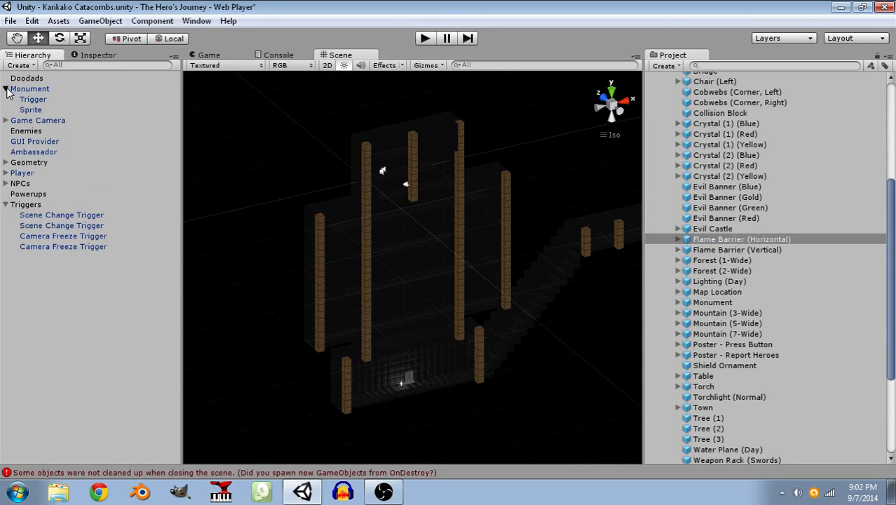
click(5, 88)
click(100, 21)
click(102, 34)
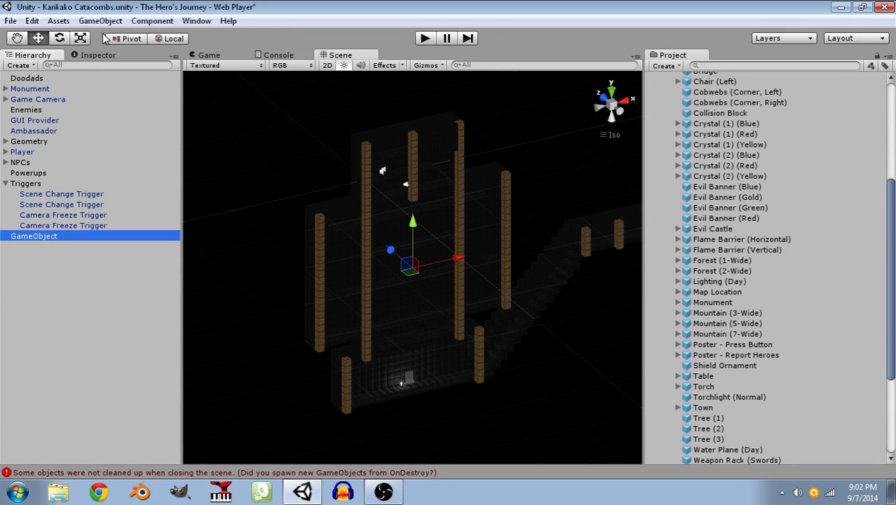
click(59, 237)
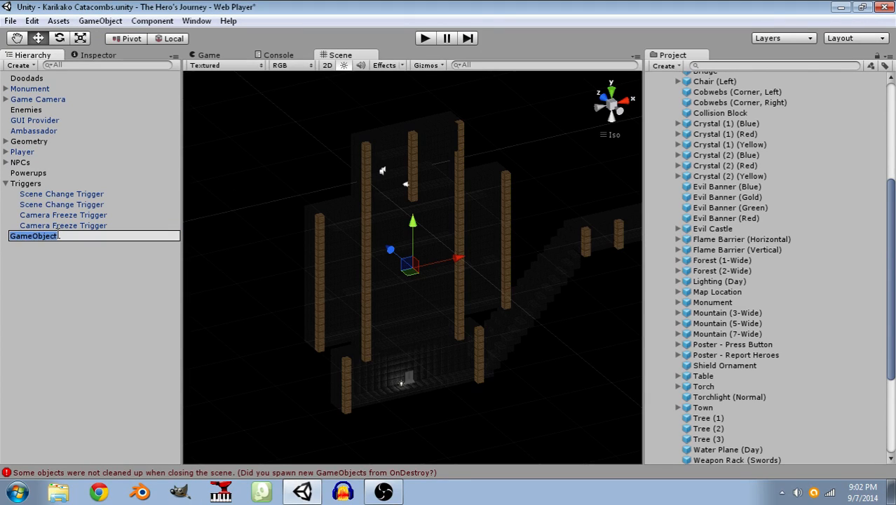
key(BackSpace)
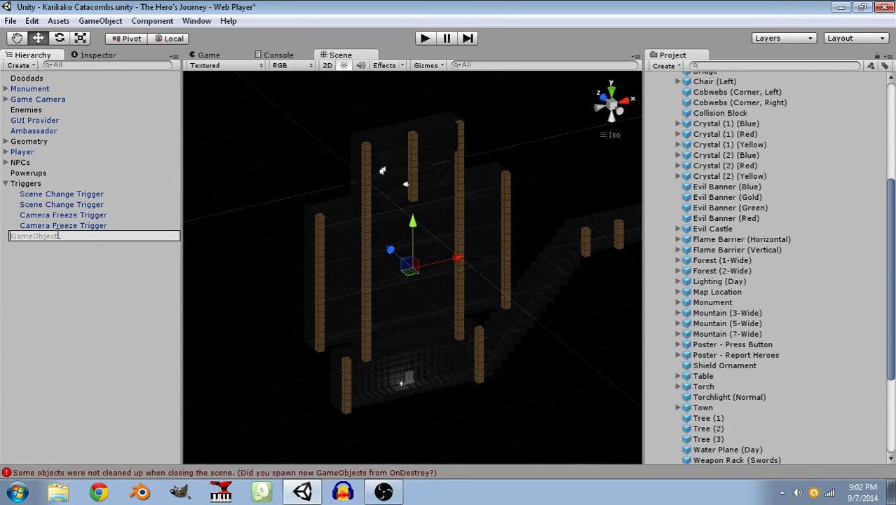
text(Game Object)
key(Return)
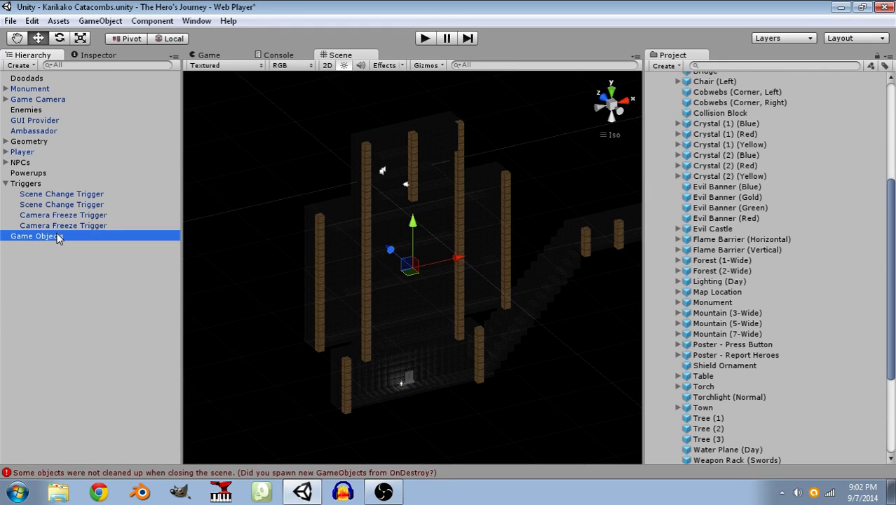
Set the Game Objects container's position to 0, 0, 0.
click(112, 55)
click(91, 102)
text(0)
key(Tab)
text(0)
key(Tab)
text(0)
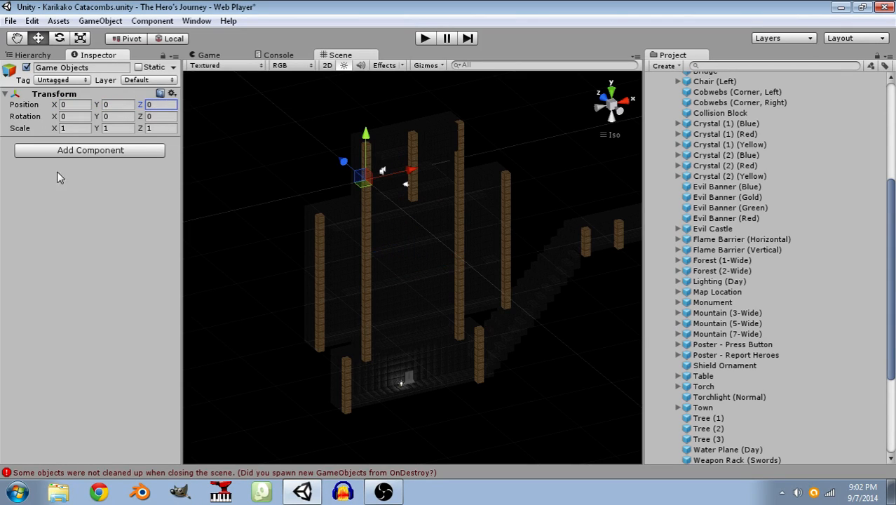
Add two Flame Barrier (Horizontal) prefabs as children of Game Objects.
click(34, 56)
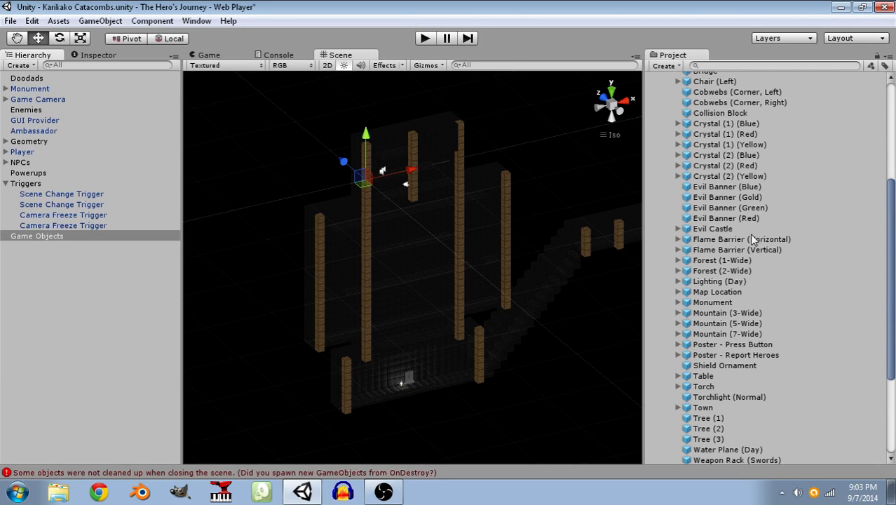
drag(691, 241, 42, 237)
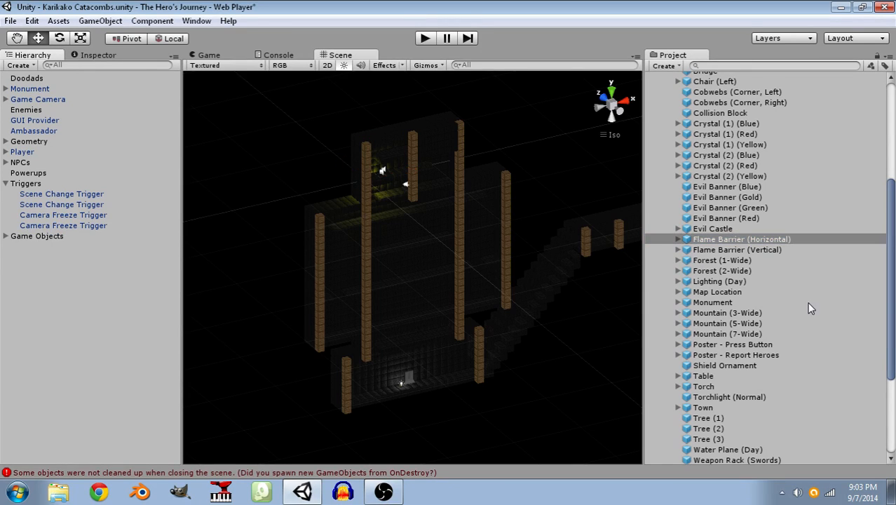
drag(691, 241, 21, 240)
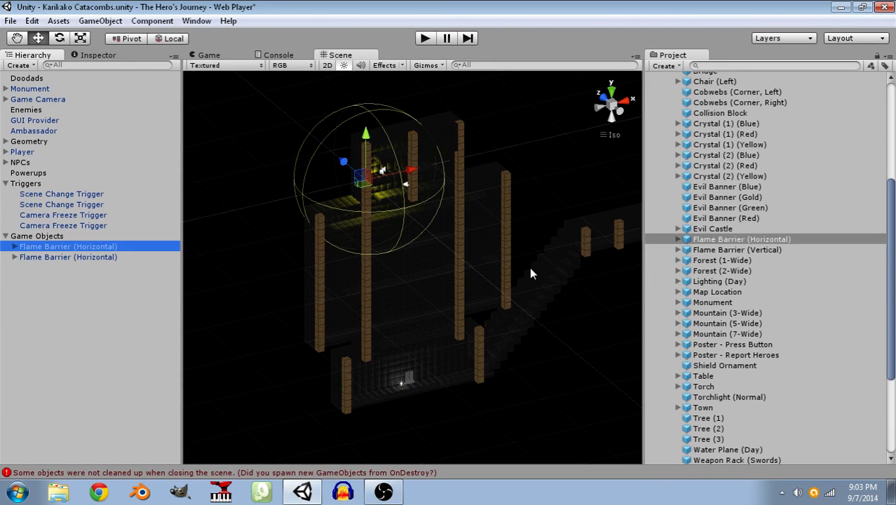
Move the first flame barrier down between the two left beams of the wide area, to X -5 and Y -16.
right_drag(529, 267, 410, 214)
middle_drag(455, 274, 447, 201)
middle_drag(423, 229, 446, 309)
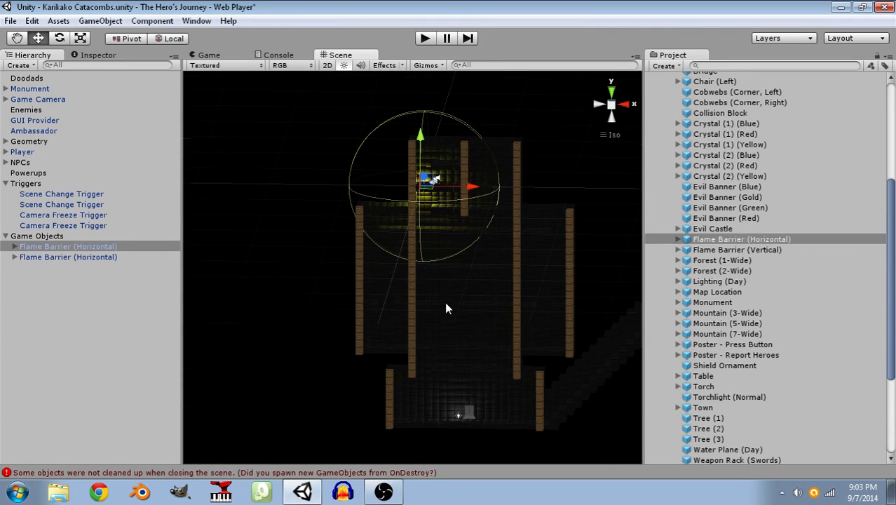
drag(425, 144, 423, 255)
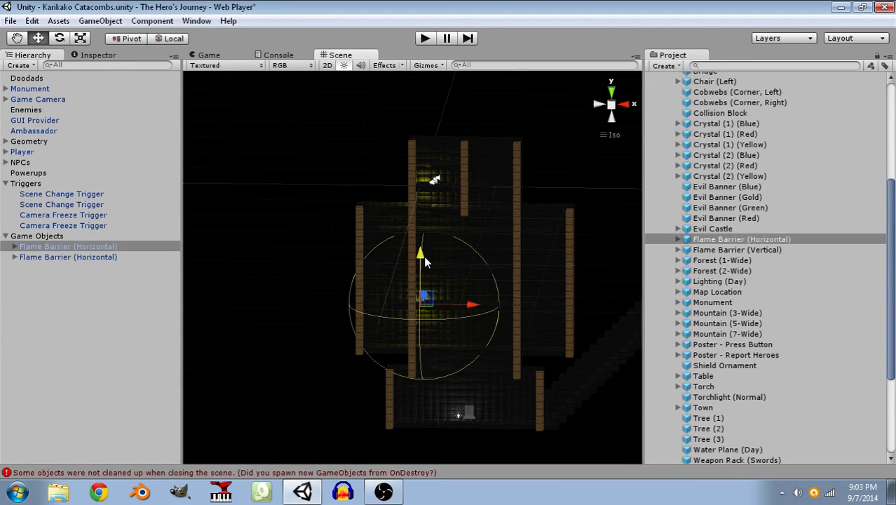
drag(470, 306, 432, 306)
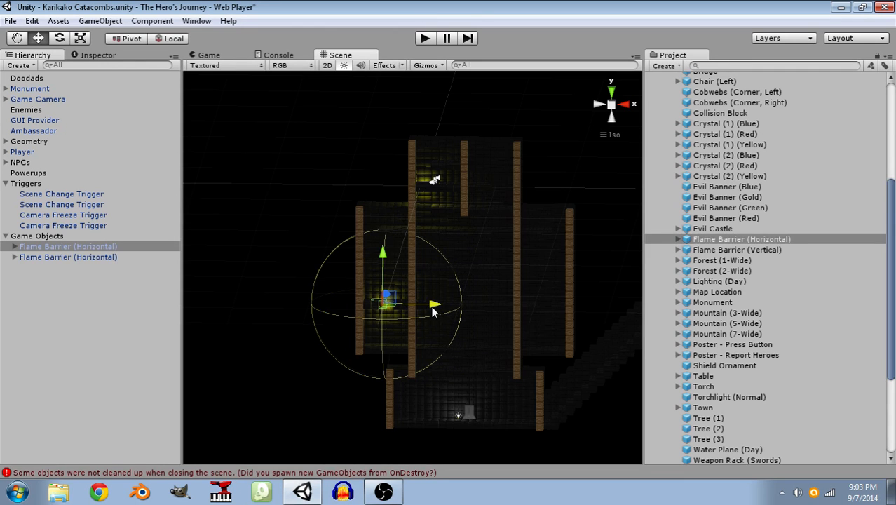
Set the first flame barrier's Z position to -0.5 and shift it along the X axis to X -4.
scroll(415, 382, up, 8)
middle_drag(415, 383, 436, 327)
scroll(453, 298, up, 8)
right_drag(451, 296, 497, 413)
middle_drag(514, 252, 549, 302)
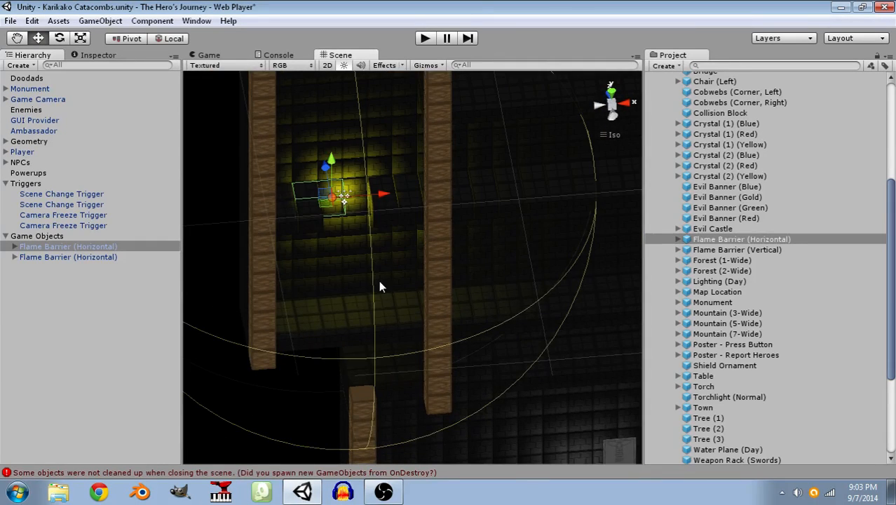
right_drag(379, 280, 420, 297)
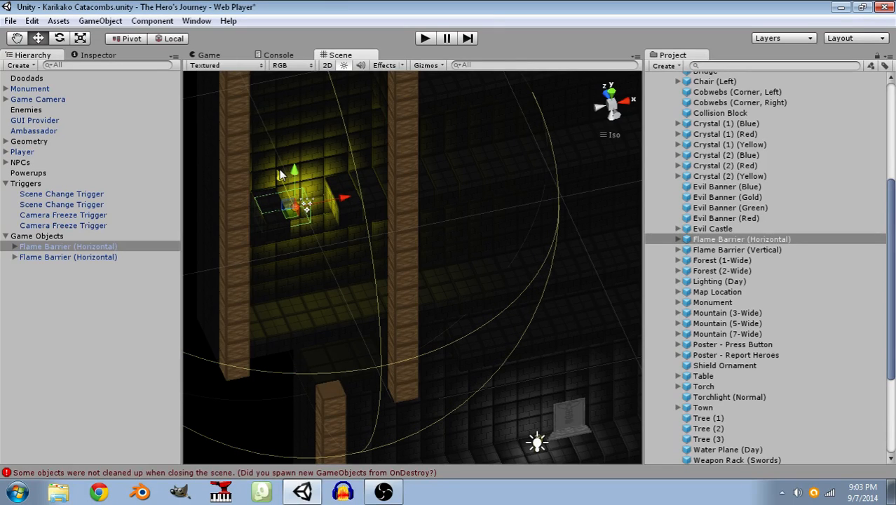
click(79, 56)
click(161, 118)
text(-0.5)
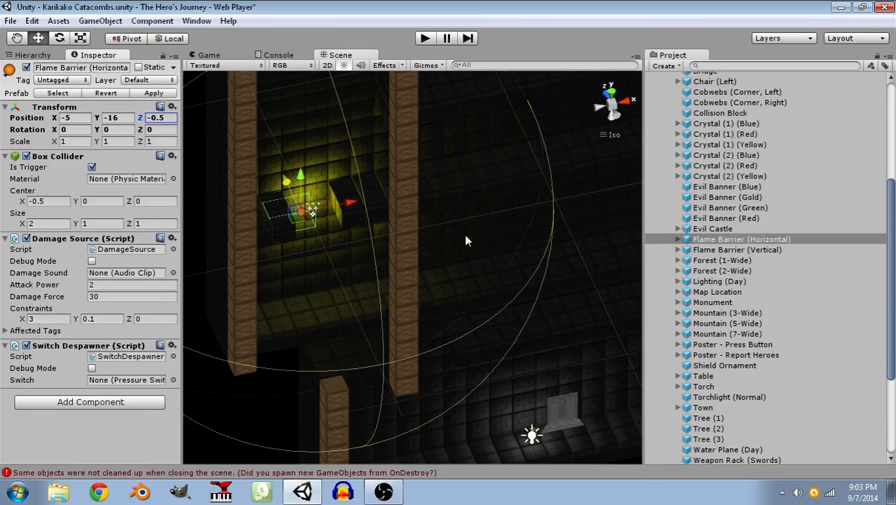
middle_drag(355, 212, 379, 342)
ctrl+drag(370, 330, 391, 332)
Set the second Flame Barrier (Horizontal)'s Z position to -0.5.
scroll(454, 273, down, 1)
middle_drag(455, 274, 466, 395)
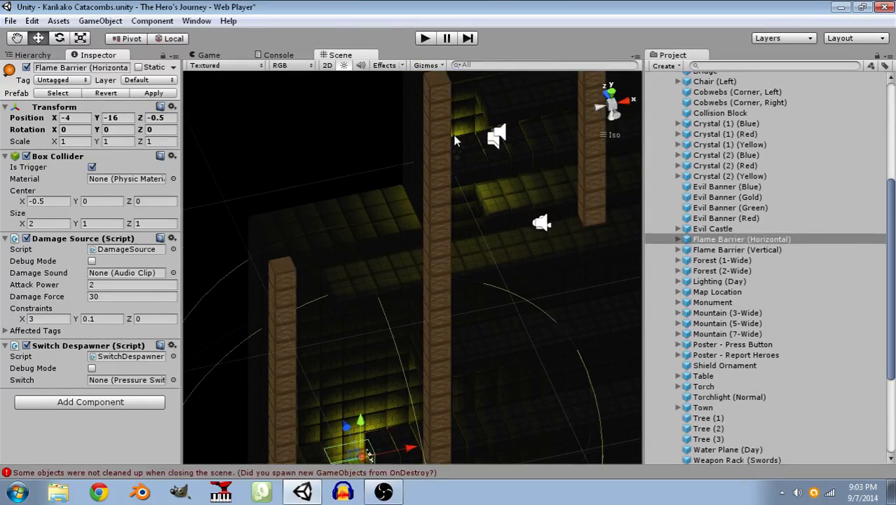
click(43, 58)
click(50, 257)
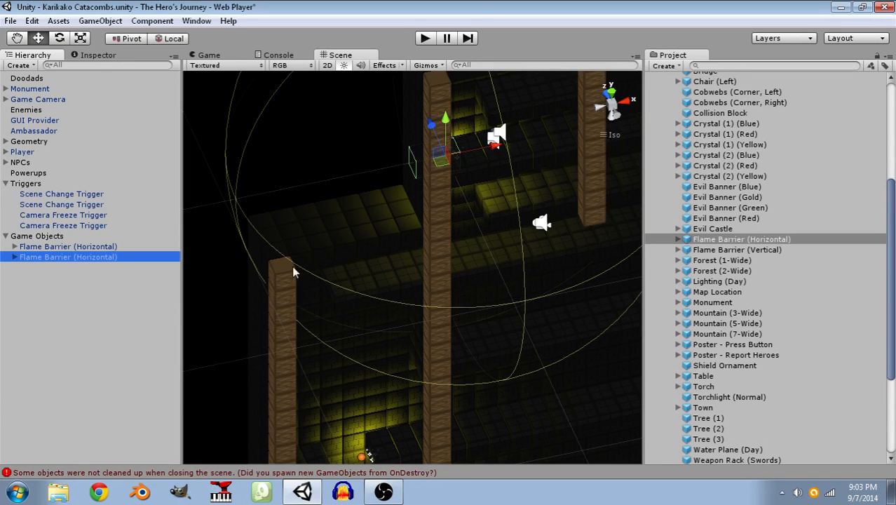
click(98, 55)
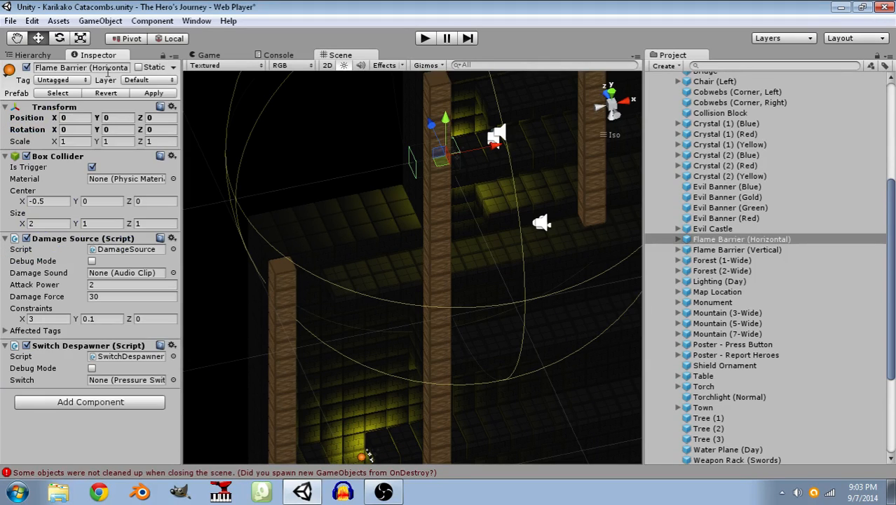
click(150, 118)
text(-0.5)
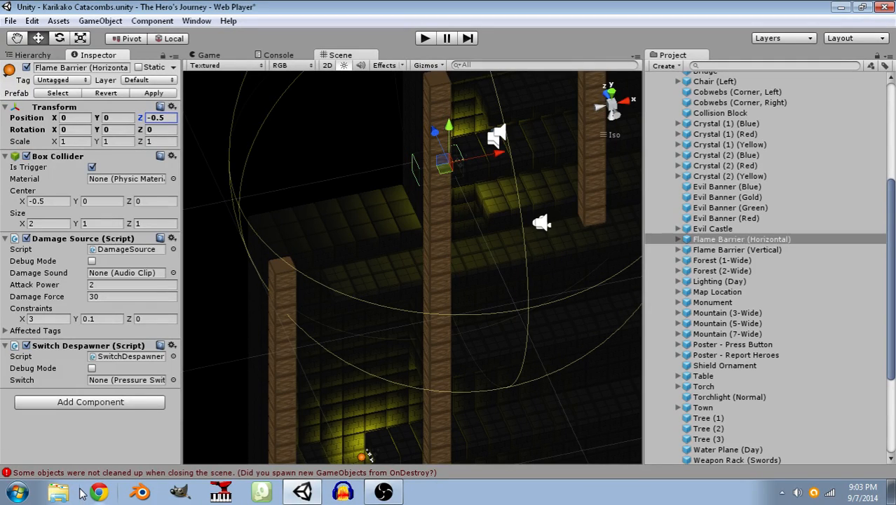
scroll(491, 448, down, 1)
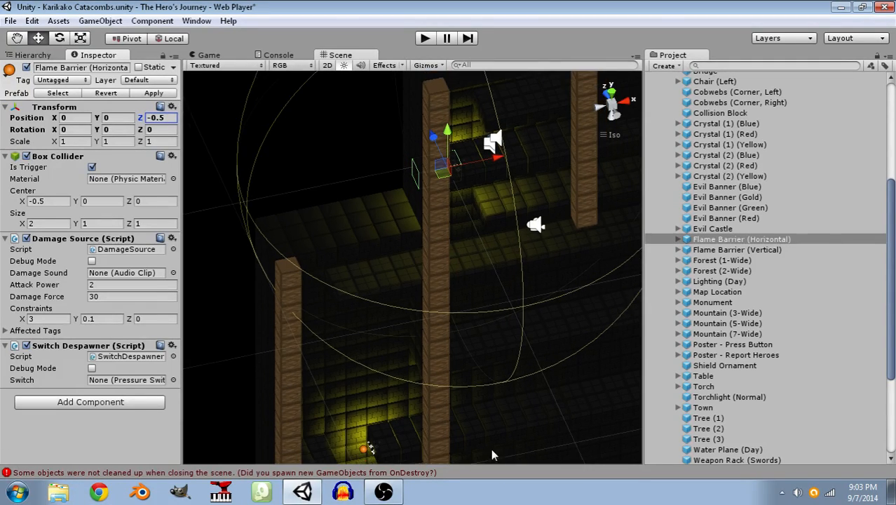
Move the second flame barrier down to the right side of the wide area, to X 17 and Y -16.
middle_drag(505, 435, 382, 322)
middle_drag(402, 260, 464, 355)
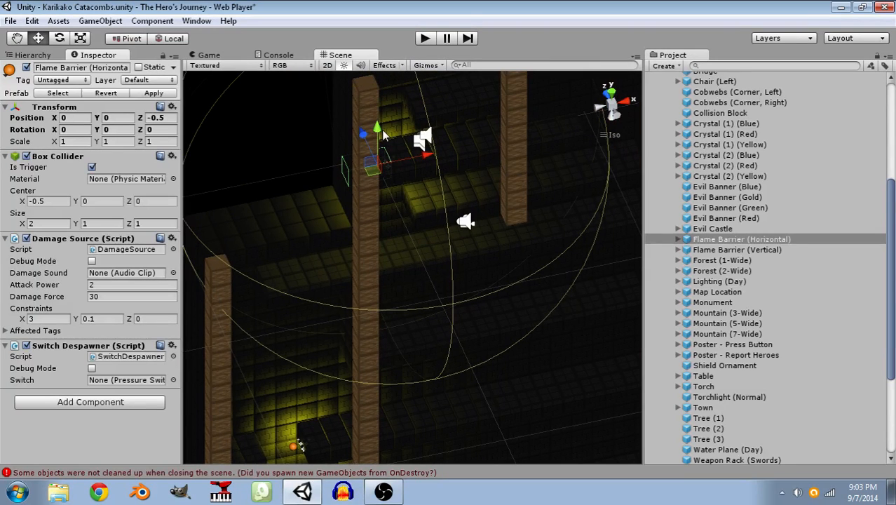
drag(377, 133, 575, 395)
middle_drag(575, 395, 437, 320)
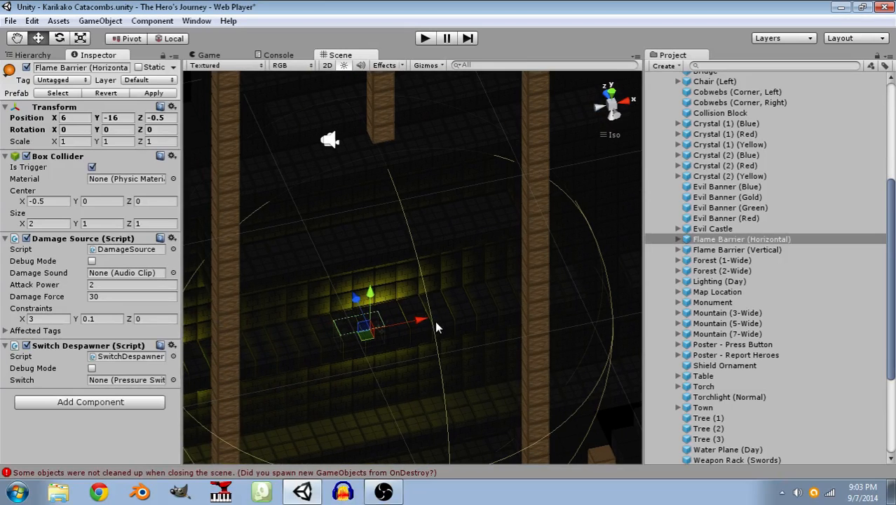
drag(424, 318, 537, 335)
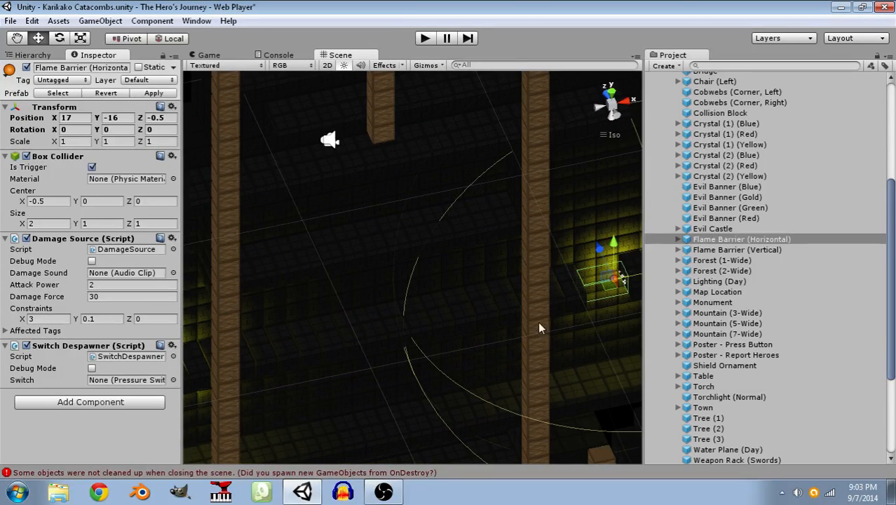
middle_drag(576, 304, 516, 319)
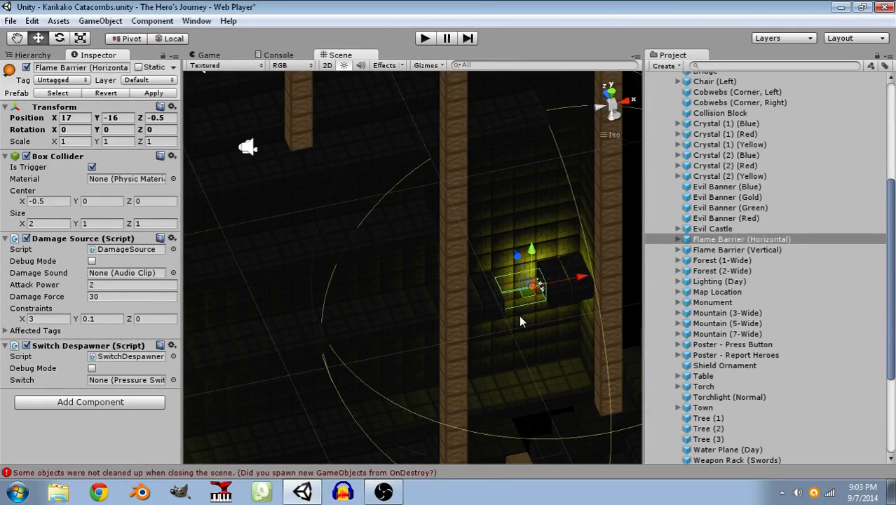
Set the second flame barrier's Z rotation to 180 and shift it along the X axis to X 16.
right_drag(539, 323, 556, 328)
middle_drag(423, 328, 476, 228)
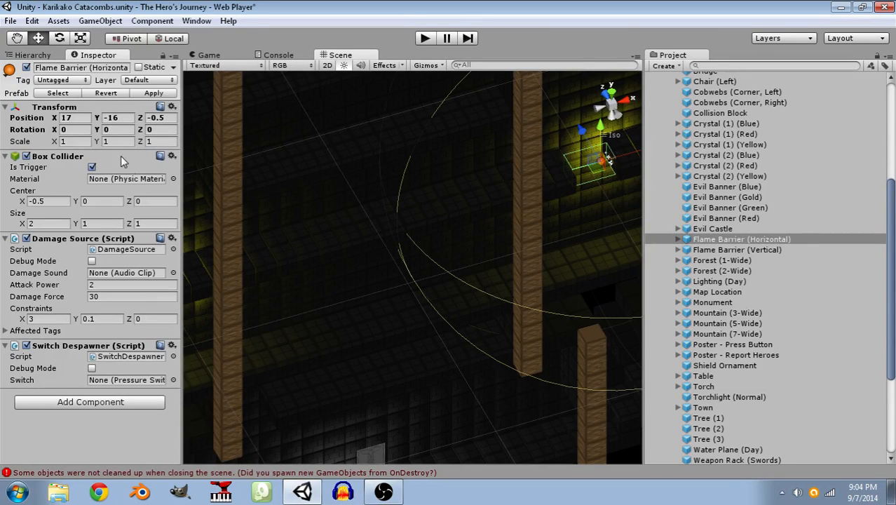
click(158, 129)
text(180)
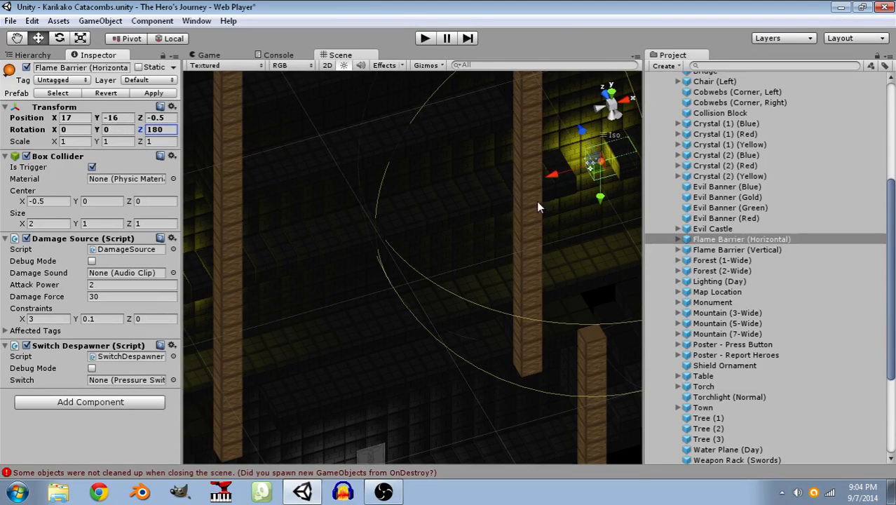
click(556, 177)
drag(556, 177, 519, 223)
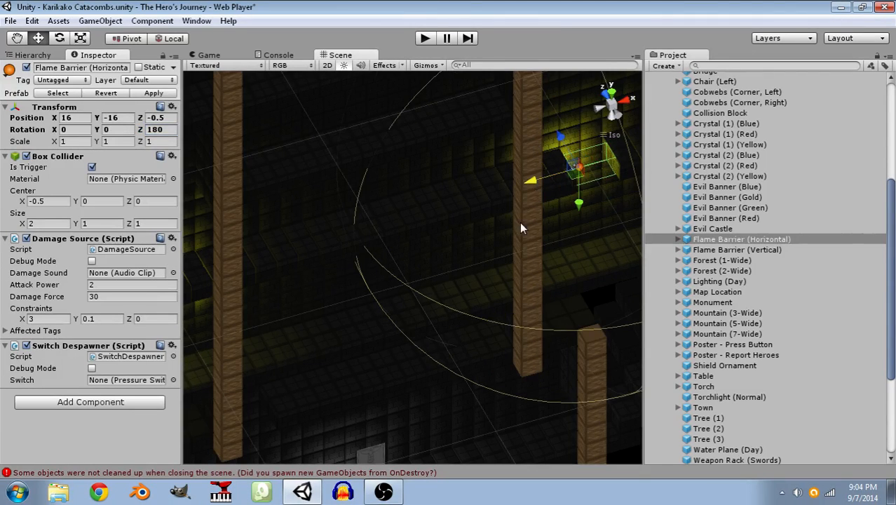
scroll(525, 245, down, 3)
click(516, 413)
alt+drag(595, 331, 494, 183)
Add the Local Teleporter prefab from the Systems folder as a child of Game Objects.
click(32, 54)
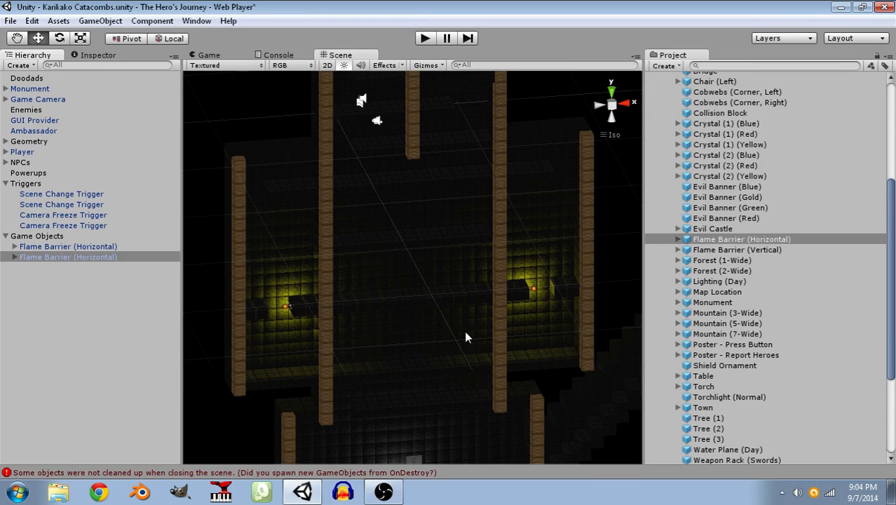
right_drag(405, 348, 410, 338)
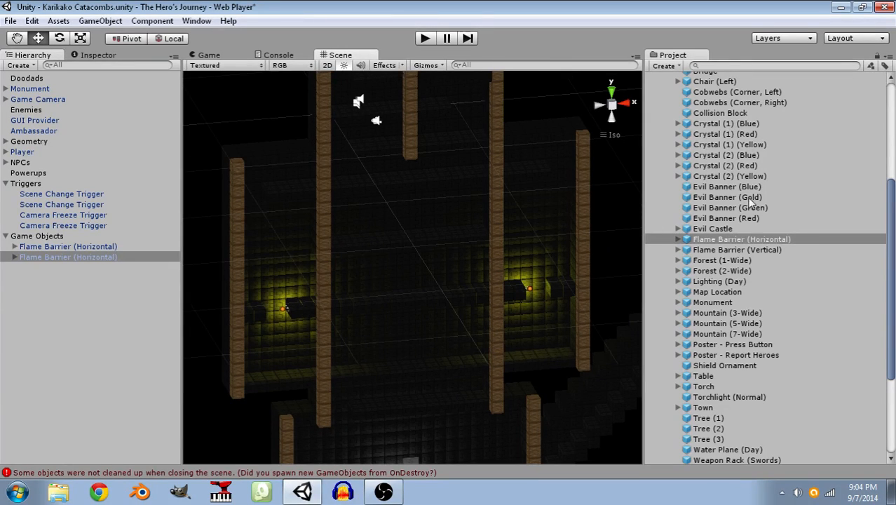
click(715, 127)
click(713, 135)
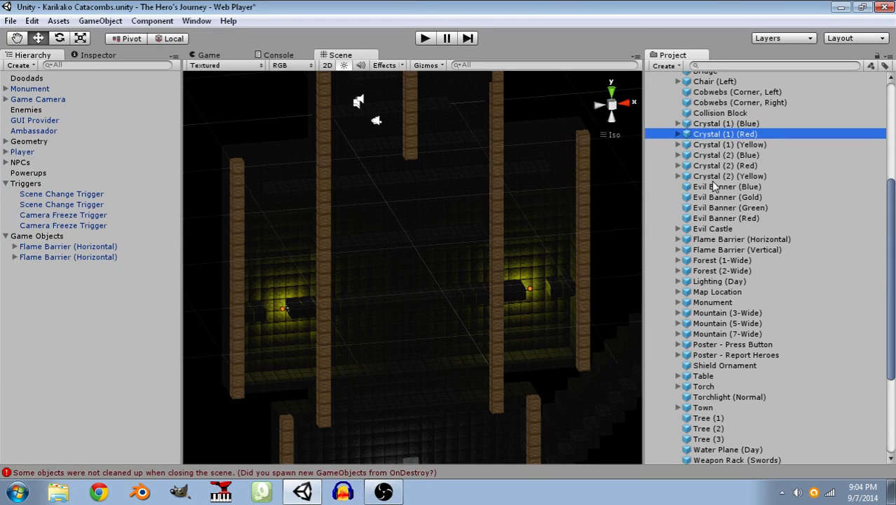
scroll(743, 288, down, 3)
scroll(745, 300, down, 3)
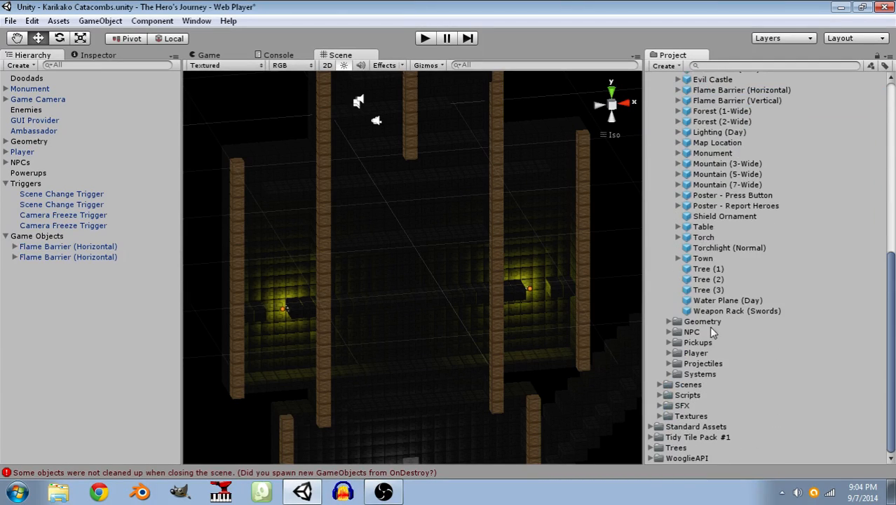
click(668, 374)
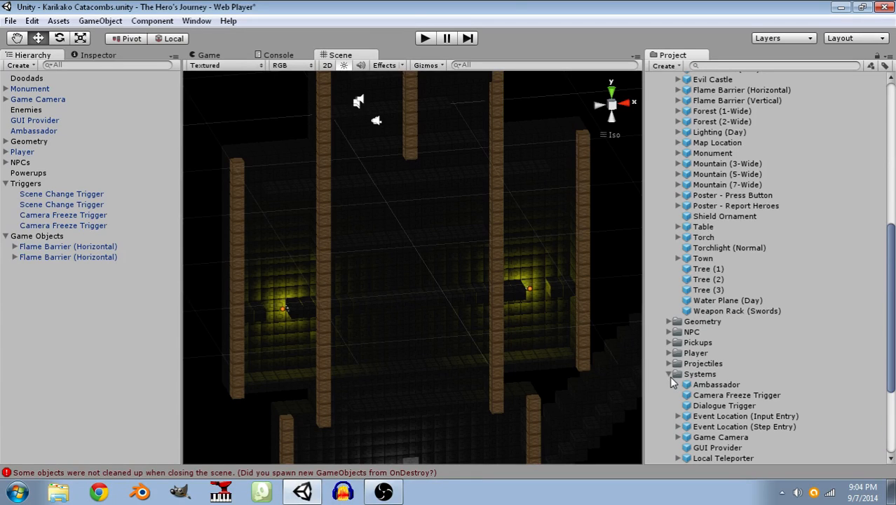
click(669, 374)
click(669, 374)
scroll(673, 380, down, 6)
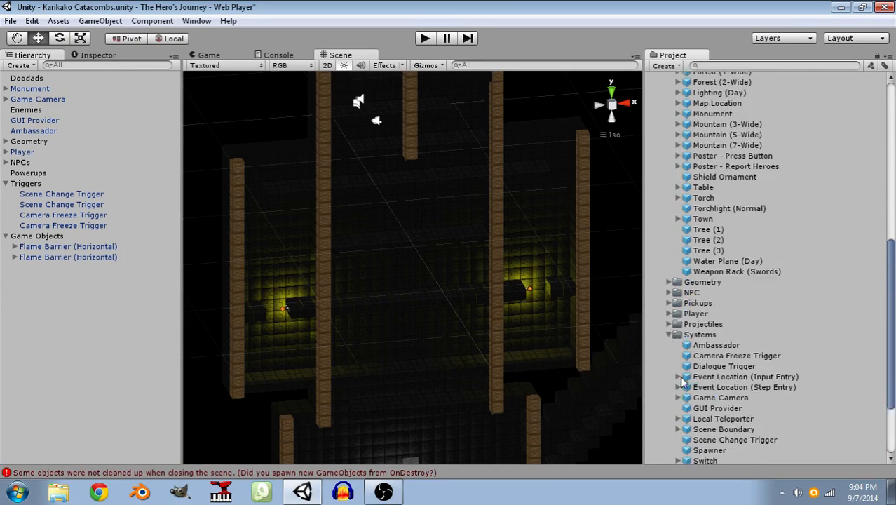
click(710, 311)
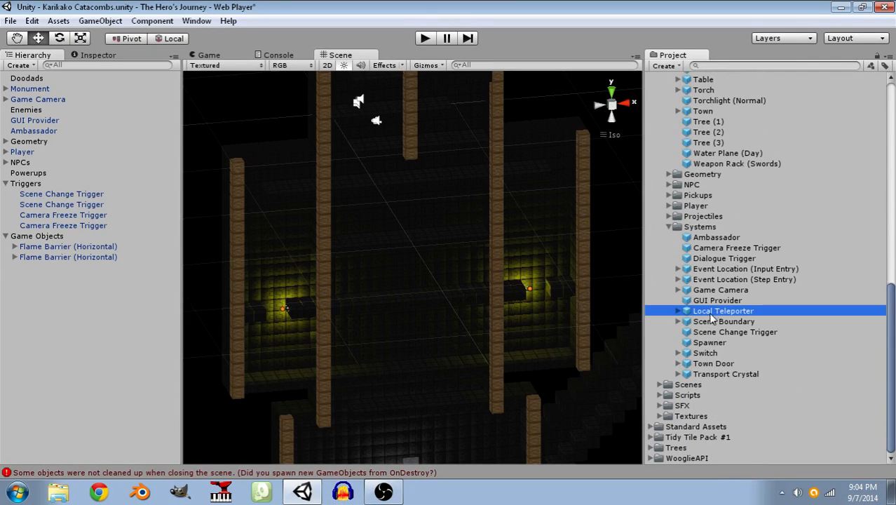
drag(681, 312, 43, 242)
click(43, 268)
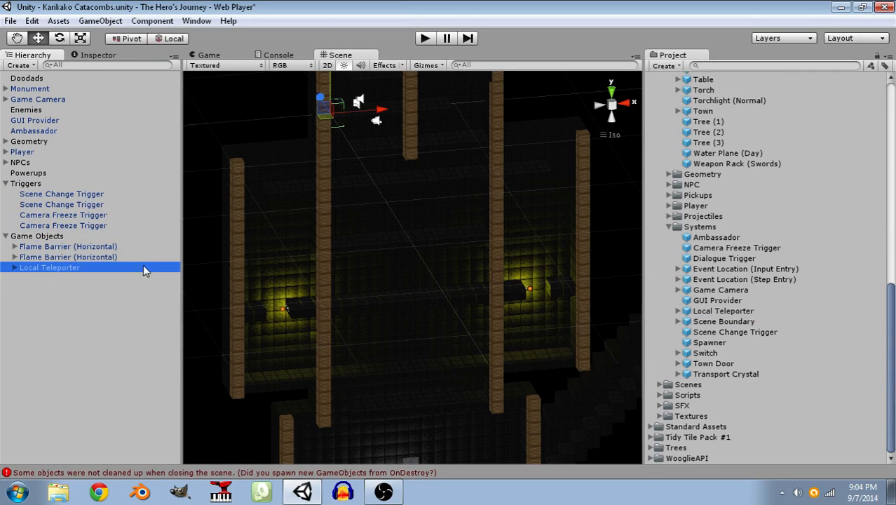
Move the Local Teleporter down to Y -14, just above the long platform between the flame barriers.
middle_drag(431, 235, 495, 332)
drag(443, 207, 422, 331)
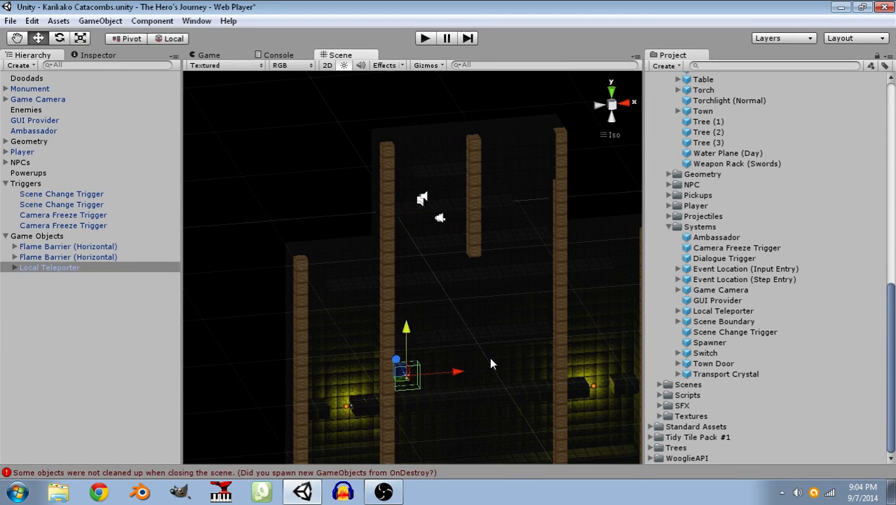
middle_drag(490, 359, 480, 185)
right_drag(527, 267, 446, 185)
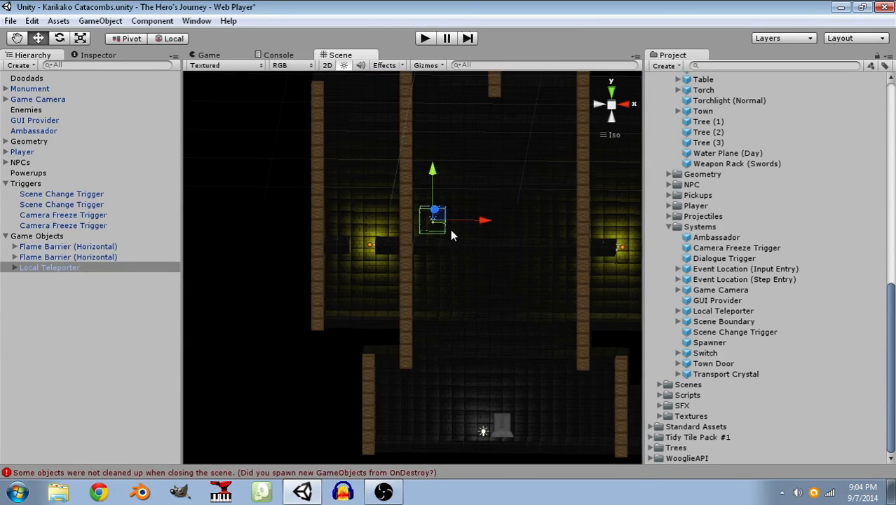
right_drag(460, 269, 440, 270)
scroll(485, 242, up, 12)
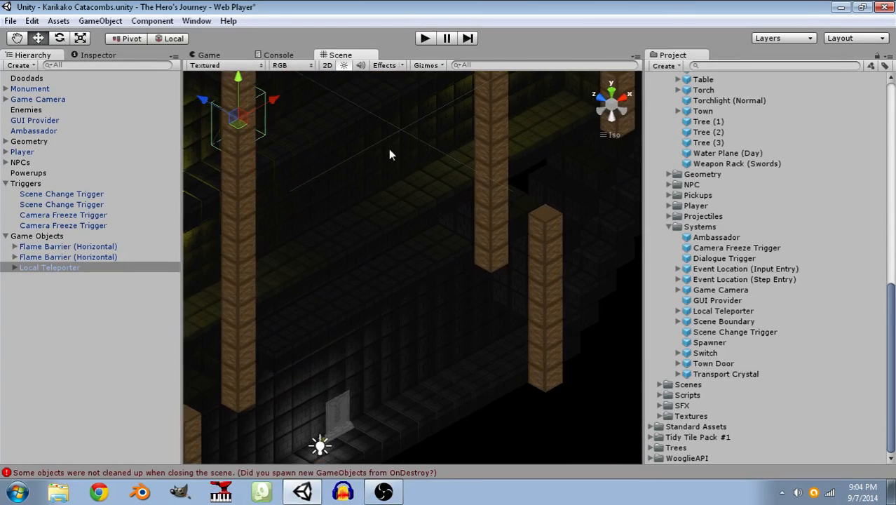
right_drag(470, 182, 512, 254)
scroll(506, 263, up, 2)
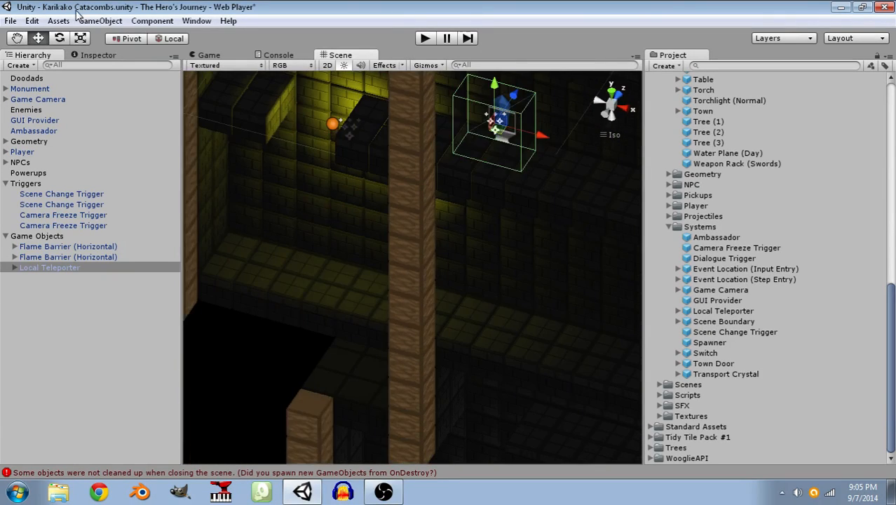
Set the Local Teleporter's Z position to -0.5 and its Y position to -14.5.
click(97, 55)
click(160, 118)
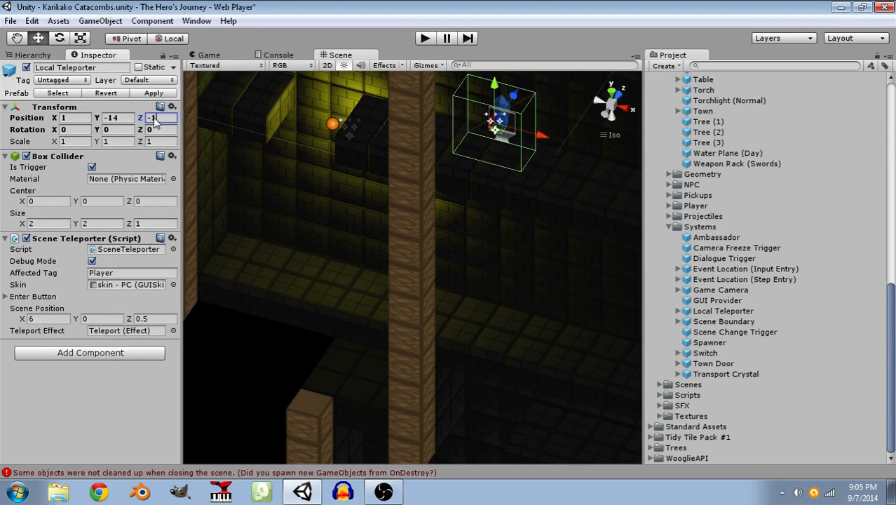
text(-0.5)
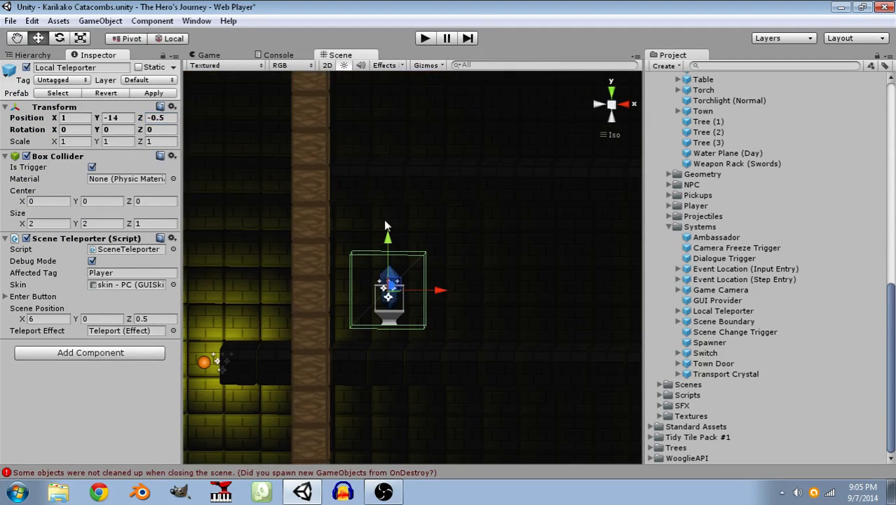
click(115, 118)
text(-14.5)
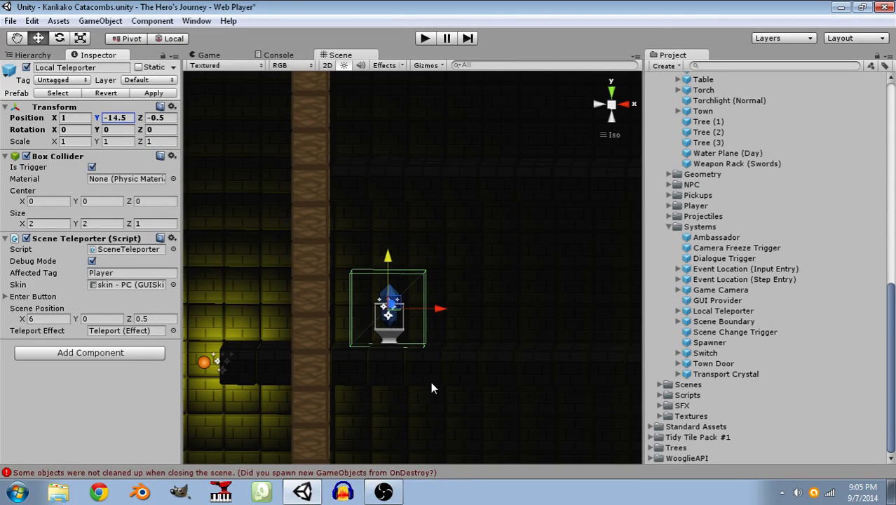
Raise the Local Teleporter to Y -9.5 on the next platform up and set its Z position to -1.
alt+drag(427, 356, 407, 48)
middle_drag(459, 180, 443, 263)
ctrl+drag(446, 174, 476, 190)
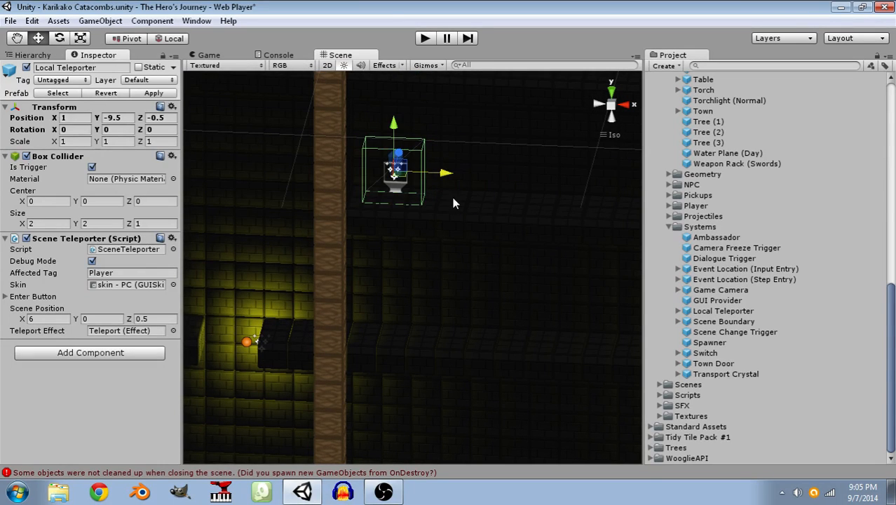
alt+drag(568, 264, 432, 249)
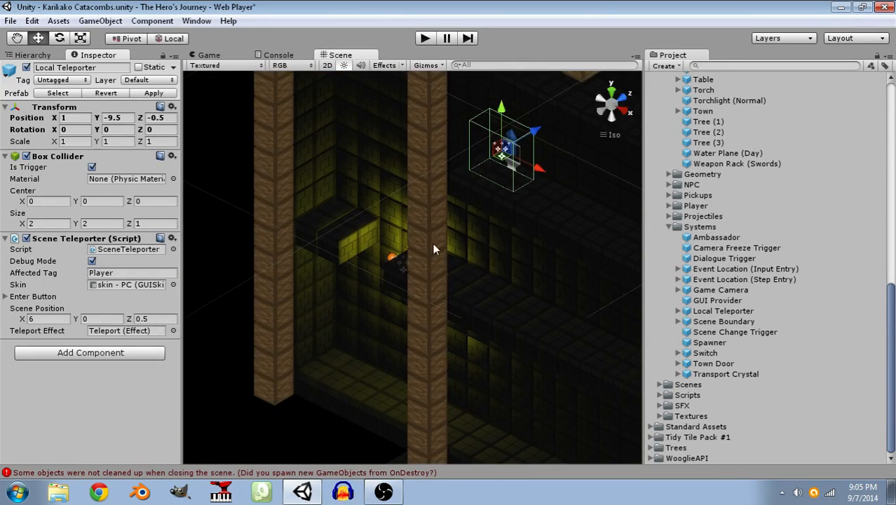
click(172, 118)
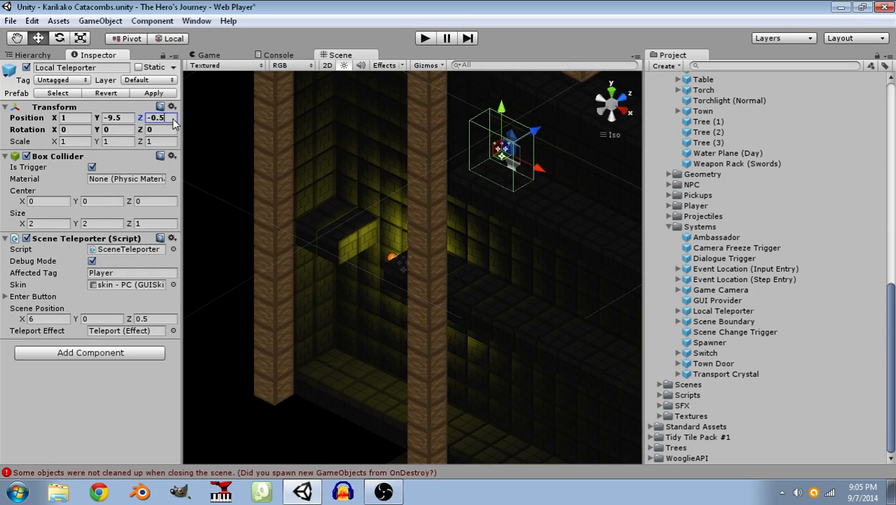
text(-1)
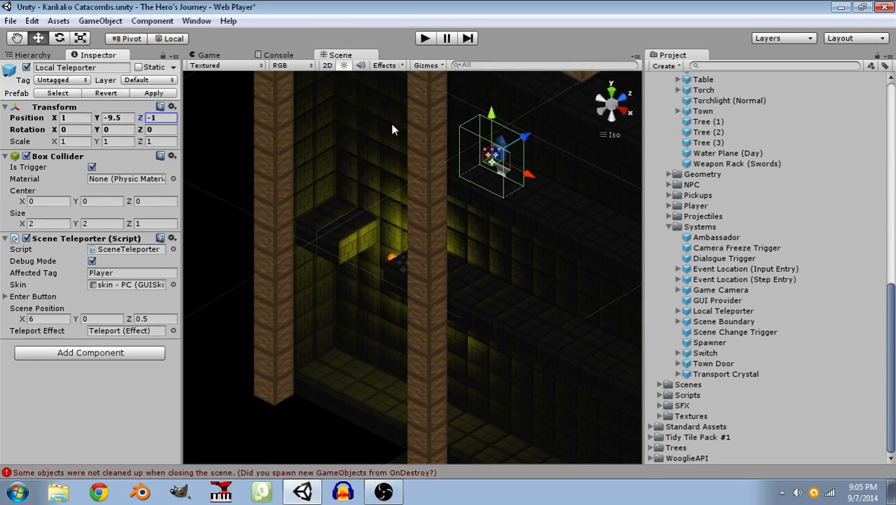
Move the Local Teleporter along the X axis to X 11, near the right beam.
mouse_move(524, 224)
alt+mouse_down()
mouse_move(415, 291)
mouse_move(400, 251)
mouse_move(530, 216)
alt+mouse_up()
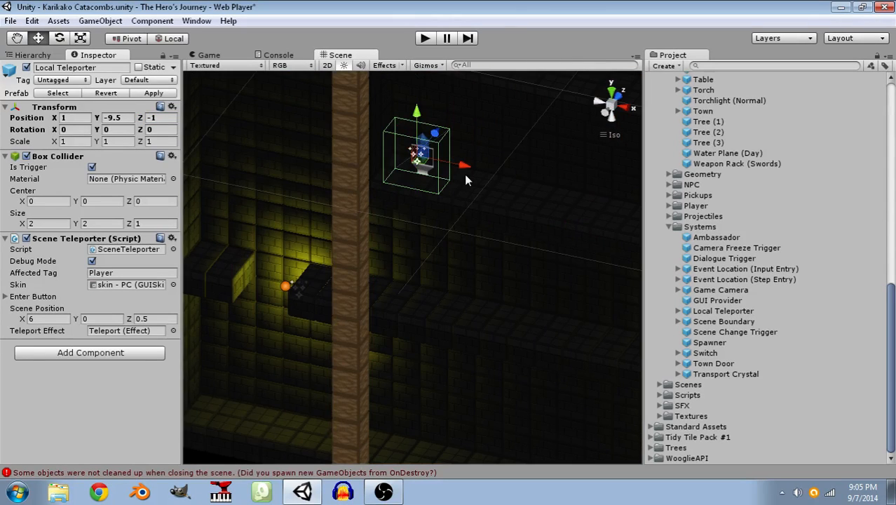
alt+drag(446, 235, 489, 210)
middle_drag(485, 271, 410, 258)
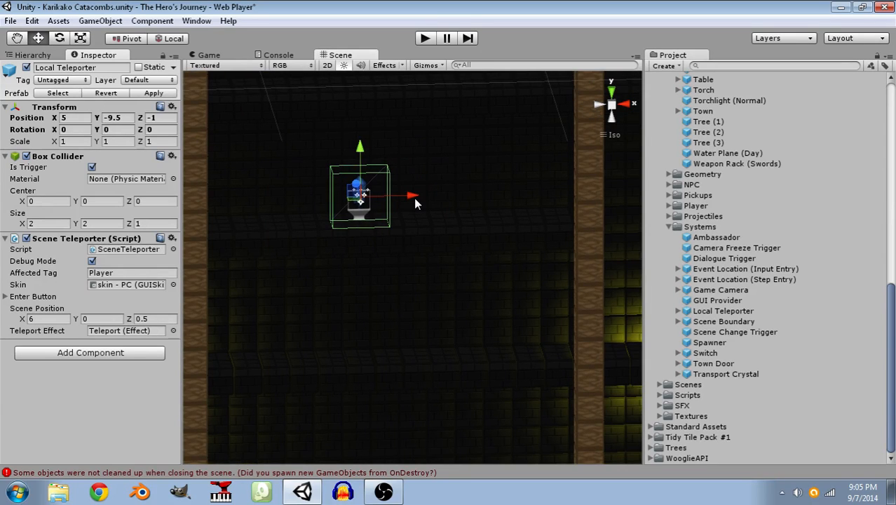
ctrl+drag(413, 197, 574, 198)
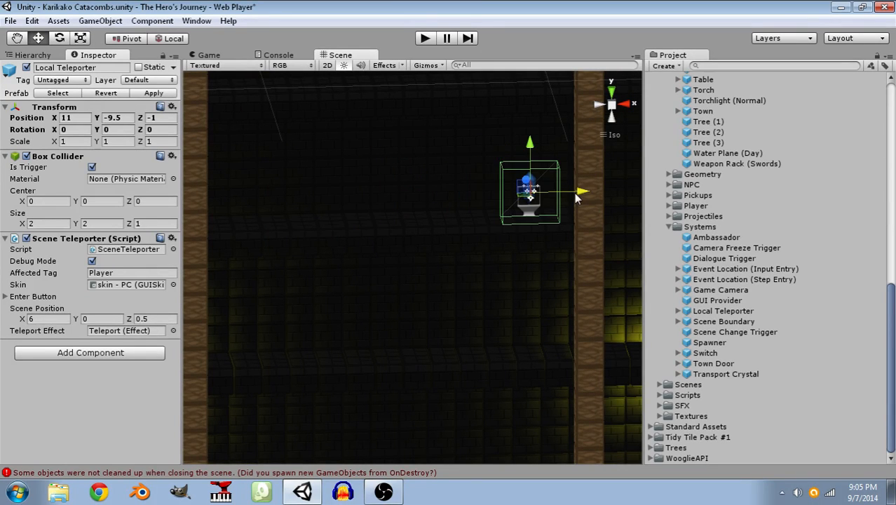
Rename the teleporter as Local Teleporter (To End).
click(123, 68)
click(122, 68)
text((To End)
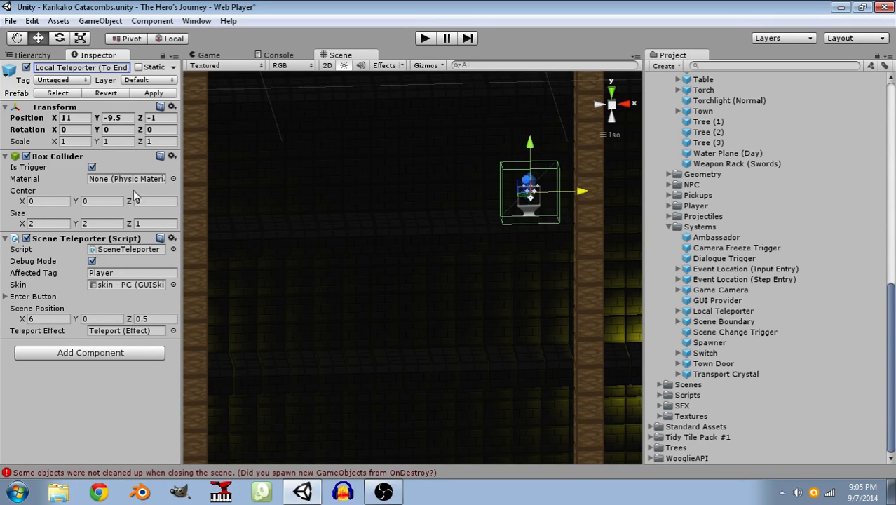
click(49, 55)
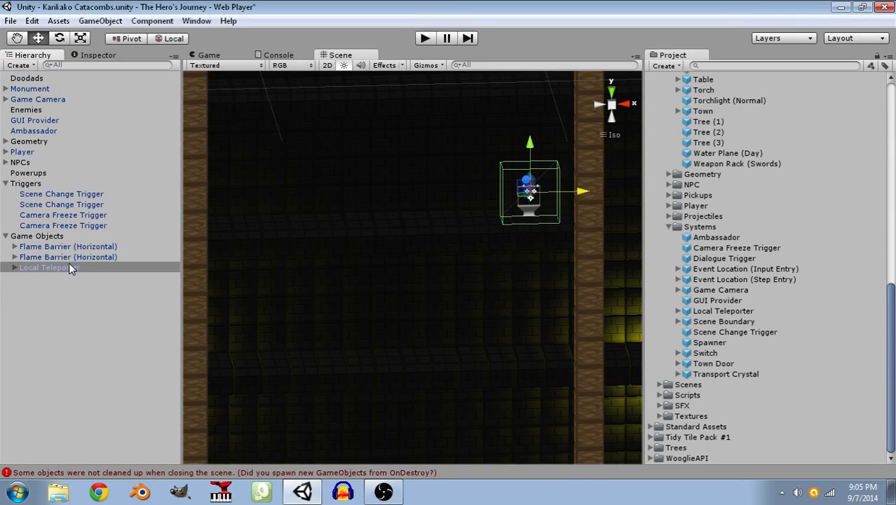
click(96, 56)
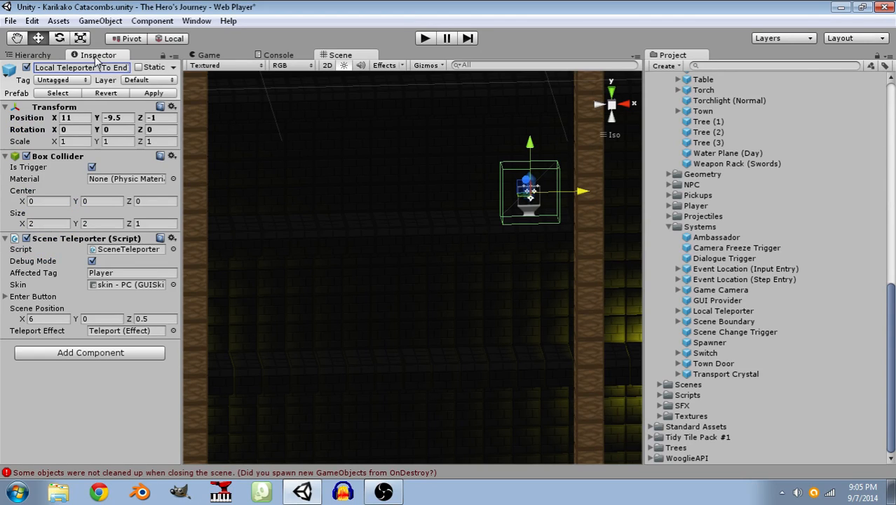
Remove the "(To End)" suffix from the teleporter's name.
drag(97, 67, 121, 77)
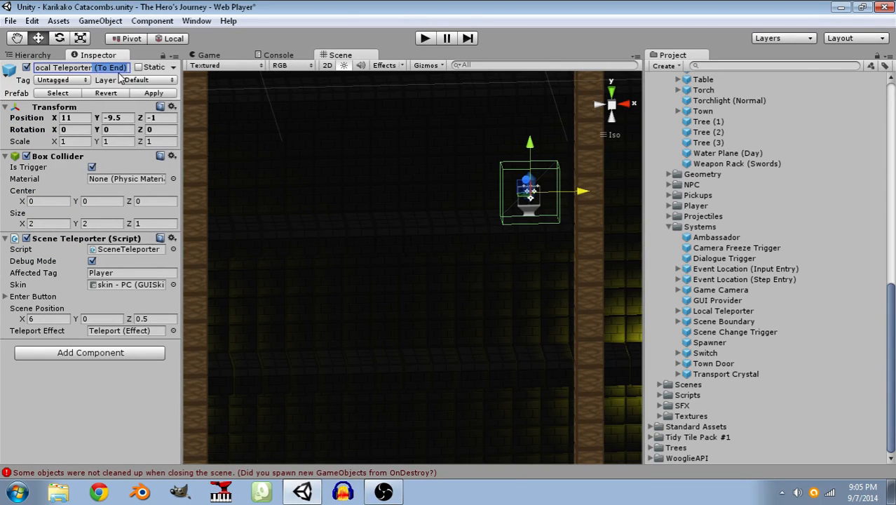
key(BackSpace)
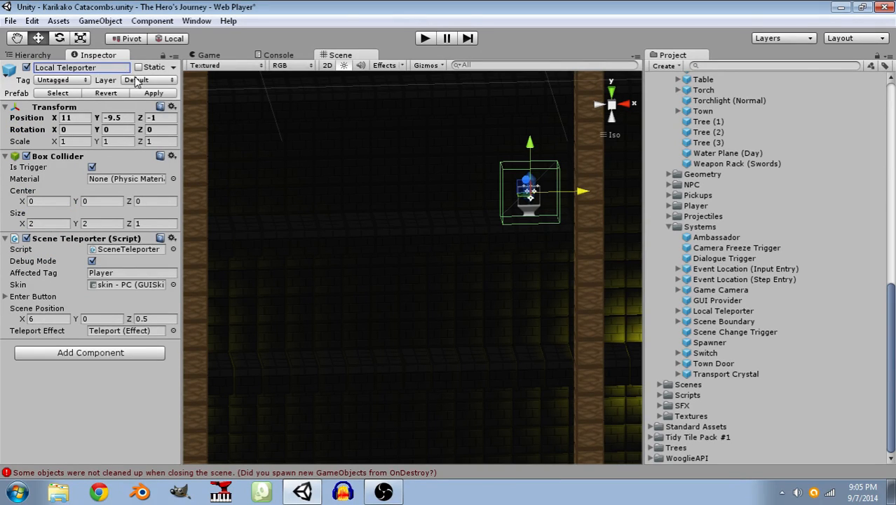
click(32, 55)
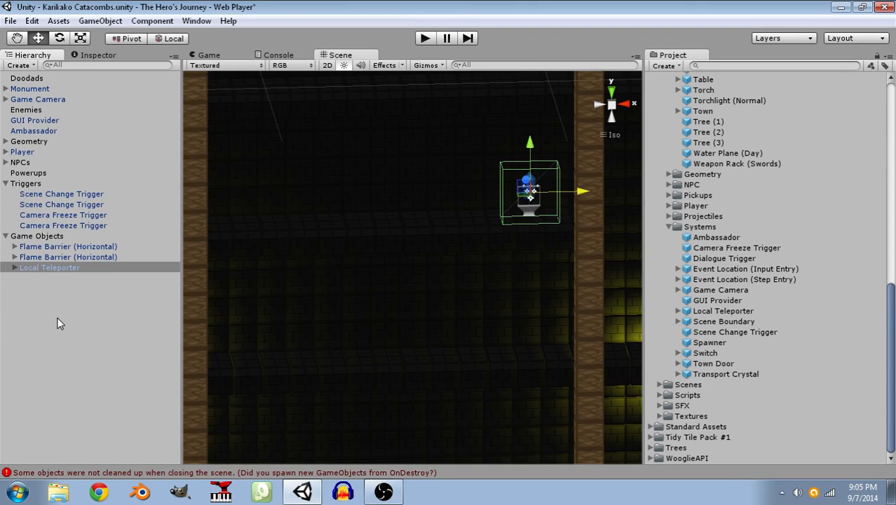
Rename the teleporter near the right beam as Local Teleporter (To End).
click(74, 267)
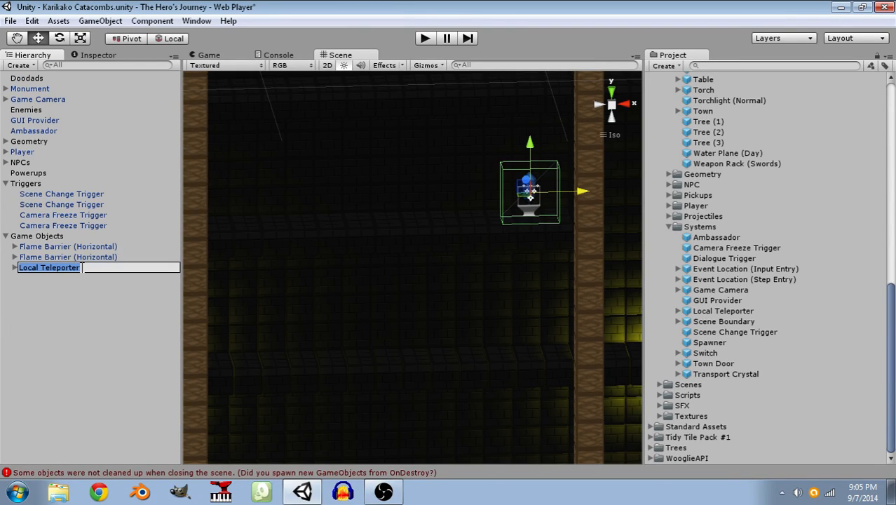
click(98, 268)
text(()
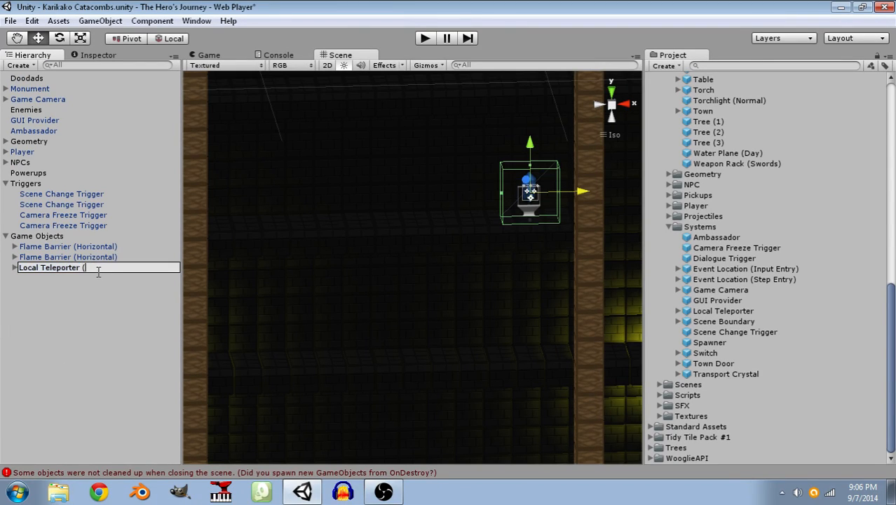
text(To End))
key(Return)
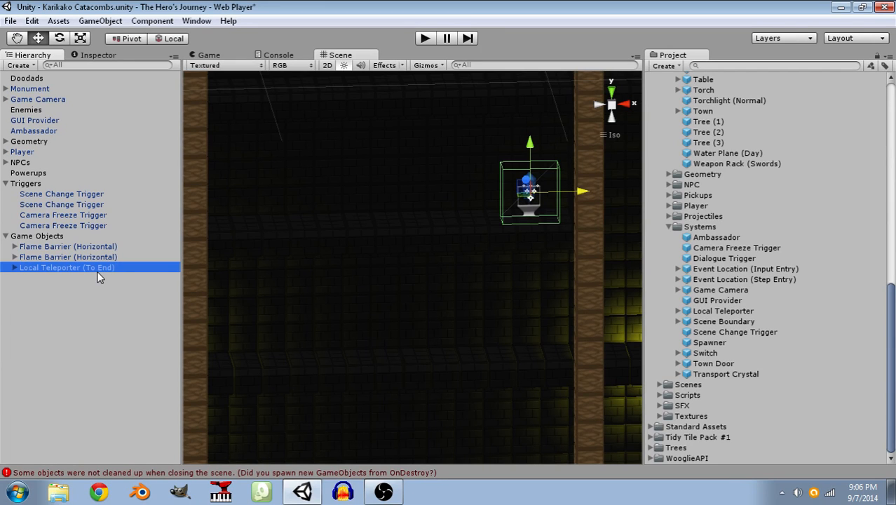
Duplicate Local Teleporter (To End) and move the copy to the platform below, midway between the two inner wood beams.
scroll(468, 333, down, 1)
middle_drag(468, 333, 452, 176)
scroll(477, 225, down, 6)
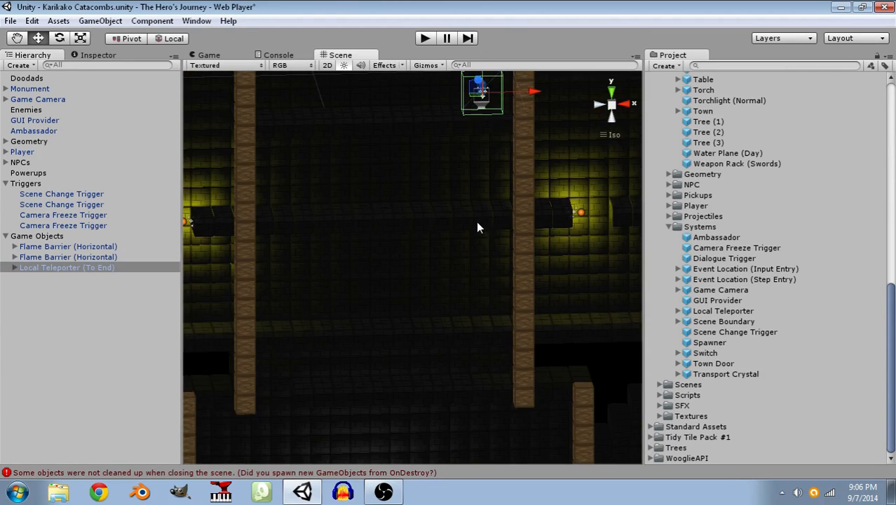
scroll(469, 222, down, 2)
alt+drag(462, 215, 436, 173)
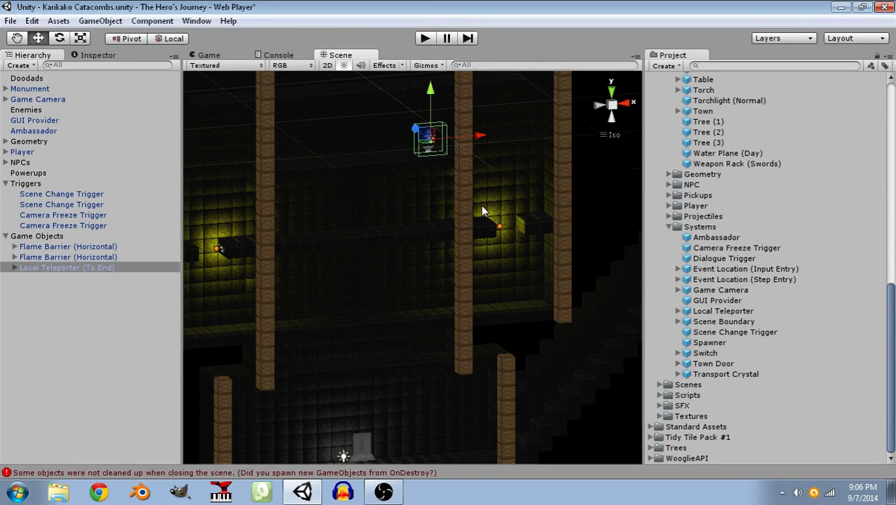
middle_drag(480, 205, 475, 290)
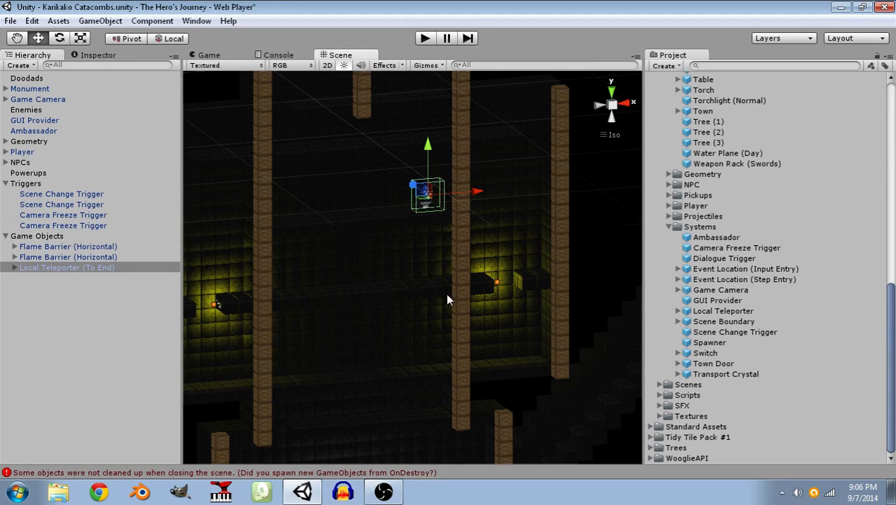
right_drag(503, 255, 460, 199)
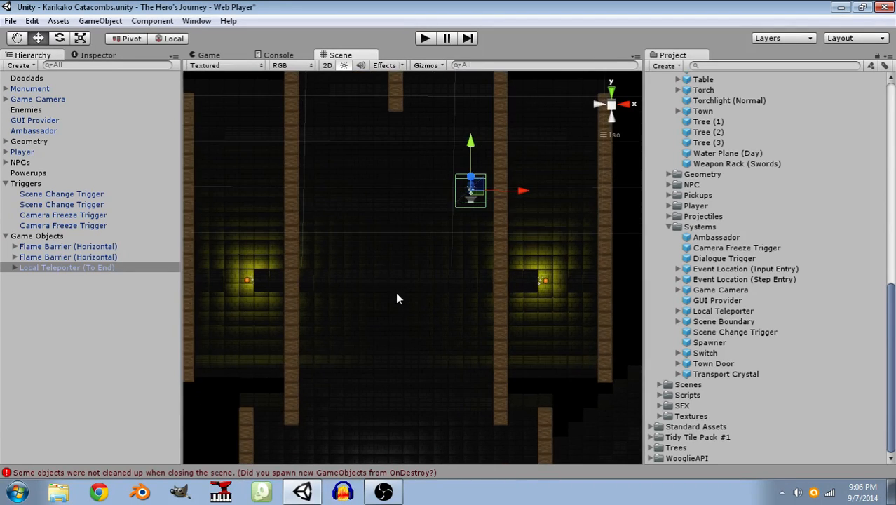
middle_drag(410, 265, 451, 283)
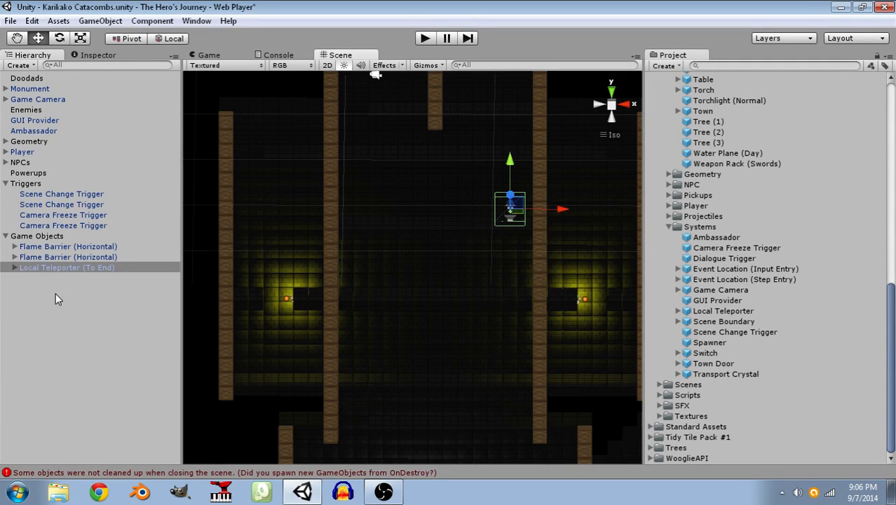
click(65, 267)
key(ctrl+d)
drag(508, 172, 510, 242)
drag(558, 288, 484, 290)
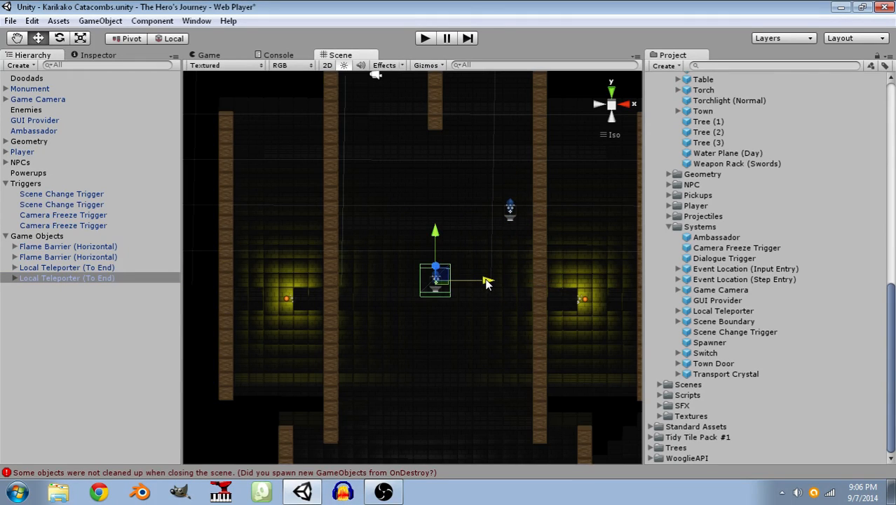
Duplicate the lower teleporter twice, placing one copy on each side to form an evenly spaced row of three.
key(ctrl+d)
drag(485, 282, 529, 283)
key(ctrl+d)
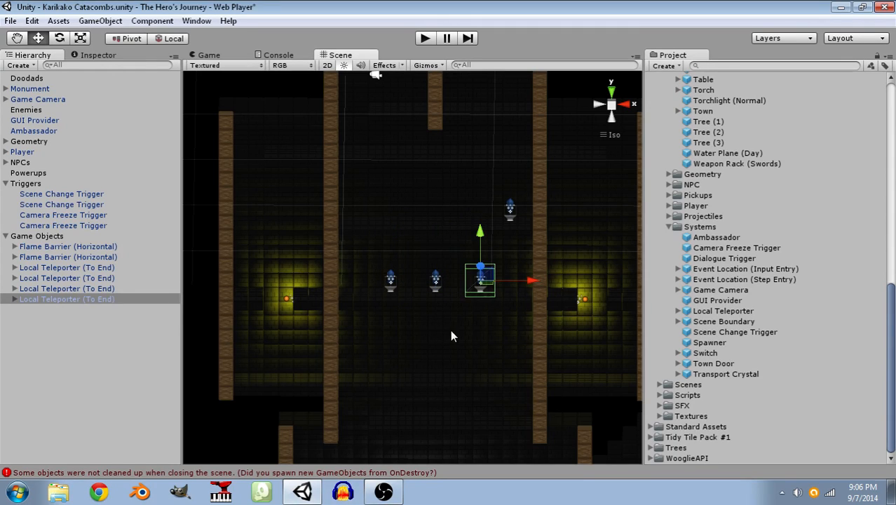
click(452, 335)
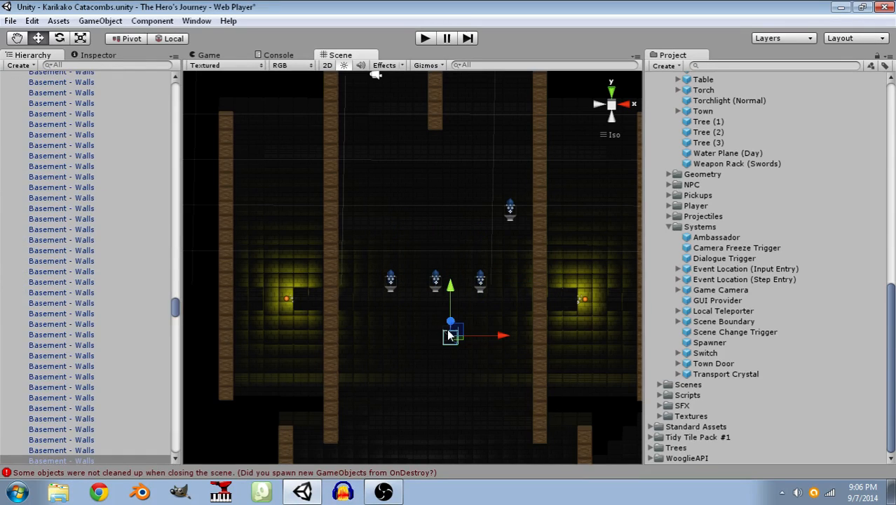
click(197, 399)
Collapse the Wood Beams and Walls groups under Geometry so the Game Objects entries can be reached.
right_drag(414, 378, 463, 281)
scroll(747, 253, up, 8)
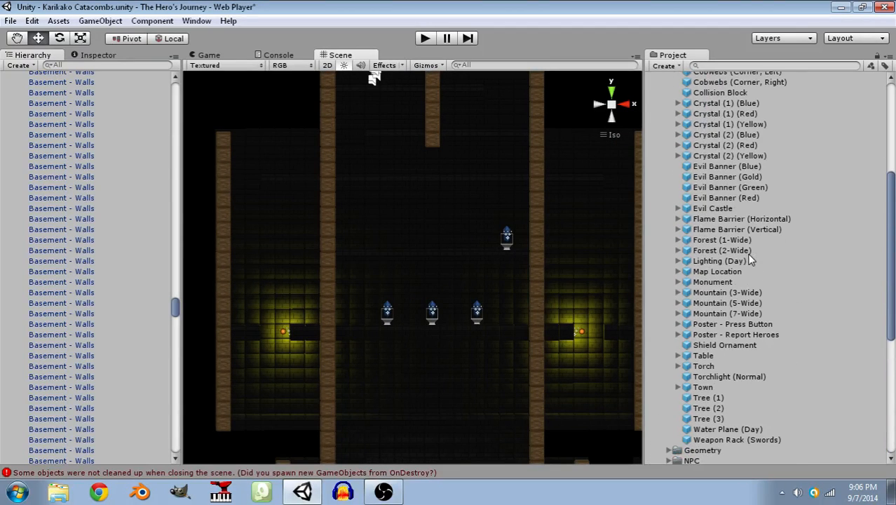
click(712, 199)
click(175, 308)
drag(175, 309, 180, 84)
click(23, 173)
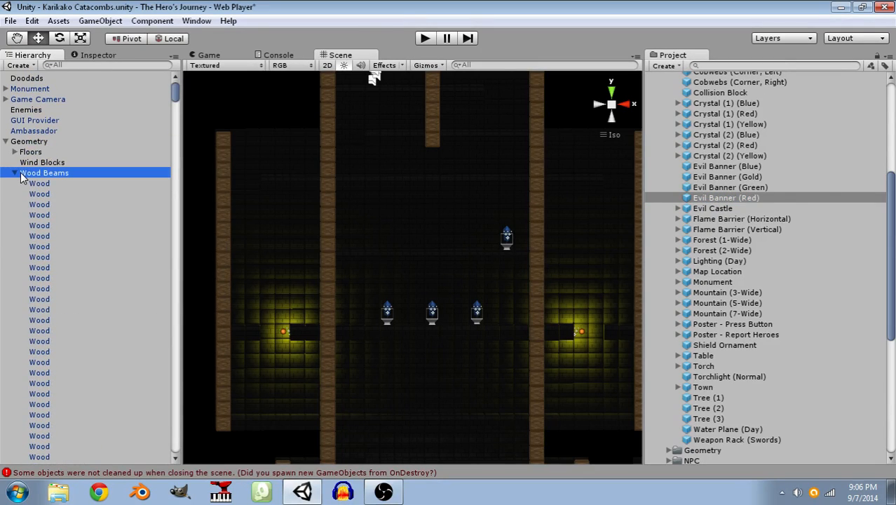
click(14, 173)
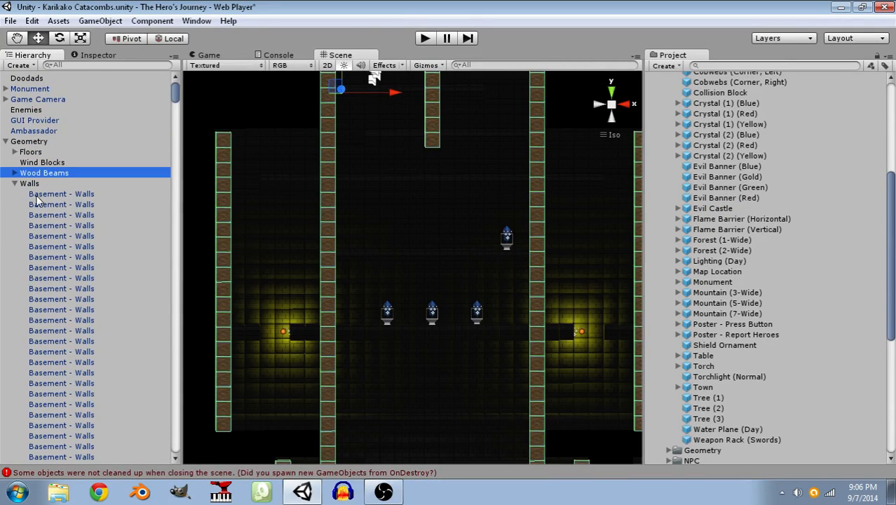
click(14, 184)
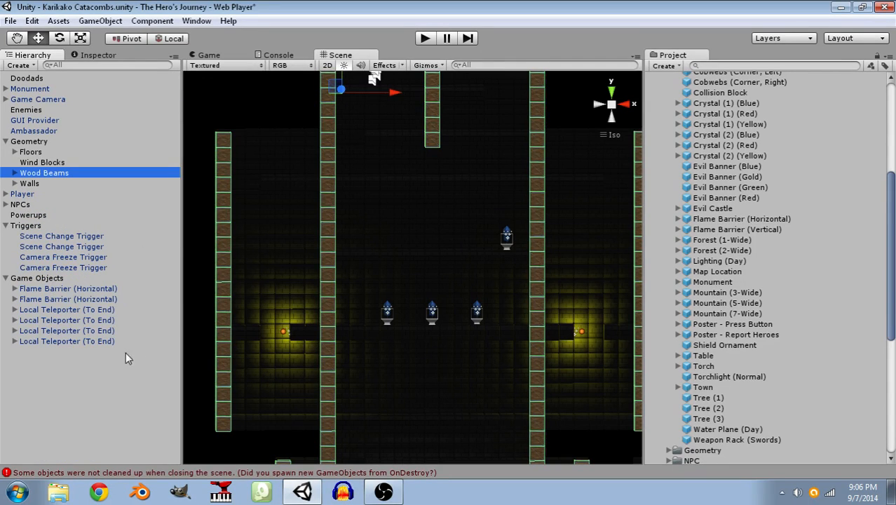
Rename the middle teleporter of the lower row as Local Teleporter (B).
click(109, 319)
click(109, 320)
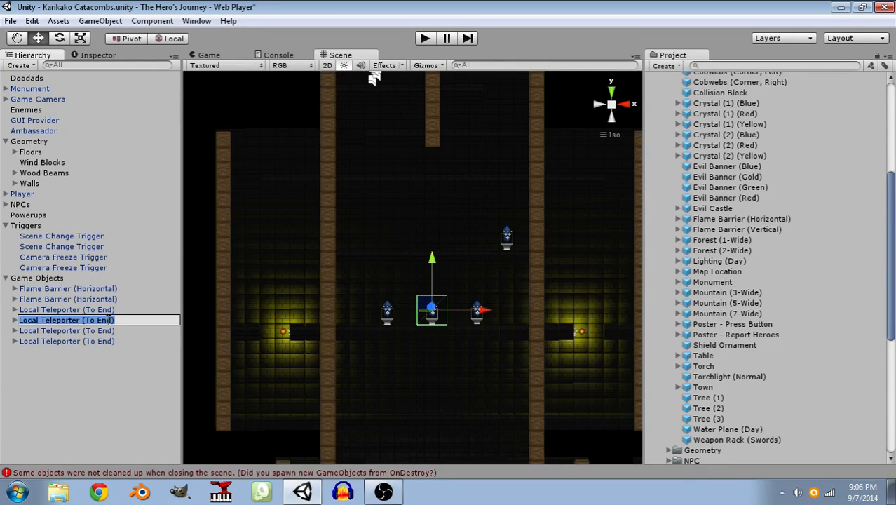
key(BackSpace)
key(BackSpace)
key(BackSpace)
key(BackSpace)
key(BackSpace)
key(BackSpace)
key(BackSpace)
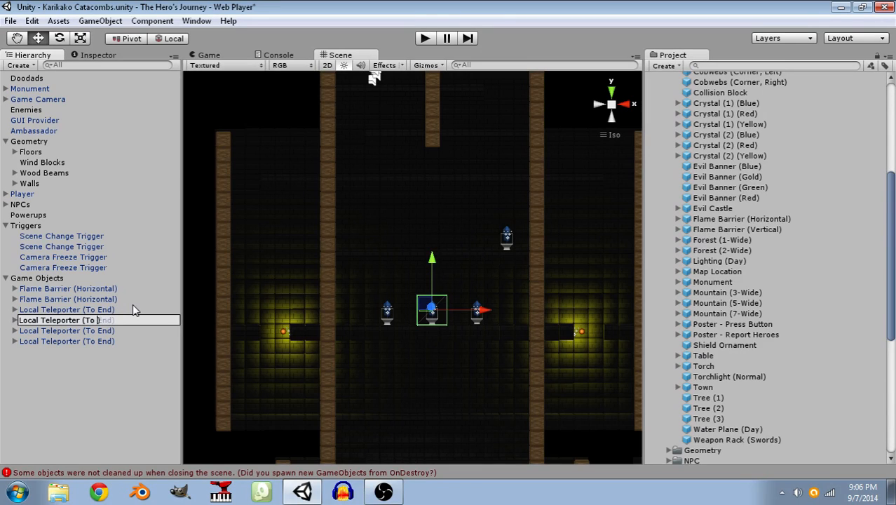
text(B))
key(Return)
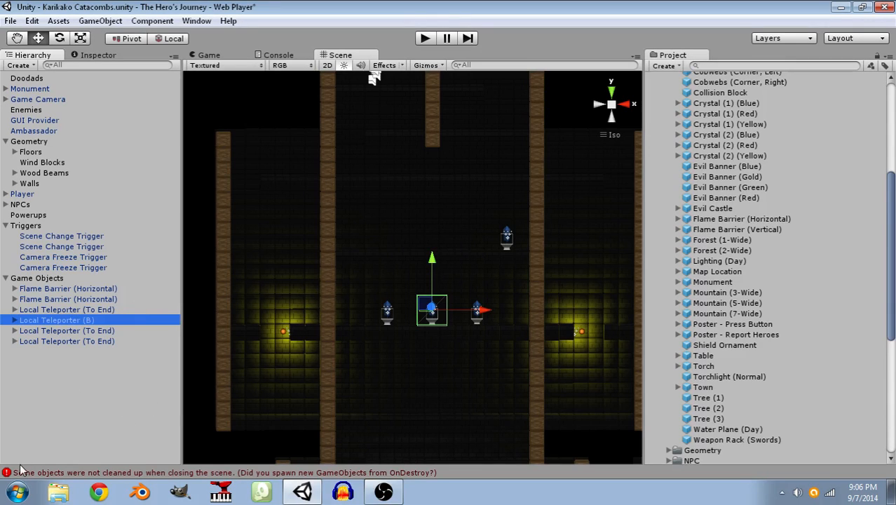
Rename the left teleporter of the lower row as Local Teleporter (A).
click(88, 330)
click(109, 331)
drag(113, 331, 86, 333)
text(A))
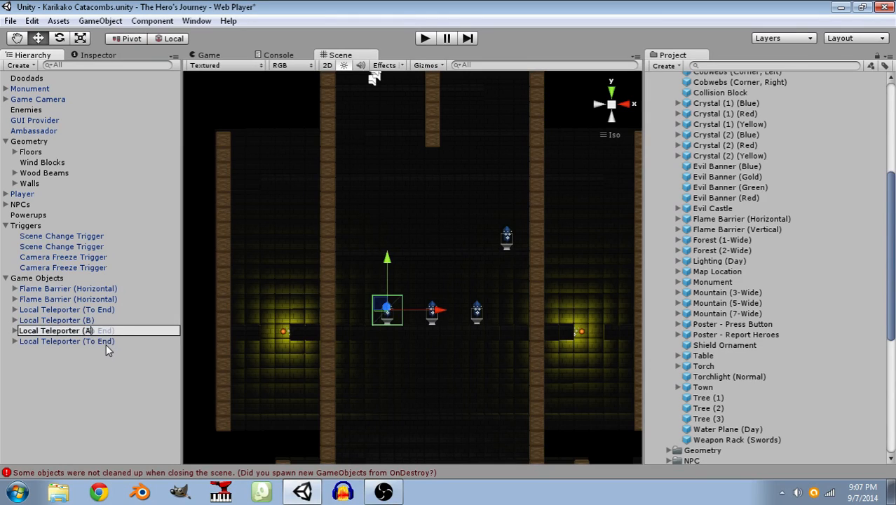
key(Return)
Rename the right teleporter of the lower row as Local Teleporter (C).
click(106, 341)
click(110, 340)
drag(113, 341, 86, 342)
text(C))
key(Return)
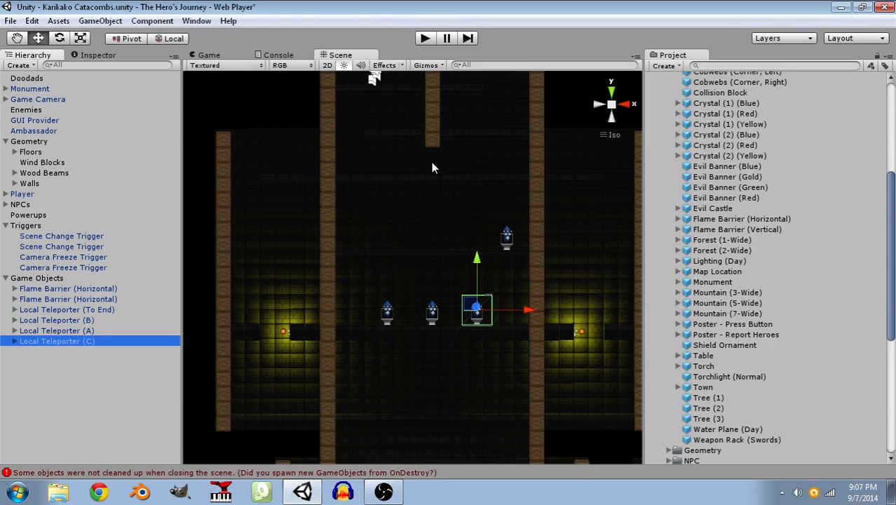
Preview the Flames particle effect of the right horizontal flame barrier in the scene.
mouse_move(440, 251)
alt+mouse_down()
mouse_move(508, 276)
mouse_move(547, 273)
mouse_move(549, 260)
mouse_move(448, 298)
mouse_move(410, 265)
mouse_move(452, 254)
alt+mouse_up()
scroll(450, 299, up, 3)
middle_drag(382, 357, 363, 274)
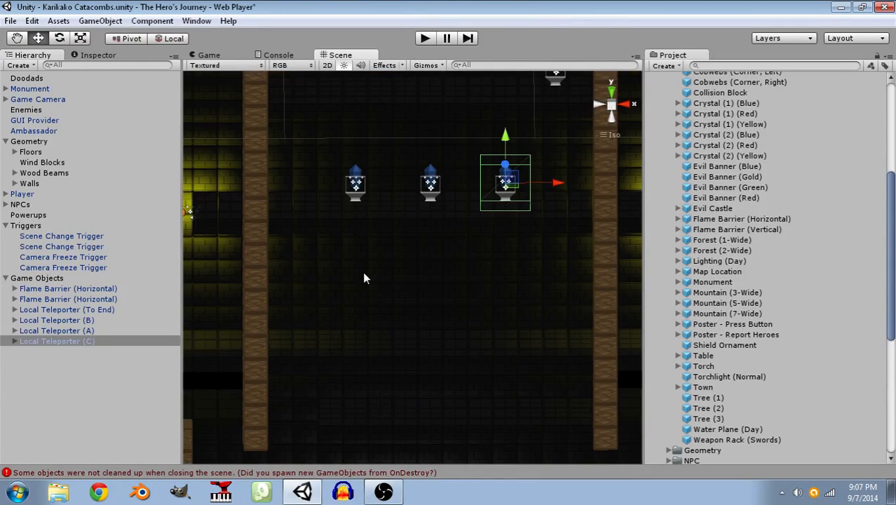
alt+drag(367, 285, 424, 252)
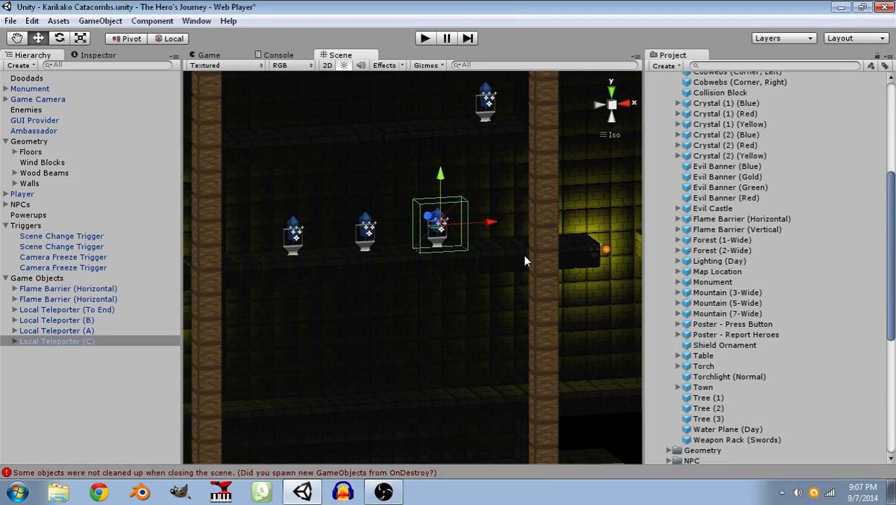
click(606, 254)
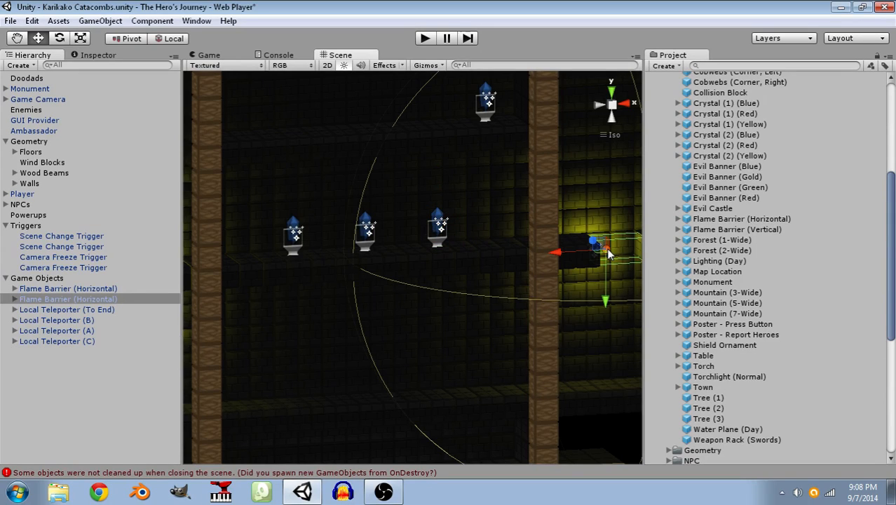
click(16, 300)
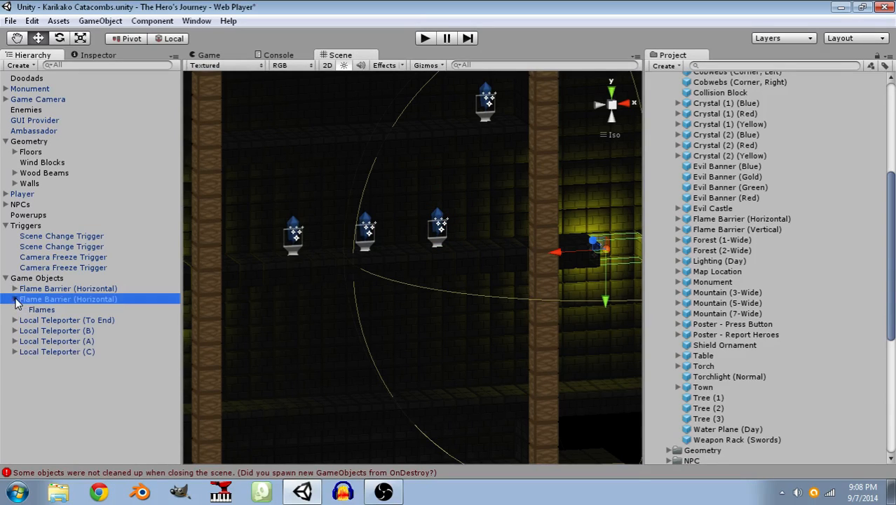
click(54, 307)
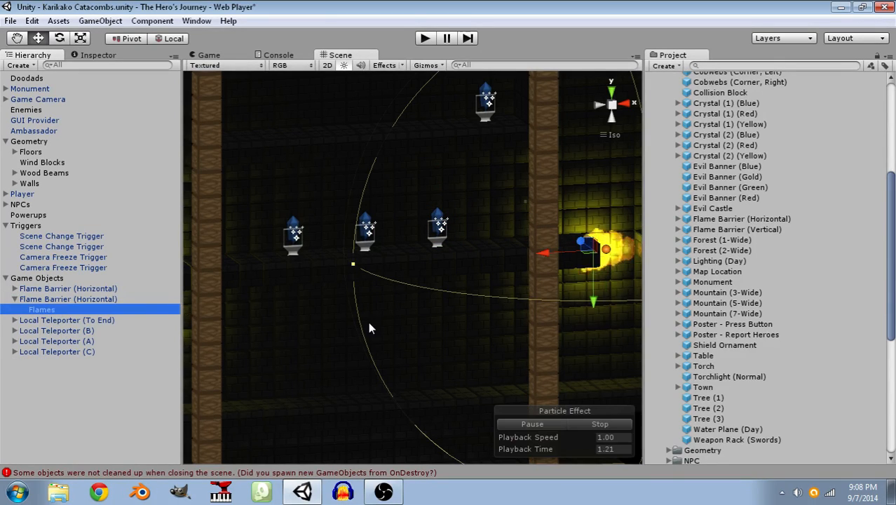
Preview the Flames effect of the left horizontal flame barrier and view both barriers together with the teleporter row.
middle_drag(368, 322, 559, 299)
click(258, 243)
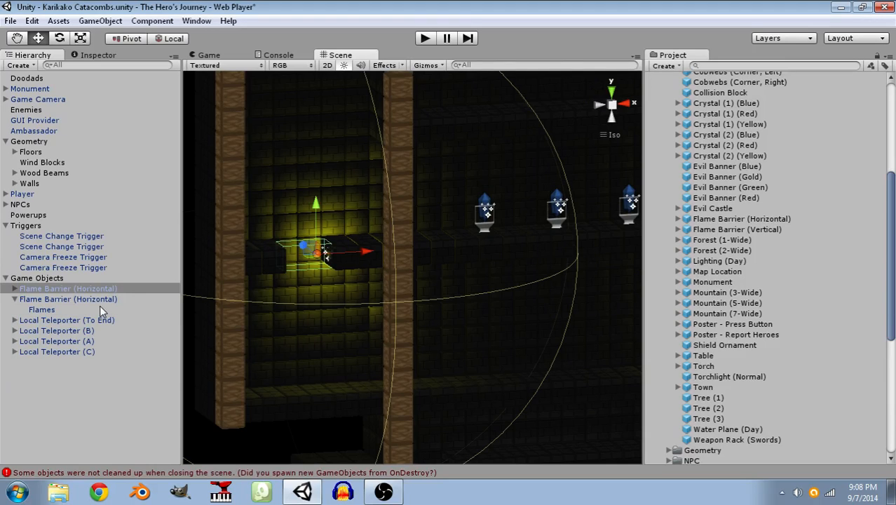
click(14, 288)
click(44, 300)
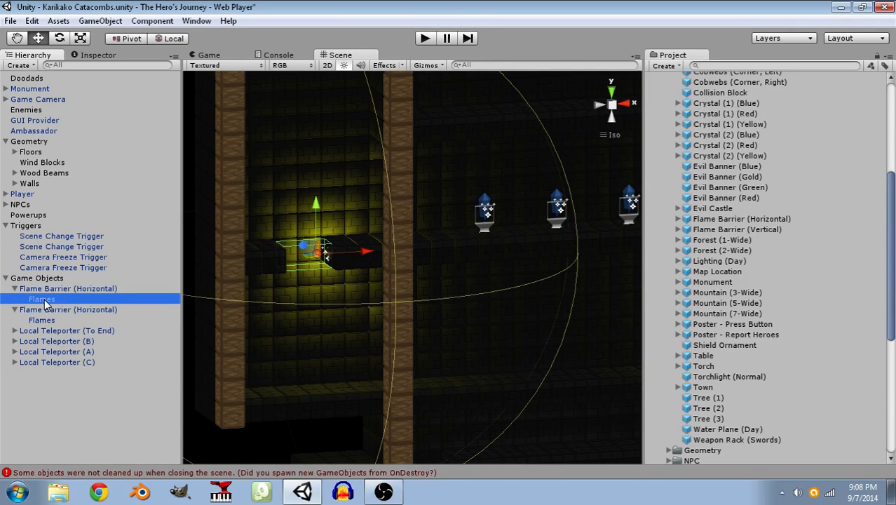
click(452, 167)
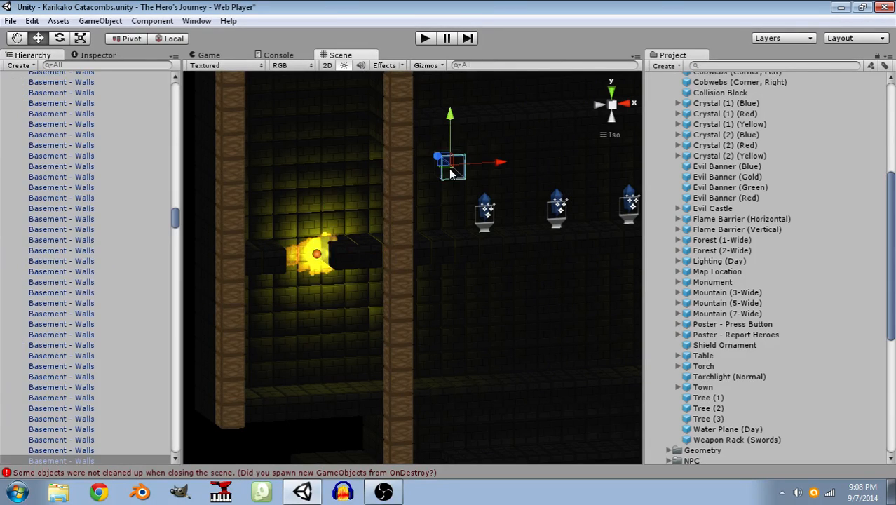
click(484, 223)
scroll(501, 235, down, 5)
middle_drag(522, 256, 358, 285)
right_drag(493, 263, 470, 254)
scroll(420, 288, down, 5)
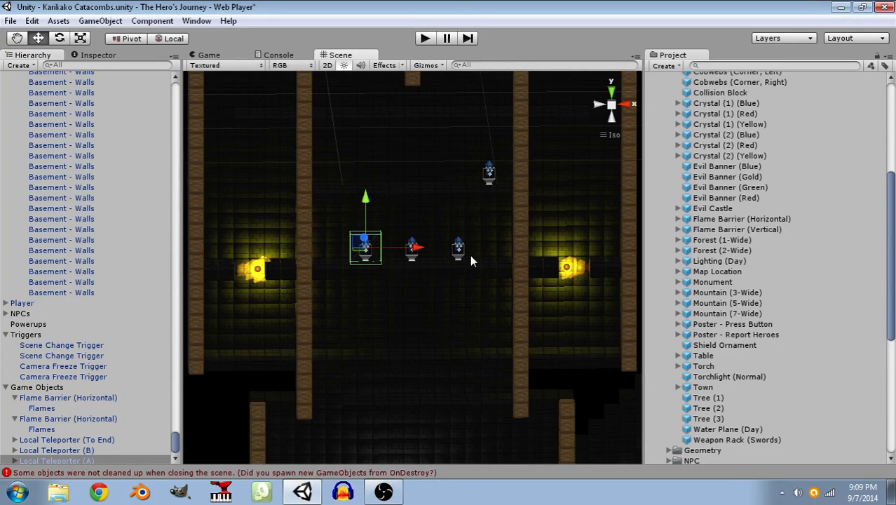
Collapse both Flame Barrier (Horizontal) objects in the Game Objects group.
click(729, 229)
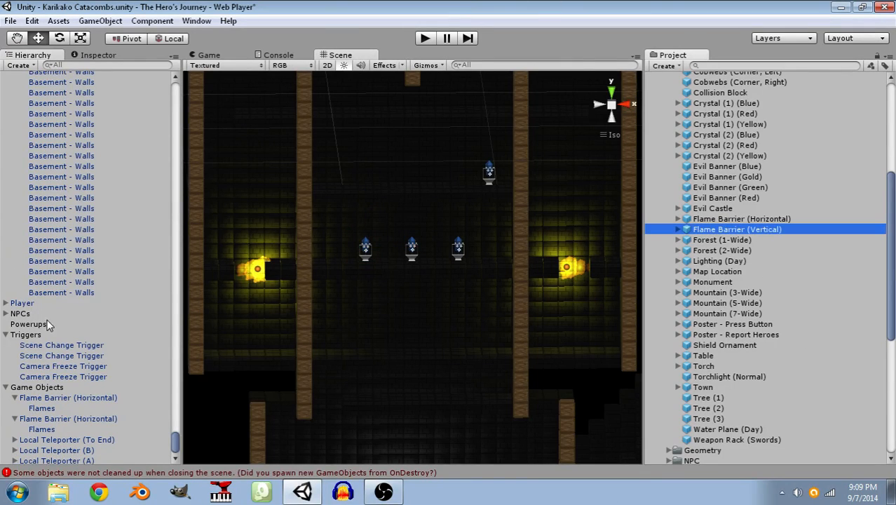
scroll(35, 399, down, 1)
click(15, 384)
click(18, 416)
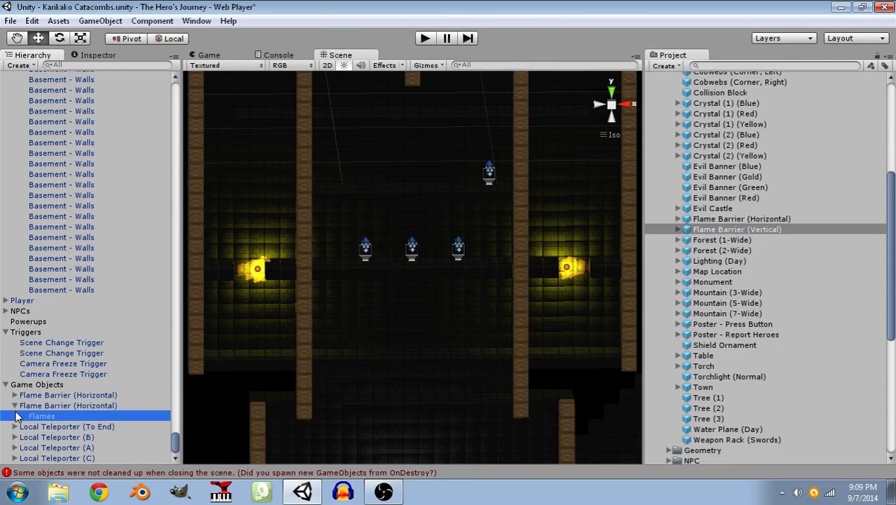
click(15, 405)
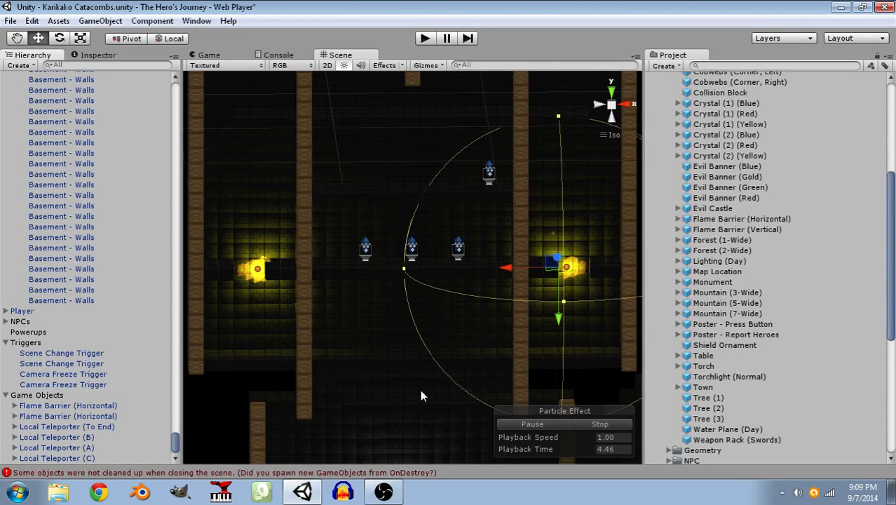
click(412, 253)
right_drag(436, 329, 432, 162)
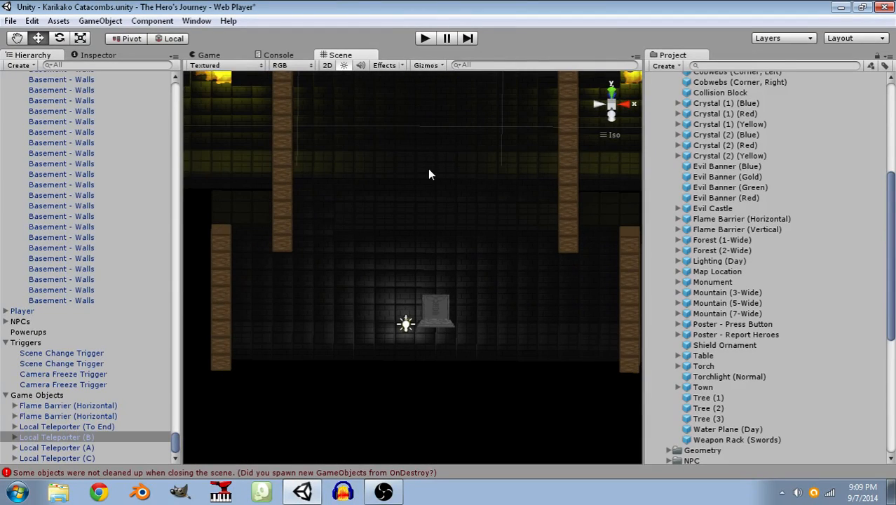
click(427, 156)
shift+click(428, 182)
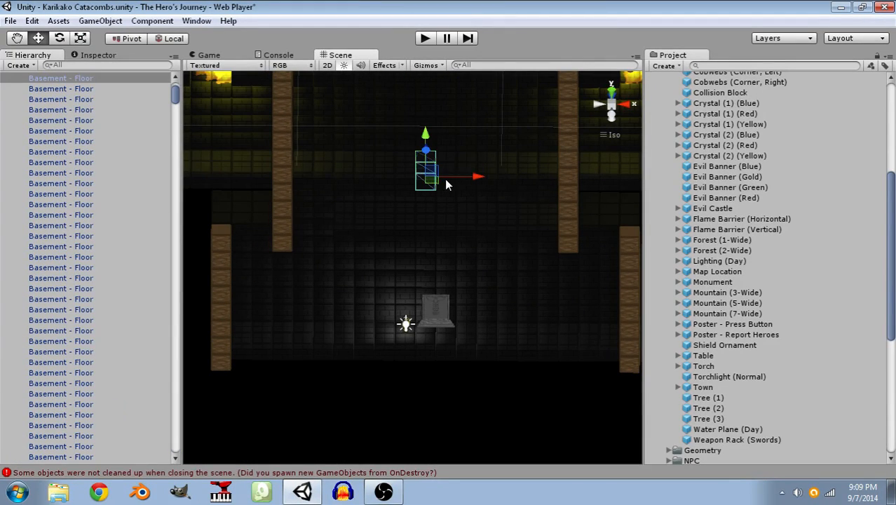
click(444, 185)
right_drag(420, 193, 403, 160)
Select a vertical column of Basement - Walls blocks on the back wall below the middle teleporter.
click(445, 193)
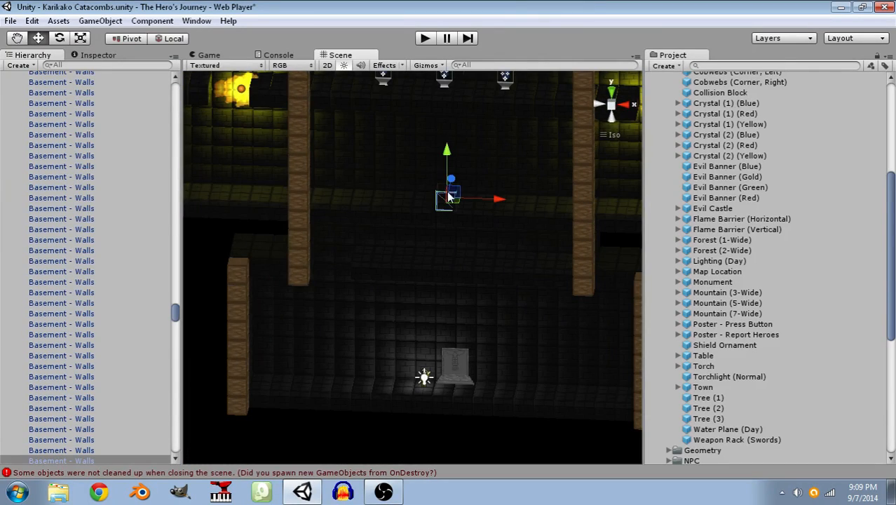
shift+click(436, 164)
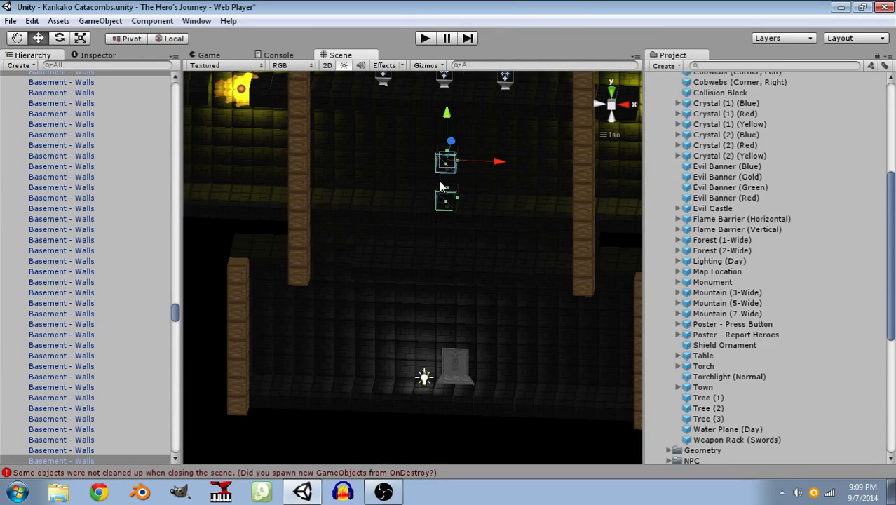
shift+click(441, 183)
right_drag(488, 187, 443, 100)
shift+click(512, 201)
shift+click(509, 235)
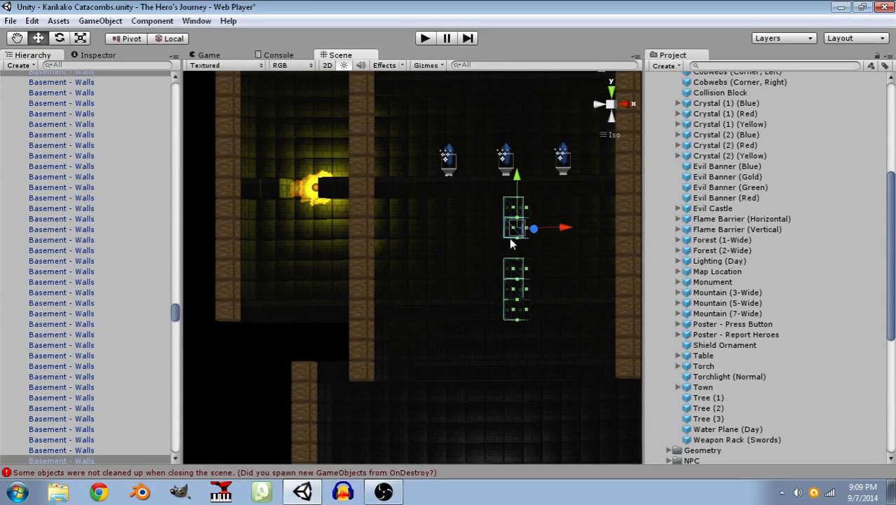
Add the missing middle block to the selected column of Basement - Walls blocks and shift the column along the depth axis.
shift+click(508, 242)
right_drag(530, 251, 465, 335)
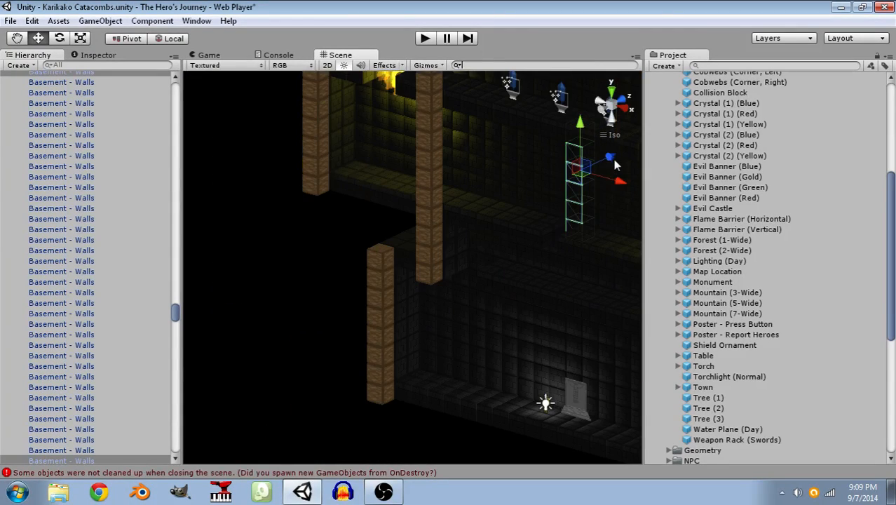
drag(616, 161, 616, 182)
click(223, 304)
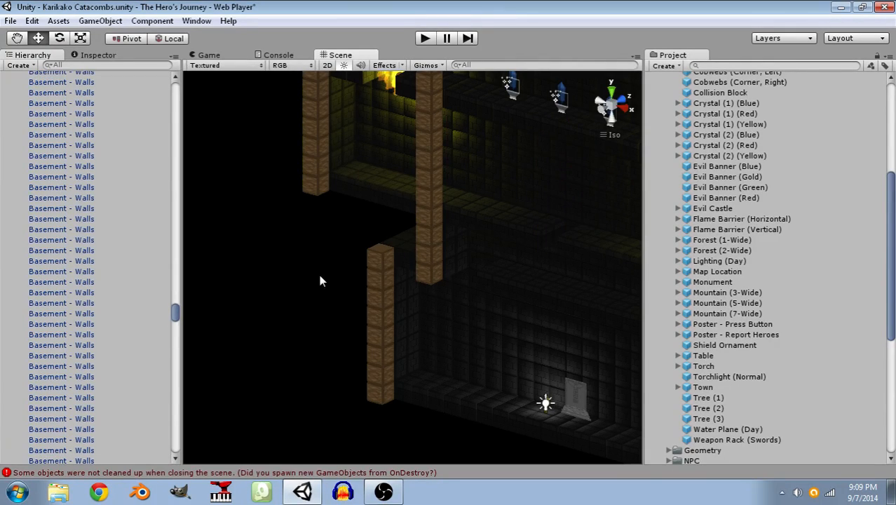
Select the column of wall blocks below the teleporters, duplicate it, and move the copy along the depth axis.
alt+drag(323, 279, 404, 390)
click(451, 276)
alt+drag(466, 292, 447, 299)
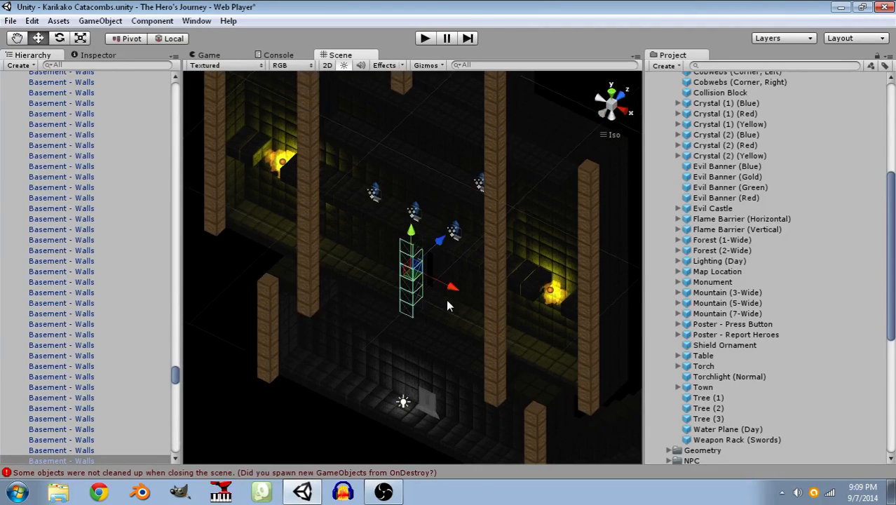
scroll(389, 391, up, 10)
middle_drag(389, 391, 356, 258)
middle_drag(444, 303, 476, 338)
key(ctrl+d)
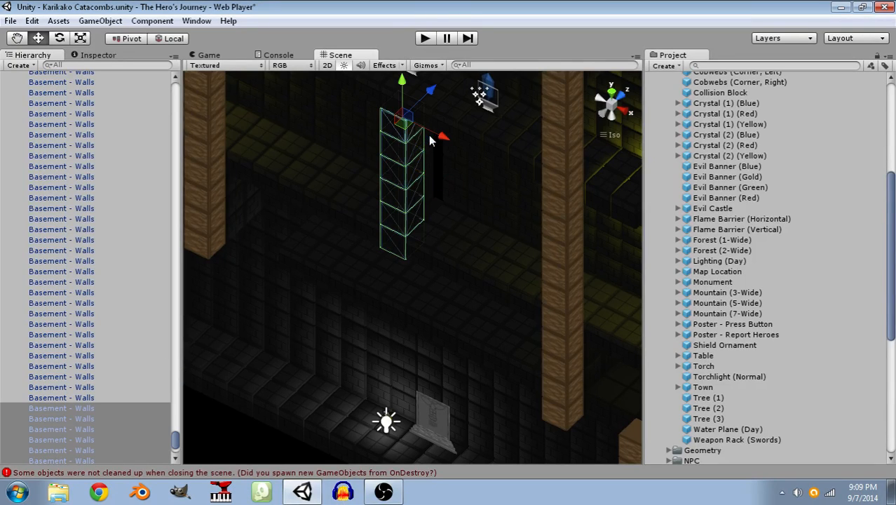
ctrl+drag(429, 94, 471, 180)
scroll(272, 245, down, 5)
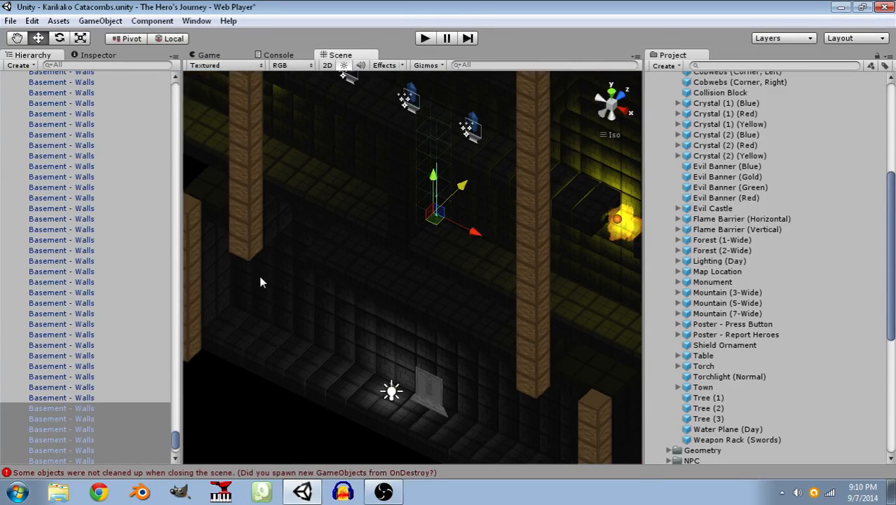
middle_drag(190, 288, 336, 275)
click(281, 275)
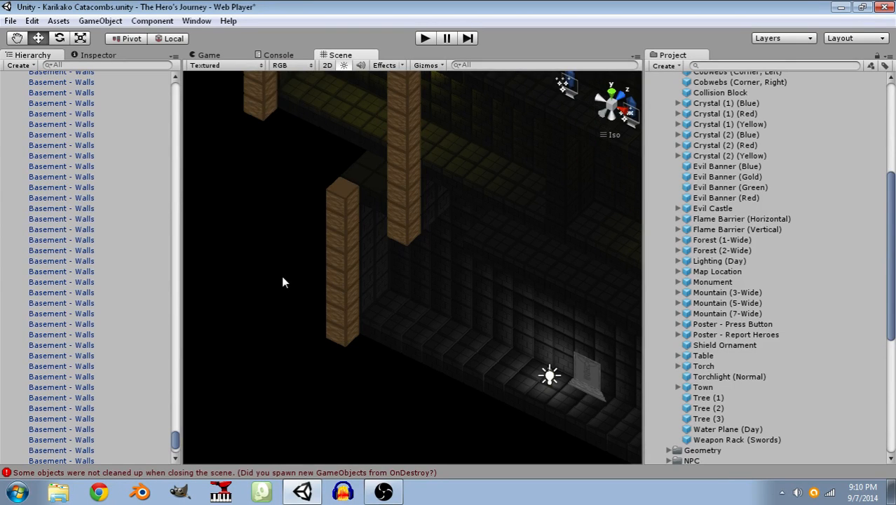
Examine the central shaft, its ledges and the four crystal teleporters from several angles.
alt+drag(317, 260, 631, 301)
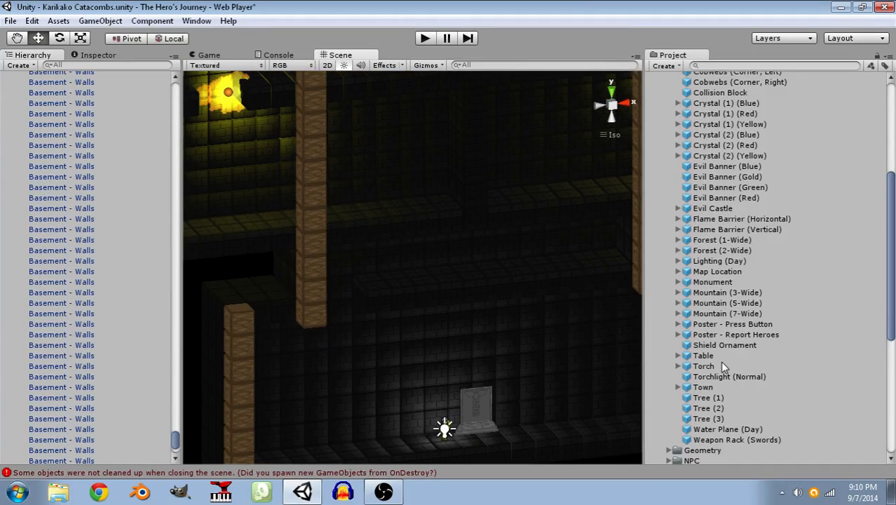
scroll(730, 375, up, 2)
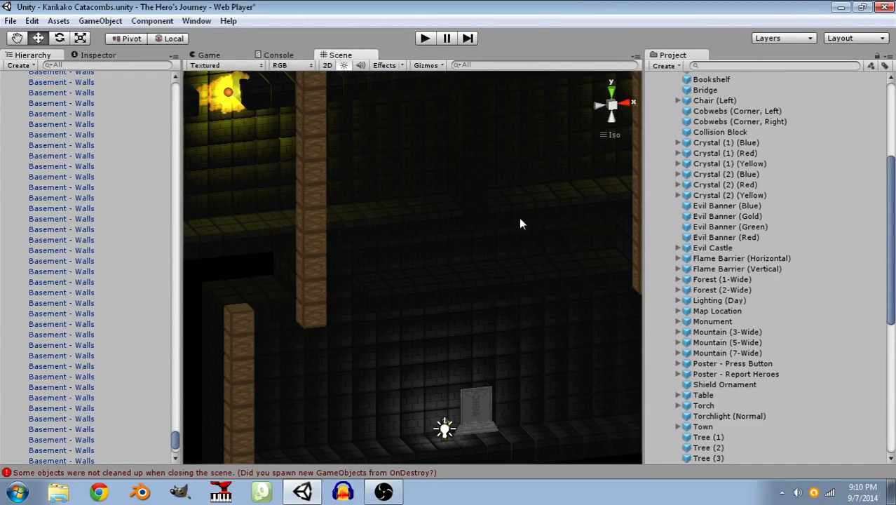
scroll(498, 231, down, 3)
alt+drag(510, 219, 468, 335)
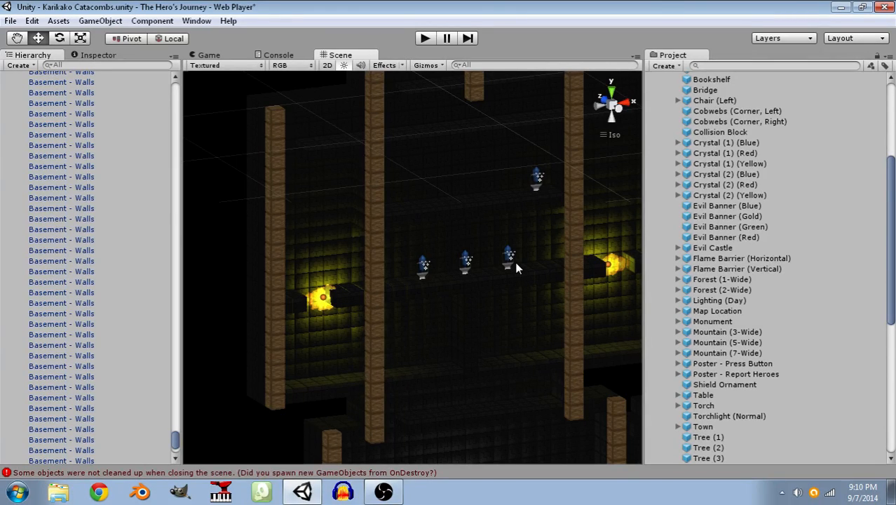
middle_drag(503, 265, 461, 268)
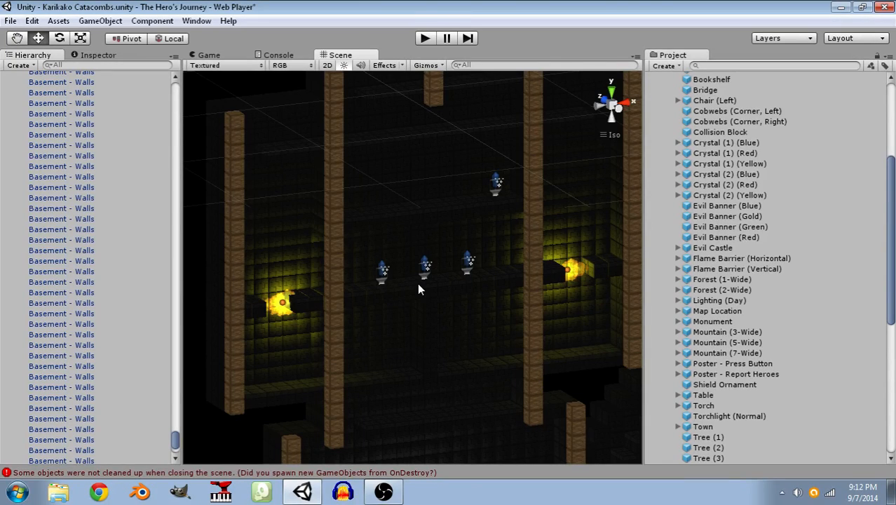
middle_drag(456, 273, 502, 279)
alt+drag(503, 277, 428, 220)
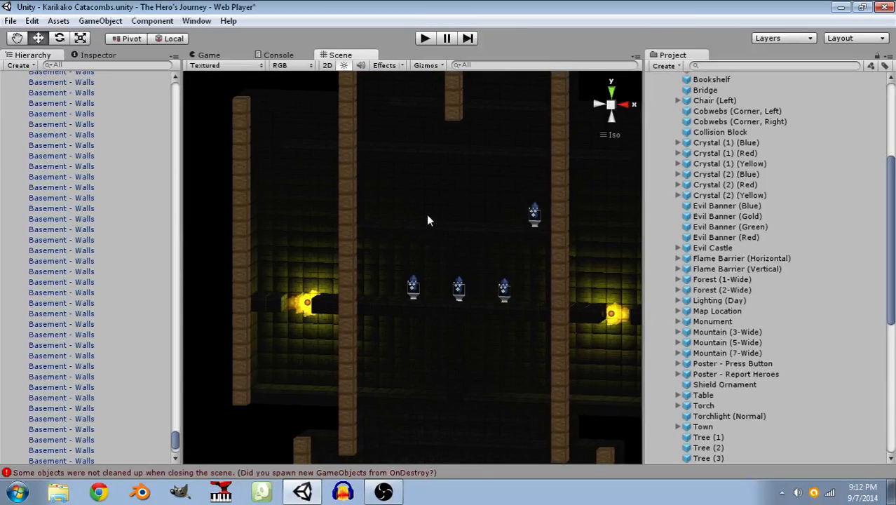
click(534, 211)
click(540, 432)
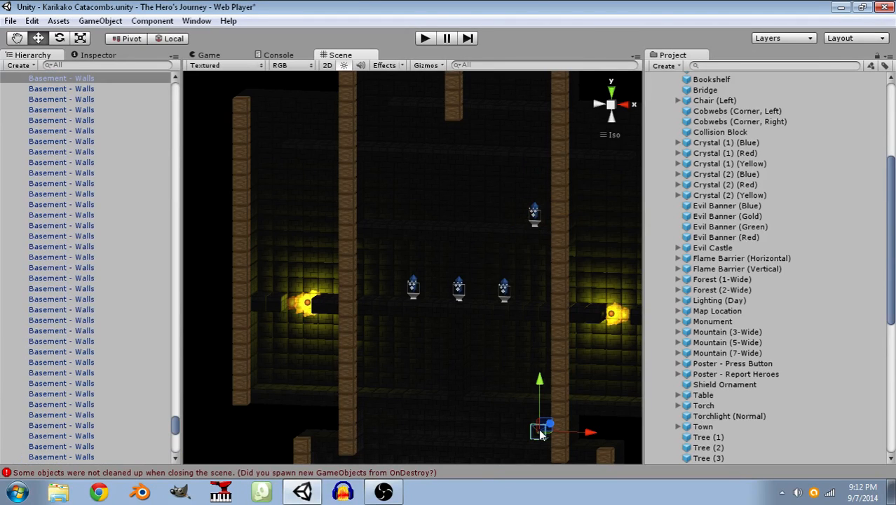
Delete the row of three crystal teleporters, Local Teleporter (A), (B) and (C), between the two flame barriers.
click(457, 289)
alt+drag(444, 346, 497, 370)
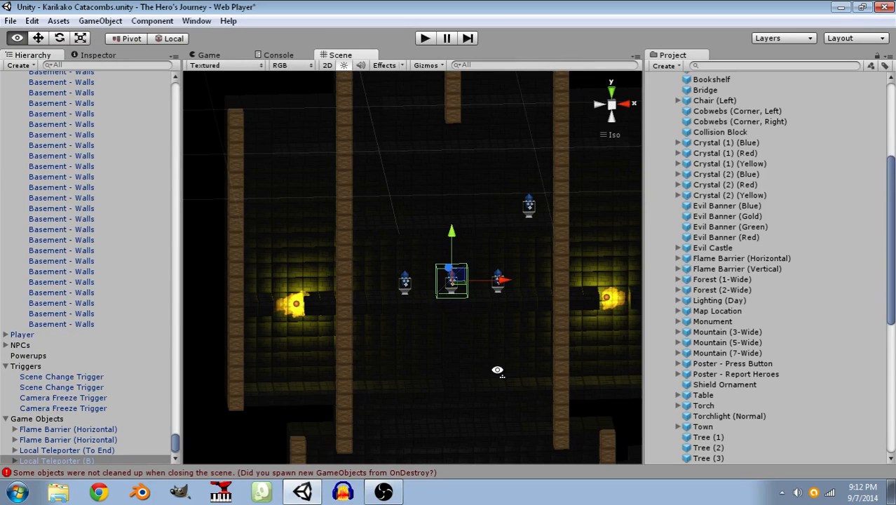
alt+drag(497, 369, 509, 346)
key(Delete)
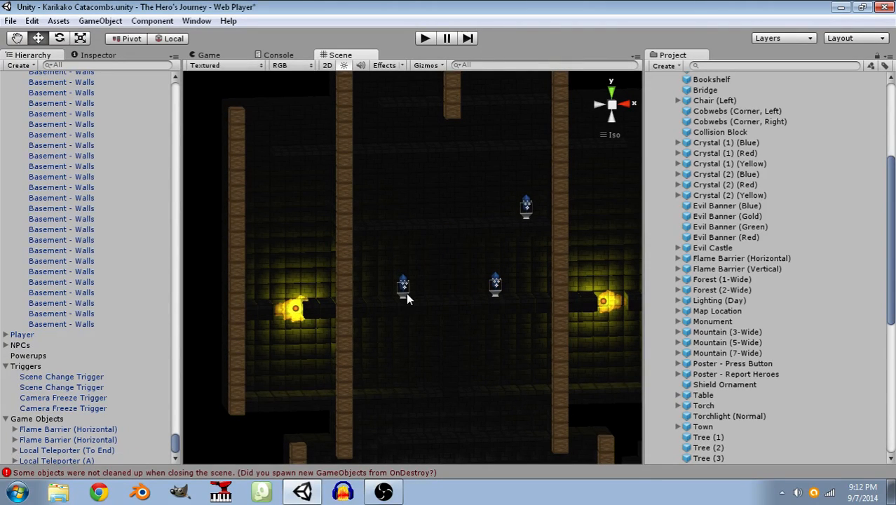
click(405, 293)
key(Delete)
click(496, 287)
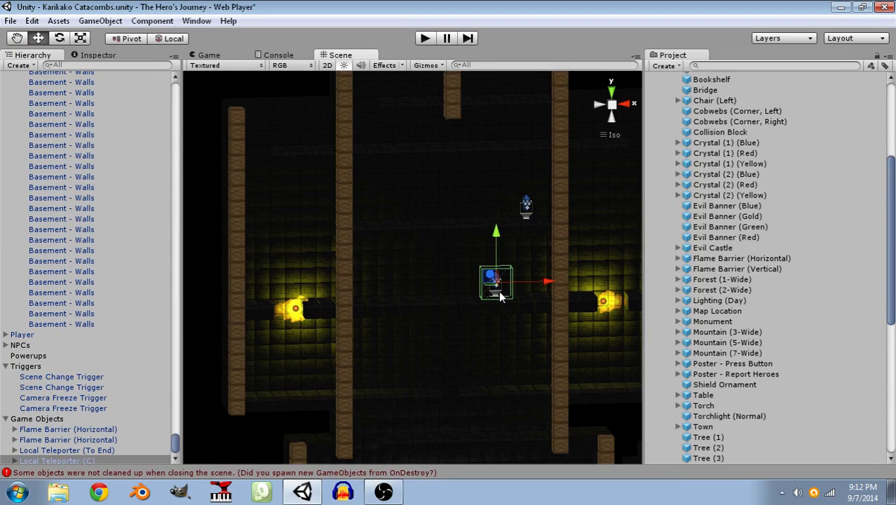
key(Delete)
Select the remaining Local Teleporter (To End) object.
alt+drag(462, 276, 547, 235)
click(533, 220)
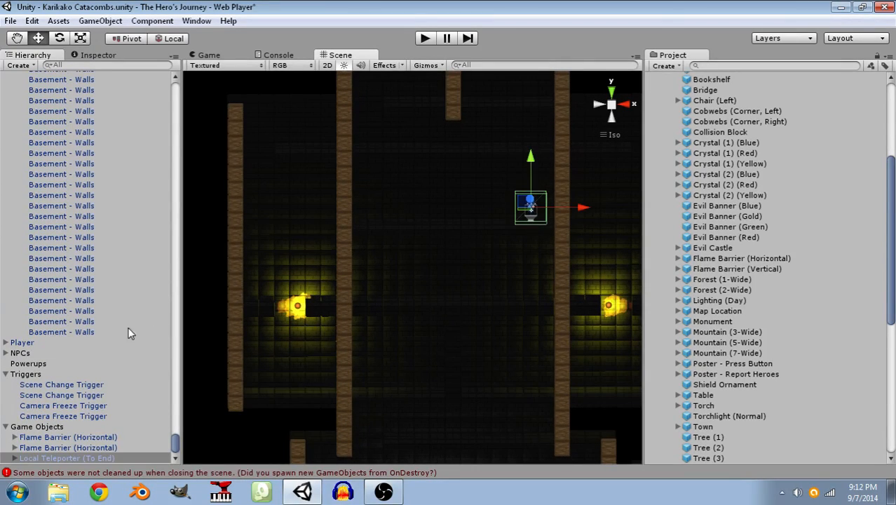
click(88, 456)
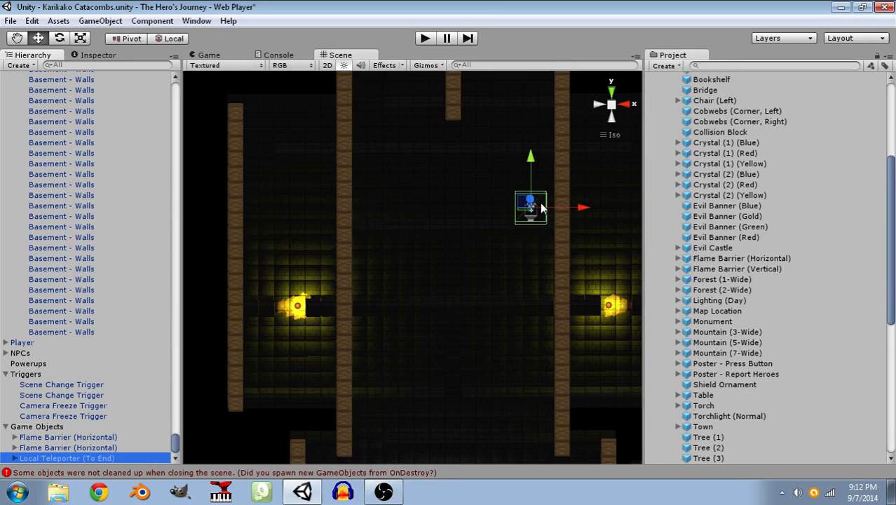
Duplicate a floor block on the lower ledge, slide the copy along the X axis toward the wood beam, and save the scene.
middle_drag(465, 359, 487, 328)
scroll(487, 328, down, 1)
middle_drag(434, 370, 443, 336)
alt+drag(513, 346, 494, 358)
click(485, 332)
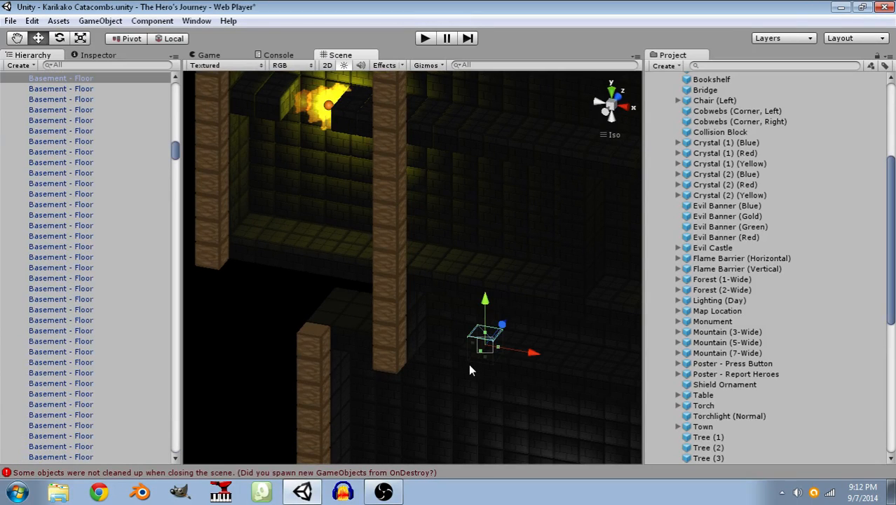
key(ctrl+d)
drag(529, 358, 471, 365)
click(235, 360)
right_drag(372, 391, 460, 378)
key(ctrl+s)
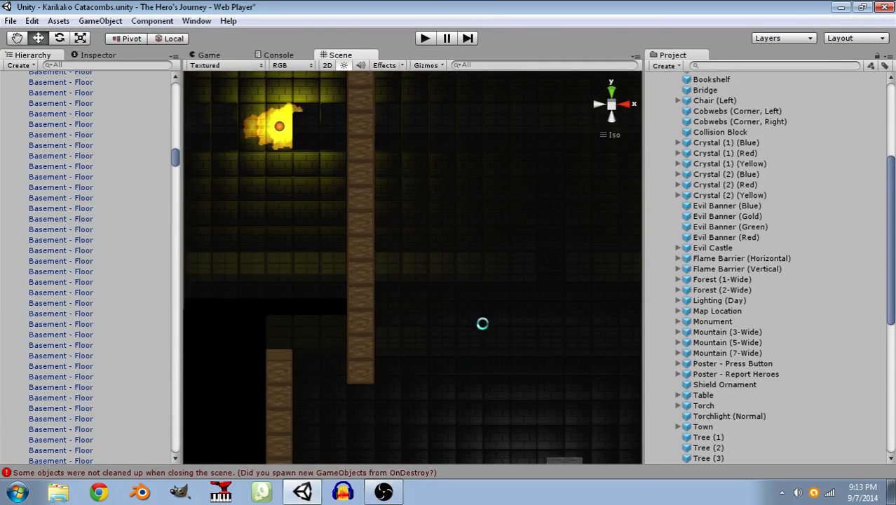
Lower Local Teleporter (To End) onto the bottom ledge of the shaft and duplicate it for the ledge's opposite end.
scroll(491, 318, down, 10)
scroll(555, 161, down, 5)
middle_drag(527, 204, 509, 235)
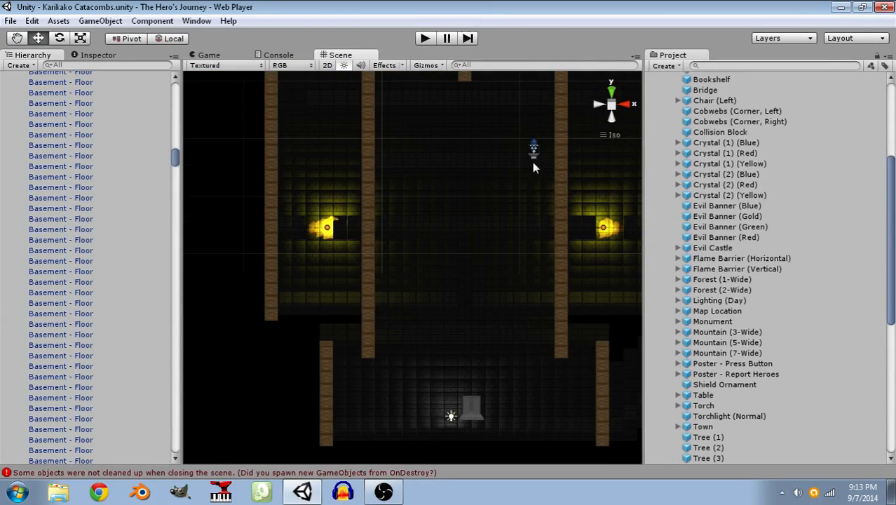
click(534, 162)
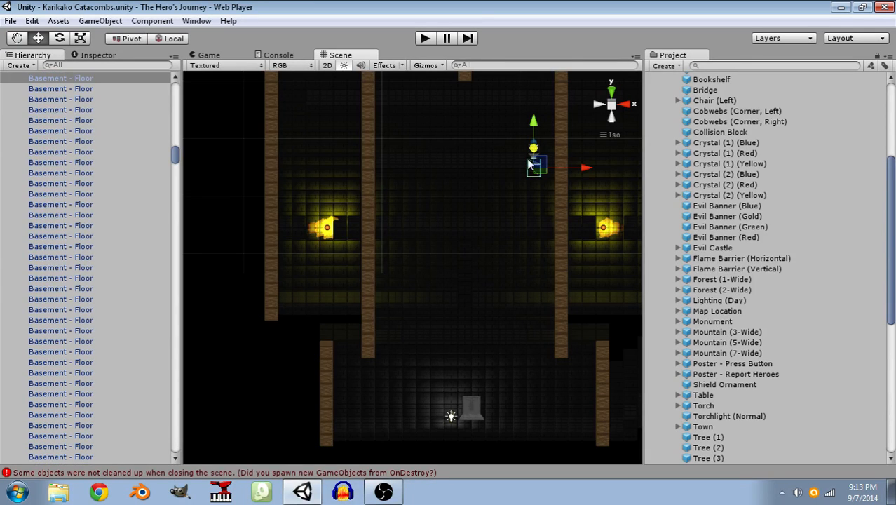
click(540, 166)
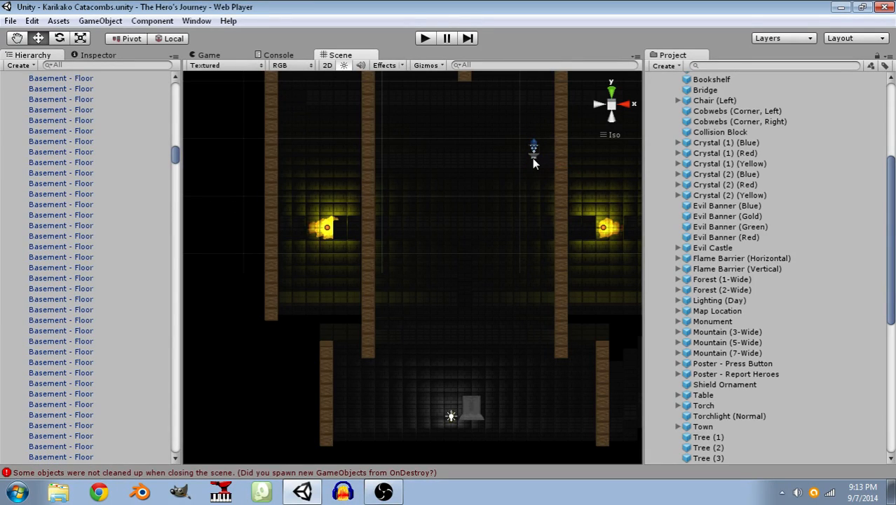
click(532, 157)
drag(535, 112, 535, 288)
alt+drag(420, 355, 409, 207)
key(ctrl+d)
Delete the front floor block in the middle of the ledge between the two teleporters.
alt+drag(471, 257, 546, 253)
click(543, 241)
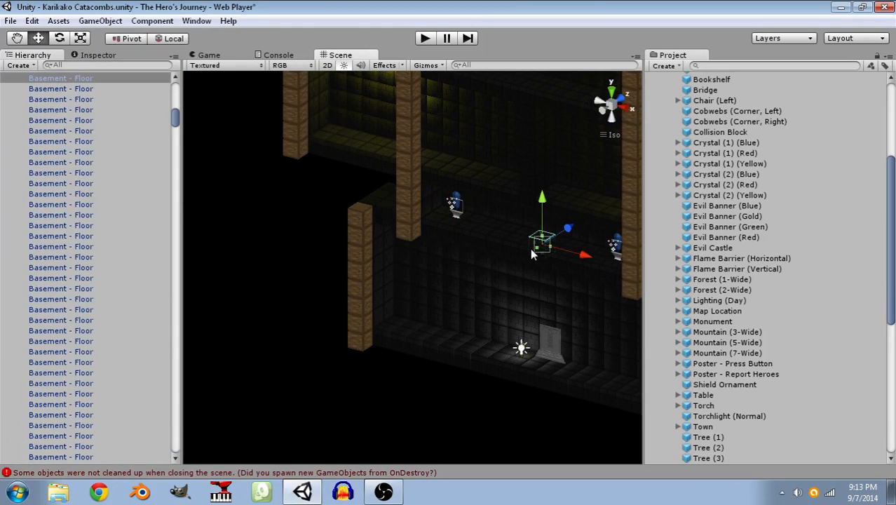
click(524, 255)
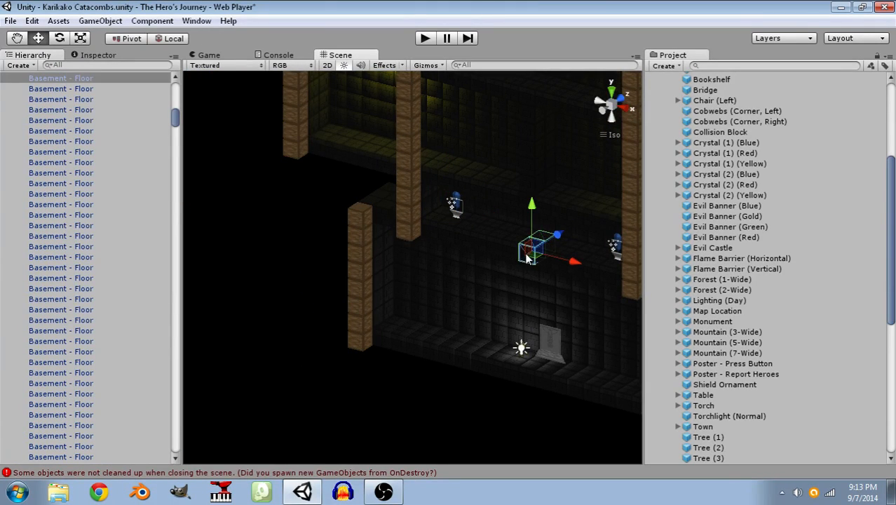
key(Delete)
alt+drag(538, 269, 541, 280)
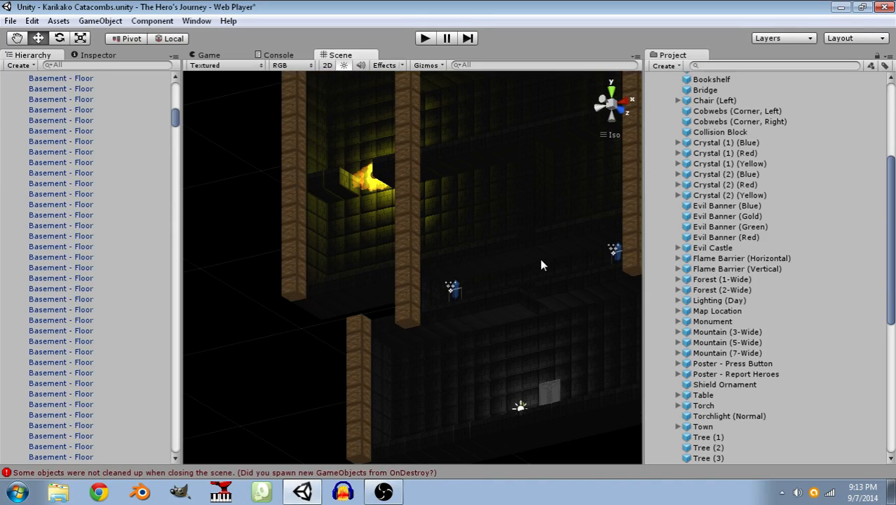
Move a wall block down to fill the opening in the ledge between the two teleporters.
click(540, 265)
drag(531, 195, 541, 265)
click(304, 345)
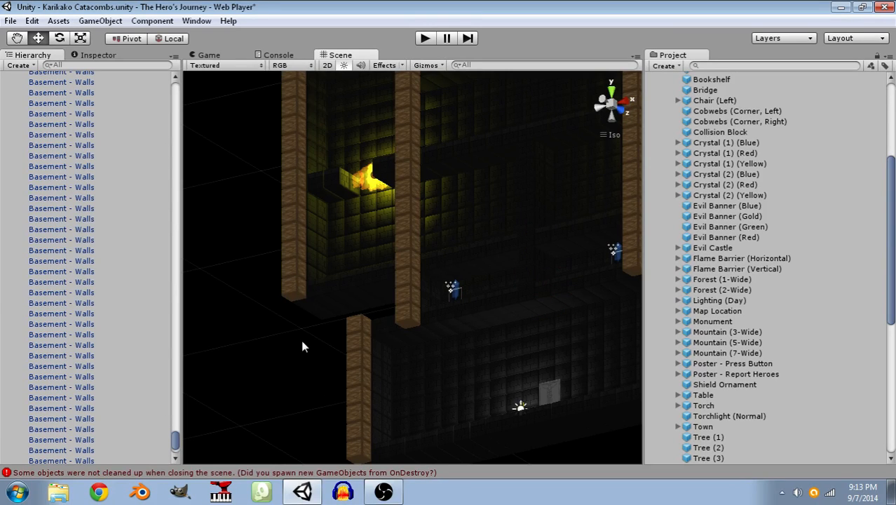
Examine the ledge floor between the teleporters and the two horizontal flame barriers above it.
right_drag(323, 310, 316, 367)
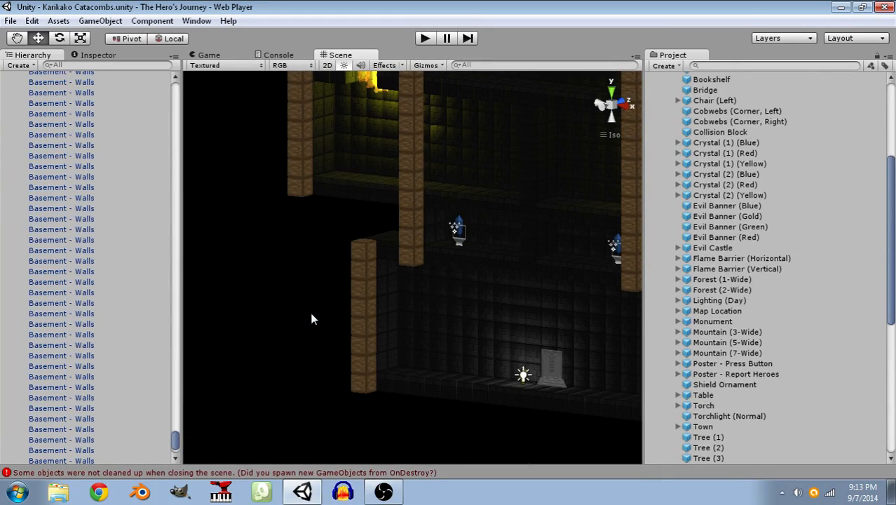
right_drag(310, 314, 391, 224)
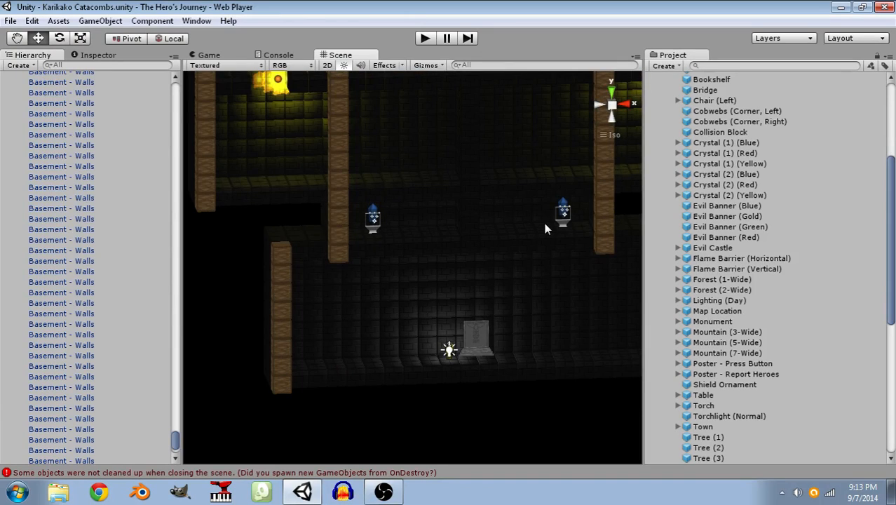
click(432, 225)
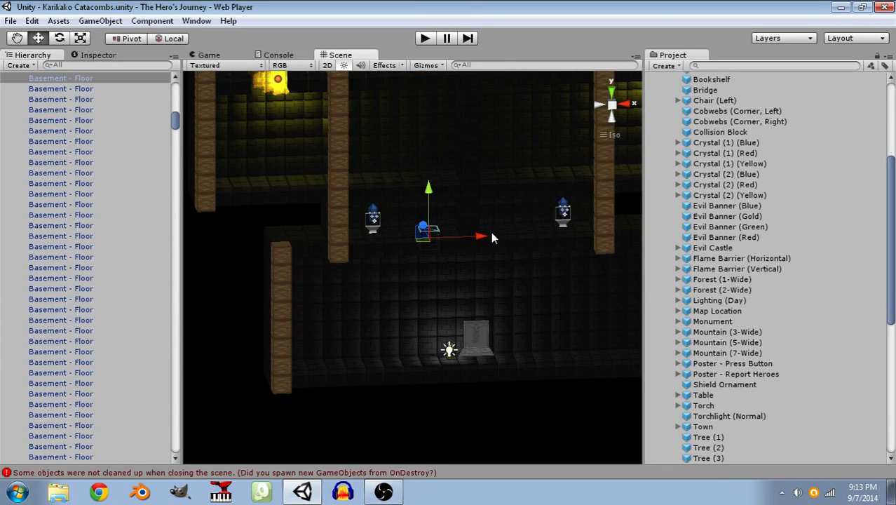
click(509, 224)
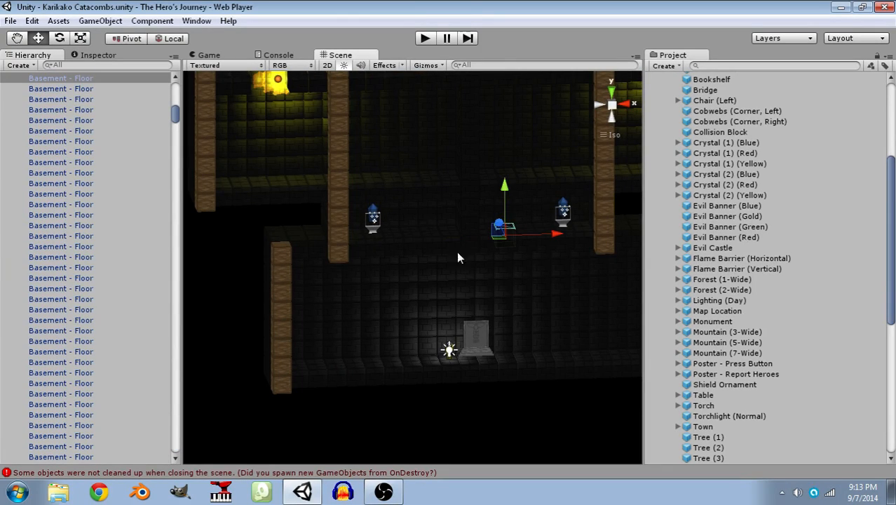
middle_drag(495, 281, 503, 365)
click(284, 161)
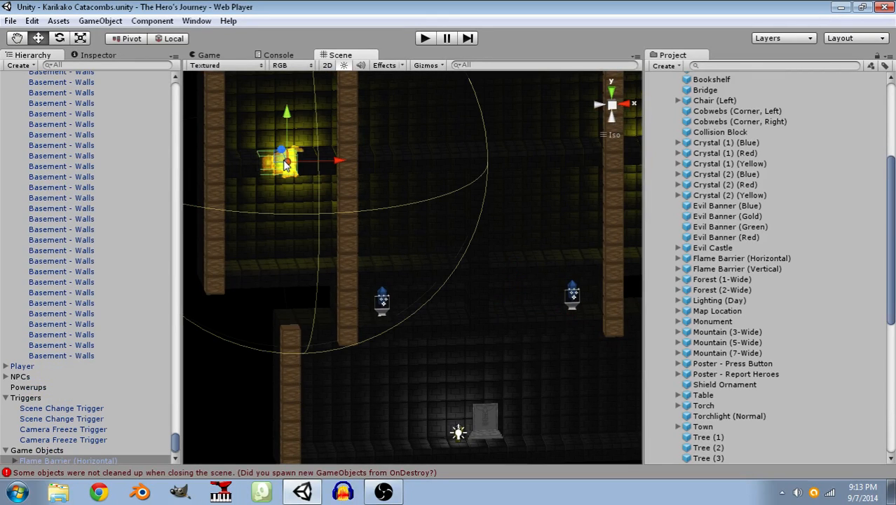
middle_drag(482, 231, 278, 258)
click(466, 177)
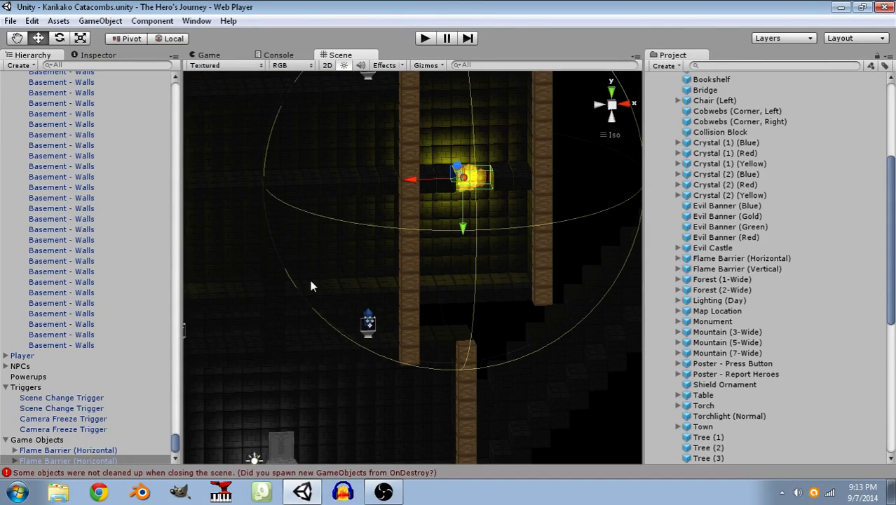
middle_drag(285, 273, 444, 284)
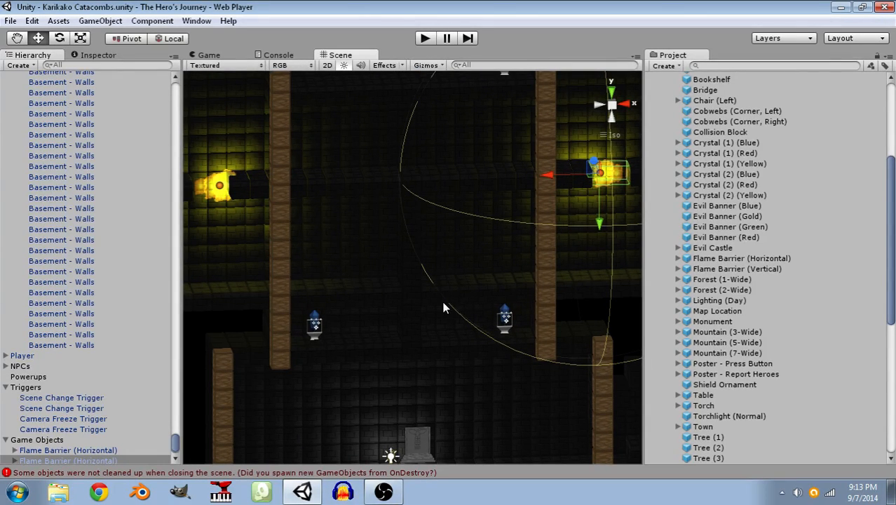
Delete the front and back floor blocks across the middle of the ledge just above the two teleporters.
click(391, 288)
scroll(436, 291, up, 1)
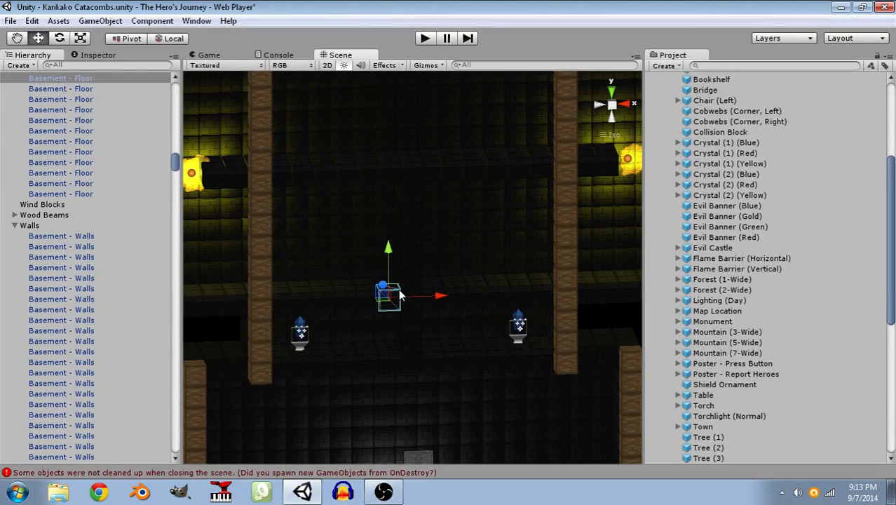
key(Delete)
click(434, 281)
key(Delete)
click(435, 304)
key(Delete)
click(455, 303)
key(Delete)
click(453, 281)
key(Delete)
click(367, 282)
key(Delete)
click(365, 303)
key(Delete)
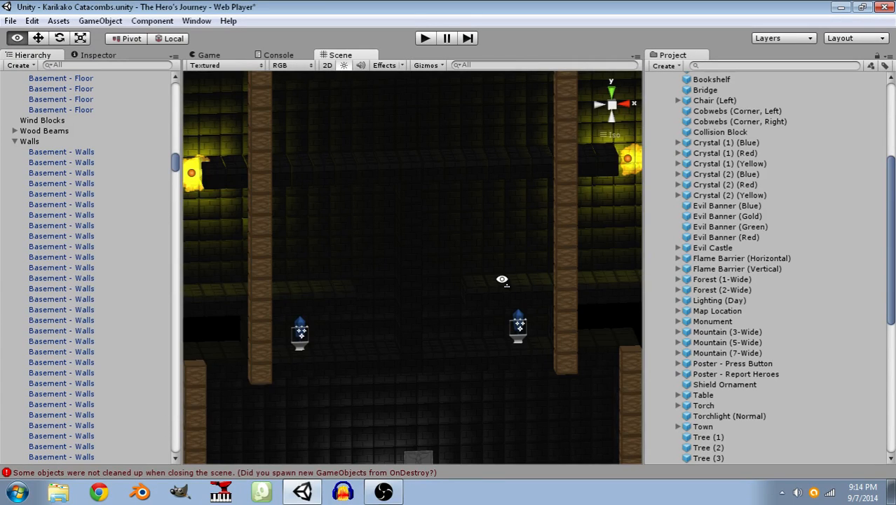
Delete the front and back floor blocks in the middle of the ledge level with the flame barriers.
alt+drag(502, 288, 371, 329)
scroll(399, 277, down, 1)
middle_drag(382, 262, 416, 376)
alt+drag(414, 217, 389, 272)
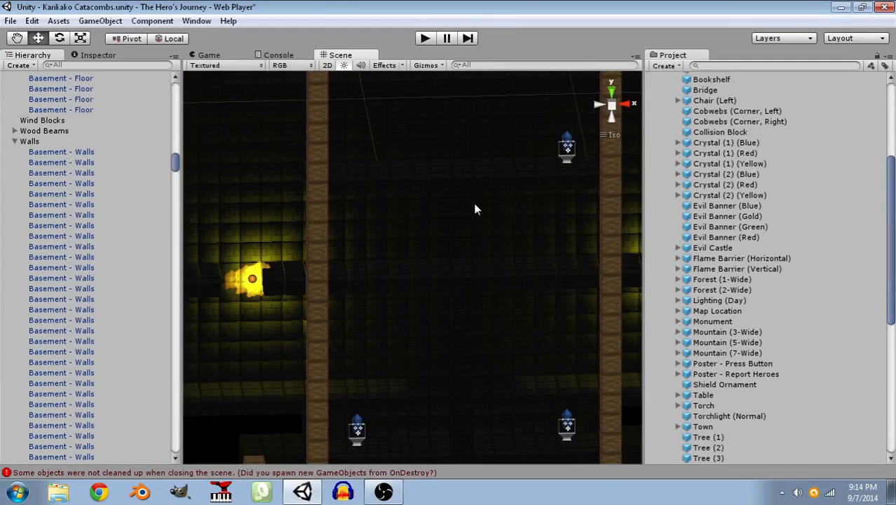
alt+drag(466, 269, 464, 278)
click(447, 272)
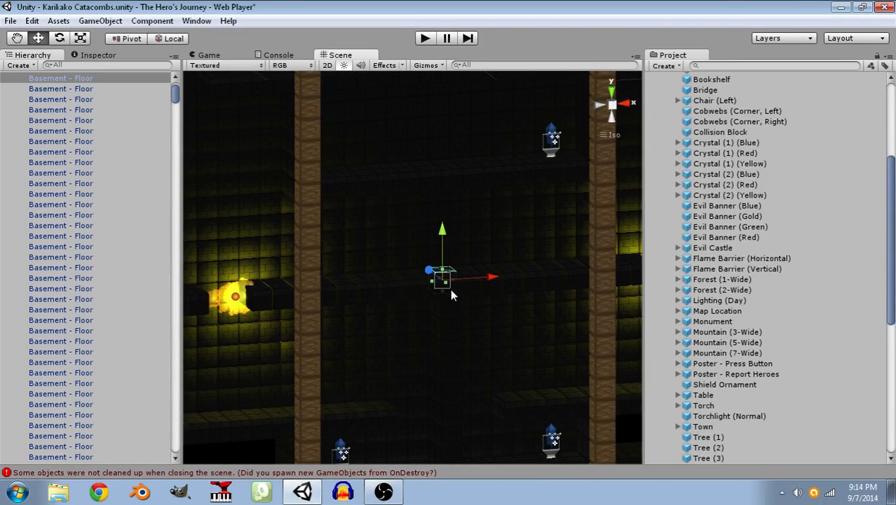
shift+click(452, 289)
key(Delete)
Extend the central wall column up through the opening in the flame-level ledge and delete the surplus pair of wall blocks at its top.
mouse_move(461, 293)
alt+mouse_down()
mouse_move(433, 315)
mouse_move(451, 282)
alt+mouse_up()
click(454, 283)
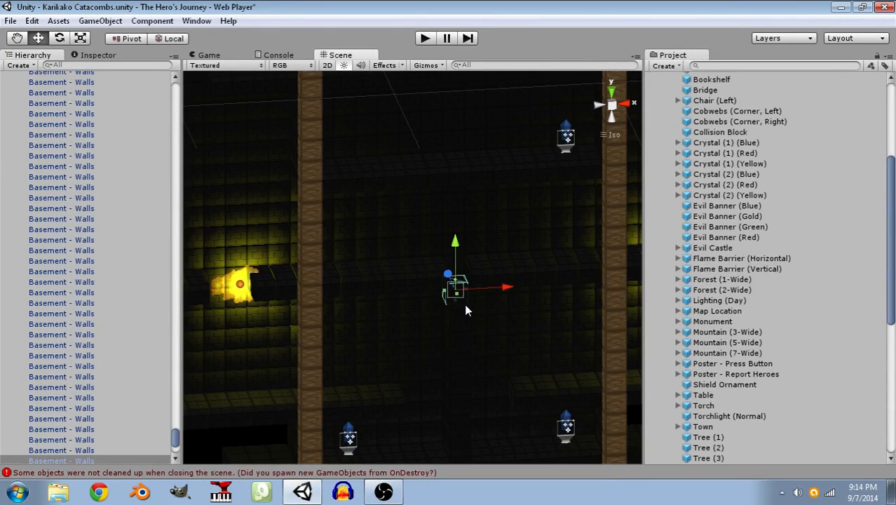
shift+click(460, 254)
drag(460, 229, 458, 166)
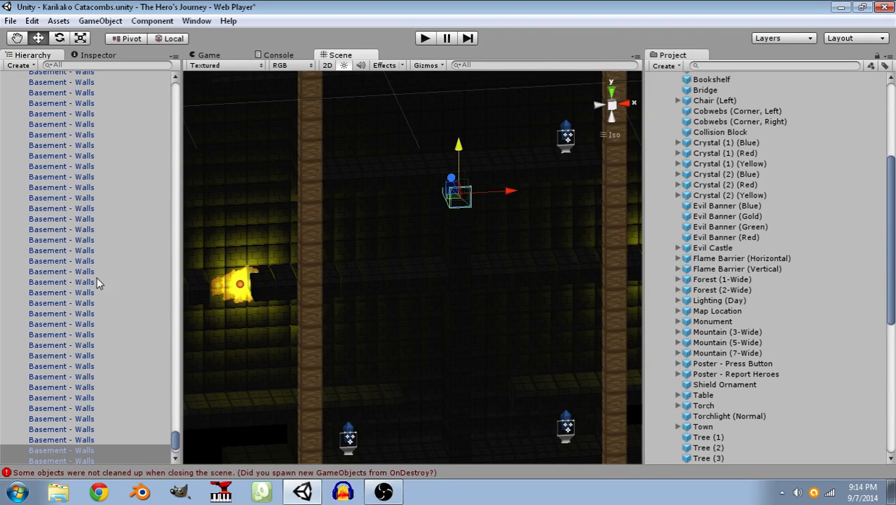
scroll(251, 321, down, 4)
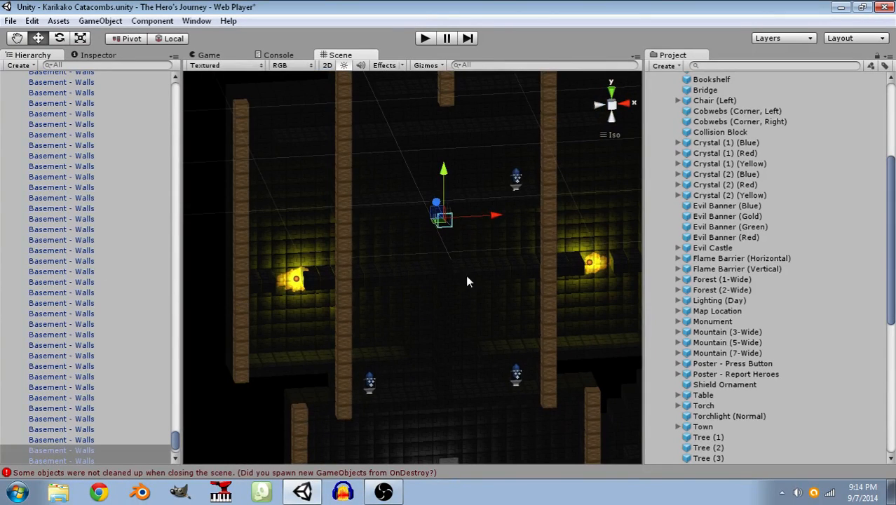
key(Delete)
mouse_move(476, 281)
right_down()
mouse_move(412, 276)
mouse_move(470, 284)
right_up()
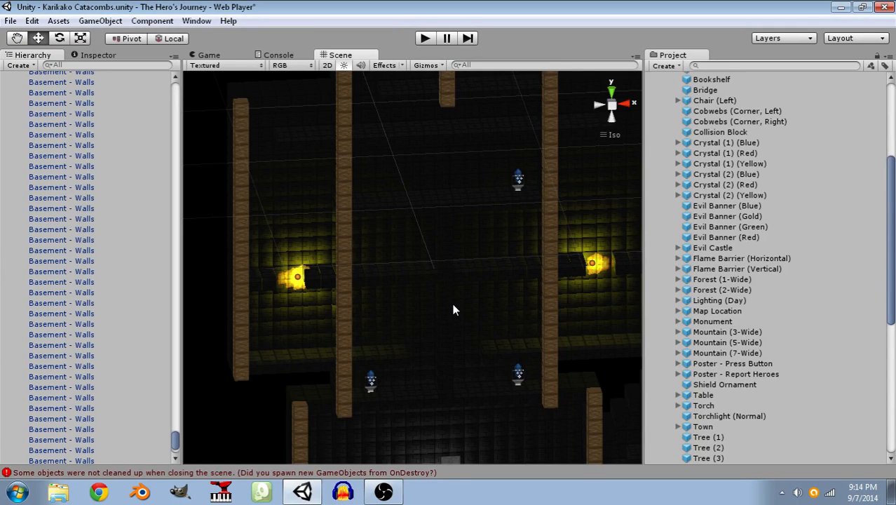
Examine the route between the flame barriers, the split middle ledge and the two lower teleporters.
click(422, 260)
click(458, 258)
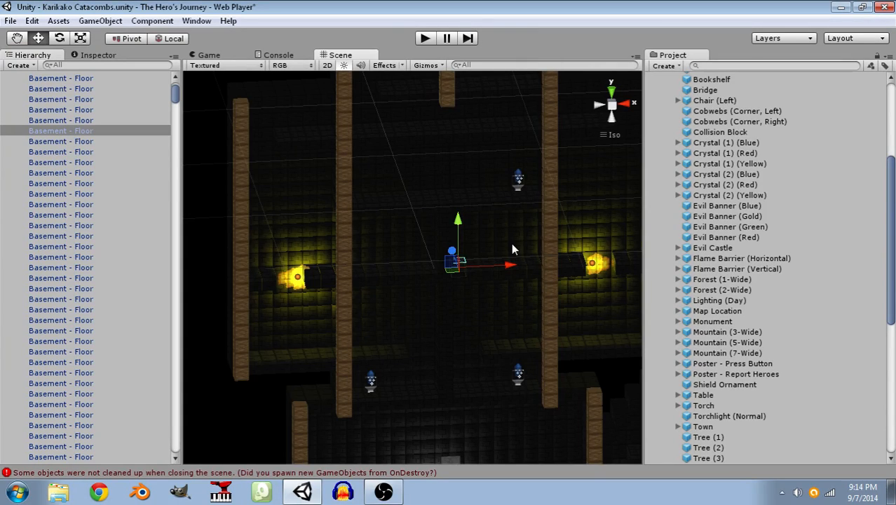
click(422, 258)
click(298, 278)
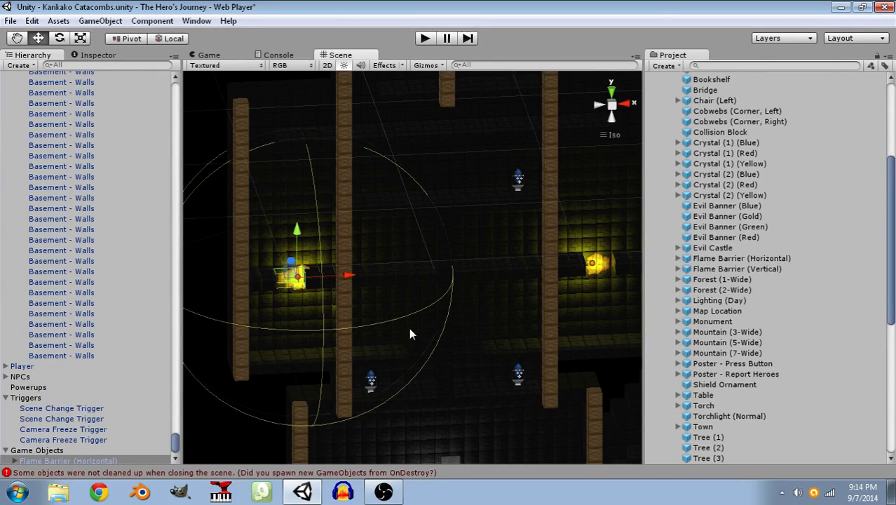
click(371, 390)
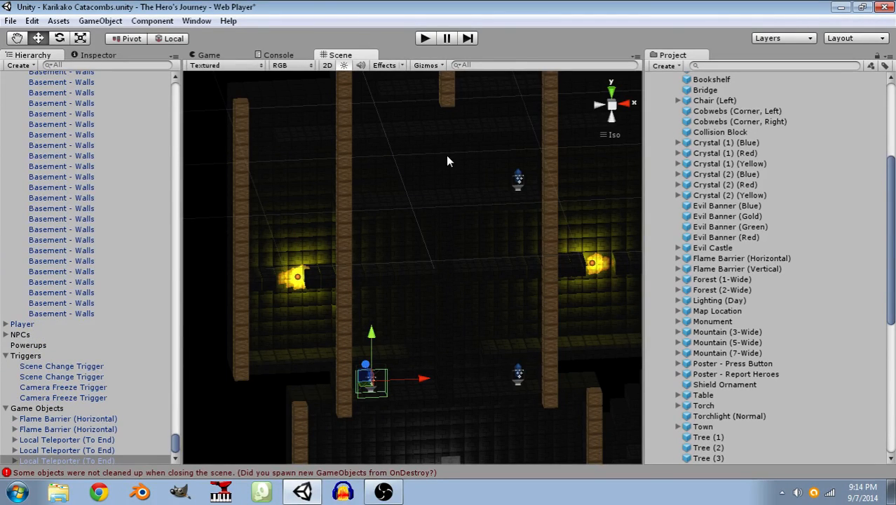
click(444, 177)
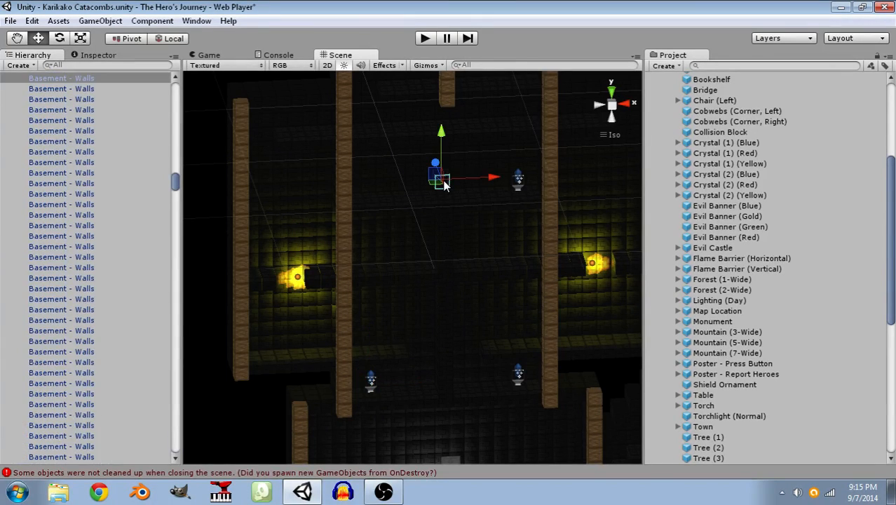
click(464, 250)
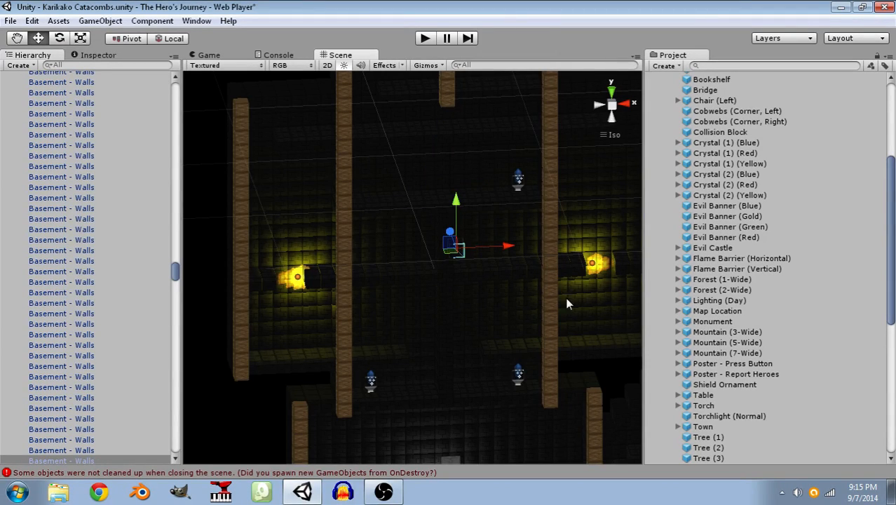
click(589, 334)
click(516, 388)
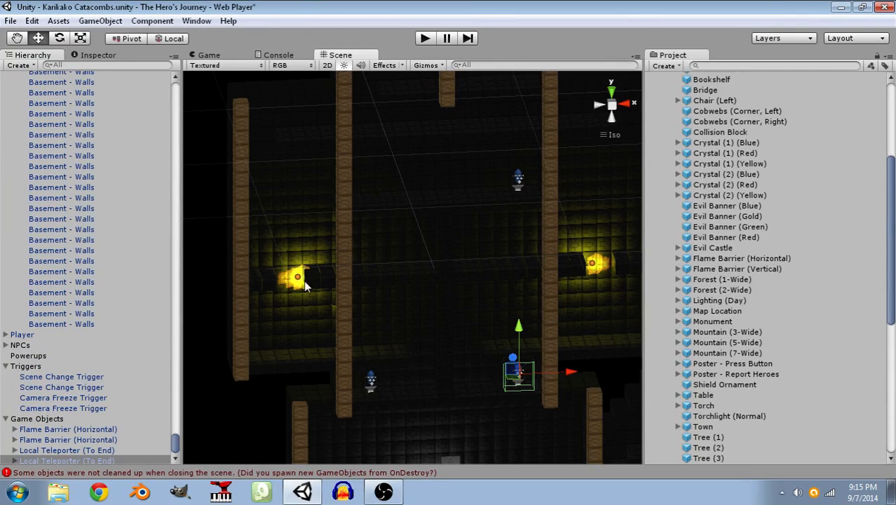
Examine the upper ledges, the upper teleporter's surroundings and the monument chamber at the base of the shaft.
click(445, 126)
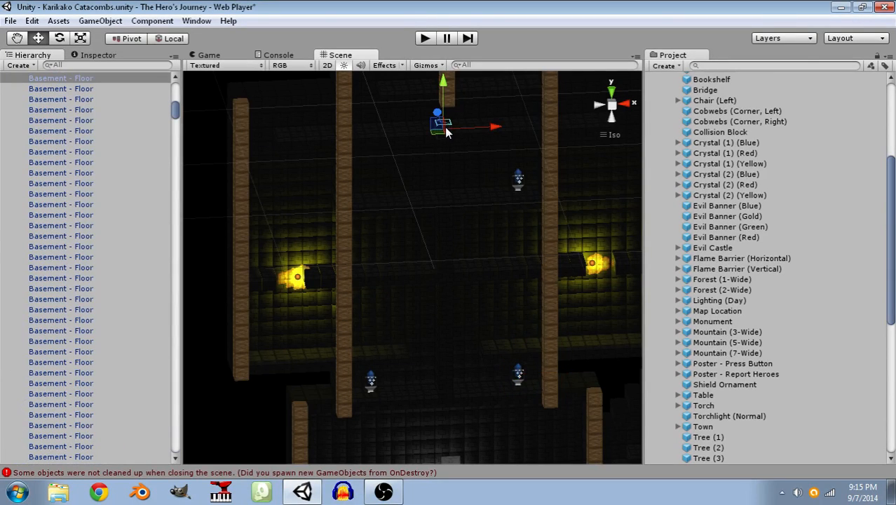
middle_drag(471, 142, 423, 174)
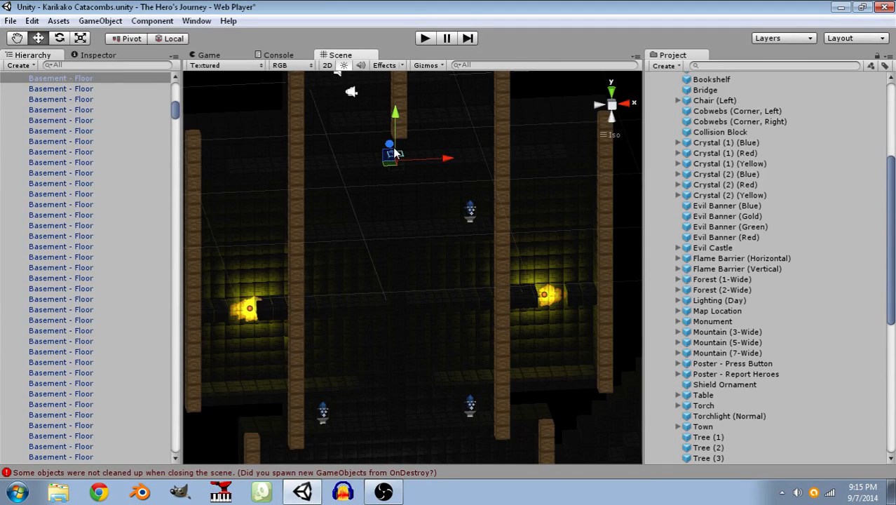
click(320, 223)
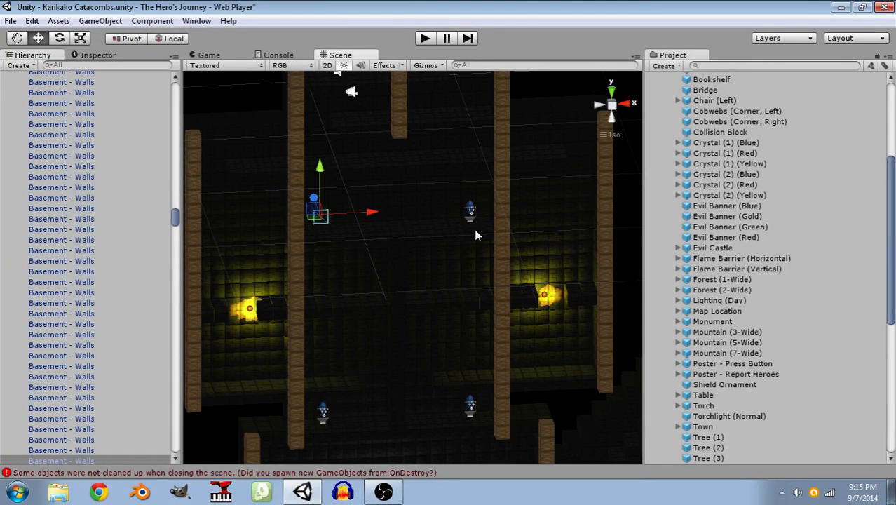
scroll(406, 372, down, 1)
middle_drag(406, 372, 411, 73)
middle_drag(397, 185, 415, 271)
scroll(419, 193, down, 1)
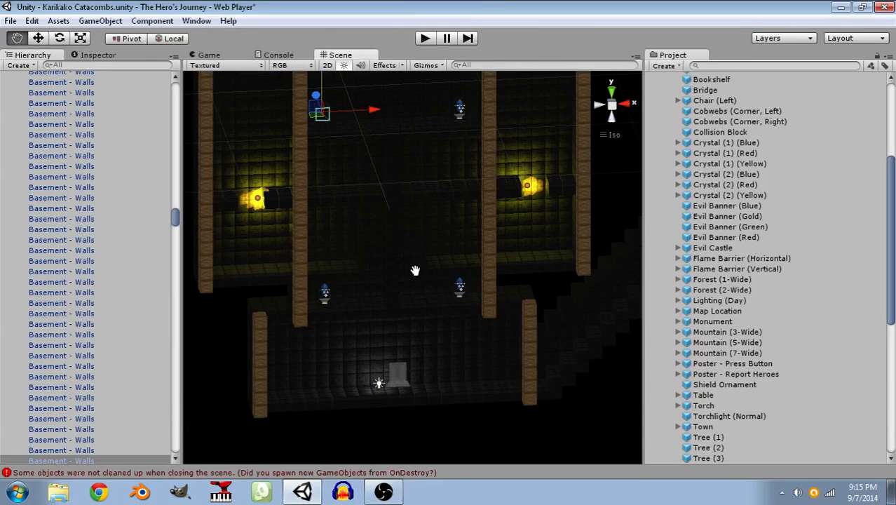
click(455, 116)
click(285, 385)
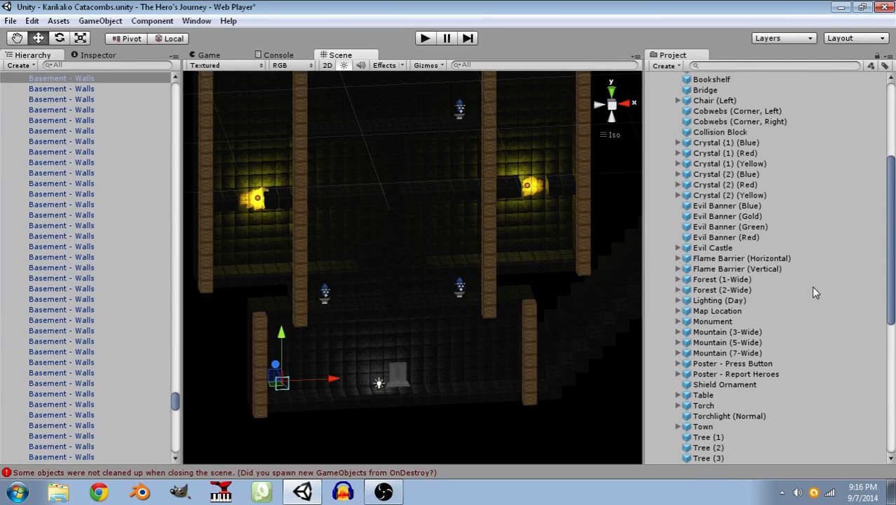
Locate the Switch prefab among the Systems prefabs in the project.
scroll(813, 280, up, 2)
scroll(804, 247, down, 3)
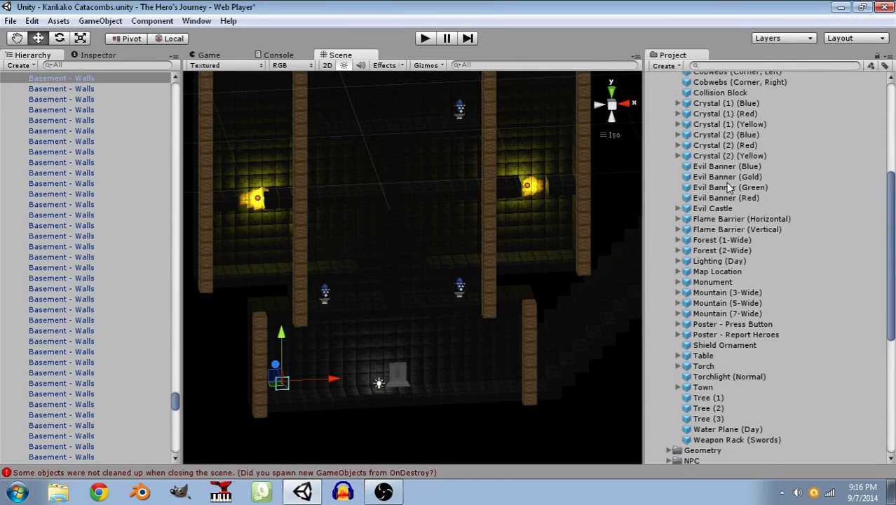
scroll(722, 347, down, 8)
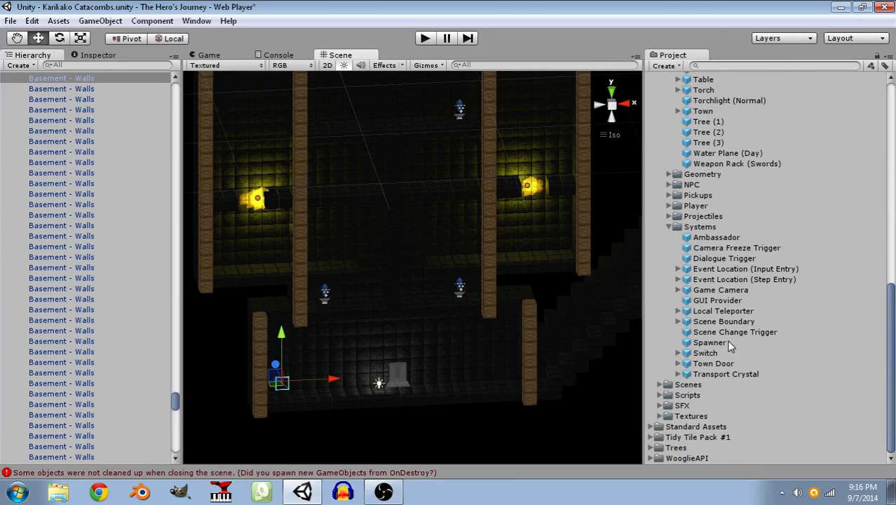
click(707, 354)
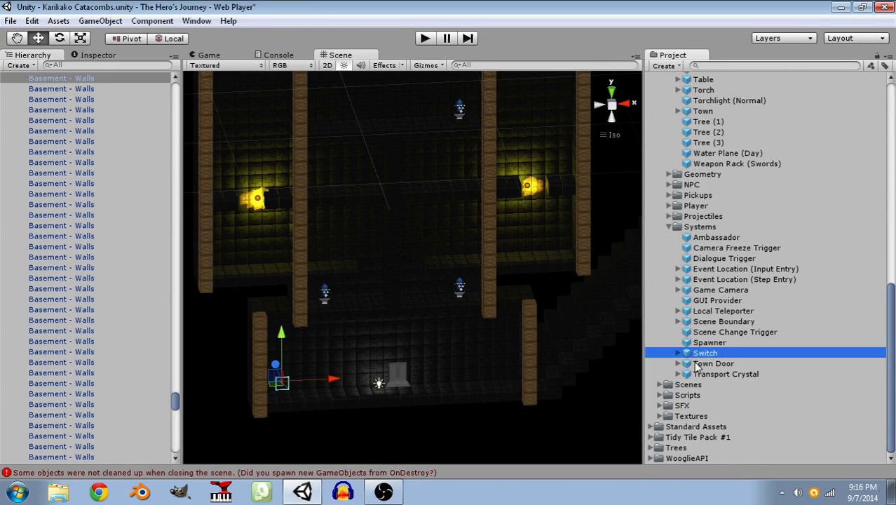
Collapse the Floors and Walls groups in the scene hierarchy and clear the selection.
drag(176, 397, 206, 92)
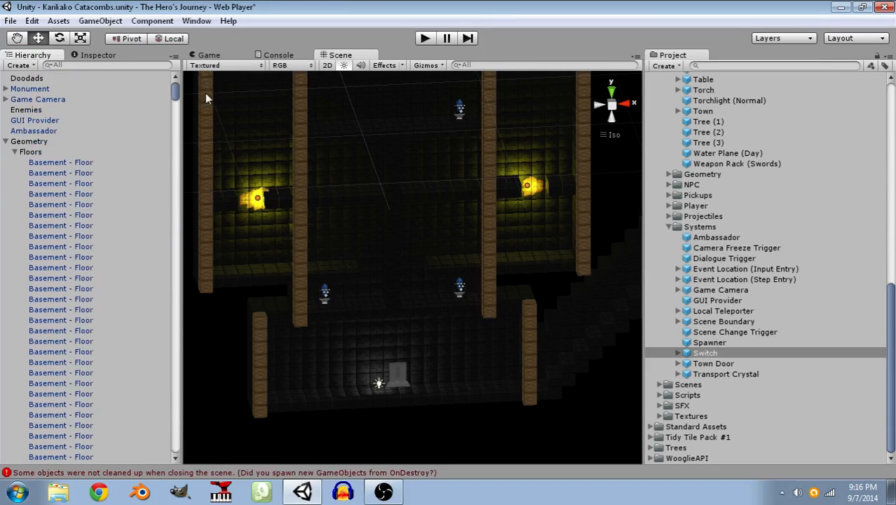
click(14, 152)
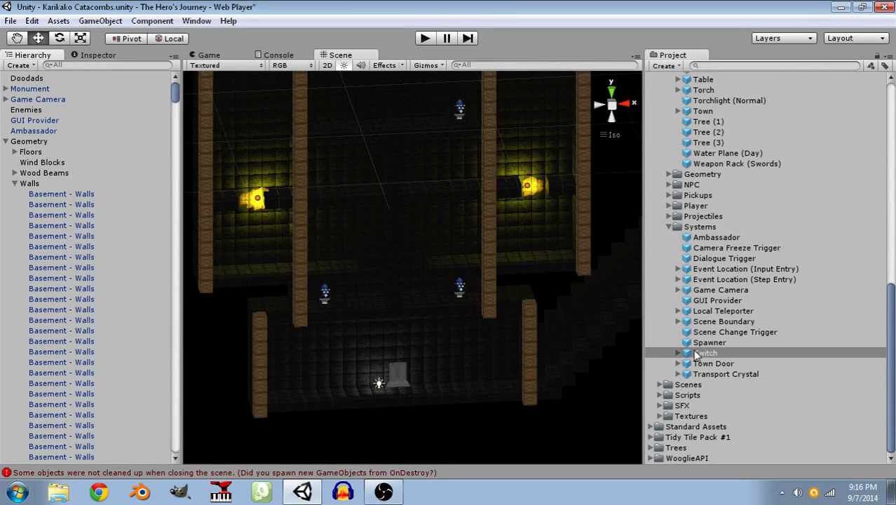
double_click(22, 184)
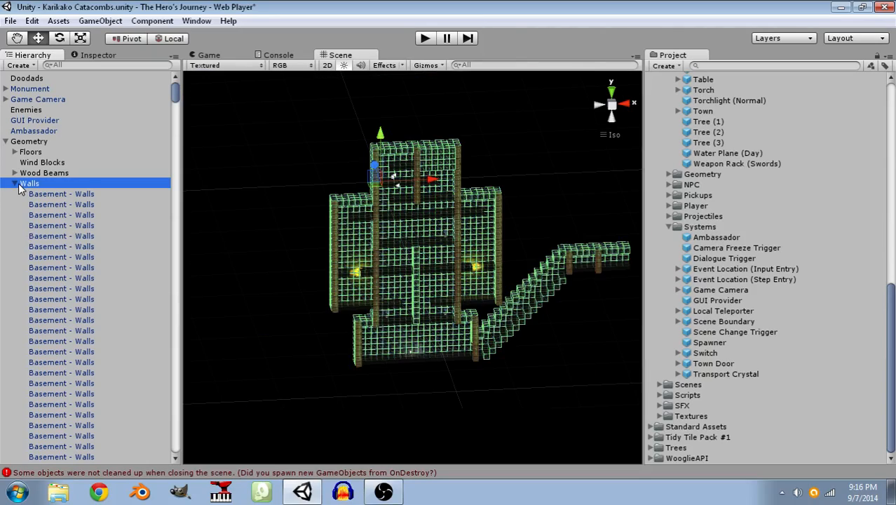
scroll(516, 347, up, 8)
scroll(478, 389, up, 7)
middle_drag(479, 390, 485, 315)
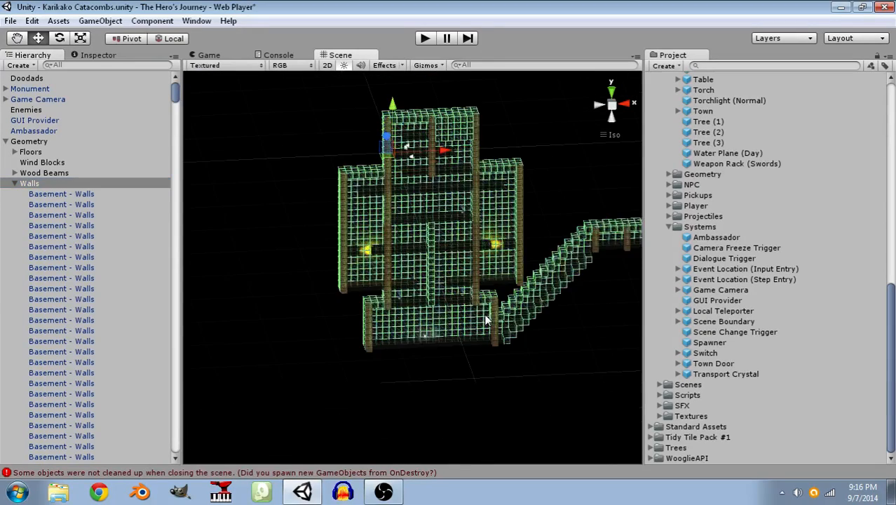
scroll(500, 234, up, 7)
middle_drag(530, 219, 434, 252)
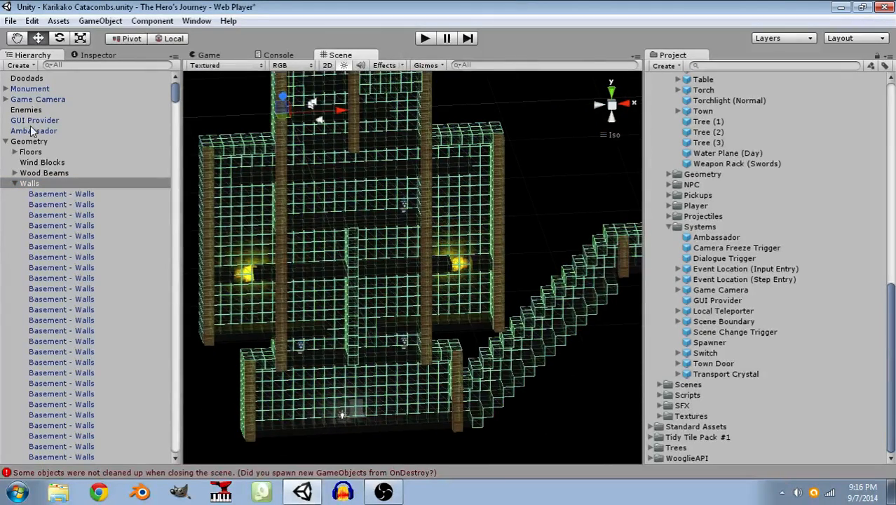
click(15, 185)
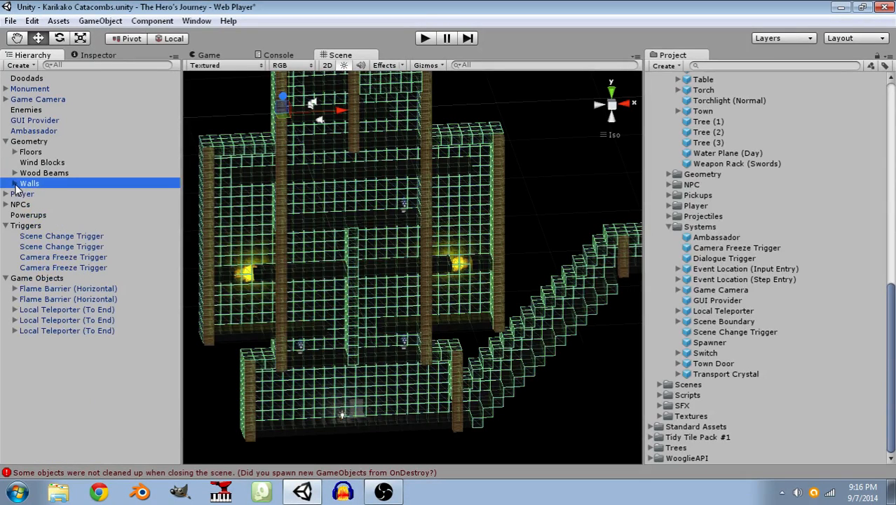
click(60, 370)
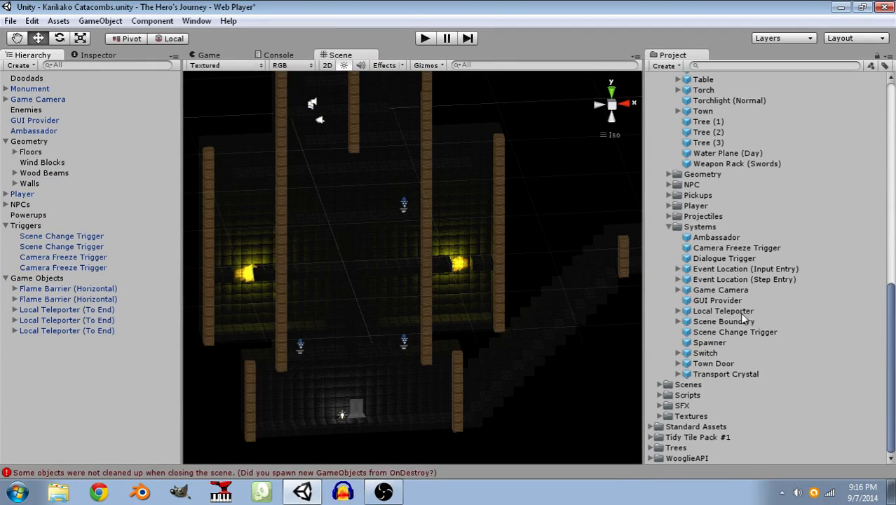
Add a Switch prefab to the Game Objects group and lower it in the shaft to Y -15, just above the flame-level ledge.
drag(703, 352, 63, 282)
click(59, 341)
right_drag(404, 213, 202, 289)
middle_drag(422, 112, 468, 250)
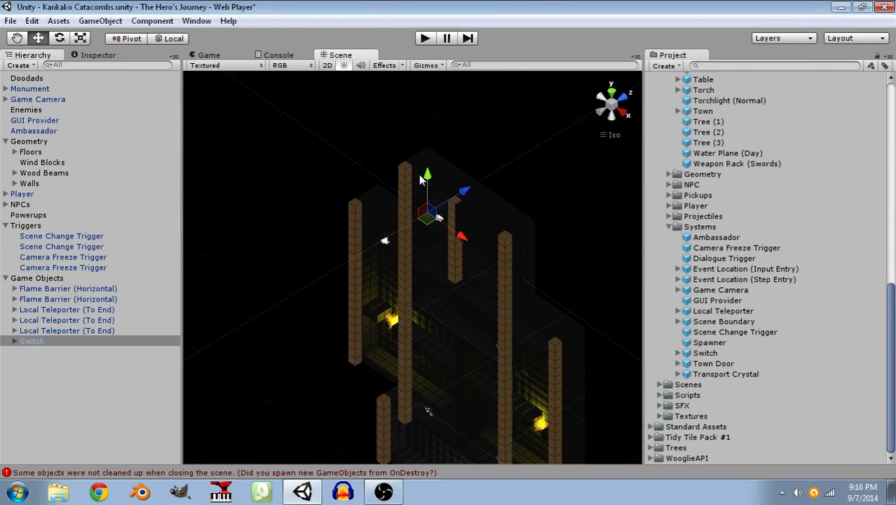
drag(427, 179, 426, 298)
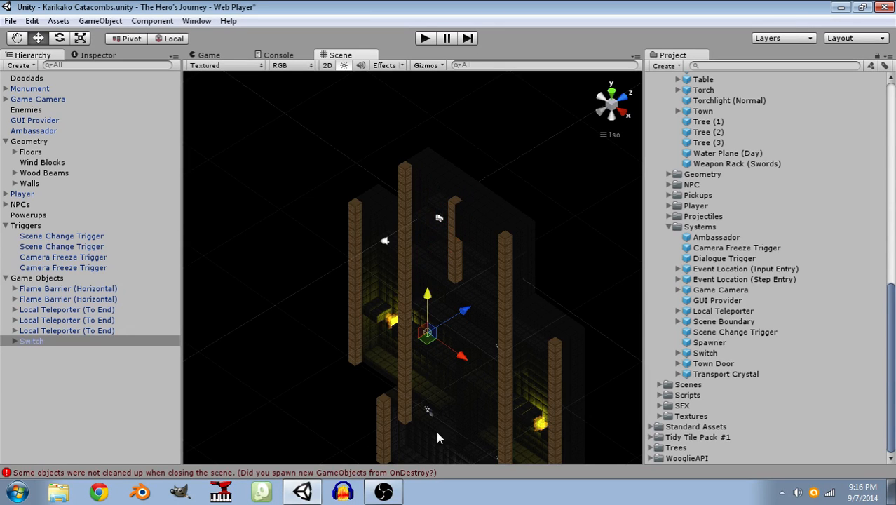
Move the switch along the flame-level ledge toward the central wall column, to X 4.
right_drag(471, 375, 572, 258)
middle_drag(502, 286, 533, 235)
scroll(513, 316, up, 7)
scroll(511, 312, up, 5)
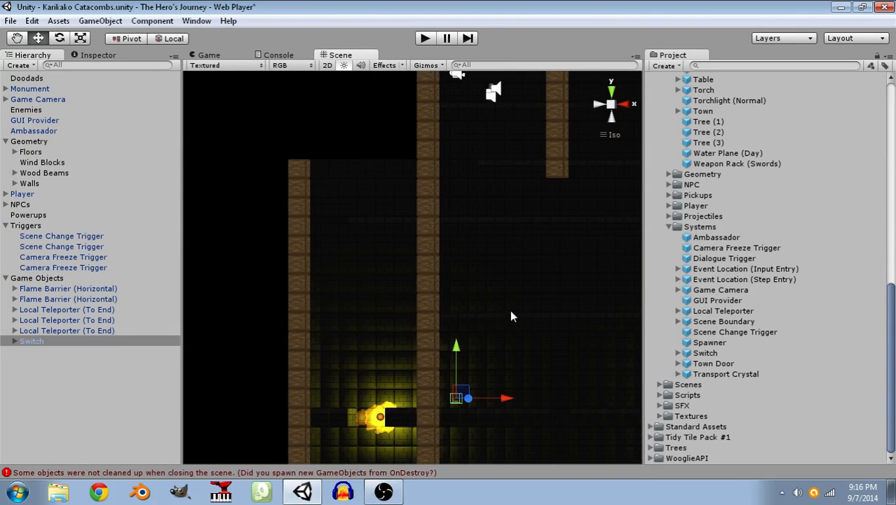
middle_drag(509, 310, 494, 270)
scroll(494, 240, up, 13)
middle_drag(515, 389, 406, 303)
drag(389, 230, 535, 256)
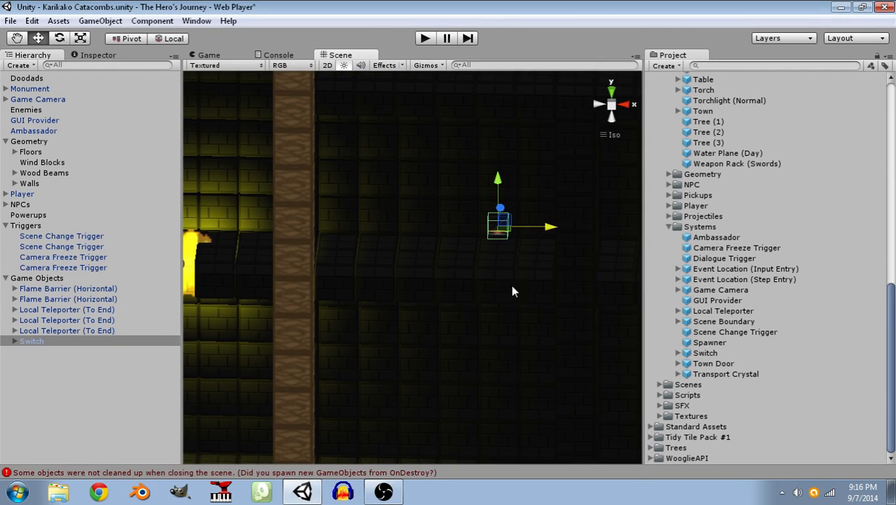
right_drag(487, 377, 498, 287)
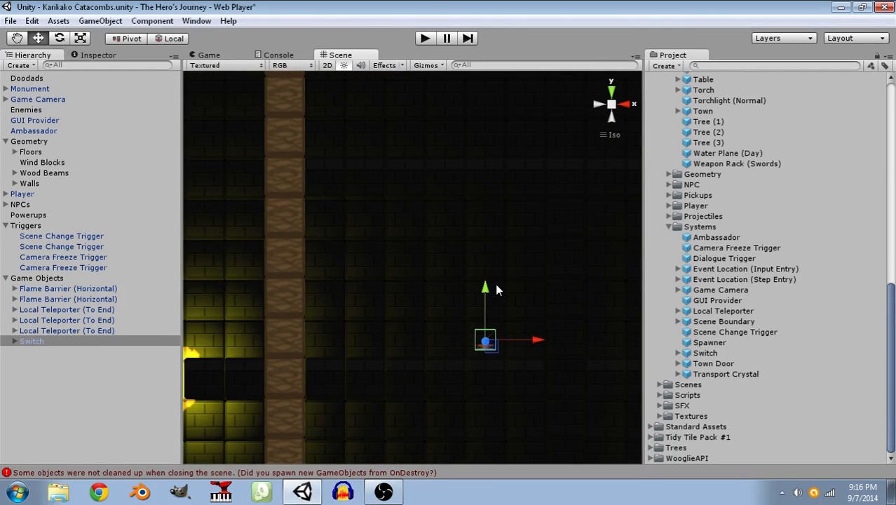
Set the switch's Y position to -15.25 and check how it sits on the ledge.
click(92, 54)
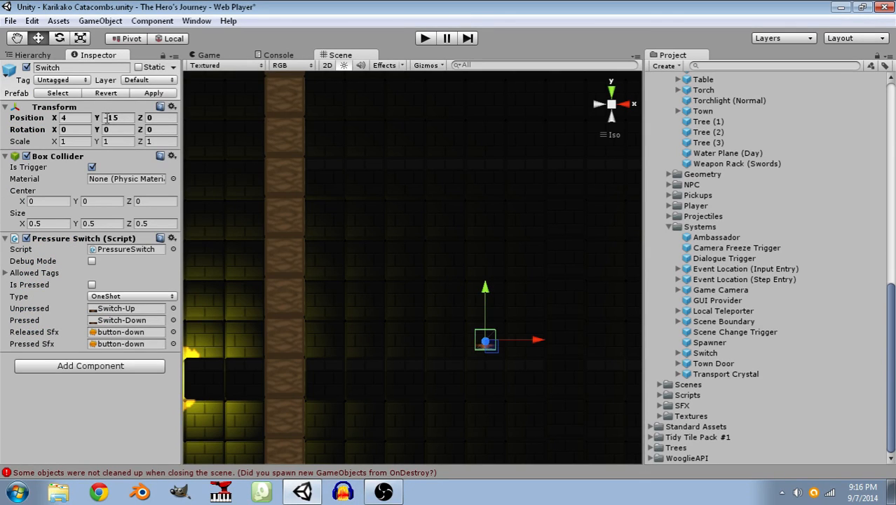
click(117, 119)
double_click(118, 121)
key(Right)
text(.25)
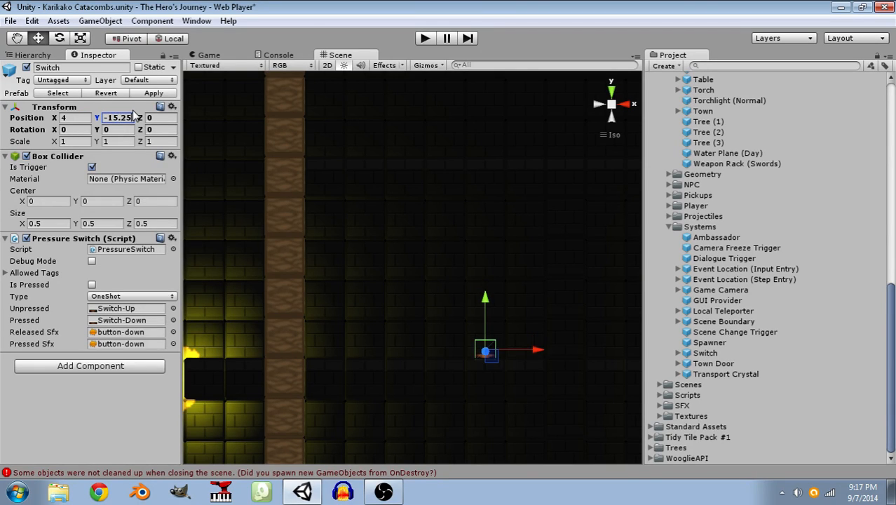
alt+drag(483, 361, 492, 501)
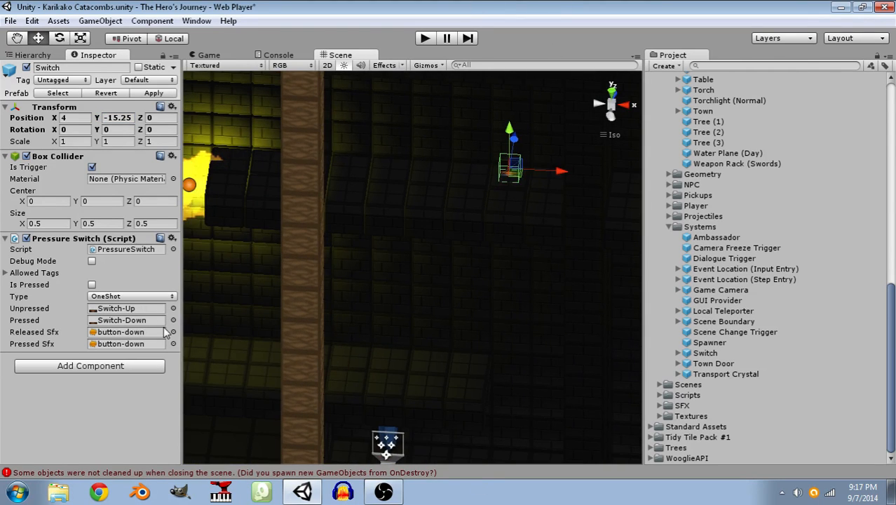
Set the switch's Z position to -0.5 and rename it Switch (Left Flame).
click(162, 118)
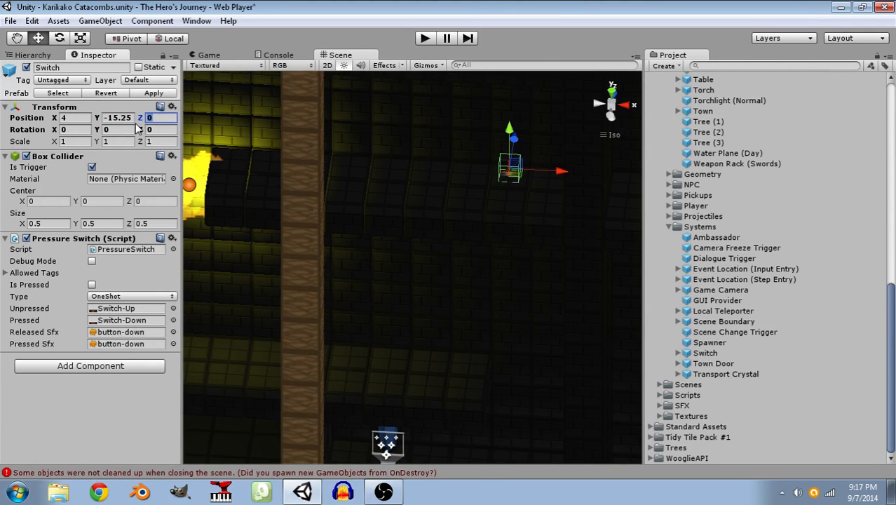
text(-0.5)
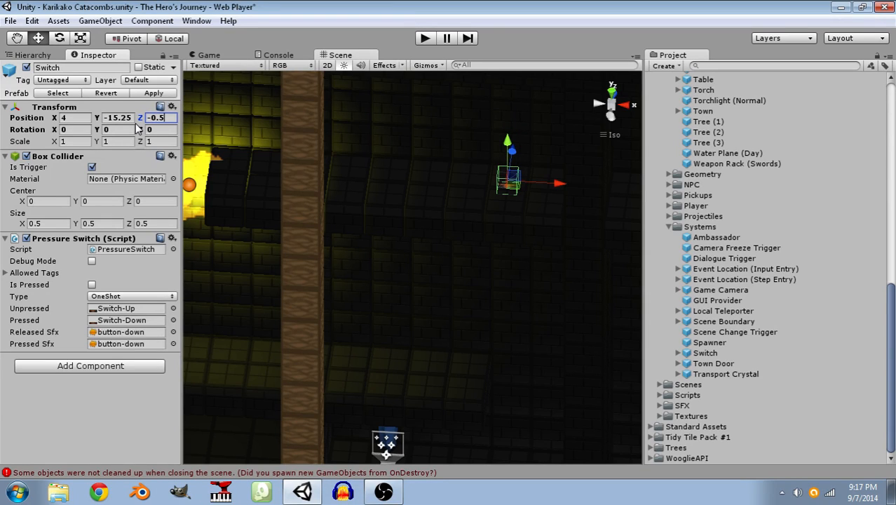
click(31, 55)
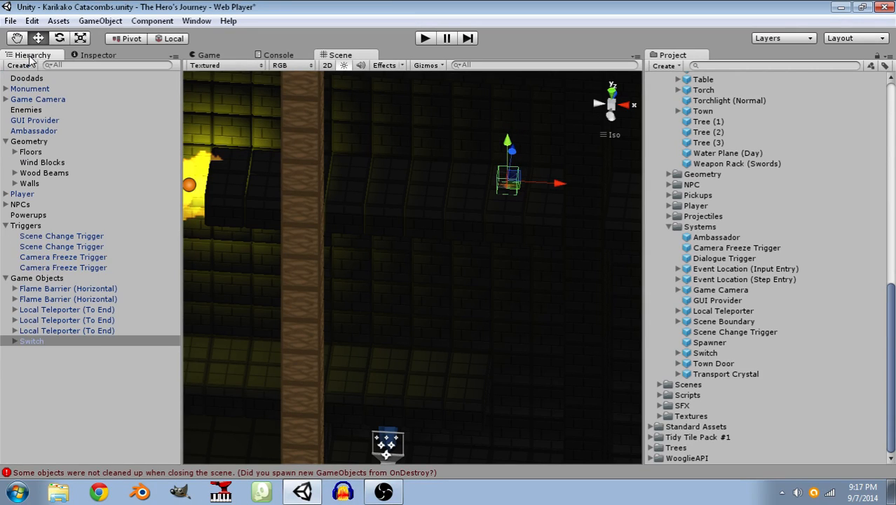
click(59, 342)
click(58, 342)
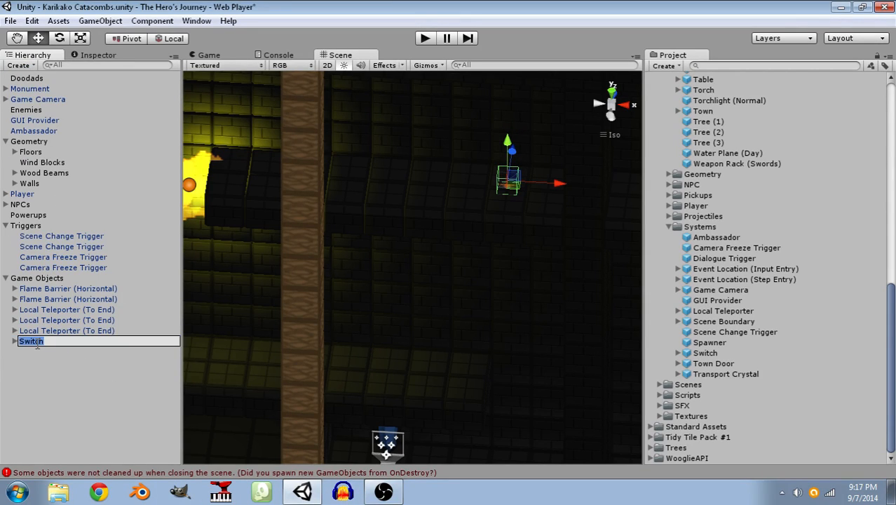
key(End)
text((Left )
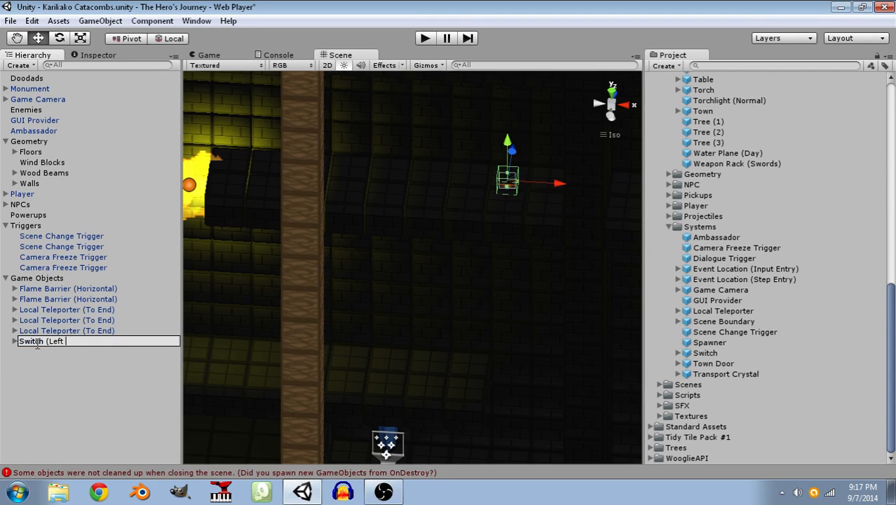
text(Flame))
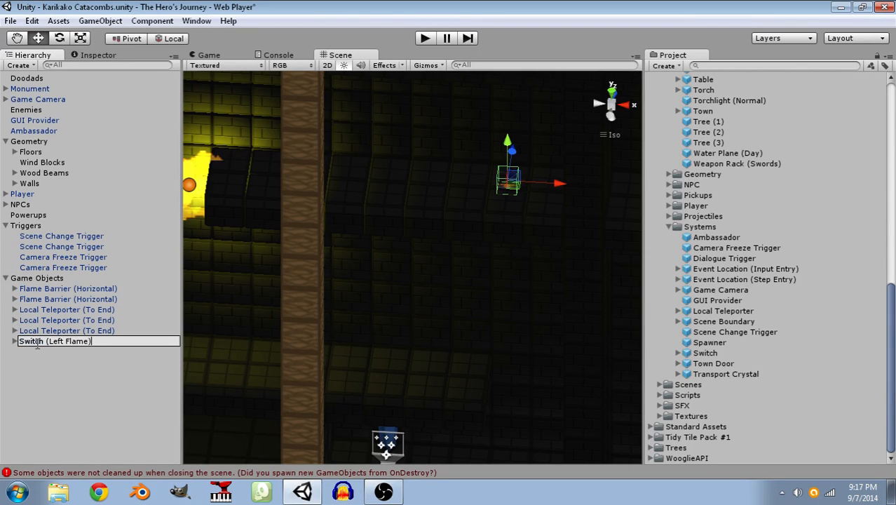
key(Return)
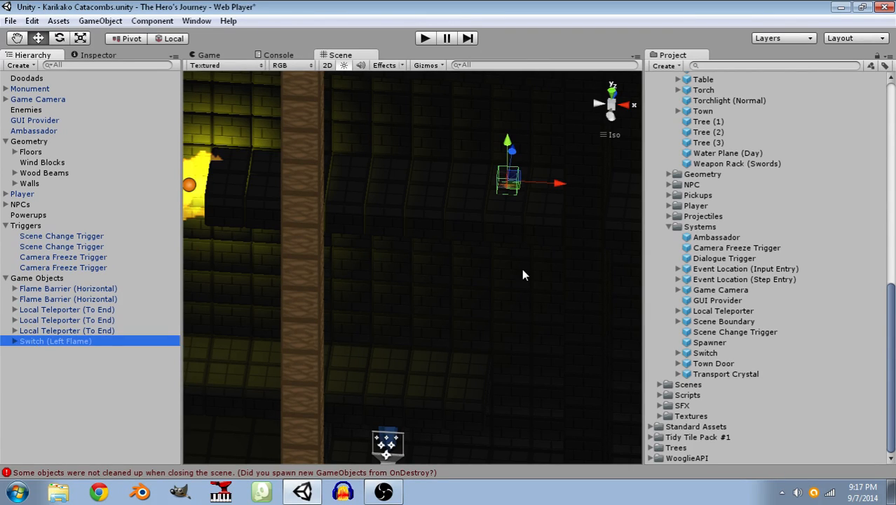
Duplicate the left flame switch, move the copy across the gap onto the opposite ledge, and rename it Switch (Right Flame).
middle_drag(523, 270, 461, 271)
key(ctrl+d)
drag(495, 184, 623, 198)
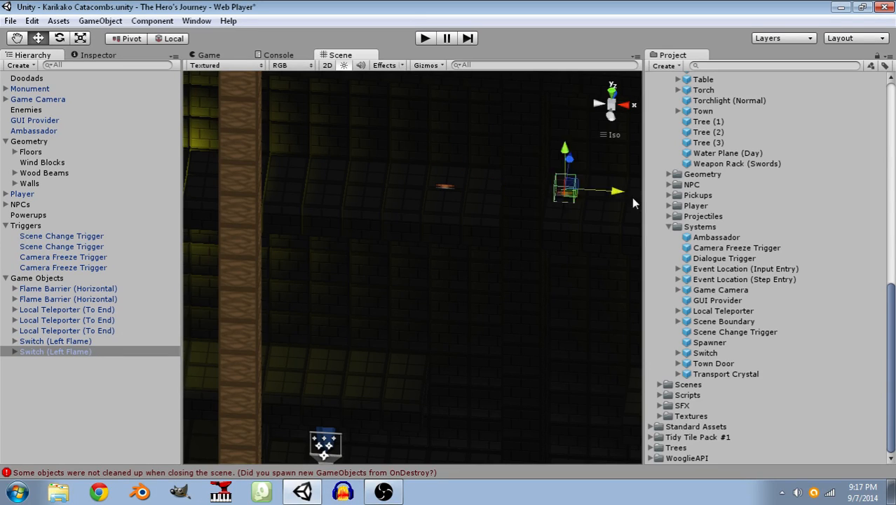
click(72, 351)
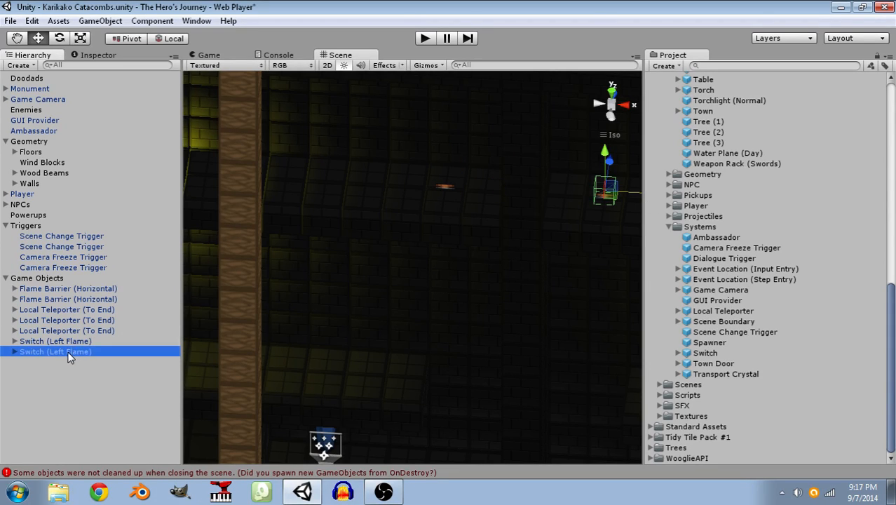
click(68, 352)
drag(64, 352, 51, 351)
text(Right)
key(Return)
Select the flame barrier at X -4 and dock the Inspector as its own column beside the Hierarchy.
scroll(471, 297, down, 1)
middle_drag(471, 297, 559, 317)
click(84, 288)
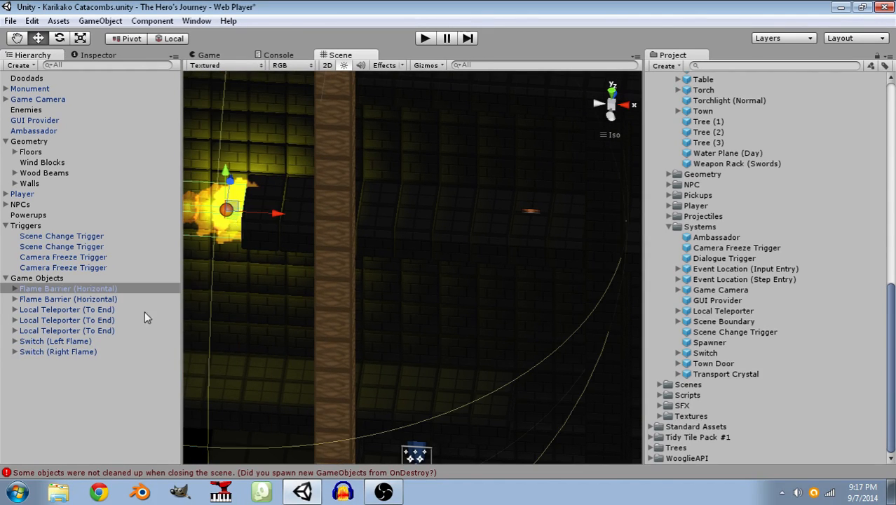
click(13, 290)
click(13, 289)
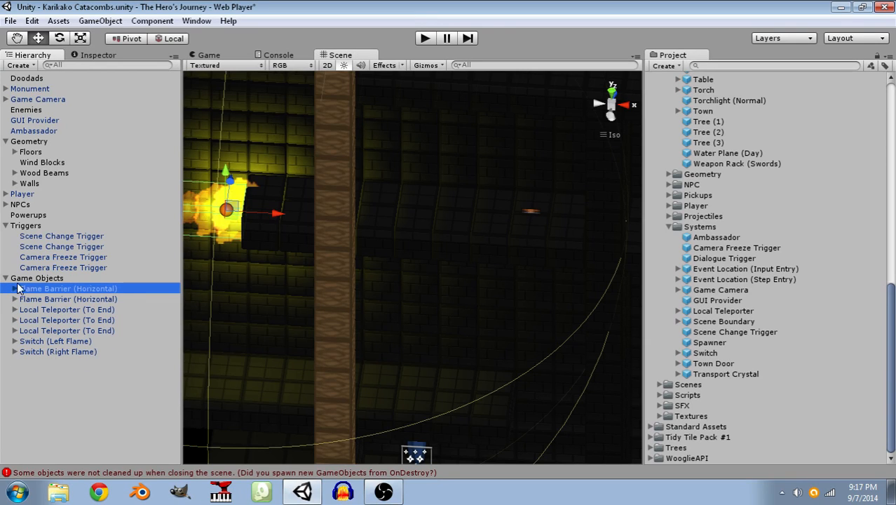
click(95, 56)
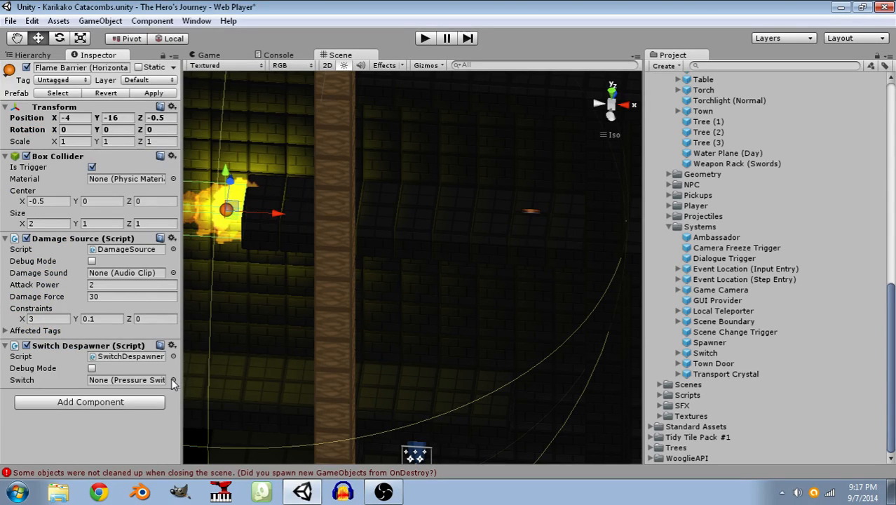
drag(101, 56, 187, 131)
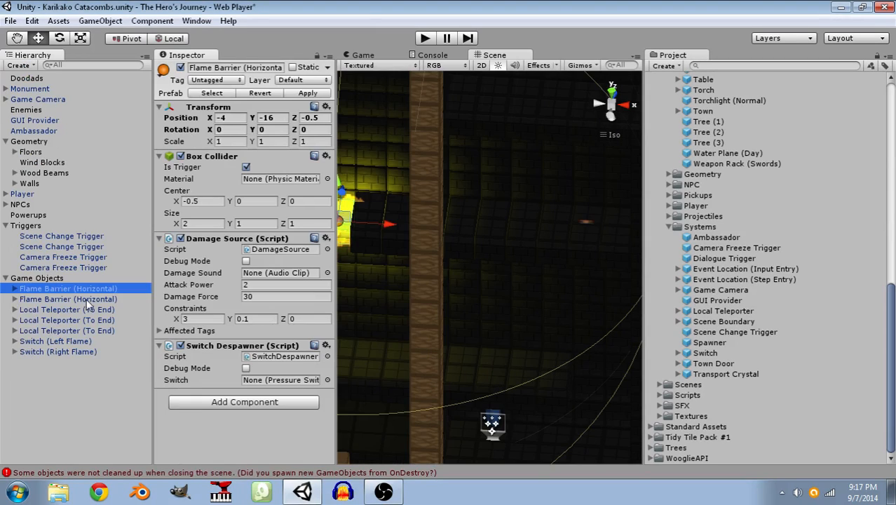
Assign Switch (Left Flame) as the Switch Despawner's switch on the flame barrier at X -4.
click(37, 346)
drag(36, 346, 291, 384)
click(103, 444)
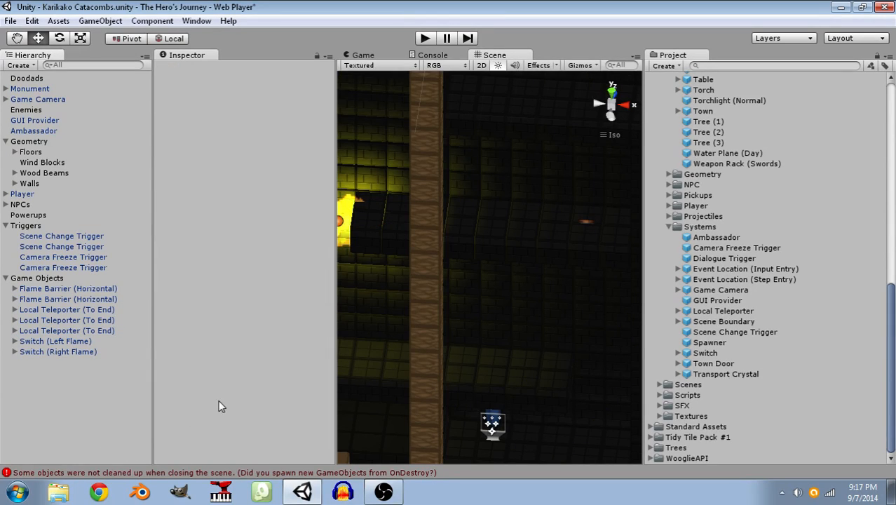
Assign Switch (Right Flame) as the Switch Despawner's switch on the flame barrier at X 16.
middle_drag(528, 329, 490, 302)
click(536, 223)
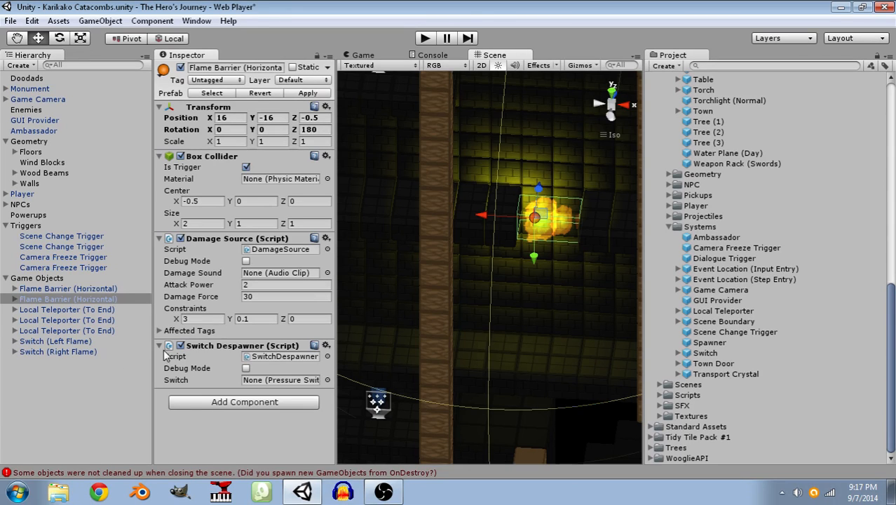
drag(50, 352, 260, 384)
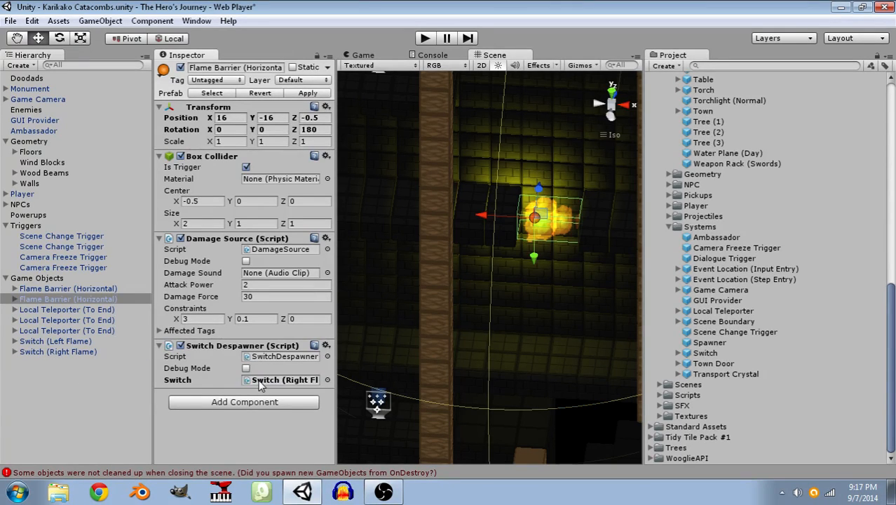
click(85, 407)
Move Switch (Left Flame) along its ledge toward the central gap, to X 5.
scroll(428, 403, down, 2)
scroll(428, 404, down, 1)
middle_drag(428, 405, 491, 444)
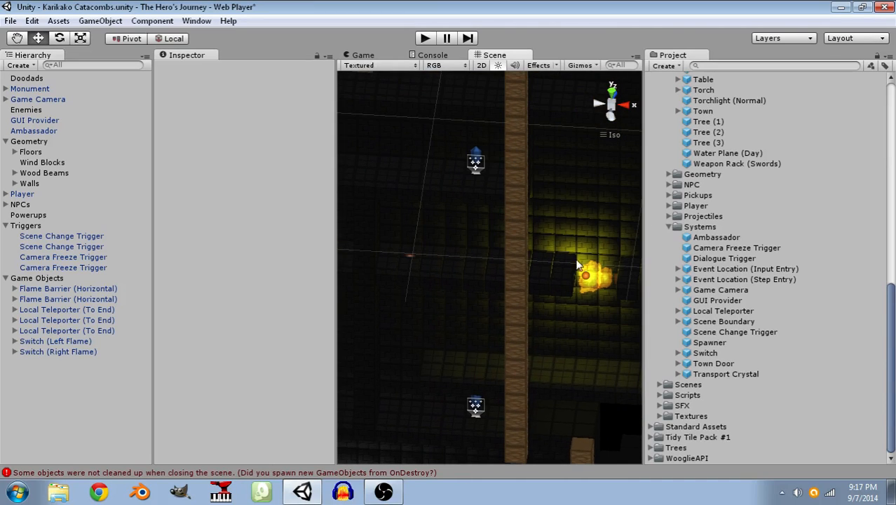
right_drag(572, 358, 506, 309)
middle_drag(481, 318, 548, 313)
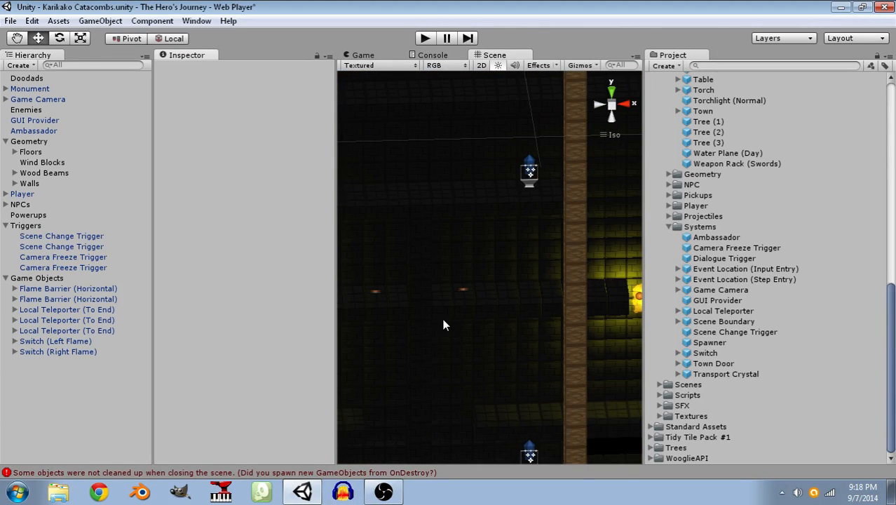
middle_drag(442, 324, 504, 310)
click(436, 283)
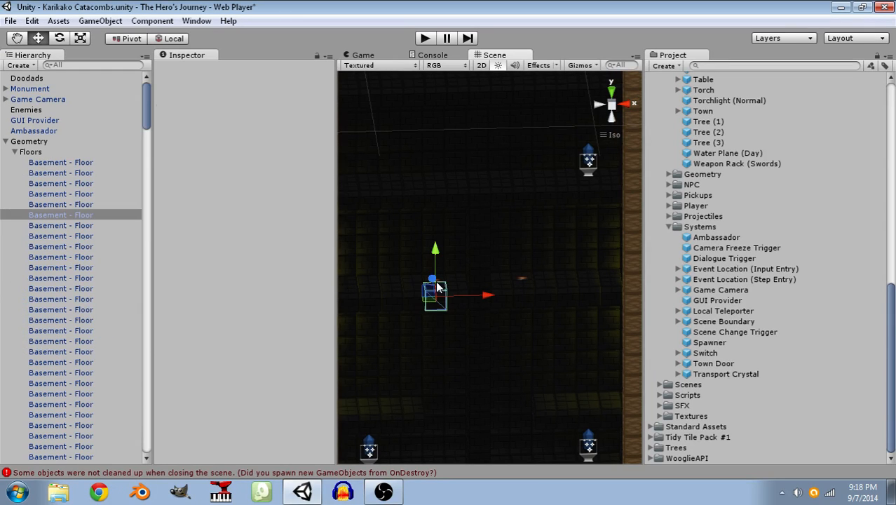
scroll(412, 358, up, 5)
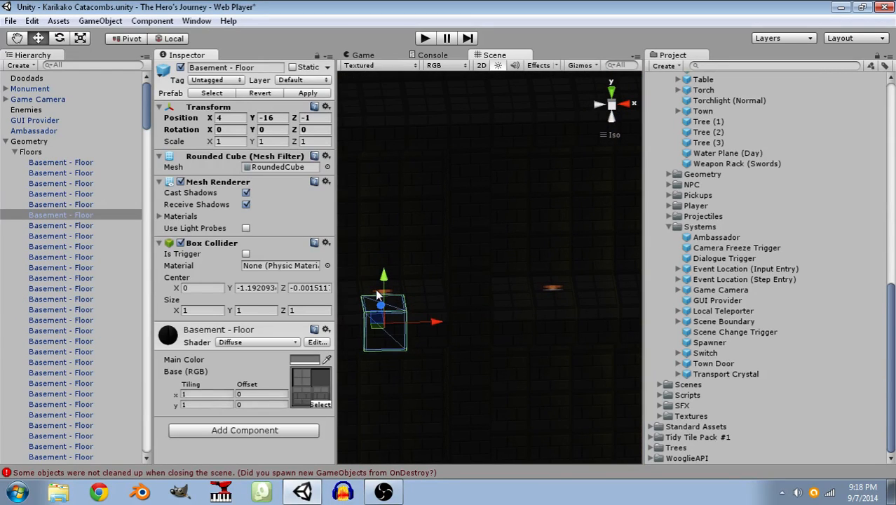
click(382, 287)
ctrl+drag(454, 286, 461, 287)
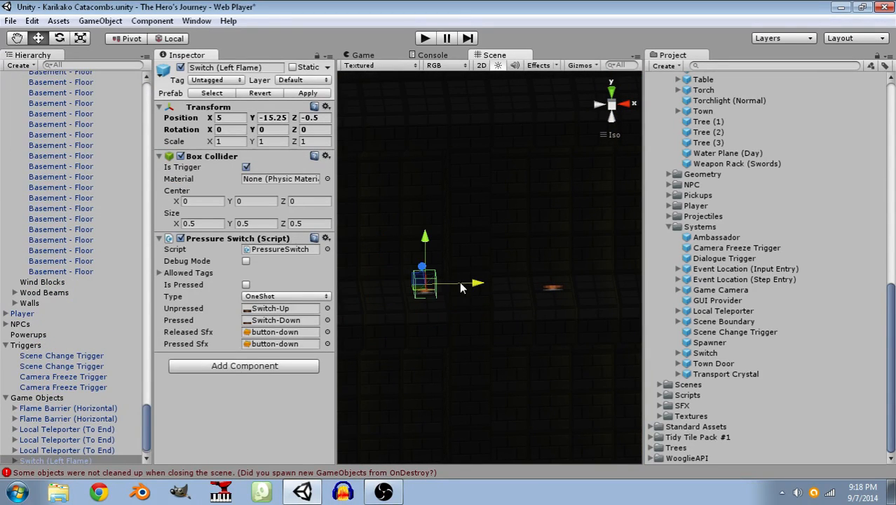
Move Switch (Right Flame) along its ledge toward the central gap, to X 7.
click(558, 298)
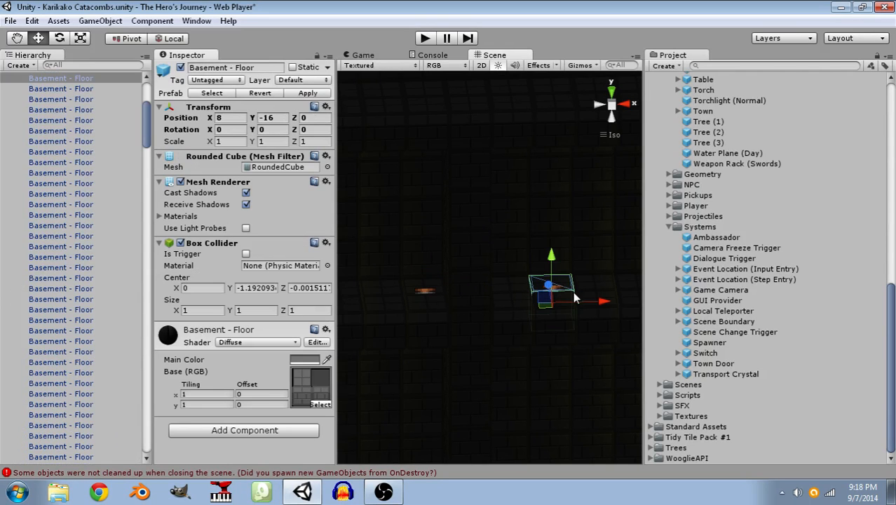
click(537, 412)
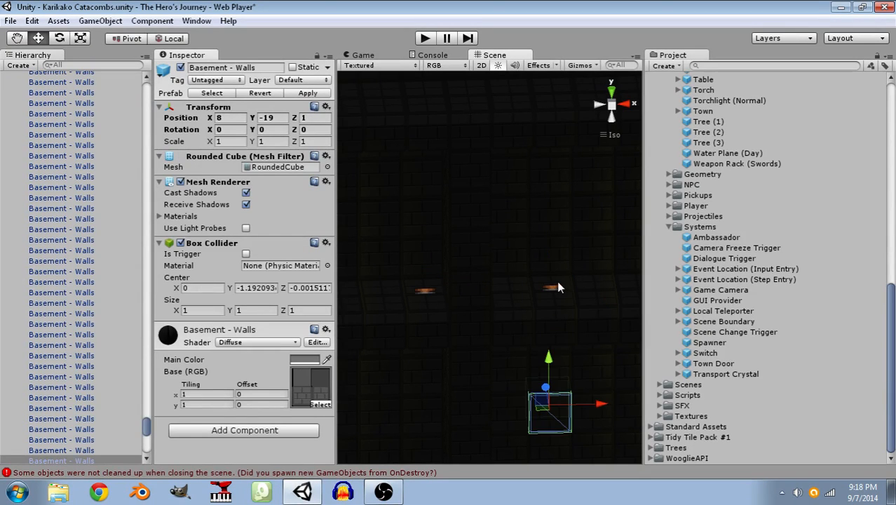
click(555, 287)
ctrl+drag(604, 284, 589, 342)
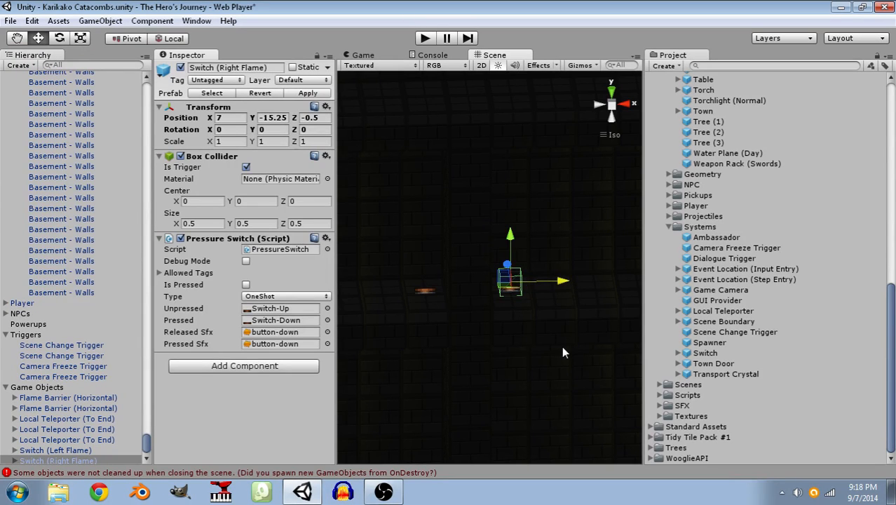
Examine the shaft's overall layout, from the upper divider down to the flame barriers, switches and teleporters.
middle_drag(512, 409, 478, 396)
scroll(494, 352, down, 10)
scroll(504, 339, down, 4)
right_drag(543, 323, 506, 328)
middle_drag(385, 311, 469, 305)
middle_drag(545, 173, 492, 344)
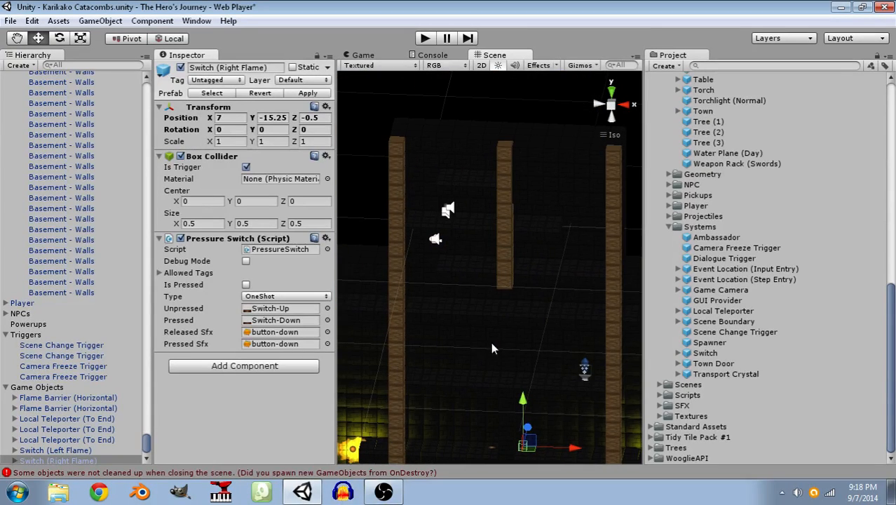
right_drag(486, 343, 500, 265)
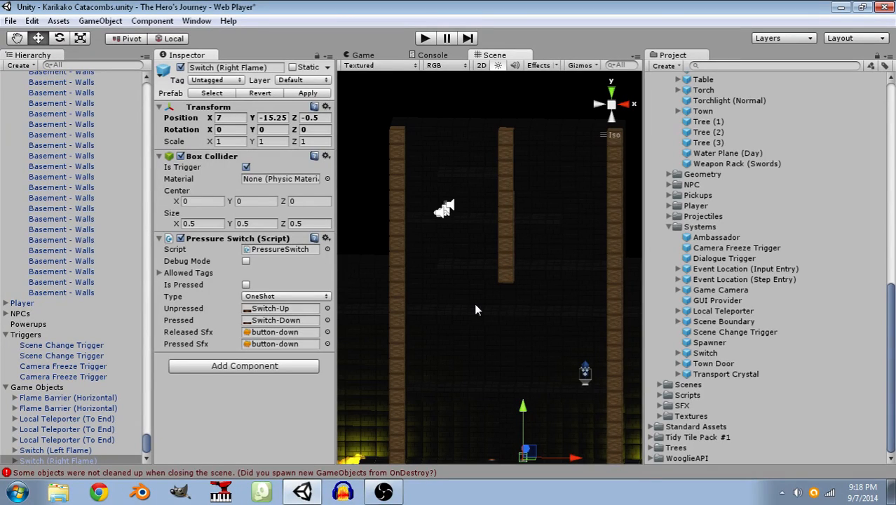
middle_drag(449, 392, 521, 257)
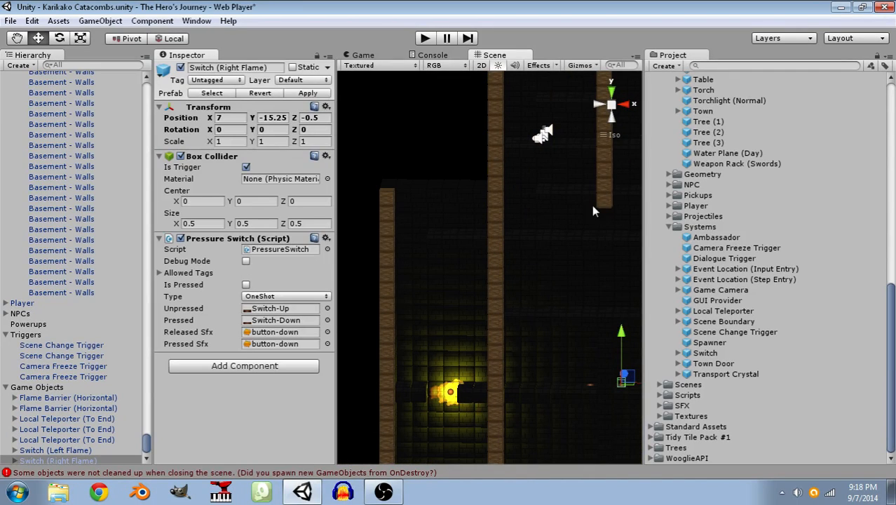
mouse_move(568, 279)
middle_down()
mouse_move(441, 252)
mouse_move(559, 271)
middle_up()
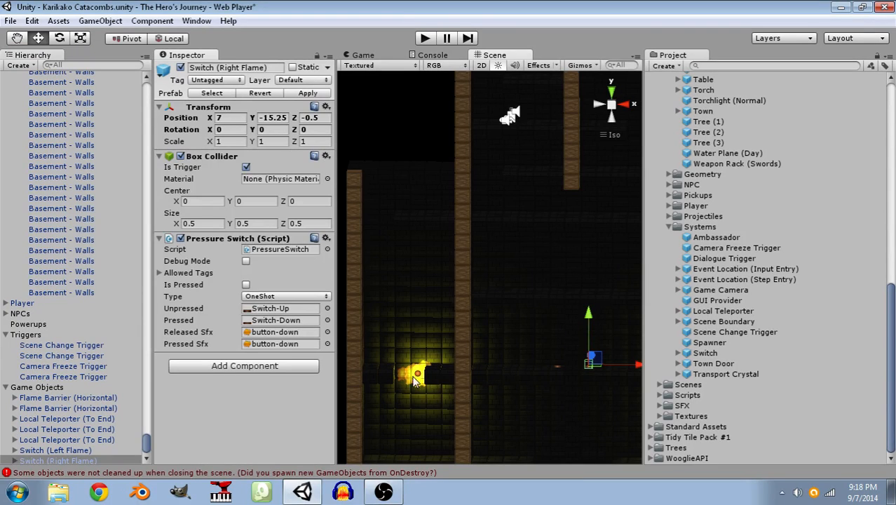
middle_drag(460, 356, 487, 322)
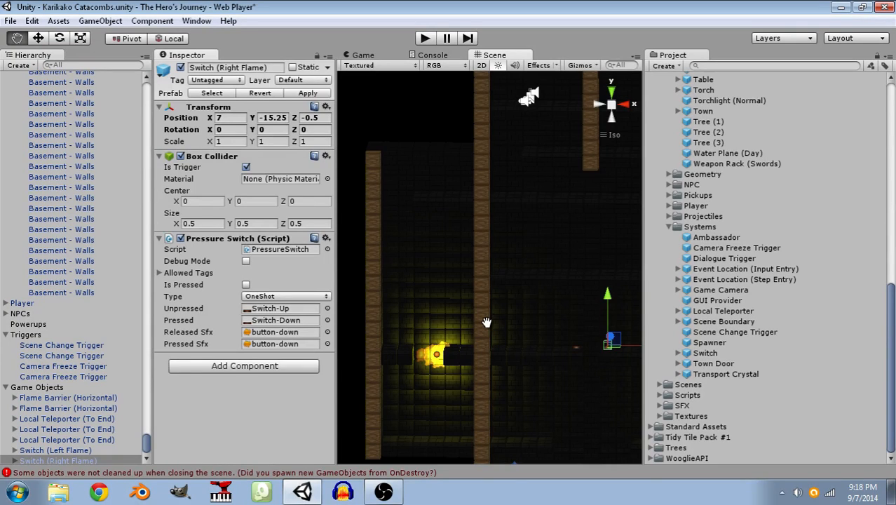
middle_drag(486, 321, 459, 324)
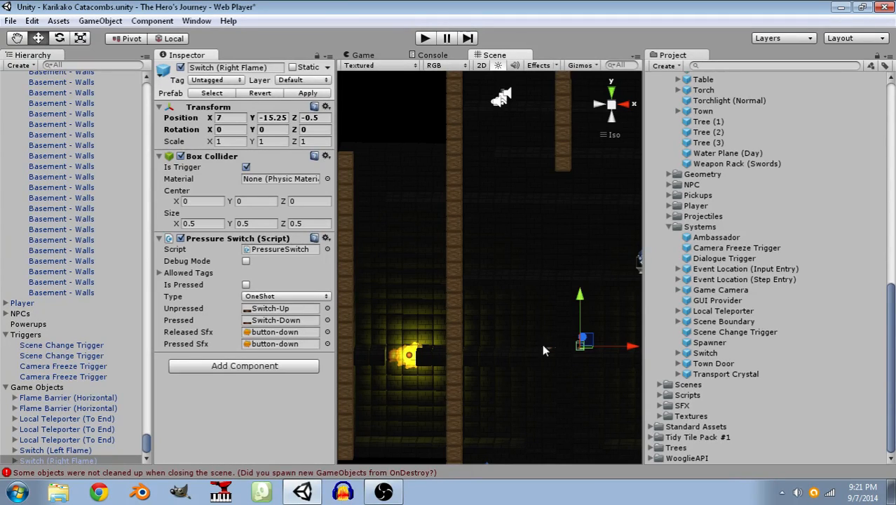
middle_drag(507, 356, 438, 332)
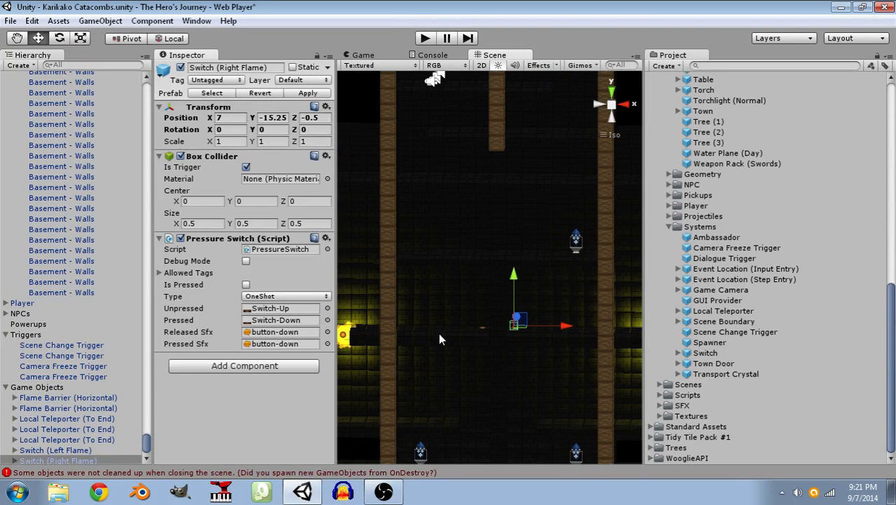
Inspect the Steelguard prefab among the enemy prefabs and collapse the Game Objects group in the scene hierarchy.
scroll(699, 221, up, 15)
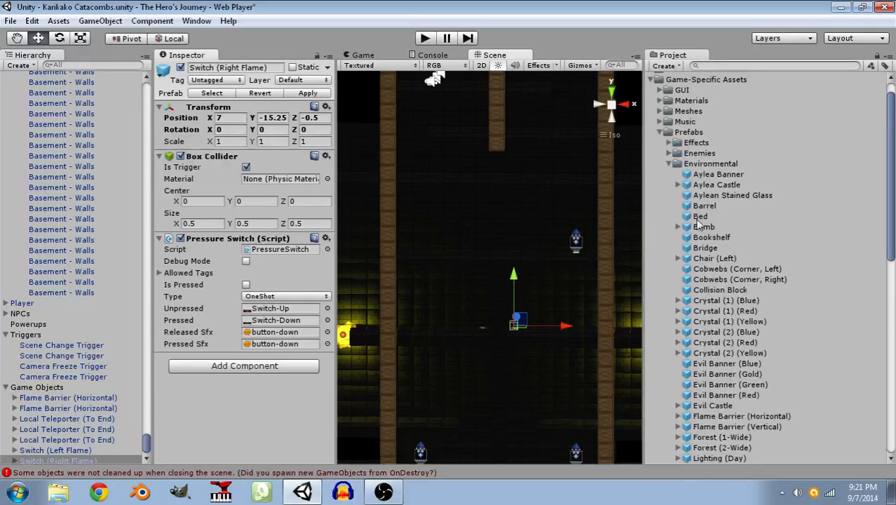
click(670, 153)
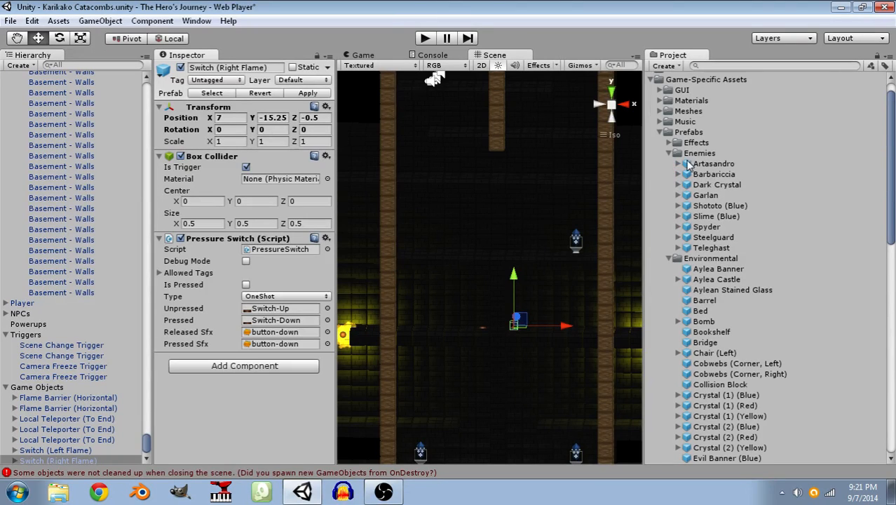
click(688, 239)
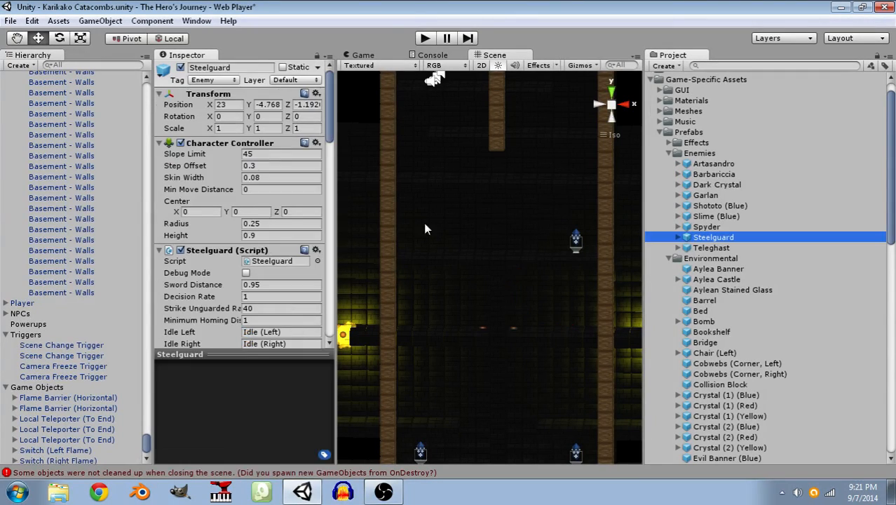
click(14, 335)
click(7, 386)
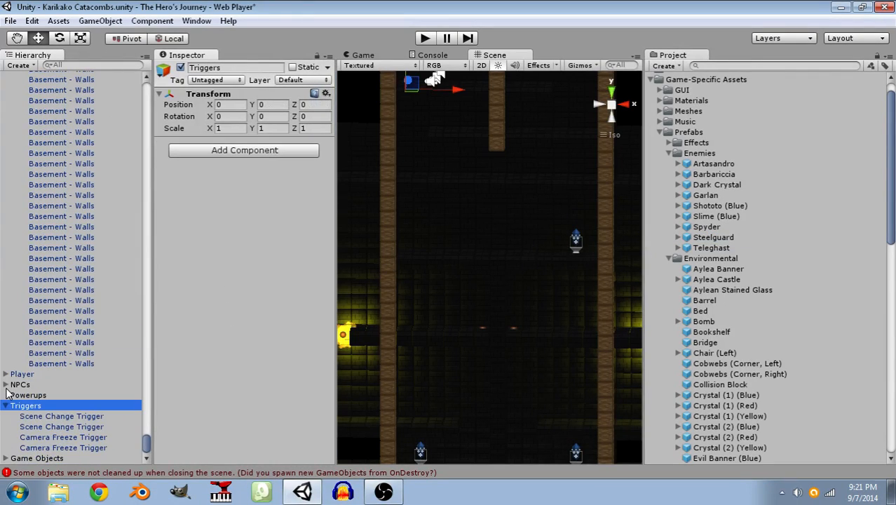
Try placing a new Local Teleporter prefab in the shaft just beneath the central divider, then delete it.
scroll(21, 371, up, 3)
scroll(41, 356, down, 5)
scroll(679, 209, down, 10)
scroll(694, 270, down, 10)
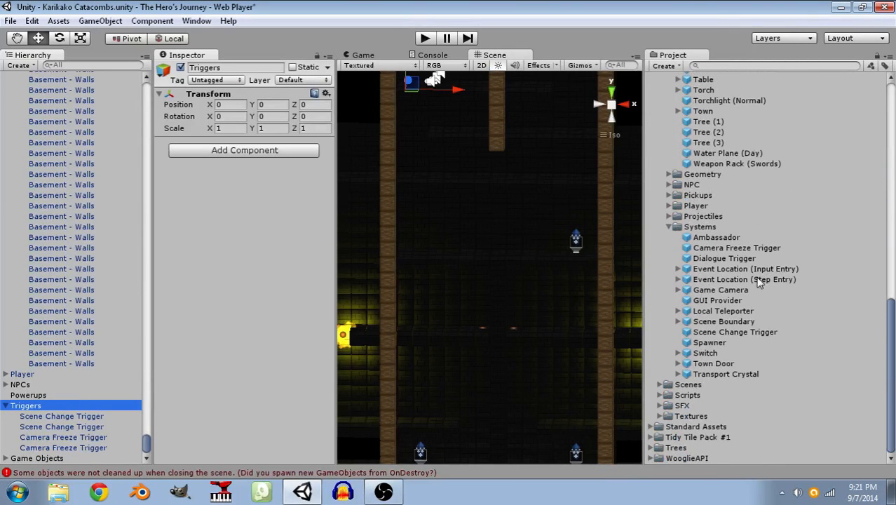
click(694, 312)
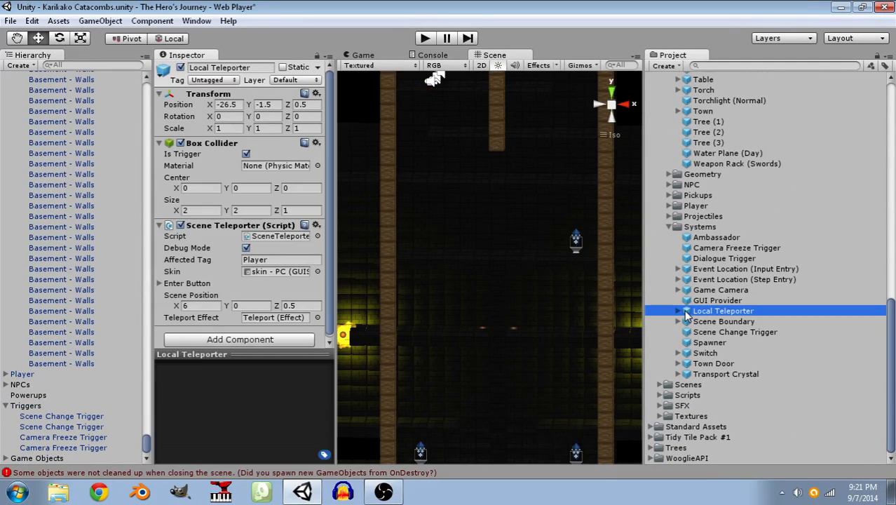
drag(687, 316, 495, 165)
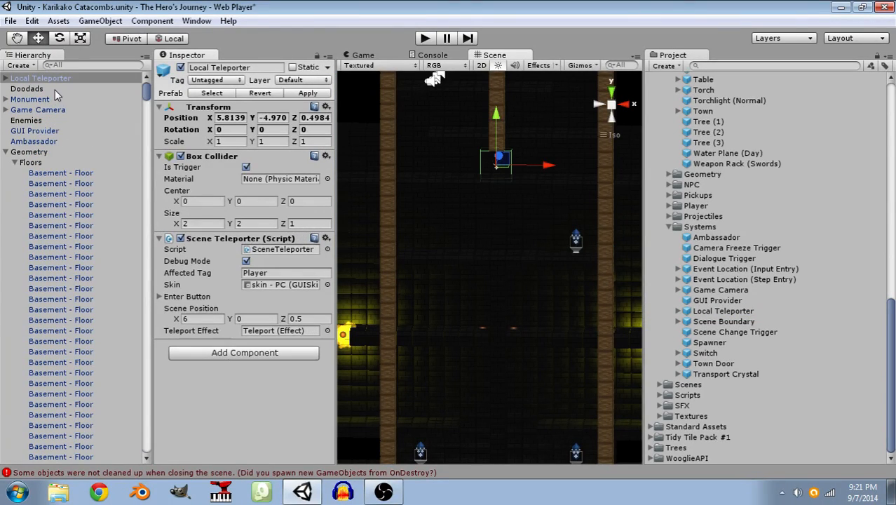
key(Delete)
Collapse the Floors and Walls groups in the hierarchy and expand the Game Objects group.
scroll(30, 143, down, 2)
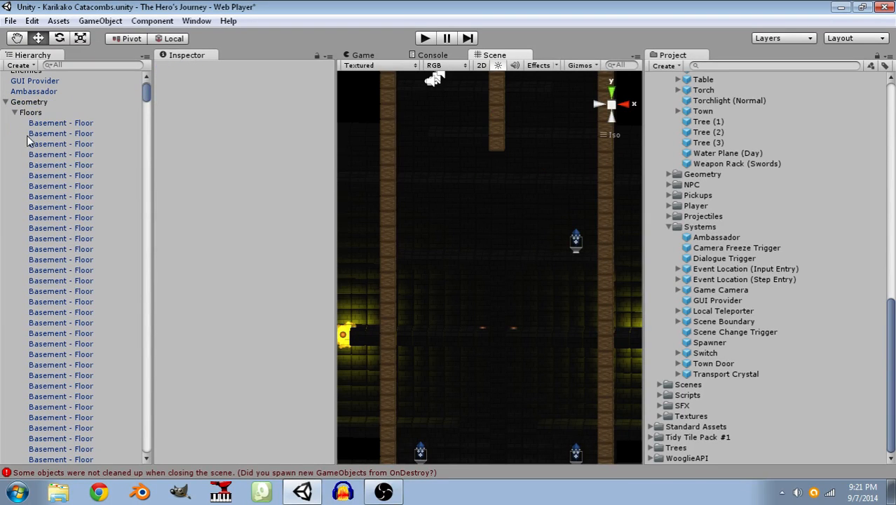
click(15, 112)
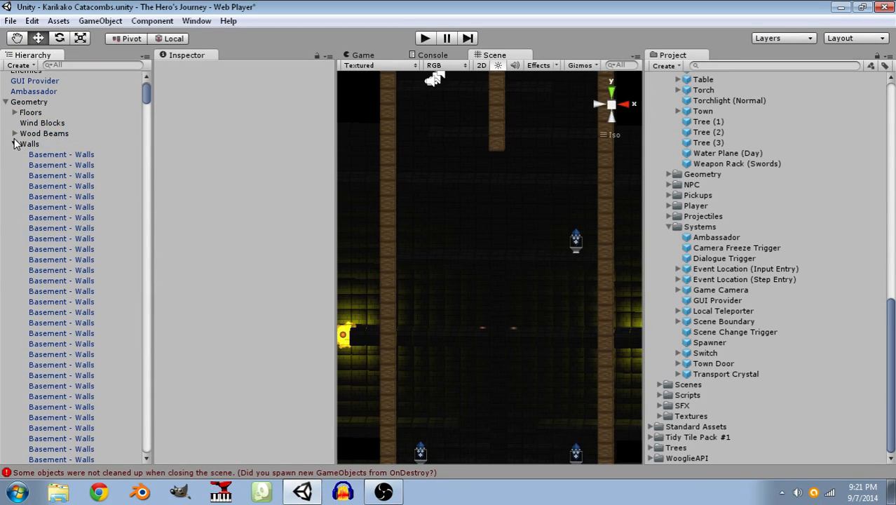
click(15, 143)
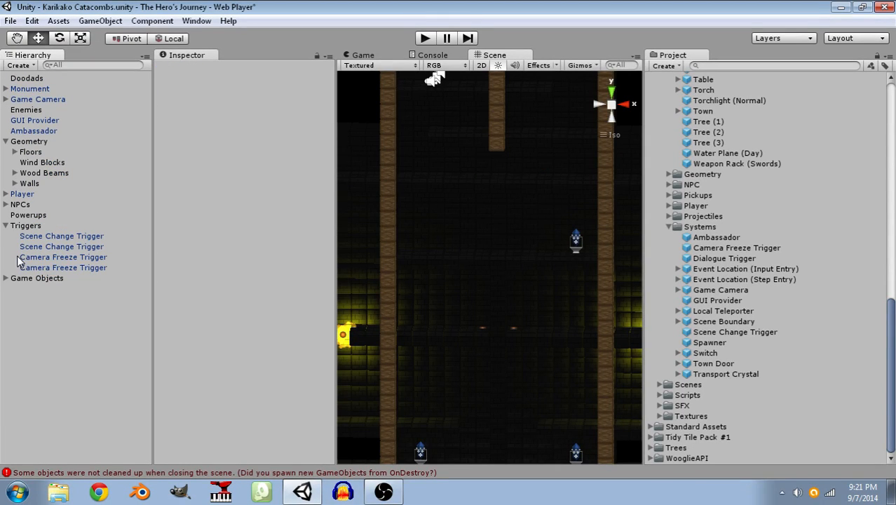
click(7, 278)
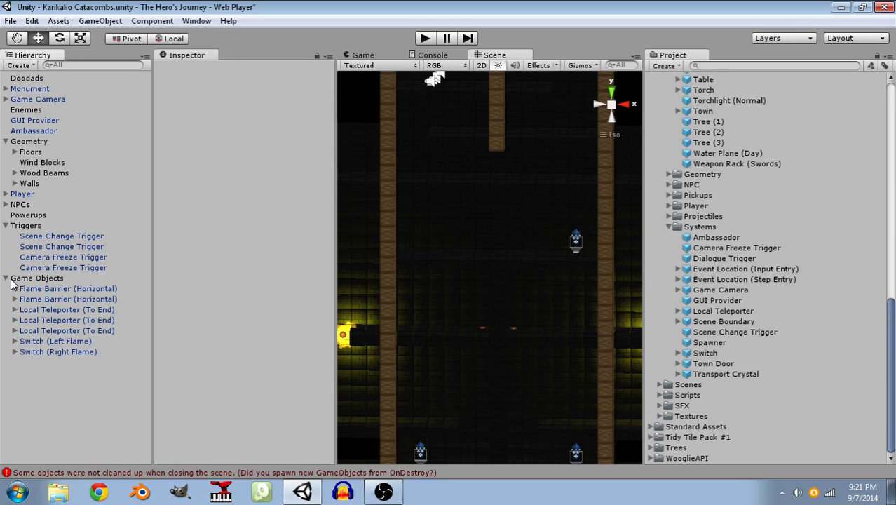
Rename the lower teleporter at X 11, Y -23.5 as Local Teleporter (To Top, Right).
click(39, 332)
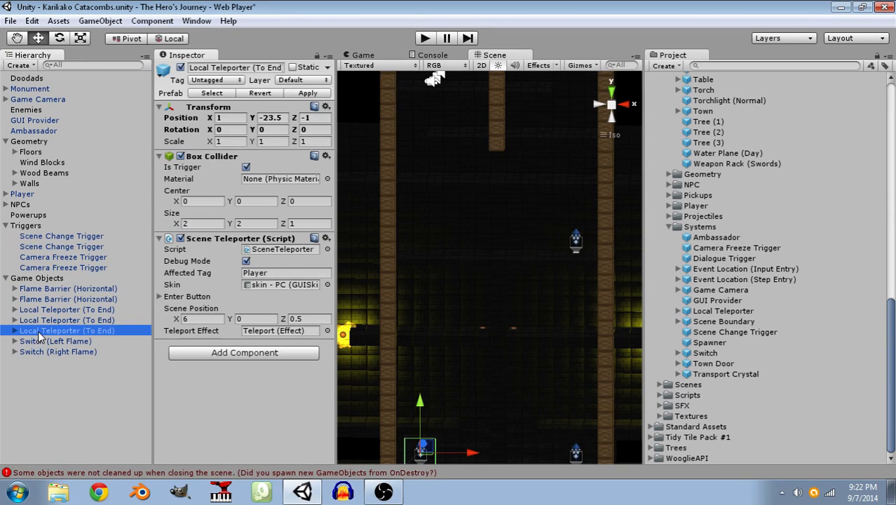
scroll(485, 394, down, 2)
middle_drag(463, 385, 463, 359)
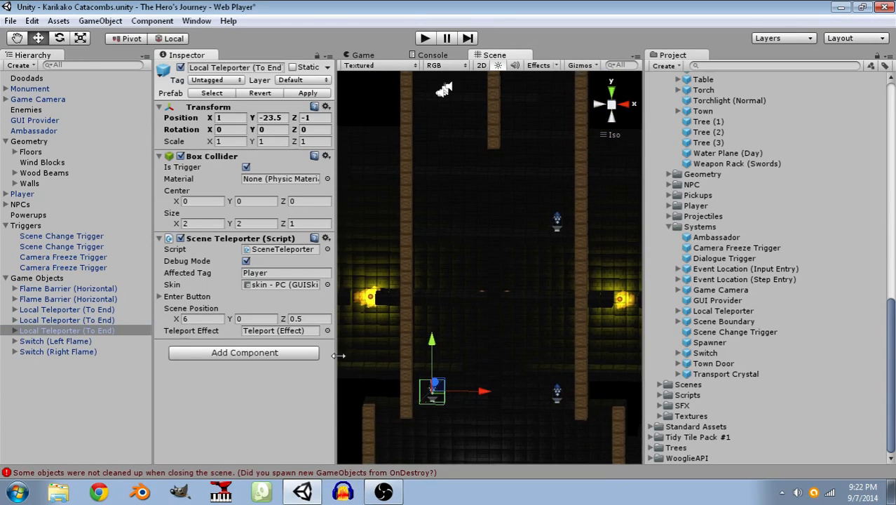
click(98, 320)
click(98, 321)
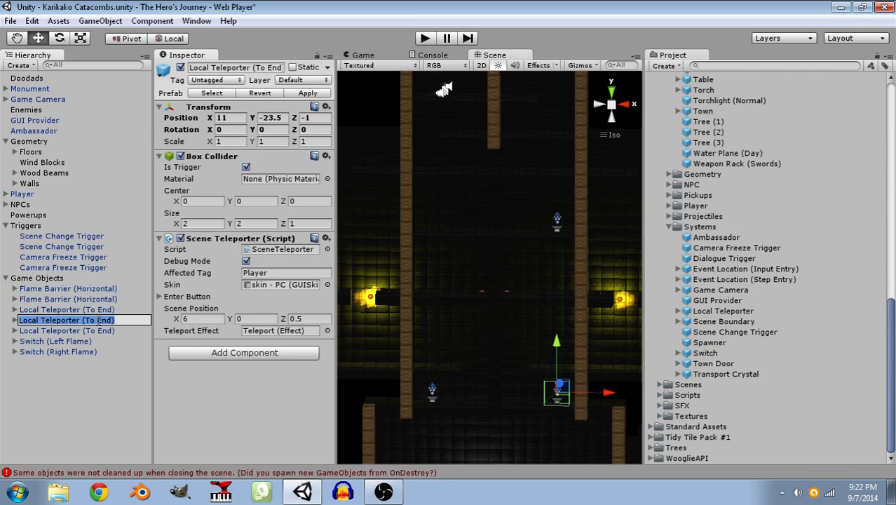
key(End)
key(BackSpace)
key(BackSpace)
key(BackSpace)
key(BackSpace)
key(BackSpace)
key(BackSpace)
key(BackSpace)
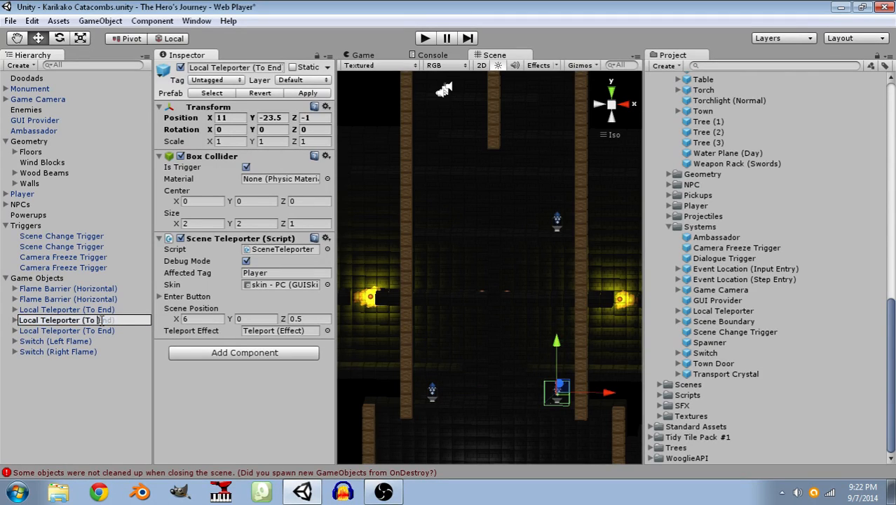
text(To Top), Right)
key(Return)
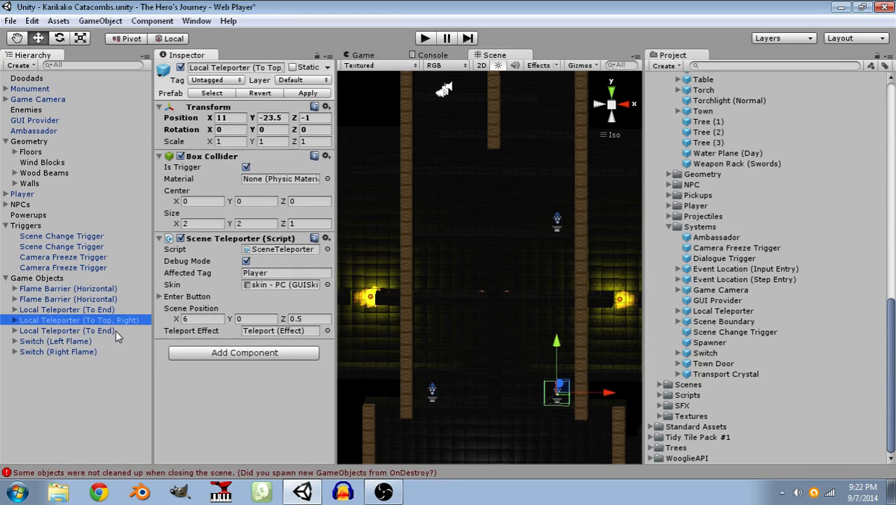
Rename the lower teleporter at X 1, Y -23.5 as Local Teleporter (To Top, Left).
click(116, 331)
click(109, 330)
click(149, 333)
key(Left)
key(BackSpace)
key(BackSpace)
key(BackSpace)
text(Top , Left)
key(Return)
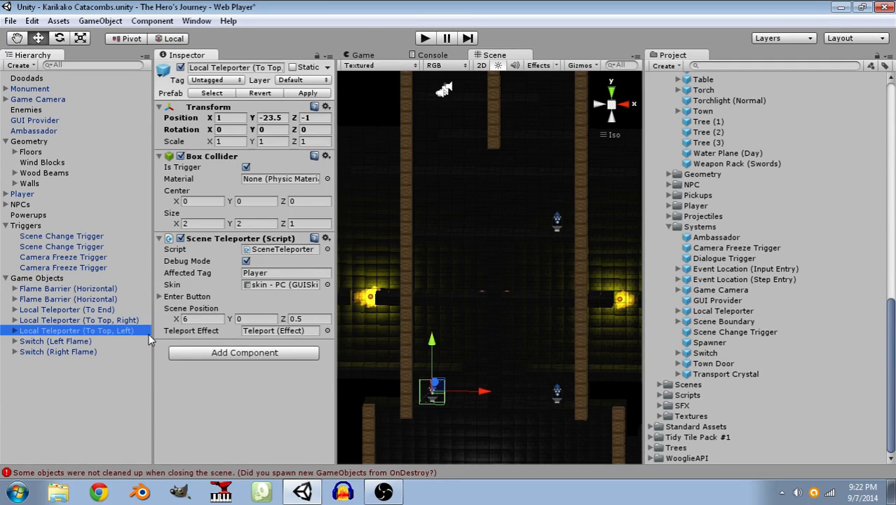
Duplicate Local Teleporter (To Top, Right) and move the copy beneath the central divider, to X 6, Y -4.5.
click(107, 321)
key(ctrl+d)
click(609, 396)
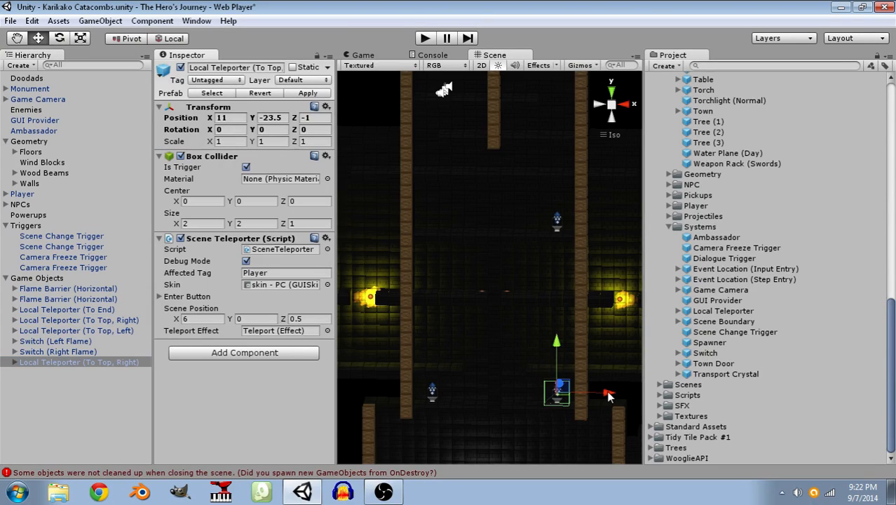
drag(608, 396, 547, 396)
drag(494, 343, 491, 112)
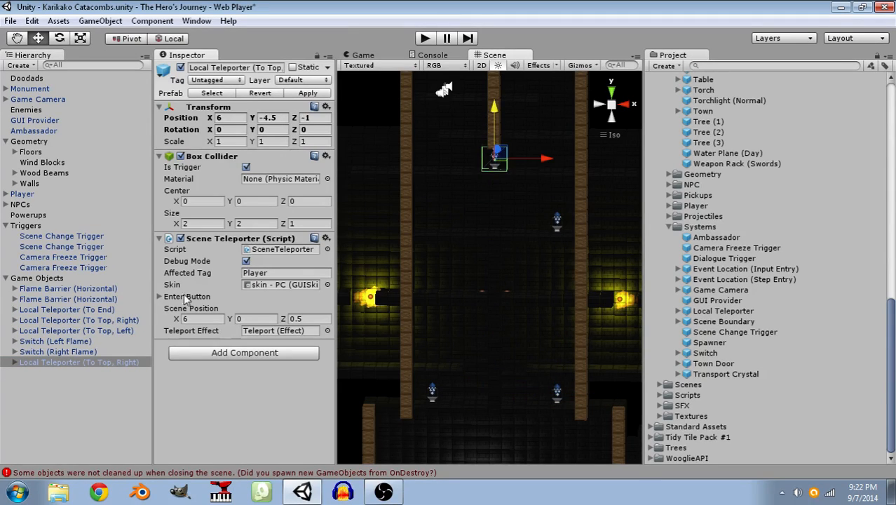
Rename the duplicated teleporter beneath the divider as Local Teleporter (To Battle Chamber).
click(110, 361)
click(115, 359)
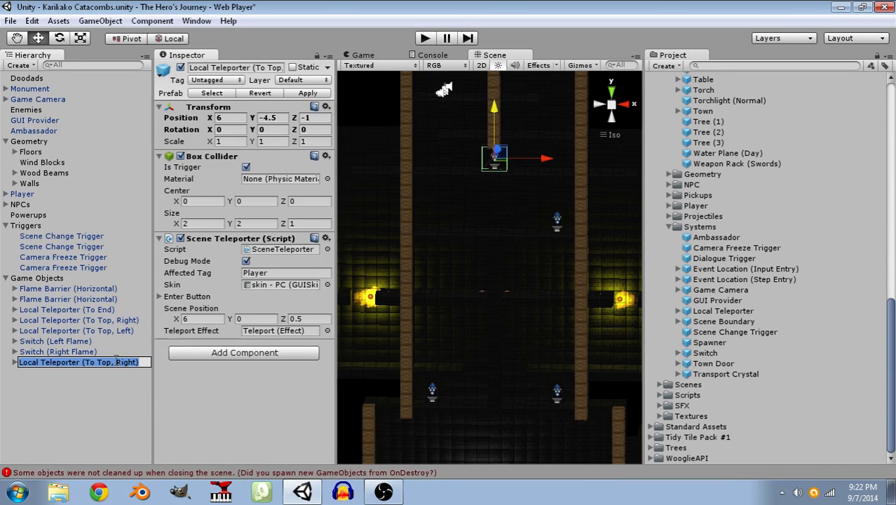
click(133, 359)
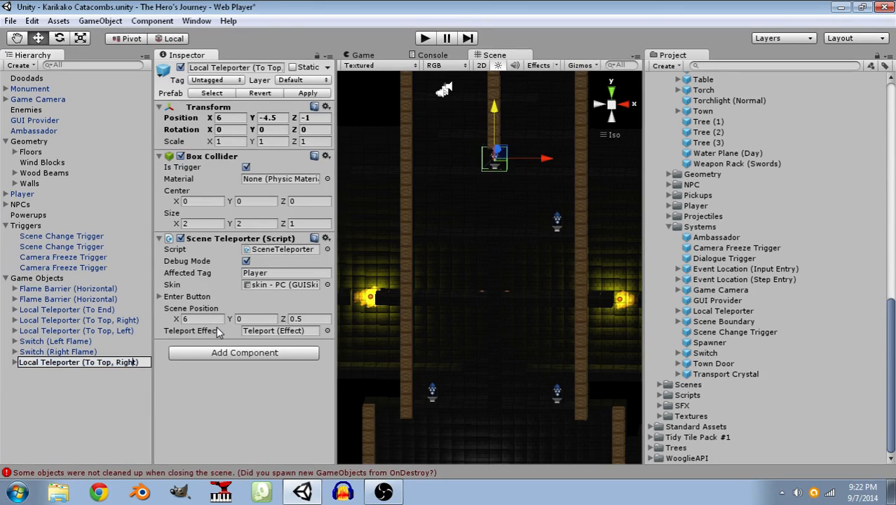
key(shift+Left)
key(shift+Left)
key(shift+Left)
key(shift+Left)
key(shift+Left)
key(shift+Left)
key(shift+Left)
key(shift+Left)
key(shift+Left)
key(shift+Left)
key(shift+Left)
key(shift+Left)
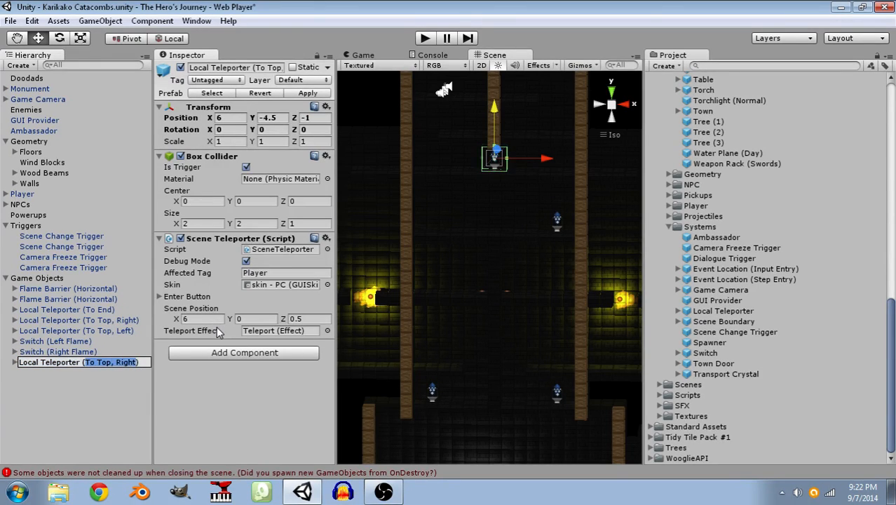
text(To Battle Chamber)
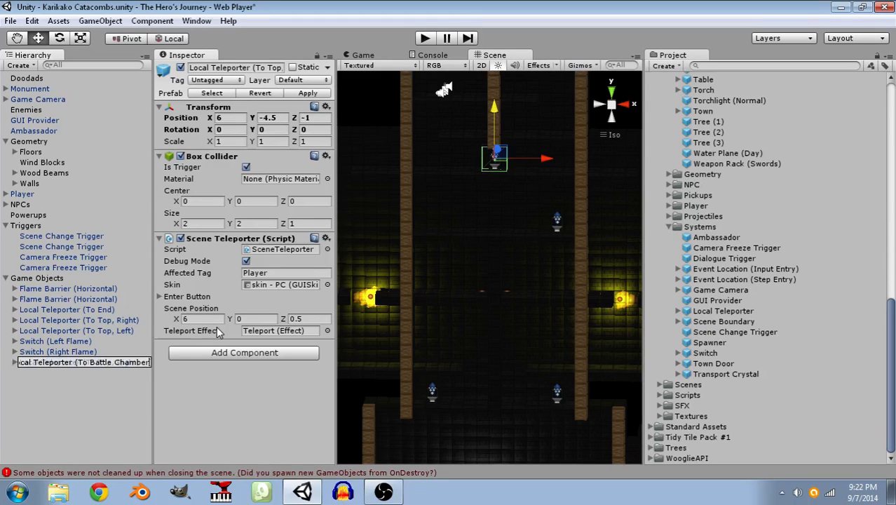
key(Return)
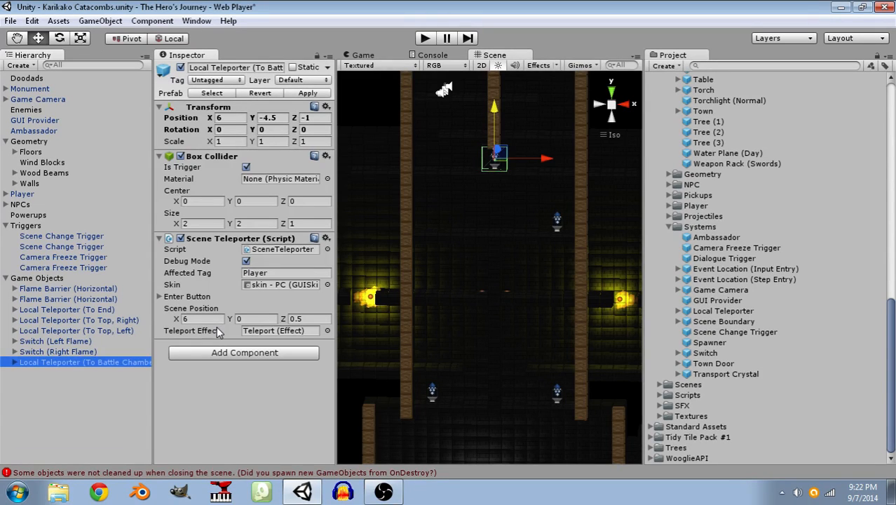
Examine the shaft's teleporters from an angled view and select Local Teleporter (To Battle Chamber).
click(434, 223)
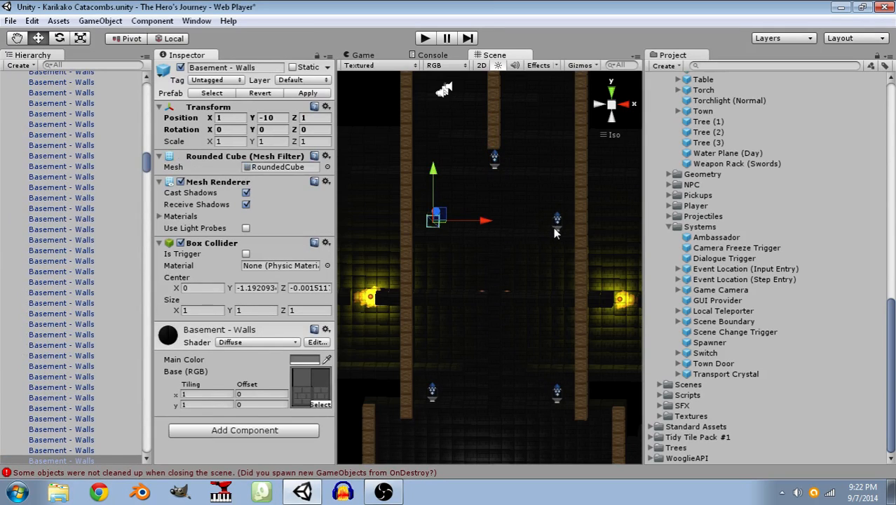
click(555, 231)
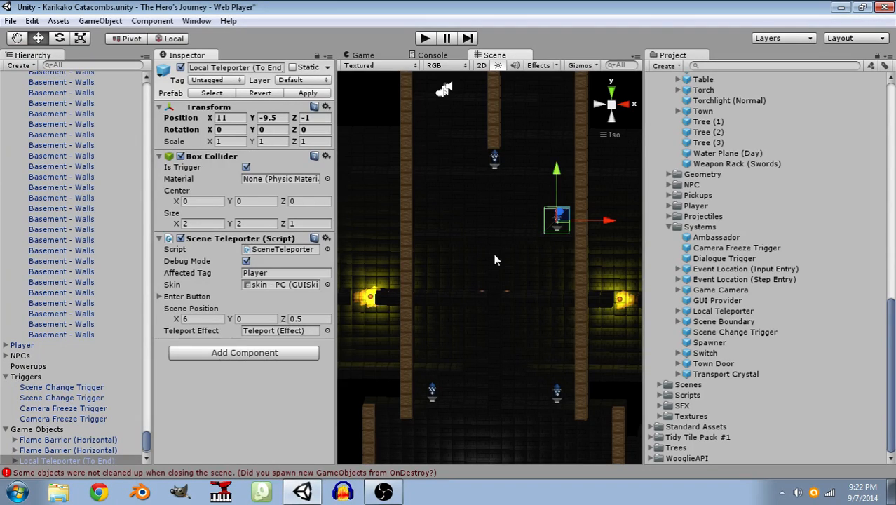
alt+drag(558, 266, 473, 304)
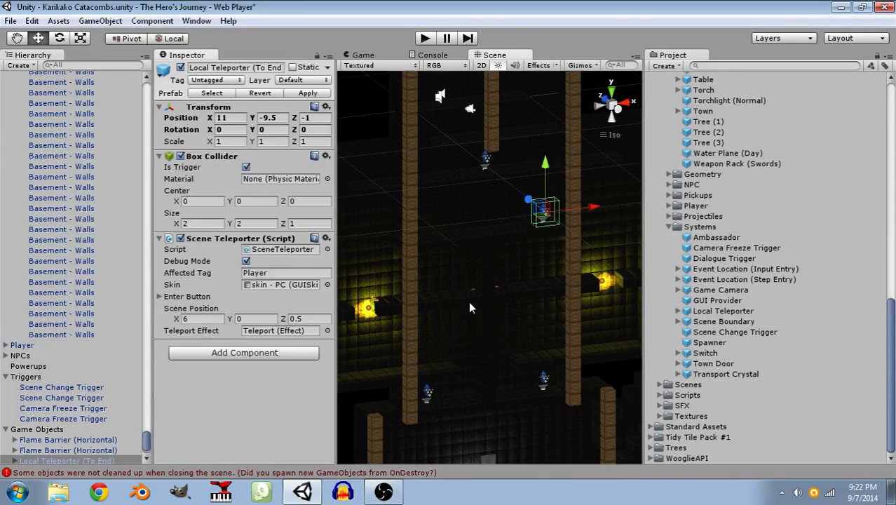
alt+drag(547, 326, 482, 169)
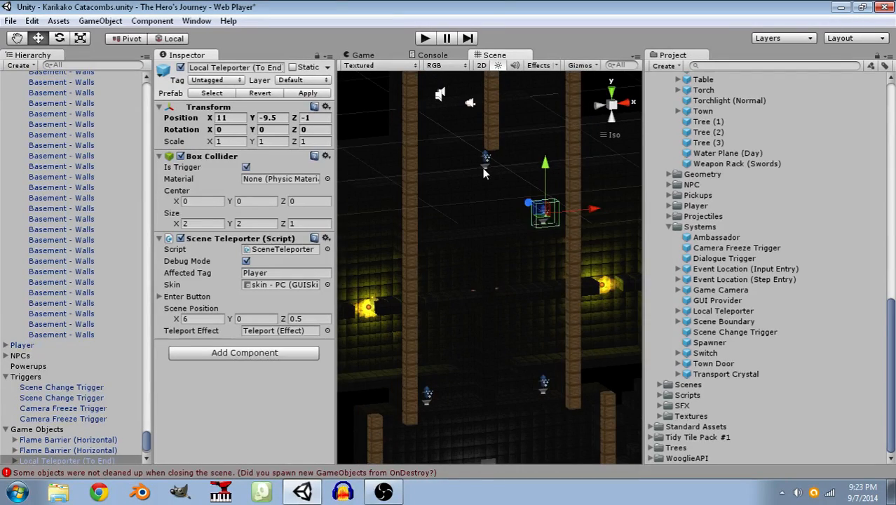
click(482, 168)
scroll(21, 392, down, 3)
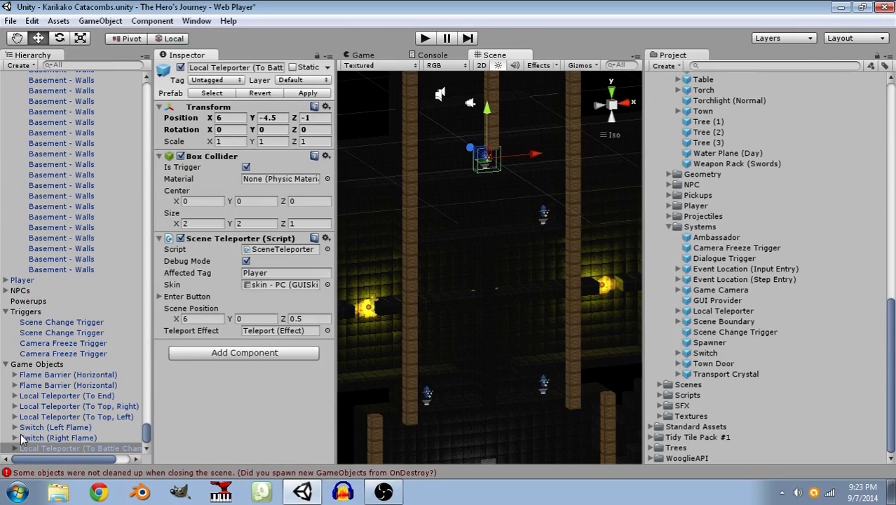
Try adding a Scene Spawner script to Local Teleporter (To Battle Chamber), then remove the component.
click(260, 354)
click(243, 284)
scroll(245, 289, down, 1)
scroll(245, 289, up, 1)
scroll(244, 301, down, 7)
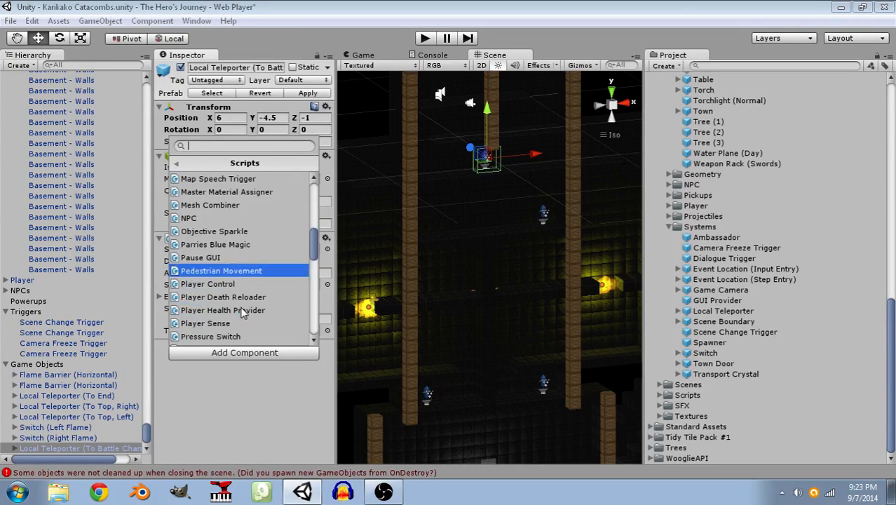
scroll(240, 312, down, 5)
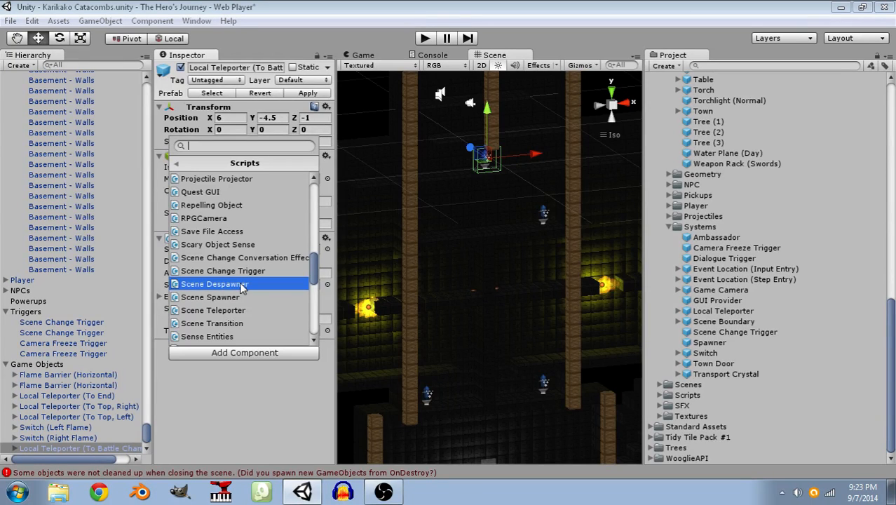
scroll(242, 288, down, 1)
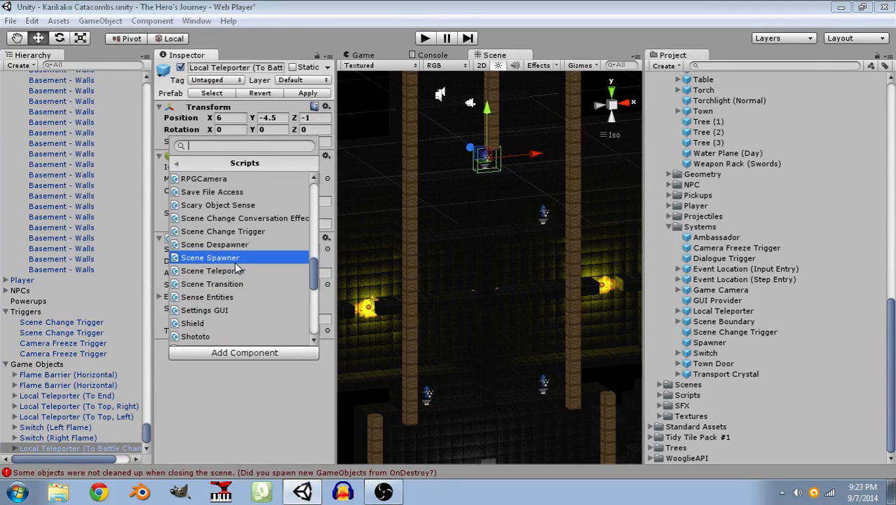
click(236, 261)
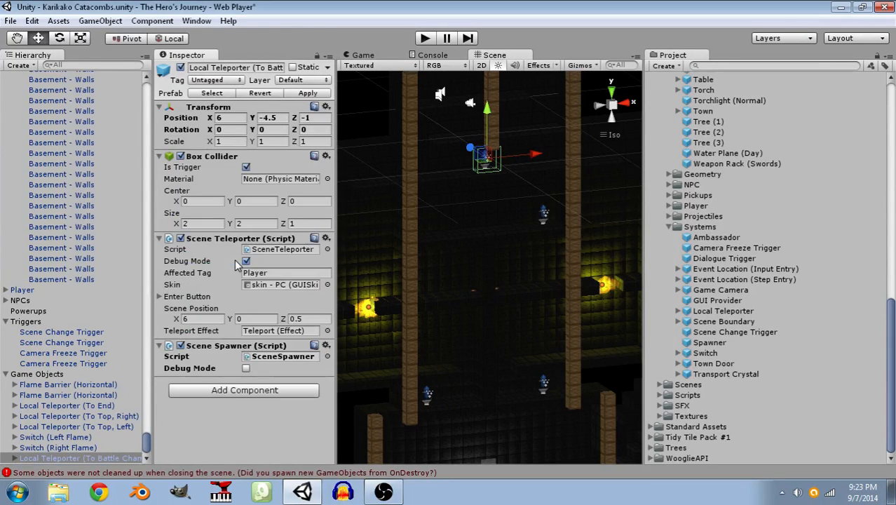
click(326, 345)
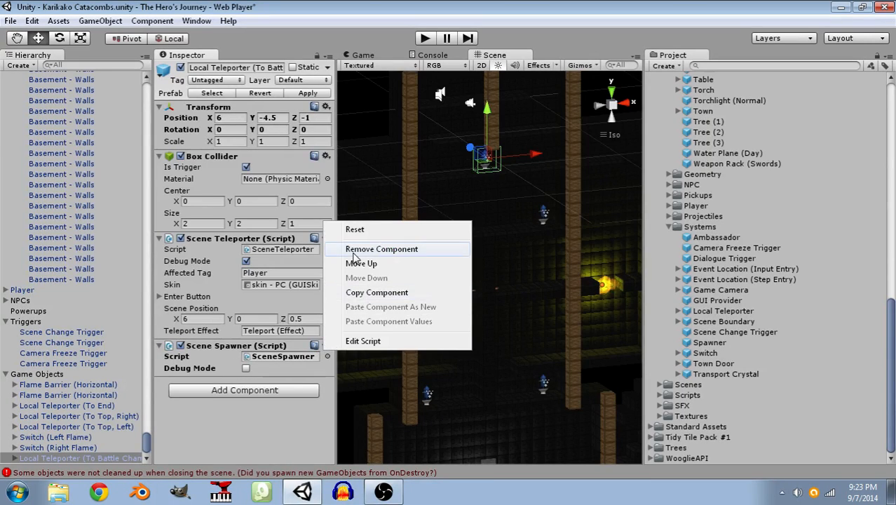
click(354, 252)
Try adding a Switch Despawner script to Local Teleporter (To Battle Chamber), then remove that component.
click(279, 352)
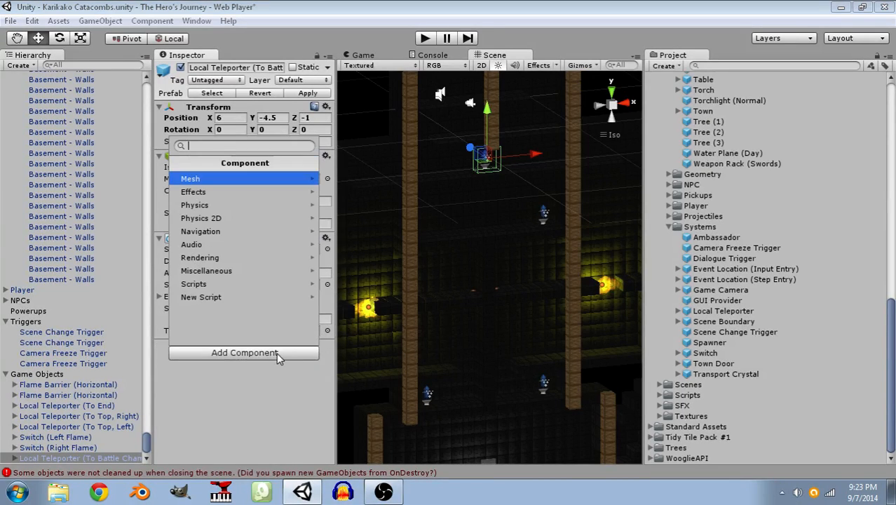
click(265, 284)
scroll(265, 298, down, 5)
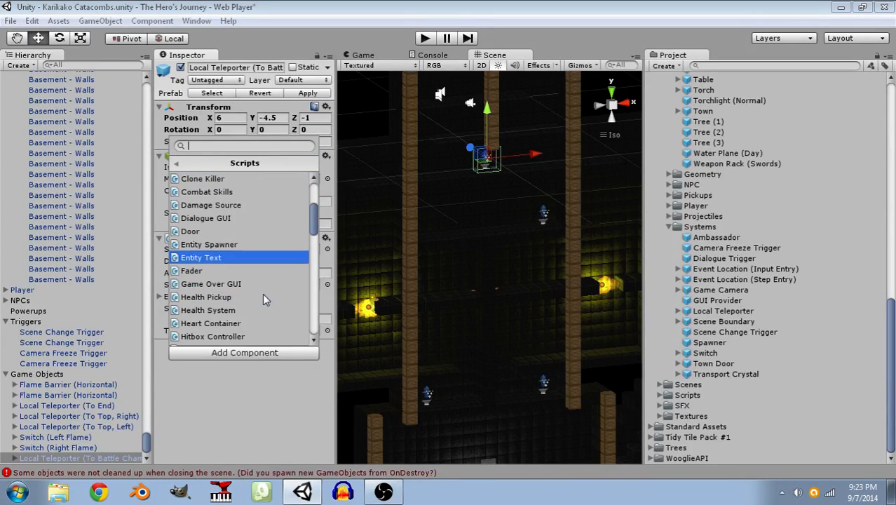
scroll(263, 296, down, 10)
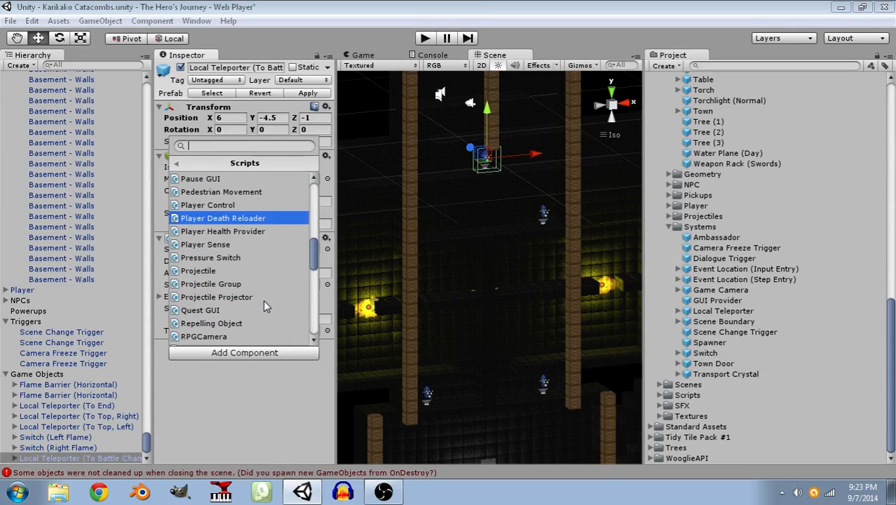
scroll(263, 299, down, 8)
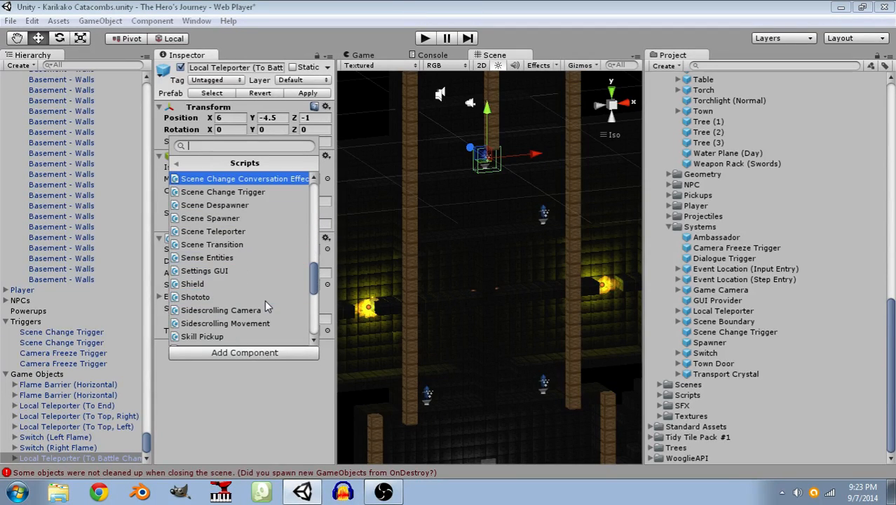
scroll(264, 299, down, 6)
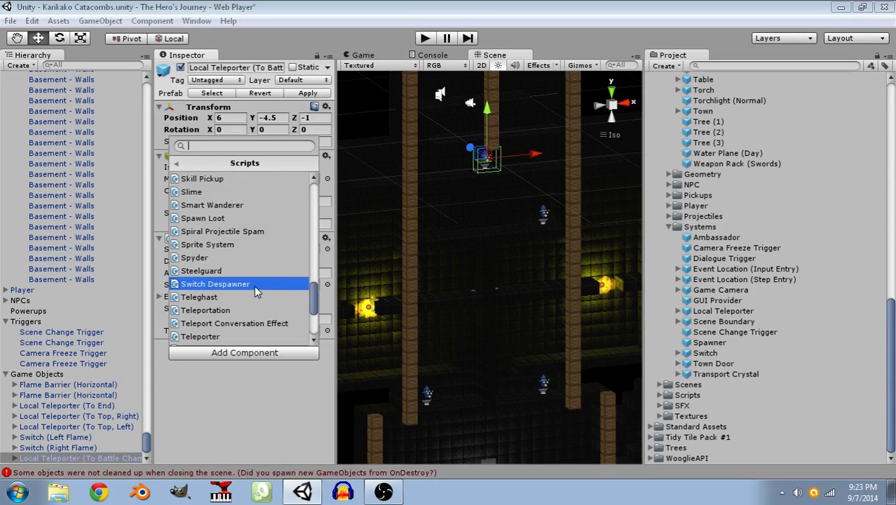
click(256, 291)
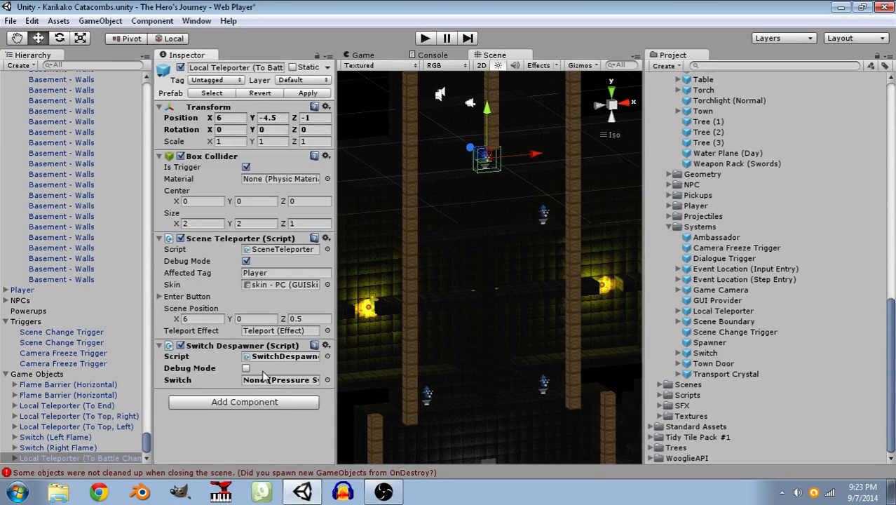
click(327, 345)
click(358, 249)
Look through the full list of available script components for one that suits Local Teleporter (To Battle Chamber).
click(279, 350)
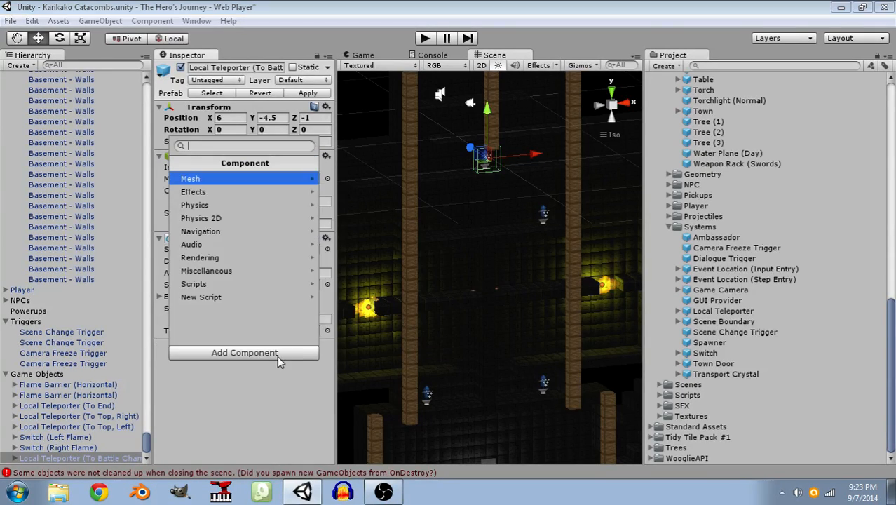
click(241, 287)
scroll(252, 309, down, 10)
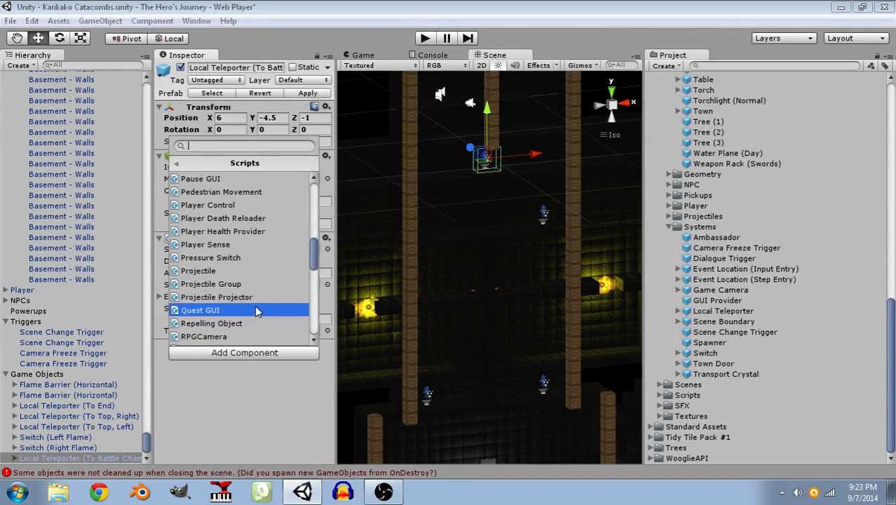
scroll(258, 310, down, 8)
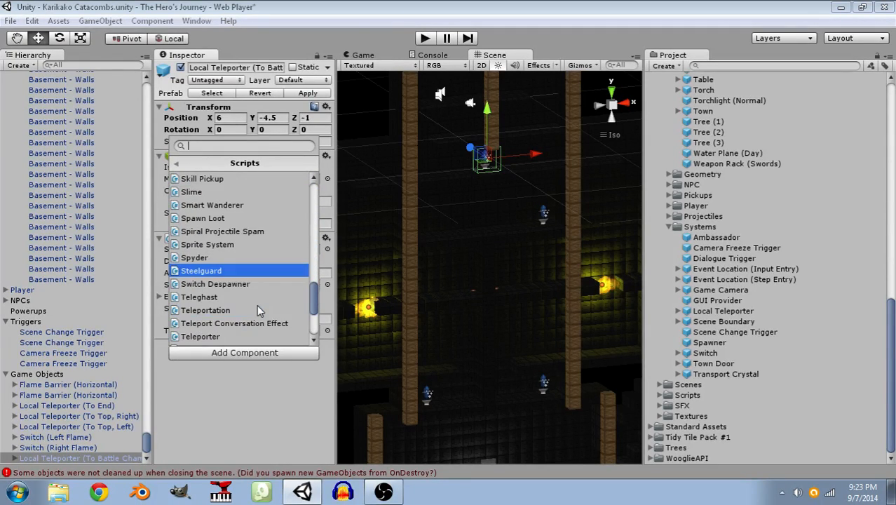
scroll(257, 311, down, 2)
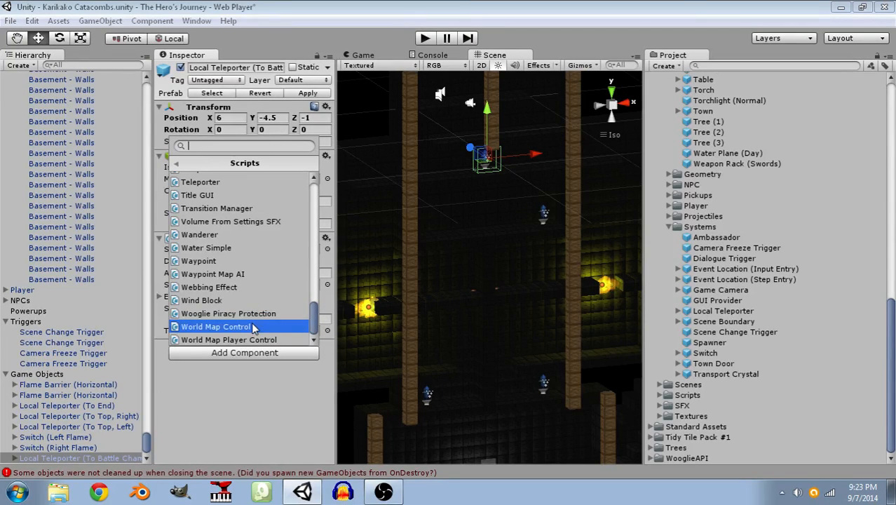
scroll(250, 323, up, 2)
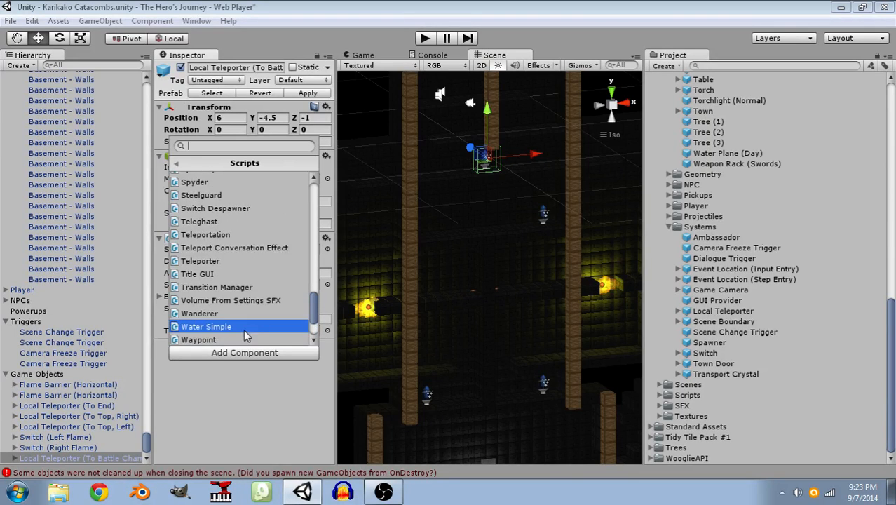
scroll(245, 335, up, 4)
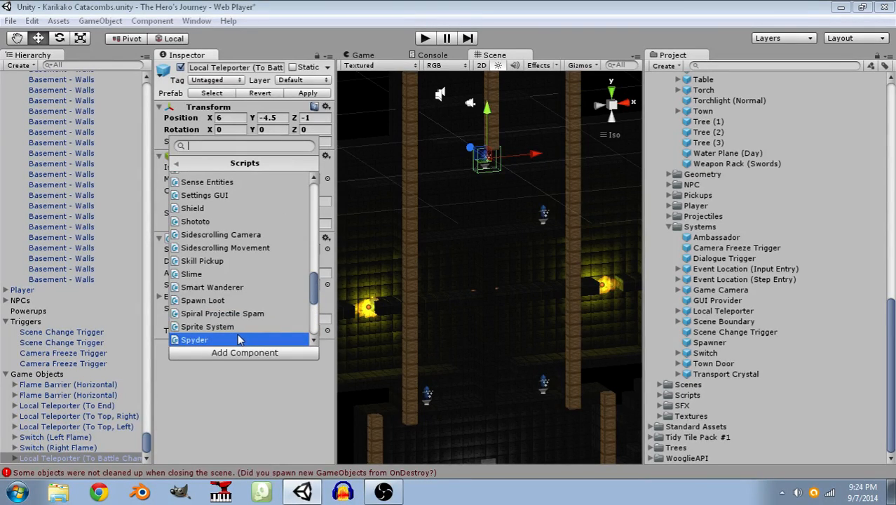
scroll(239, 340, up, 1)
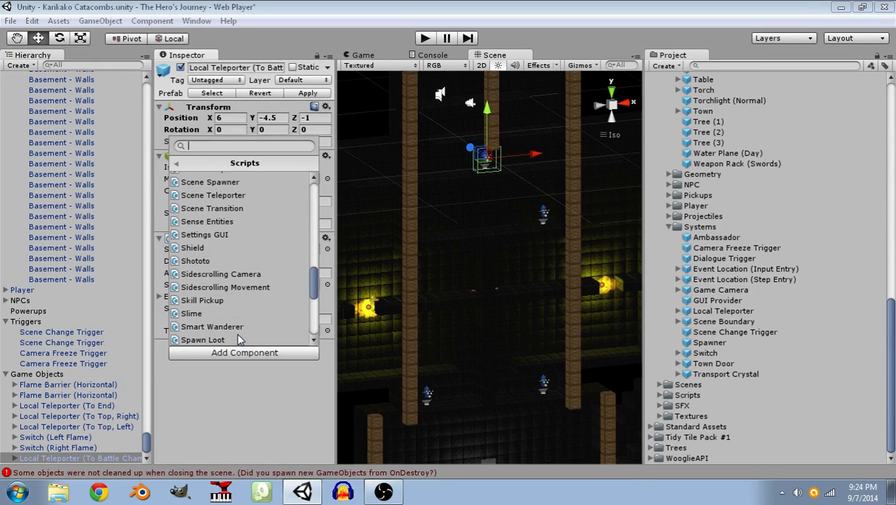
scroll(239, 339, up, 1)
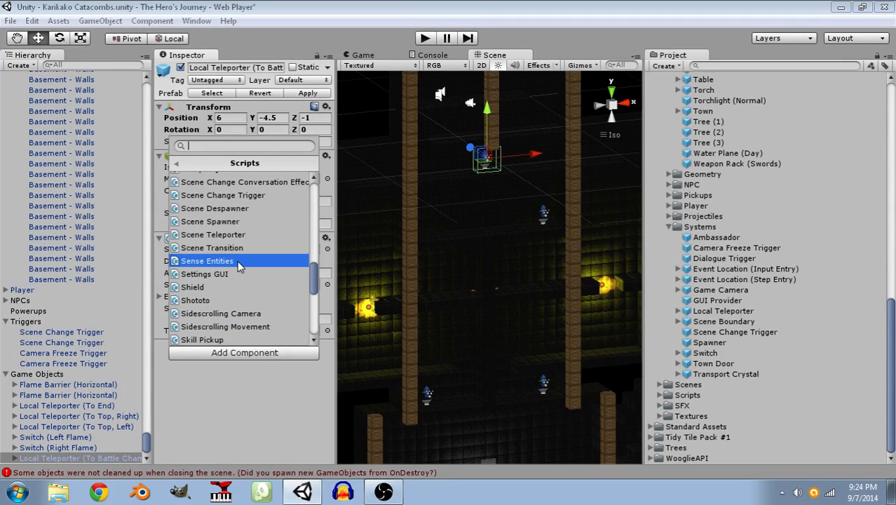
scroll(250, 241, up, 1)
scroll(249, 242, up, 1)
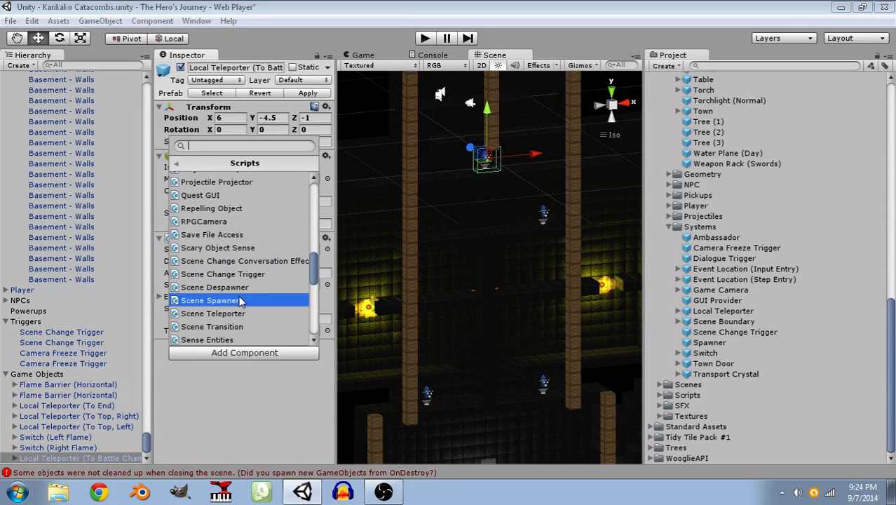
scroll(241, 298, up, 2)
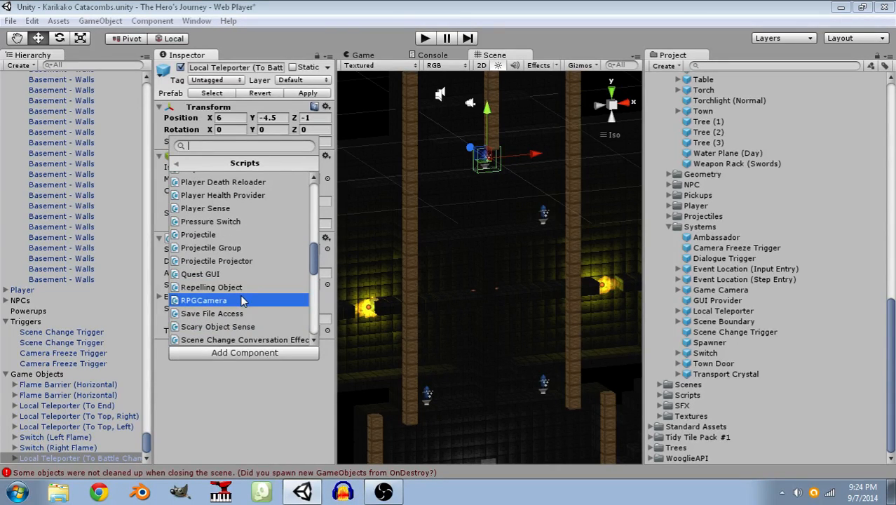
scroll(242, 300, up, 1)
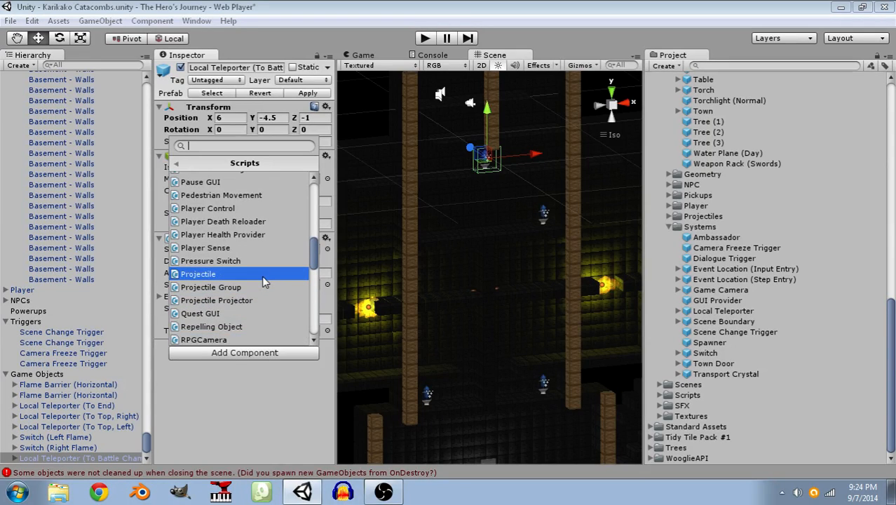
scroll(263, 280, up, 1)
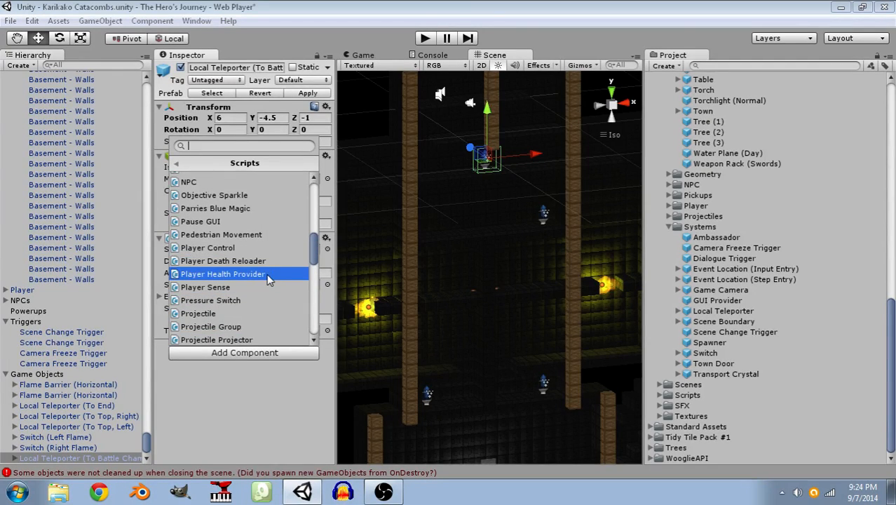
scroll(271, 250, up, 1)
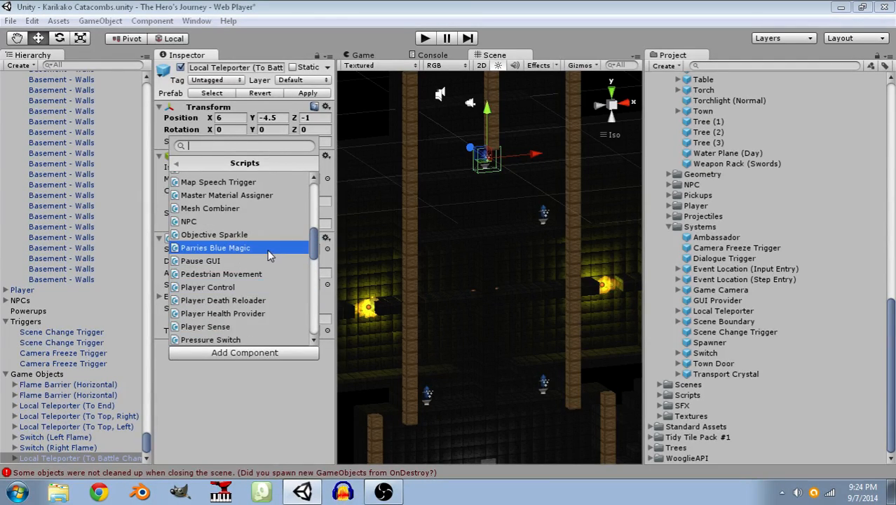
scroll(270, 254, up, 1)
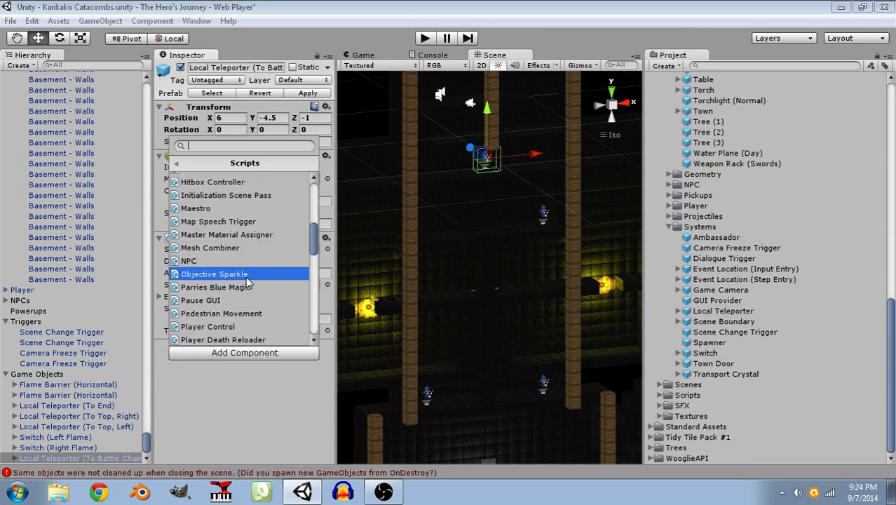
scroll(259, 263, up, 3)
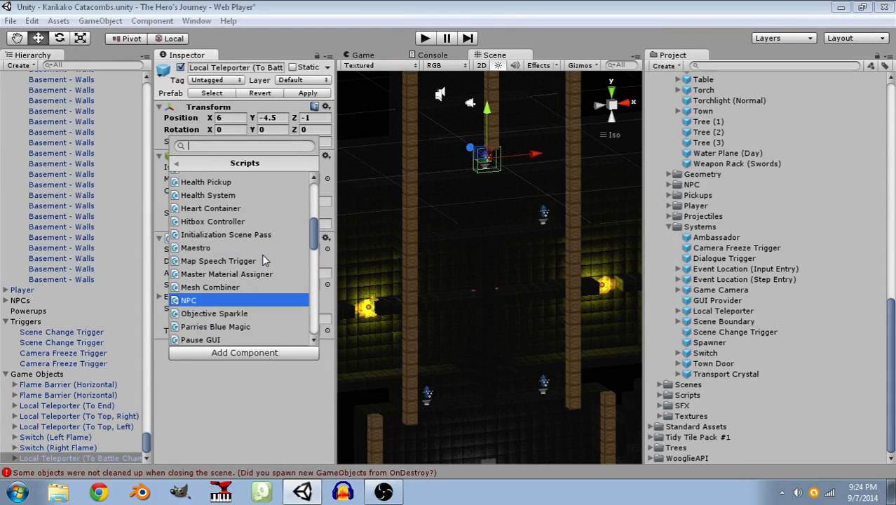
scroll(253, 262, up, 2)
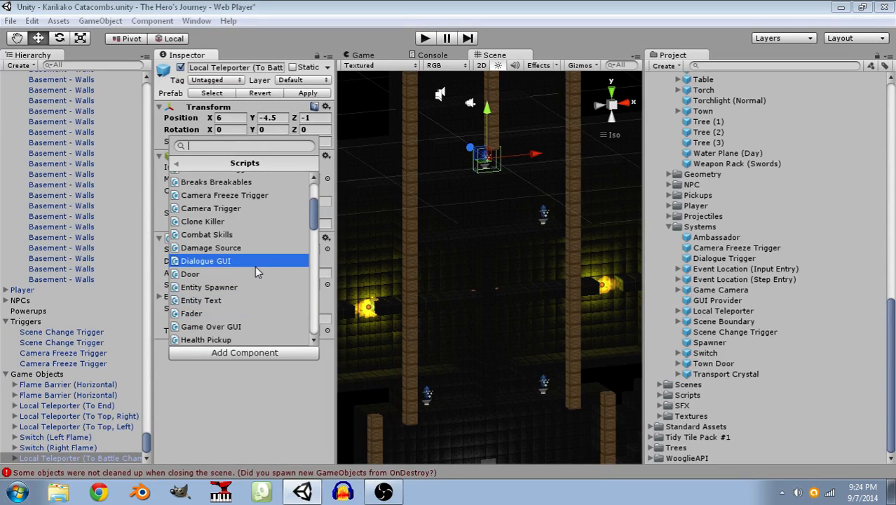
scroll(255, 265, up, 1)
scroll(255, 265, up, 2)
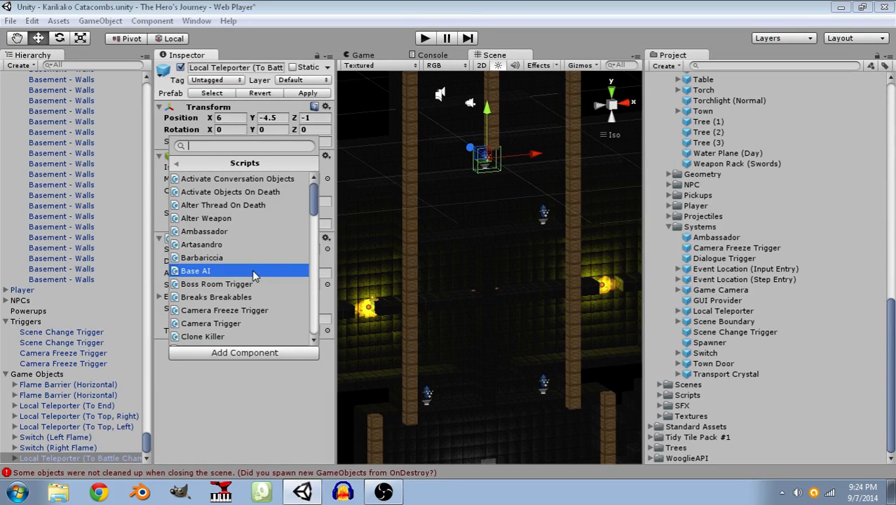
Try adding a Pressure Switch script to Local Teleporter (To Battle Chamber), then remove that component.
scroll(255, 275, down, 3)
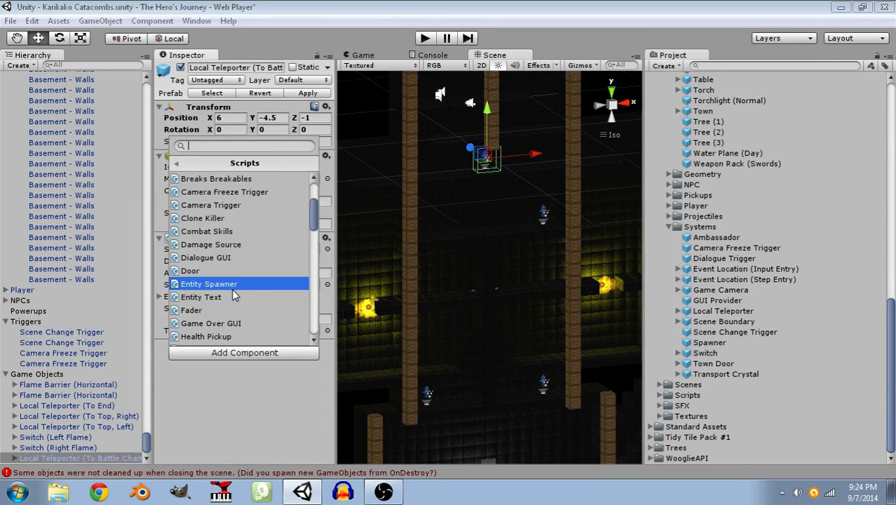
scroll(233, 290, down, 1)
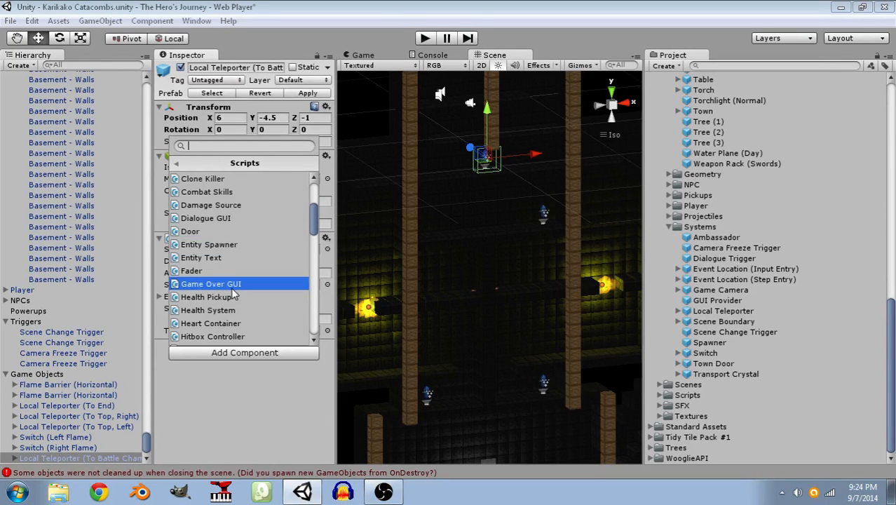
scroll(234, 293, down, 2)
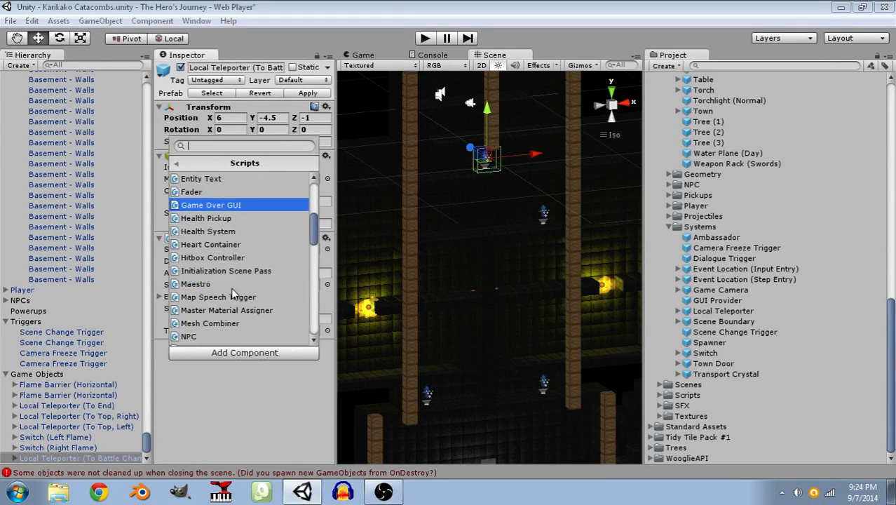
scroll(233, 290, up, 1)
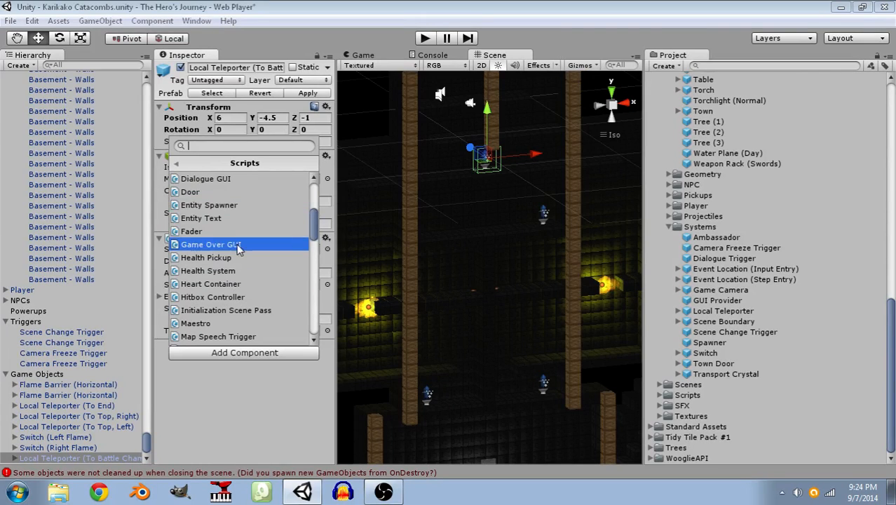
scroll(242, 256, down, 3)
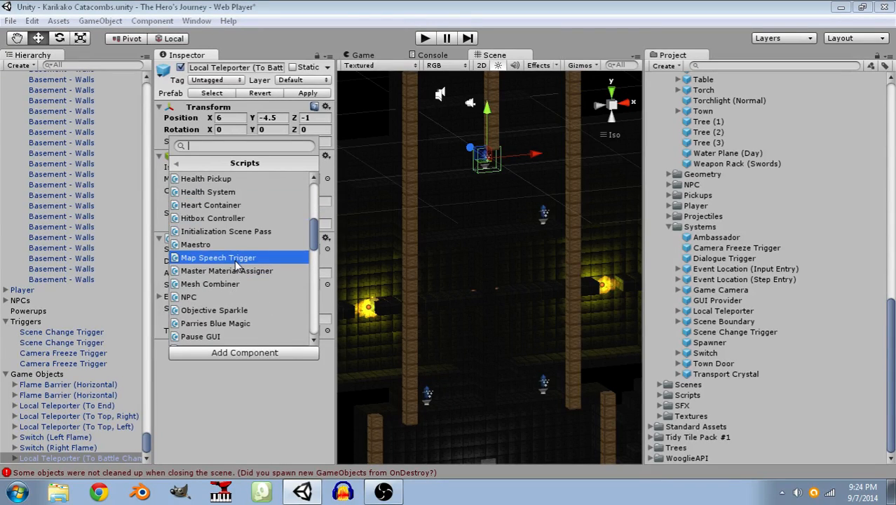
scroll(245, 324, down, 1)
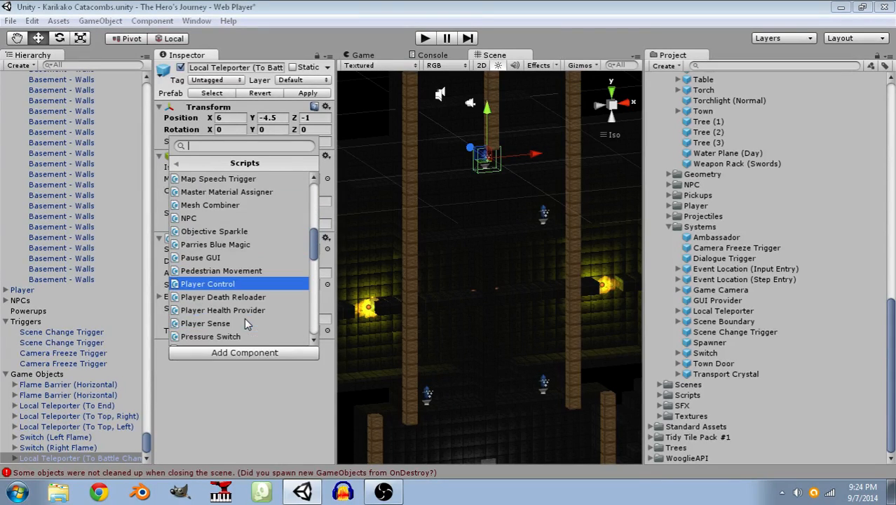
scroll(245, 323, down, 2)
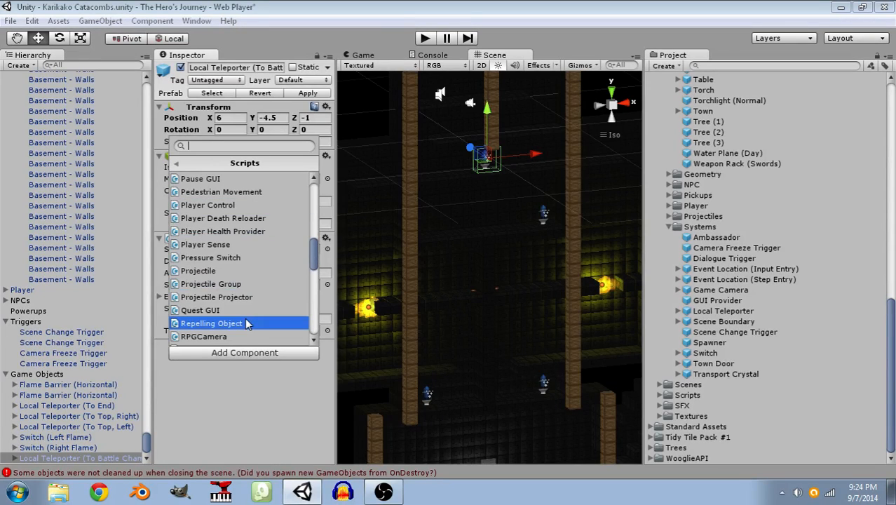
click(245, 257)
scroll(246, 377, down, 1)
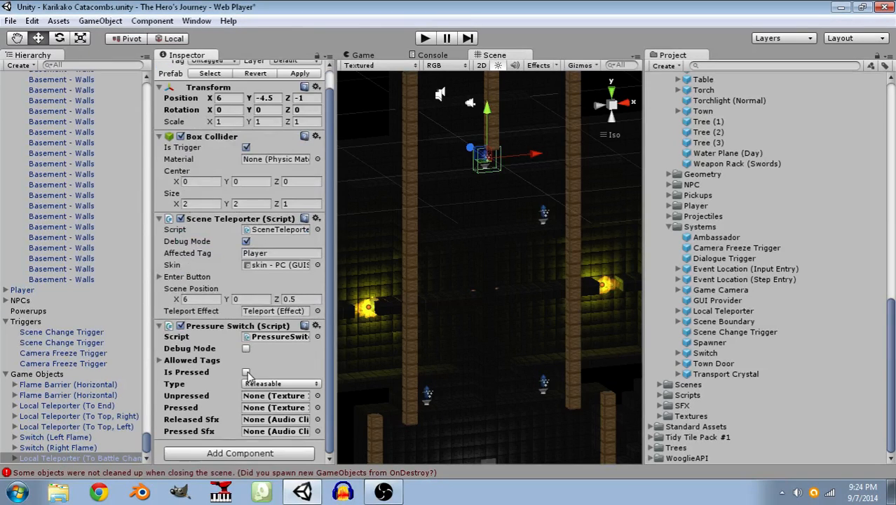
click(316, 327)
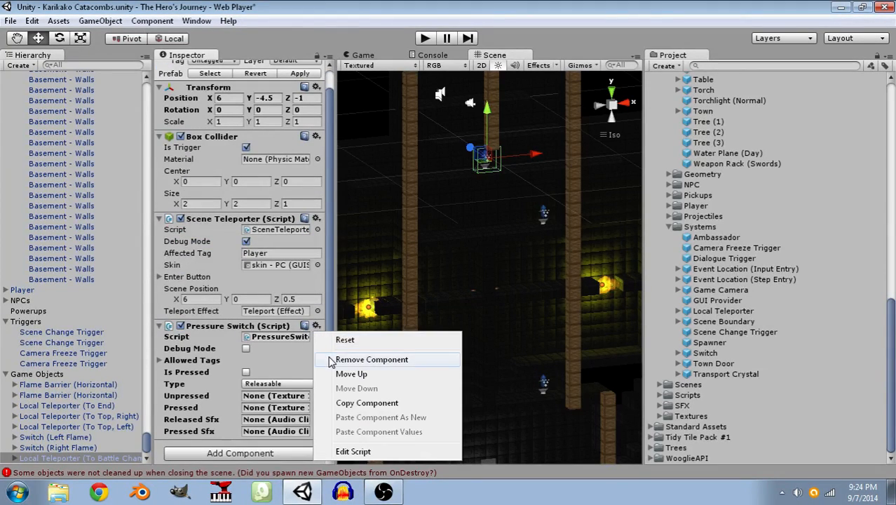
click(333, 359)
Try giving Local Teleporter (To Battle Chamber) a Switch Despawner script again, then remove the component.
click(243, 353)
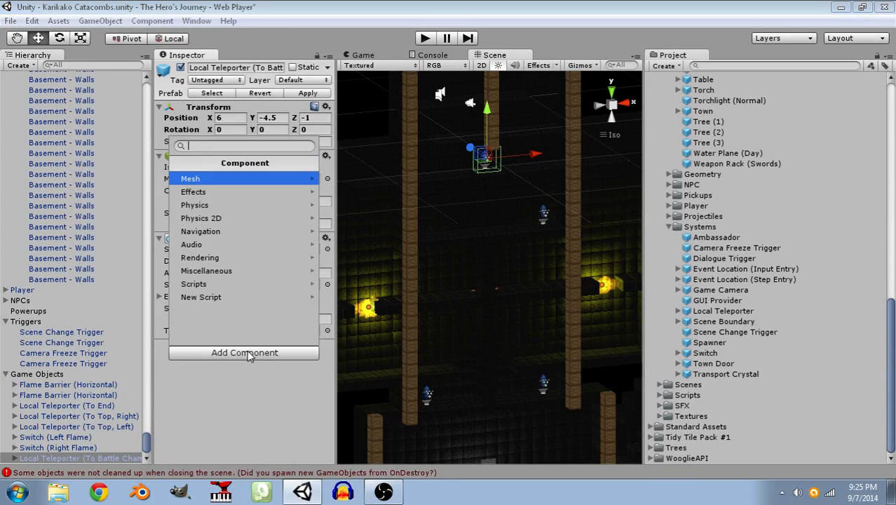
click(244, 284)
scroll(261, 279, down, 5)
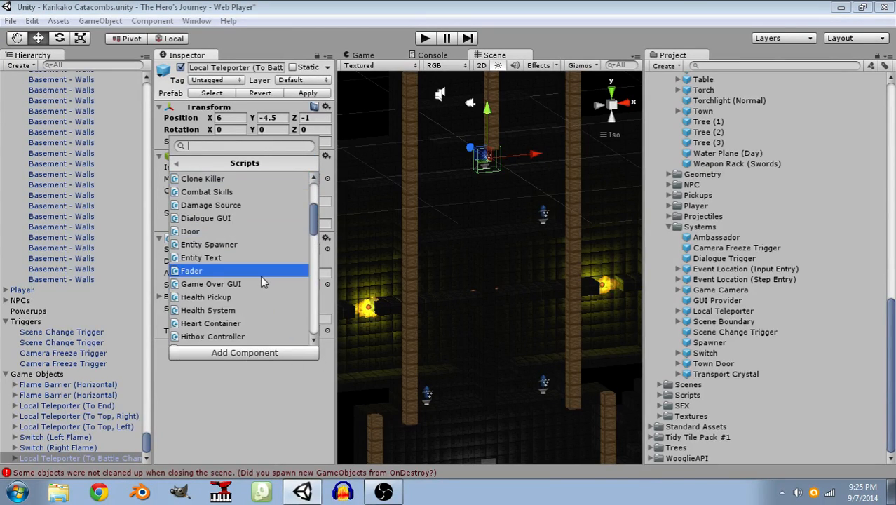
scroll(261, 279, down, 3)
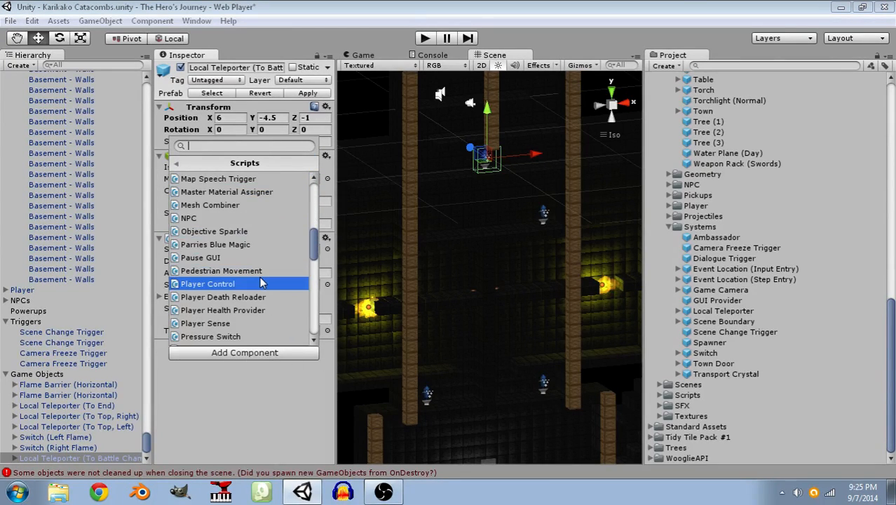
scroll(259, 279, down, 3)
scroll(258, 278, down, 3)
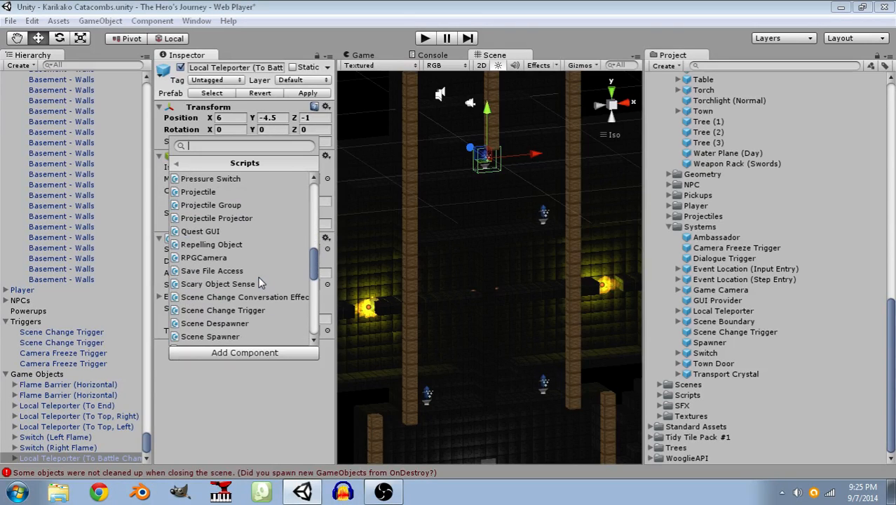
scroll(258, 281, down, 3)
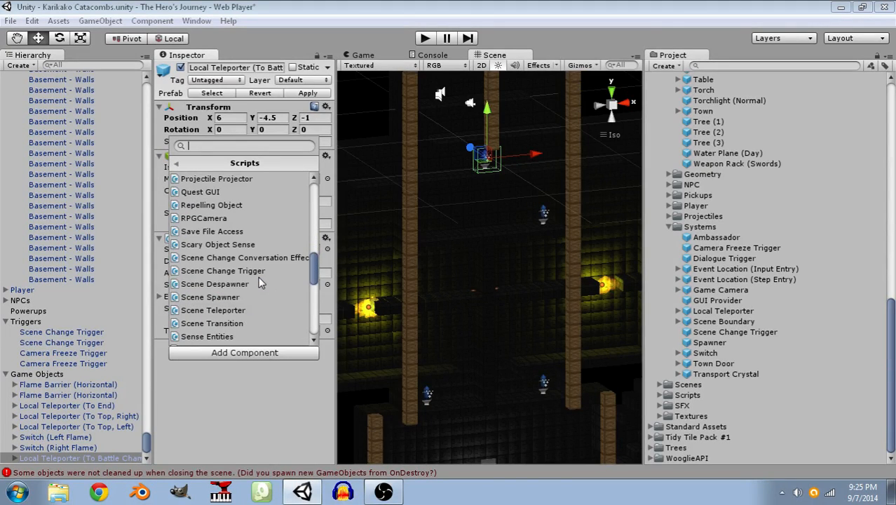
scroll(258, 281, down, 3)
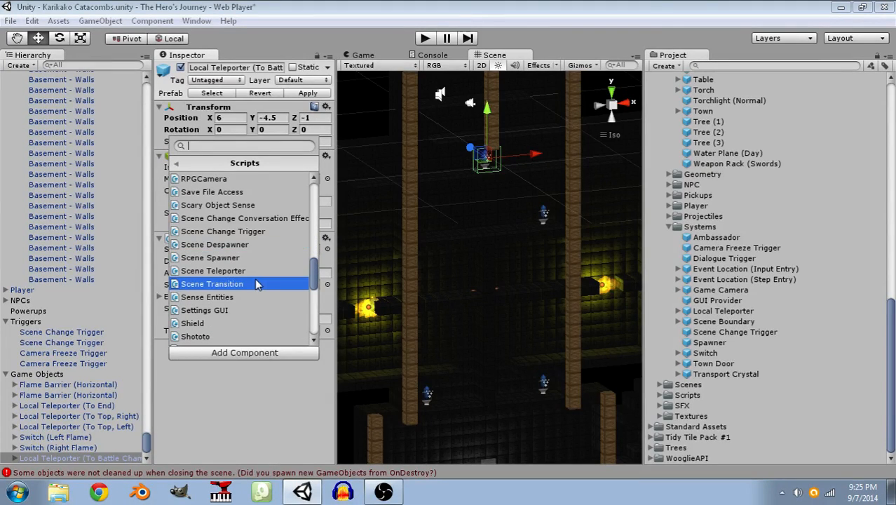
scroll(248, 283, down, 3)
scroll(246, 281, down, 3)
scroll(247, 280, down, 3)
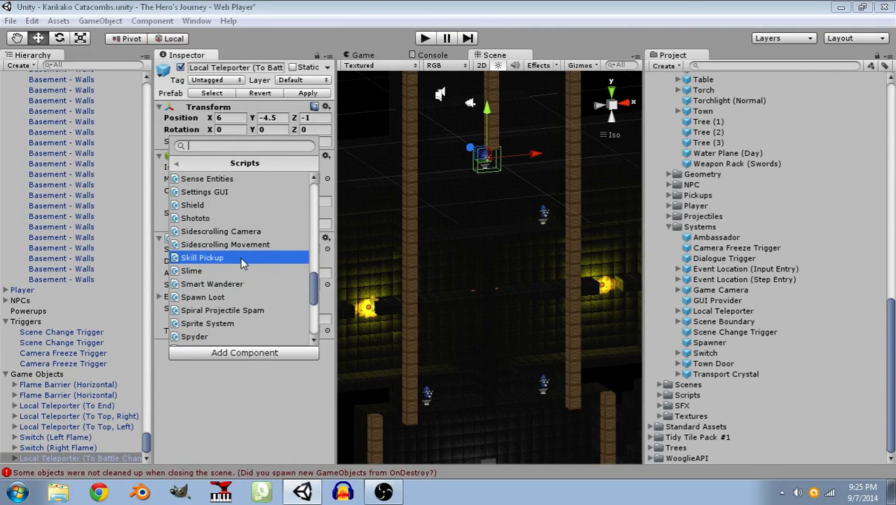
scroll(238, 291, down, 3)
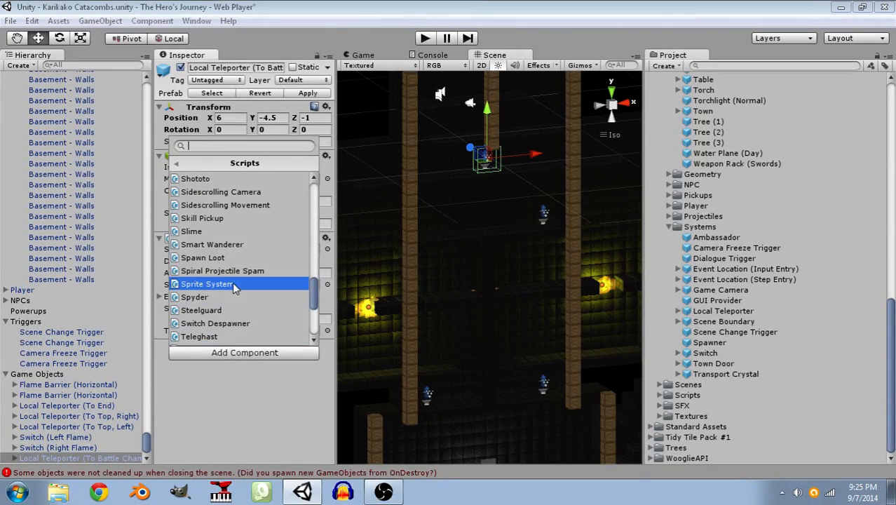
scroll(234, 289, down, 3)
scroll(235, 289, down, 3)
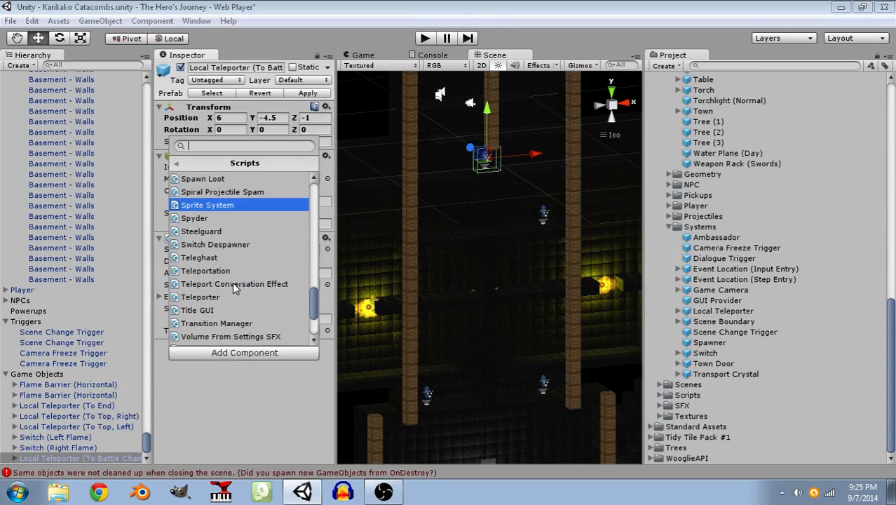
click(242, 245)
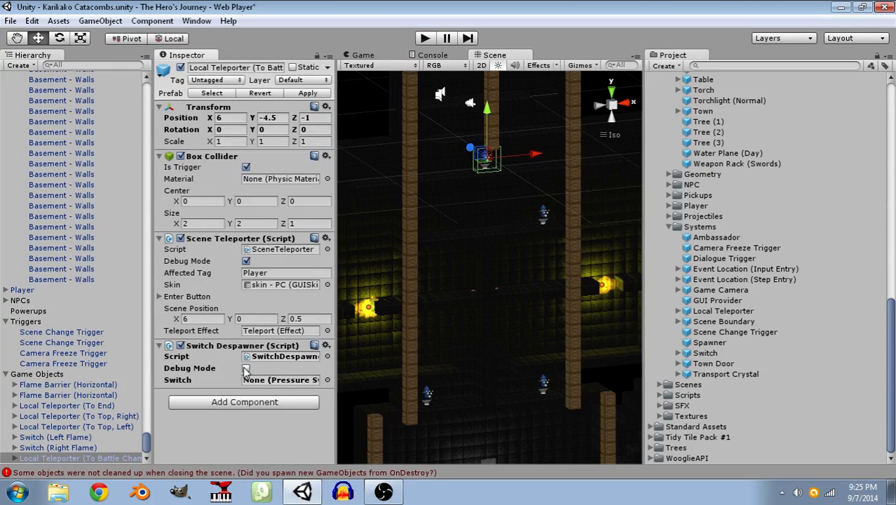
click(326, 345)
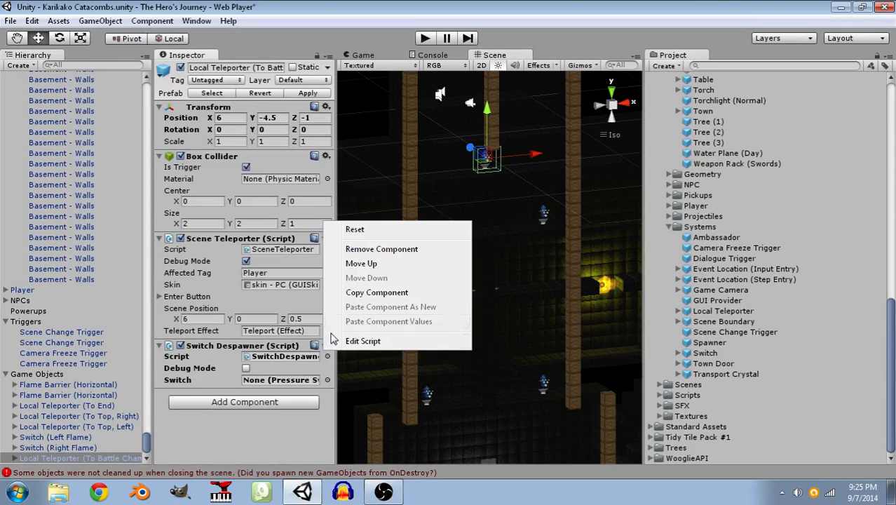
click(343, 250)
Search the available script components once more for one that can activate the battle chamber teleporter, without adding any.
click(268, 354)
click(258, 284)
scroll(256, 309, down, 7)
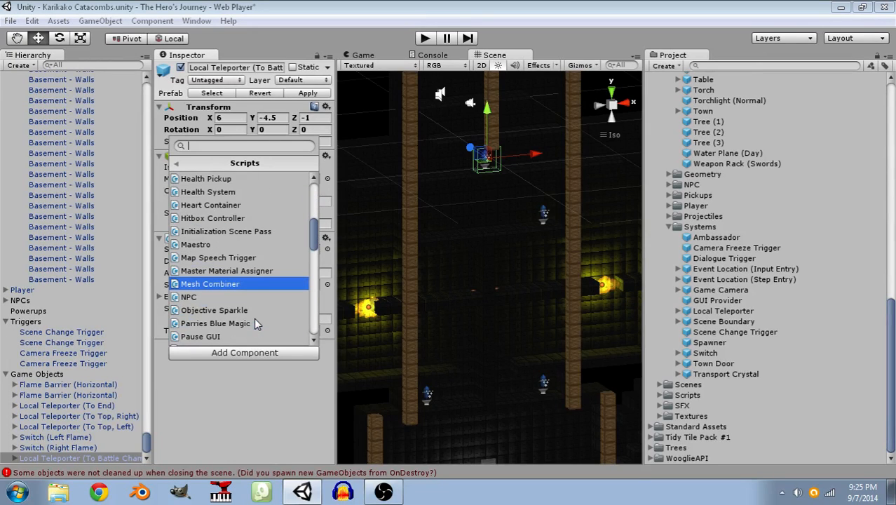
scroll(254, 322, down, 3)
scroll(255, 323, down, 5)
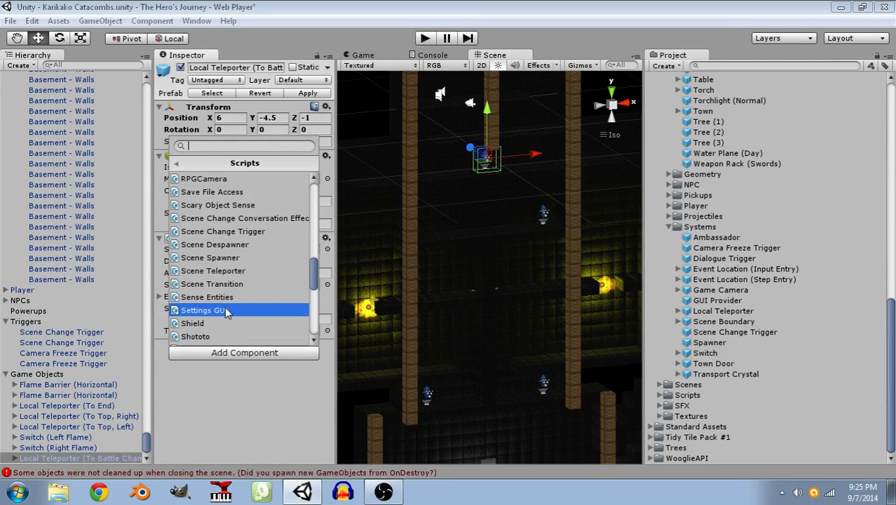
scroll(227, 312, down, 2)
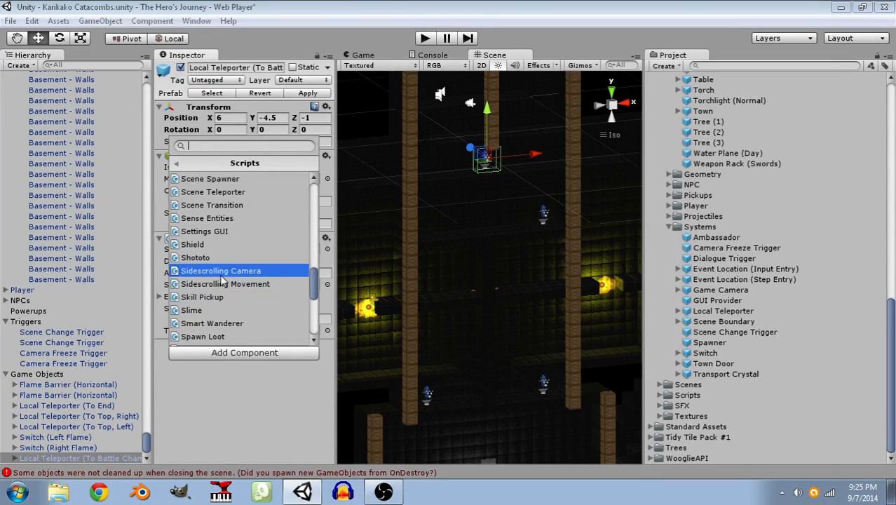
scroll(224, 317, down, 2)
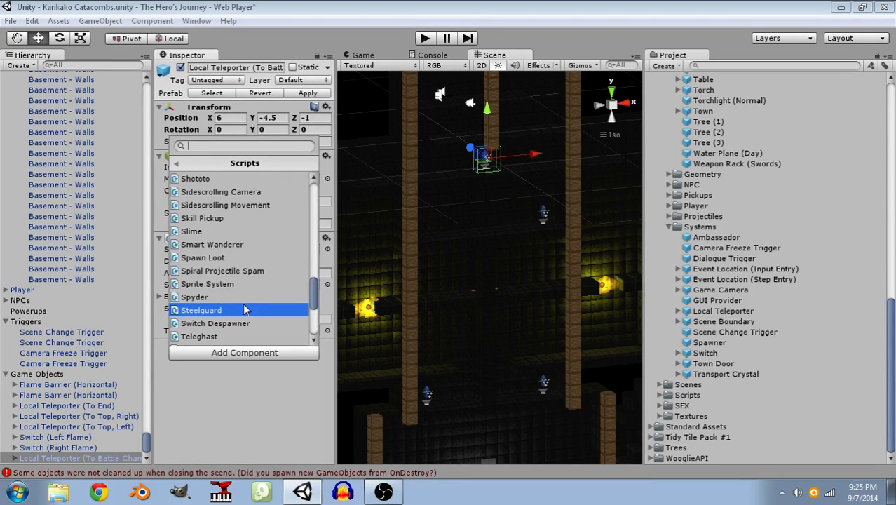
scroll(280, 320, down, 1)
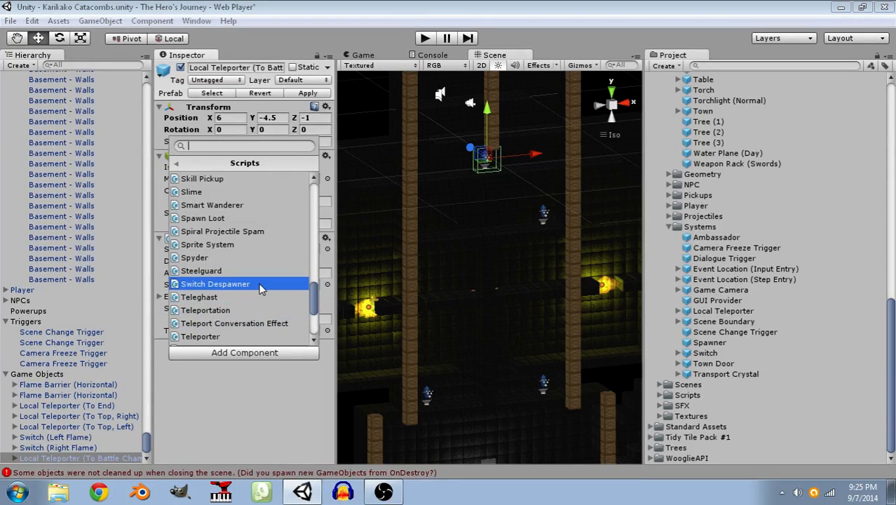
click(370, 307)
Inspect the left flame barrier's components, then examine the SwitchDespawner code in the Scripts/System folder.
click(370, 309)
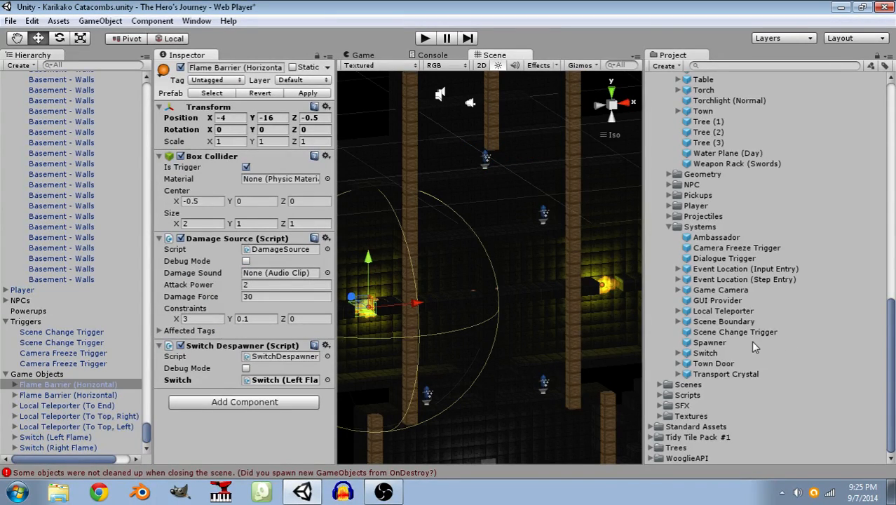
click(660, 394)
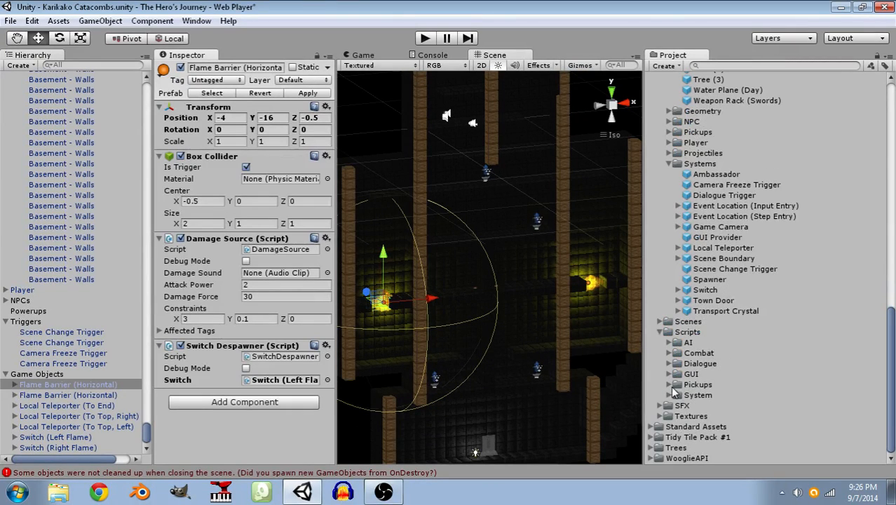
click(670, 394)
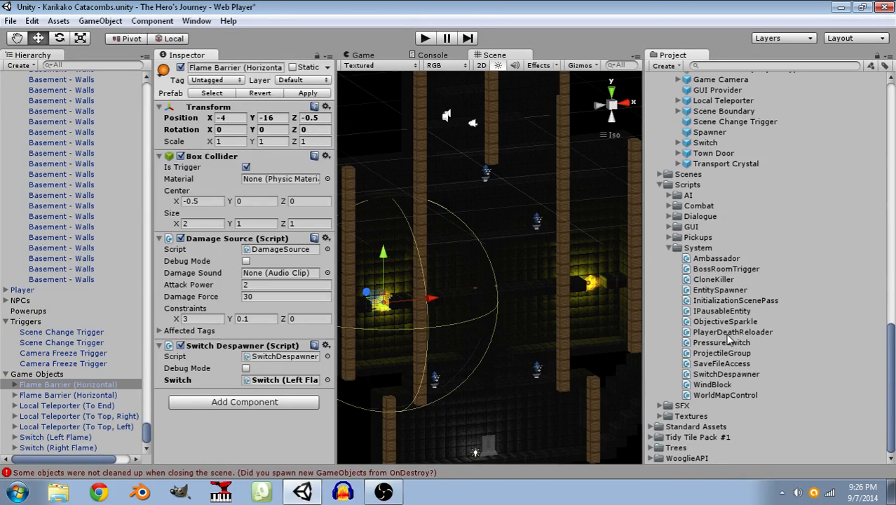
click(723, 376)
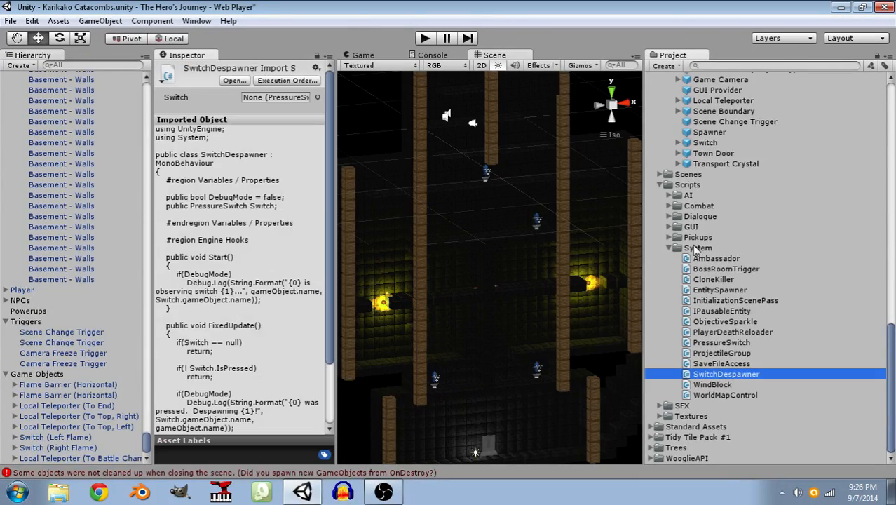
Create a C# script named SwitchComboActivator in the Scripts/System folder and open it in MonoDevelop.
right_click(702, 247)
mouse_move(703, 253)
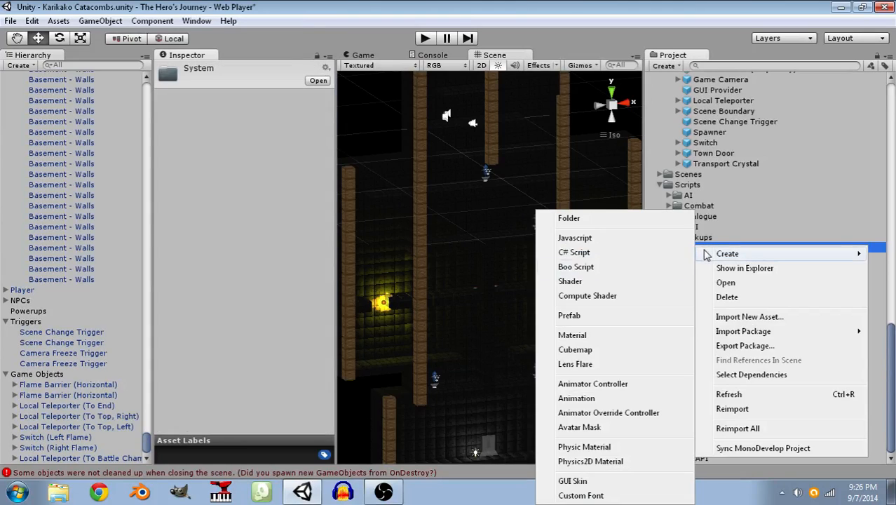
click(600, 256)
key(BackSpace)
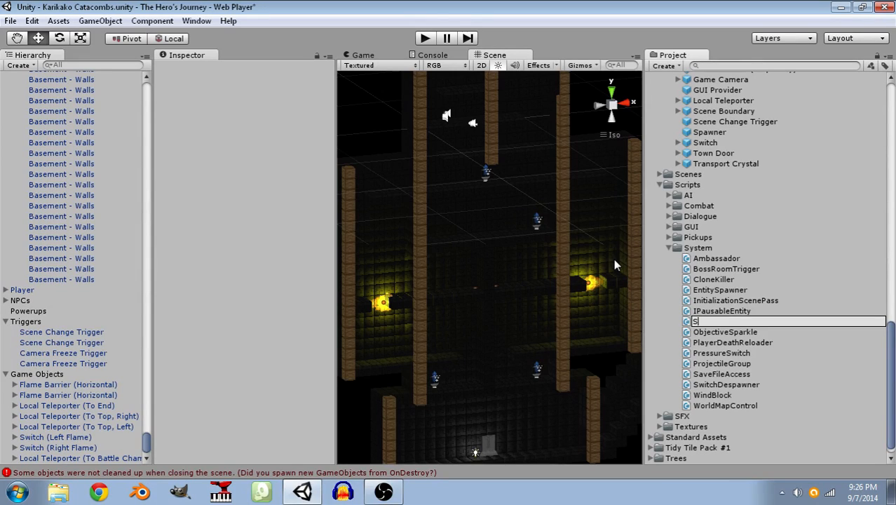
text(SwitchComboActivator)
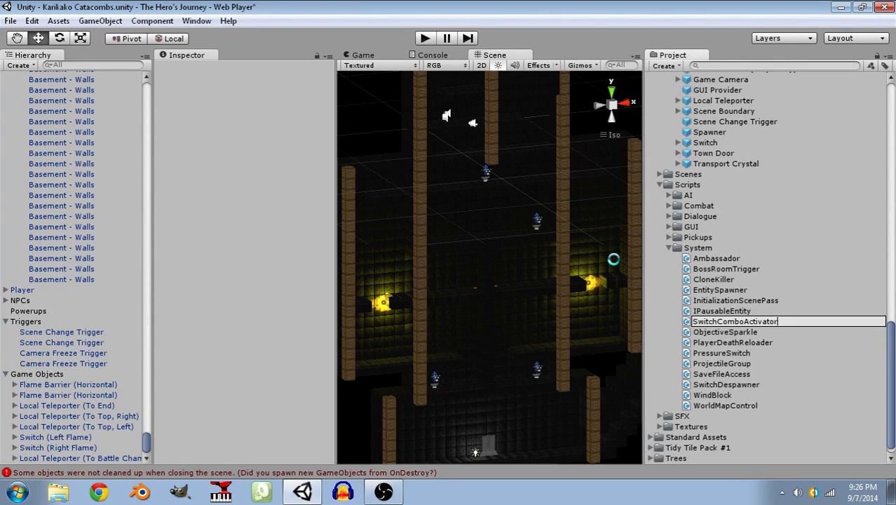
key(Return)
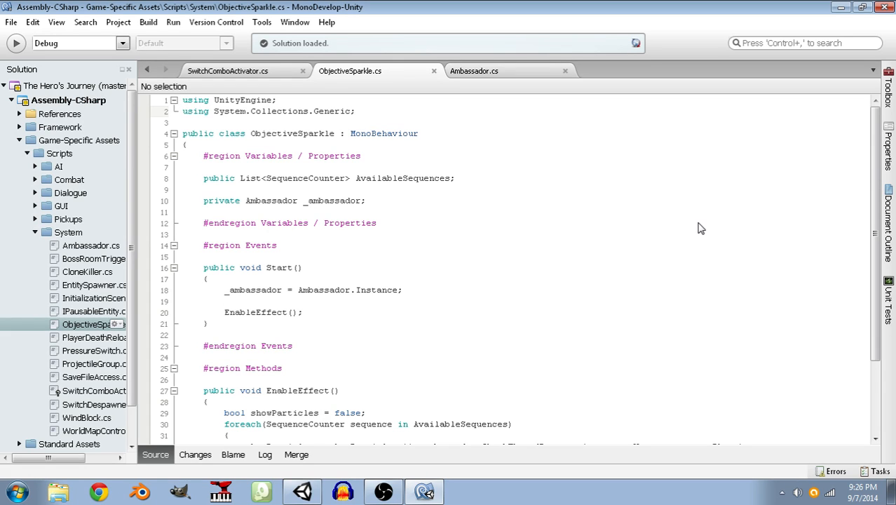
Delete the template Start and Update methods from SwitchComboActivator.cs and put the class's opening brace on its own line.
scroll(697, 228, down, 3)
scroll(346, 226, up, 1)
click(264, 73)
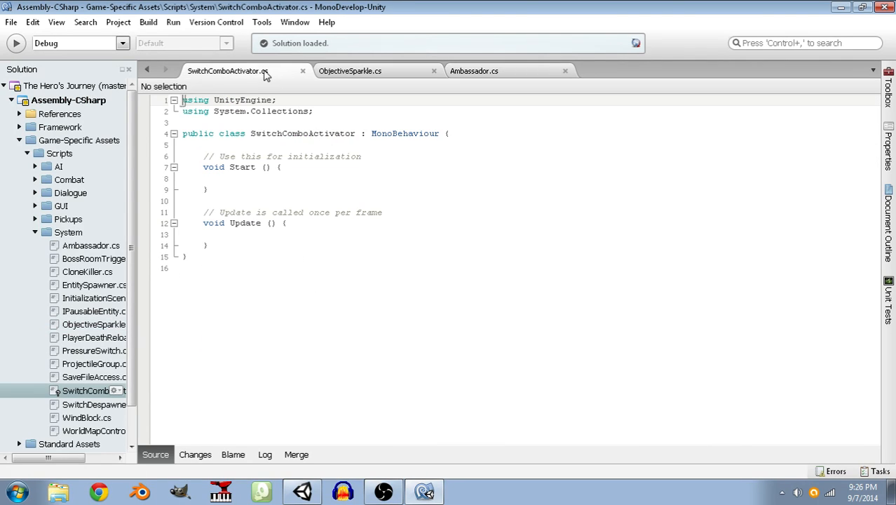
drag(230, 245, 156, 143)
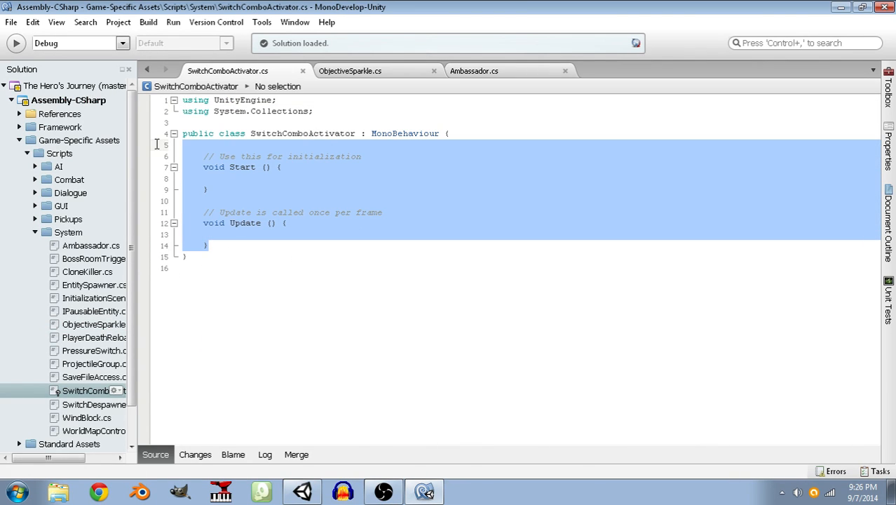
key(Delete)
click(444, 133)
key(Return)
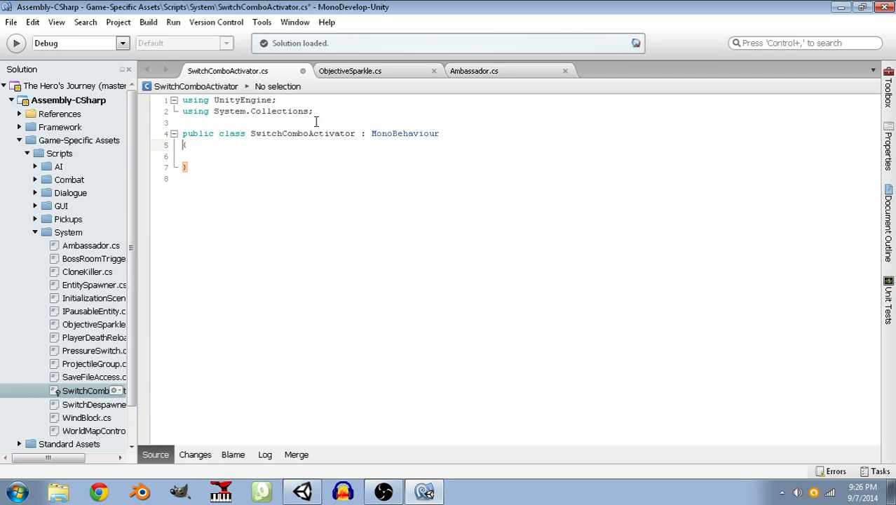
Remove the System.Collections using directive and its leftover empty line from SwitchComboActivator.cs.
drag(334, 111, 160, 112)
key(Delete)
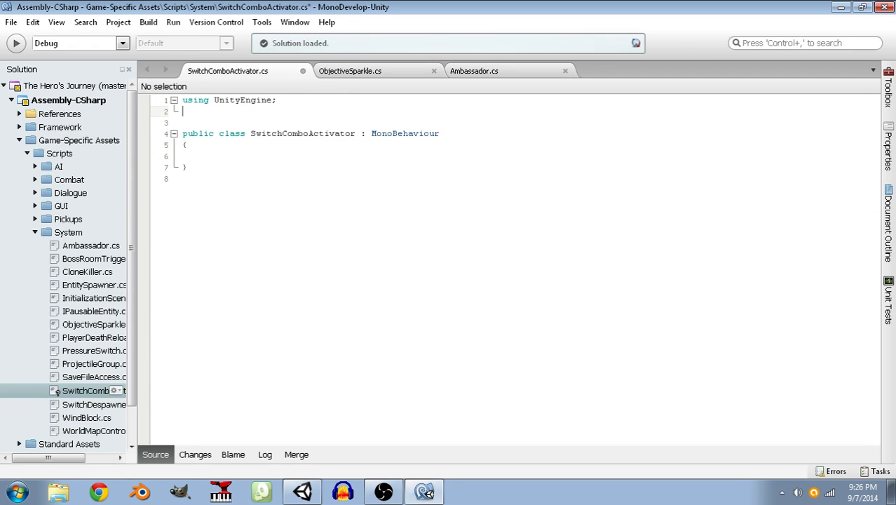
key(Delete)
Add an empty "Variables / Properties" region with matching #region and #endregion lines inside the SwitchComboActivator class.
key(Down)
key(Down)
key(Down)
text(#region Va)
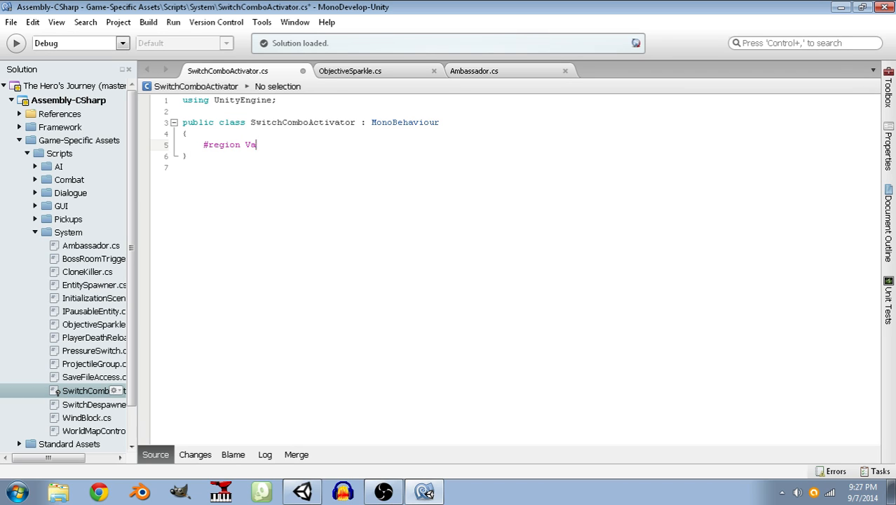
text(riables / Properties)
key(Return)
key(Return)
text(#endregion Variables / Proper)
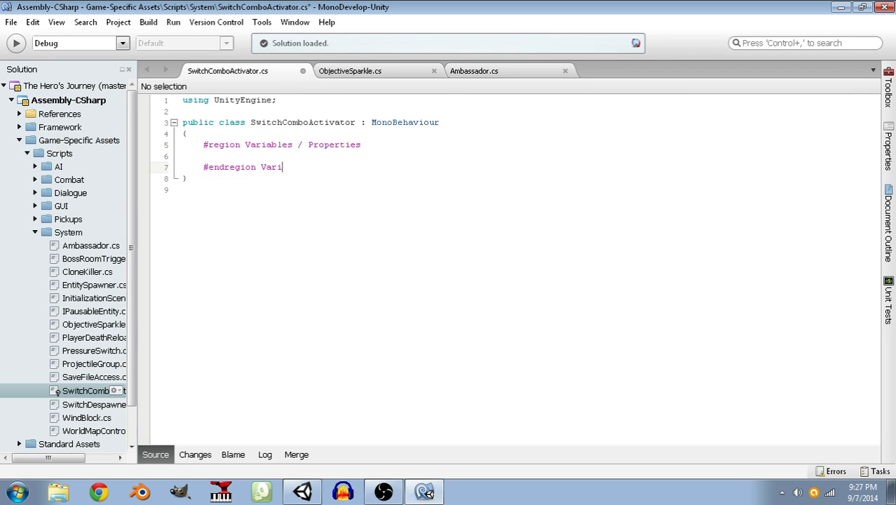
text(ties)
key(Return)
key(Return)
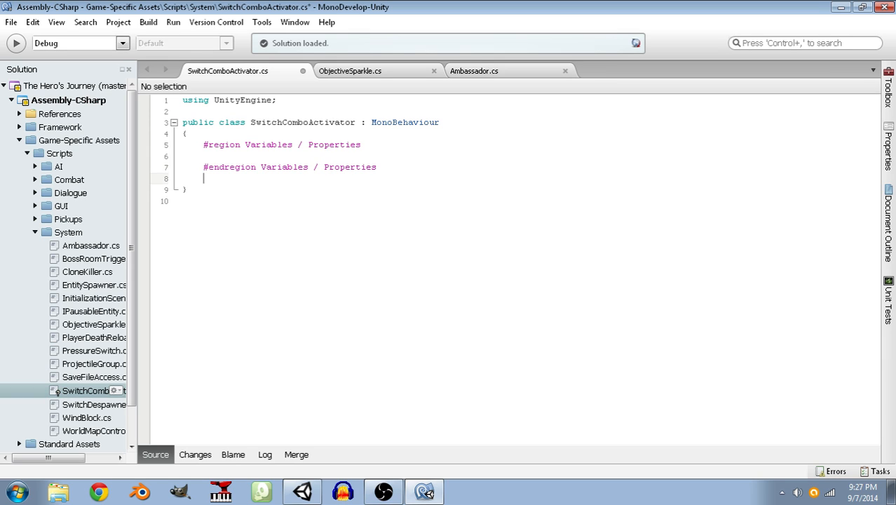
Add an empty "Engine Hooks" region with matching #region and #endregion lines below the Variables / Properties region.
text(#reigon)
key(BackSpace)
key(BackSpace)
key(BackSpace)
key(BackSpace)
text(gion)
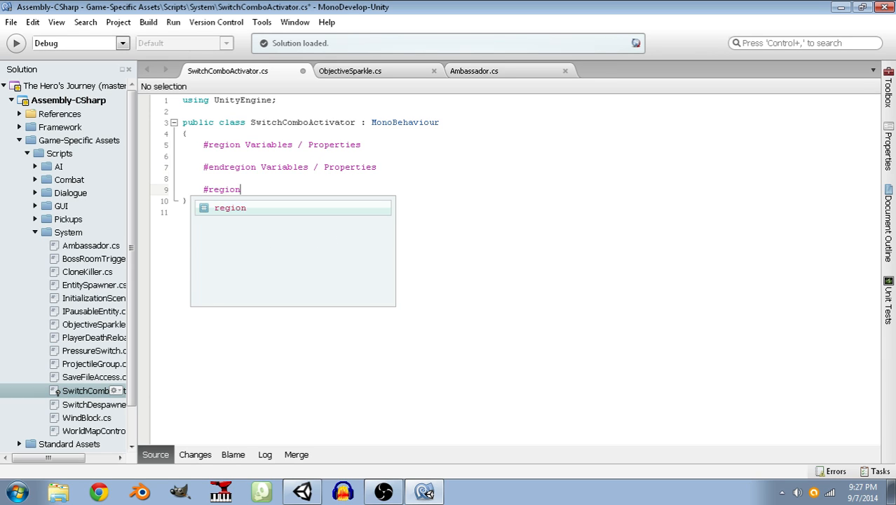
text( Engine Hooks)
key(Return)
key(Return)
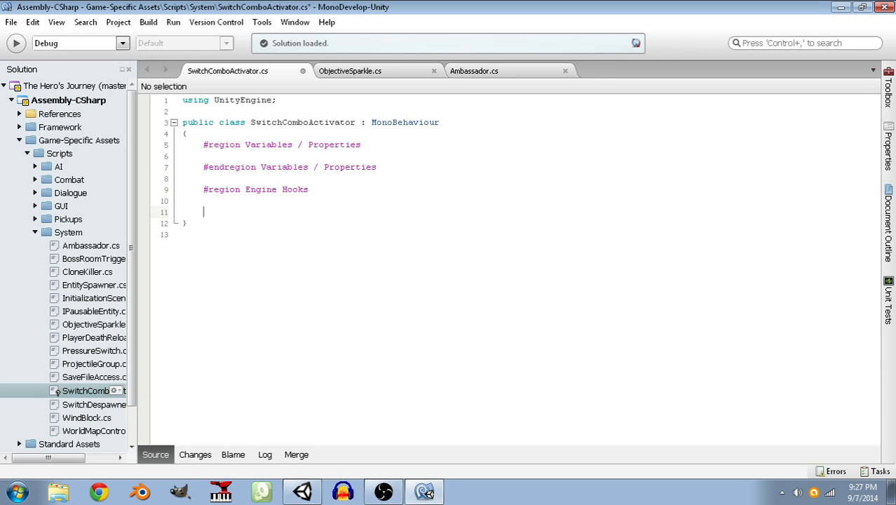
text(#endregion Engine Hooks)
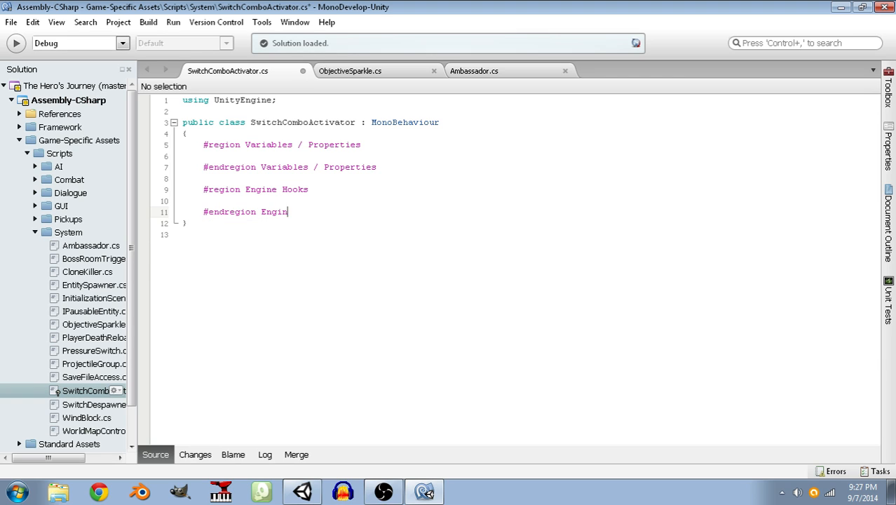
Add an empty "Methods" region with matching #region and #endregion lines below the Engine Hooks region.
key(Return)
key(Return)
text(#region Methods)
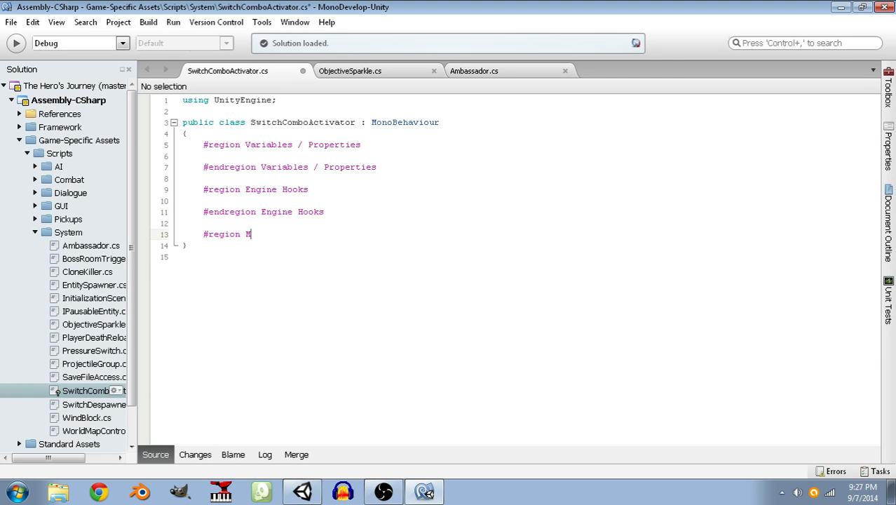
key(Return)
key(Return)
text(#endregion Methods)
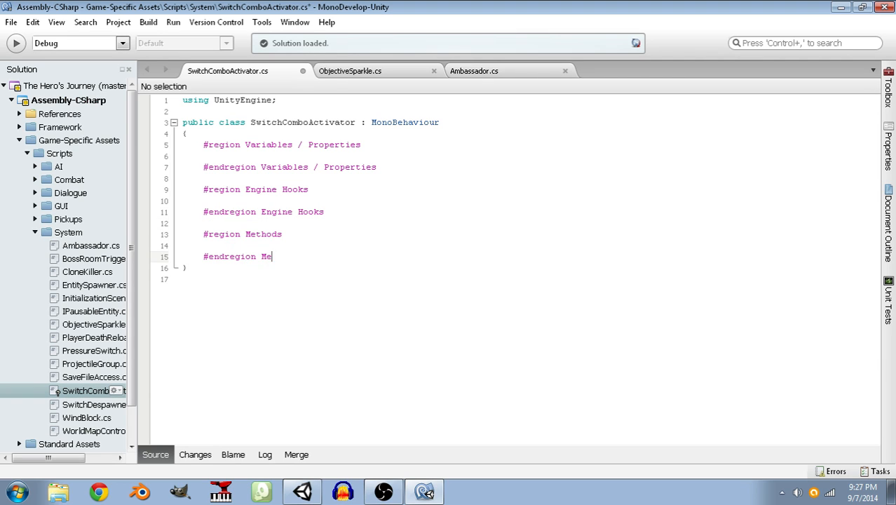
Insert extra blank lines inside the Variables / Properties region to make room for declarations.
key(Up)
key(Up)
key(Up)
key(Up)
key(Up)
key(Up)
key(Up)
key(Up)
key(Up)
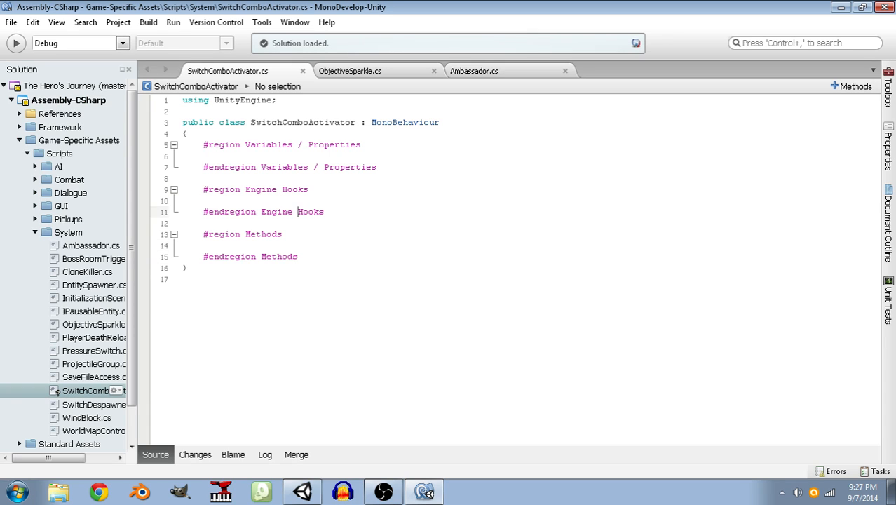
key(Return)
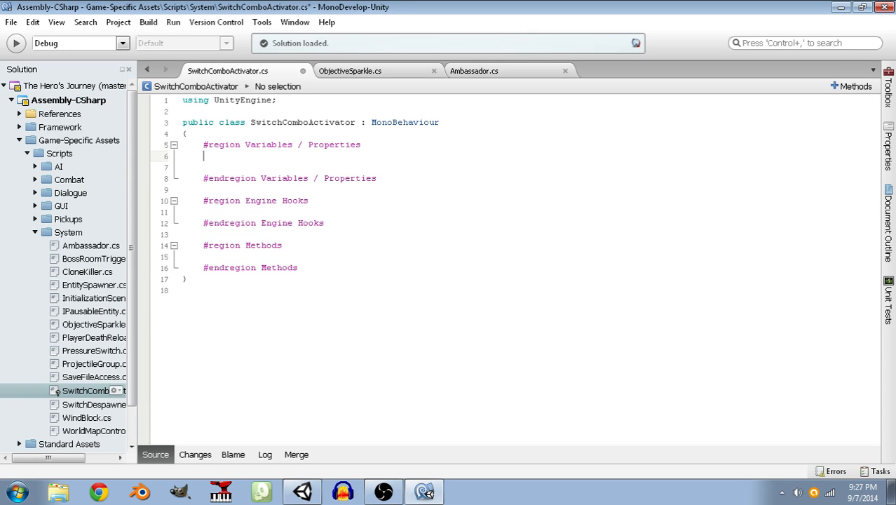
key(Up)
key(Return)
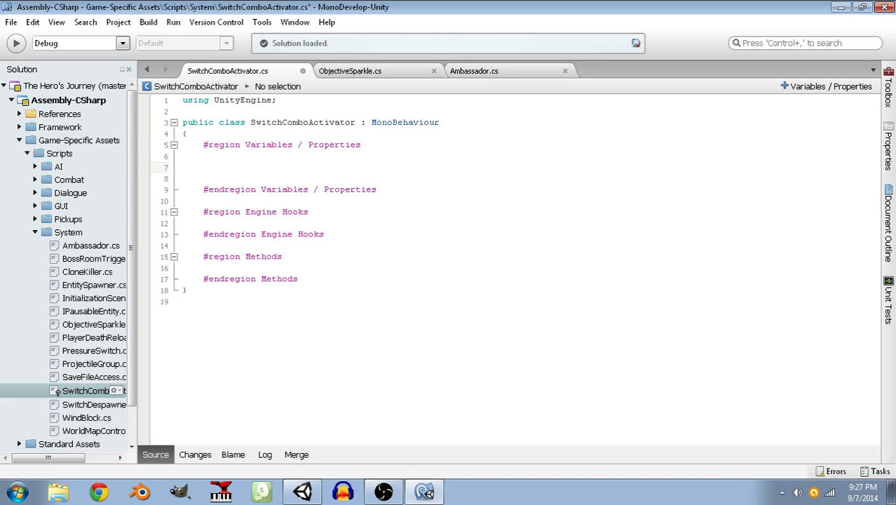
Add the directive "using System.Collections.Generic;" directly below the UnityEngine directive.
key(Up)
key(Up)
key(Up)
key(Up)
key(Up)
key(Return)
key(Up)
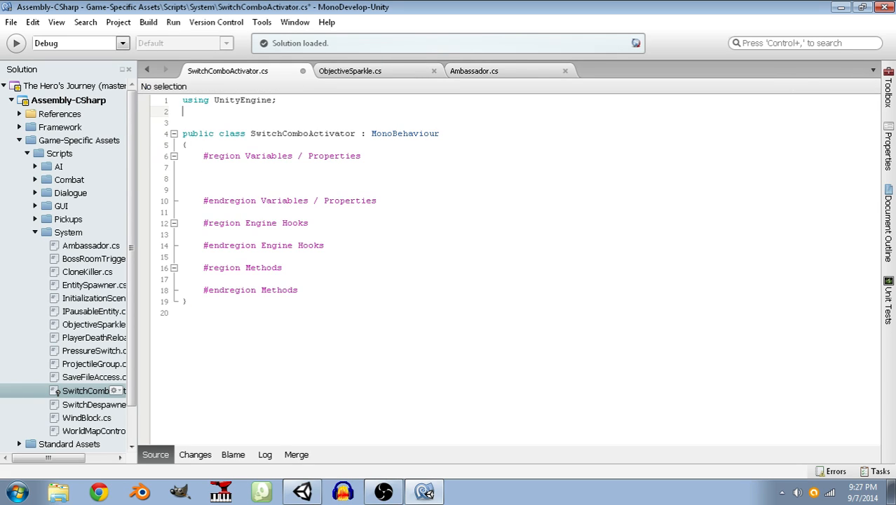
text(using System.C)
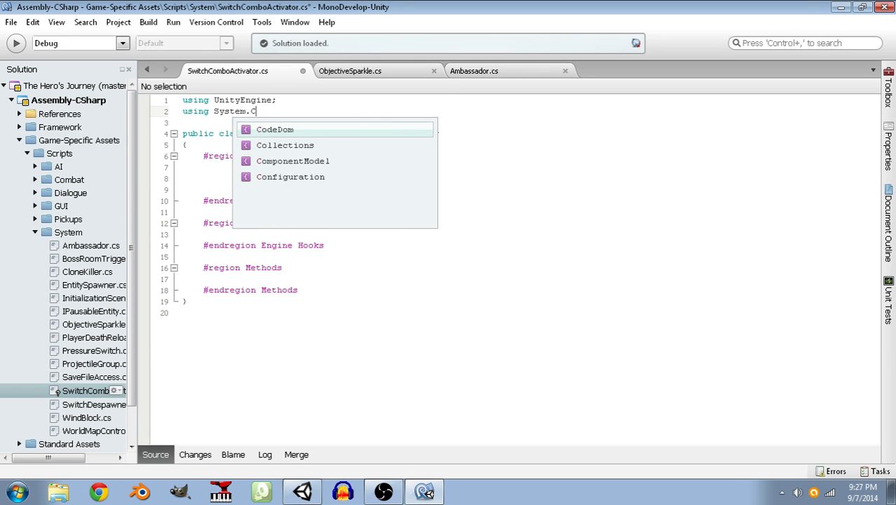
text(ollections.Generic;)
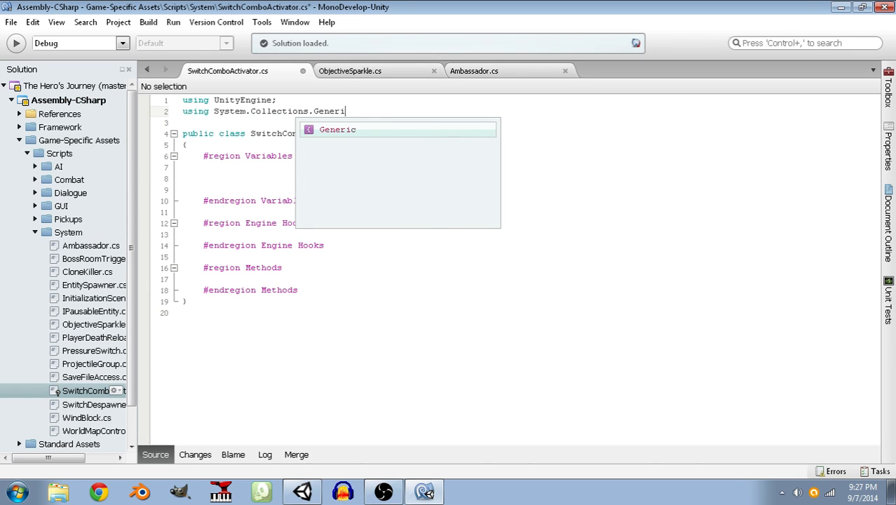
Declare "public List<PressureSwitch> Switches;" in the Variables / Properties region and save the script.
key(Down)
key(Down)
key(Down)
key(Down)
key(Down)
key(Down)
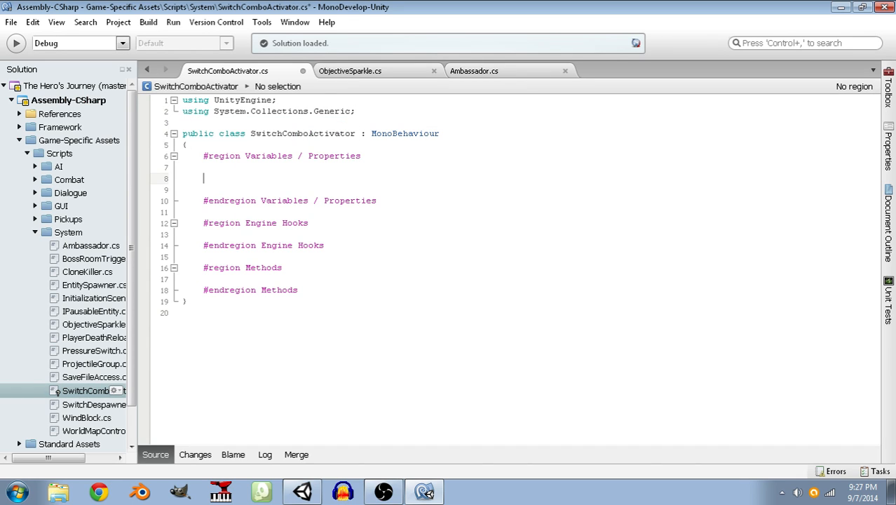
text(public List<PressureSwitch>)
text(Switches;)
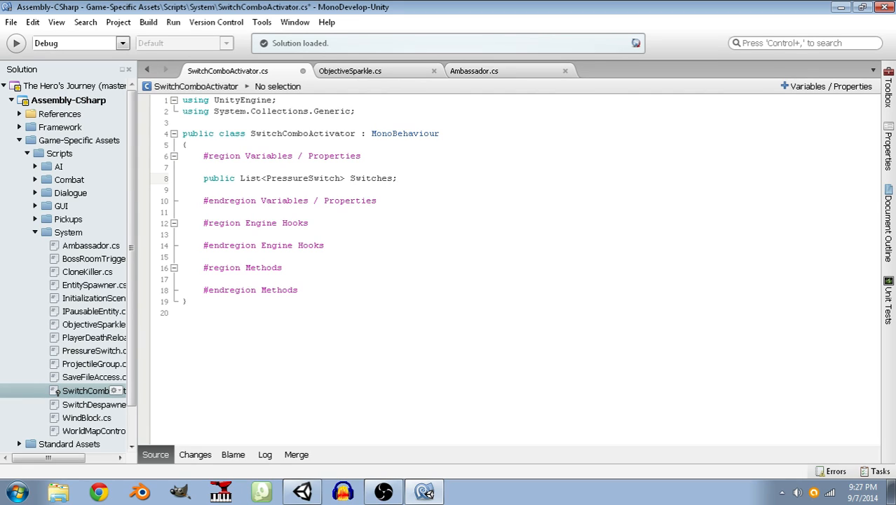
key(ctrl+s)
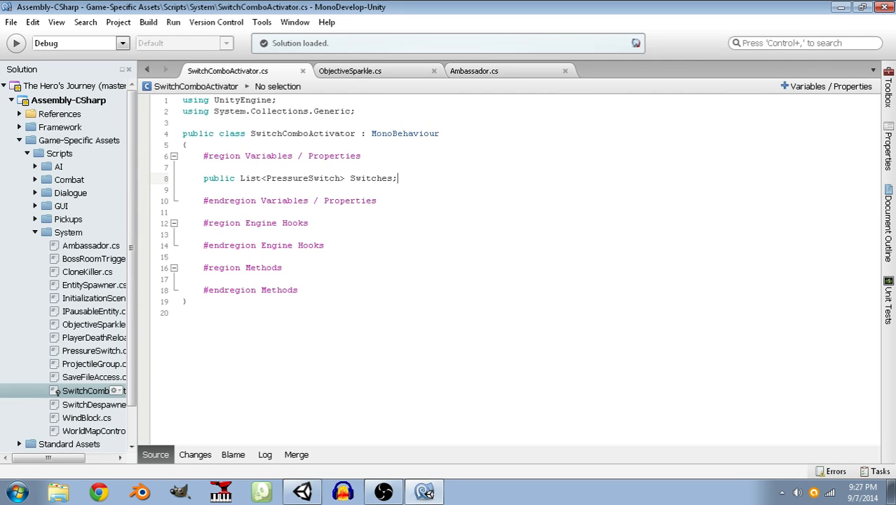
Declare "public bool ActivateObject;" below the Switches list and save the script.
key(Up)
key(Down)
key(Return)
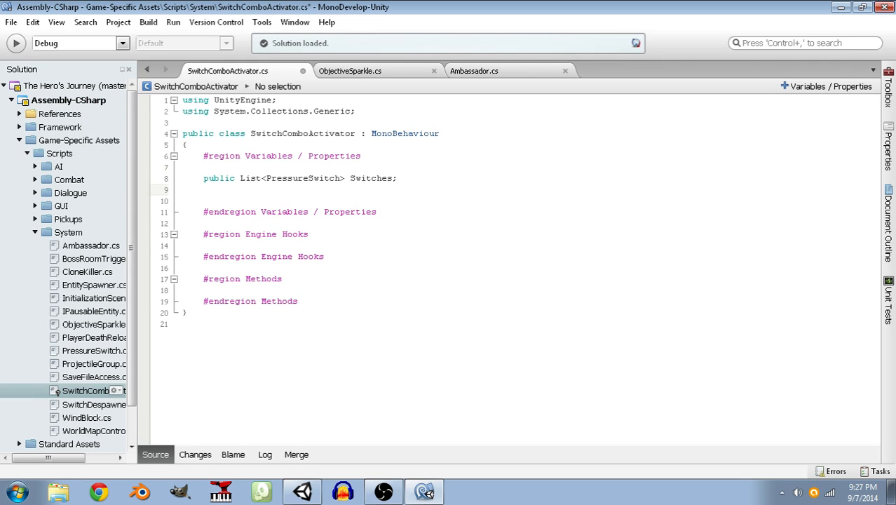
text(public bool)
text(Active)
text(teOn)
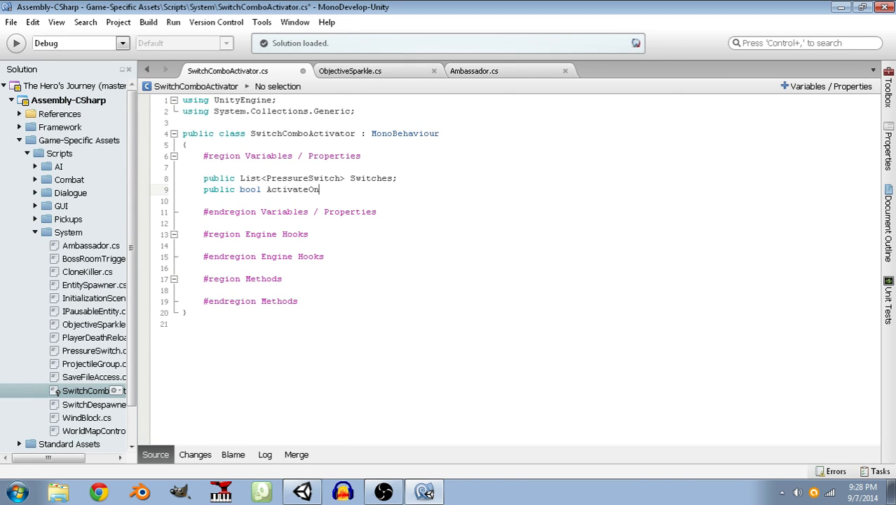
key(BackSpace)
key(BackSpace)
text(;)
key(BackSpace)
text(Object;)
key(ctrl+s)
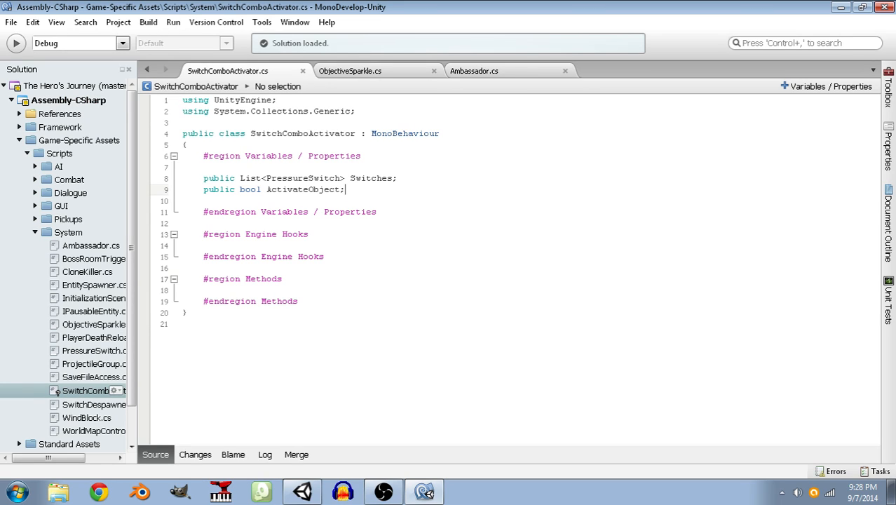
Declare "public bool DebugMode = false;" above the Switches list.
key(Up)
key(Up)
key(Return)
text(public bool )
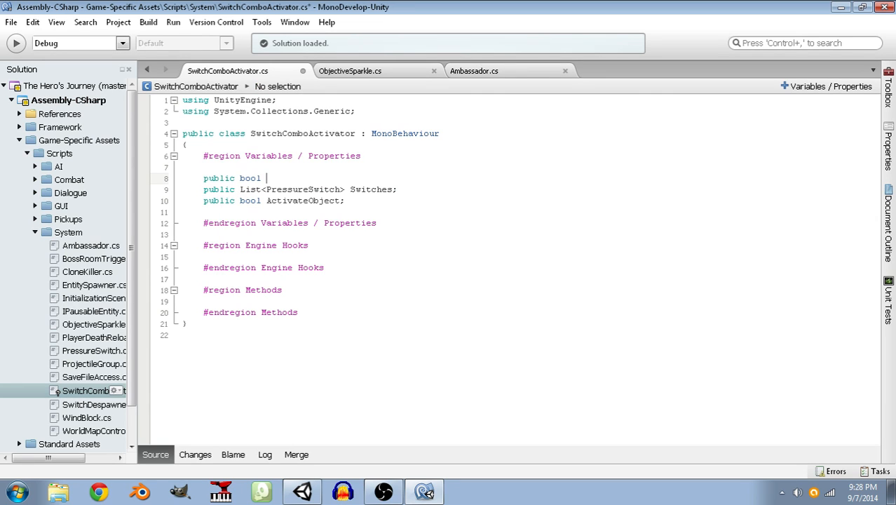
text(DebugMode;= false;)
Add an empty "public void Update()" method with braces inside the Engine Hooks region.
key(Down)
key(Down)
key(Down)
key(Down)
key(Down)
key(Down)
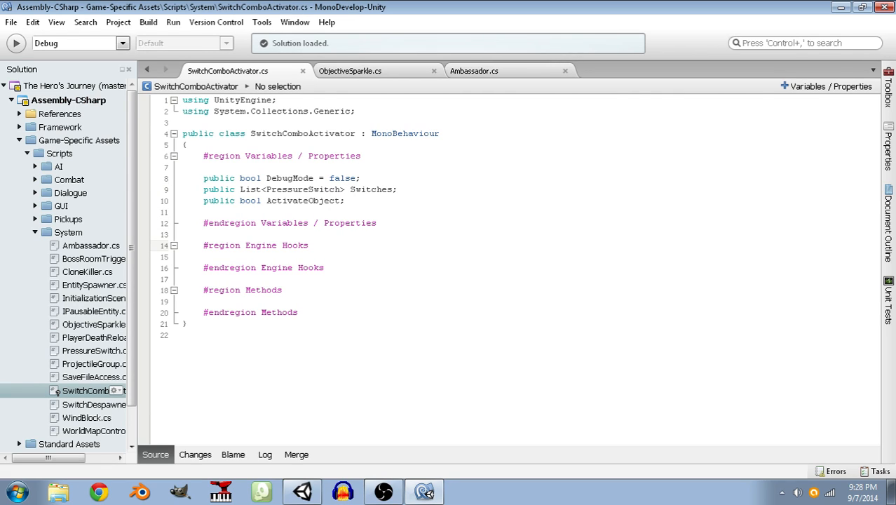
key(Return)
key(Return)
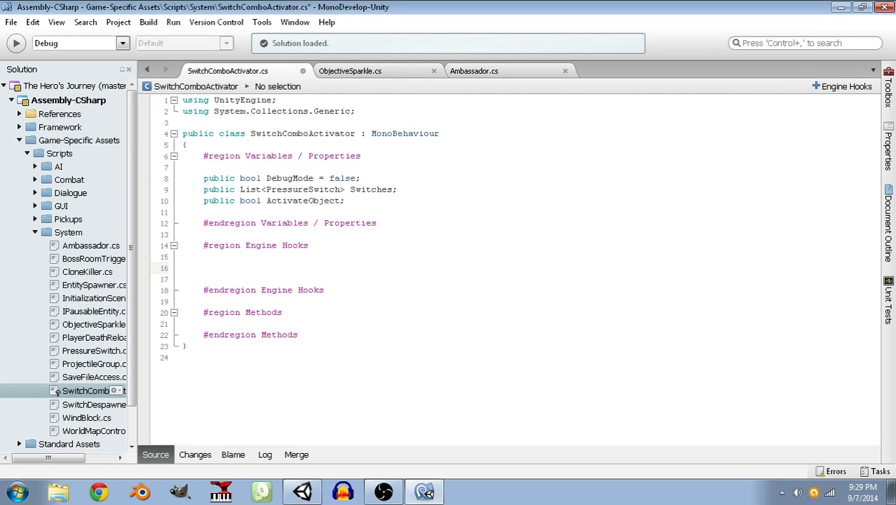
text(public void Update)
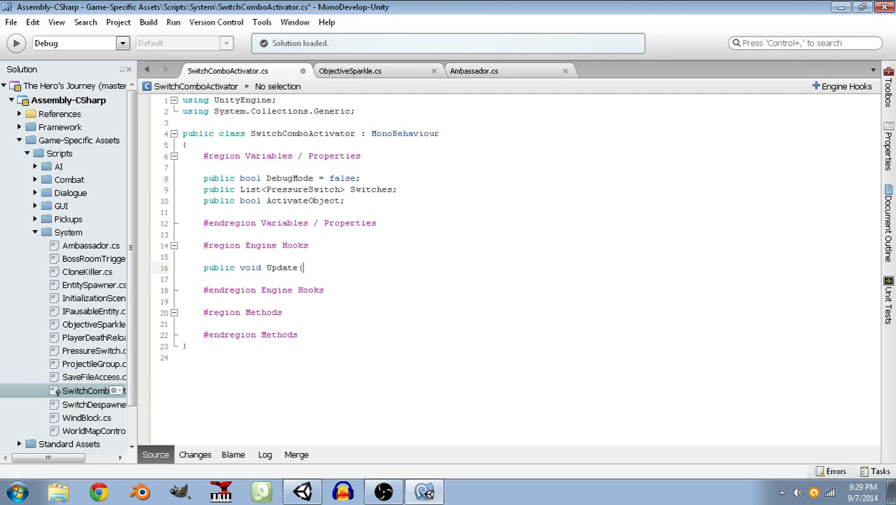
text(())
key(Return)
text({)
key(Return)
text(})
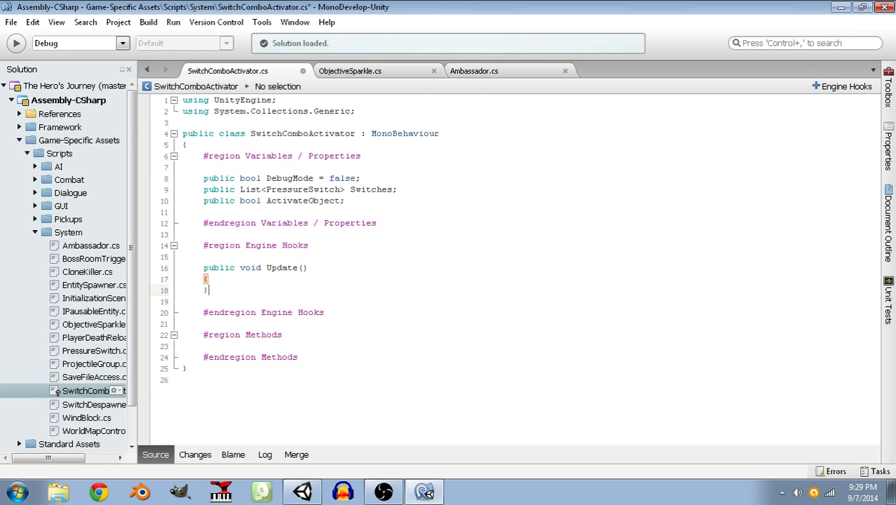
Add a foreach loop with an empty body to Update, iterating "PressureSwitch switch in Switches".
key(Up)
key(End)
key(Return)
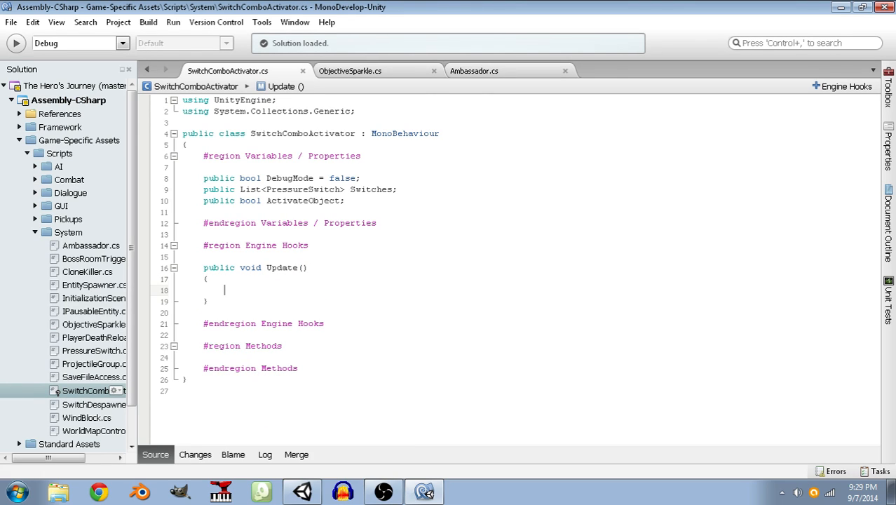
text(foreach(Pre)
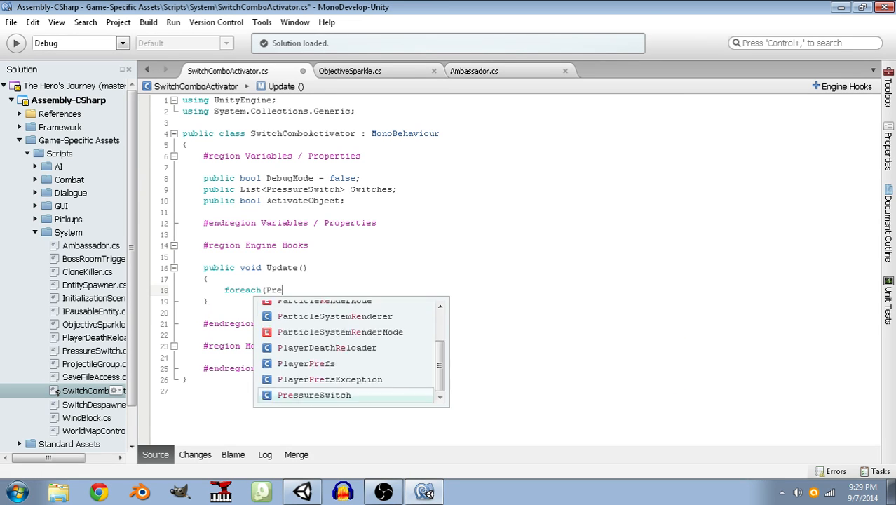
text(ssureSwitch )
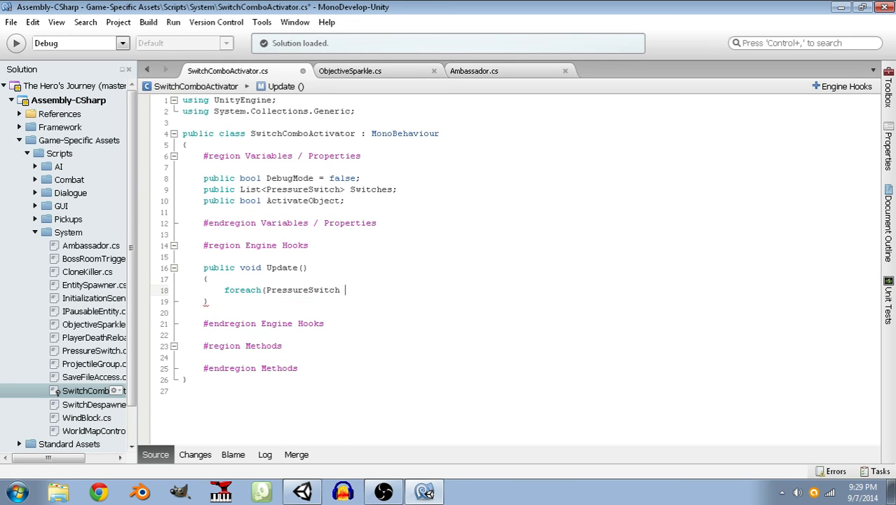
text(switch int Switches))
key(BackSpace)
key(BackSpace)
key(BackSpace)
key(BackSpace)
key(BackSpace)
key(BackSpace)
key(BackSpace)
key(BackSpace)
key(BackSpace)
key(BackSpace)
key(BackSpace)
text(Swit)
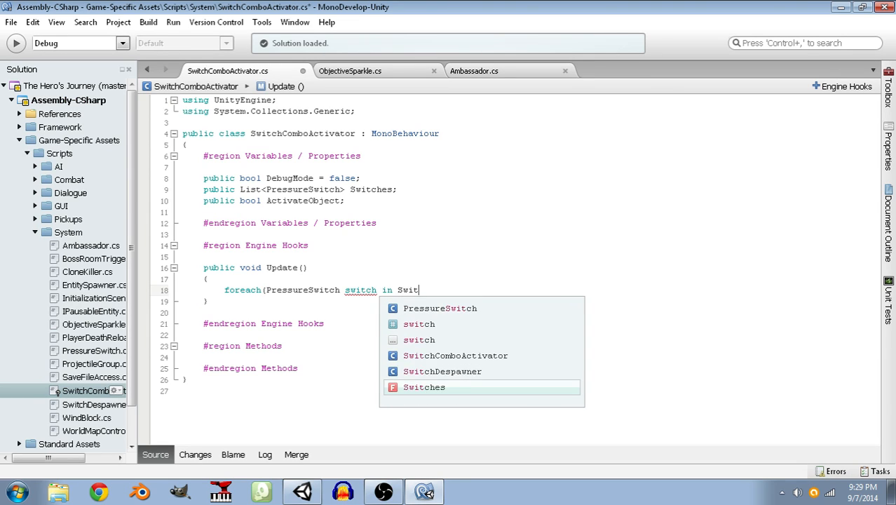
text(ches))
key(Return)
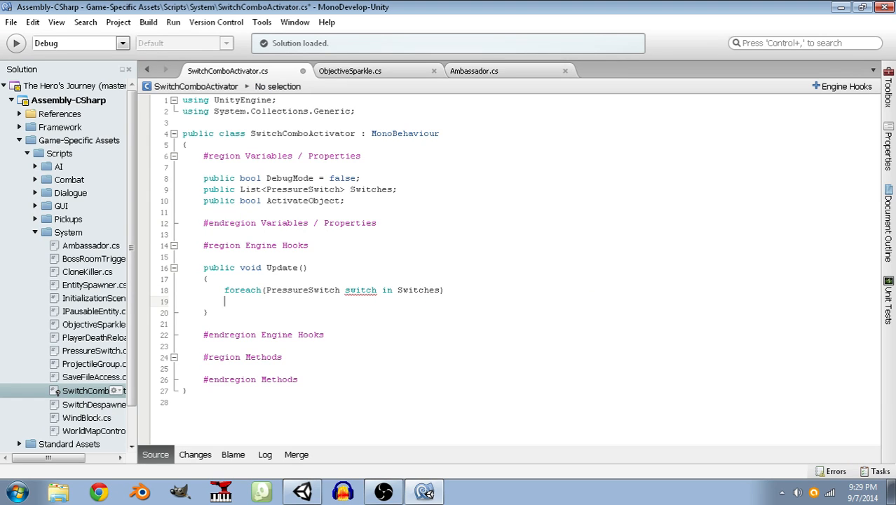
text({)
key(Return)
text(})
Declare "bool allPressed = false;" on its own line above the foreach loop in Update.
key(Up)
key(Up)
key(Up)
key(Down)
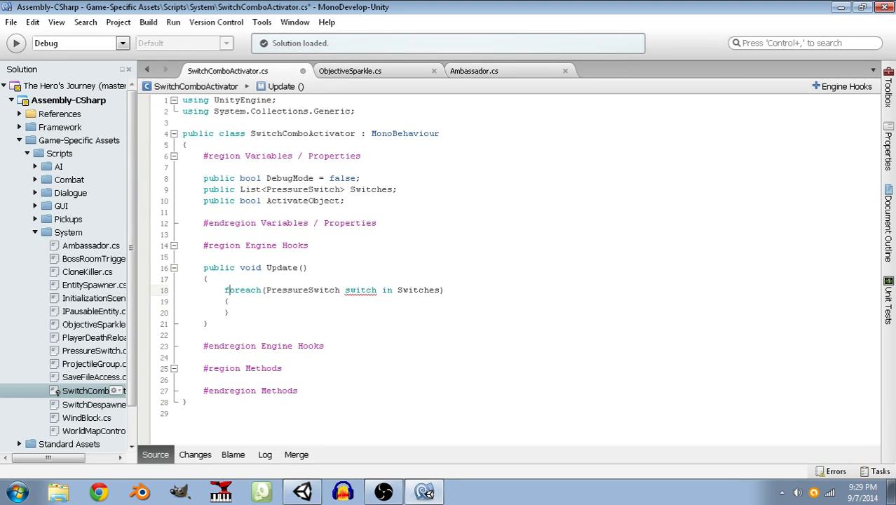
key(Return)
key(Up)
text(bool allPressed = false;)
Begin the foreach body with the partial statement "allPressed &= switch.IsP".
key(Down)
key(Down)
key(Return)
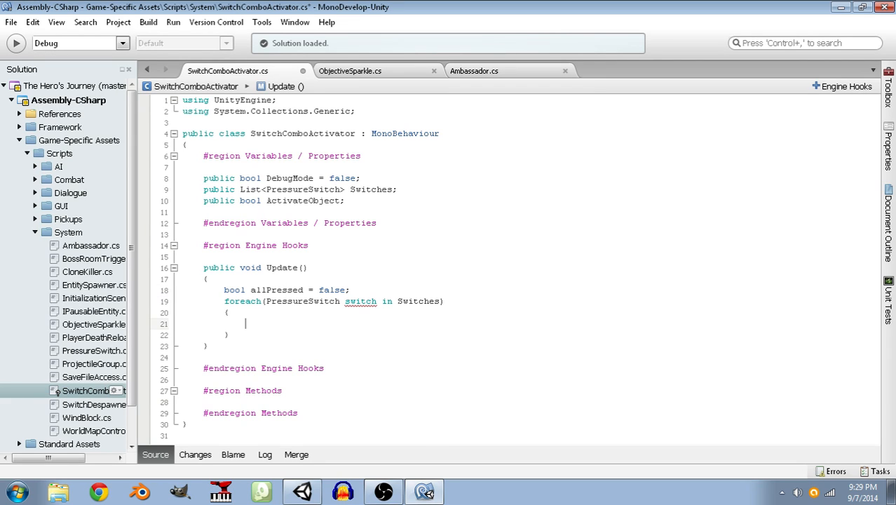
text(allPressed &= switch)
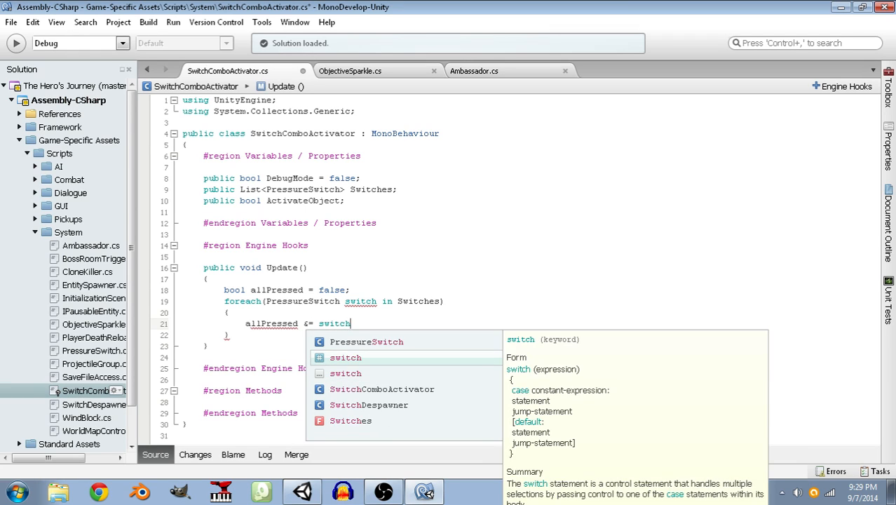
text(.IsP)
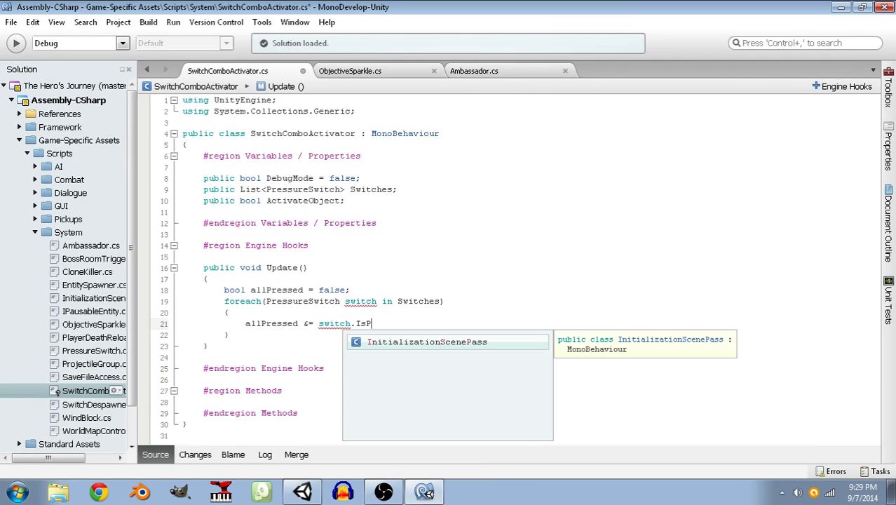
key(Escape)
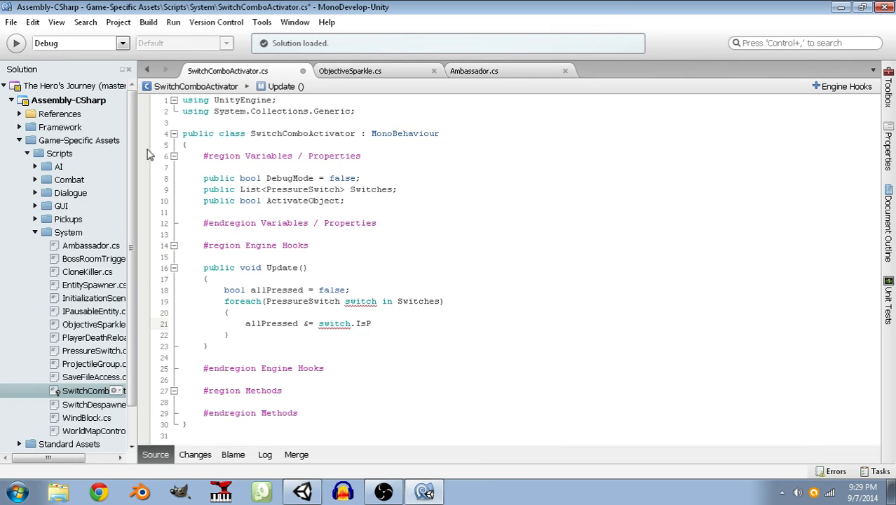
Rename the foreach loop variable to thisSwitch in the loop header.
click(348, 302)
key(BackSpace)
text(thisS)
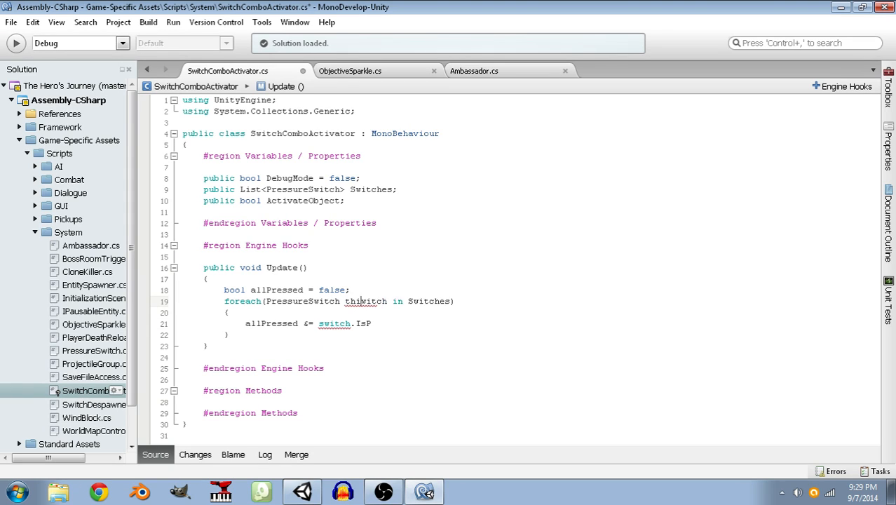
Complete the loop body statement as "allPressed &= thisSwitch.IsPressed;", using the renamed loop variable.
key(Down)
key(Down)
key(Left)
key(Left)
key(Left)
key(Left)
key(Left)
key(Left)
key(Left)
key(Left)
key(Left)
key(Left)
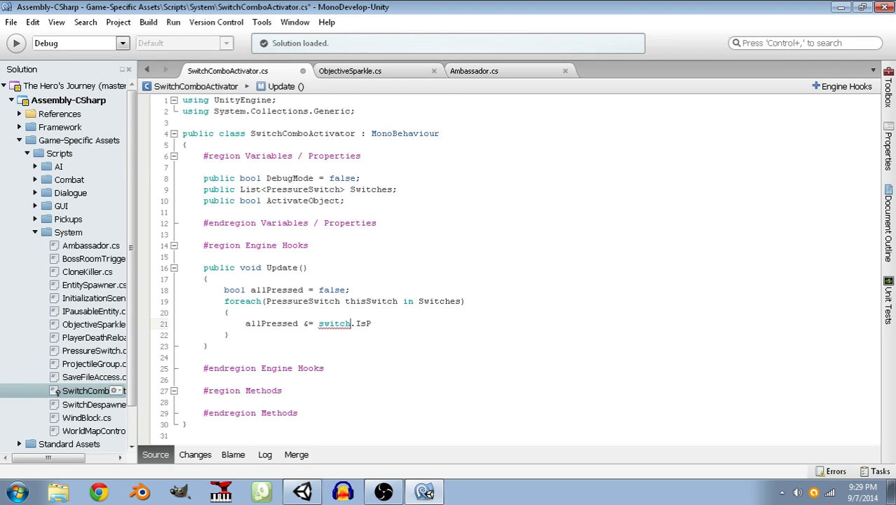
text(thisS)
key(BackSpace)
key(BackSpace)
key(BackSpace)
key(BackSpace)
text(.I)
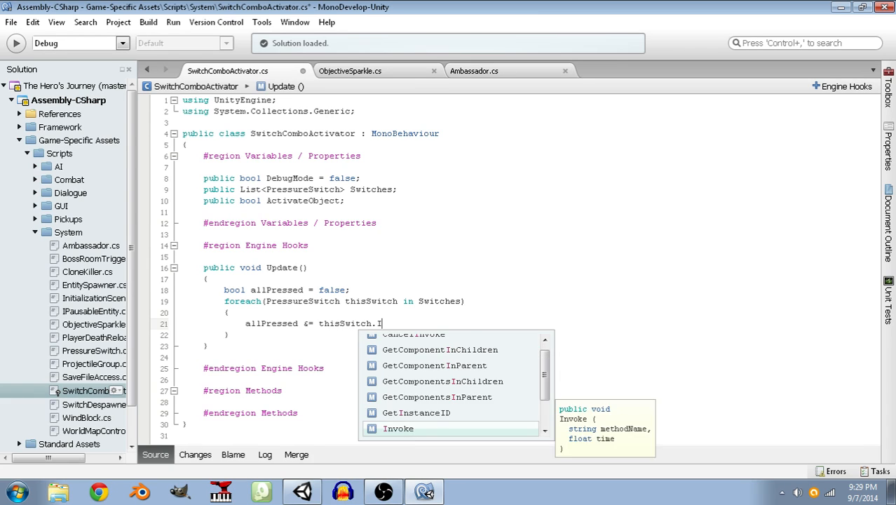
text(s)
key(Return)
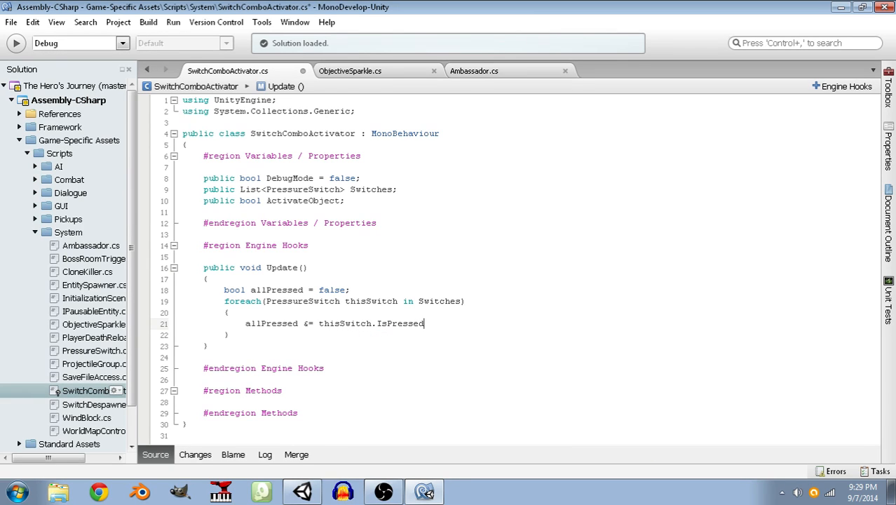
Add the condition "if(allPressed)" below the foreach loop in Update, separated by a blank line.
key(Down)
key(Return)
key(Return)
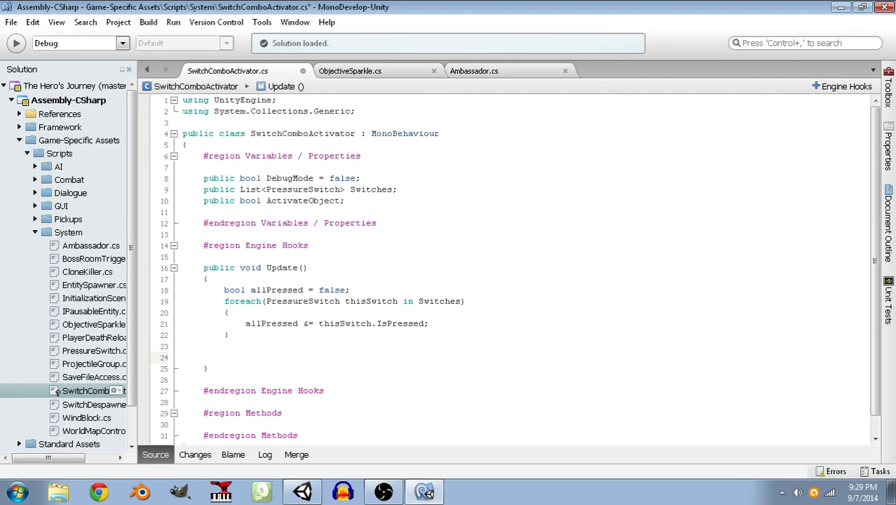
text(if(allPressed))
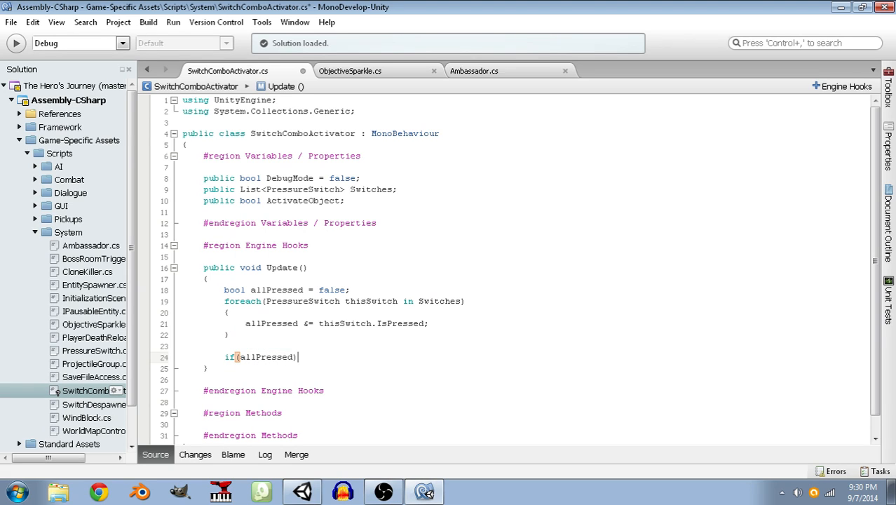
key(Return)
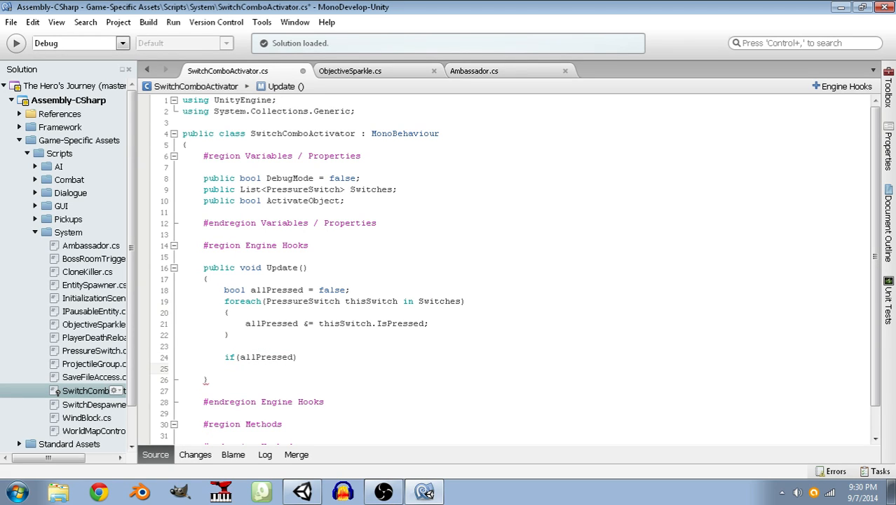
Nest the condition "if(ActivateObject)" under the allPressed check.
text(if()
text(Activate)
key(BackSpace)
text(ateObjec)
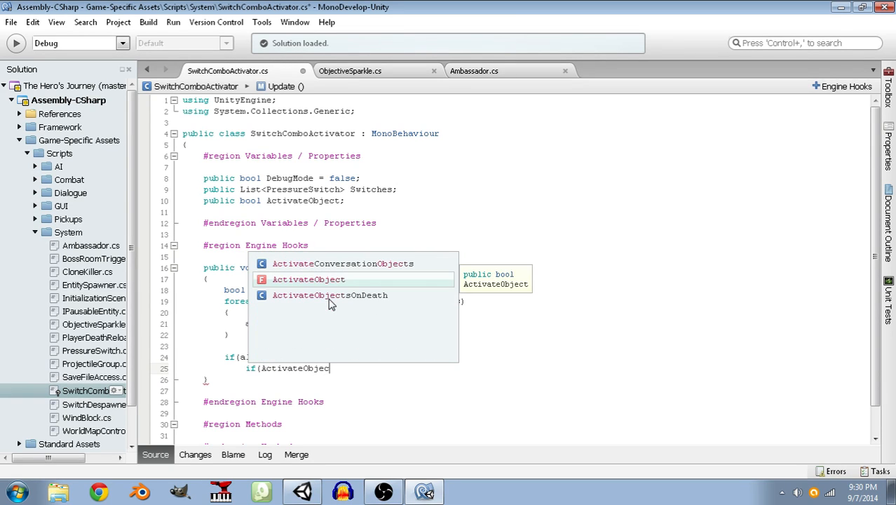
text(t))
key(Return)
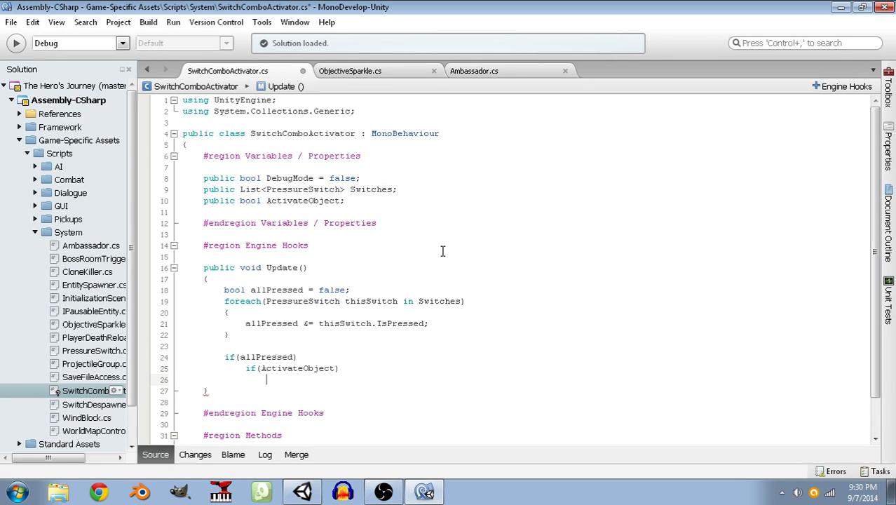
Write "gameObject.SetActive(true);" as the statement run by the ActivateObject condition.
click(418, 192)
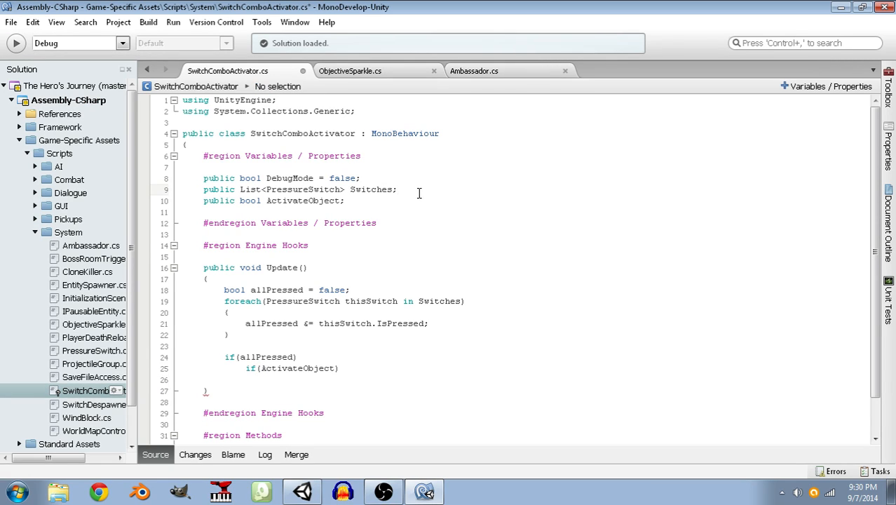
click(262, 379)
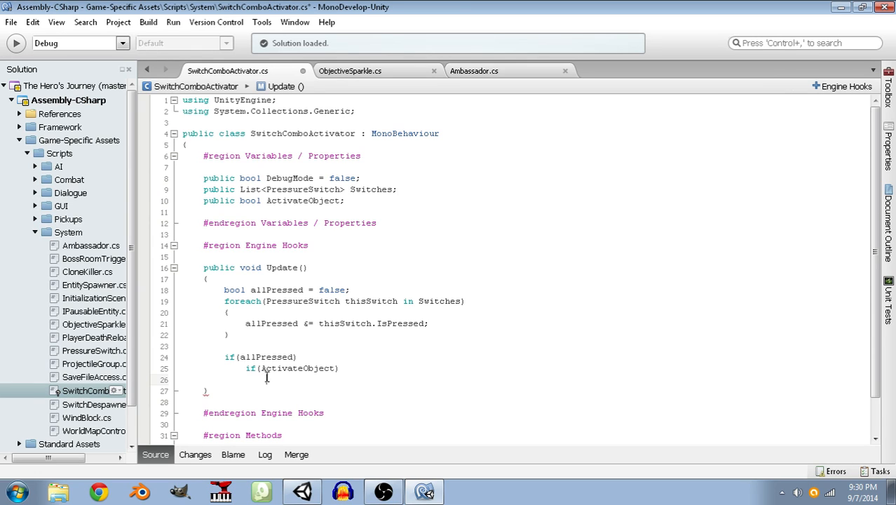
text(gameObject.)
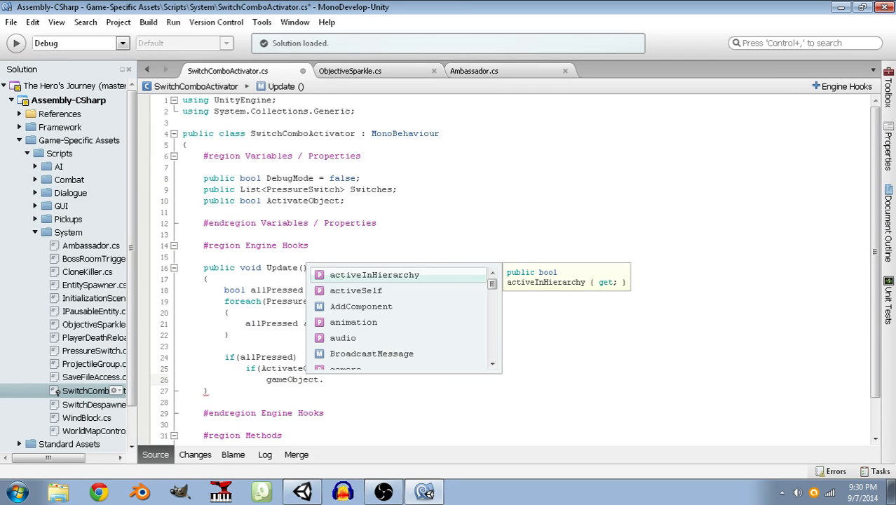
text(e)
key(BackSpace)
text(acti)
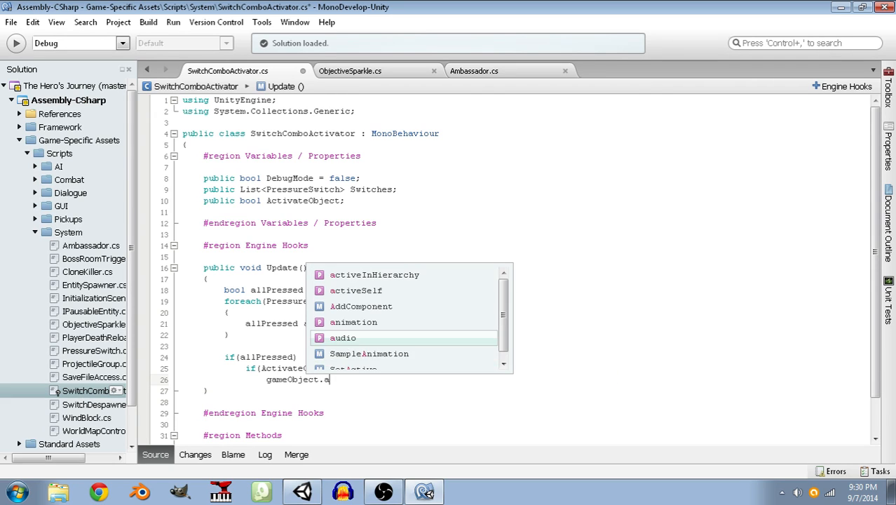
key(Down)
key(Return)
text((true);)
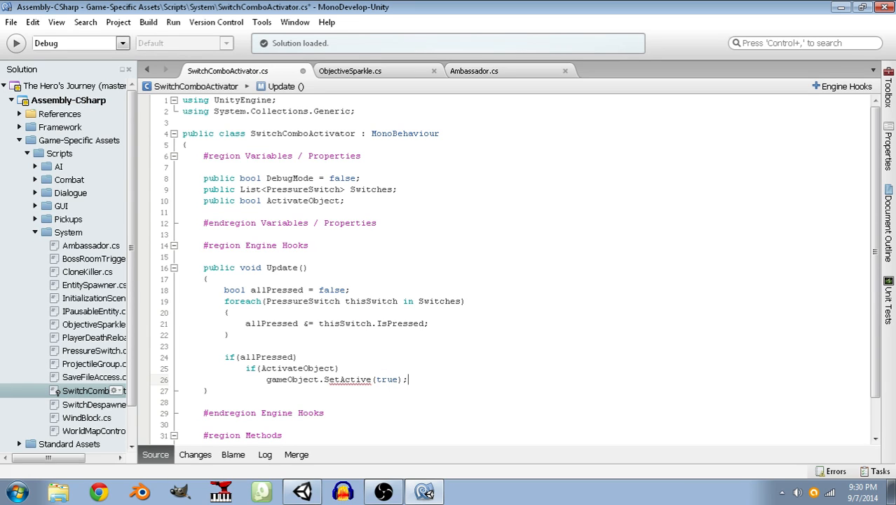
Add an else branch to the ActivateObject condition containing "gameObject.SetActive(false);".
key(Return)
text(else)
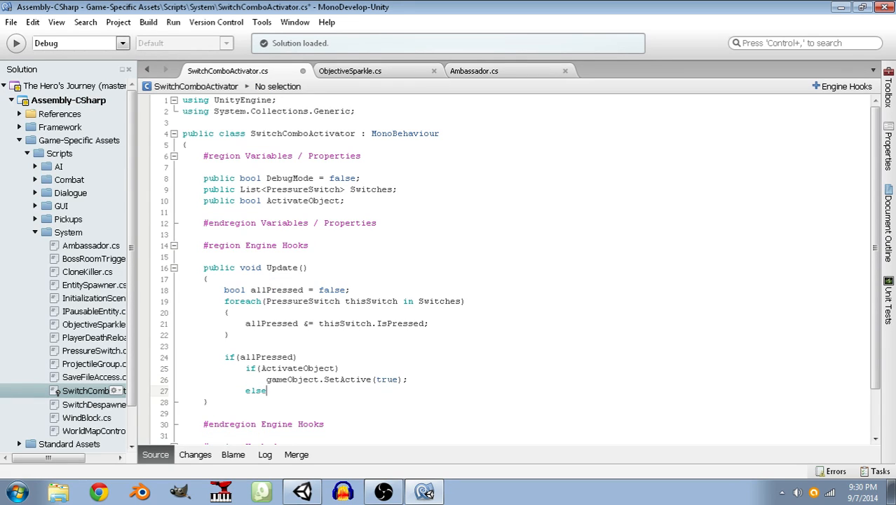
key(Return)
text(gameObject.SetActive()
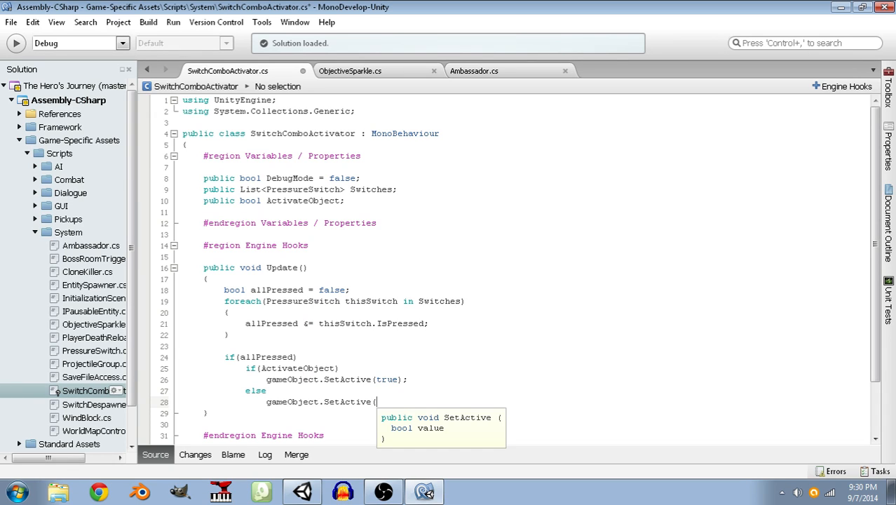
text(false);)
key(Home)
key(Tab)
key(End)
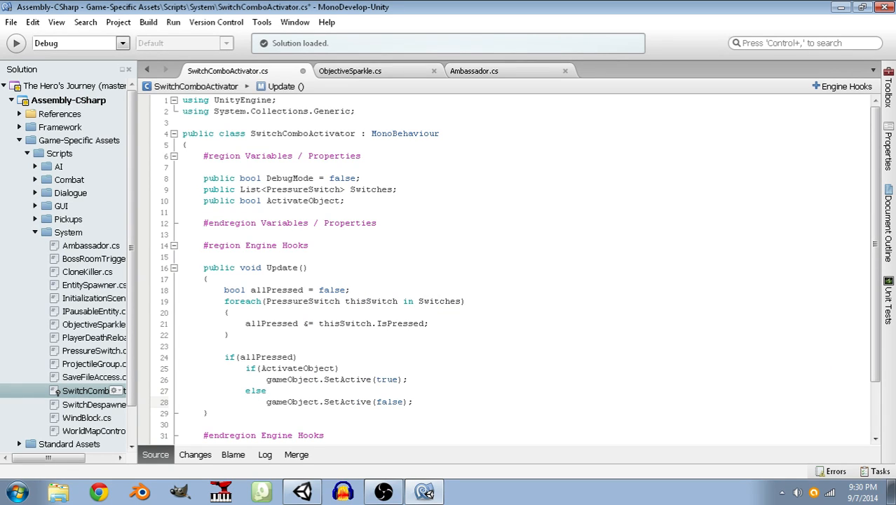
Copy the whole if(allPressed) block, including its else branch, and remove it from Update.
scroll(297, 399, down, 2)
drag(421, 338, 2, 295)
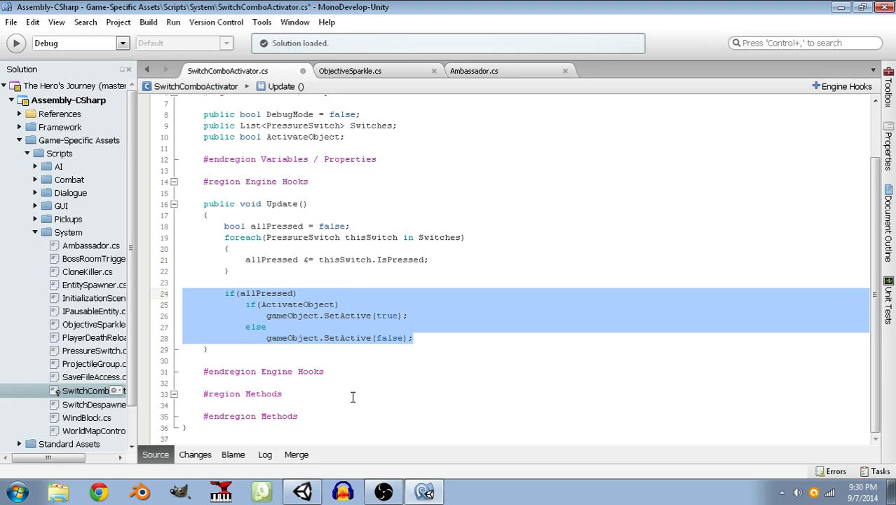
click(417, 339)
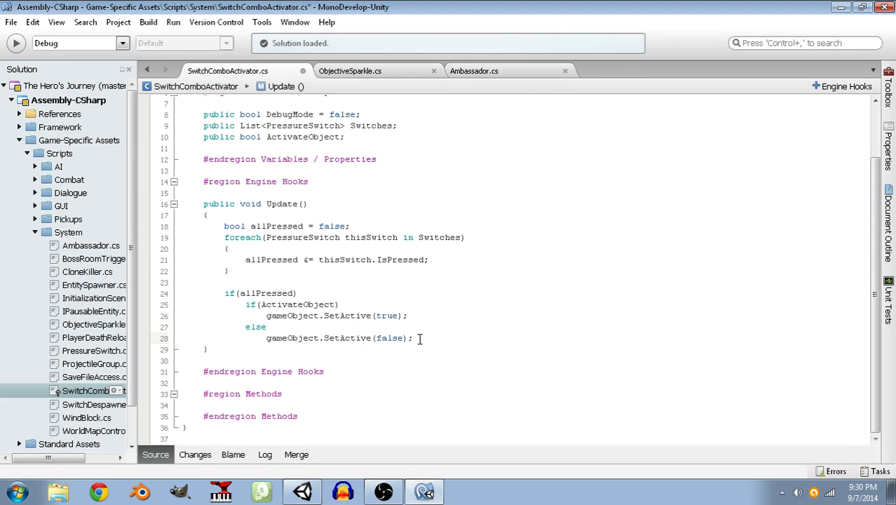
drag(416, 341, 136, 292)
key(ctrl+c)
key(Delete)
Create the method "public void AlterObjectState()" in the Methods region and paste the copied if/else block as its body.
click(310, 395)
key(Return)
key(Return)
text(public void)
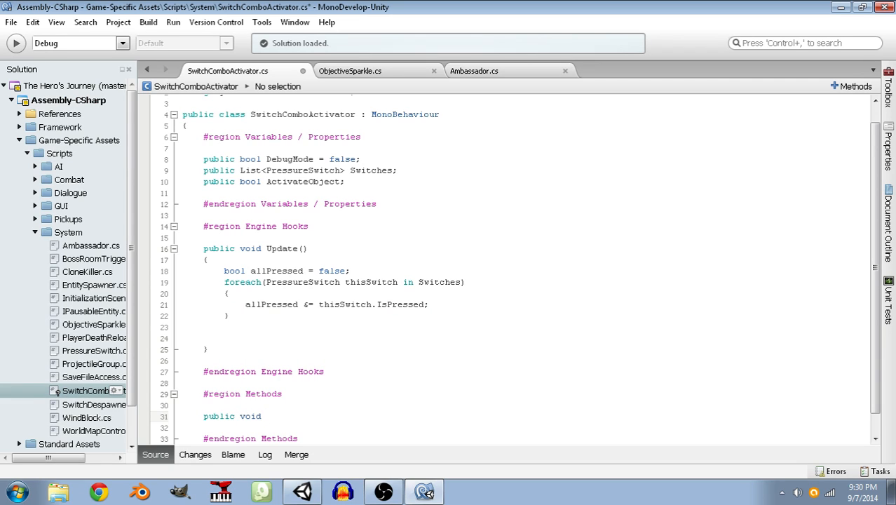
text(AlterObjectState())
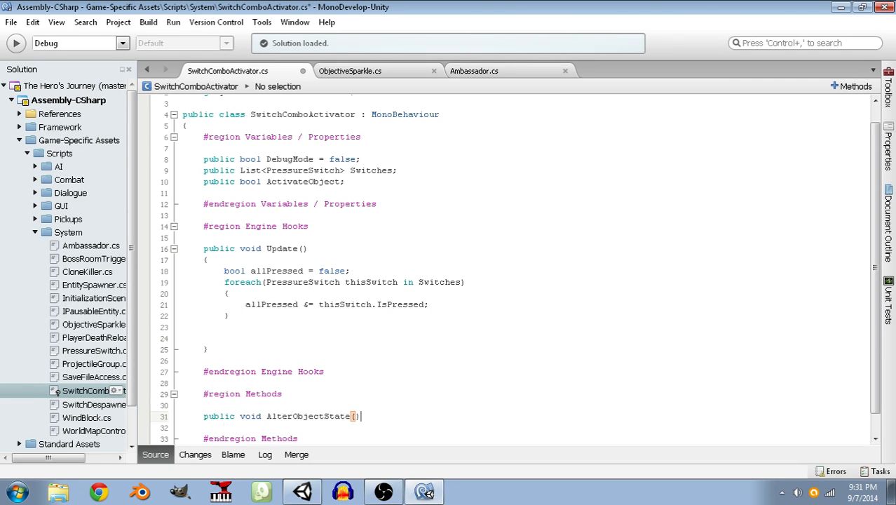
key(Return)
text({)
key(Return)
key(ctrl+v)
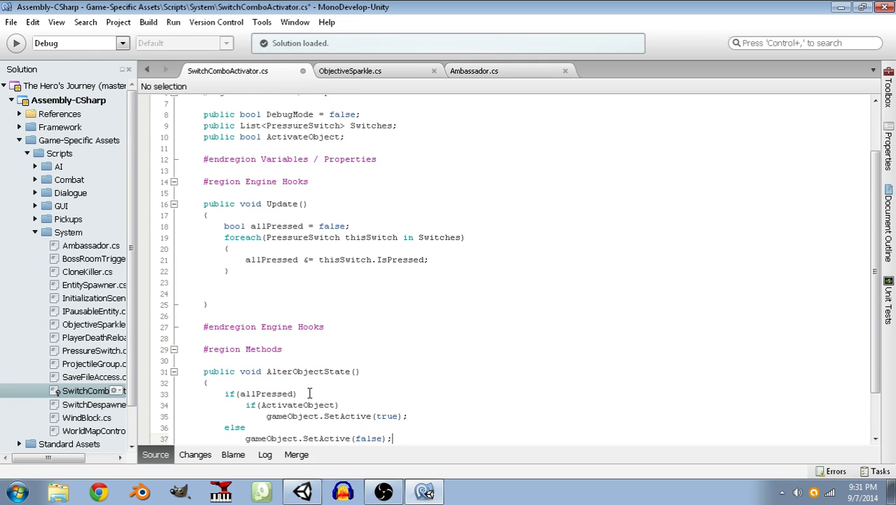
Give the AlterObjectState method the parameter "bool allPressed".
scroll(309, 393, down, 2)
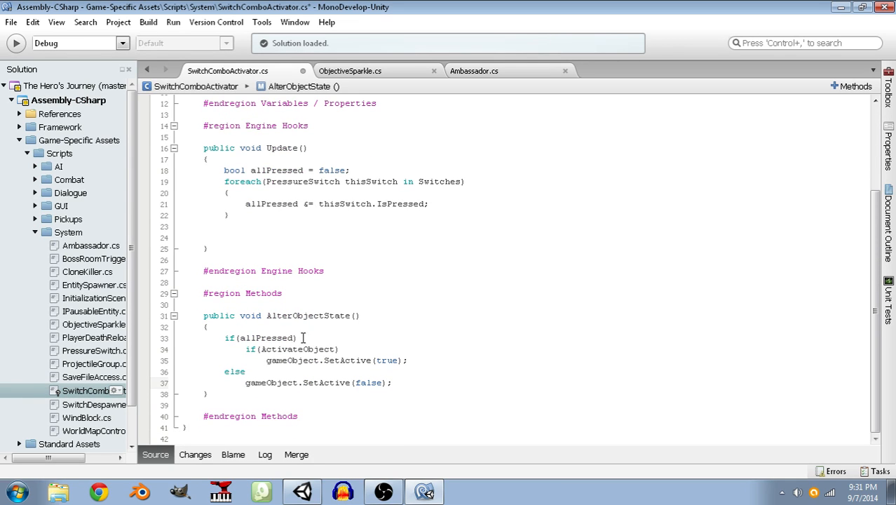
click(354, 315)
text(bool allPress)
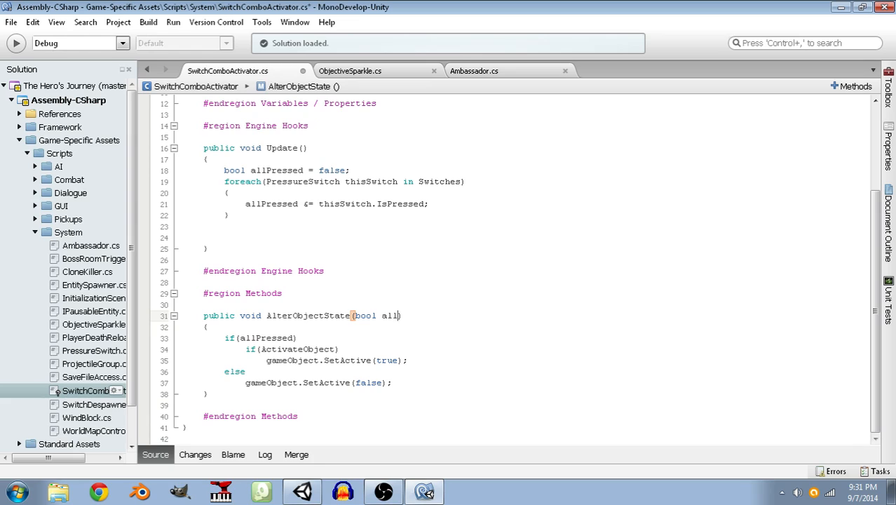
text(ed)
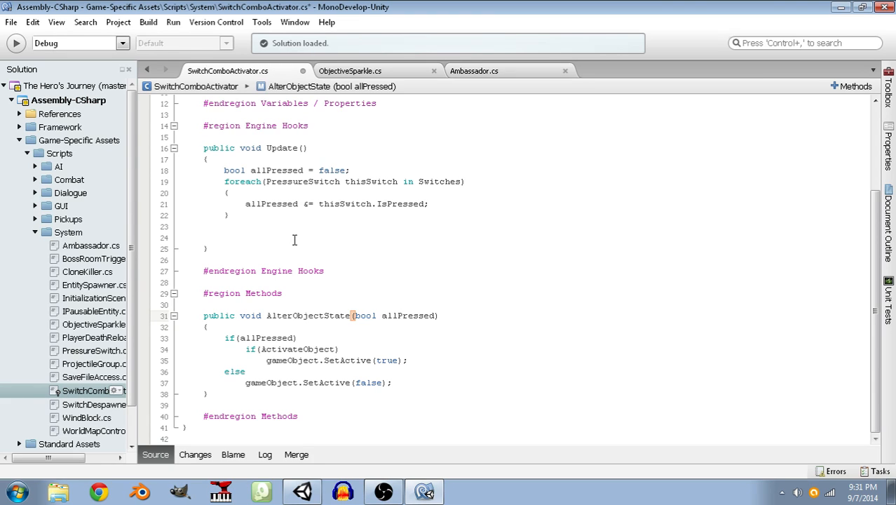
Call "AlterObjectState(allPressed);" in Update after the foreach loop.
click(310, 237)
text(AlterObjectSta)
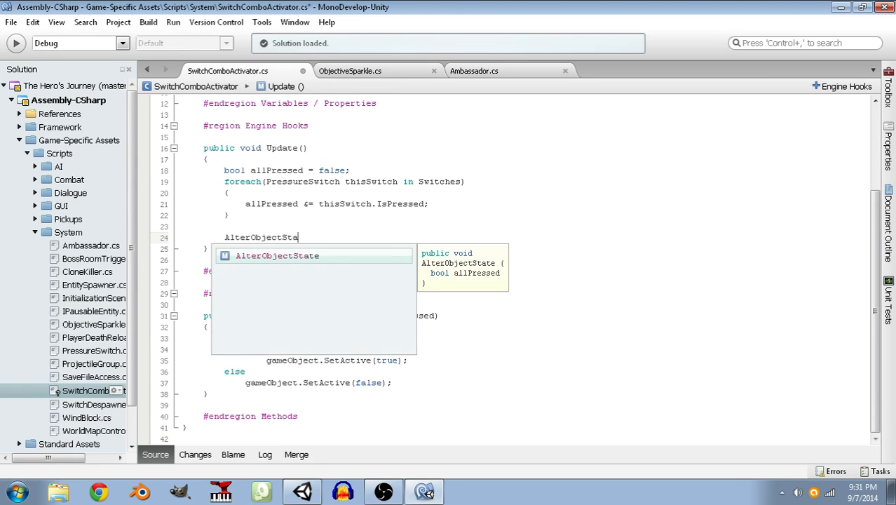
key(Return)
text(()
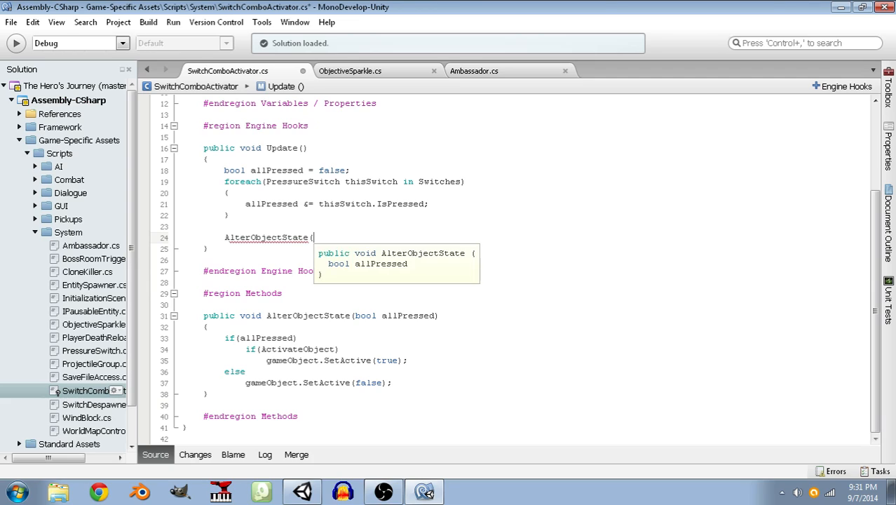
text(allPressed);)
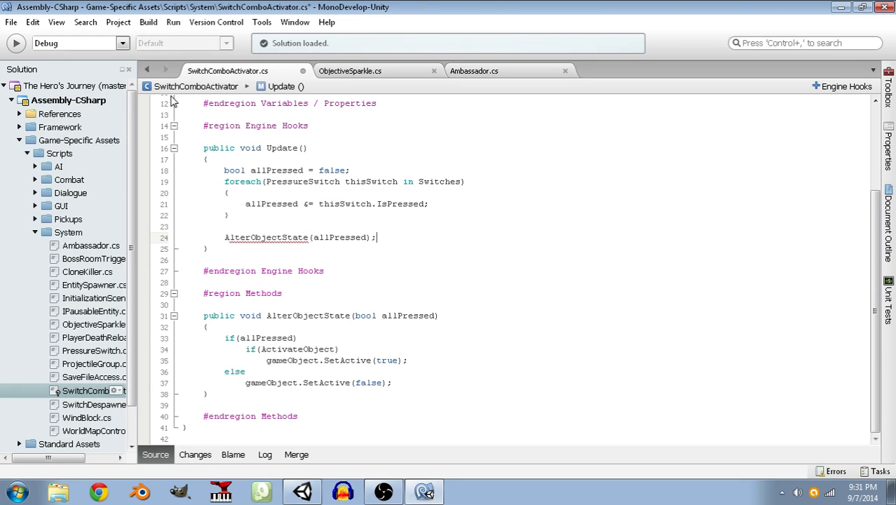
Rename the AlterObjectState method to EnableObject through the rename refactoring, so its call in Update changes too.
click(240, 315)
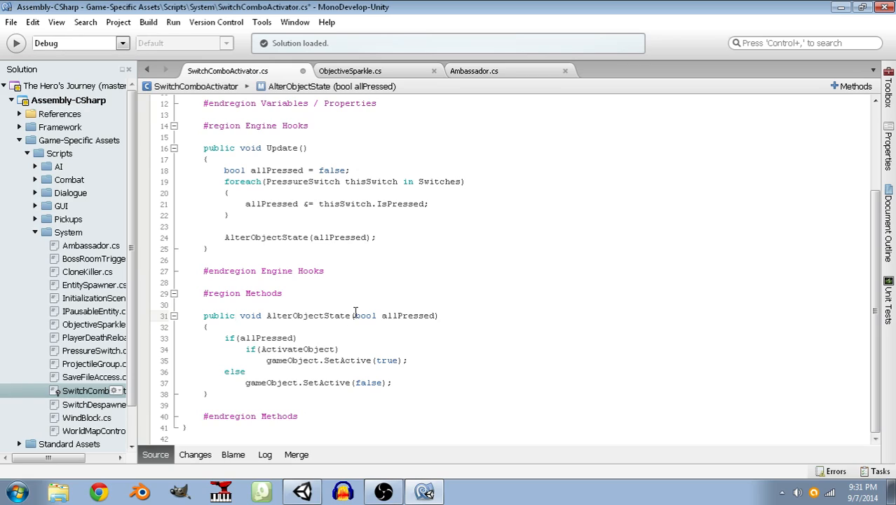
drag(350, 316, 266, 316)
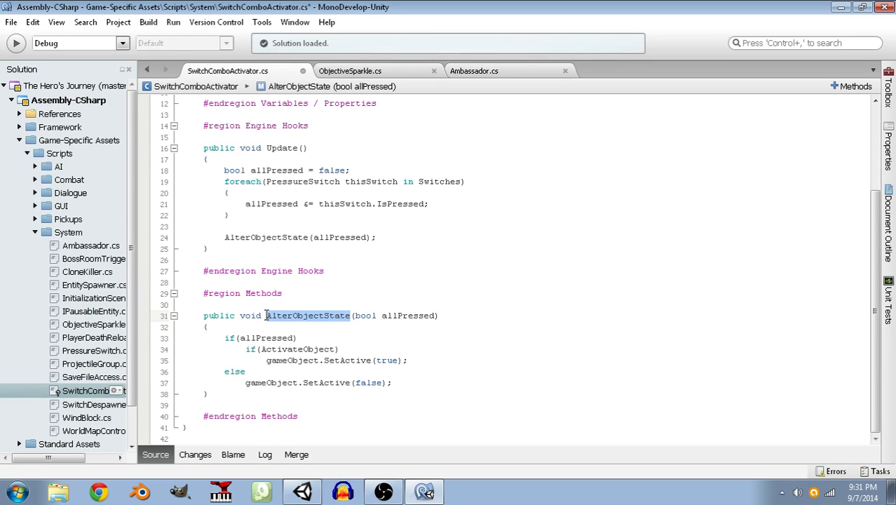
key(F2)
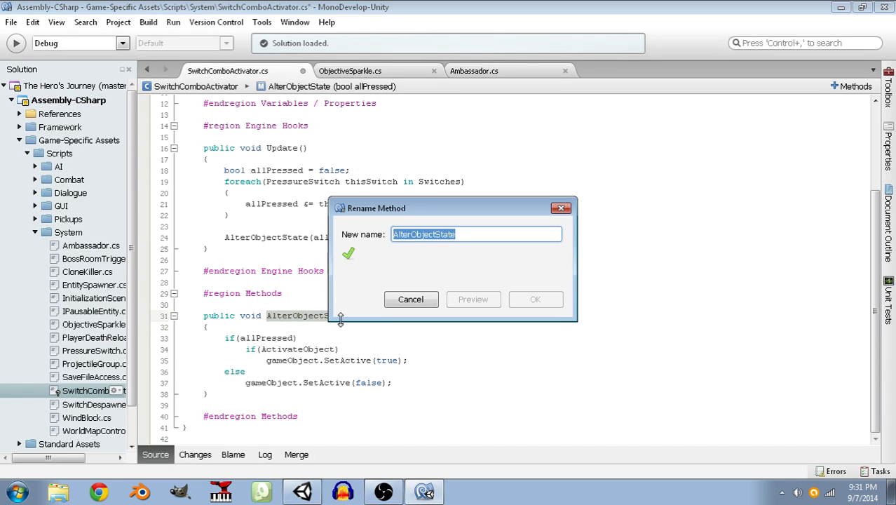
key(BackSpace)
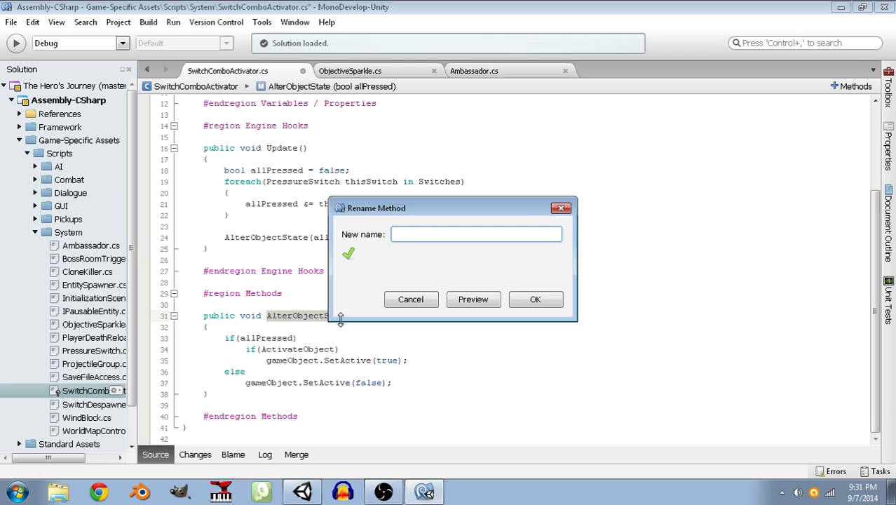
text(Activ)
key(BackSpace)
key(BackSpace)
key(BackSpace)
key(BackSpace)
key(BackSpace)
text(EnableObject)
click(548, 300)
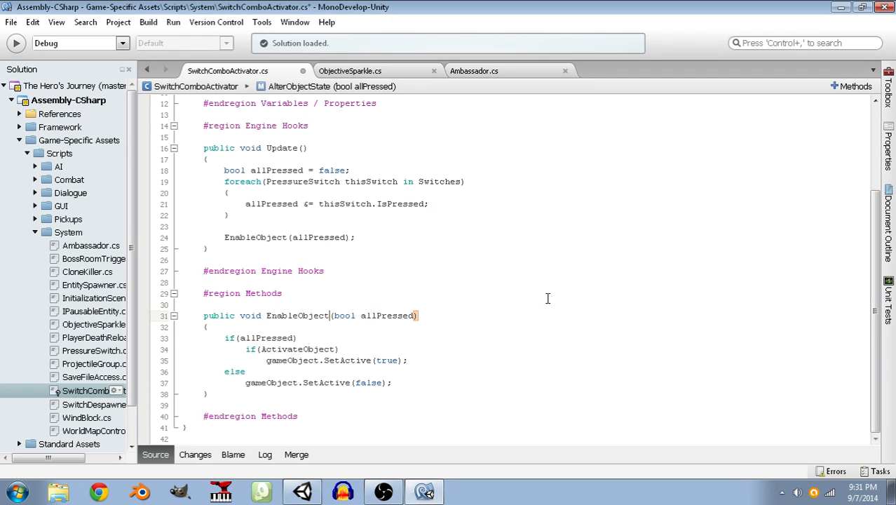
Change the EnableObject method's access modifier to private and save the script.
drag(236, 313, 203, 314)
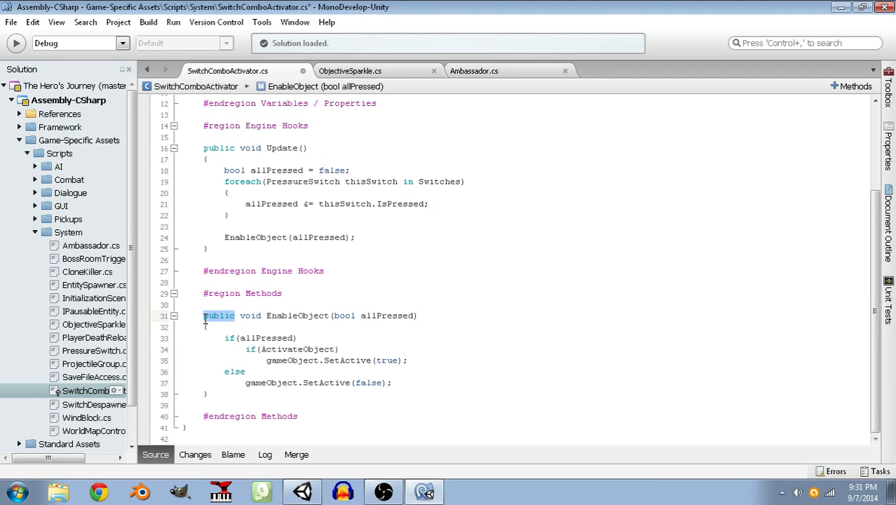
text(private)
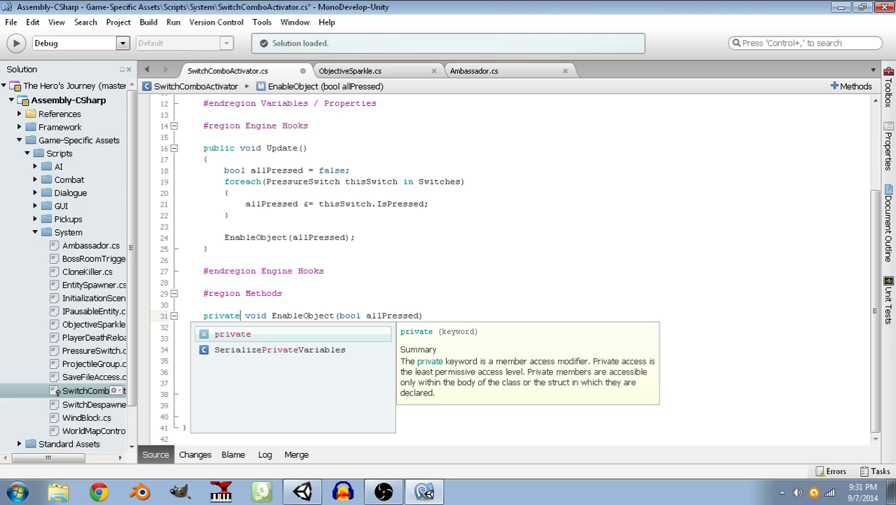
key(Escape)
key(End)
key(ctrl+s)
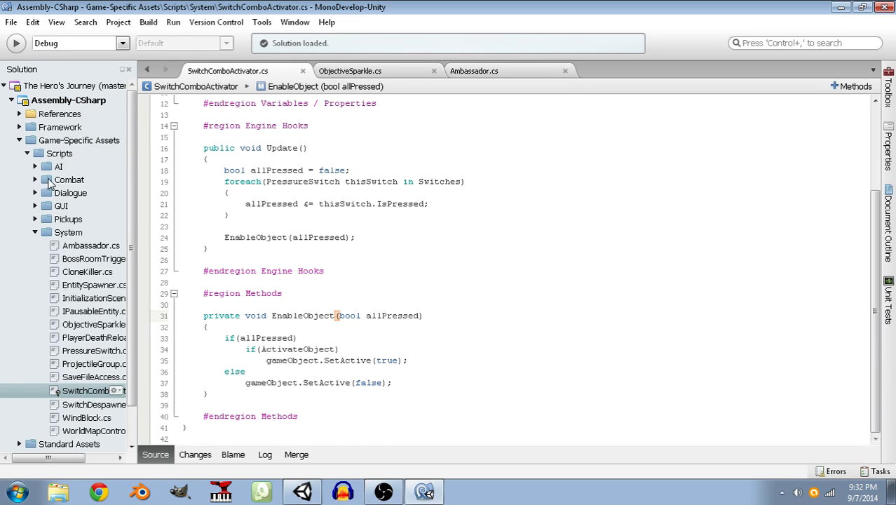
click(242, 213)
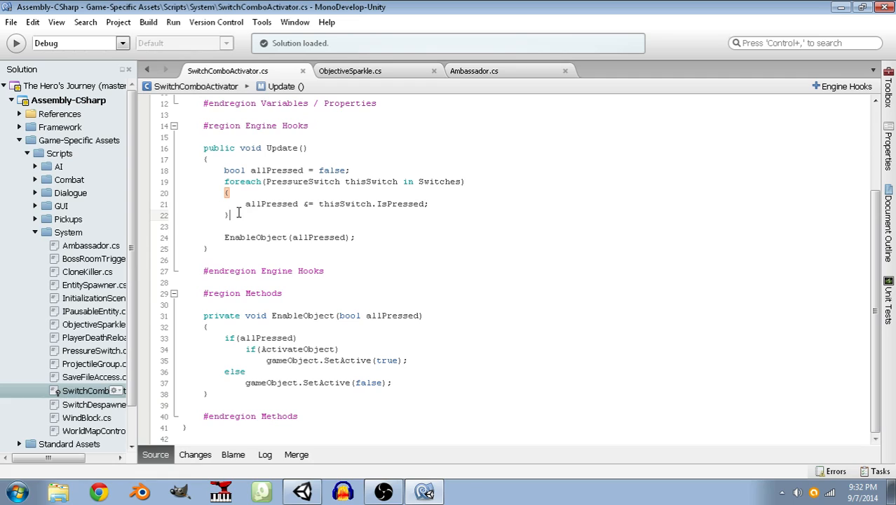
drag(238, 213, 219, 179)
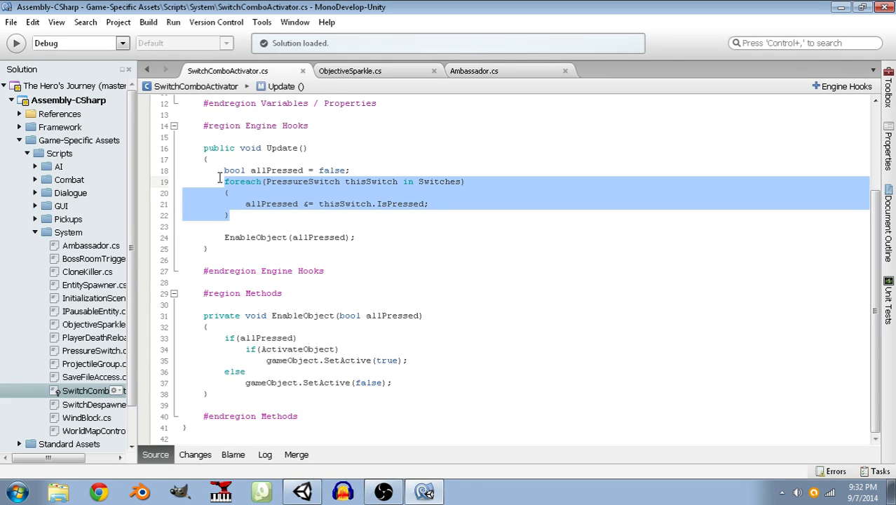
click(239, 212)
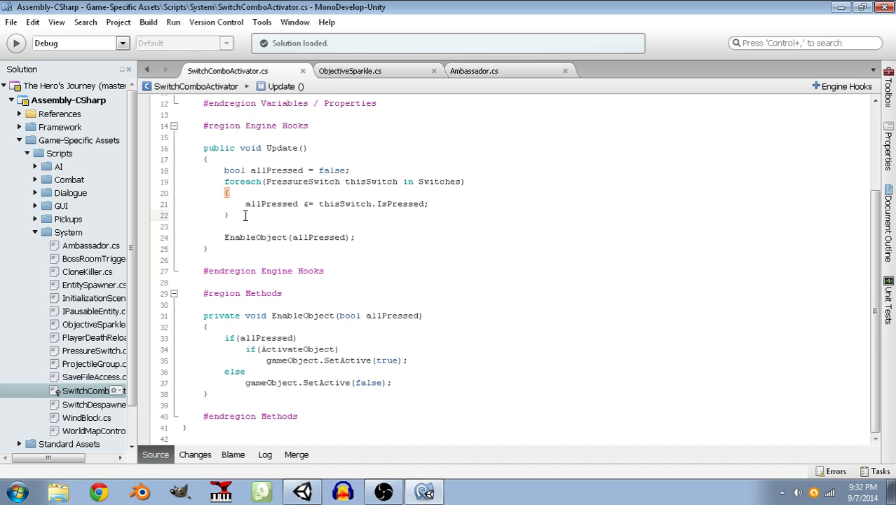
Declare the field "private bool _allPressed = false;" below ActivateObject in the Variables / Properties region.
scroll(241, 214, up, 4)
click(384, 203)
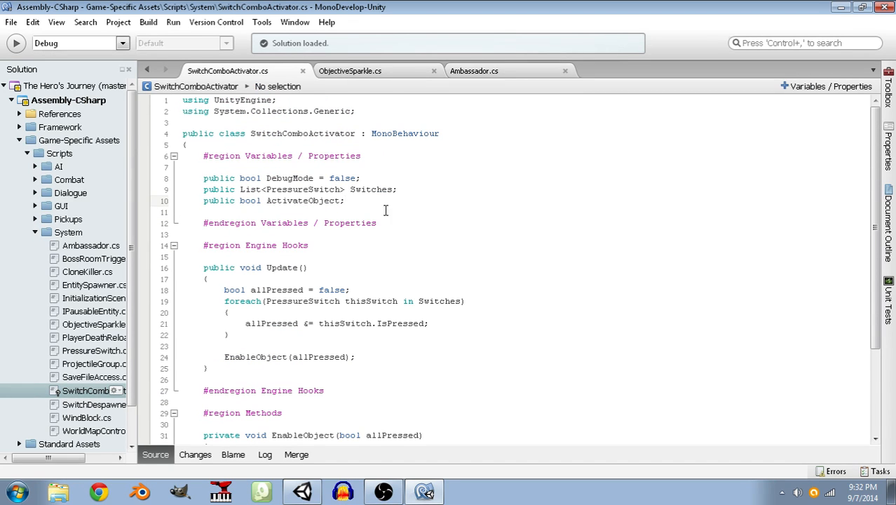
key(Return)
key(Return)
text(pri)
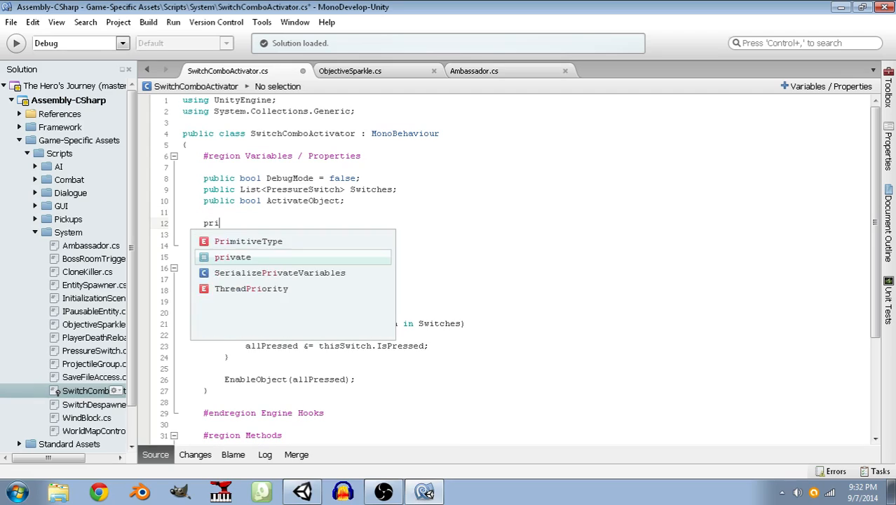
text(vate bool _allPre)
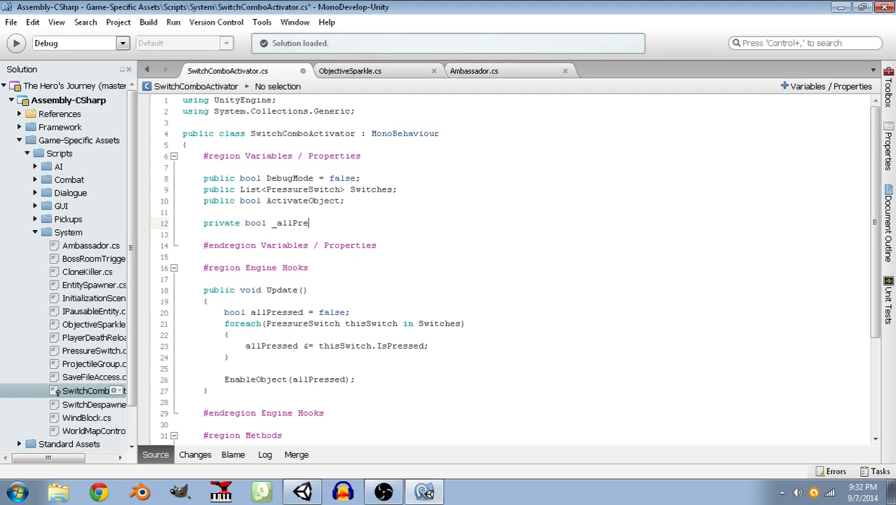
text(ssed = false;)
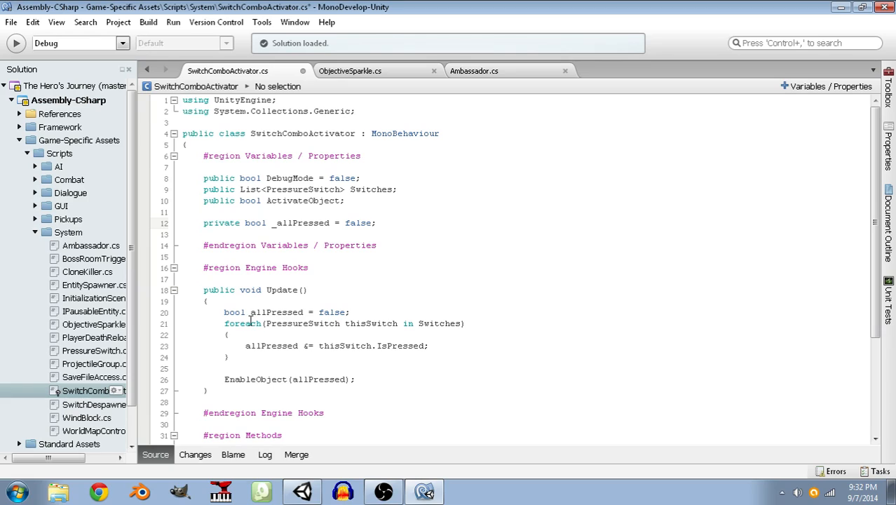
Remove the local allPressed declaration from Update and make the foreach loop assign to _allPressed instead.
drag(391, 313, 174, 313)
key(BackSpace)
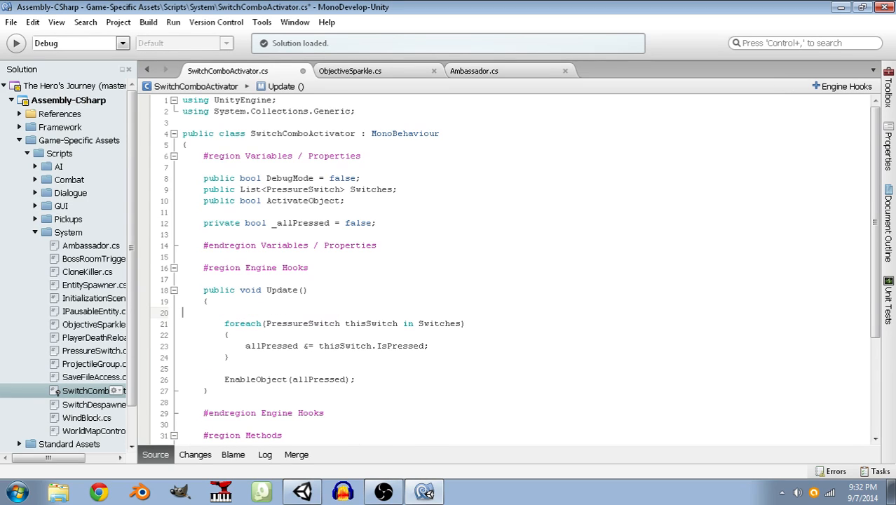
key(BackSpace)
click(246, 334)
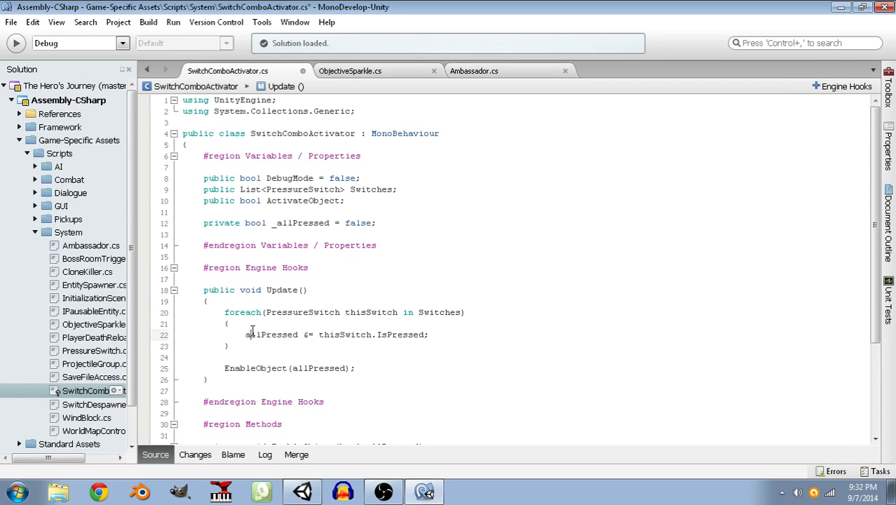
text(_)
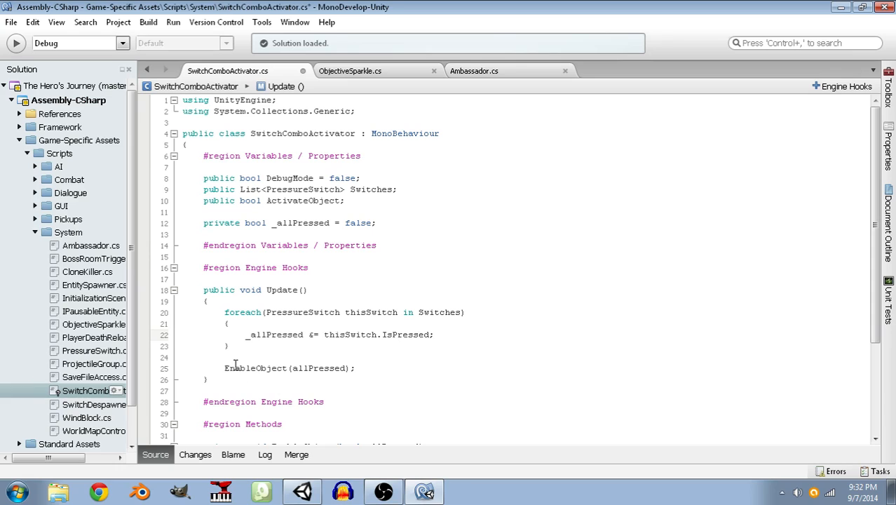
Copy the whole foreach loop over Switches and remove it from Update.
drag(232, 346, 138, 321)
key(ctrl+c)
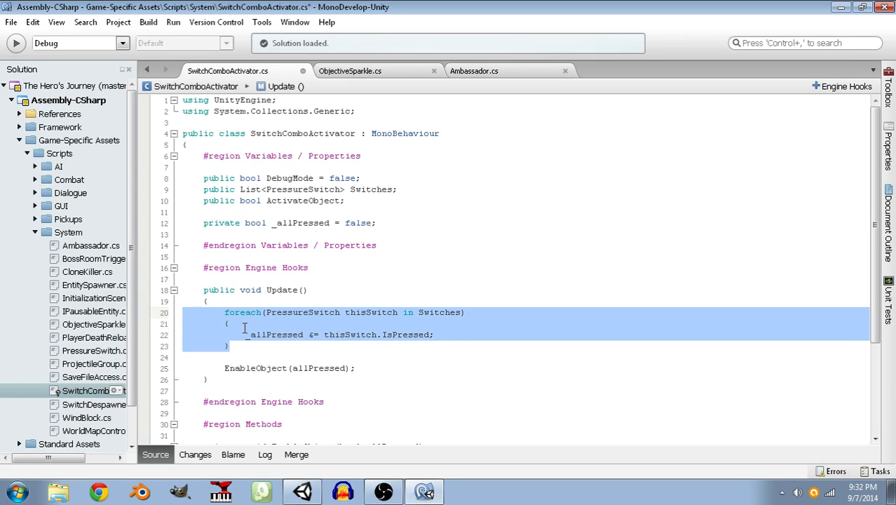
key(BackSpace)
Add an empty "private void CheckSwitches()" method above EnableObject in the Methods region.
scroll(316, 368, down, 3)
click(291, 297)
key(Return)
key(Return)
text(private b)
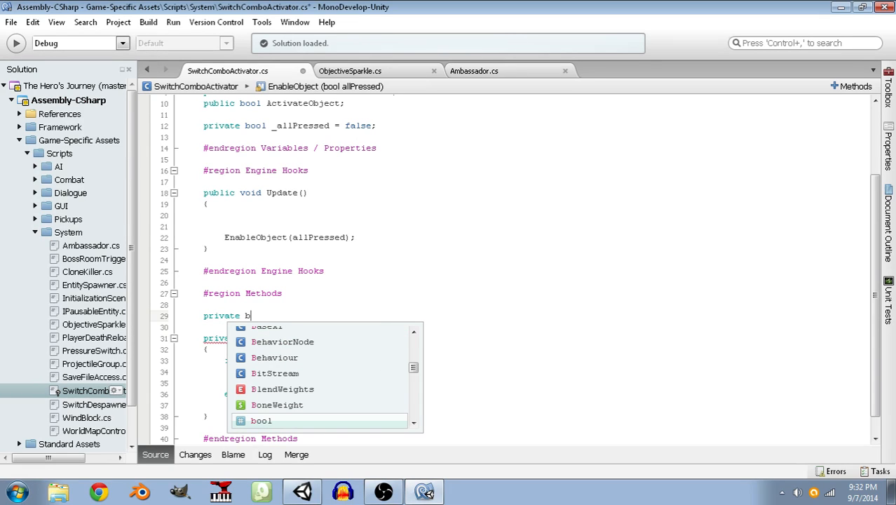
key(BackSpace)
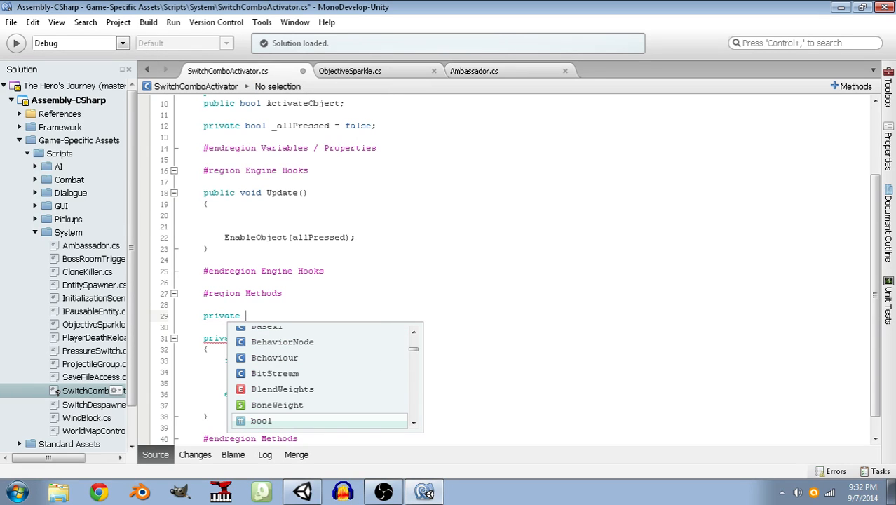
text(v)
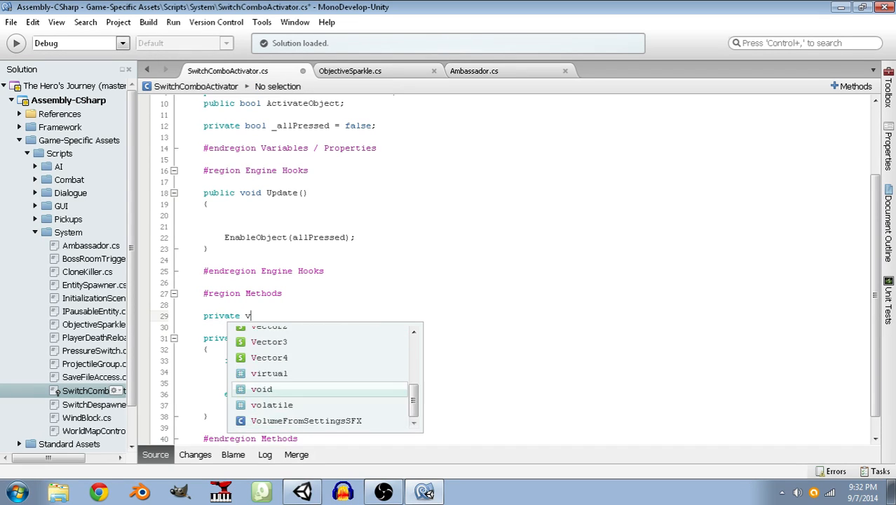
text(oid CheckAllSwitches)
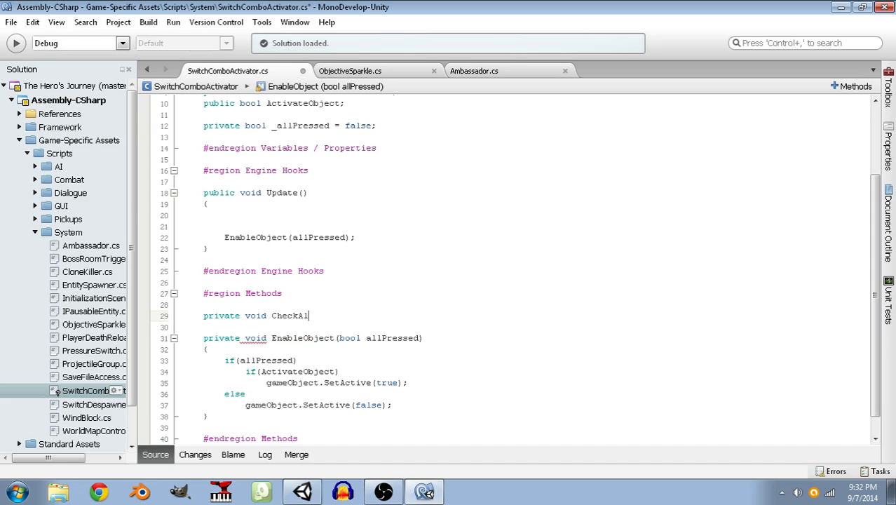
key(BackSpace)
key(BackSpace)
key(BackSpace)
key(BackSpace)
key(BackSpace)
key(BackSpace)
key(BackSpace)
key(BackSpace)
key(BackSpace)
key(BackSpace)
key(BackSpace)
text(Switches())
key(Return)
text({)
key(Return)
text(})
Paste the copied foreach loop into the CheckSwitches body and save the script.
key(Up)
key(ctrl+v)
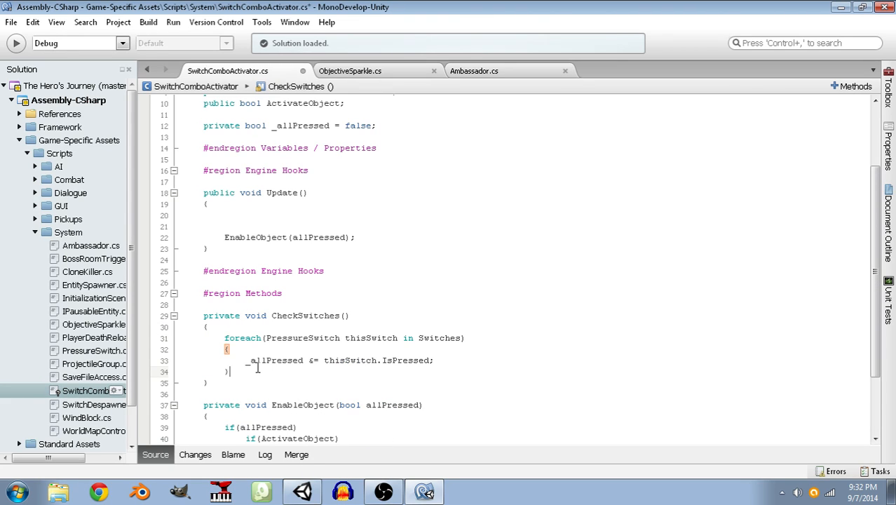
key(ctrl+s)
Call "CheckSwitches();" in Update directly above the EnableObject call, without a blank line between them, and save the script.
click(265, 214)
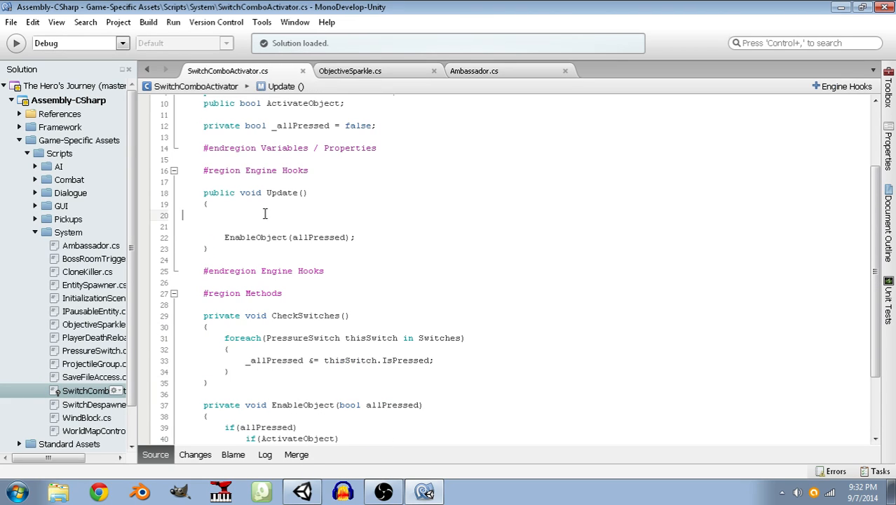
key(Tab)
text(CheckSw)
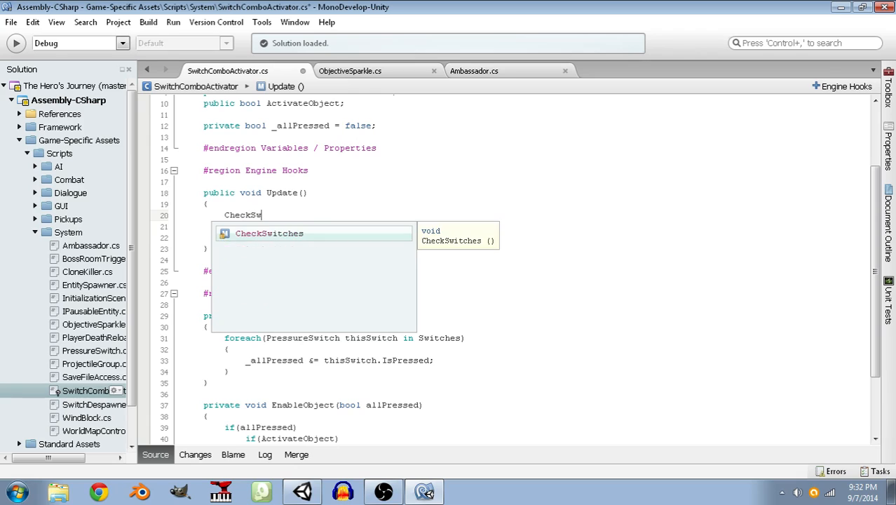
text(itches();)
key(Delete)
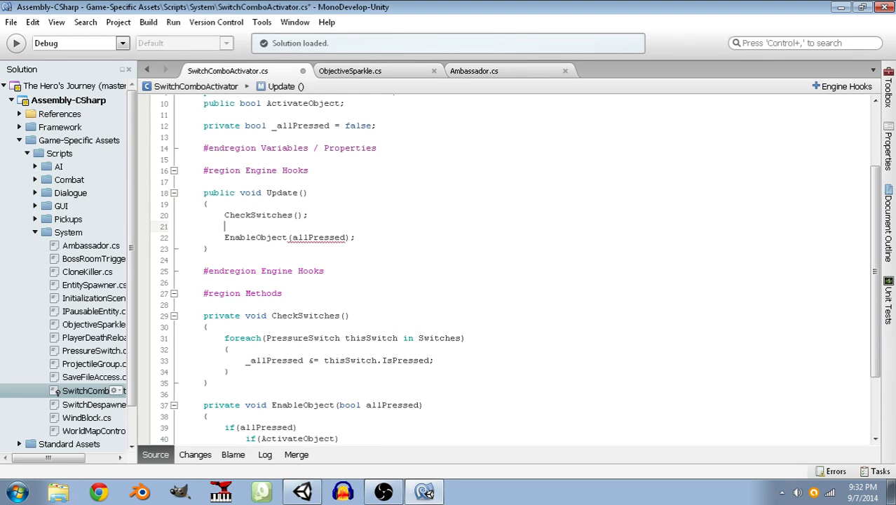
key(ctrl+s)
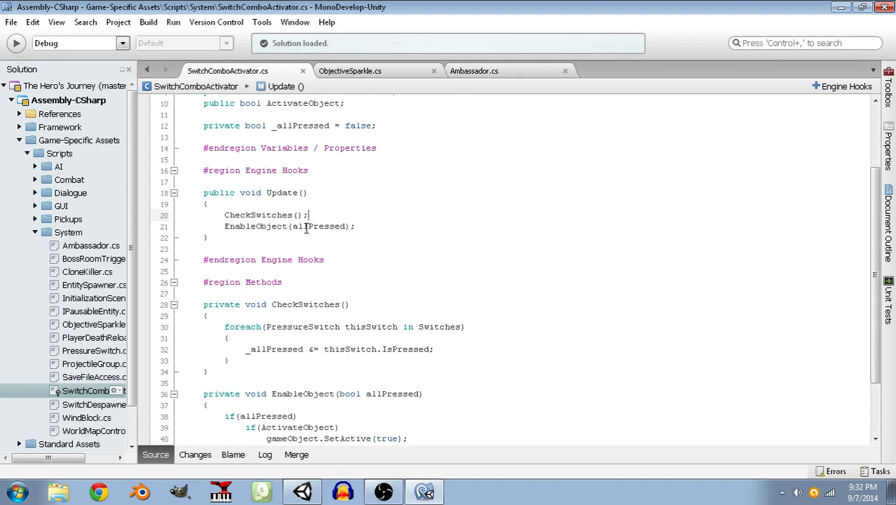
Indent the else branch in EnableObject by one level so it lines up with if(ActivateObject).
scroll(310, 274, down, 3)
scroll(310, 279, up, 3)
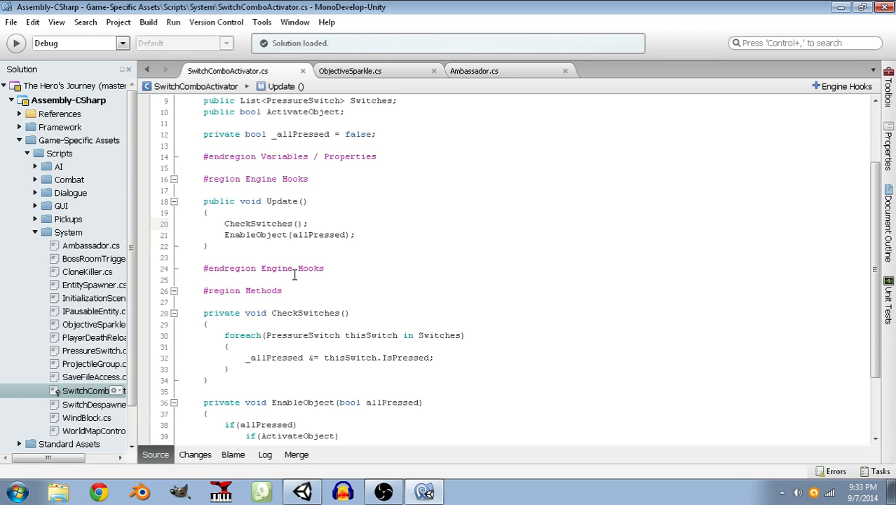
scroll(309, 273, down, 3)
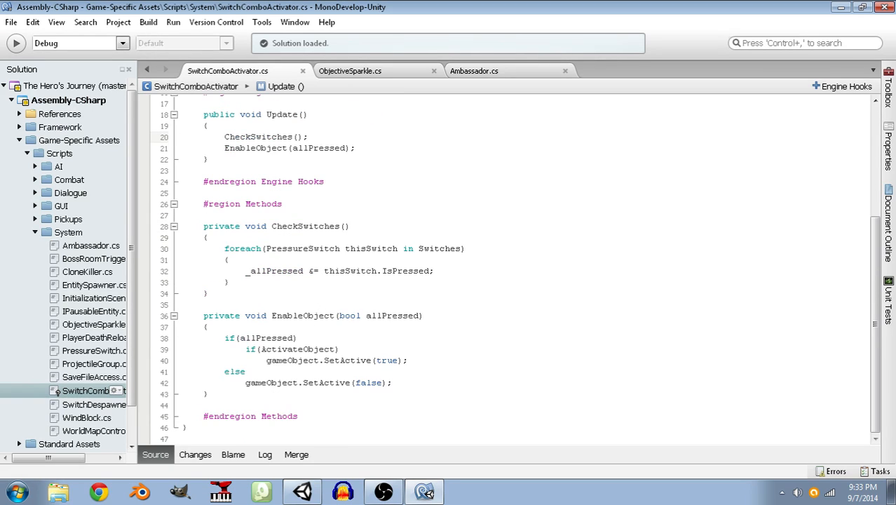
click(225, 371)
key(Tab)
click(246, 383)
key(Tab)
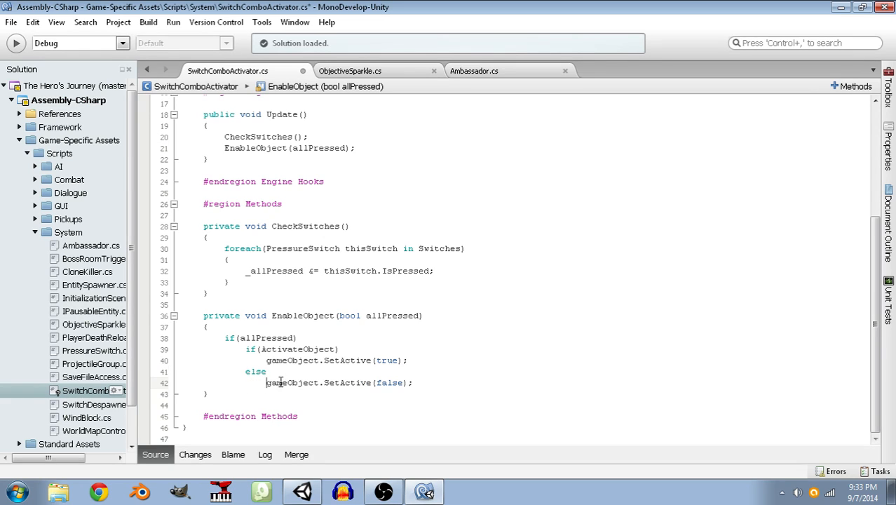
Enclose the inner if/else under if(allPressed) in curly braces and save the script.
click(300, 338)
key(Return)
text({)
key(Down)
key(Down)
key(Down)
key(Down)
key(End)
key(Return)
key(BackSpace)
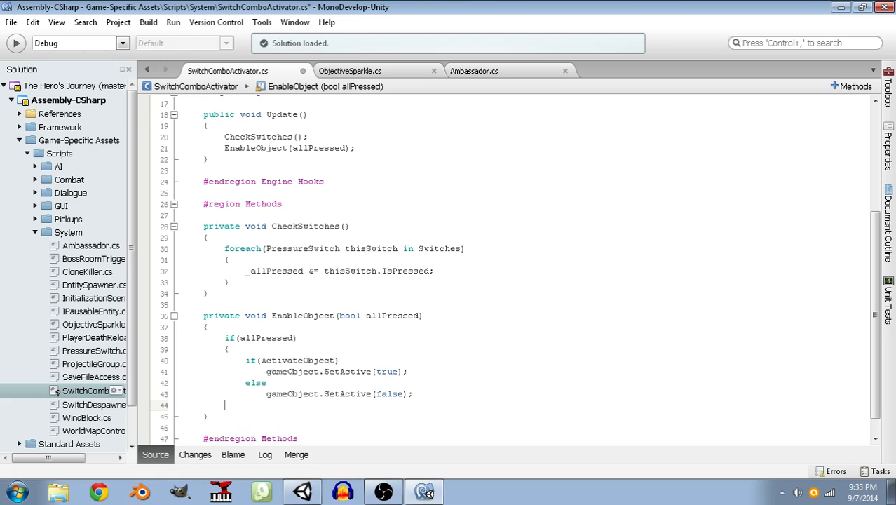
text(})
key(Up)
key(Up)
key(Up)
key(ctrl+s)
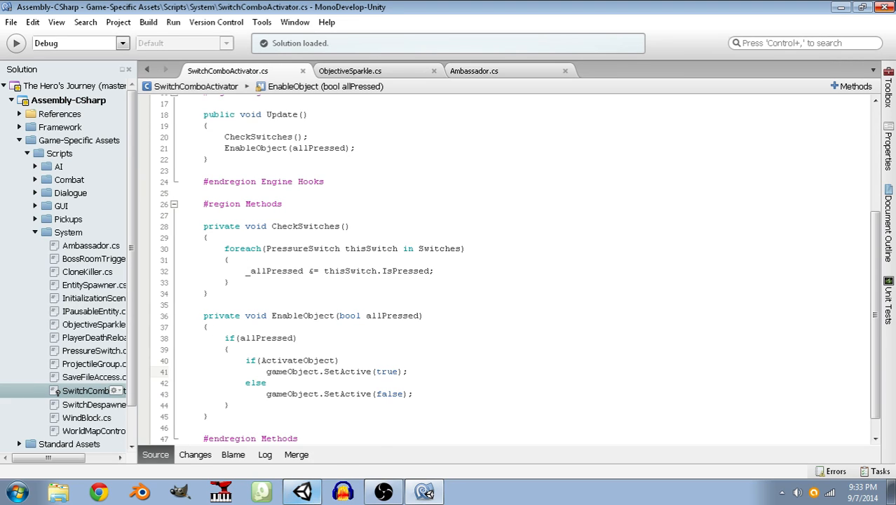
Switch to Unity, collapse the Walls group, and attach the SwitchComboActivator script to the local teleporter leading to the battle chamber.
click(881, 8)
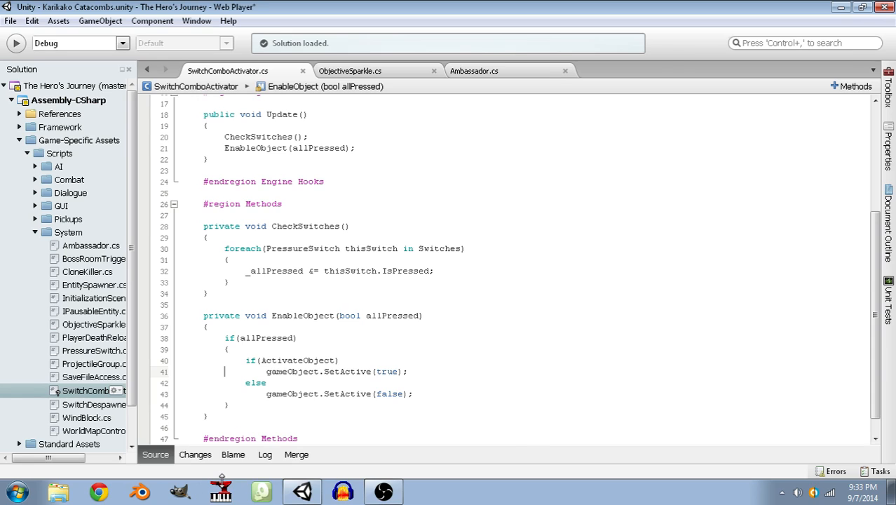
scroll(187, 371, down, 5)
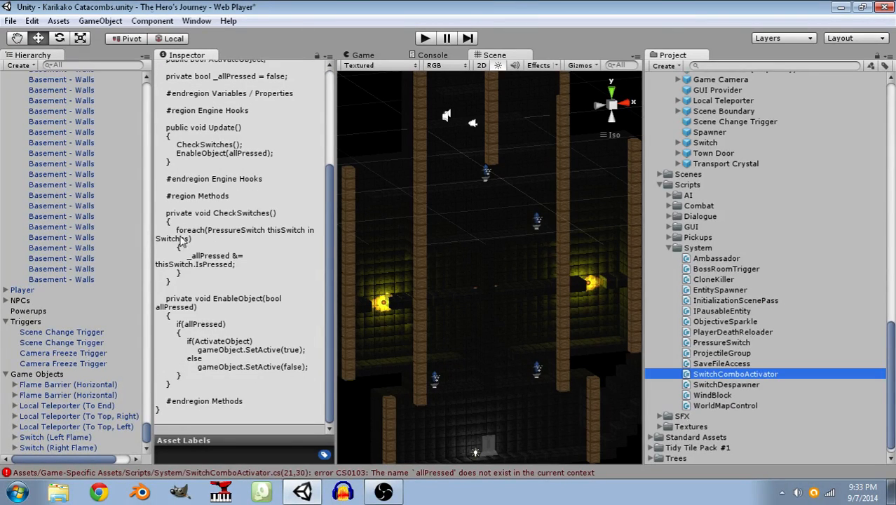
scroll(82, 350, down, 1)
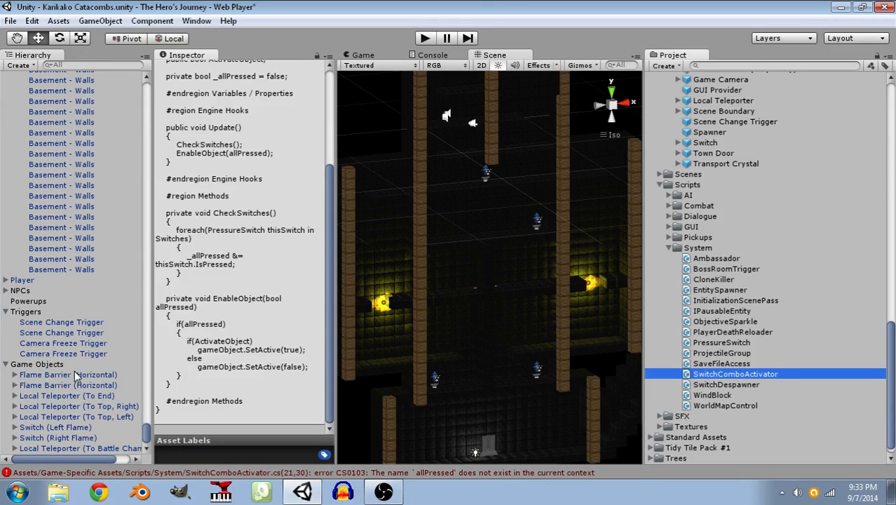
scroll(79, 371, up, 5)
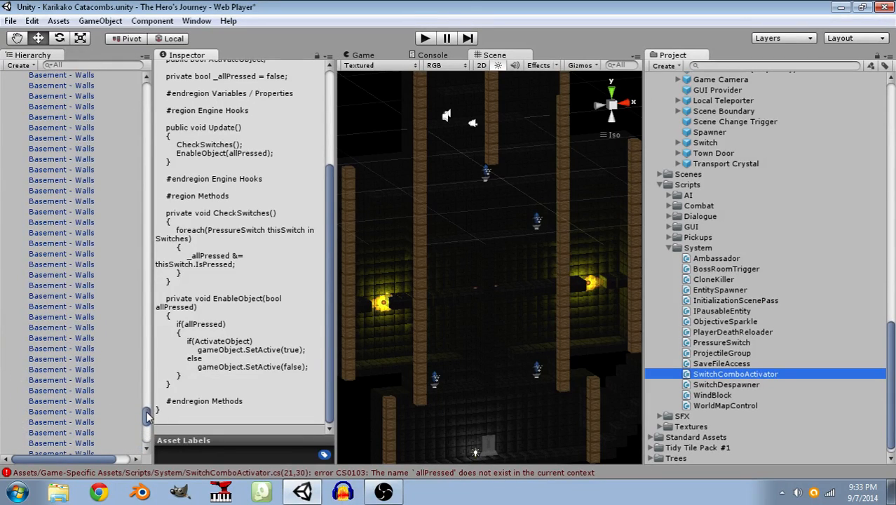
drag(151, 415, 142, 93)
click(14, 183)
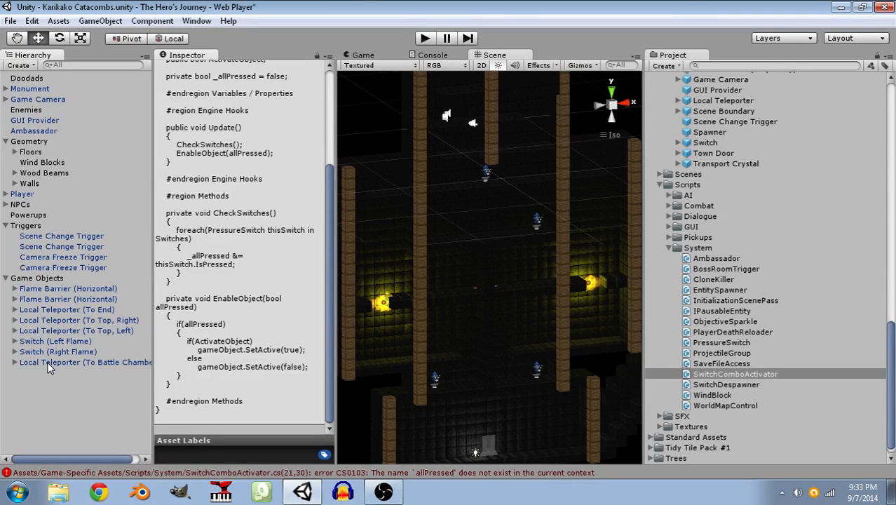
click(486, 177)
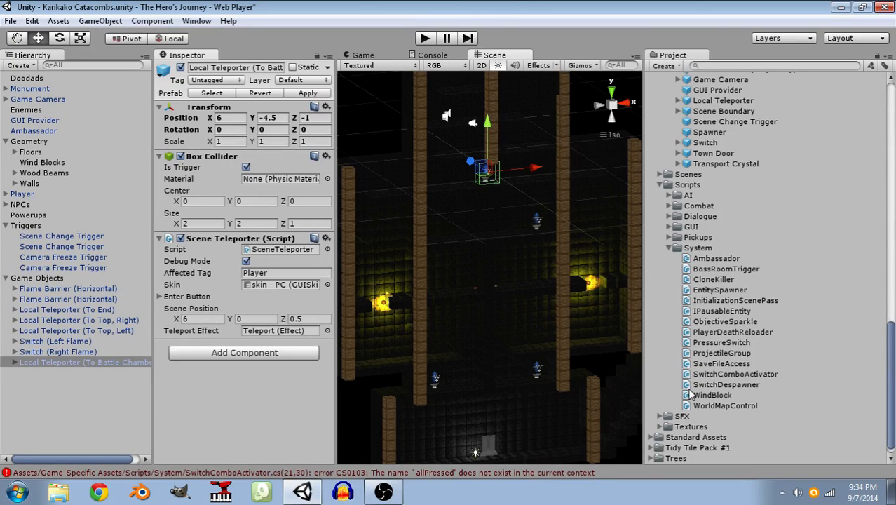
drag(729, 374, 223, 389)
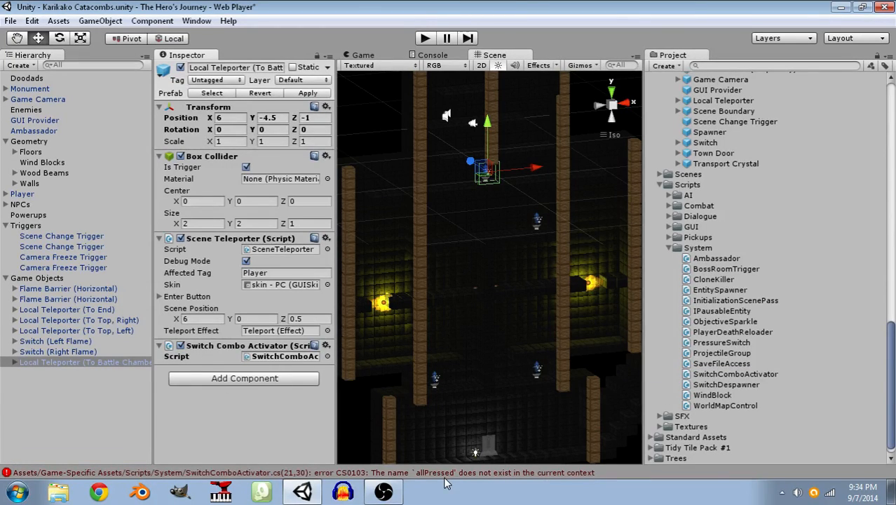
Open the attached SwitchComboActivator script in MonoDevelop, change the EnableObject condition to if(_allPressed), and save it.
click(267, 359)
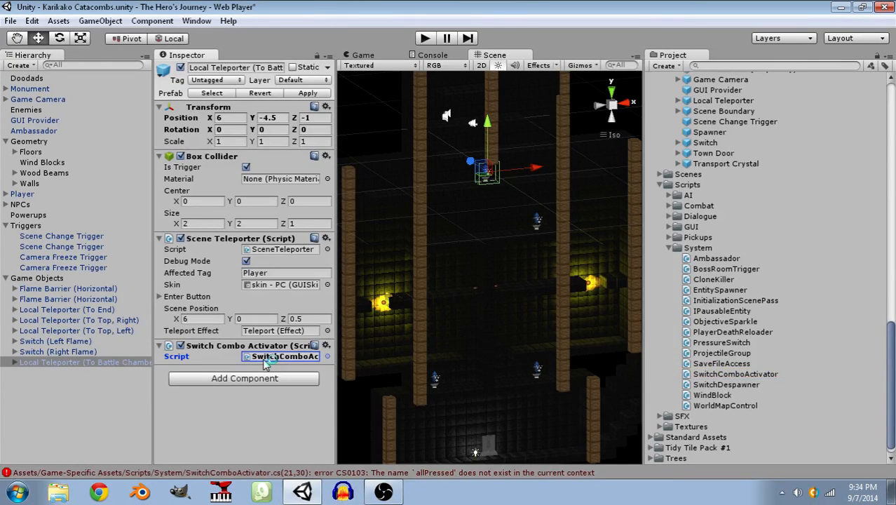
double_click(266, 357)
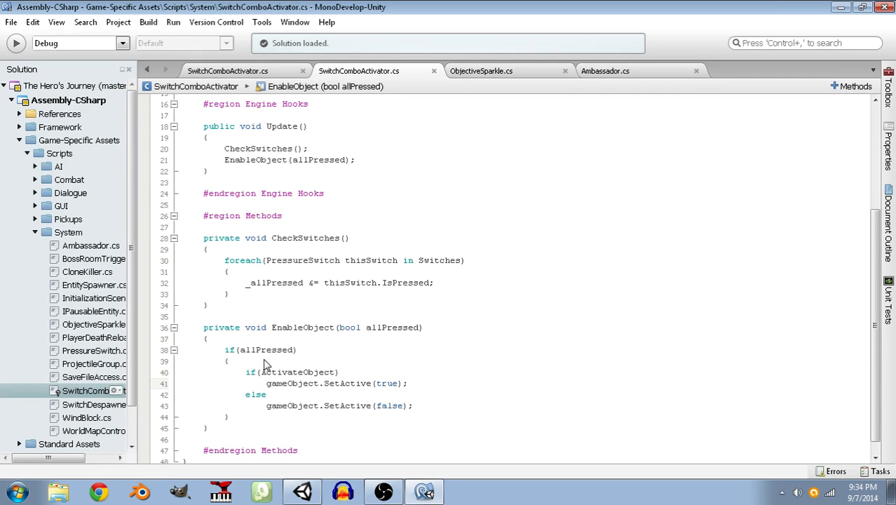
scroll(429, 369, down, 1)
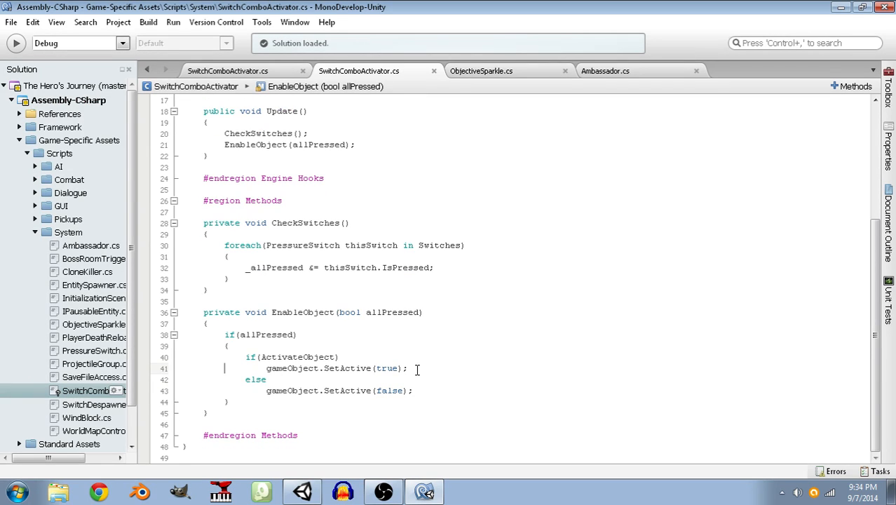
scroll(417, 370, up, 5)
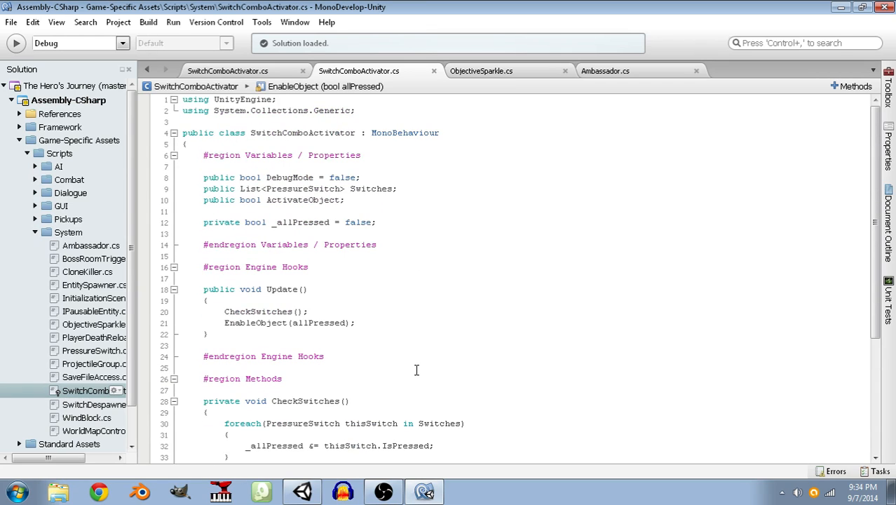
scroll(416, 369, down, 4)
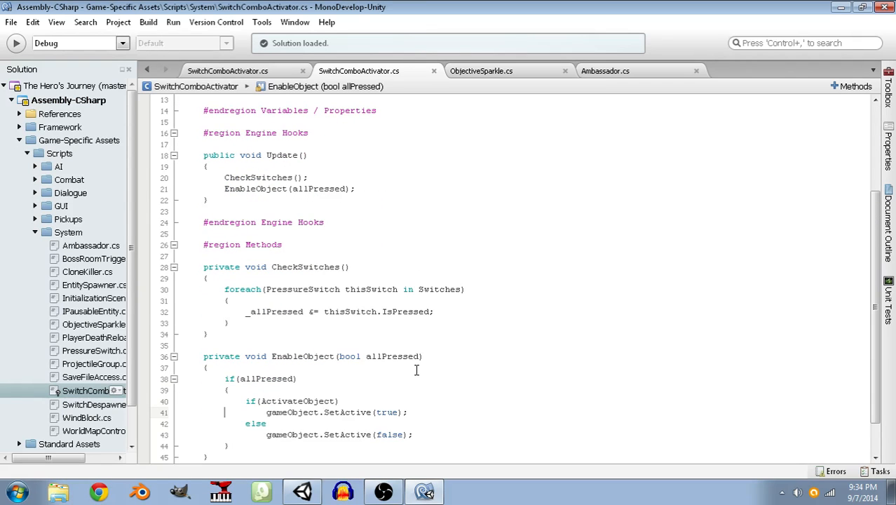
click(239, 379)
text(_)
key(ctrl+s)
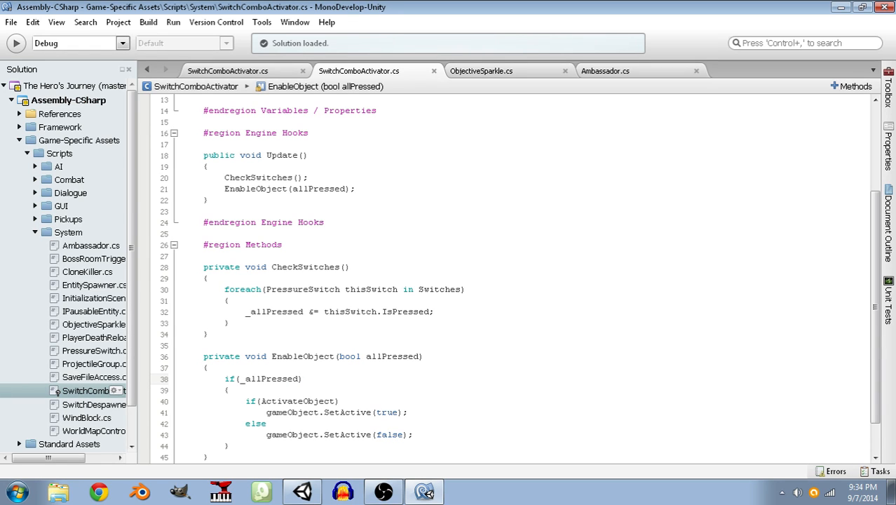
Declare a public GameObject variable named AffectedObject below DebugMode in the SwitchComboActivator script and save it.
scroll(460, 359, up, 4)
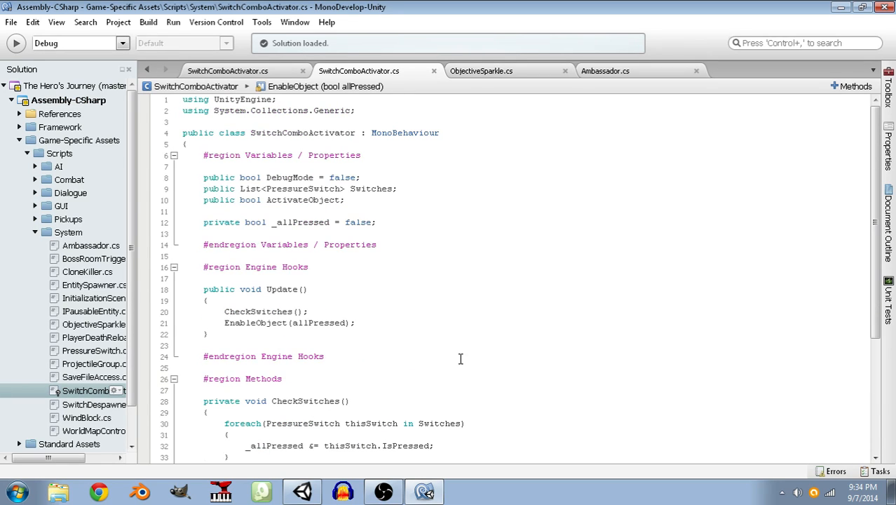
click(377, 180)
key(Return)
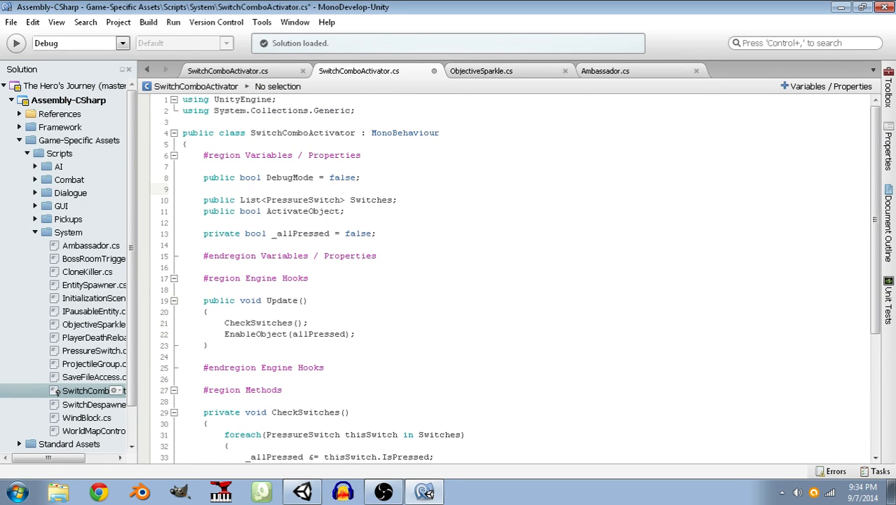
text(public Ga)
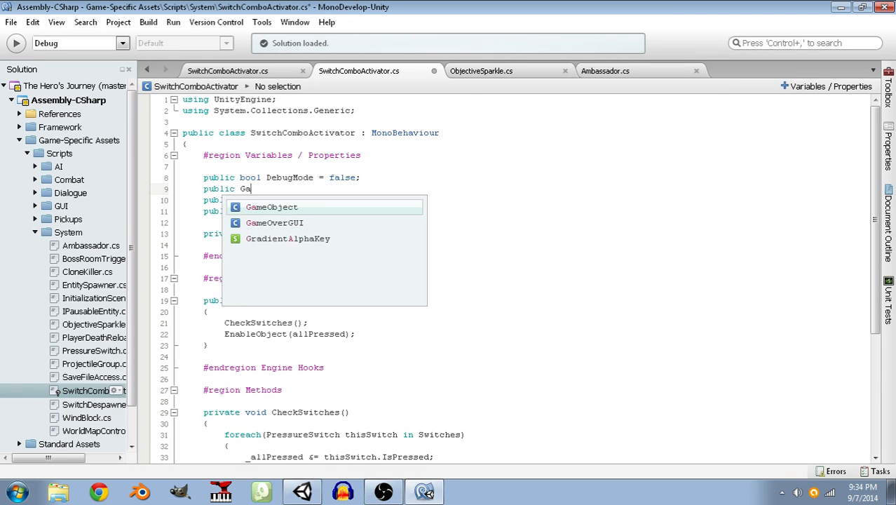
text(meObject )
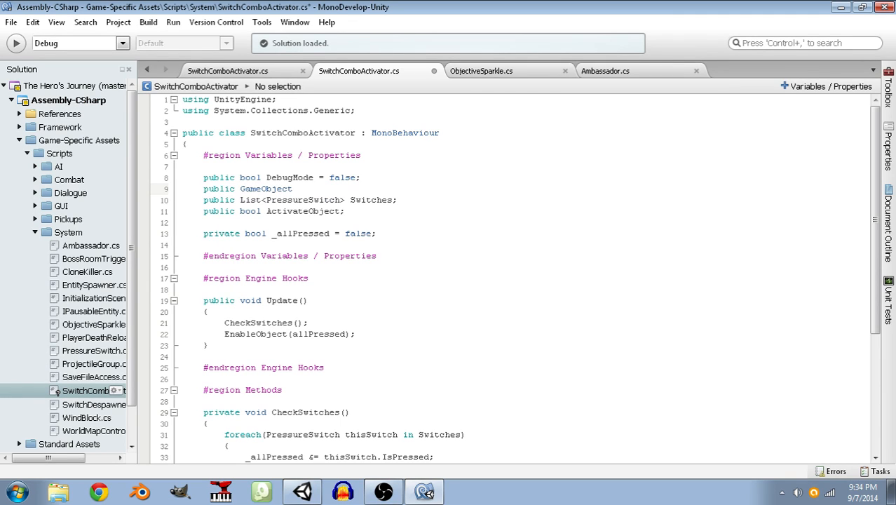
text(AffectedObject;)
key(ctrl+s)
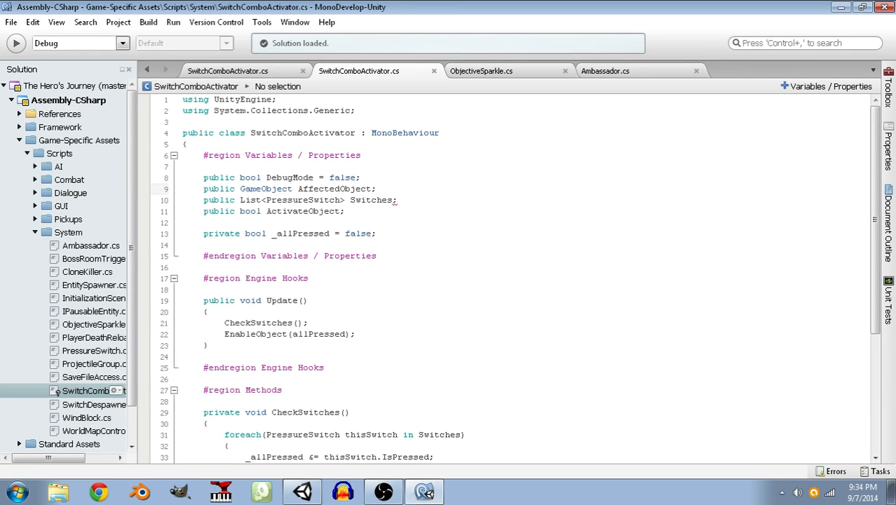
Switch to Unity and reopen the SwitchComboActivator script in MonoDevelop from the battle chamber teleporter's component.
scroll(377, 168, down, 2)
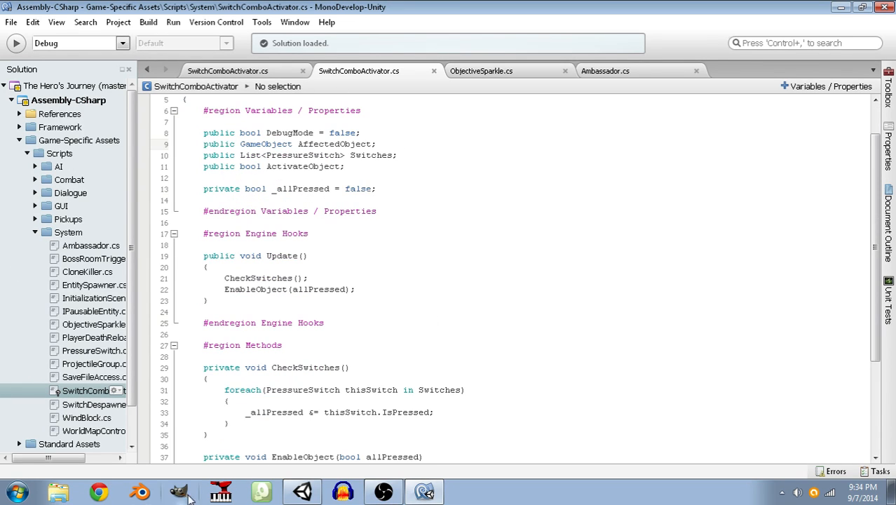
scroll(326, 299, down, 4)
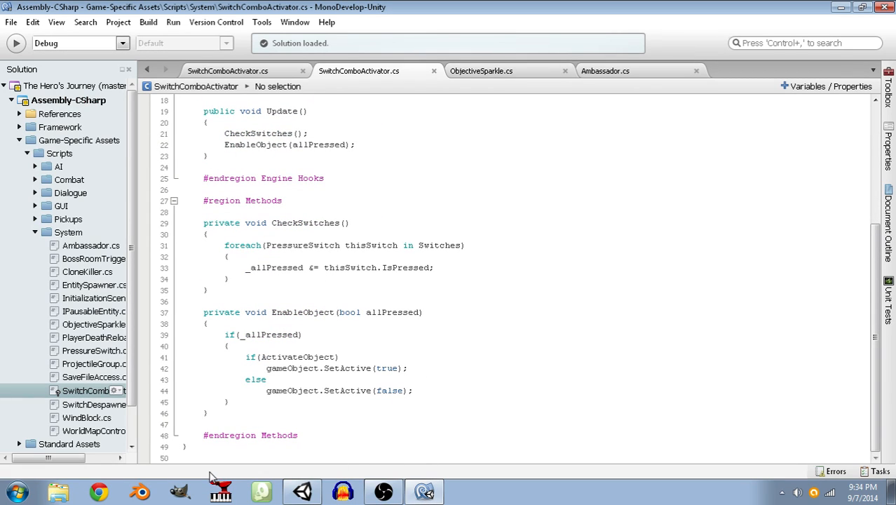
click(302, 491)
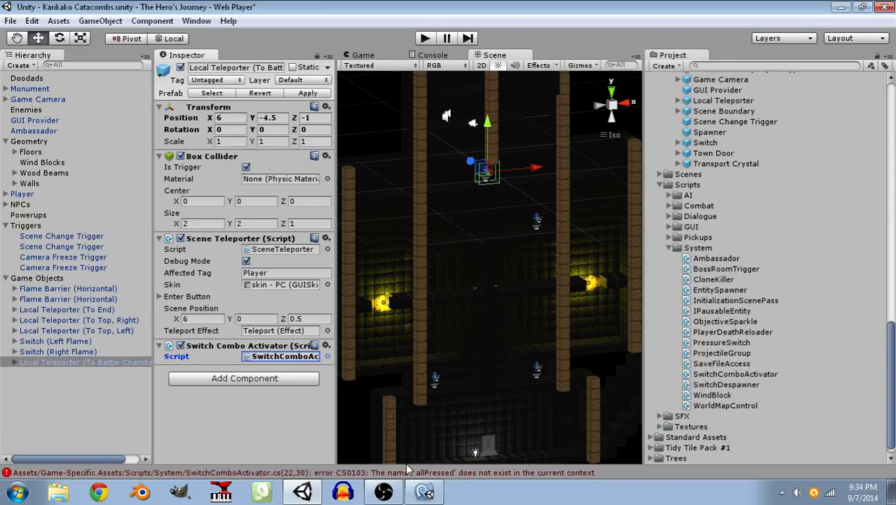
click(273, 357)
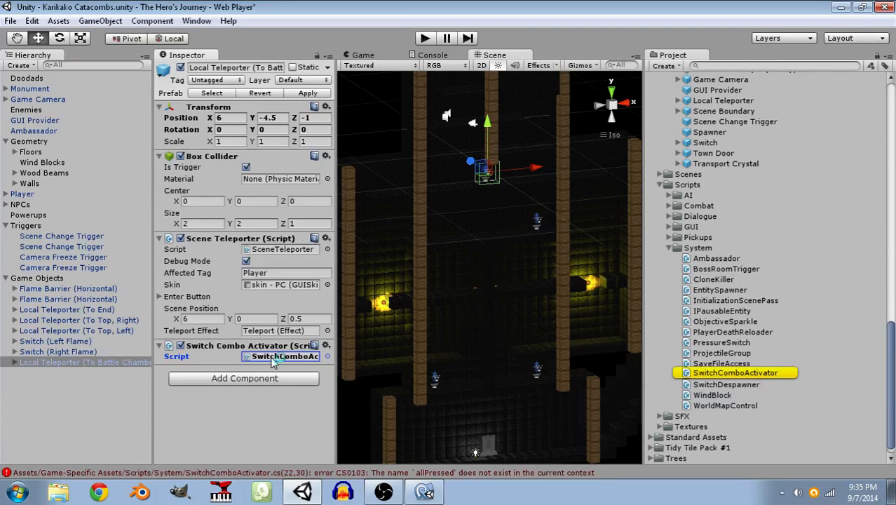
double_click(273, 357)
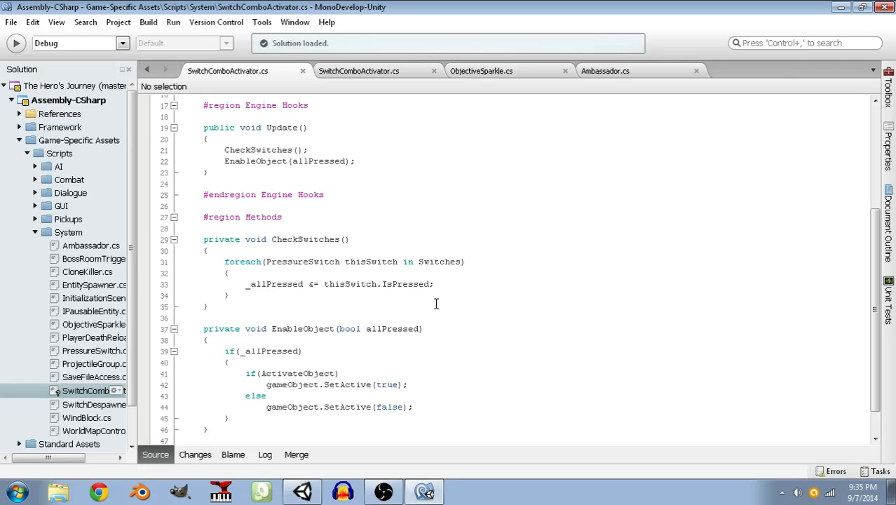
Remove the allPressed argument from the EnableObject call in Update.
scroll(428, 350, up, 5)
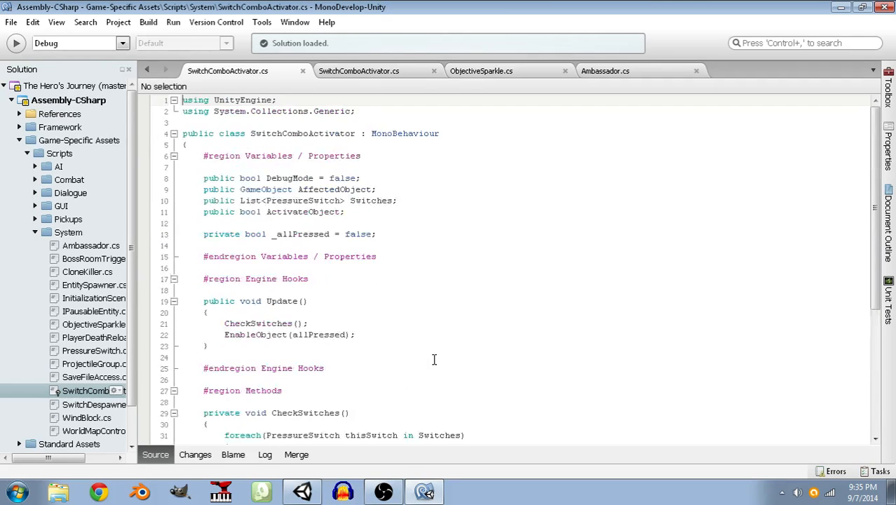
scroll(407, 316, down, 5)
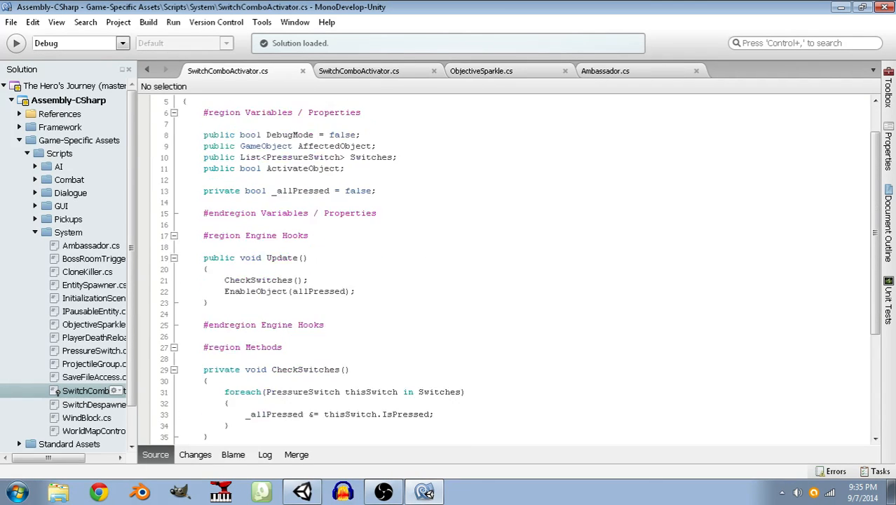
scroll(407, 316, down, 1)
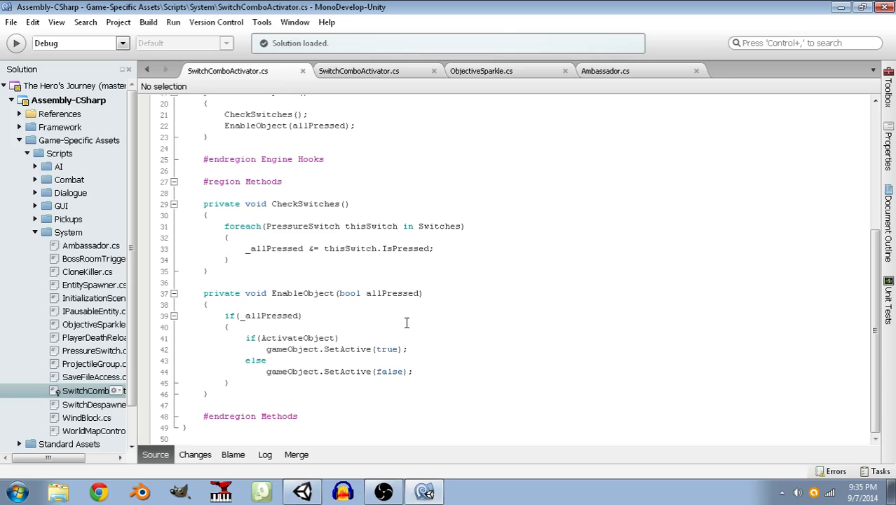
scroll(405, 323, up, 3)
scroll(405, 322, up, 2)
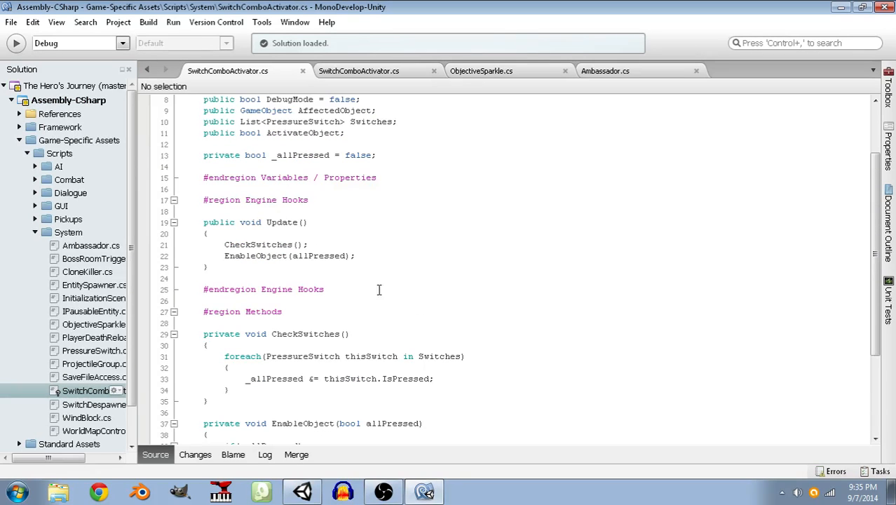
click(293, 256)
text(_)
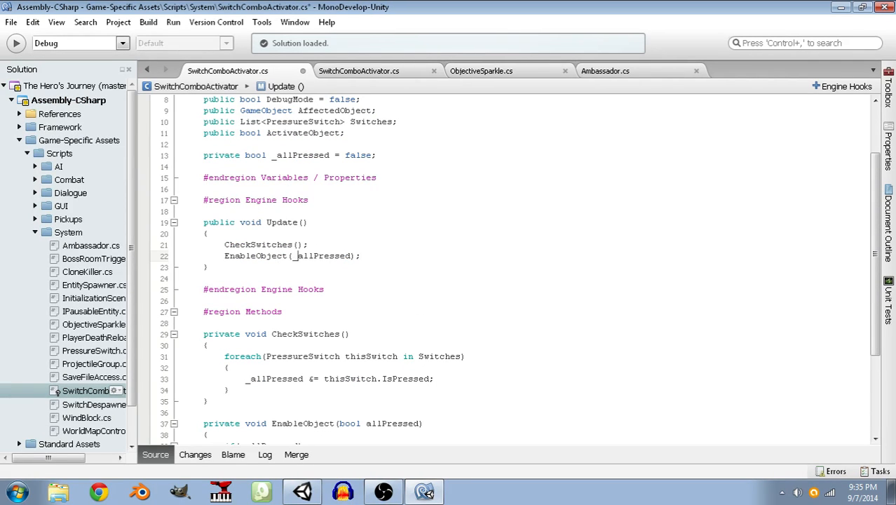
key(Left)
key(Left)
key(BackSpace)
key(BackSpace)
key(BackSpace)
key(BackSpace)
key(BackSpace)
key(BackSpace)
key(BackSpace)
key(BackSpace)
key(BackSpace)
key(BackSpace)
key(BackSpace)
Remove the bool allPressed parameter from the EnableObject method declaration and save the script.
click(415, 425)
key(BackSpace)
key(BackSpace)
key(BackSpace)
key(BackSpace)
key(BackSpace)
key(BackSpace)
key(BackSpace)
key(BackSpace)
key(BackSpace)
key(BackSpace)
key(BackSpace)
key(BackSpace)
key(BackSpace)
key(BackSpace)
key(BackSpace)
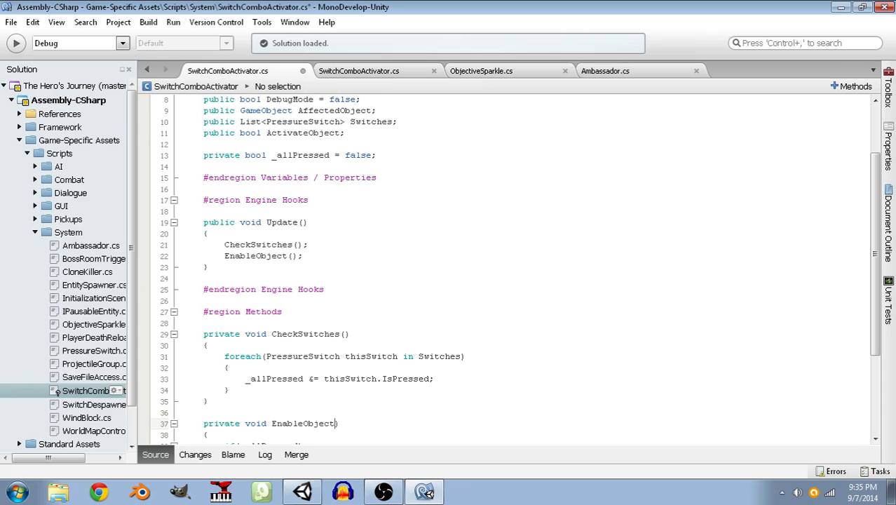
key(Page_Down)
key(Page_Up)
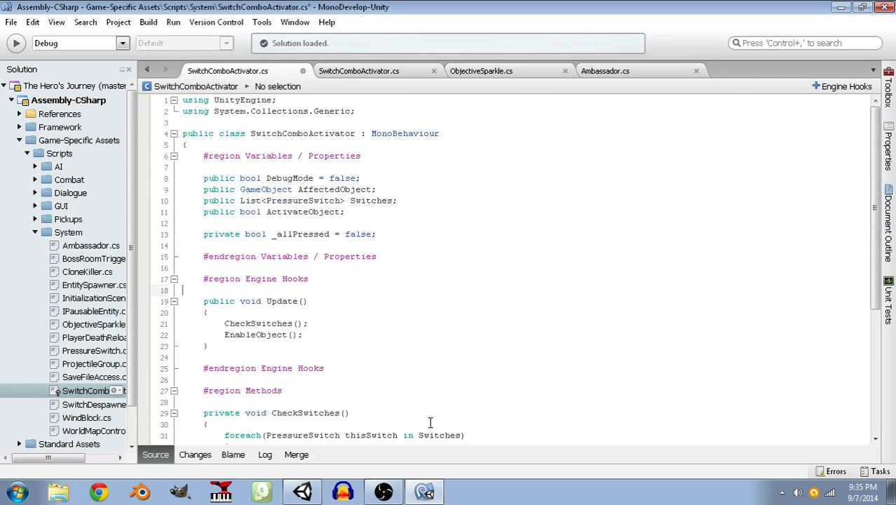
scroll(431, 422, down, 5)
click(316, 406)
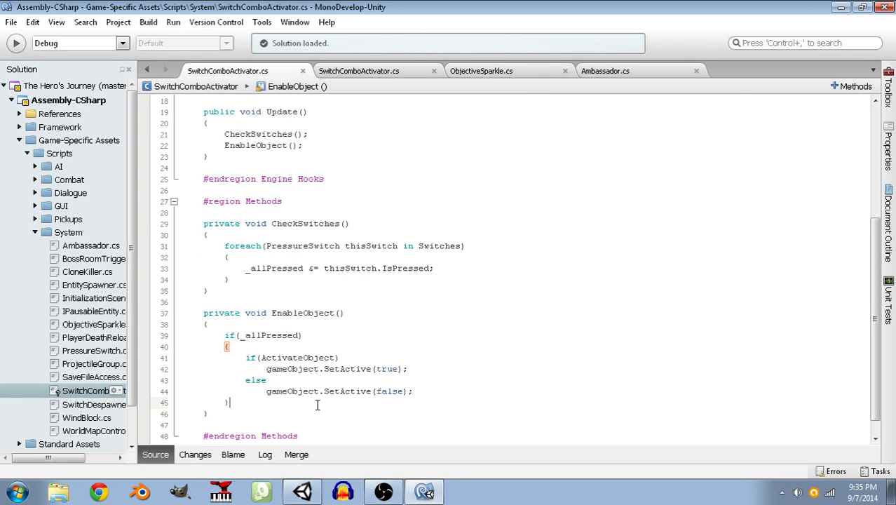
Switch to Unity and remove the Switch Combo Activator component from the local teleporter to the battle chamber.
click(307, 499)
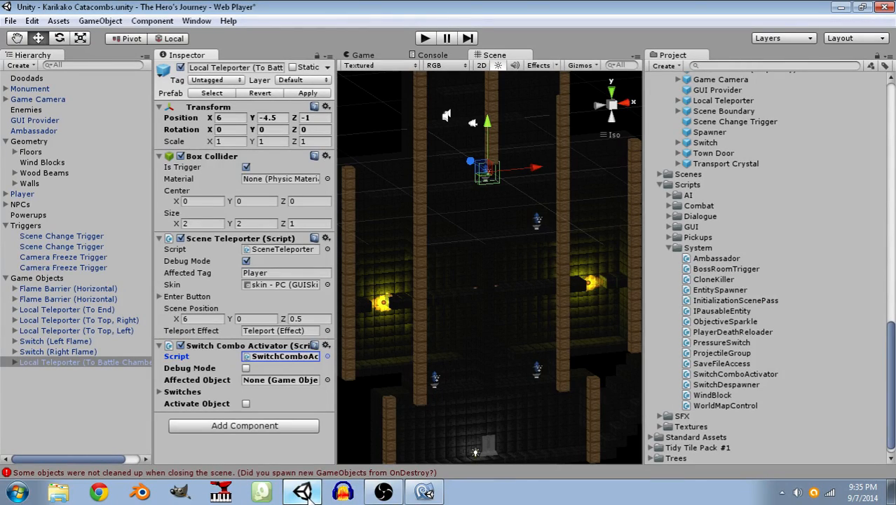
click(324, 347)
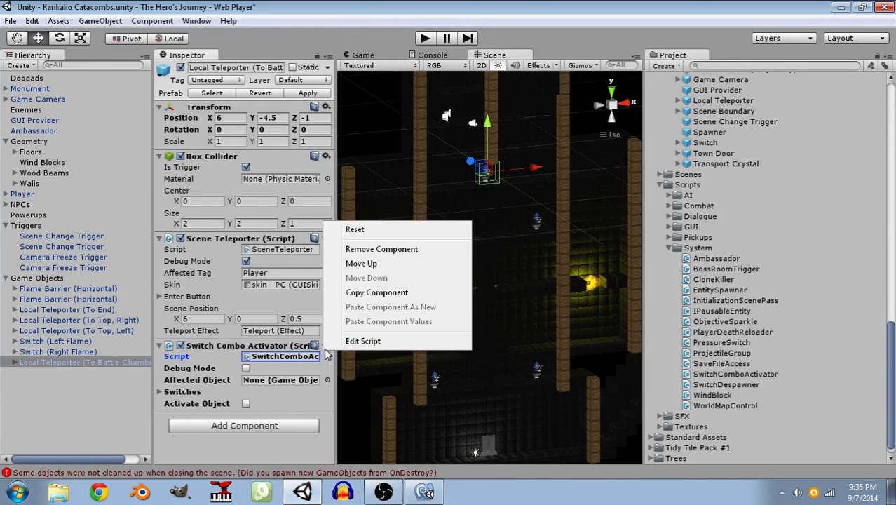
click(361, 250)
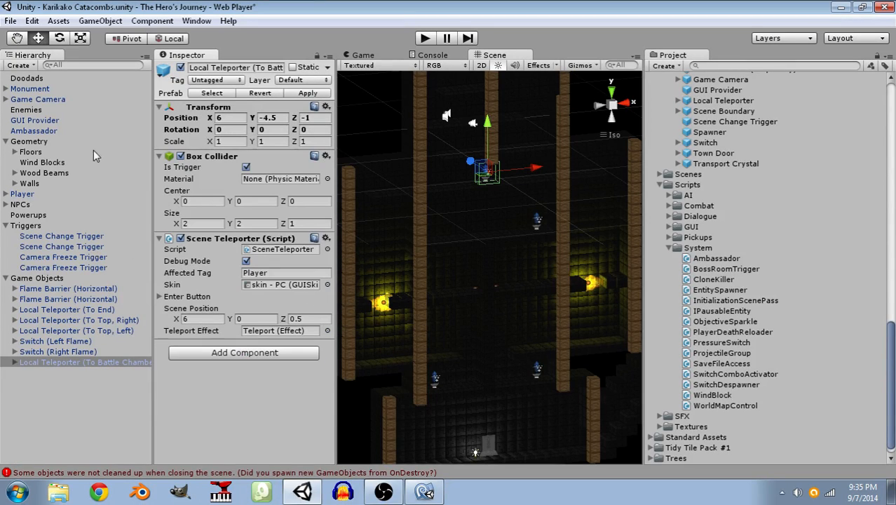
Create an empty game object and set its position to 0, 0, 0.
click(100, 21)
click(105, 36)
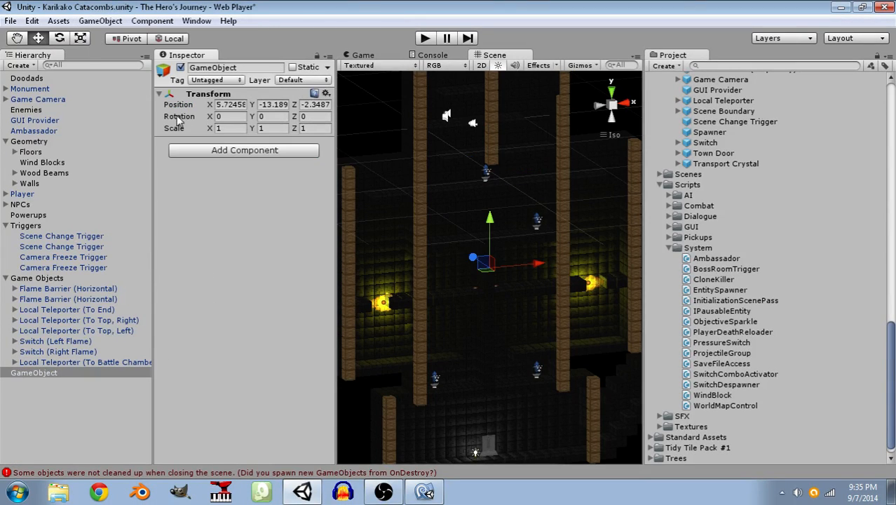
click(230, 104)
text(0)
key(Tab)
text(0)
key(Tab)
text(0)
Nest the empty object under Game Objects as parent of the battle chamber's local teleporter, and rename it Battle Chamber Teleporter.
drag(56, 372, 51, 282)
click(50, 364)
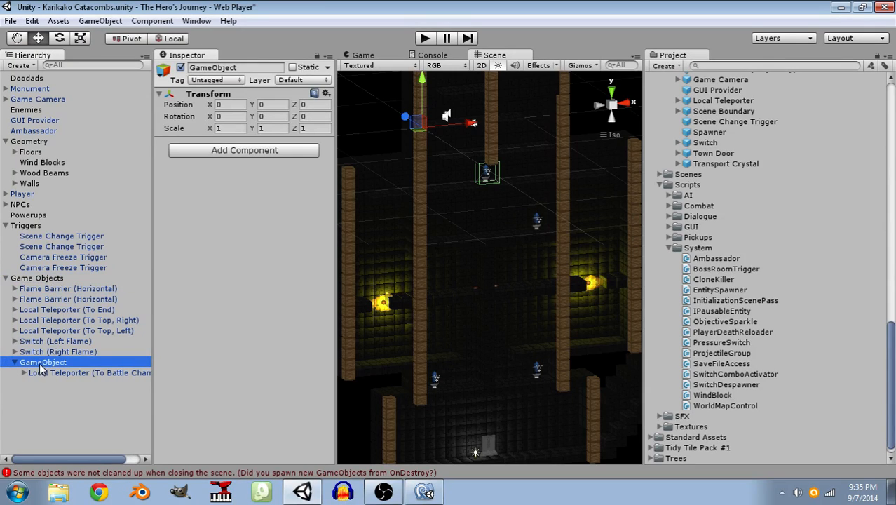
click(40, 363)
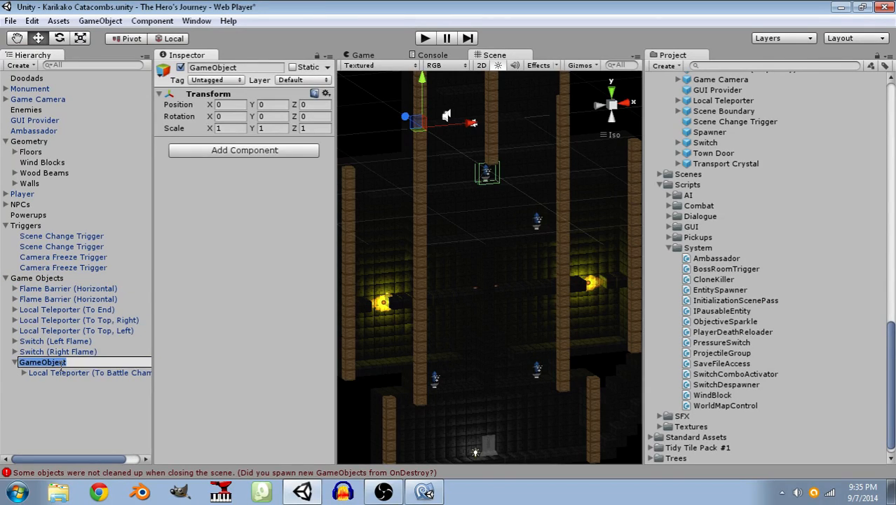
text(Battle Ch)
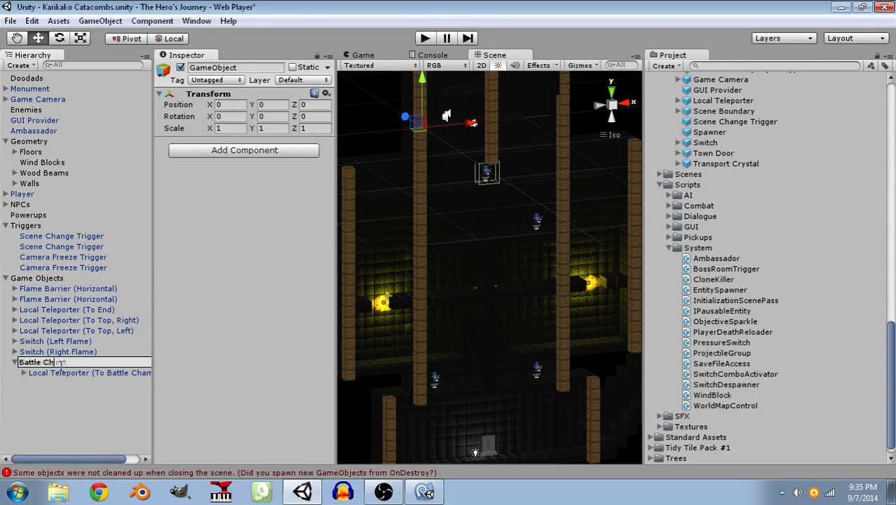
text(amber Teleporter)
key(Return)
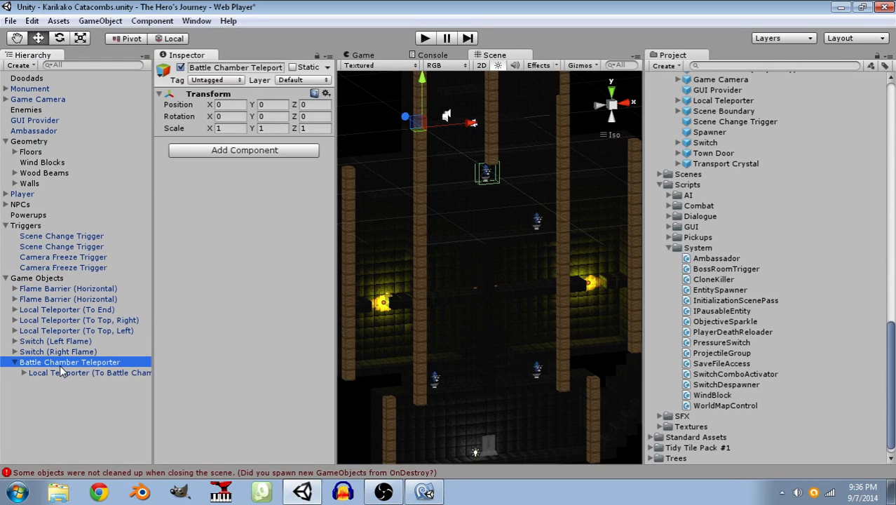
Attach the SwitchComboActivator script to the Battle Chamber Teleporter object.
click(281, 150)
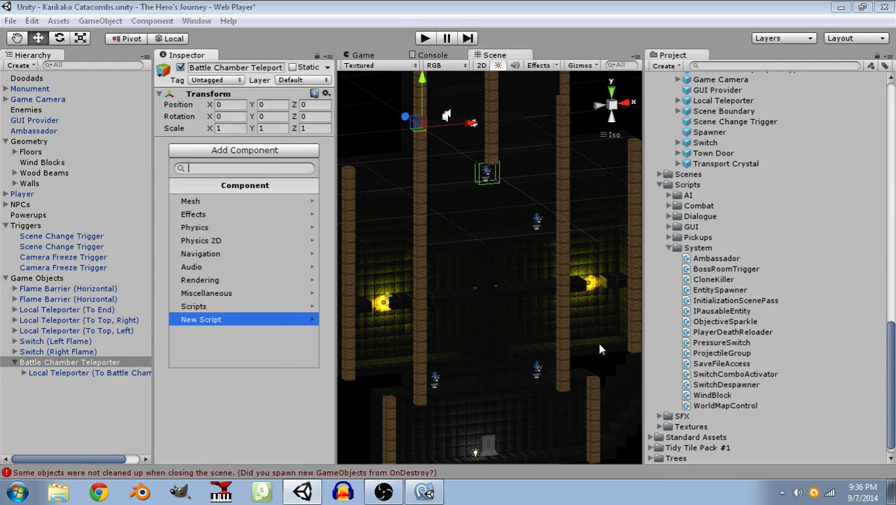
click(785, 384)
drag(708, 377, 257, 212)
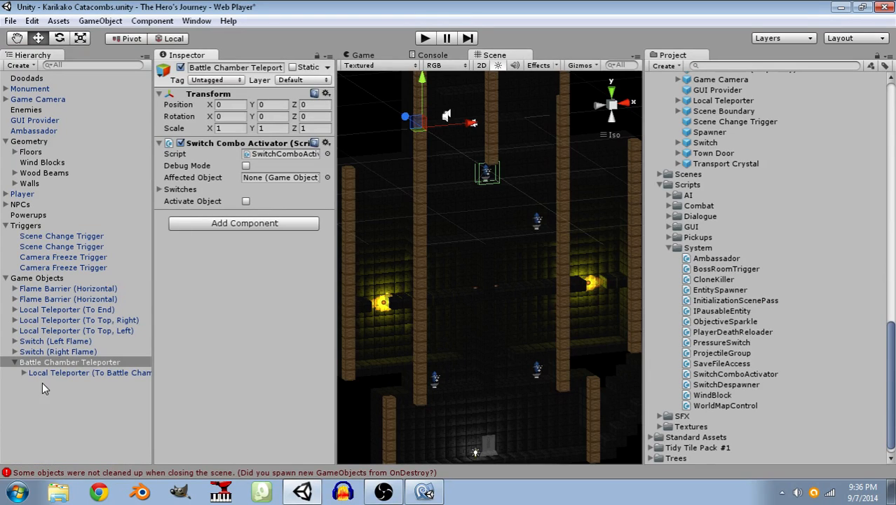
Assign the child local teleporter as the activator's Affected Object and deactivate that local teleporter.
drag(48, 379, 270, 181)
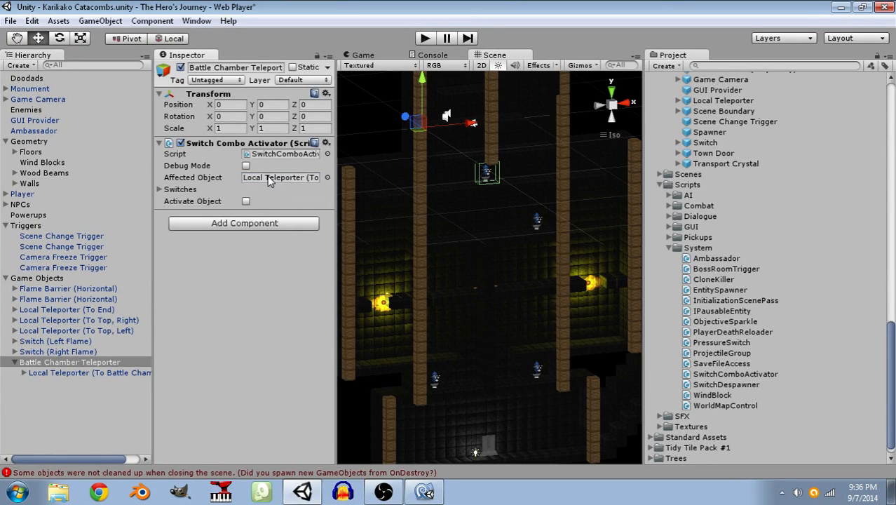
click(79, 375)
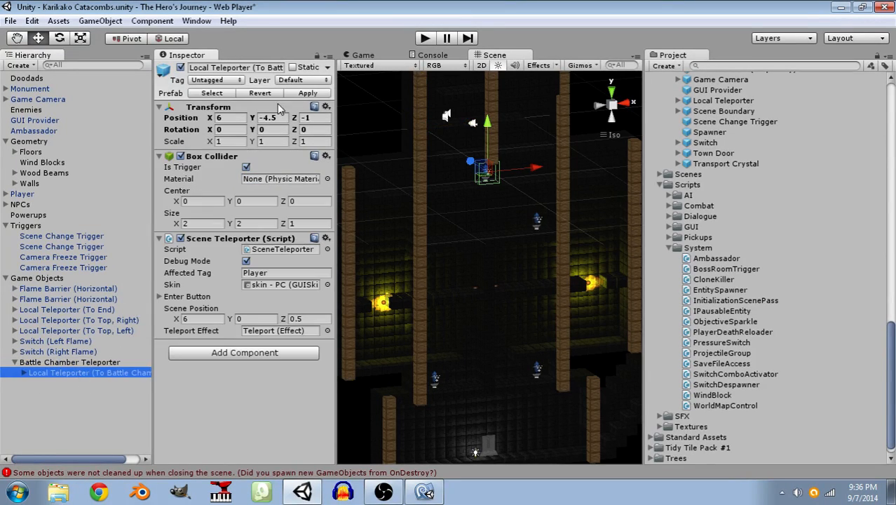
click(181, 67)
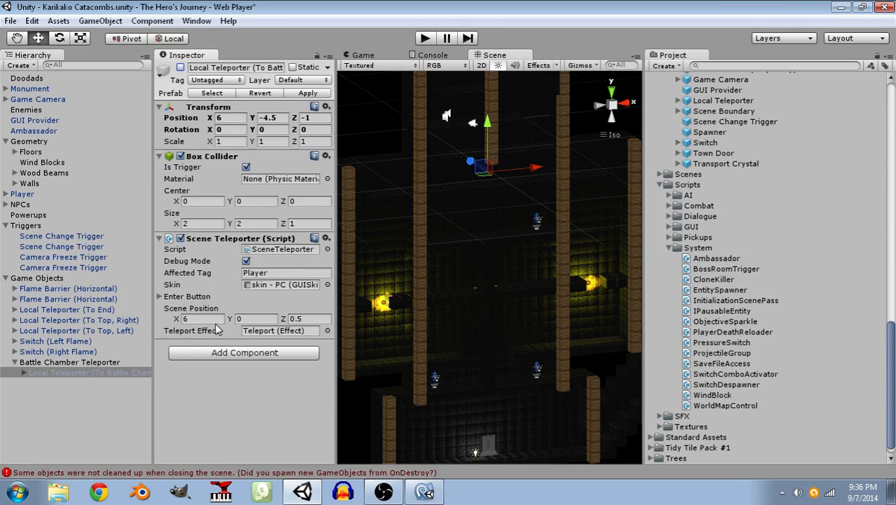
Fill the activator's Switches list with two elements, Switch (Left Flame) and Switch (Right Flame), and enable Activate Object.
click(89, 361)
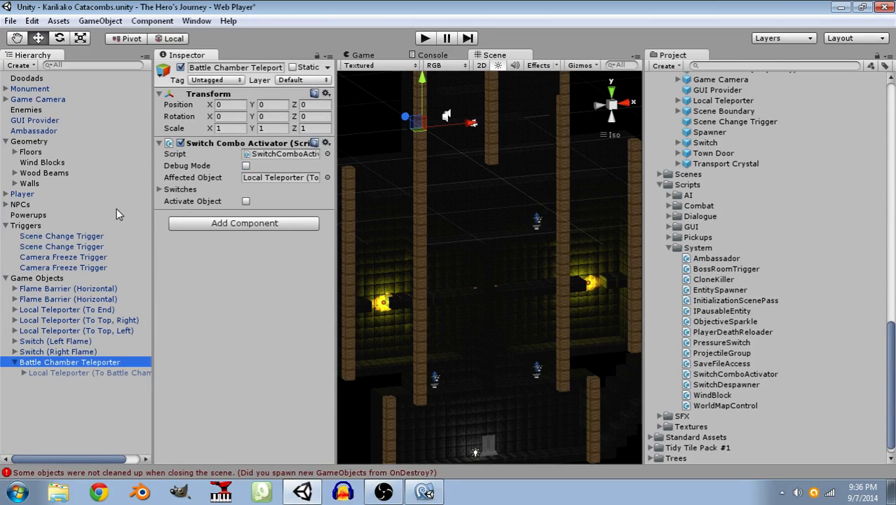
click(161, 191)
key(Tab)
text(2)
key(Return)
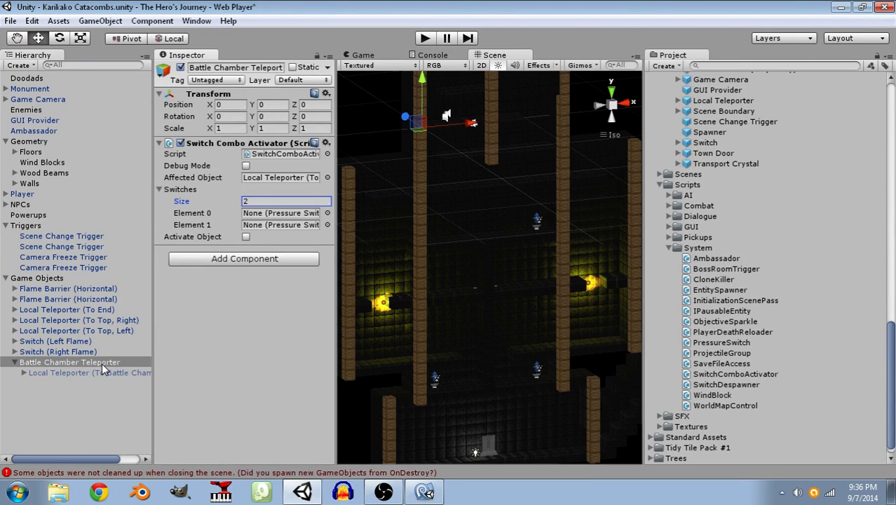
drag(60, 342, 265, 213)
drag(58, 351, 295, 226)
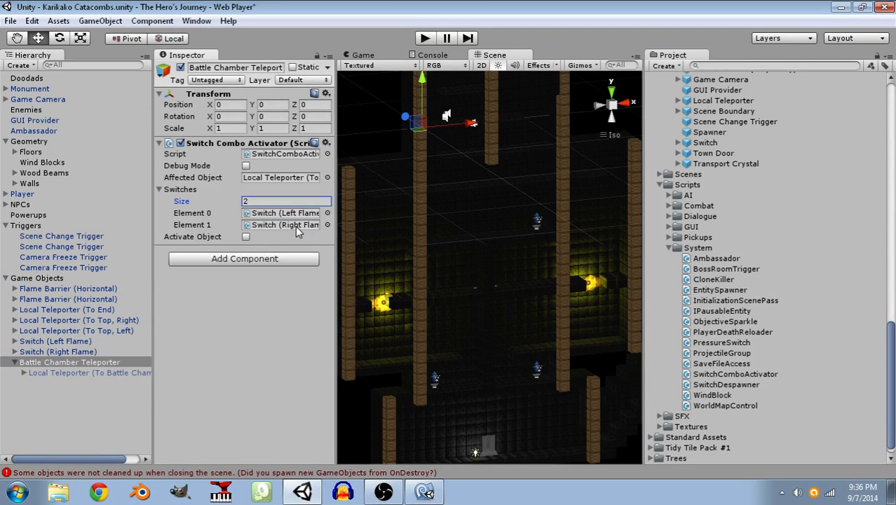
click(245, 236)
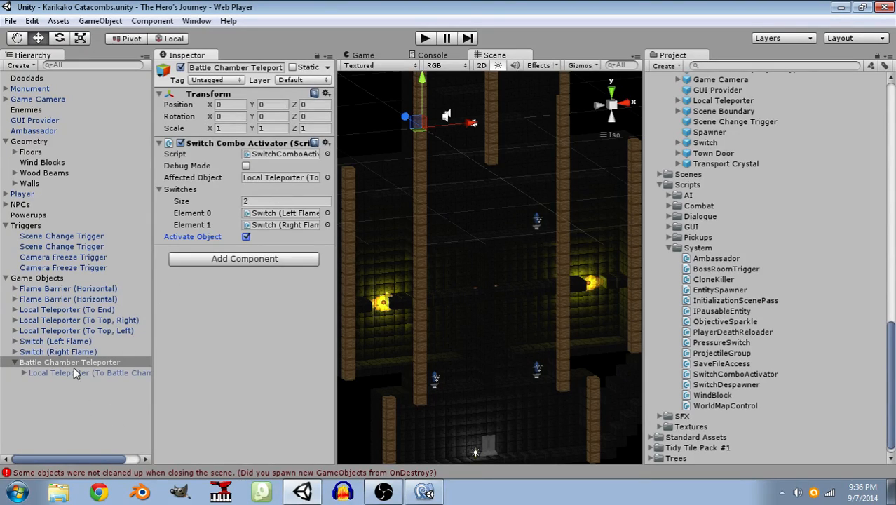
Open the SwitchComboActivator script and change the call under if(ActivateObject) in EnableObject to AffectedGameObject.SetActive(true).
click(264, 155)
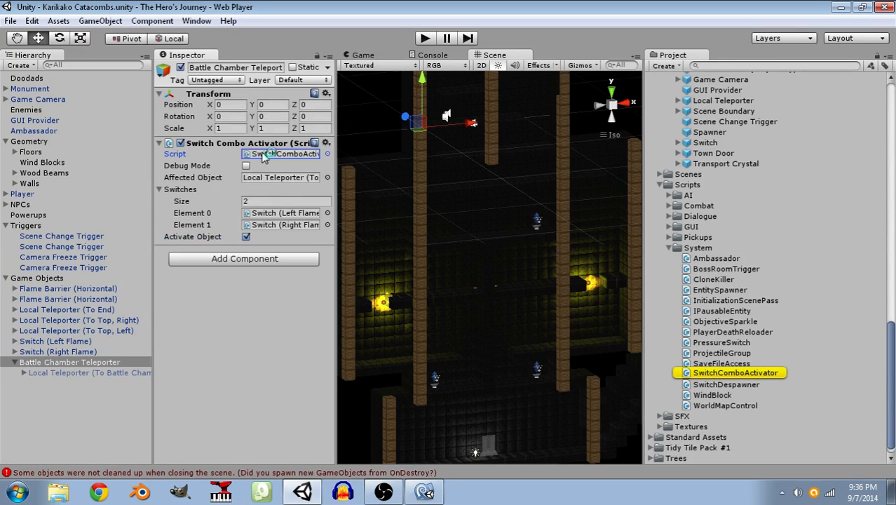
scroll(396, 414, down, 5)
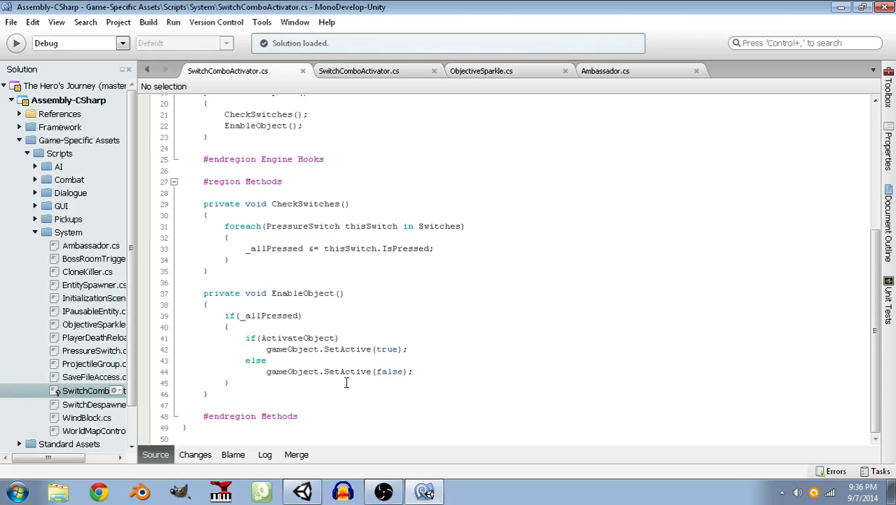
scroll(291, 357, up, 6)
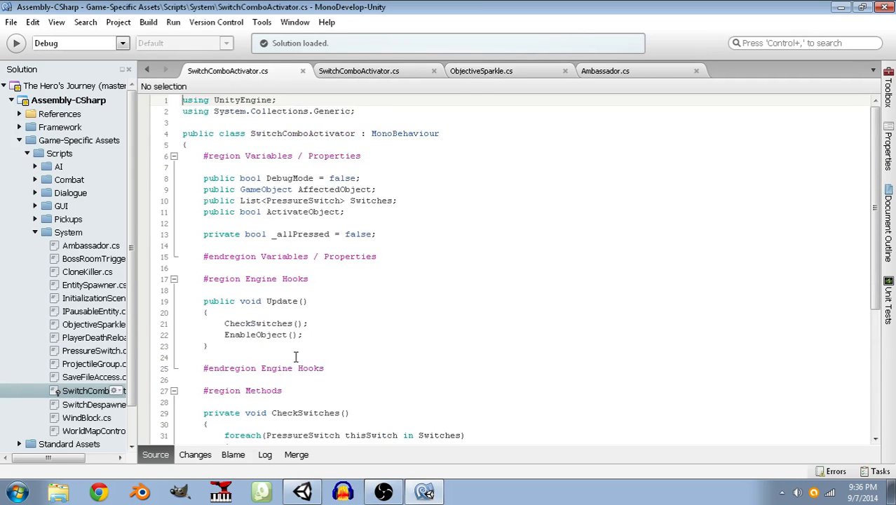
scroll(299, 383, down, 6)
drag(286, 348, 266, 348)
text(AffectedGame)
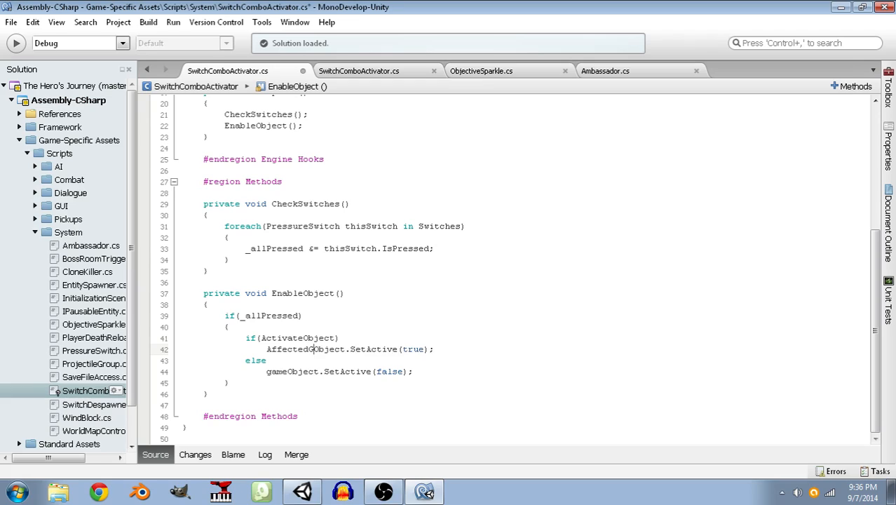
Change the call in the else branch of EnableObject to AffectedGameObject.SetActive(false), save the script and return to Unity.
key(Down)
key(Down)
key(shift+Left)
key(shift+Left)
key(shift+Left)
key(shift+Left)
text(AffectedGame)
scroll(267, 348, up, 1)
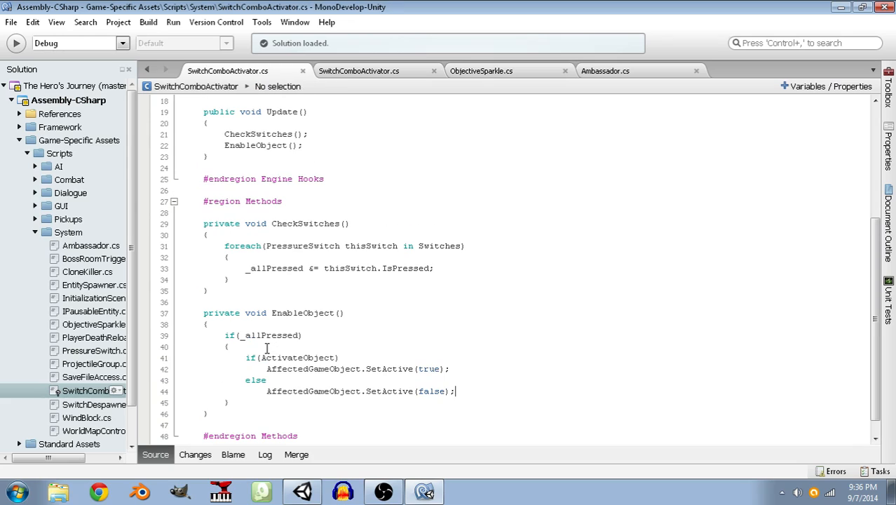
scroll(238, 347, down, 1)
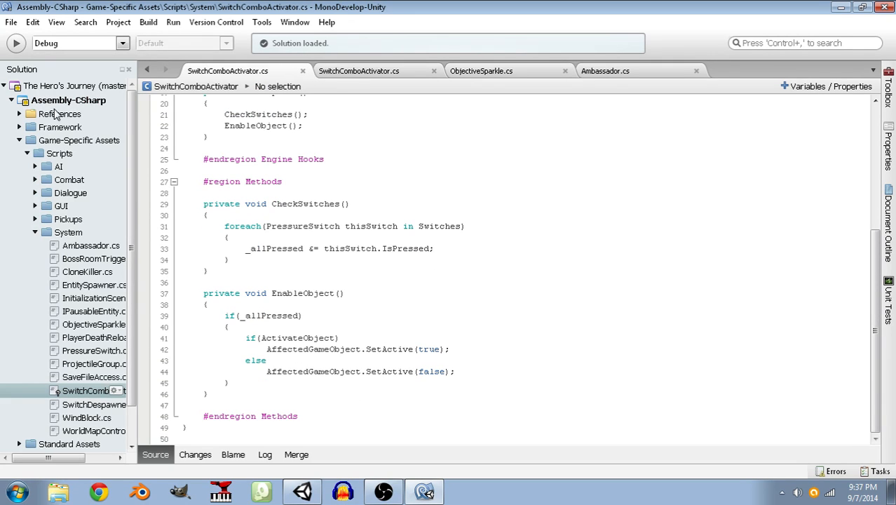
scroll(605, 438, up, 1)
scroll(602, 436, down, 1)
scroll(578, 444, up, 1)
click(881, 7)
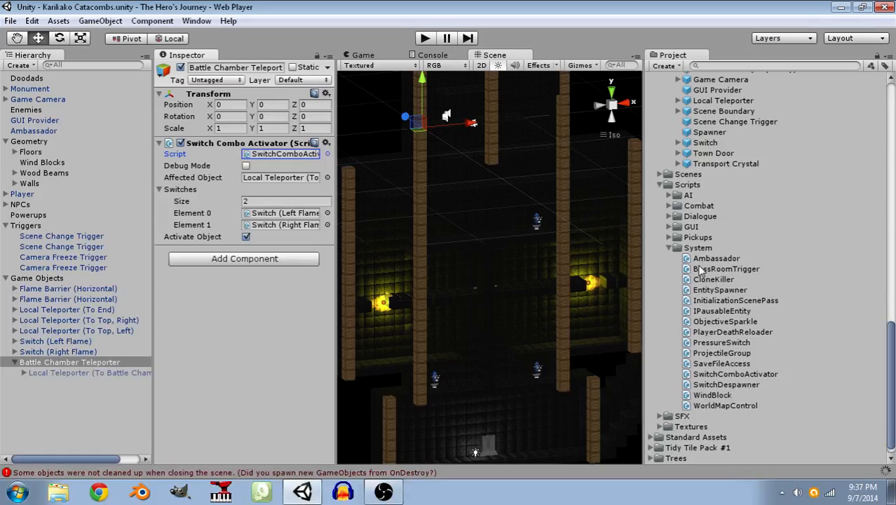
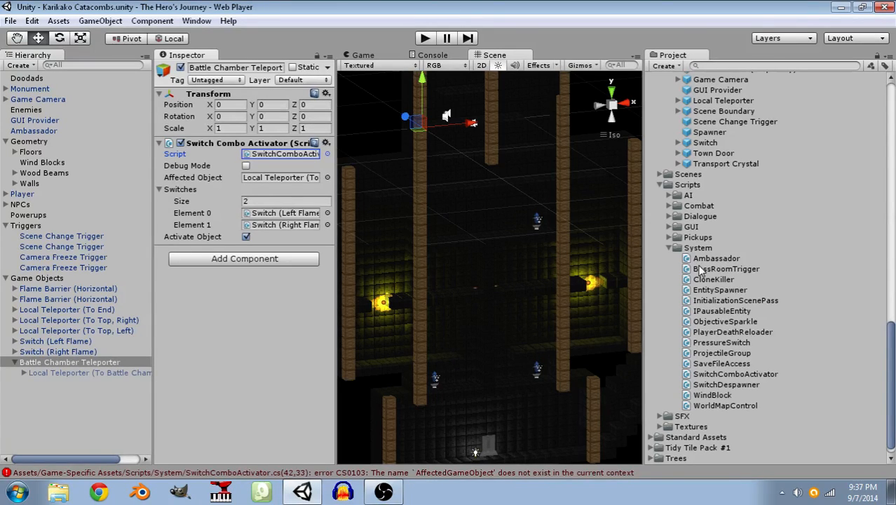
Reopen SwitchComboActivator from the compile error, change both AffectedGameObject references in EnableObject to AffectedObject, save the script and return to Unity.
click(435, 475)
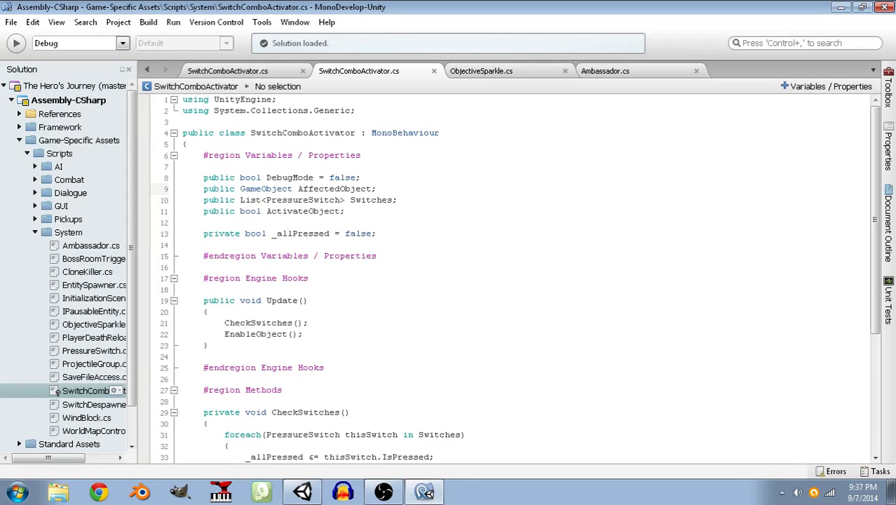
scroll(371, 222, down, 6)
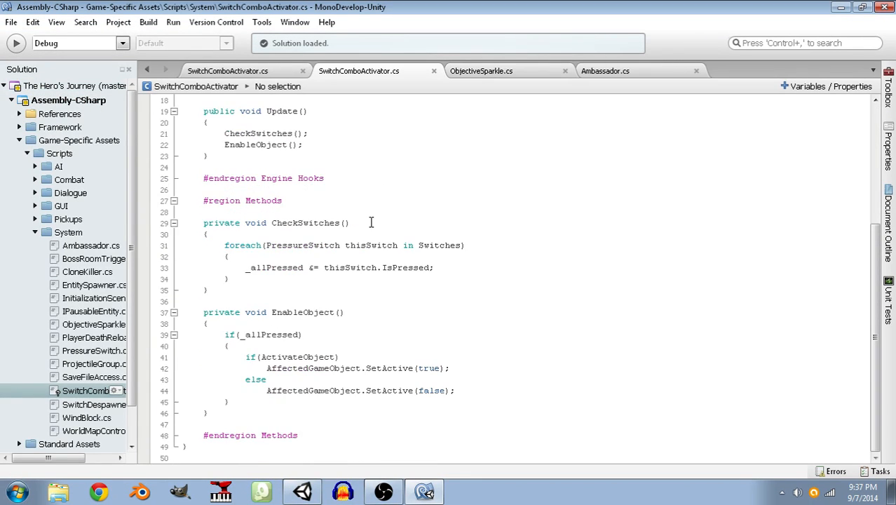
click(332, 370)
key(BackSpace)
key(BackSpace)
key(BackSpace)
key(BackSpace)
click(331, 391)
key(BackSpace)
key(BackSpace)
key(BackSpace)
key(BackSpace)
key(ctrl+s)
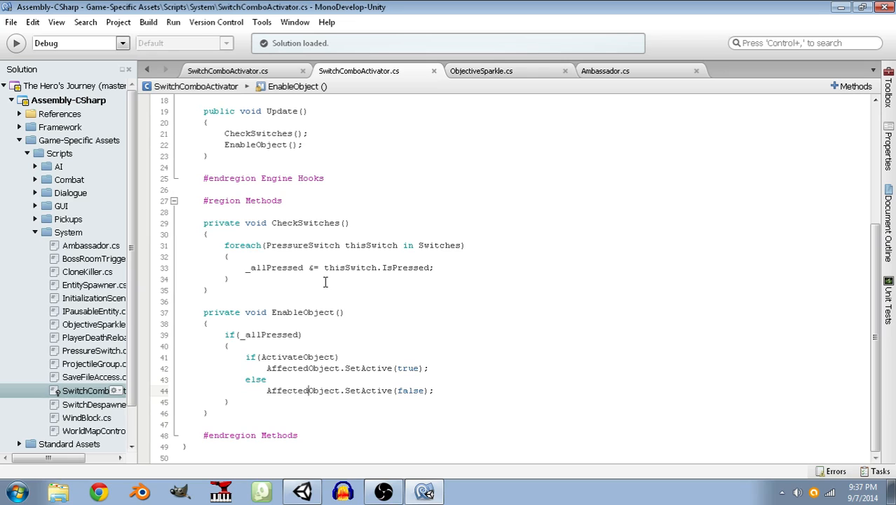
click(883, 7)
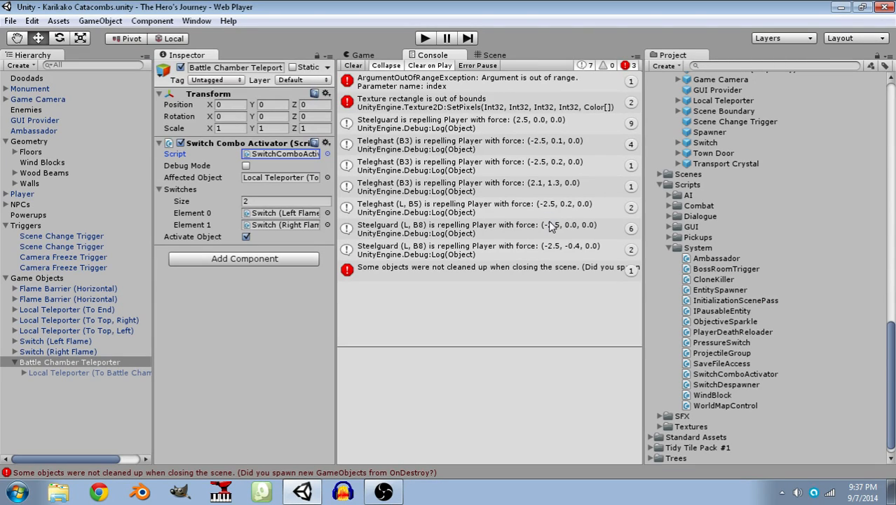
Clear the console messages and dock the Inspector together with the Hierarchy to make room for the Game view.
click(353, 65)
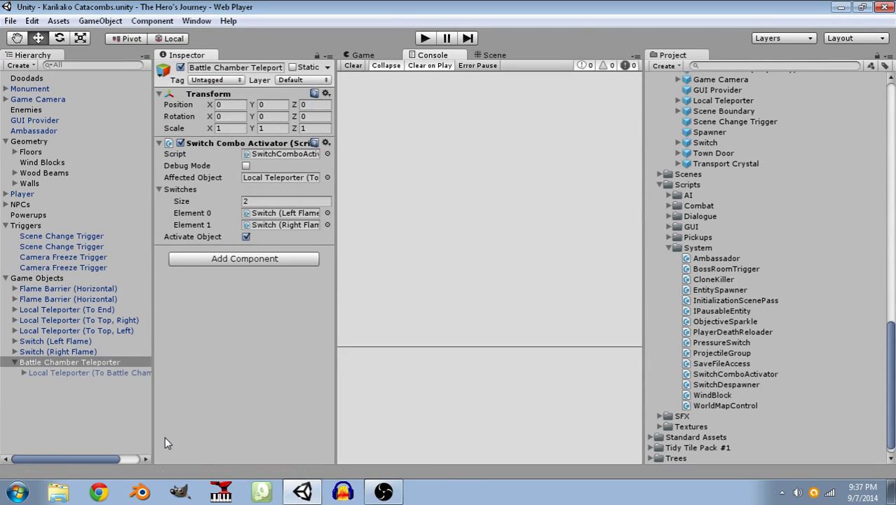
click(356, 56)
drag(186, 58, 95, 58)
drag(244, 125, 181, 120)
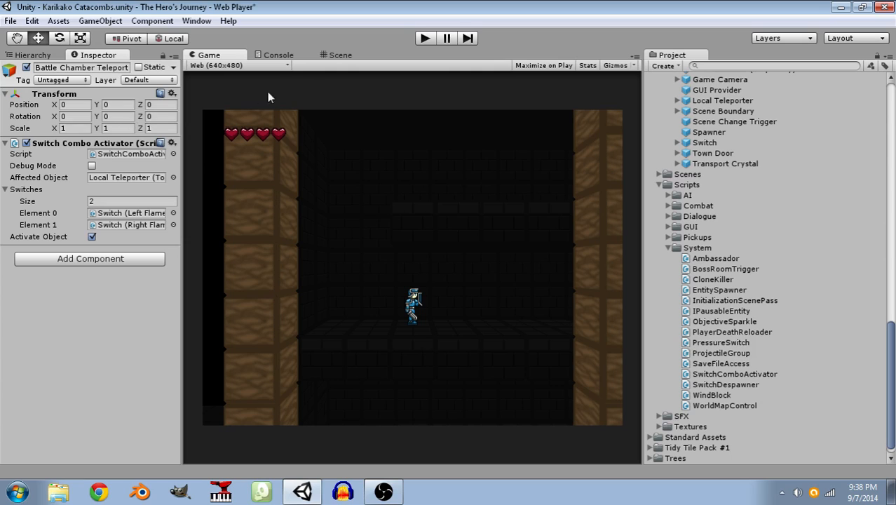
Start a brief play test of the level and stop it.
click(425, 39)
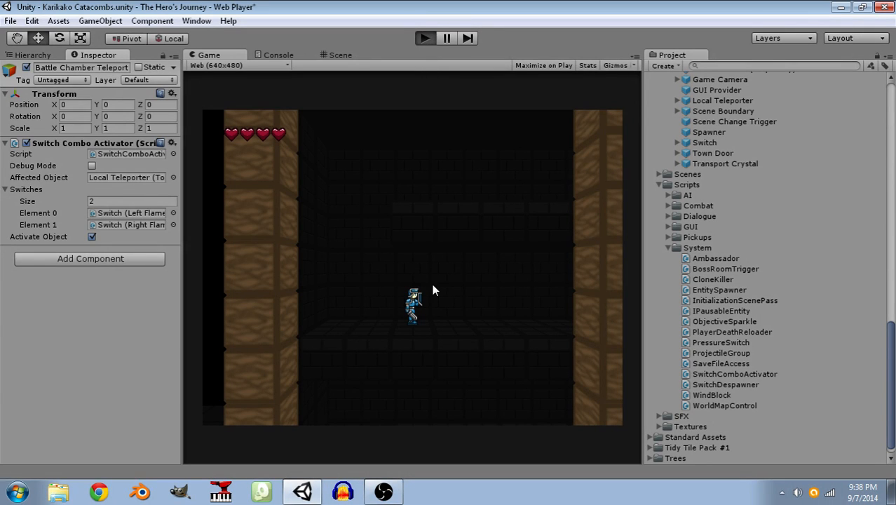
click(425, 39)
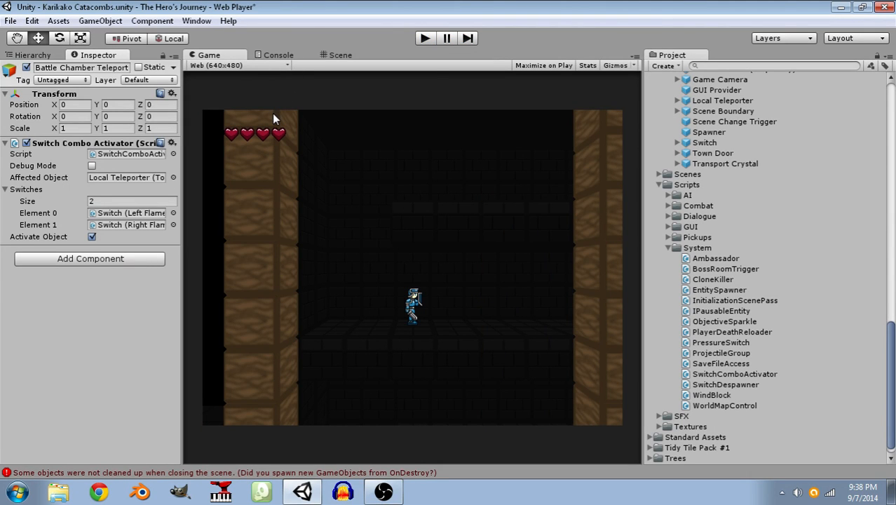
Check the Transform positions of the wall block below the central wood beam and of the Player in the scene.
click(338, 55)
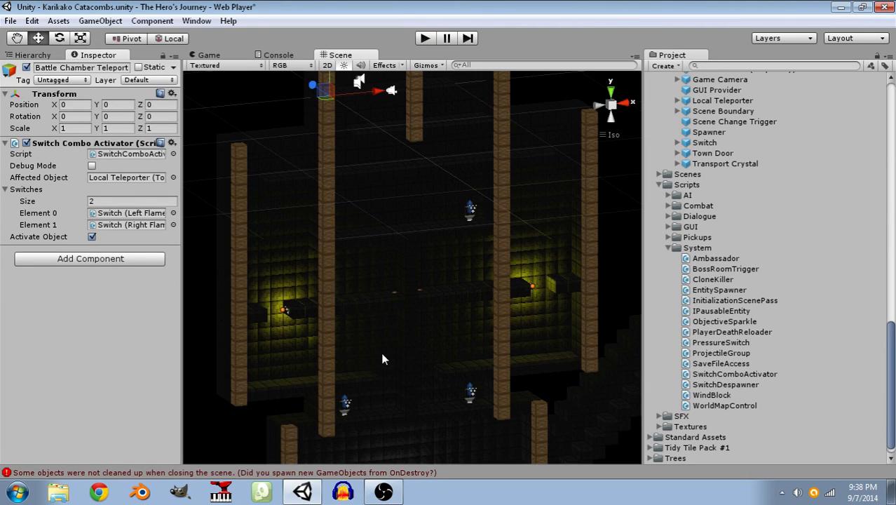
middle_drag(382, 358, 356, 278)
right_drag(587, 229, 470, 232)
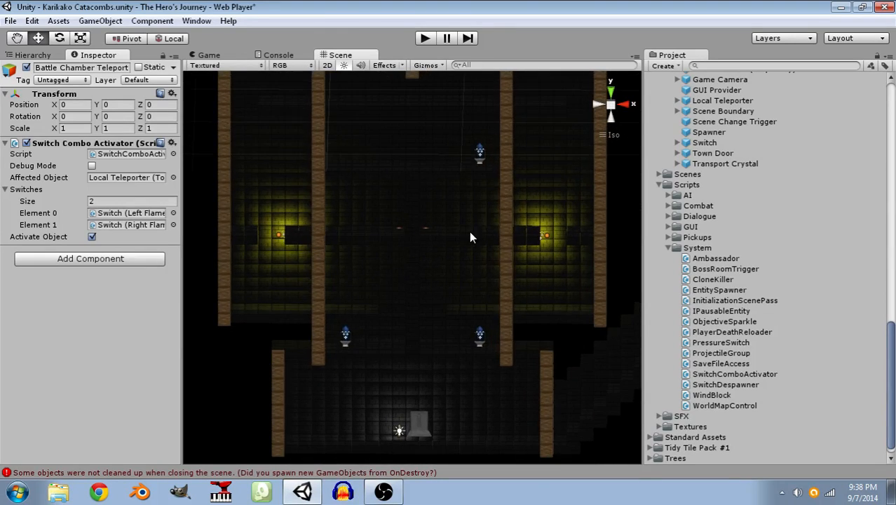
middle_drag(416, 212, 443, 287)
scroll(443, 287, up, 6)
scroll(409, 237, down, 5)
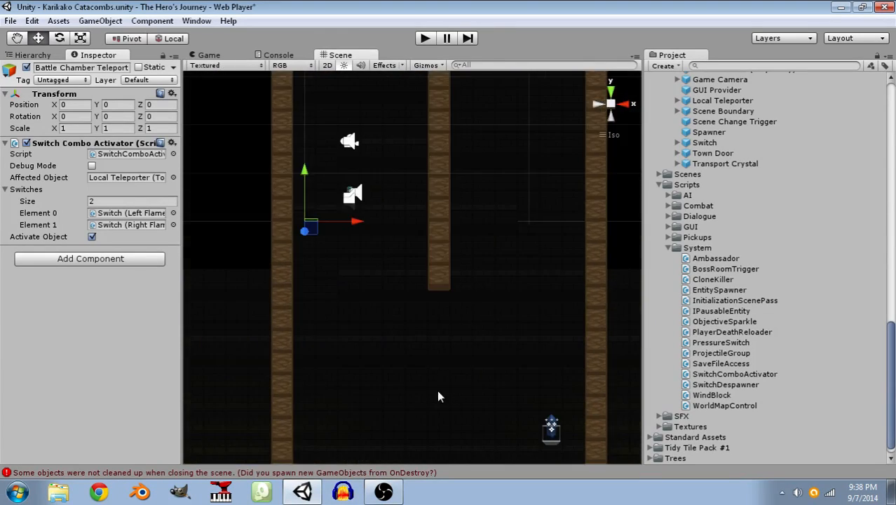
click(422, 308)
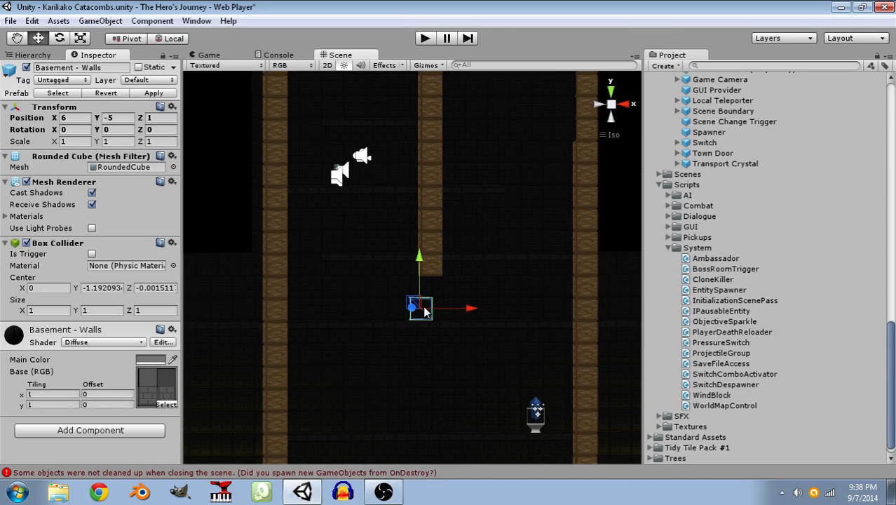
right_drag(527, 252, 333, 286)
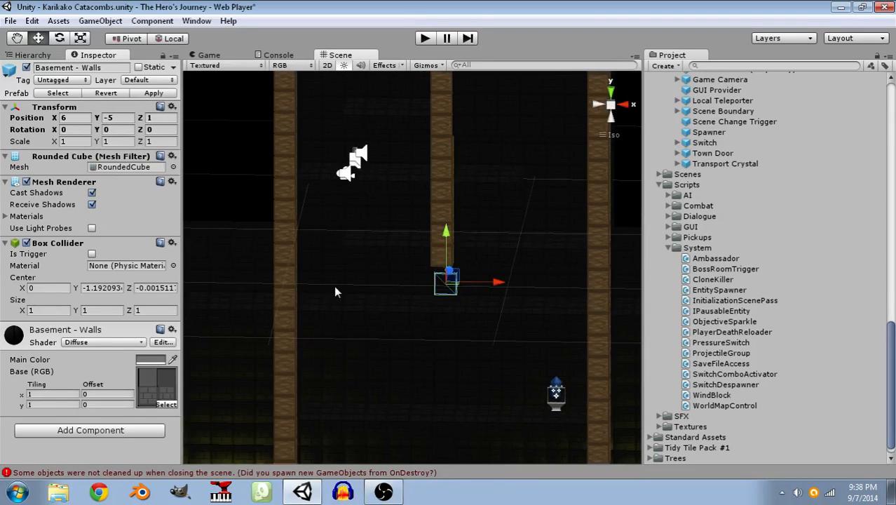
click(356, 155)
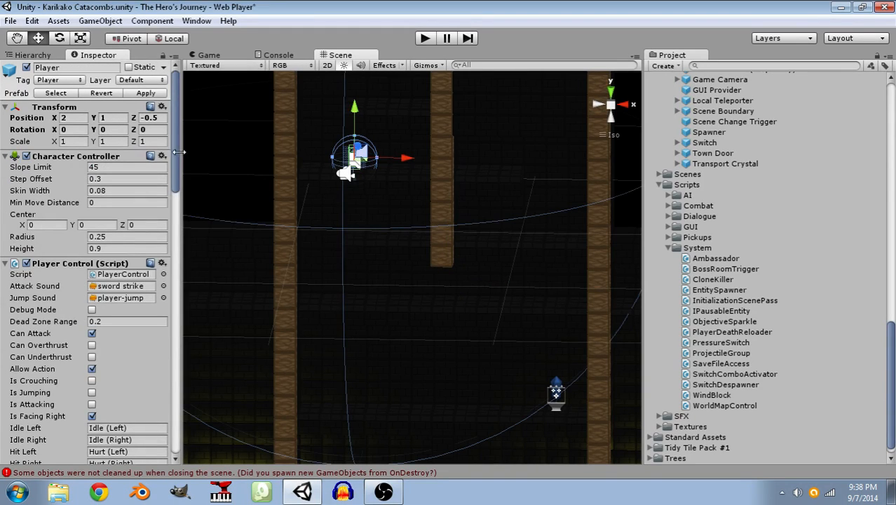
Set the lower-left Local Teleporter's Scene Position to Y -5 and Z -0.5.
middle_drag(342, 401, 368, 311)
click(359, 341)
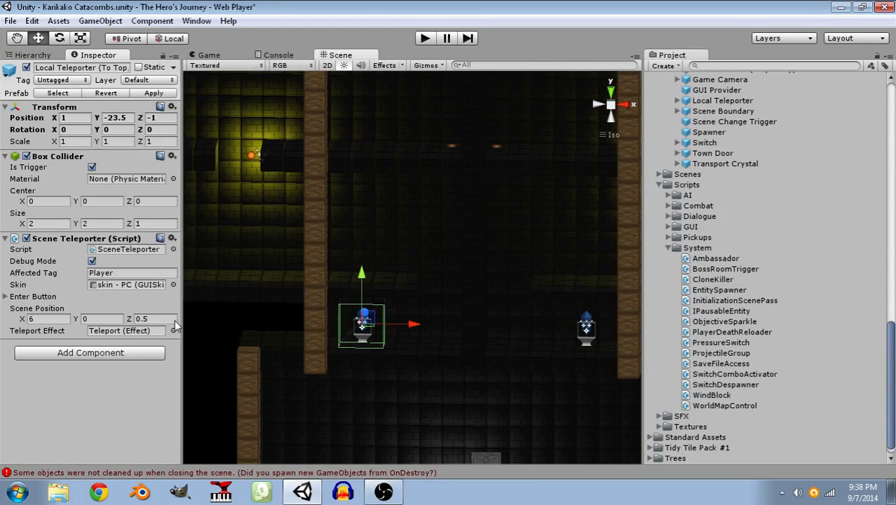
click(99, 319)
text(-5)
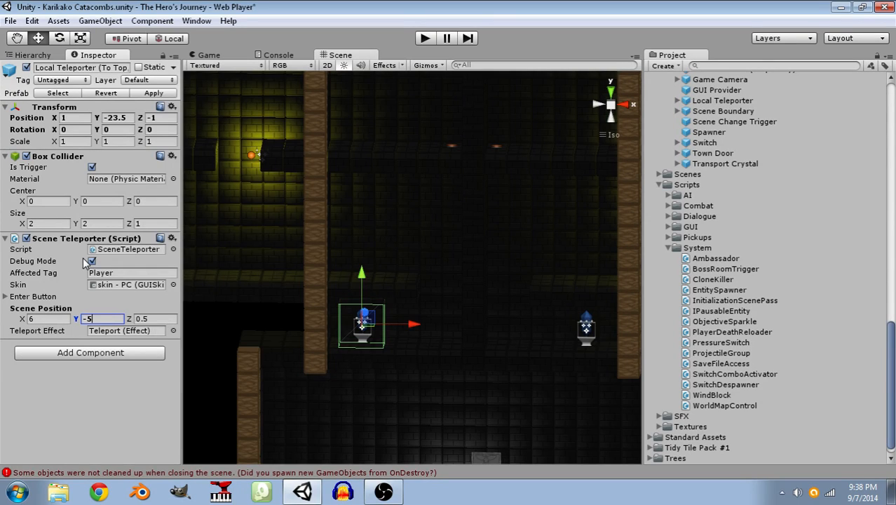
key(Tab)
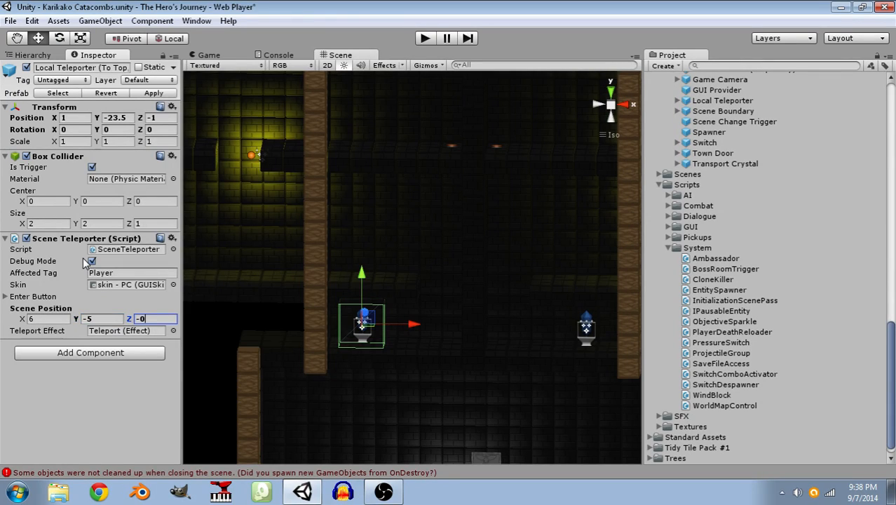
Set the lower-right Local Teleporter's Scene Position to X 6, Y -5, Z -0.5 and save the scene.
click(585, 343)
click(52, 319)
text(65)
key(Return)
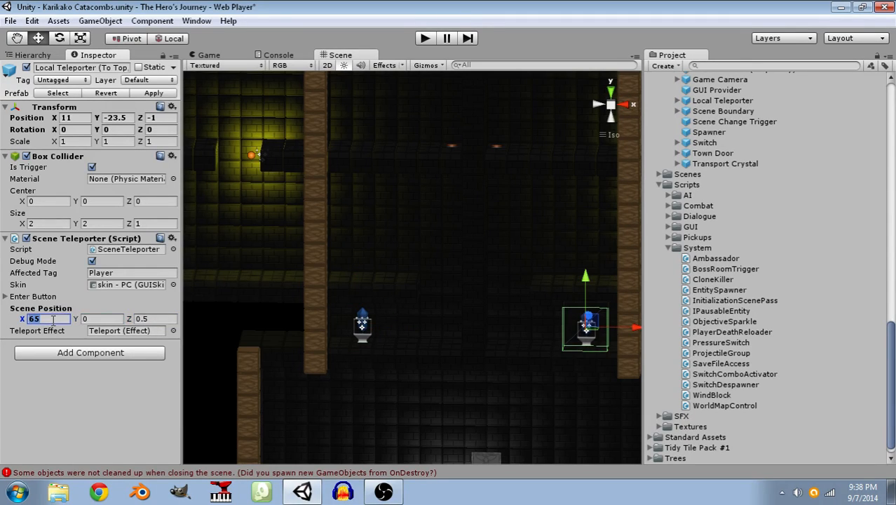
text(6)
key(Tab)
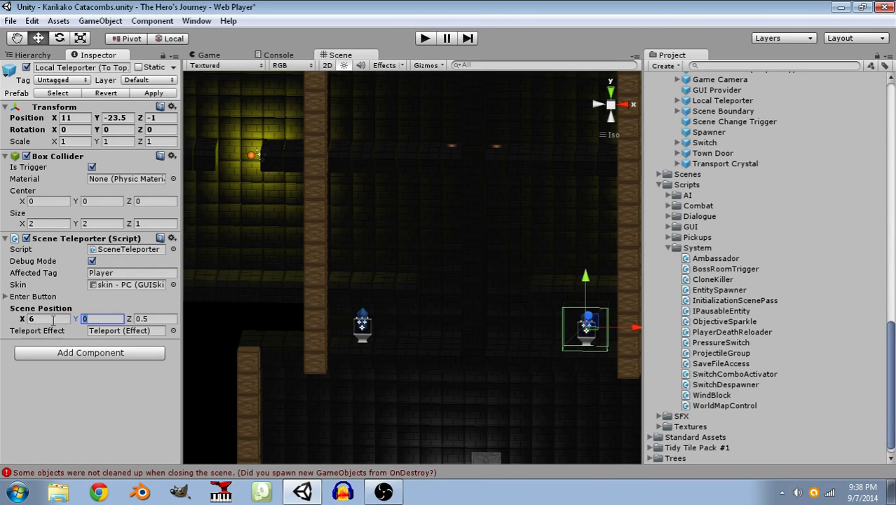
text(-5)
key(Tab)
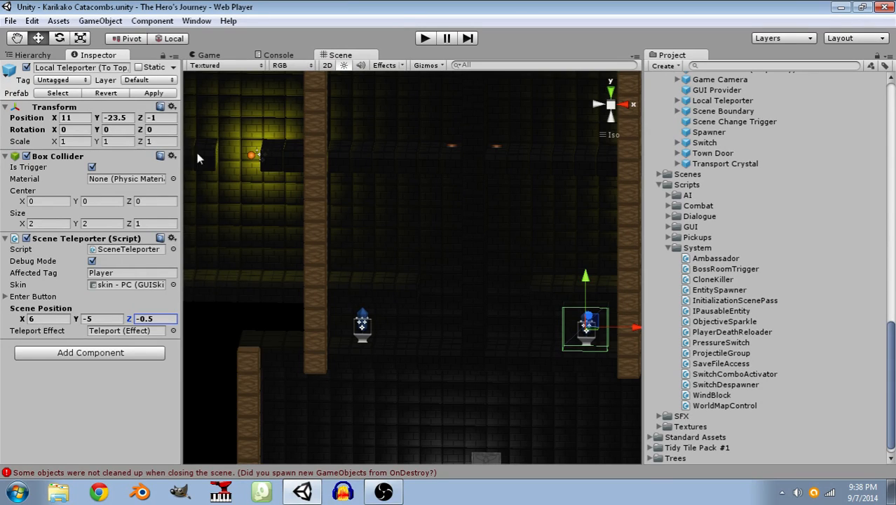
Start a play test and run the player back and forth through the dark upper corridors down toward the fire pit.
click(426, 39)
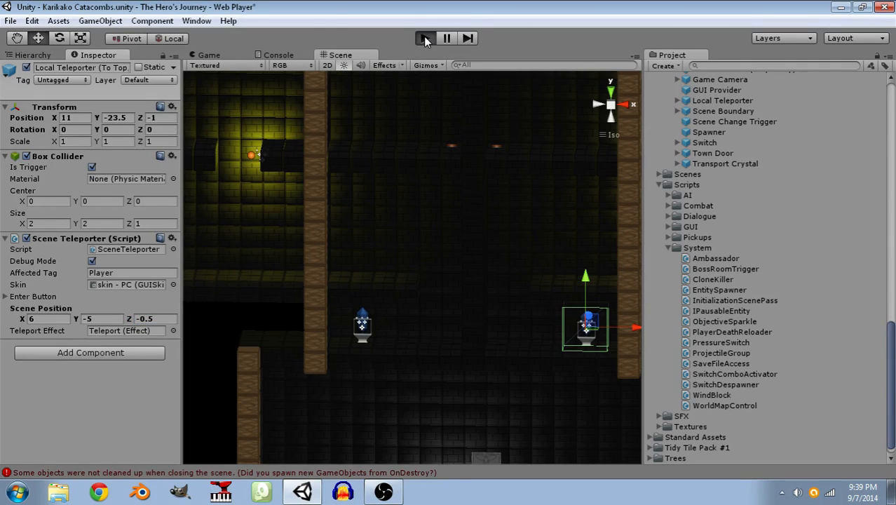
key(d)
click(483, 308)
key(d)
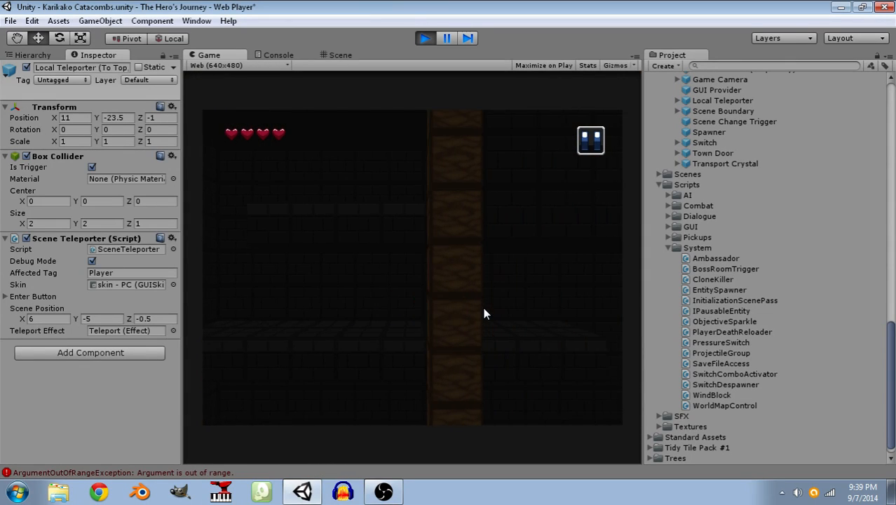
key(space)
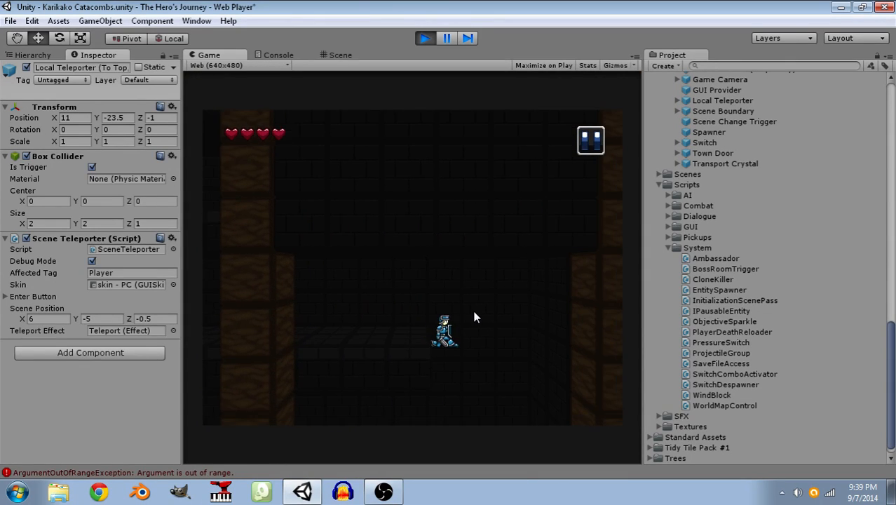
key(a)
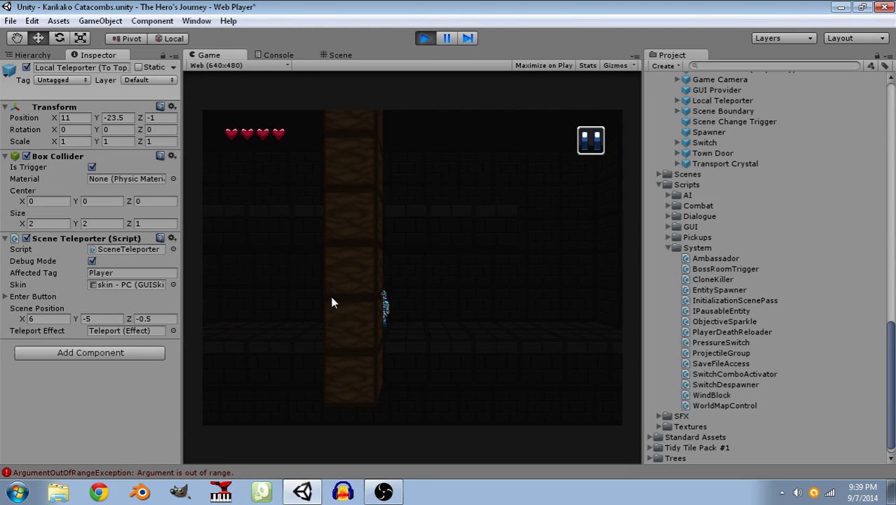
key(d)
key(a)
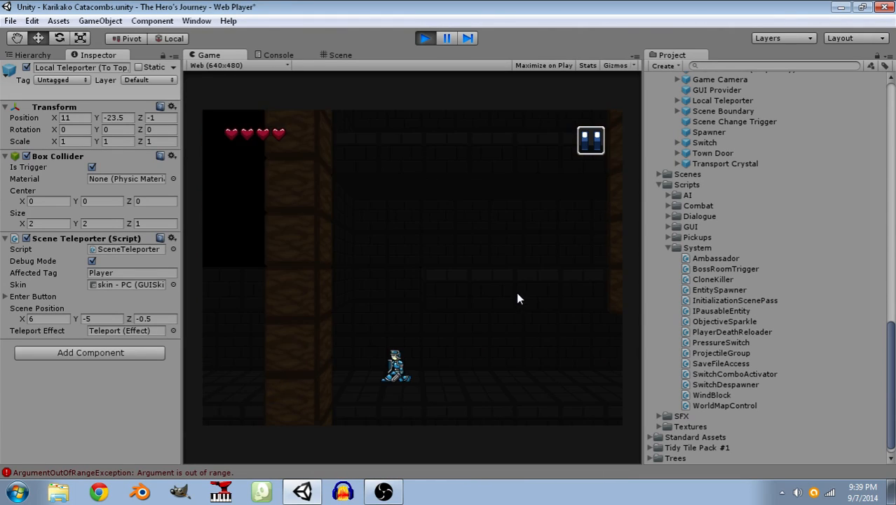
key(d)
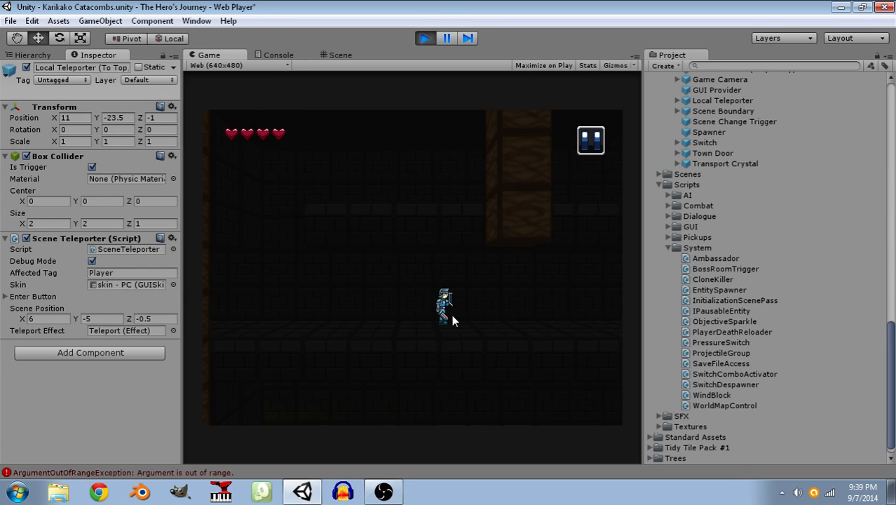
key(a)
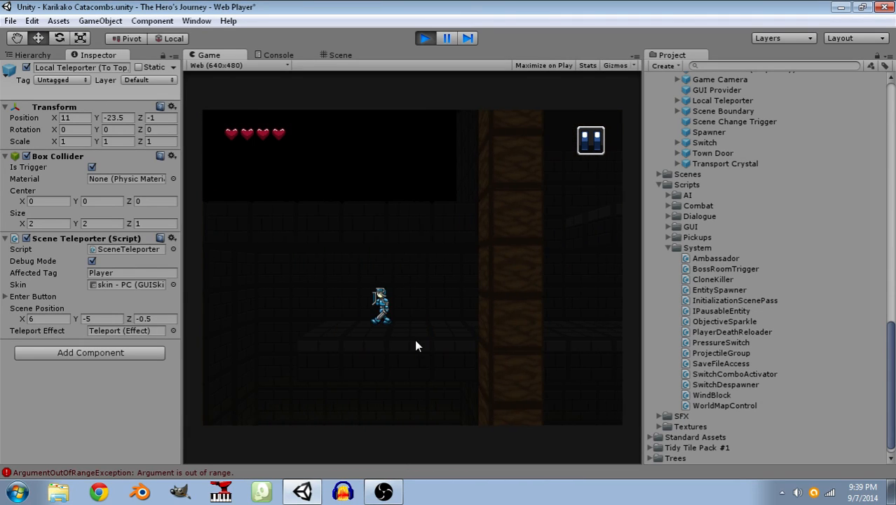
Jump the player across the fire pit and past the wood beam into the neighbouring chamber.
key(d)
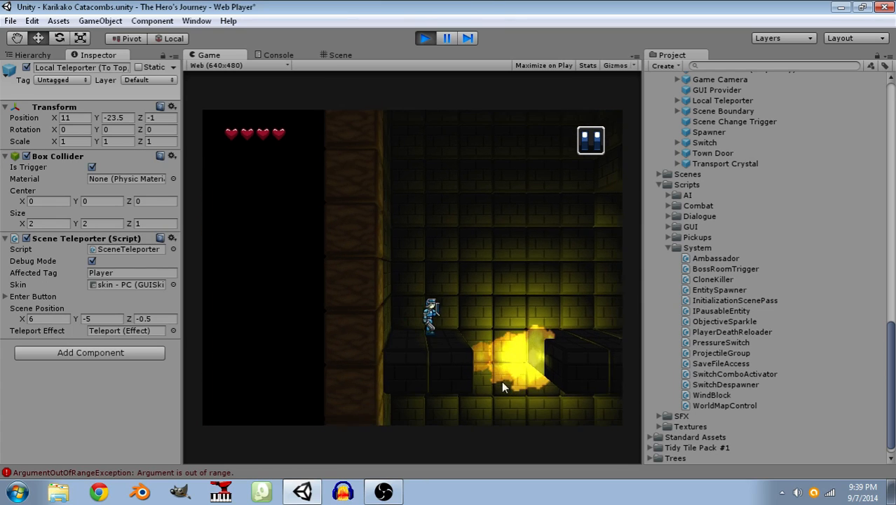
key(space)
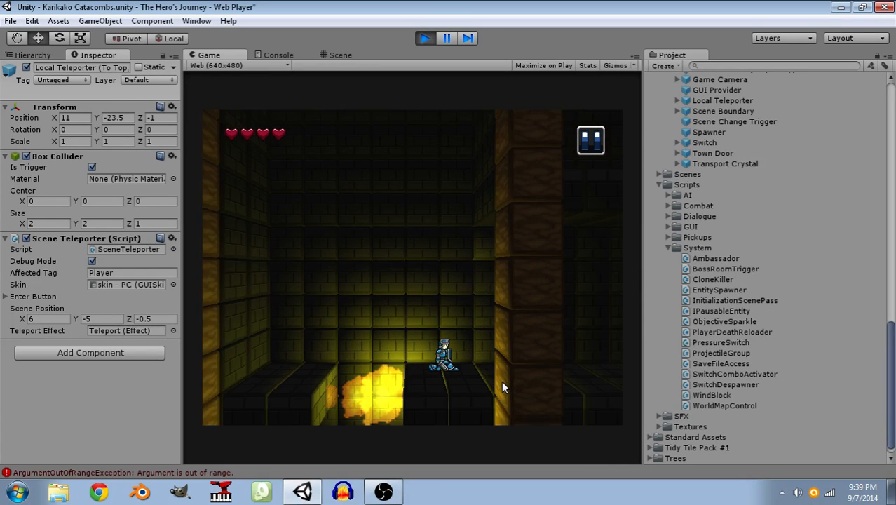
key(space)
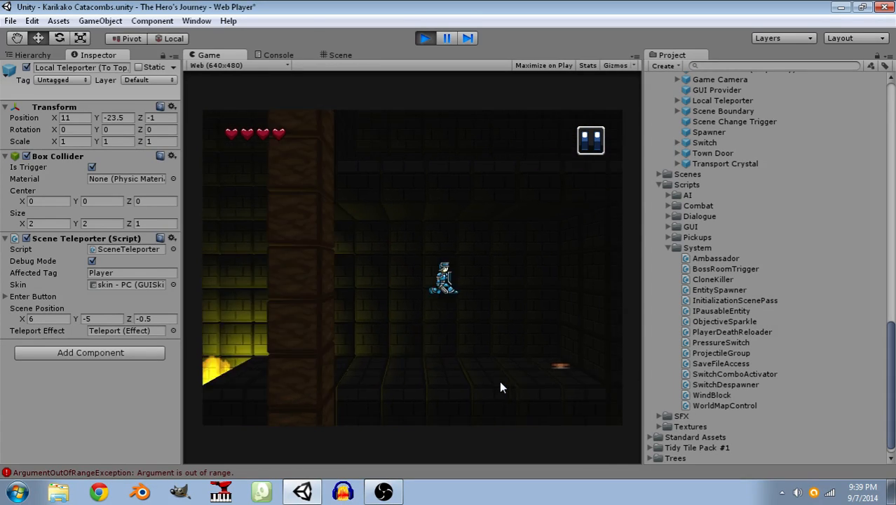
Take the player down to the lower-left Local Teleporter and test its Teleport action.
key(a)
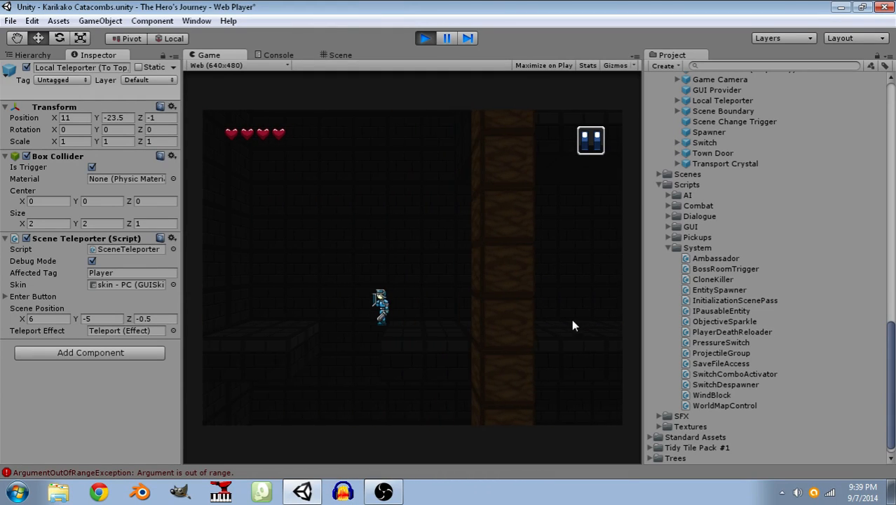
key(d)
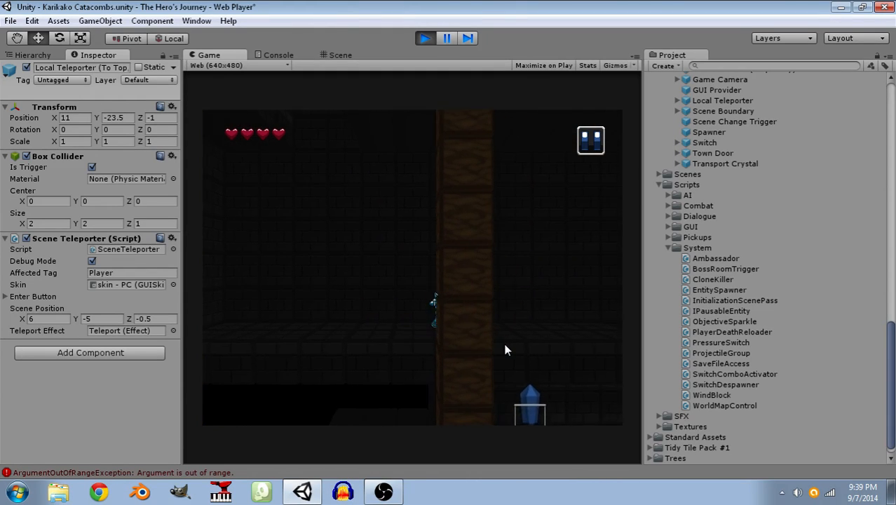
key(space)
click(506, 345)
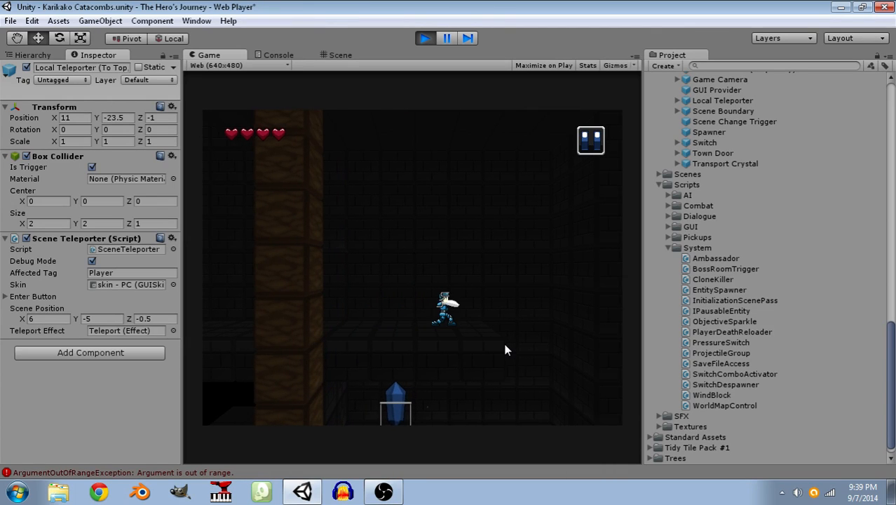
key(a)
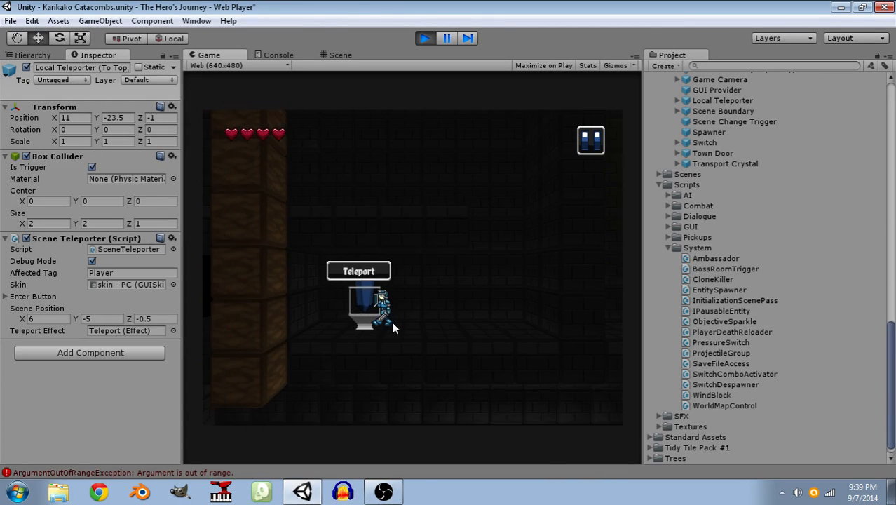
click(387, 271)
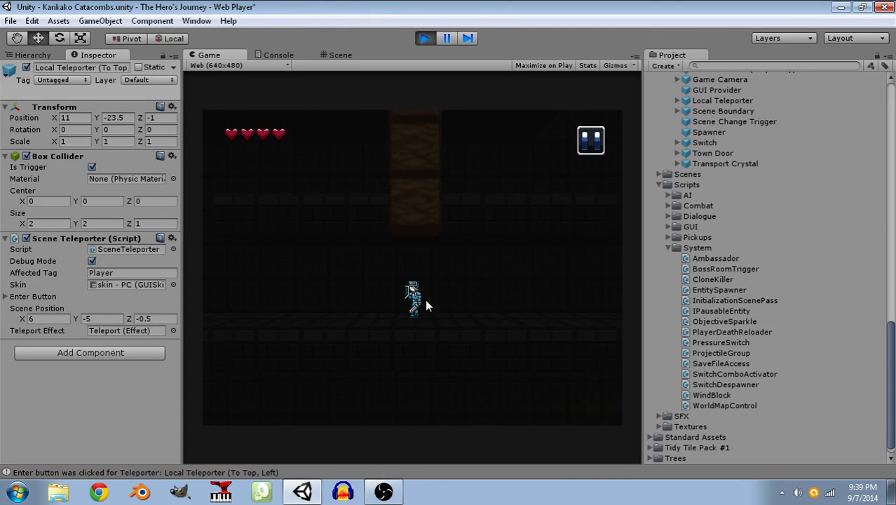
Playtest the catacombs by walking the hero right through the dark rooms, then back left and over the flame gap.
key(d)
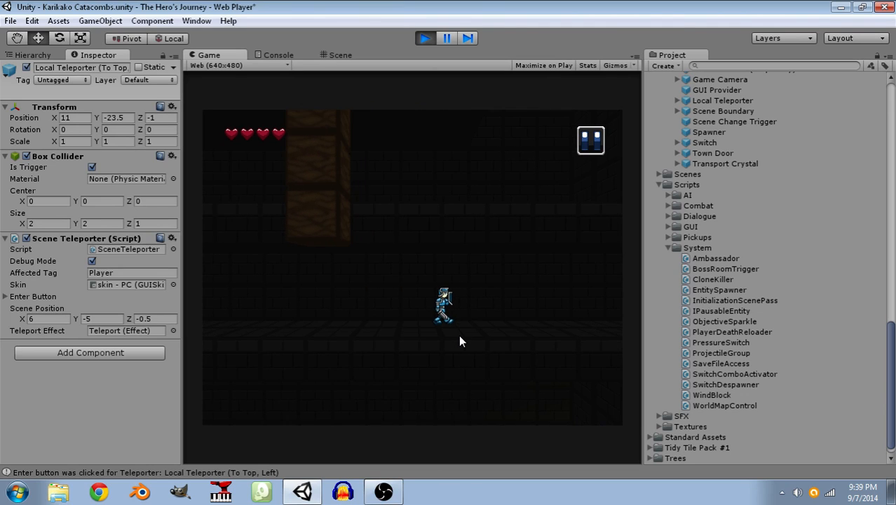
key(d)
key(d)
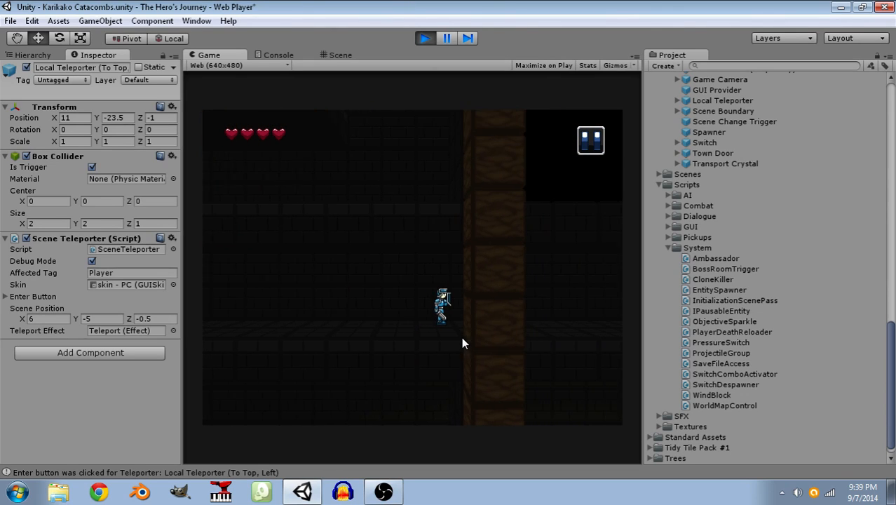
key(d)
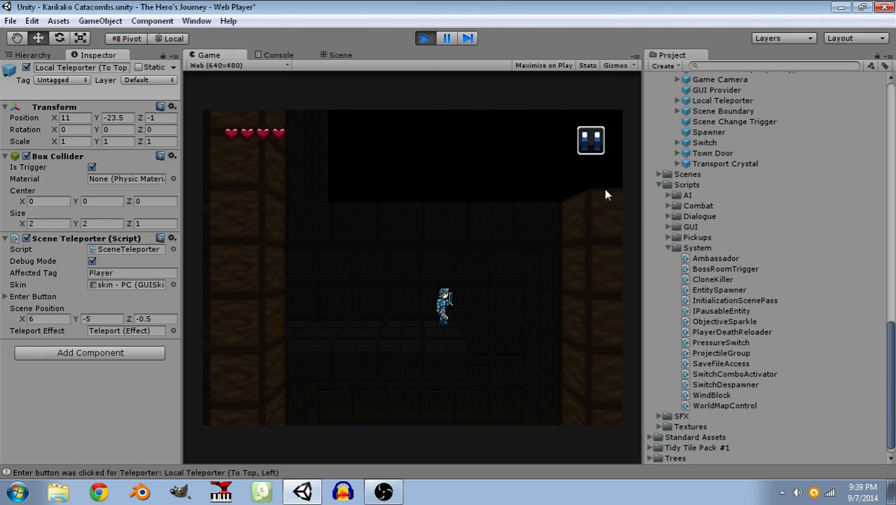
key(a)
key(a)
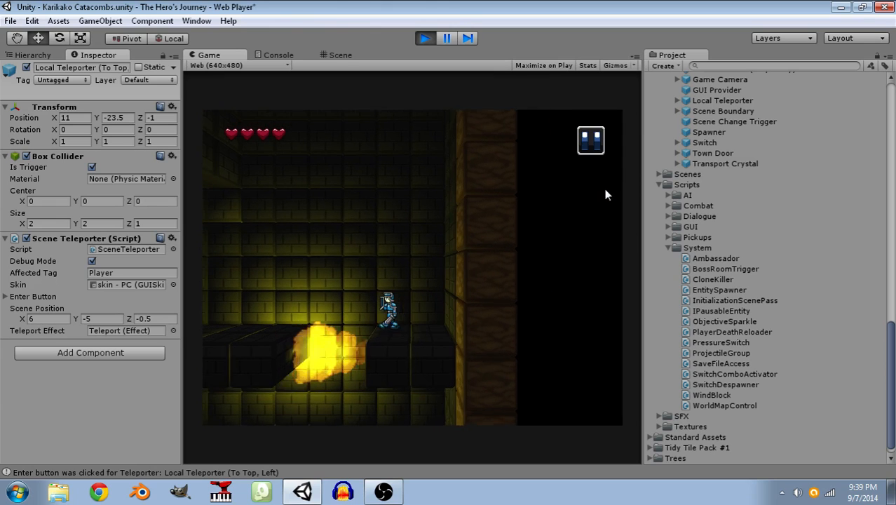
key(space)
key(a)
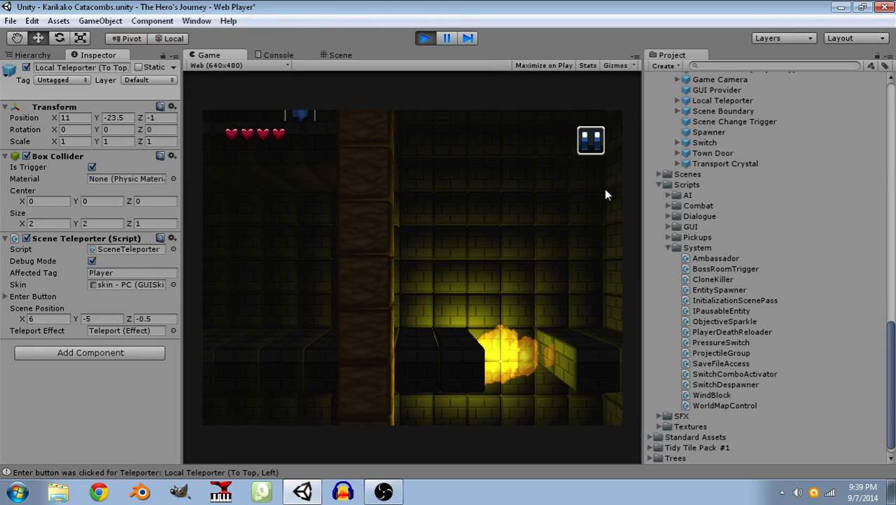
Guide the hero through the rooms past the flames to the blue crystal and use it to teleport to the top.
key(d)
key(d)
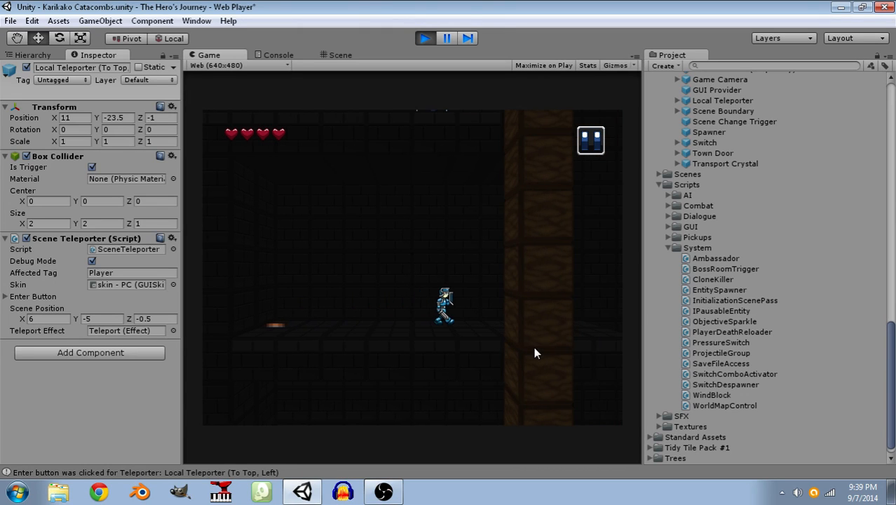
key(a)
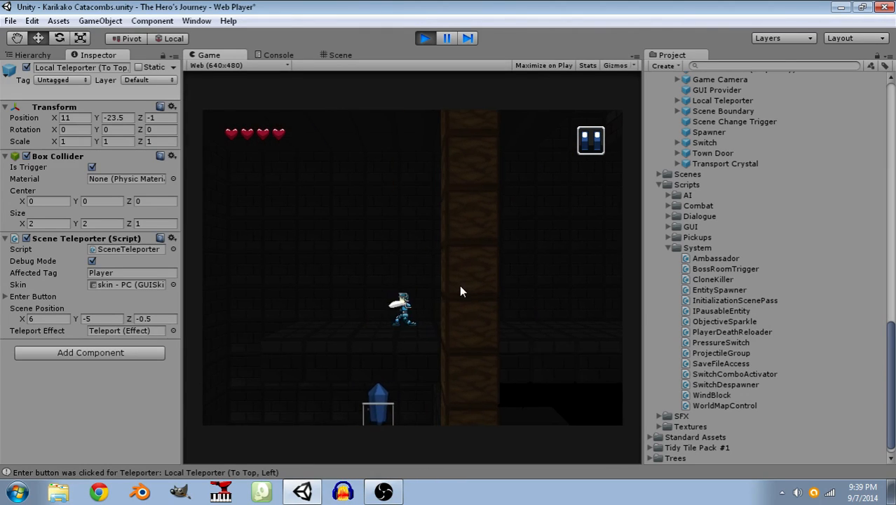
key(a)
key(space)
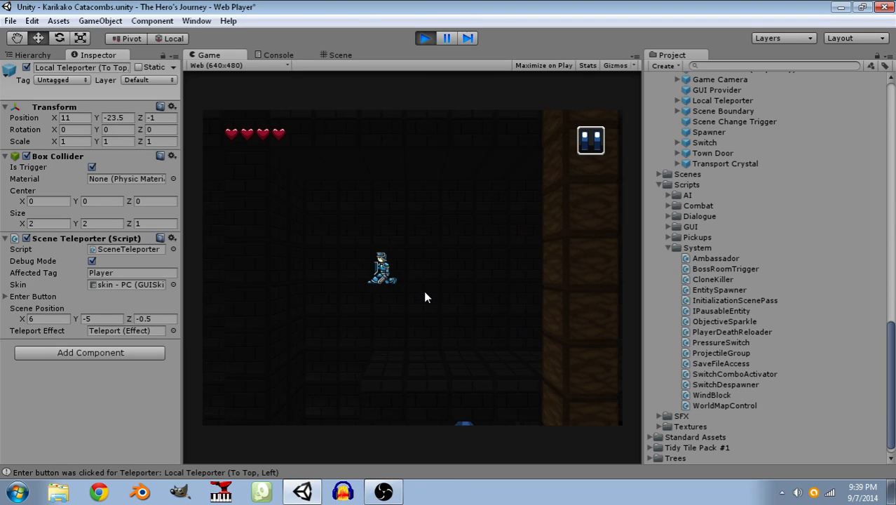
key(d)
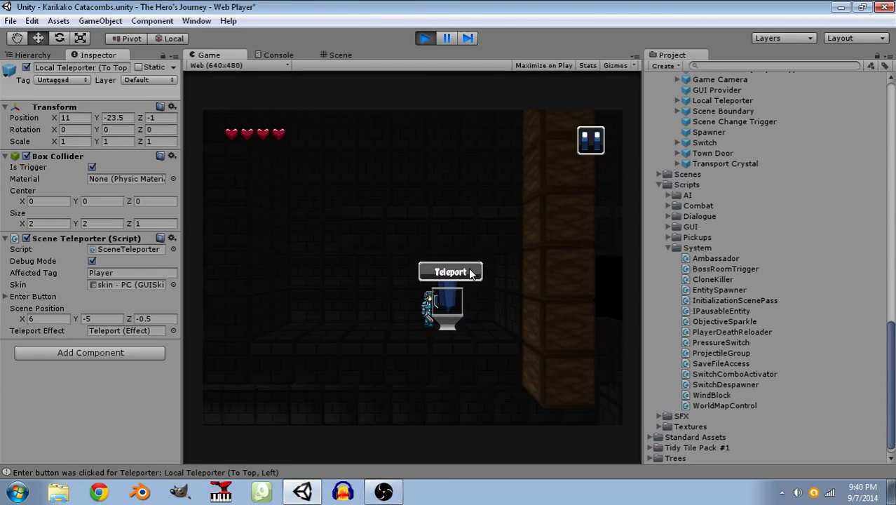
click(468, 269)
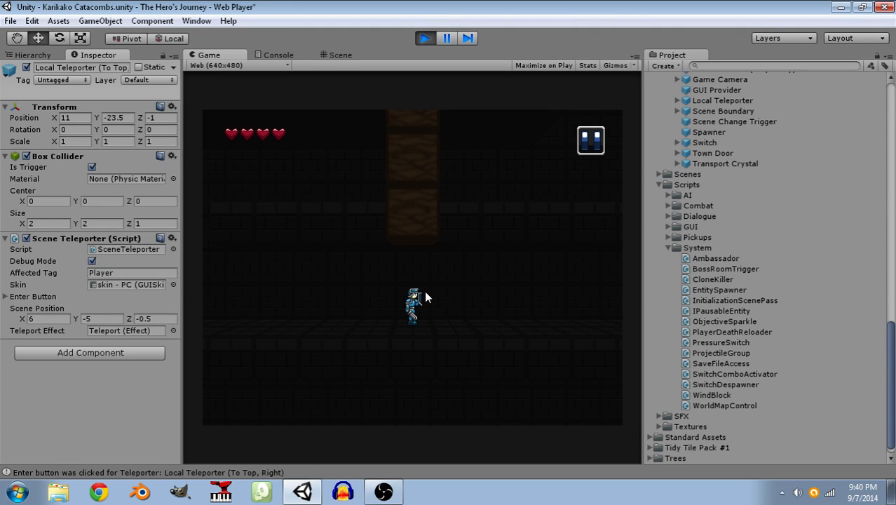
Select the Battle Chamber Teleporter object in the scene hierarchy and stop the running game.
key(a)
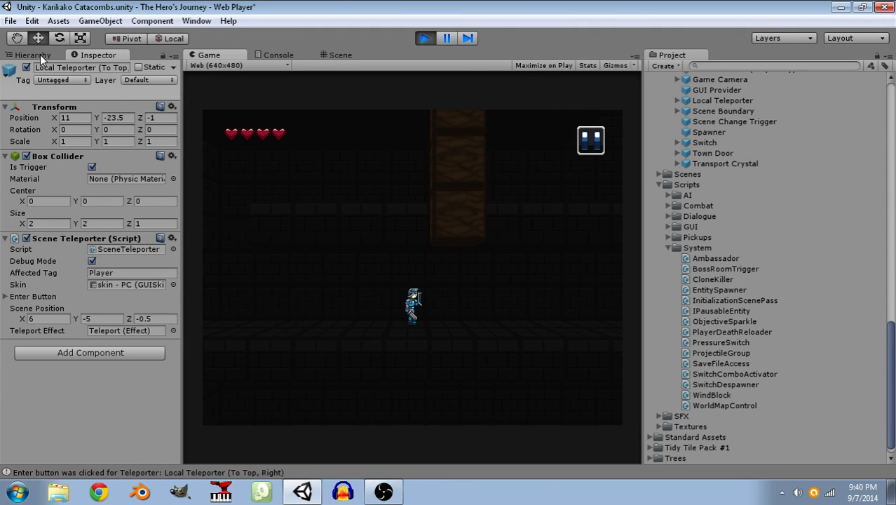
click(40, 55)
click(56, 320)
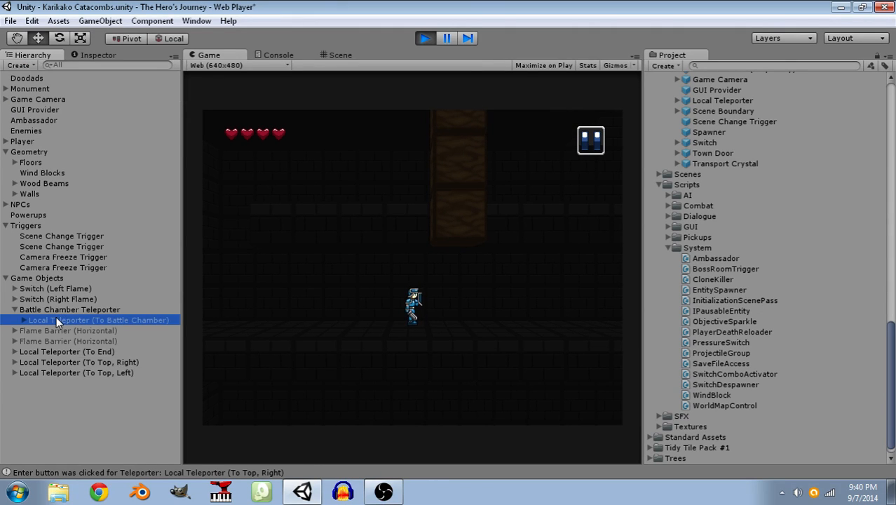
click(58, 309)
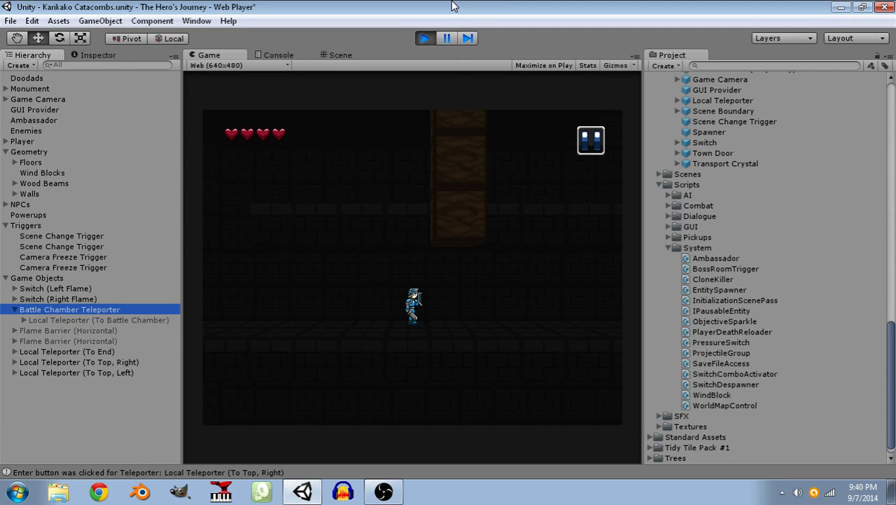
click(424, 38)
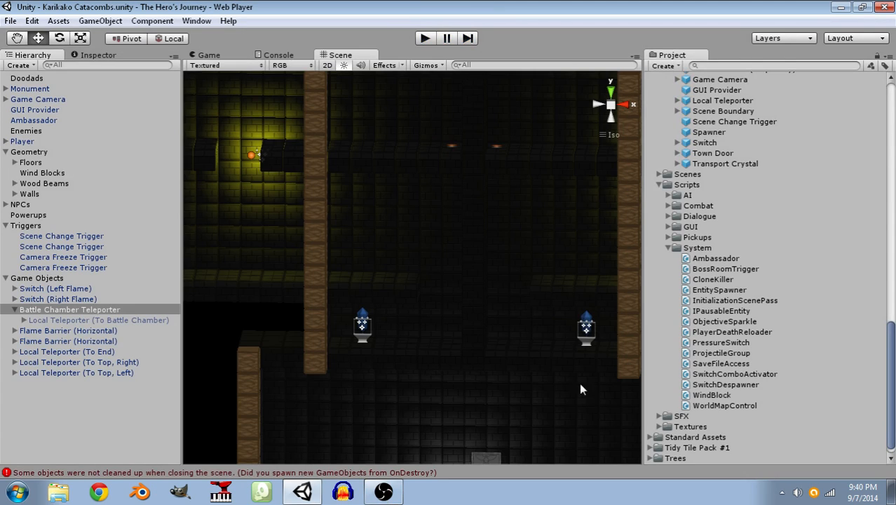
Open the SwitchComboActivator script and start an if(DebugMode) check inside the if(_allPressed) block of EnableObject.
click(723, 374)
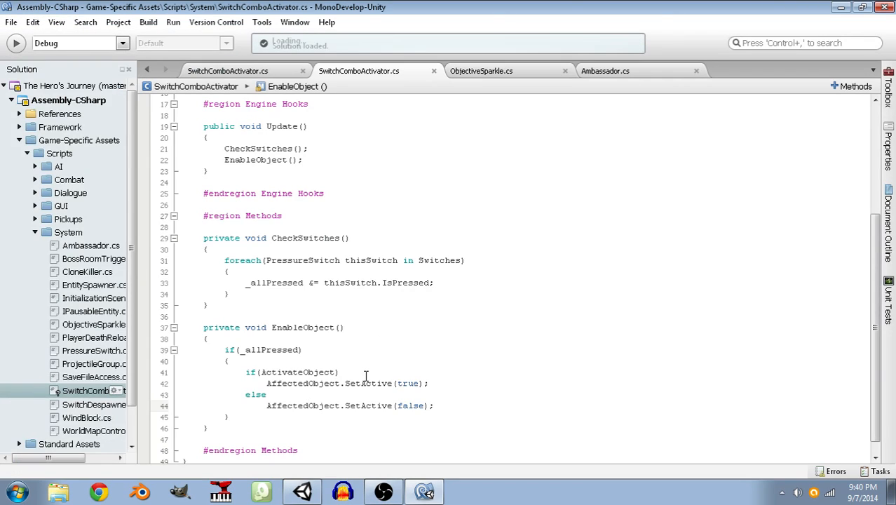
click(366, 373)
click(313, 360)
key(Return)
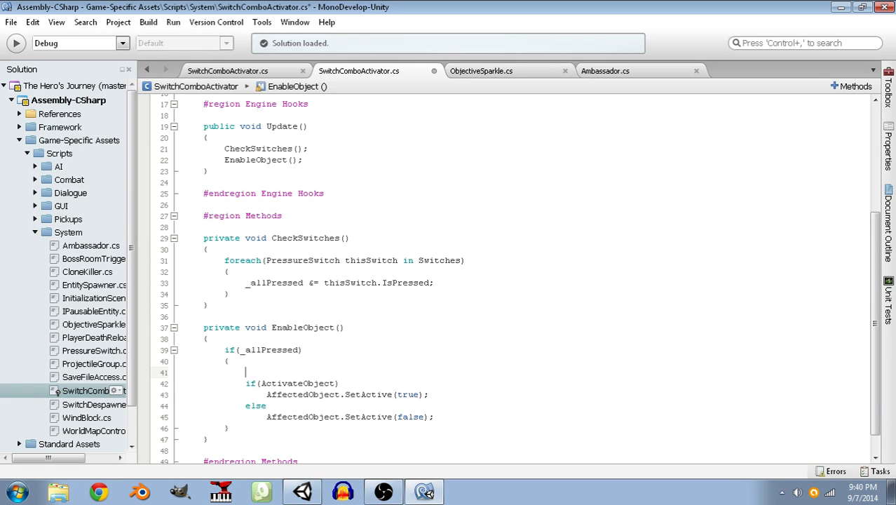
text(D)
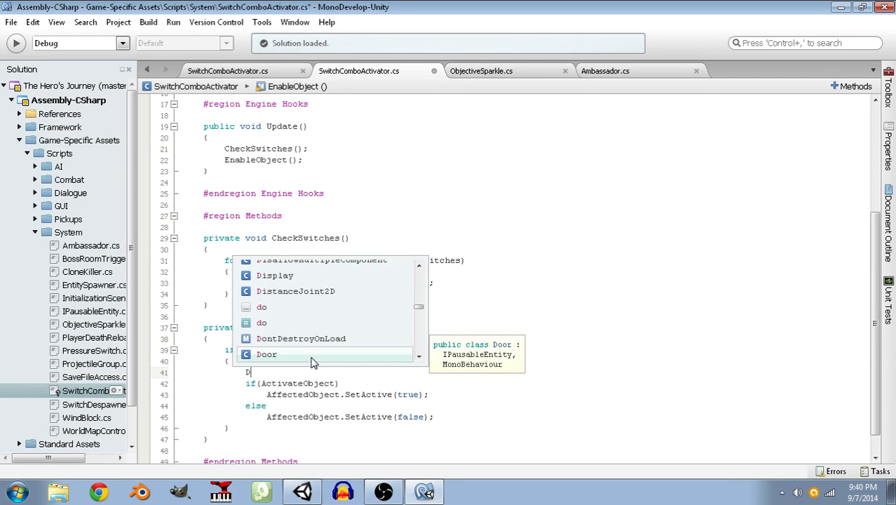
key(BackSpace)
key(BackSpace)
text(if(Debu)
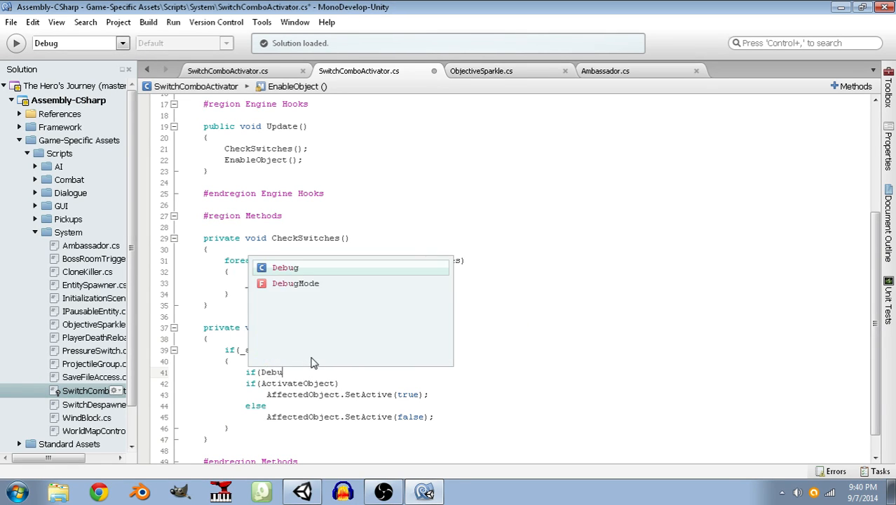
text(gMode))
key(Return)
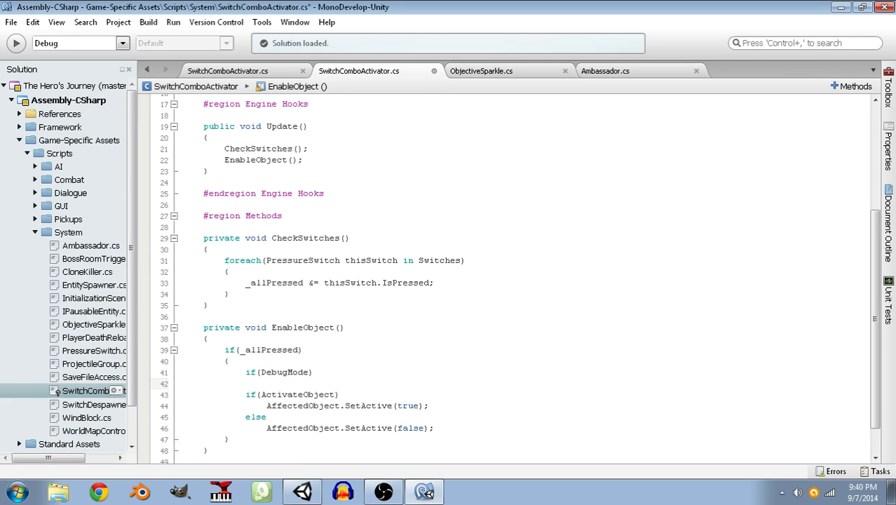
Under the DebugMode check, add Debug.Log("All switches associated to " + gameObject.name + " have been pressed!"); and save the script.
text(Debug.)
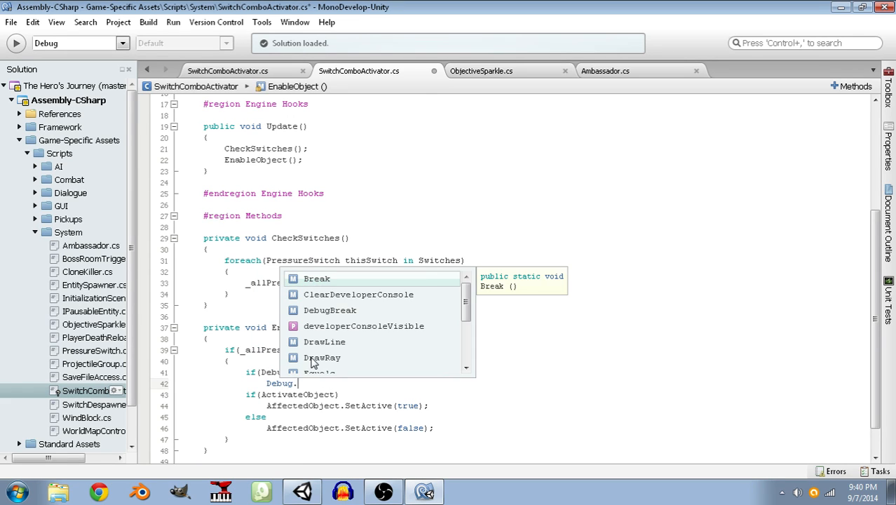
text(Log(")
key(BackSpace)
key(BackSpace)
key(BackSpace)
text(()
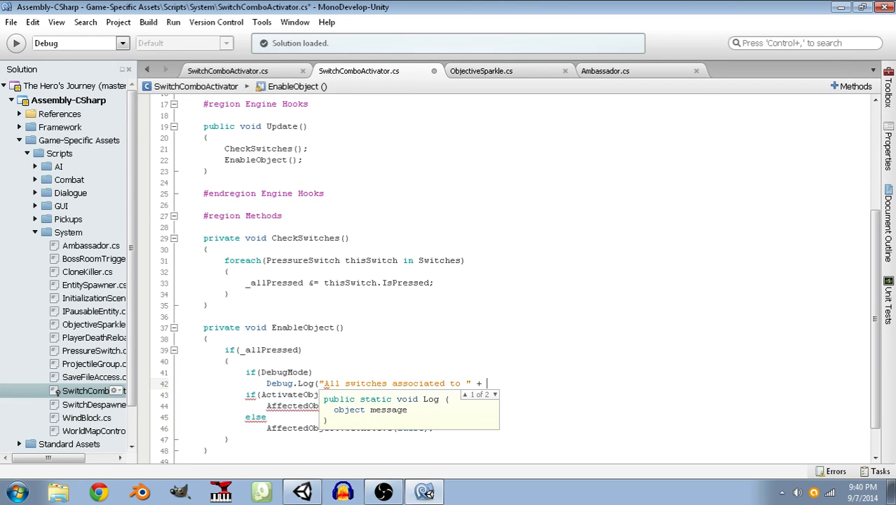
text(gameObject.name)
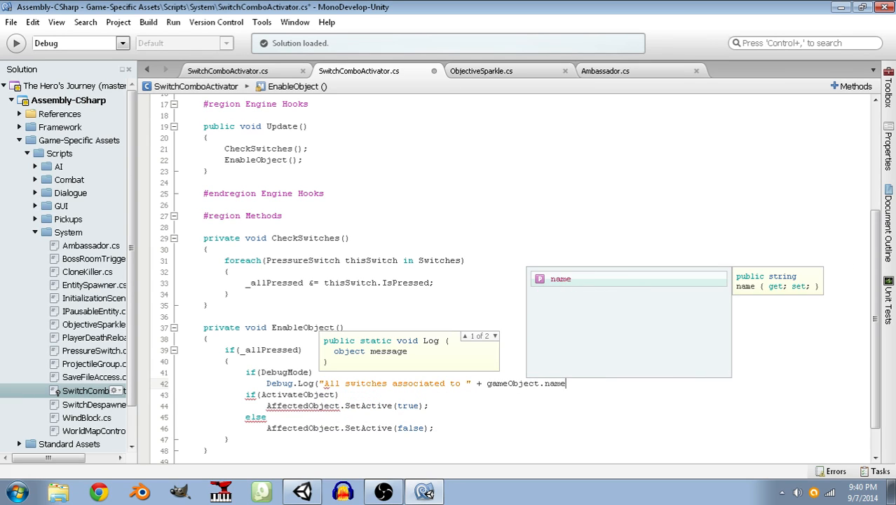
text( + )
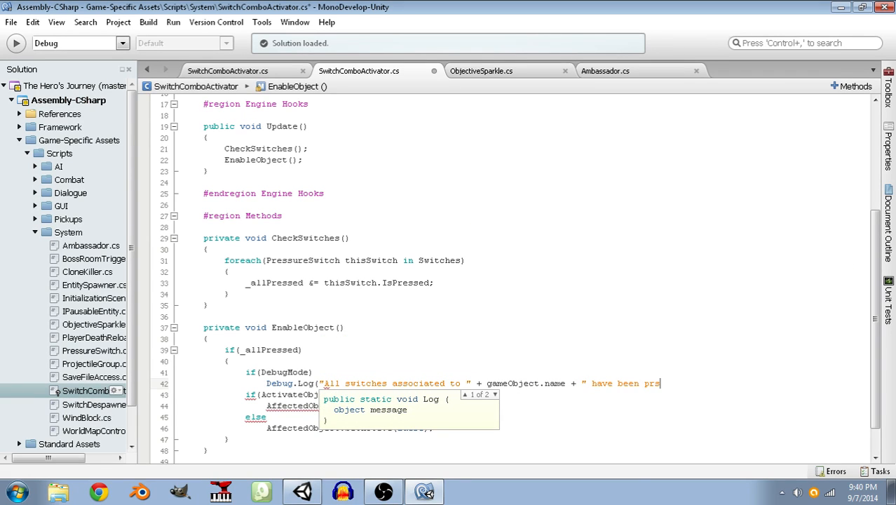
text(" have been pressed!");)
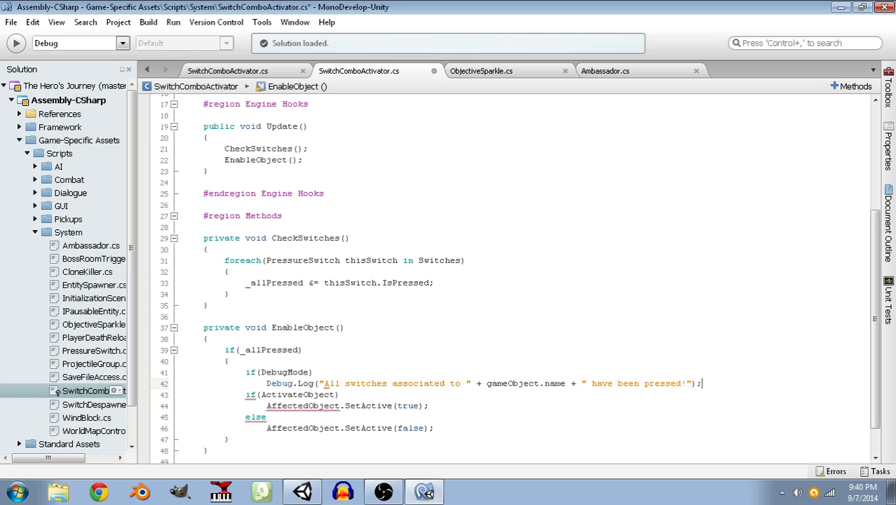
key(Return)
key(ctrl+s)
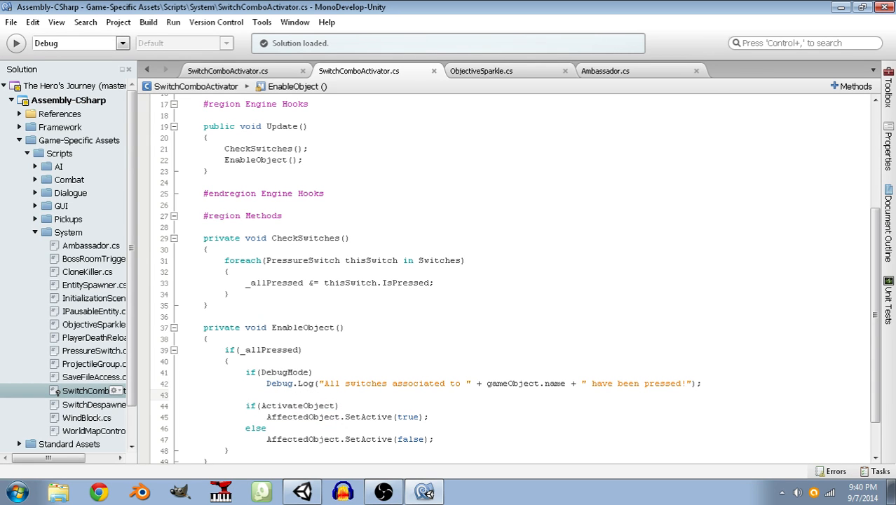
scroll(274, 419, up, 5)
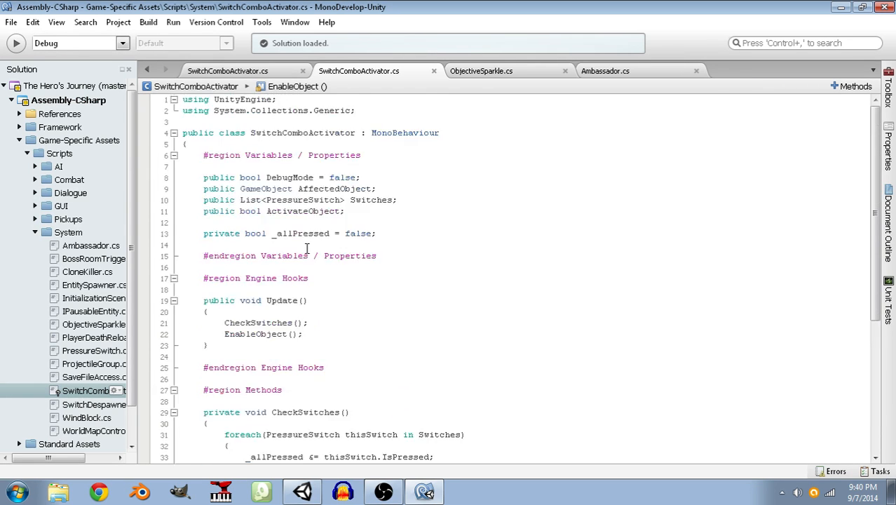
scroll(273, 419, down, 7)
Switch back to Unity and enable Debug Mode on the Battle Chamber Teleporter's Switch Combo Activator component.
click(301, 490)
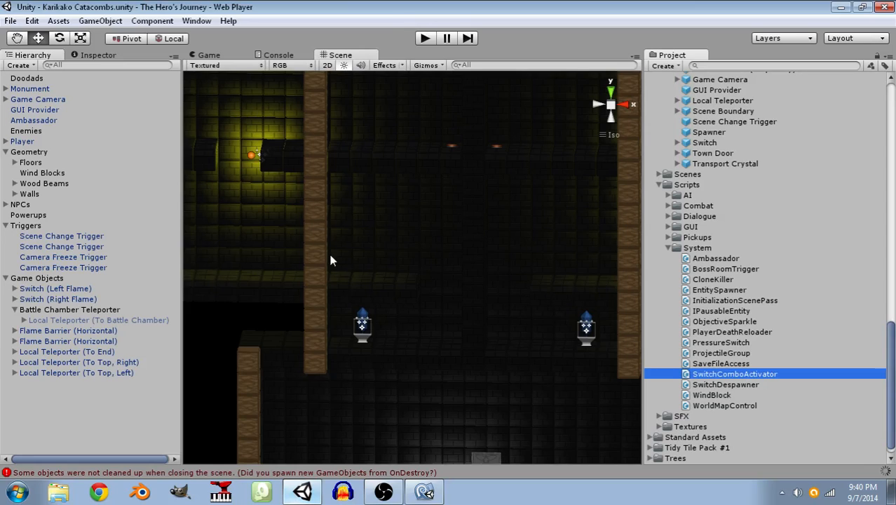
scroll(332, 251, down, 5)
middle_drag(384, 234, 353, 374)
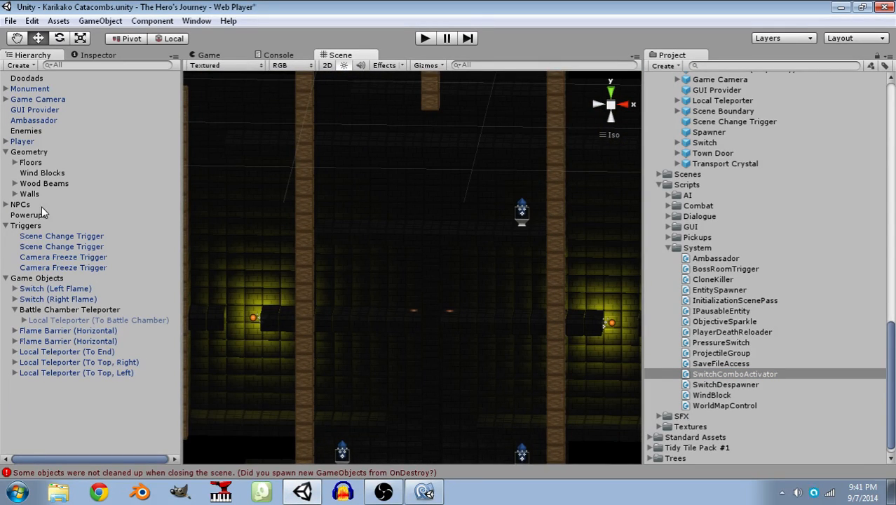
click(54, 309)
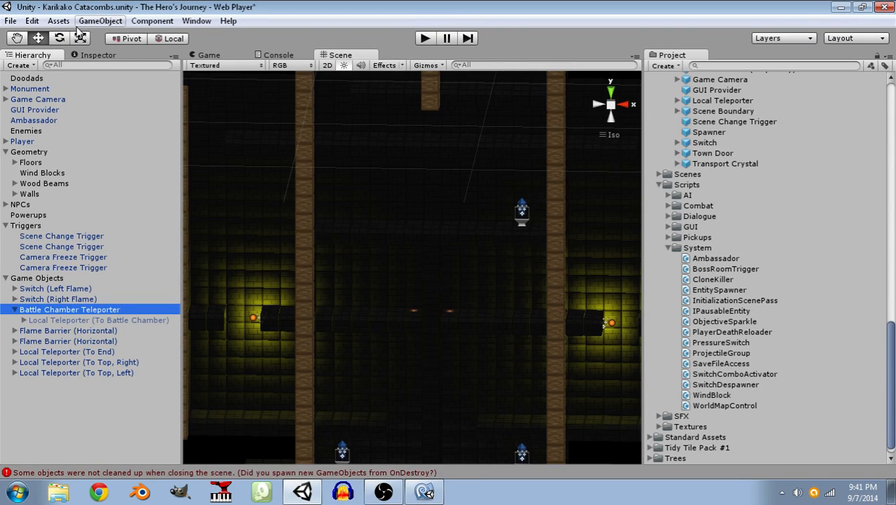
click(89, 55)
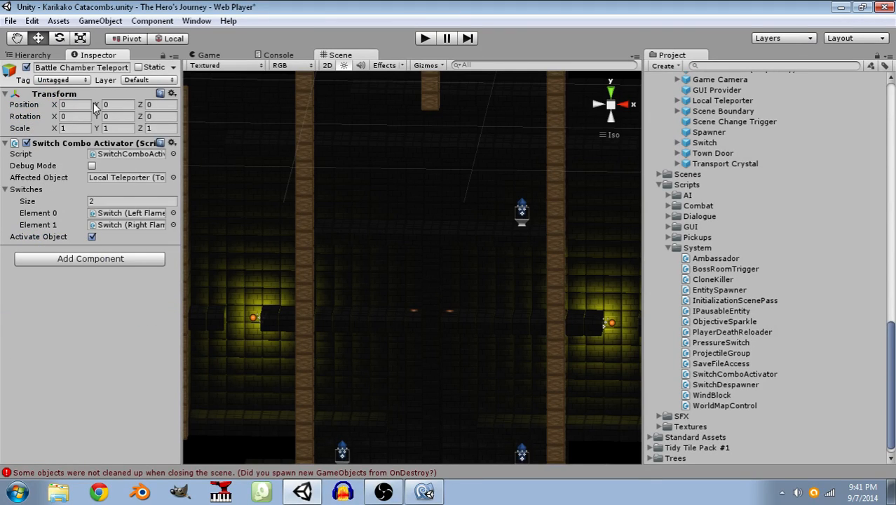
click(91, 167)
Run the game and guide the character through the dark corridors down into the left flame chamber.
click(424, 39)
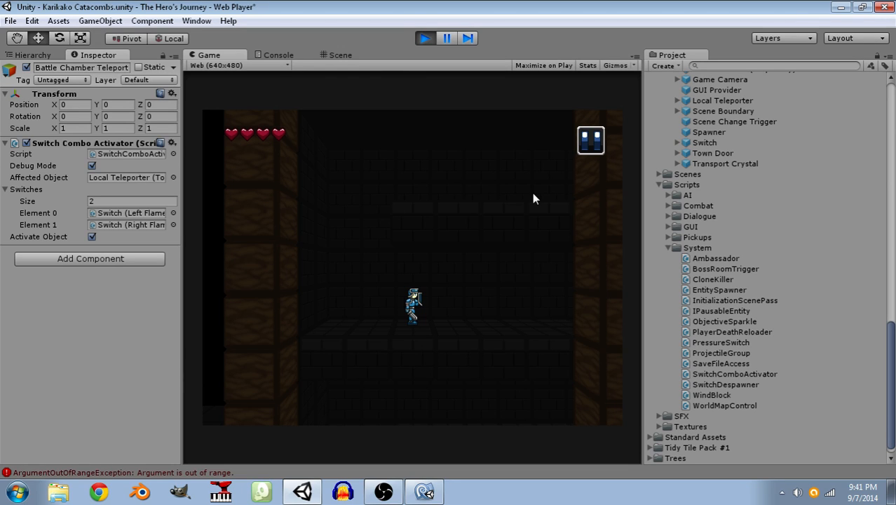
key(d)
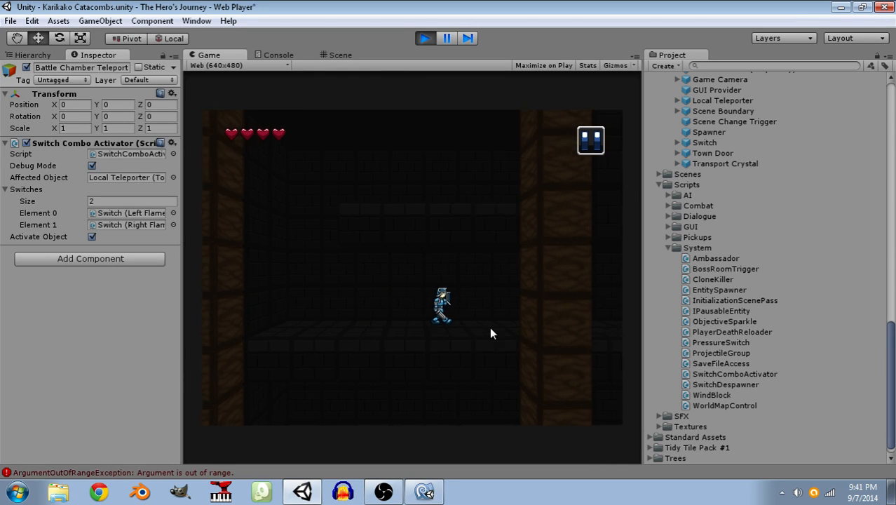
key(d)
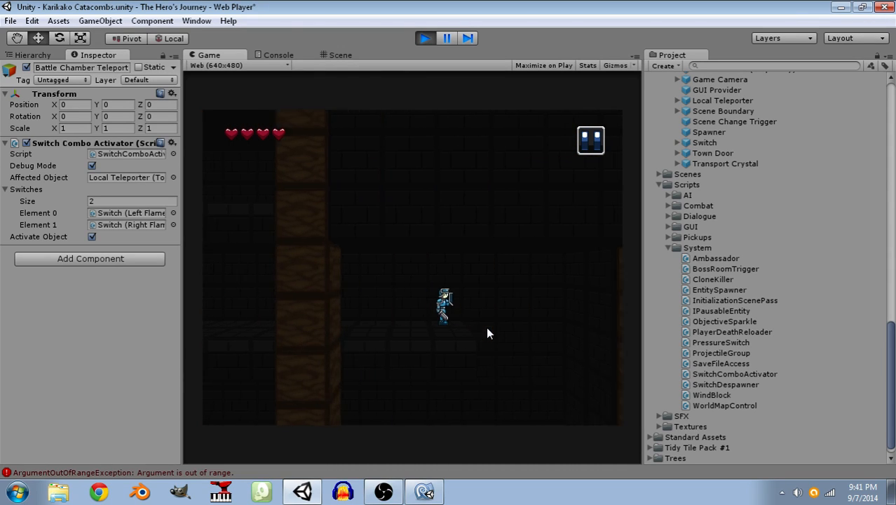
key(a)
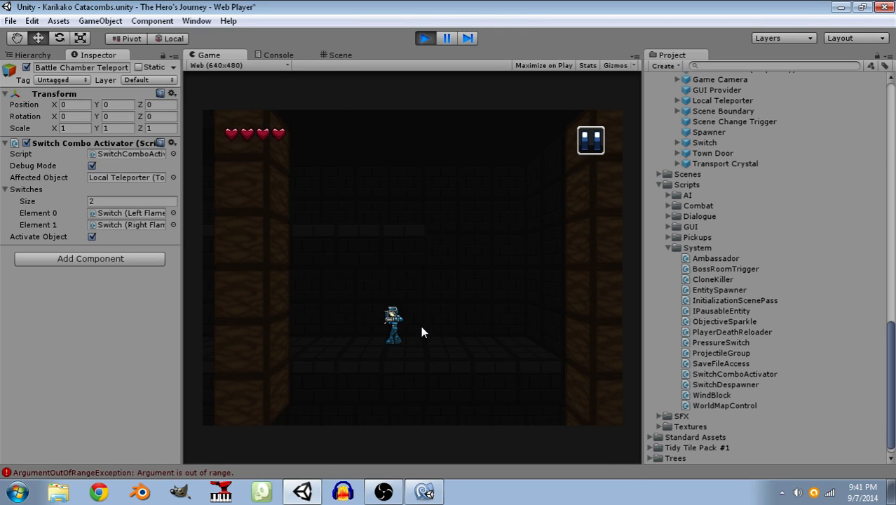
key(a)
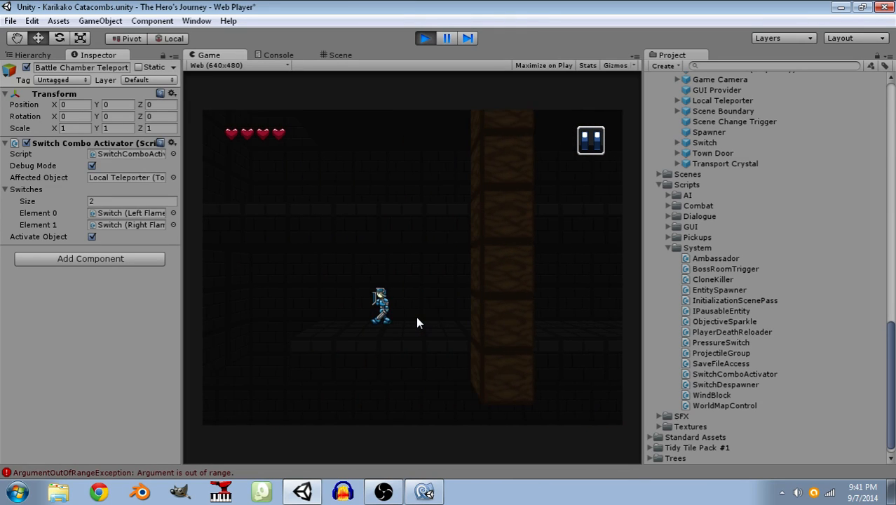
key(a)
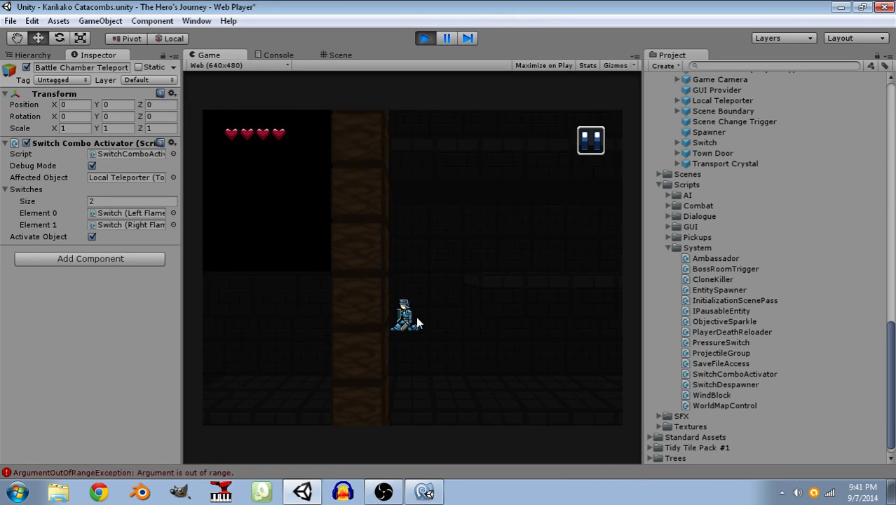
key(d)
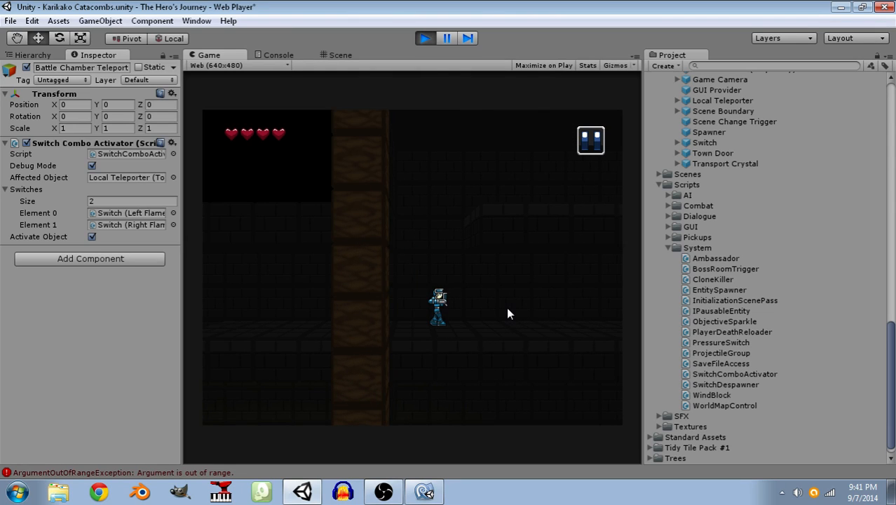
key(a)
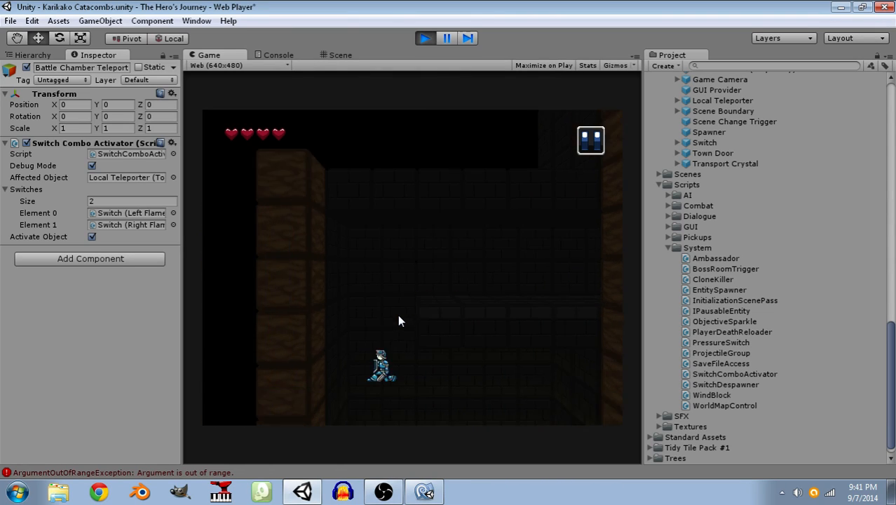
key(d)
key(space)
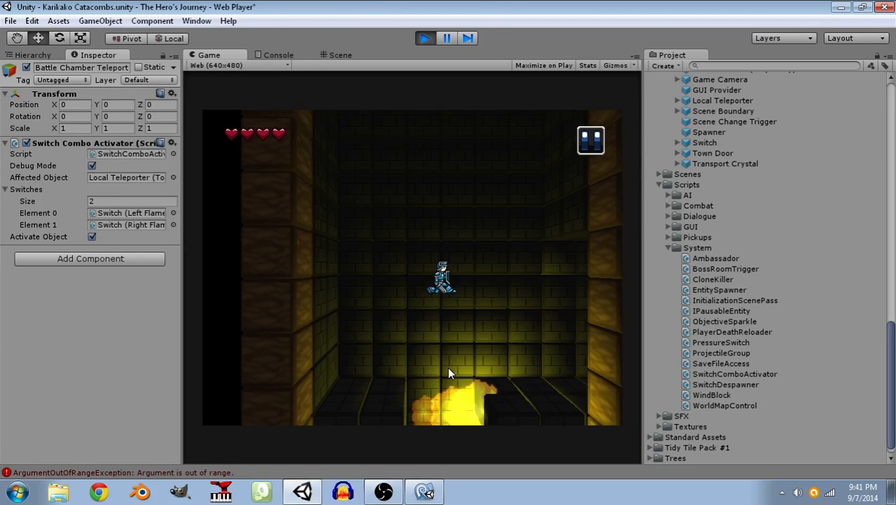
Cross the left flame chamber past the pillar and step on the left flame's floor switch.
key(d)
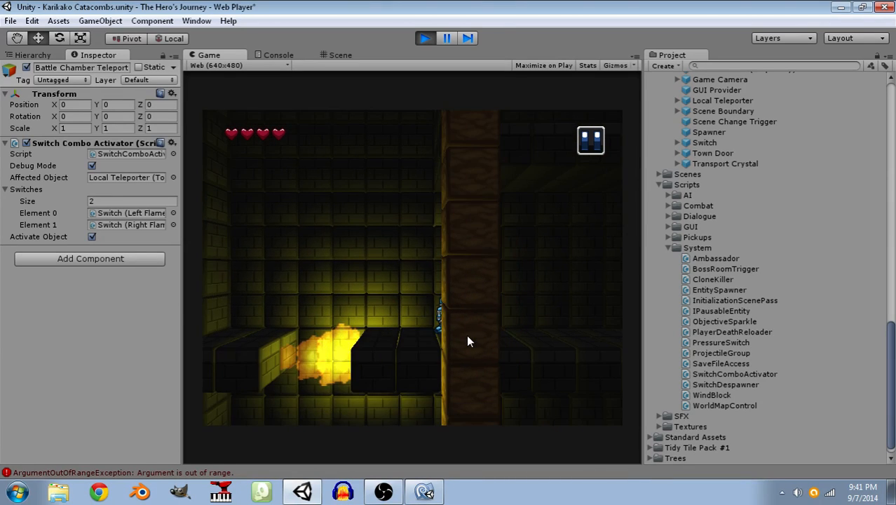
key(space)
key(a)
key(a)
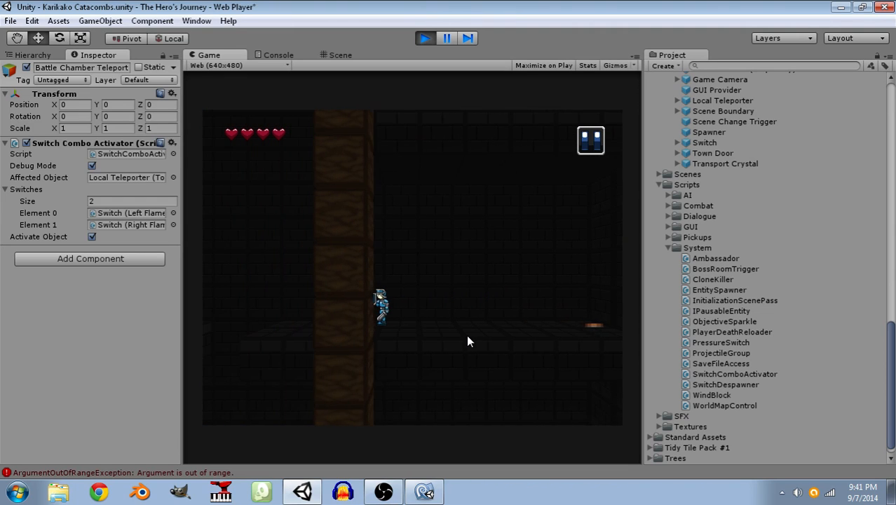
Drop through the gap in the left chamber, reach the lower crystal and use Local Teleporter (To Top, Left).
key(a)
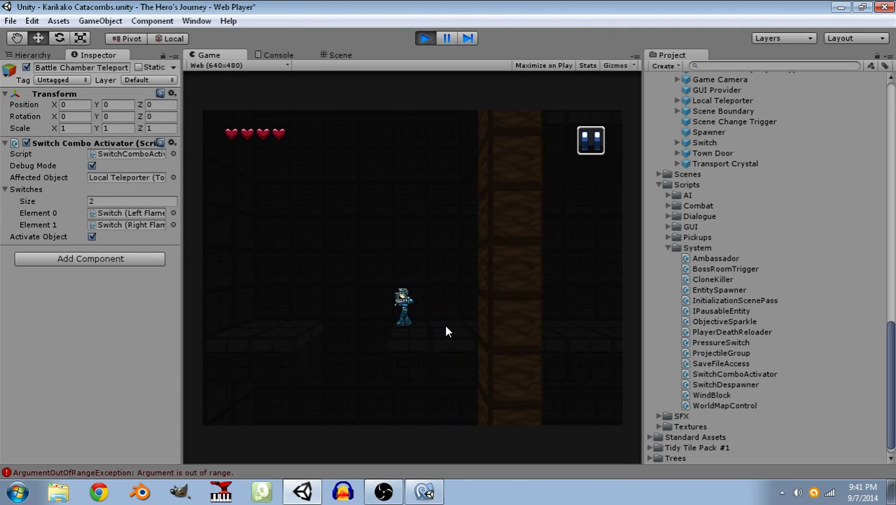
key(d)
key(a)
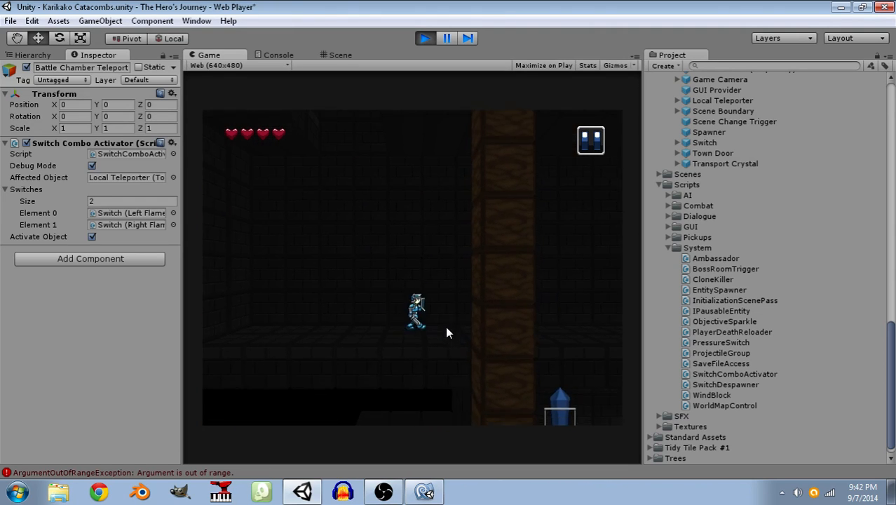
key(d)
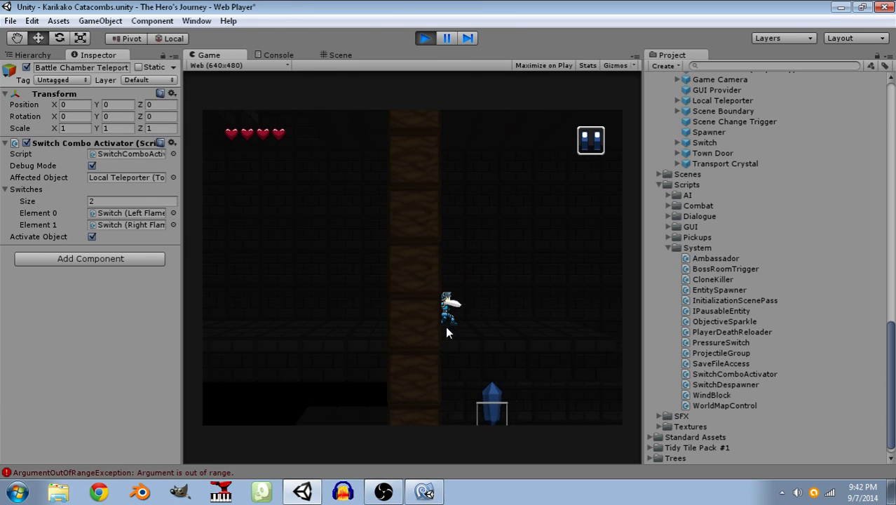
key(a)
key(w)
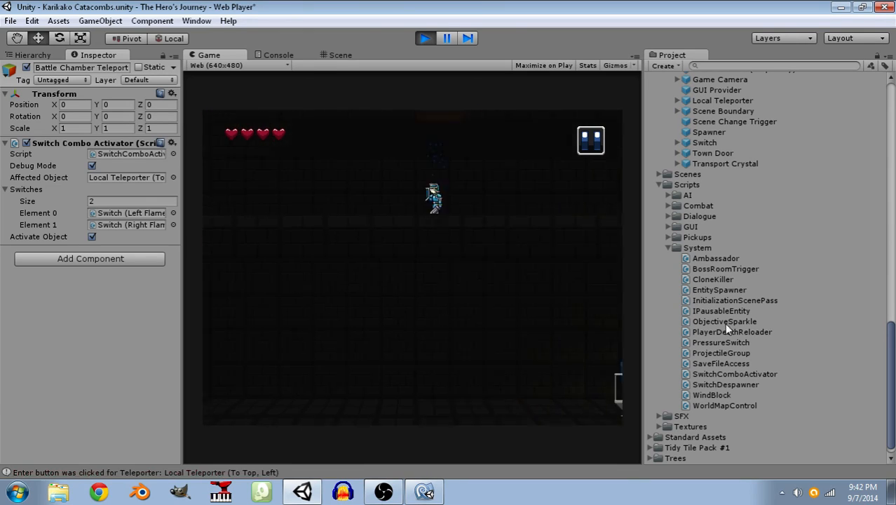
Walk the character right along the upper corridor and drop into the right flame chamber.
key(d)
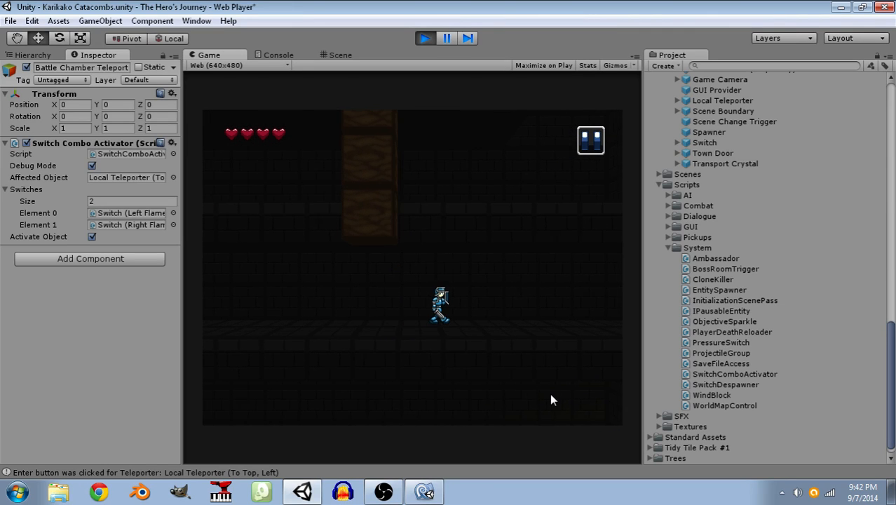
key(d)
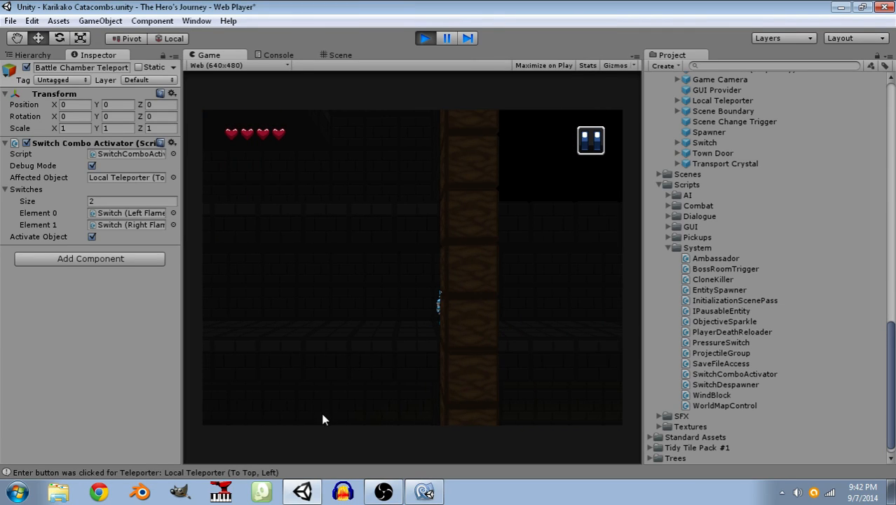
key(d)
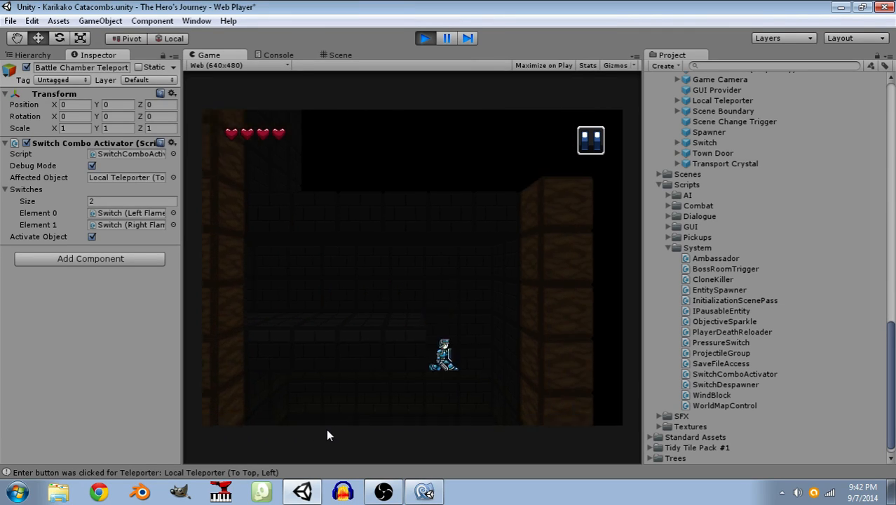
key(d)
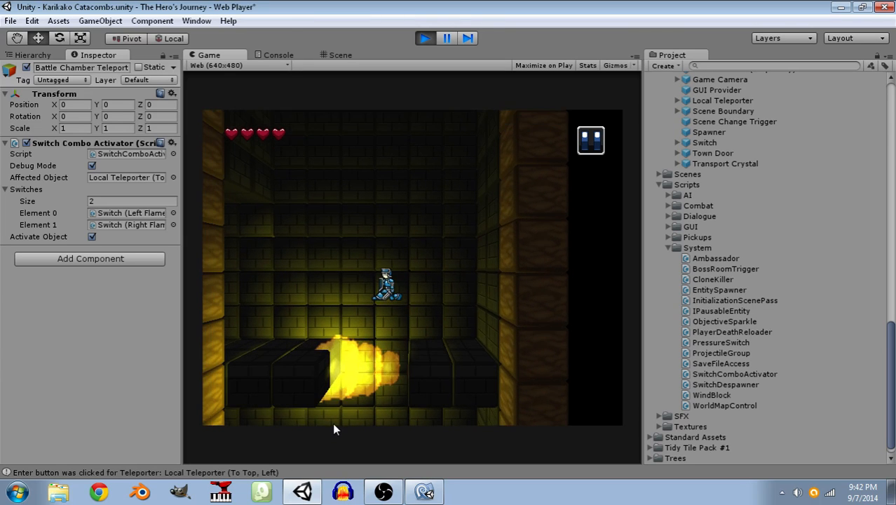
Cross left past the flame to step on the right flame's floor switch and head back into the right chamber.
key(a)
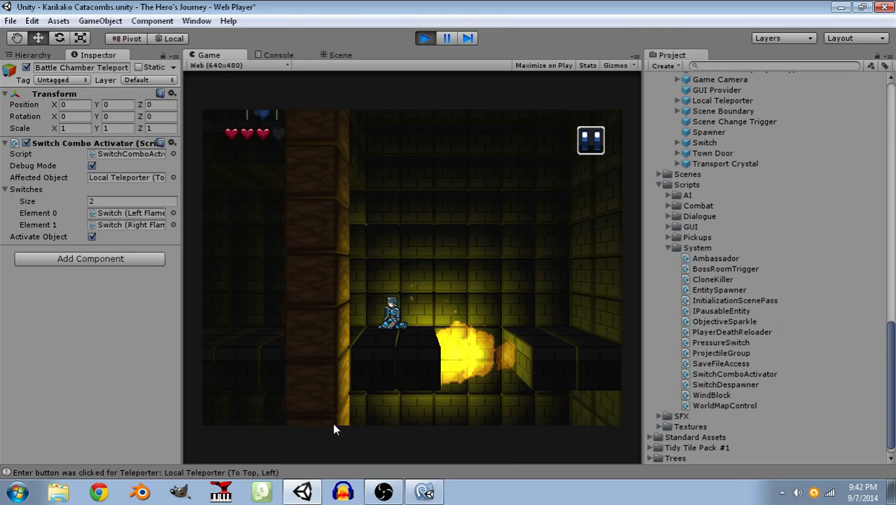
key(a)
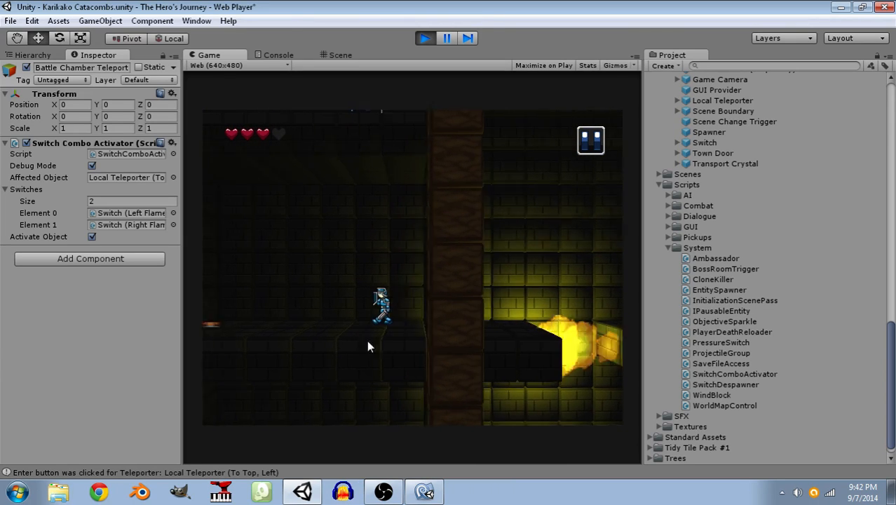
key(d)
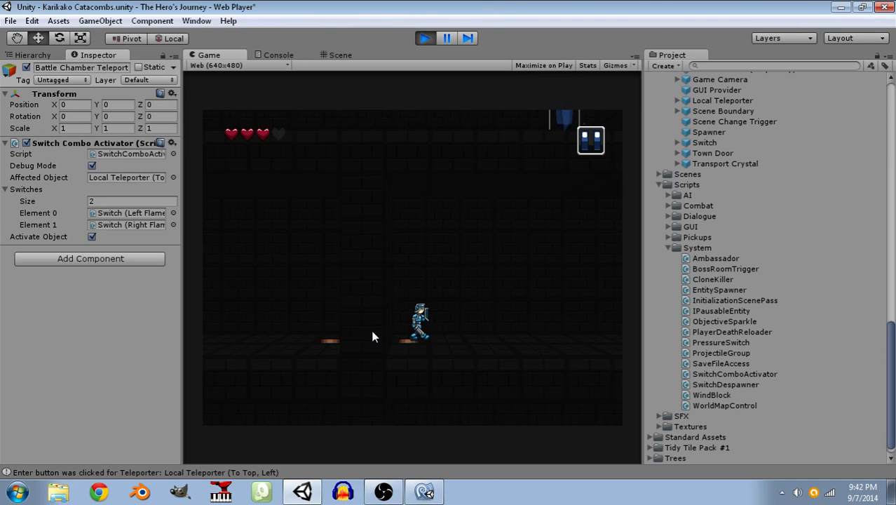
key(d)
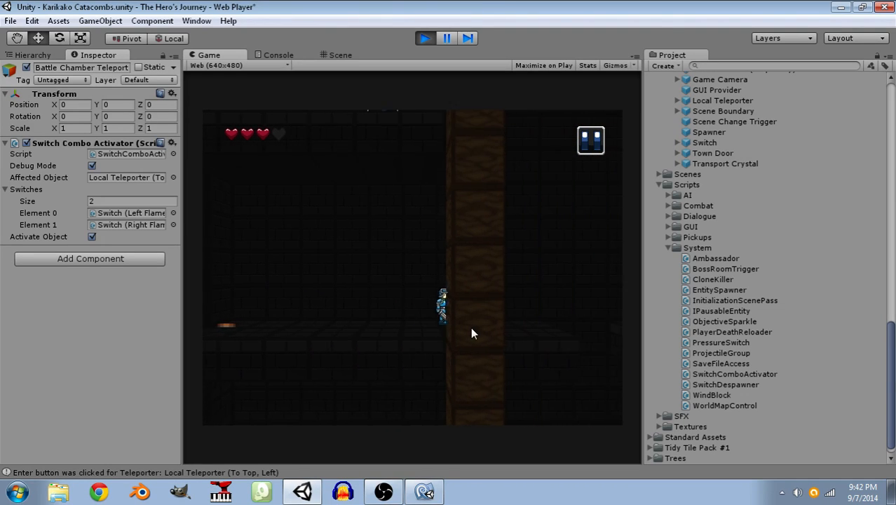
Drop below the right chamber, walk to the lower crystal and teleport with Local Teleporter (To Top, Right).
key(a)
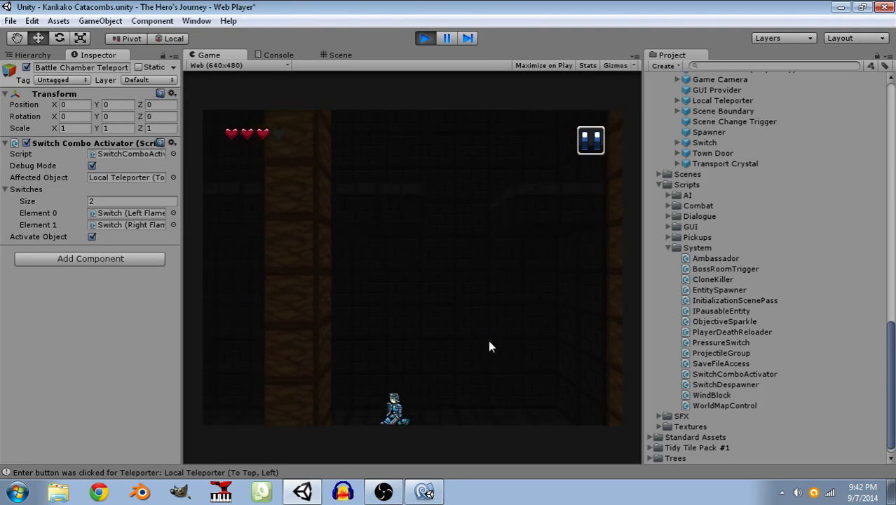
key(a)
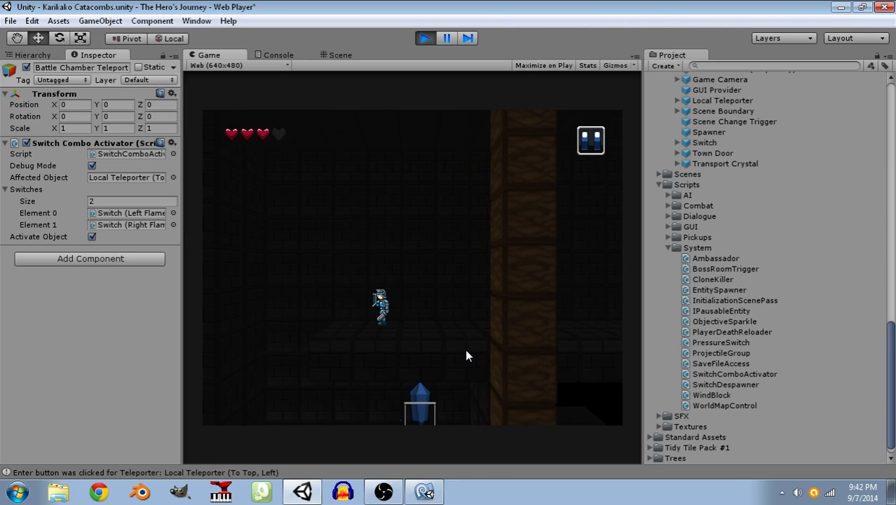
key(d)
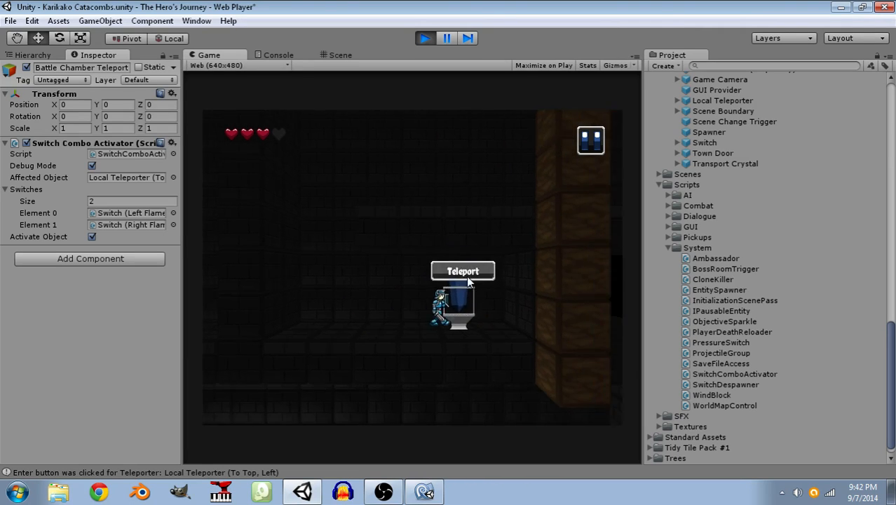
click(467, 274)
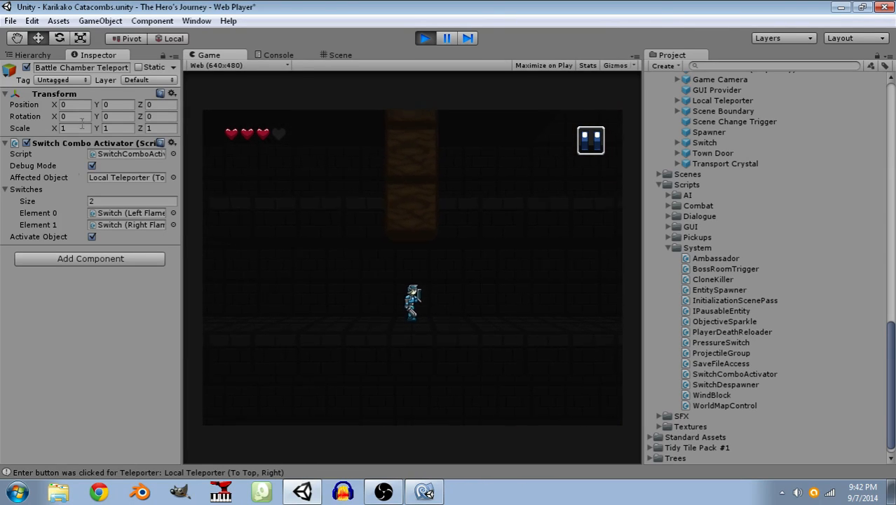
Check the logged messages for the switch combo output and open the source line of the ArgumentOutOfRangeException.
click(110, 473)
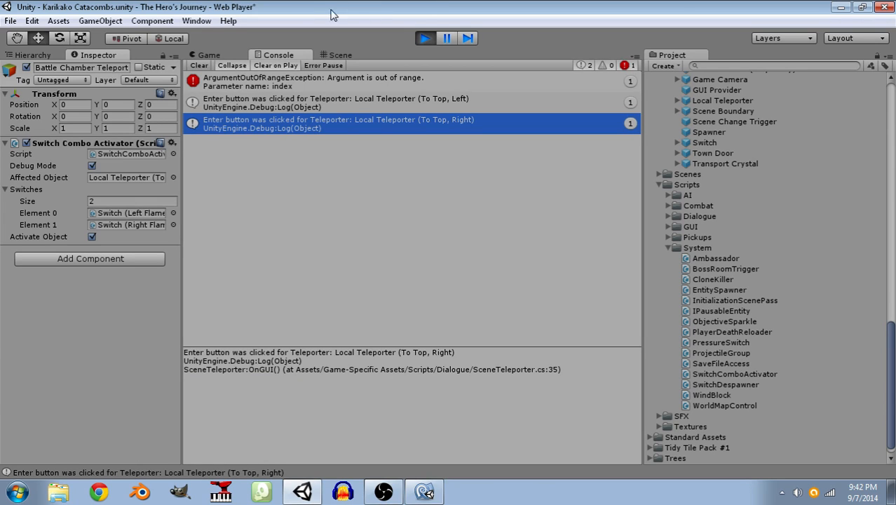
click(304, 80)
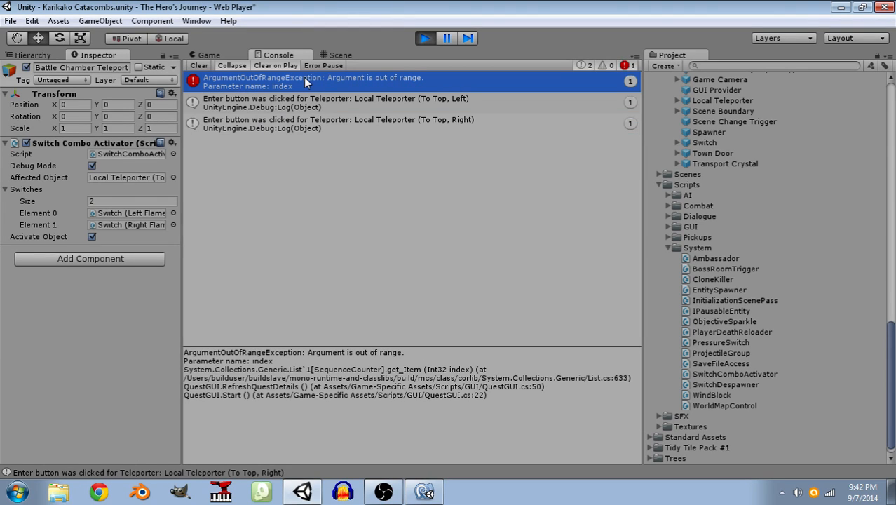
double_click(304, 77)
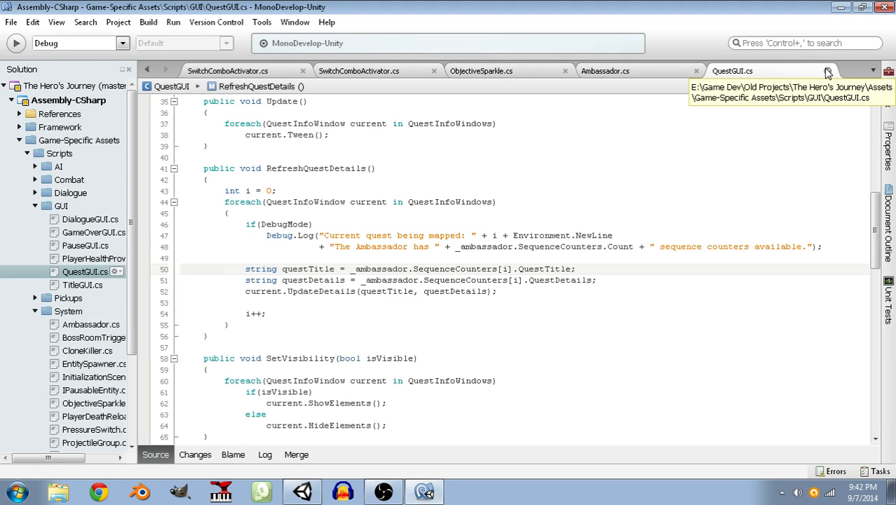
Close QuestGUI.cs and MonoDevelop, and return to the running game in Unity.
click(827, 73)
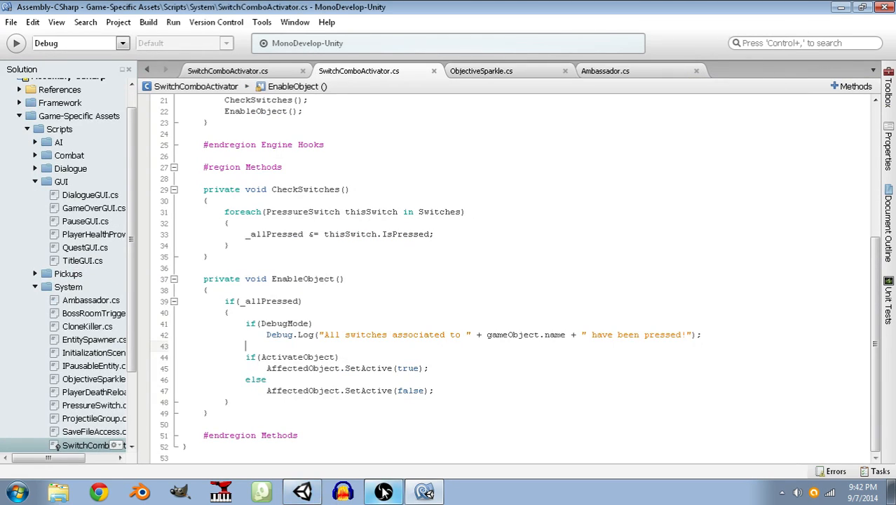
click(384, 492)
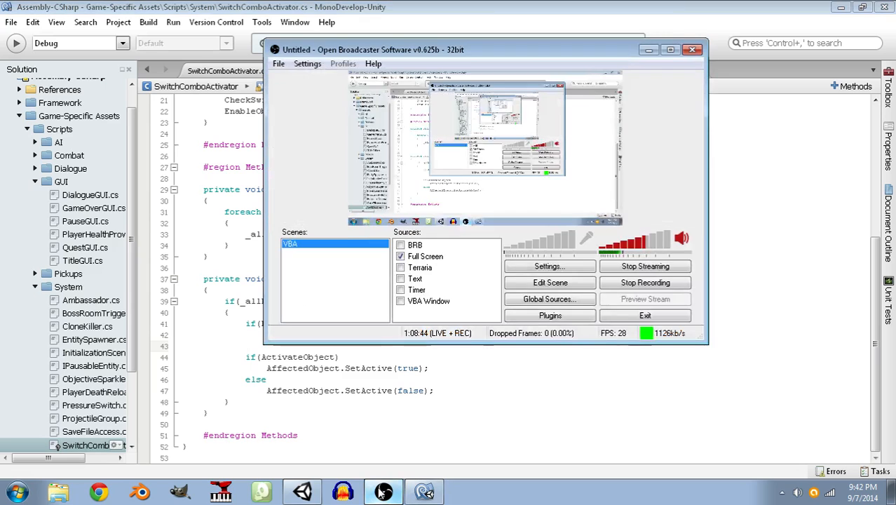
click(649, 52)
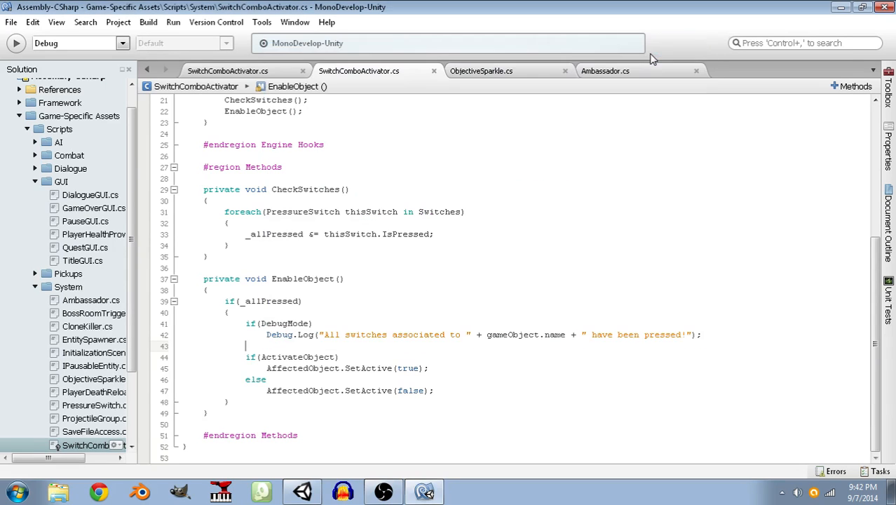
click(885, 7)
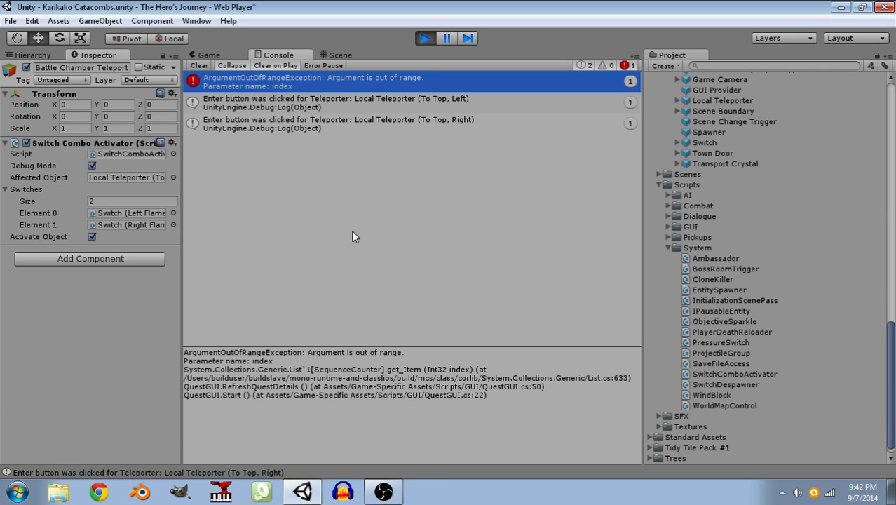
click(214, 53)
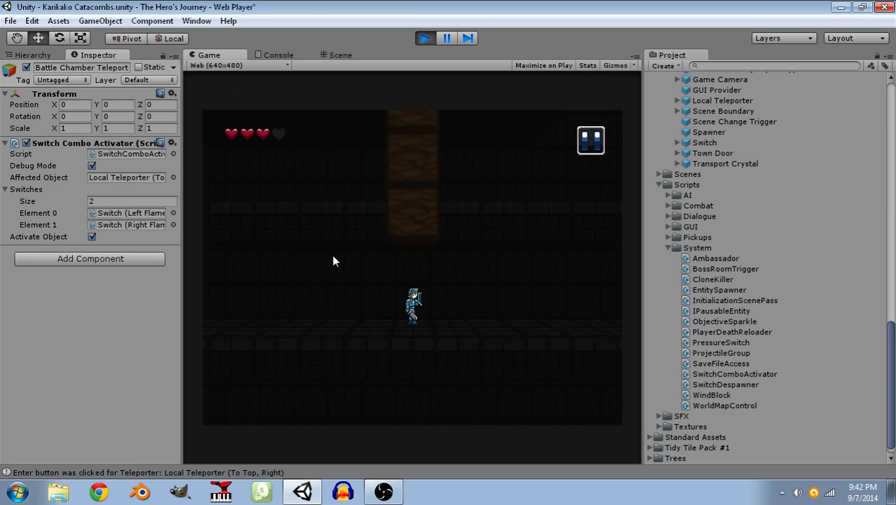
Walk around the spot in the top area where the battle chamber teleporter should appear, and stop the play test.
key(d)
key(a)
key(d)
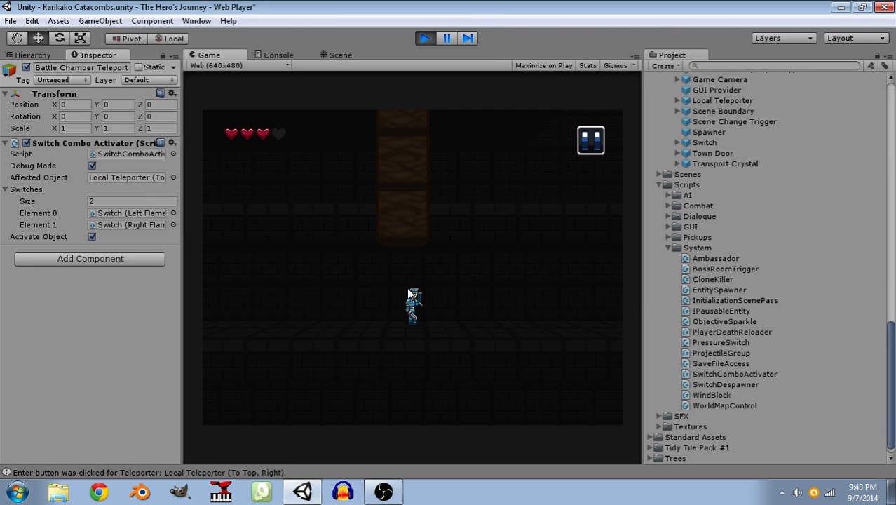
key(d)
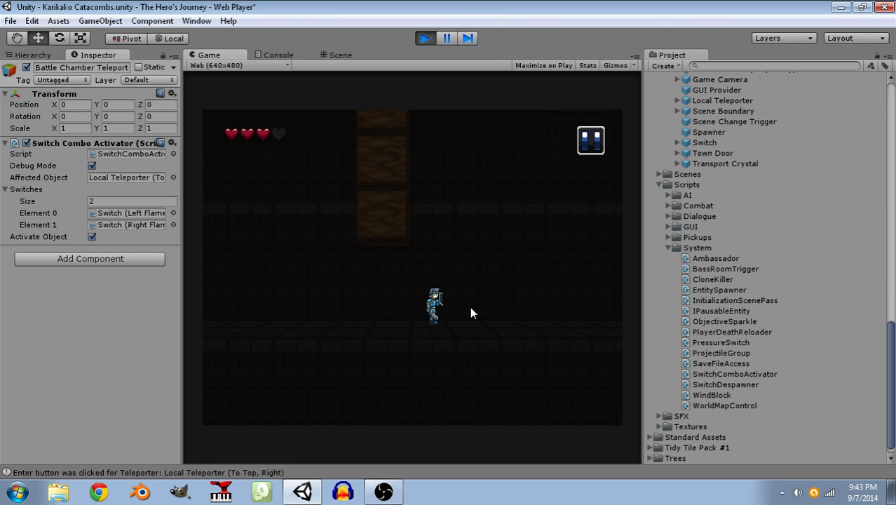
click(464, 307)
key(a)
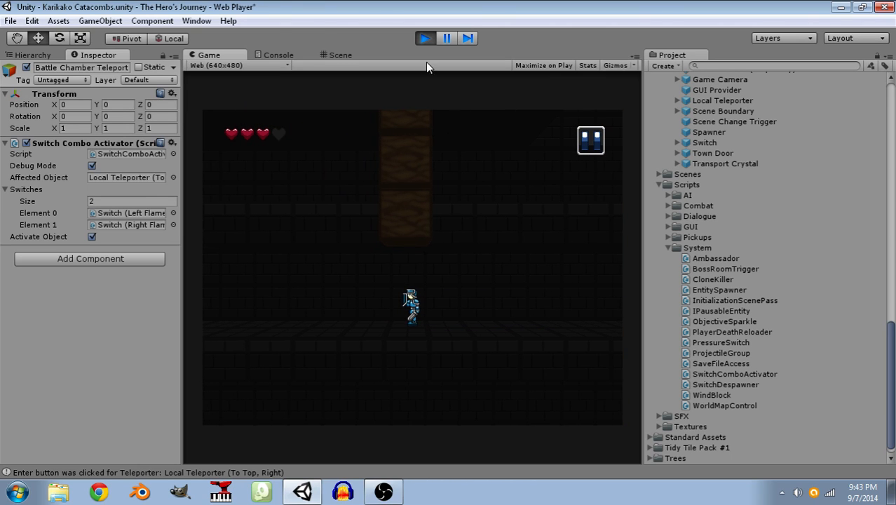
click(424, 39)
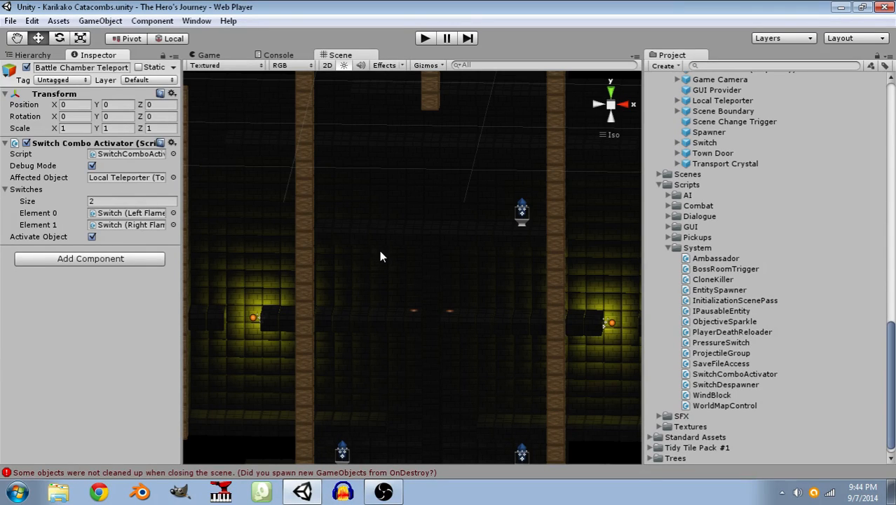
Select the Battle Chamber Teleporter under Game Objects and check where it sits in the scene.
right_drag(379, 251, 416, 231)
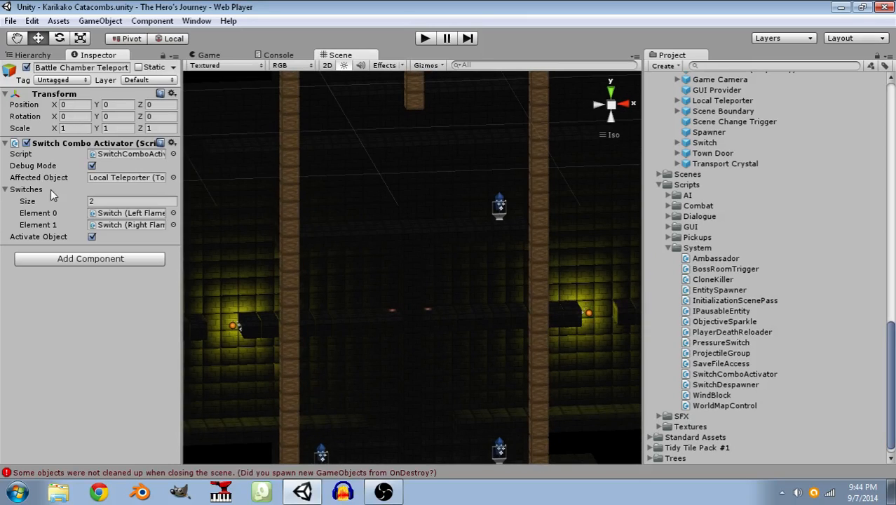
click(36, 56)
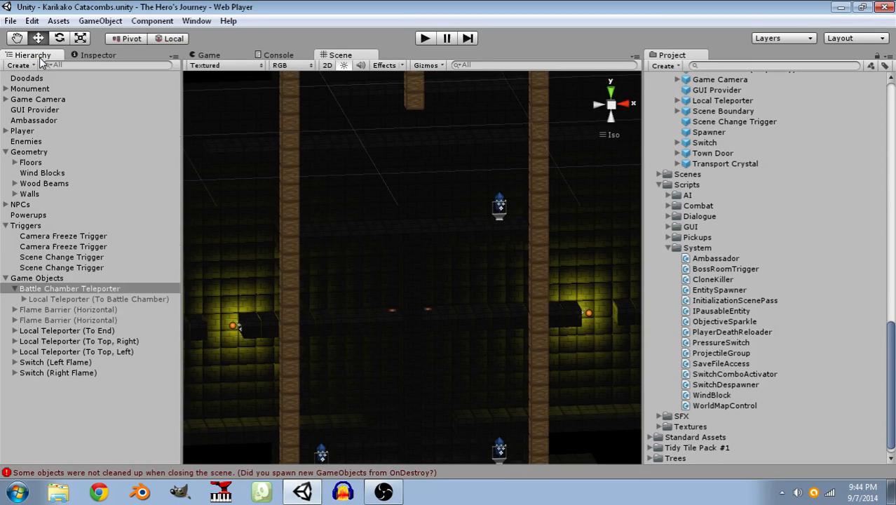
click(33, 299)
click(40, 282)
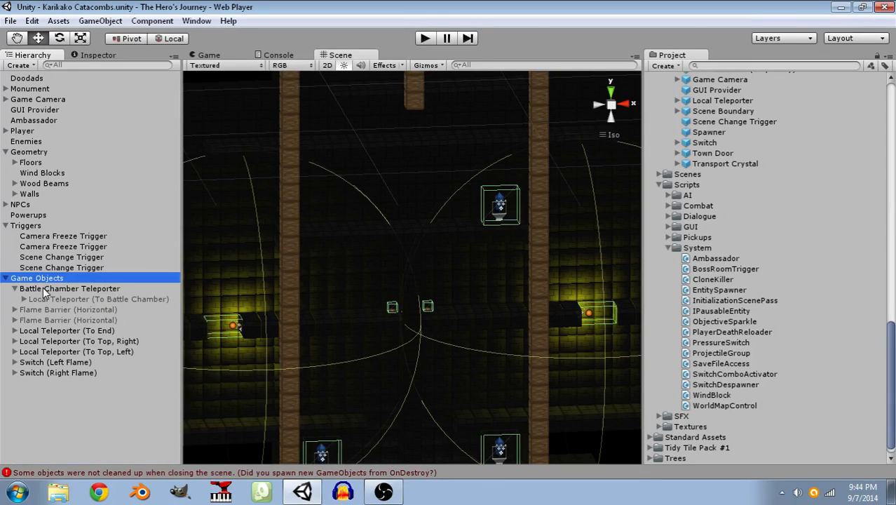
click(44, 289)
scroll(334, 208, down, 3)
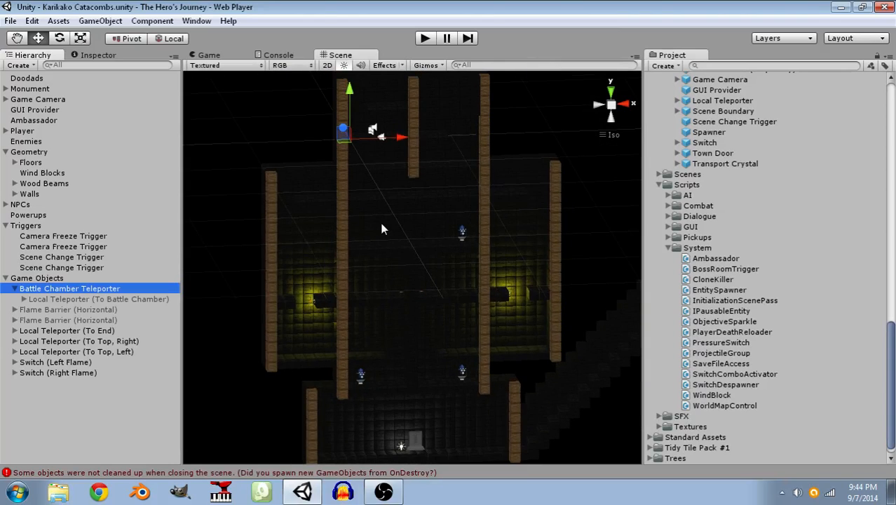
Reset the child Local Teleporter (To Battle Chamber) to position 0, 0, 0 and switch off its Debug Mode.
click(90, 299)
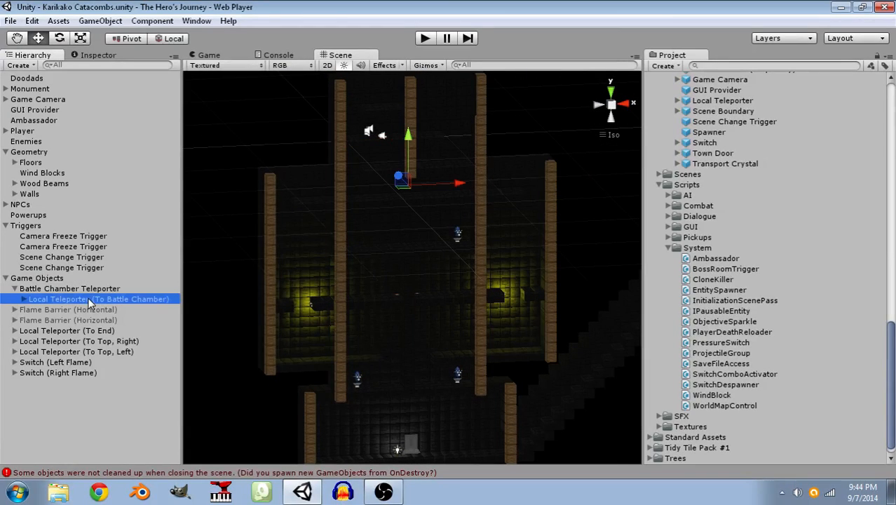
click(88, 57)
click(75, 117)
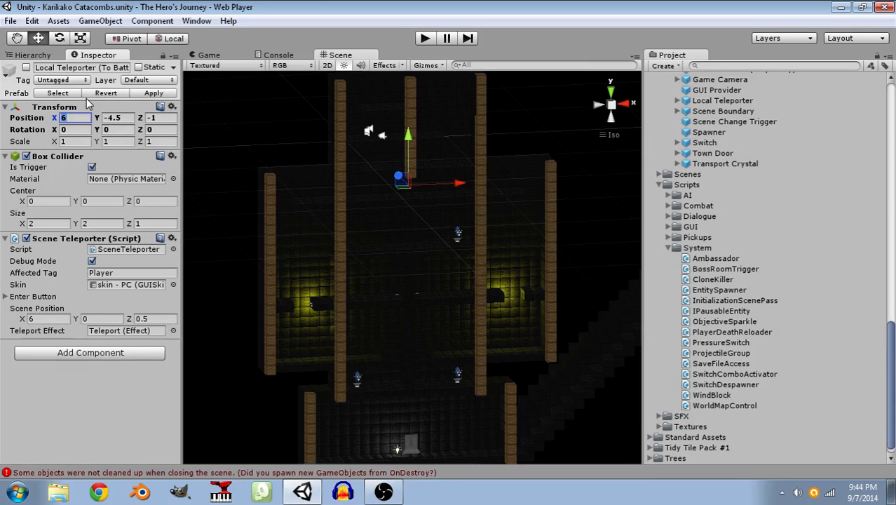
text(0)
key(Tab)
text(0)
key(Tab)
text(0)
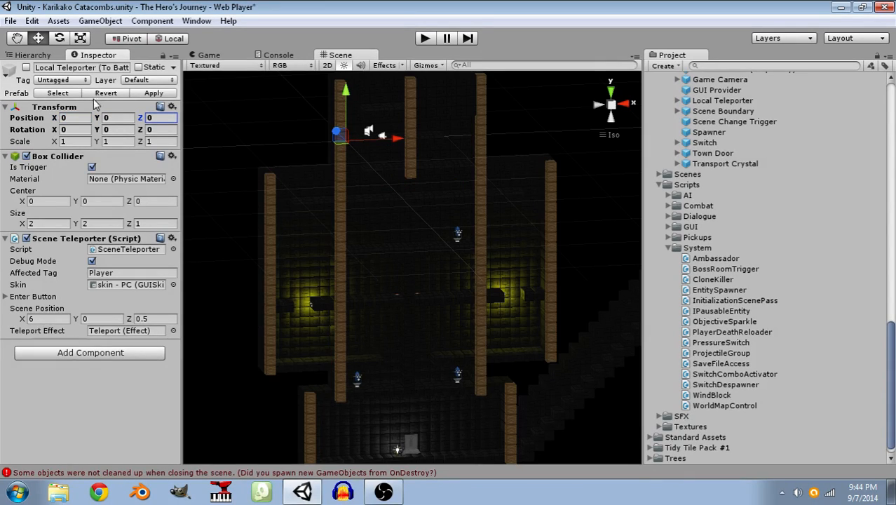
click(92, 260)
Set the parent Battle Chamber Teleporter's position to X 6, Y -5, Z -1.
click(42, 55)
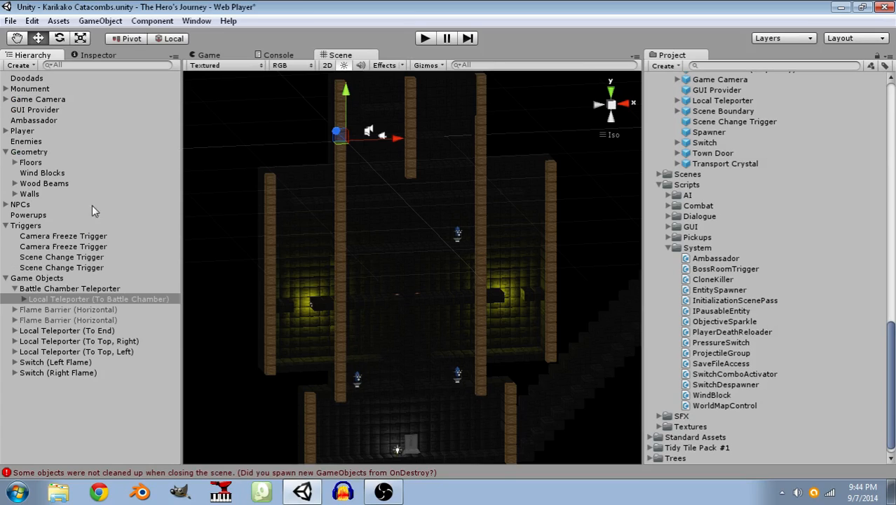
click(82, 288)
click(89, 54)
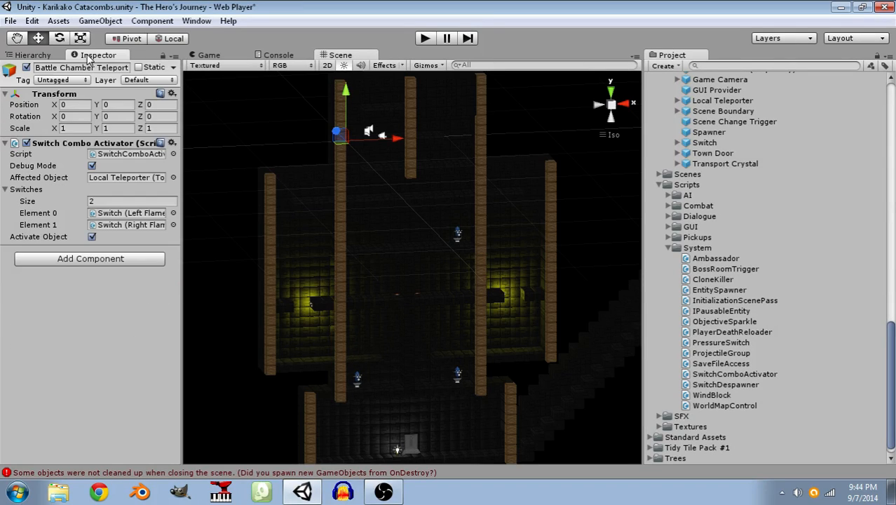
click(75, 104)
text(6)
key(Tab)
text(-5)
key(Tab)
text(-1)
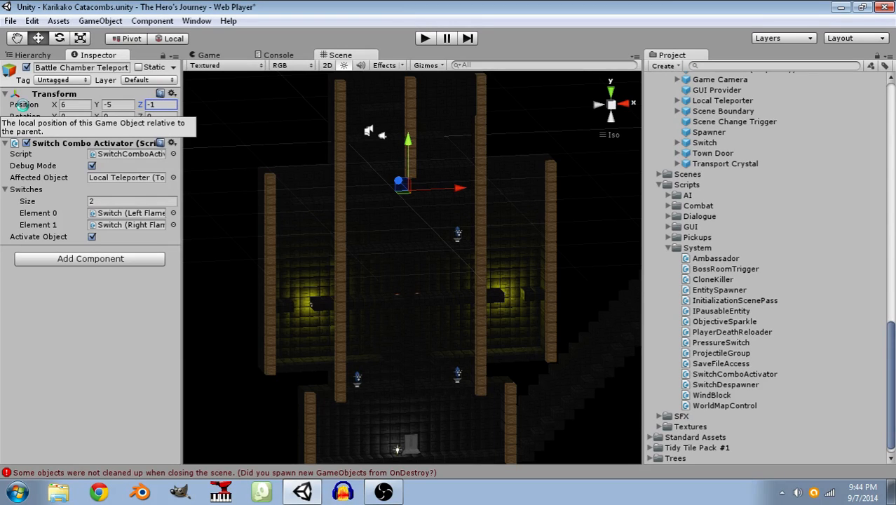
Start a play test and guide the hero across the upper ledges down toward the left chamber.
click(426, 38)
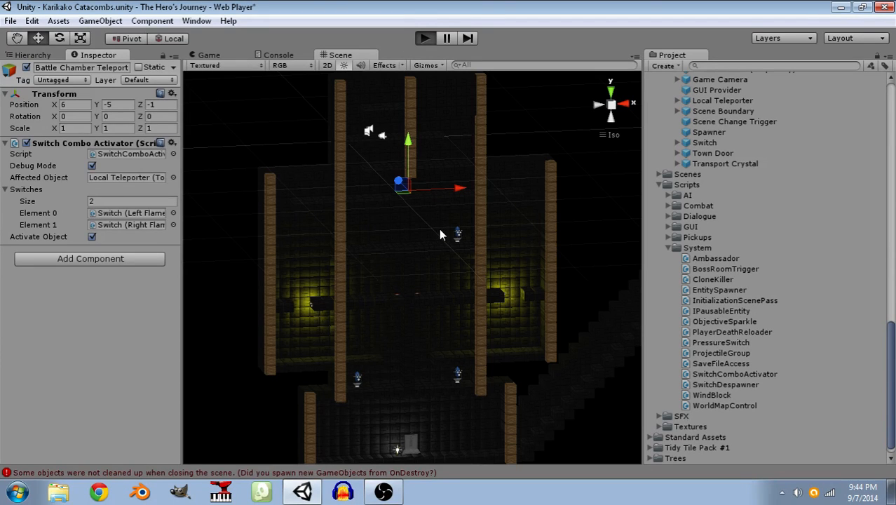
key(Right)
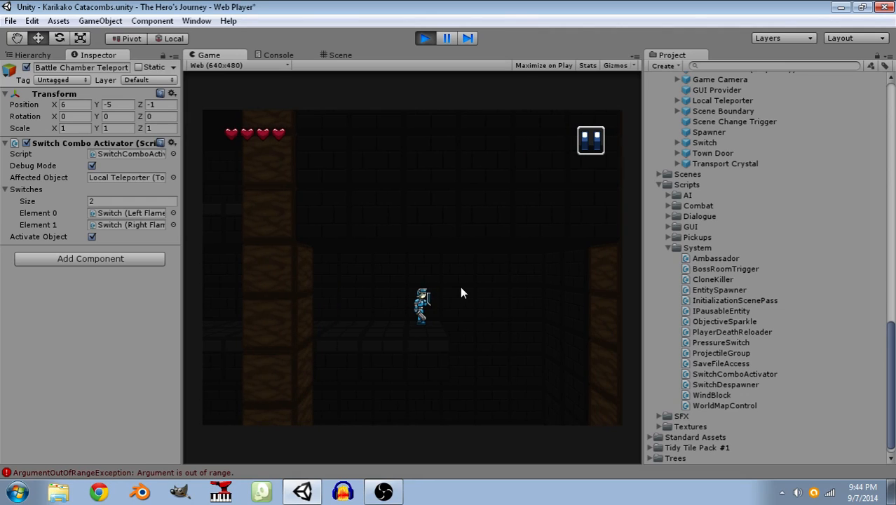
key(Right)
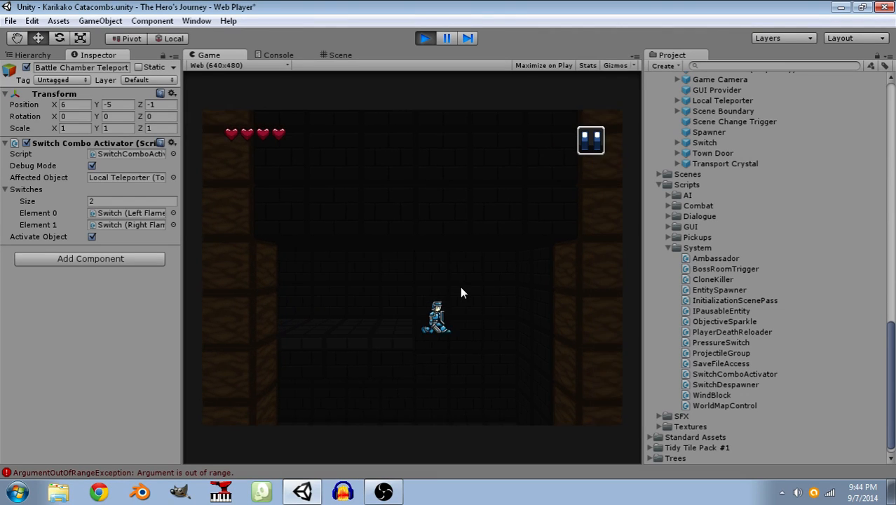
key(Left)
key(Left)
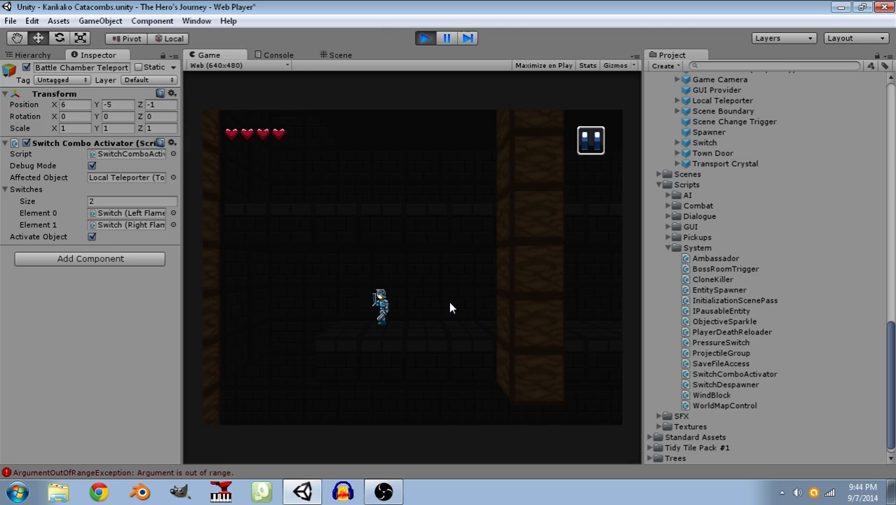
key(Left)
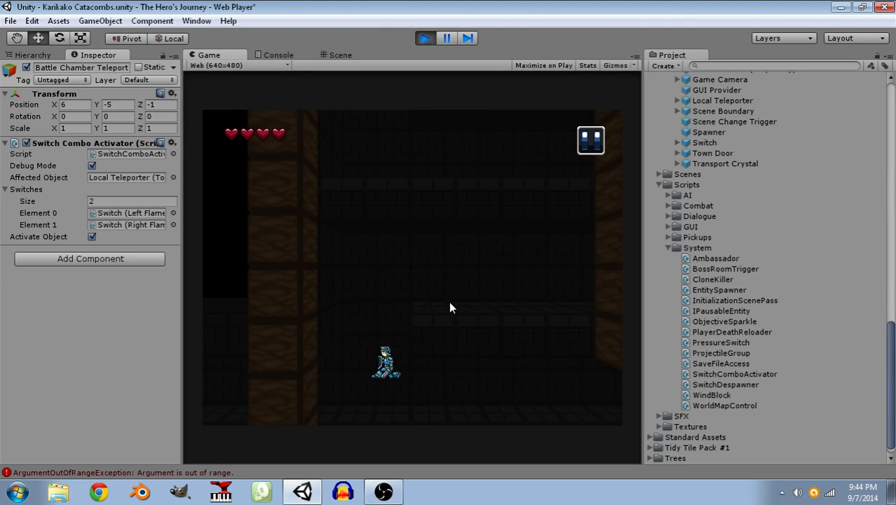
key(Left)
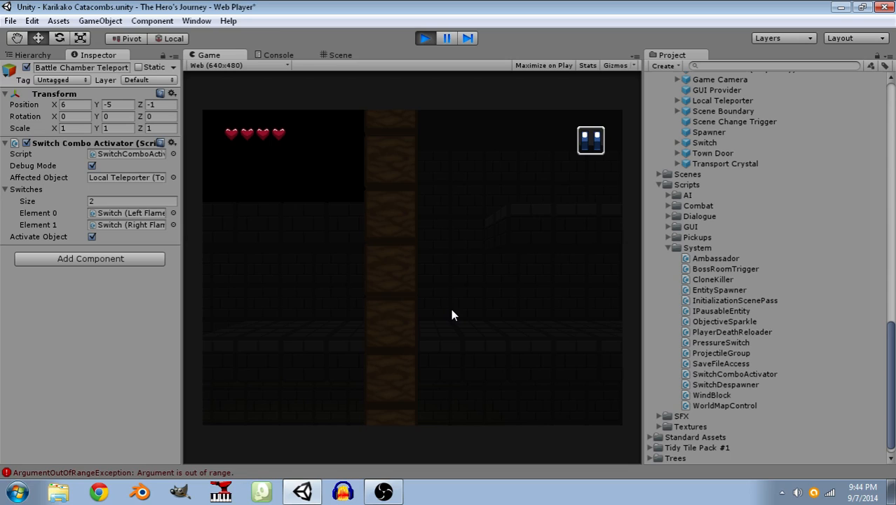
Drop into the left chamber, cross the flame and head right onto the left flame's floor switch.
key(Left)
key(Right)
key(space)
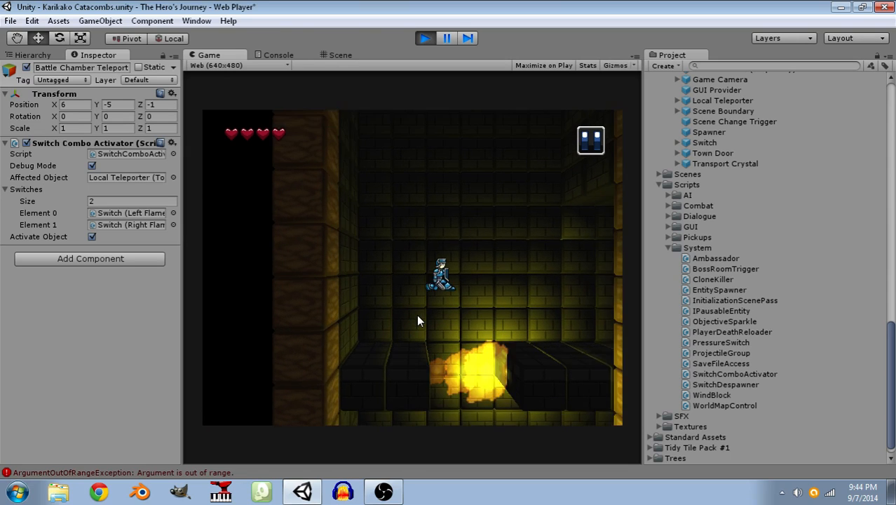
key(Right)
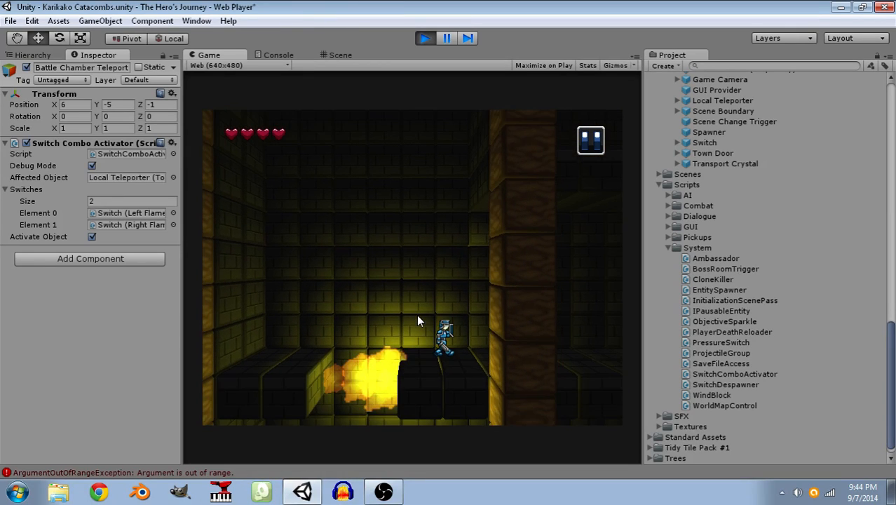
key(Right)
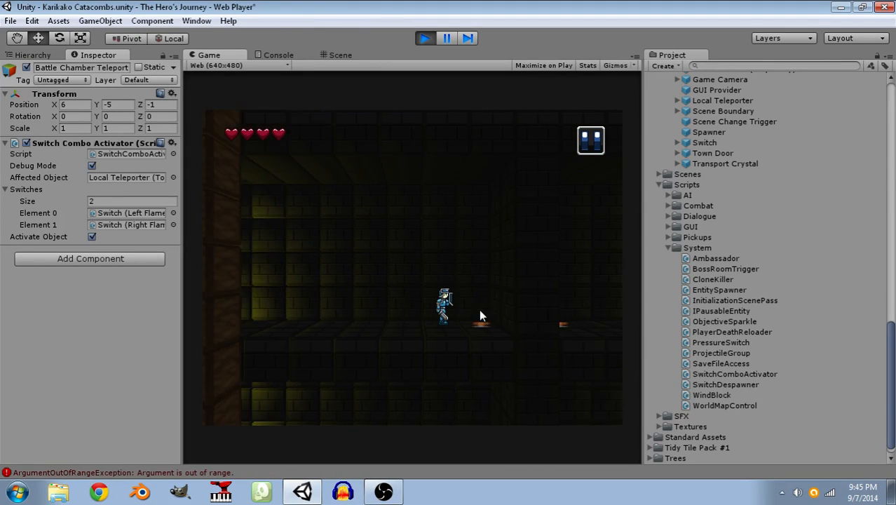
Drop below the left chamber, walk to the lower crystal and teleport with Local Teleporter (To Top, Left).
key(Left)
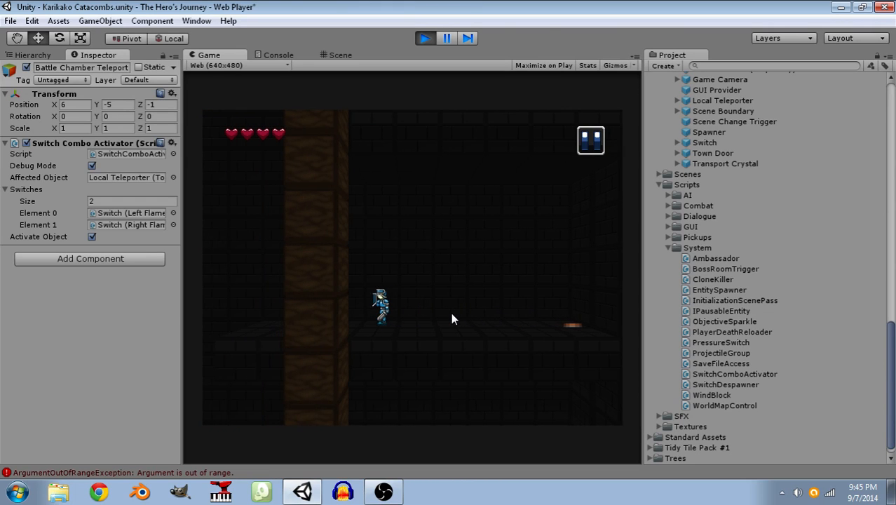
key(Left)
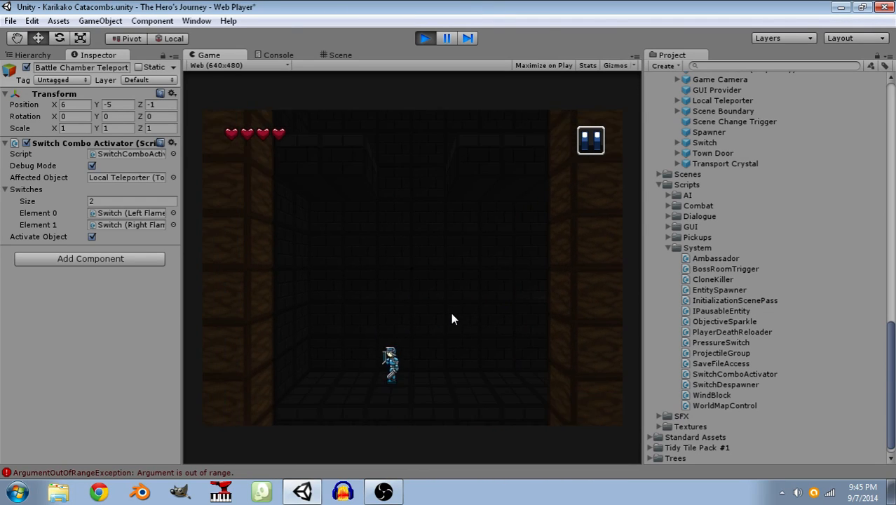
key(Right)
key(Right)
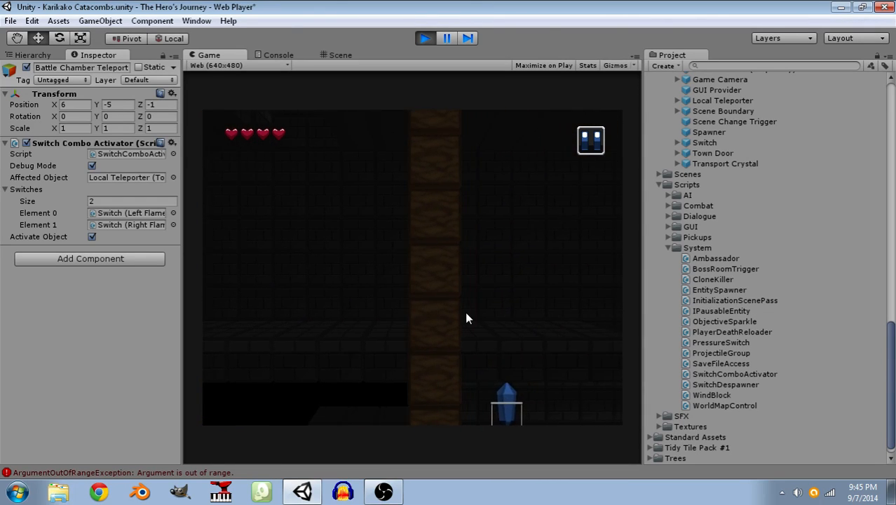
key(Left)
key(Return)
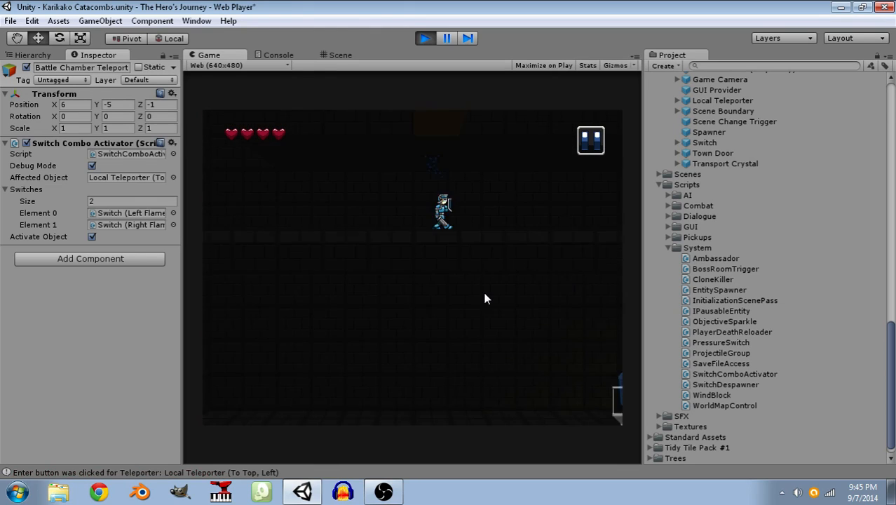
Go right into the right chamber, cross the flame and step on the right flame's floor switch.
key(Right)
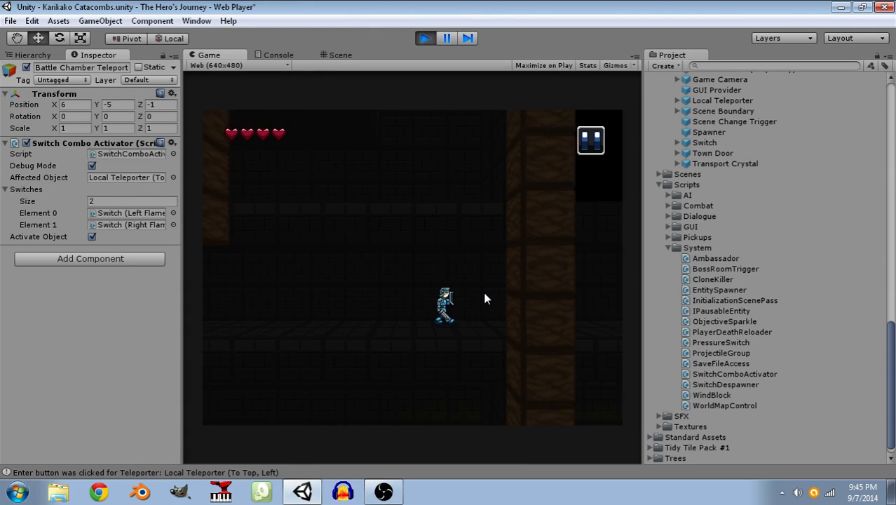
key(Right)
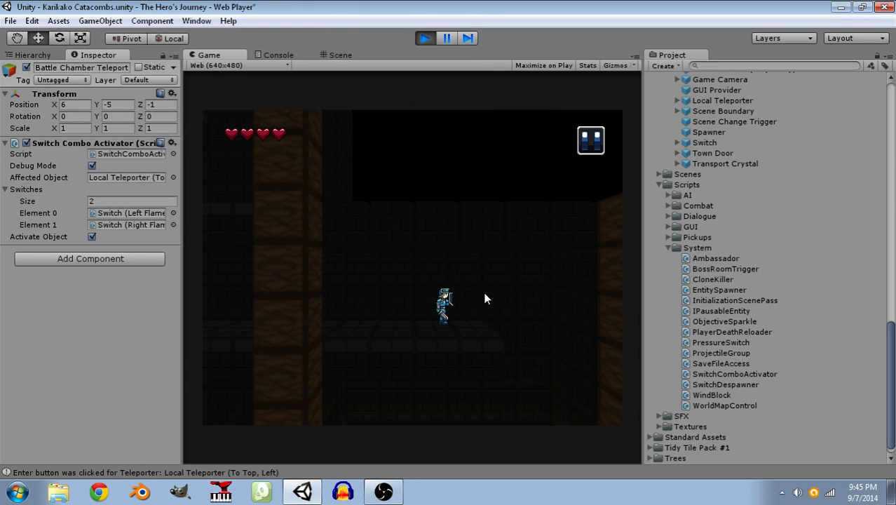
key(Right)
key(Left)
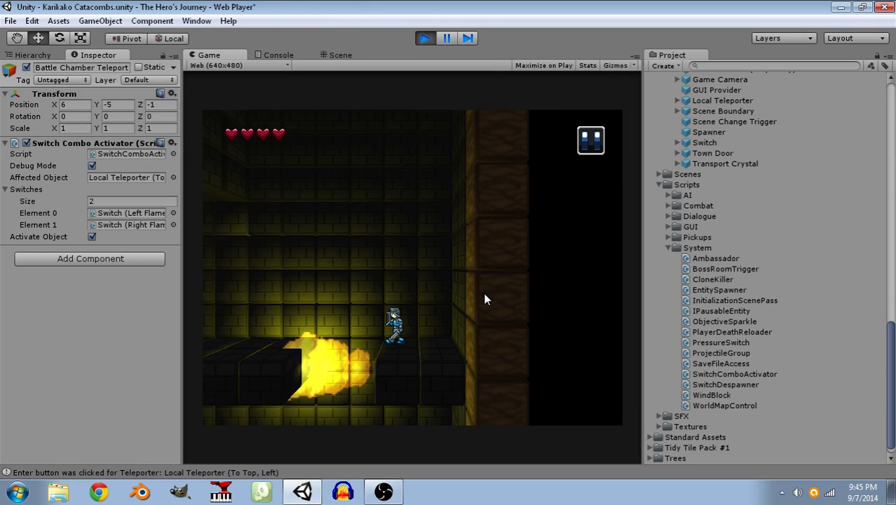
key(Left)
key(space)
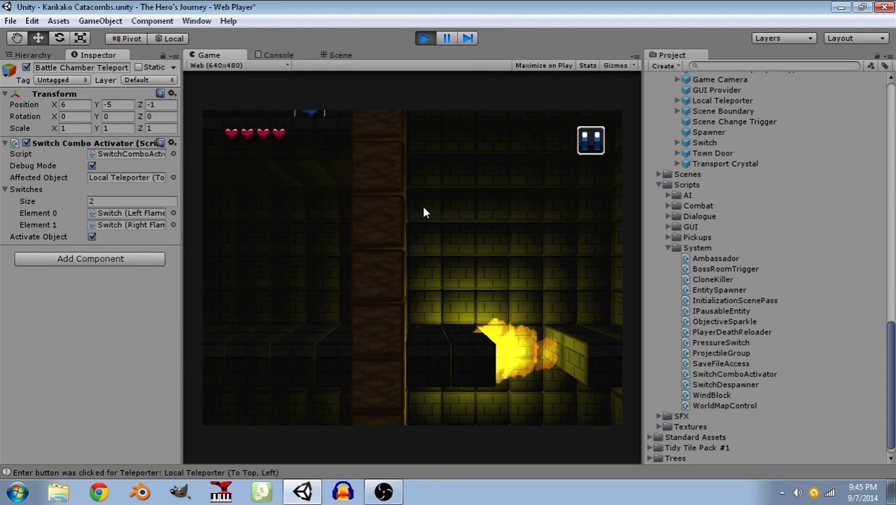
key(Left)
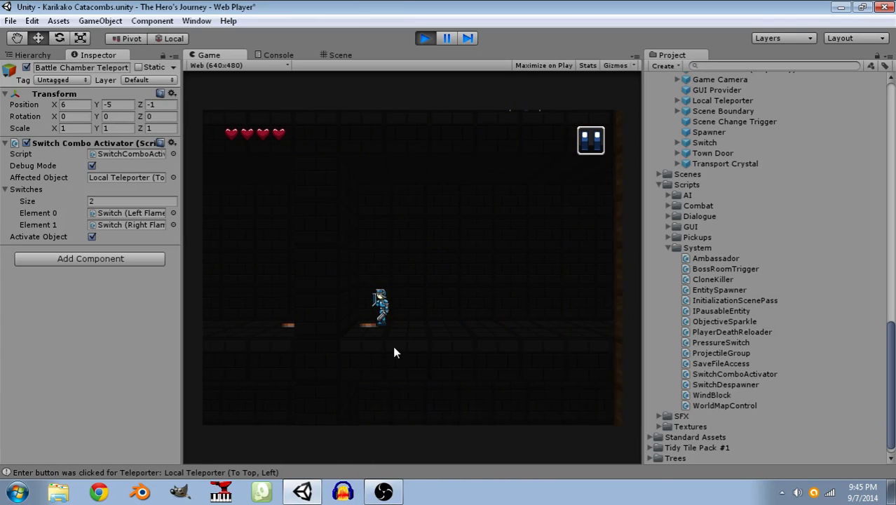
Drop below the right chamber, teleport with Local Teleporter (To Top, Right) and walk left to the battle chamber teleporter's spot.
key(Right)
key(Right)
key(Left)
key(Left)
key(Right)
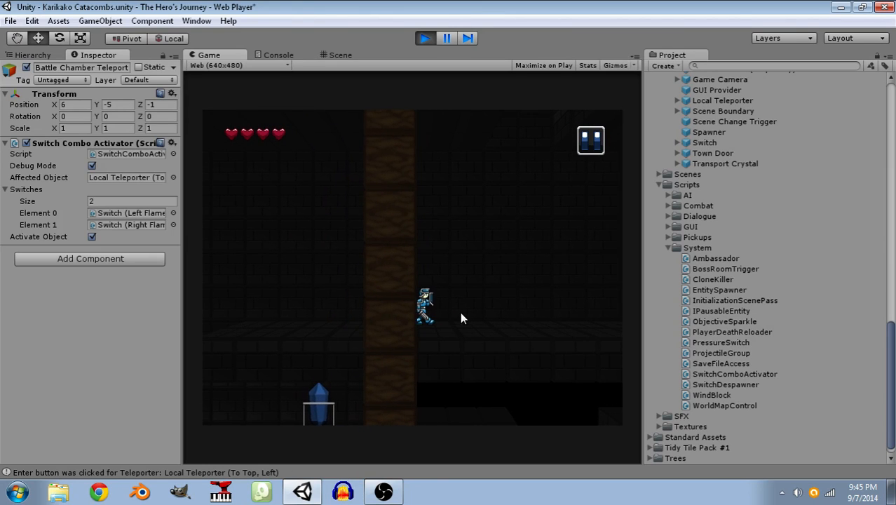
key(Left)
key(Right)
key(Return)
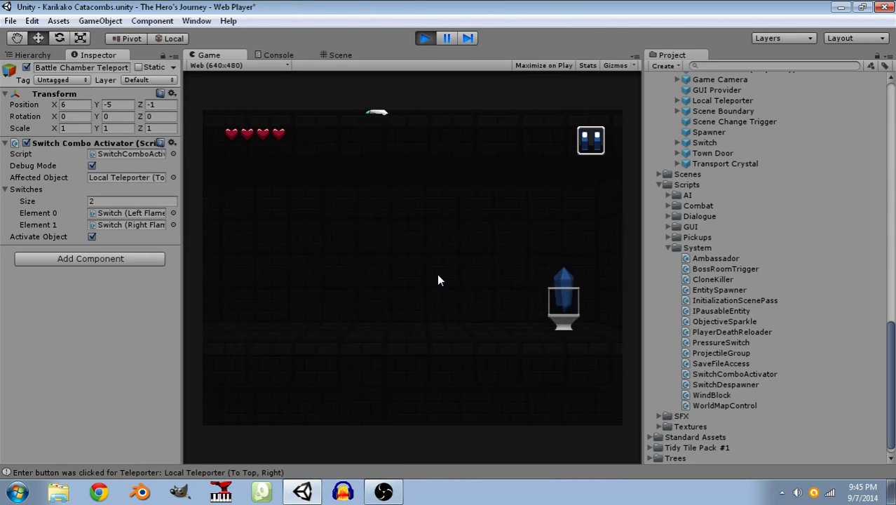
key(Left)
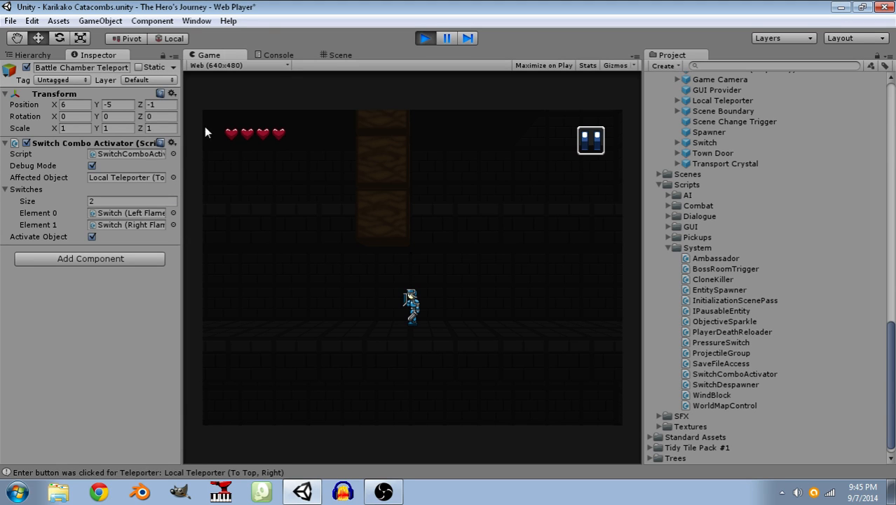
Stop the play-test and return to the Scene view at the Battle Chamber Teleporter's location.
click(323, 55)
scroll(428, 250, down, 1)
scroll(424, 256, up, 12)
right_drag(421, 262, 479, 315)
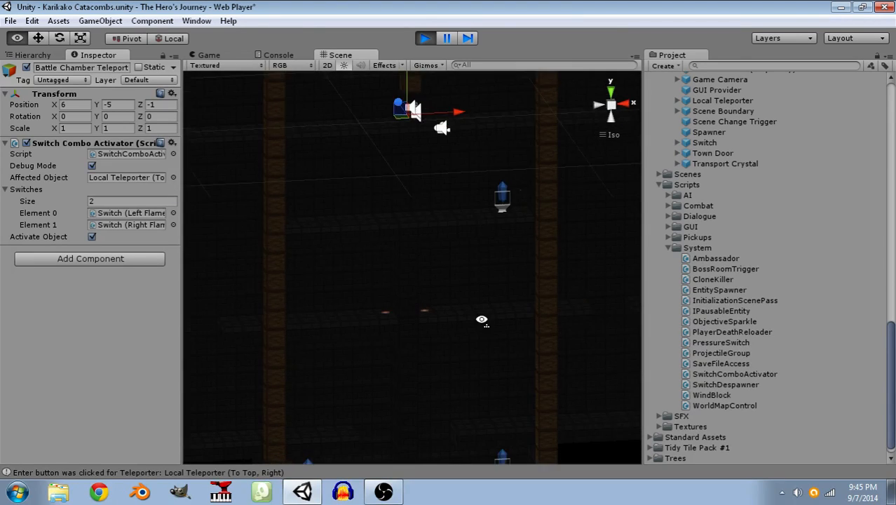
click(425, 38)
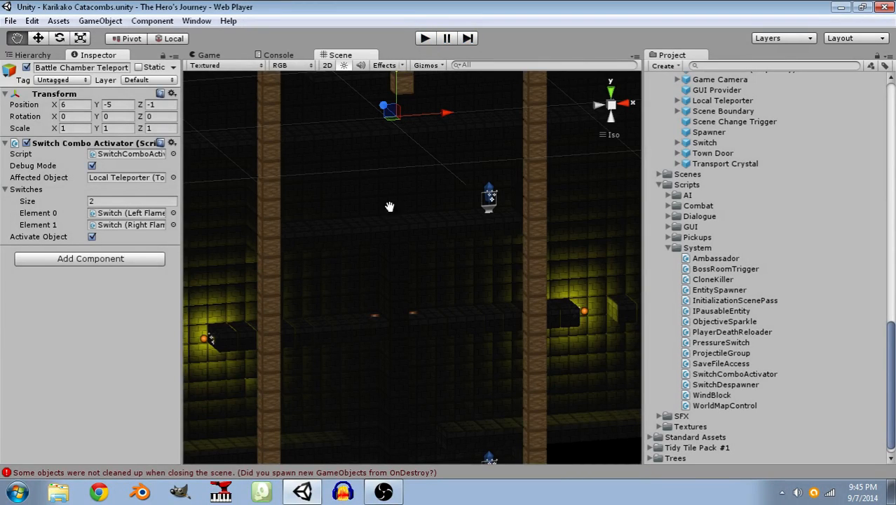
middle_drag(389, 206, 429, 342)
scroll(420, 277, up, 10)
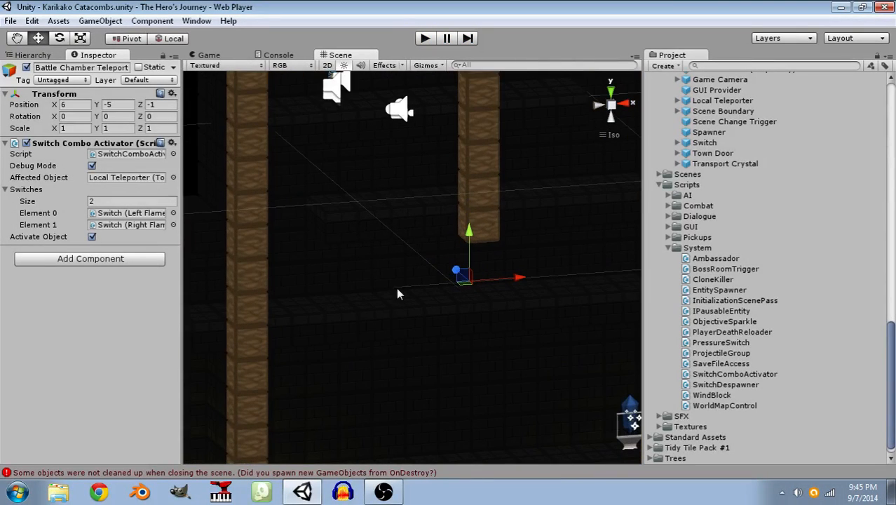
Inspect the Battle Chamber Teleporter's hierarchy, including its Local Teleporter (To Battle Chamber) child and that child's sub-objects.
click(32, 55)
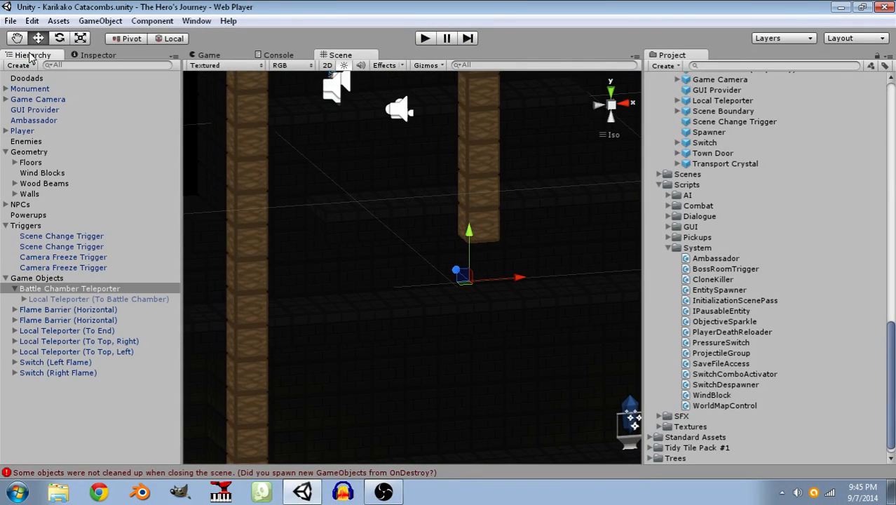
click(61, 299)
click(24, 299)
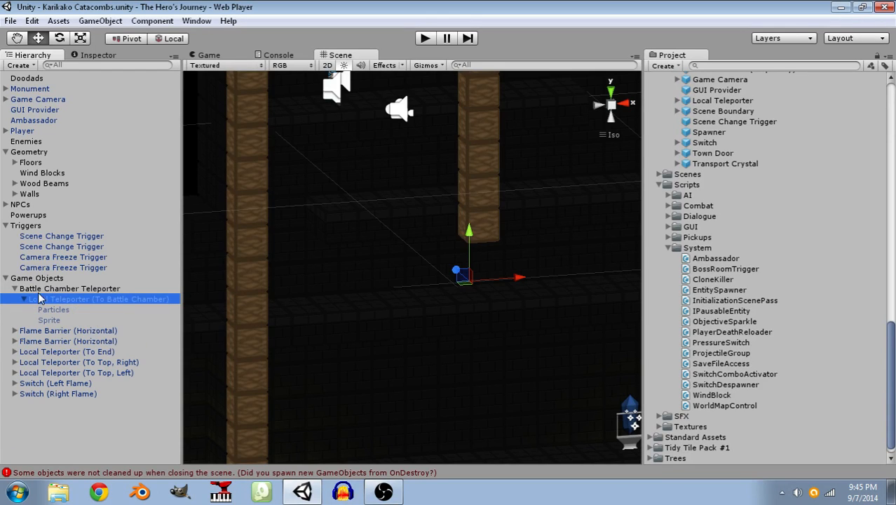
click(42, 289)
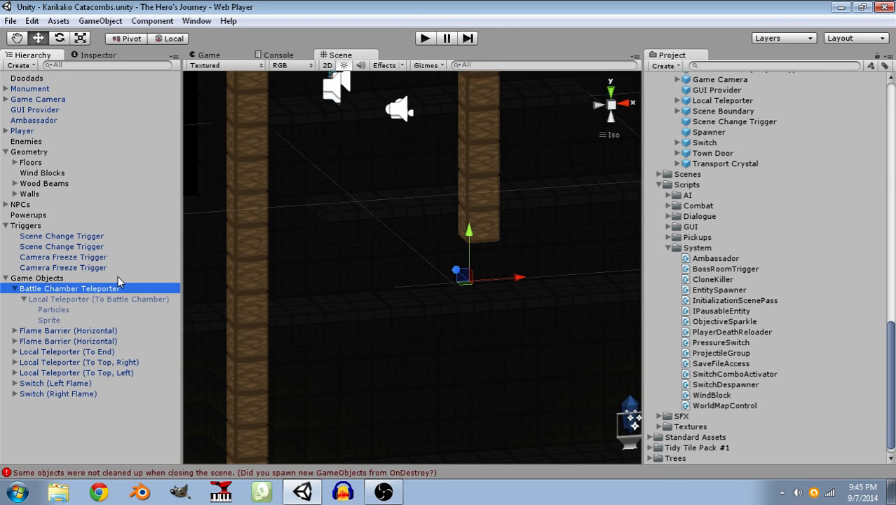
Examine the catacomb layout from the battle chamber teleporter's spot down through the flame chambers to the bottom room.
scroll(290, 358, down, 5)
middle_drag(452, 340, 443, 226)
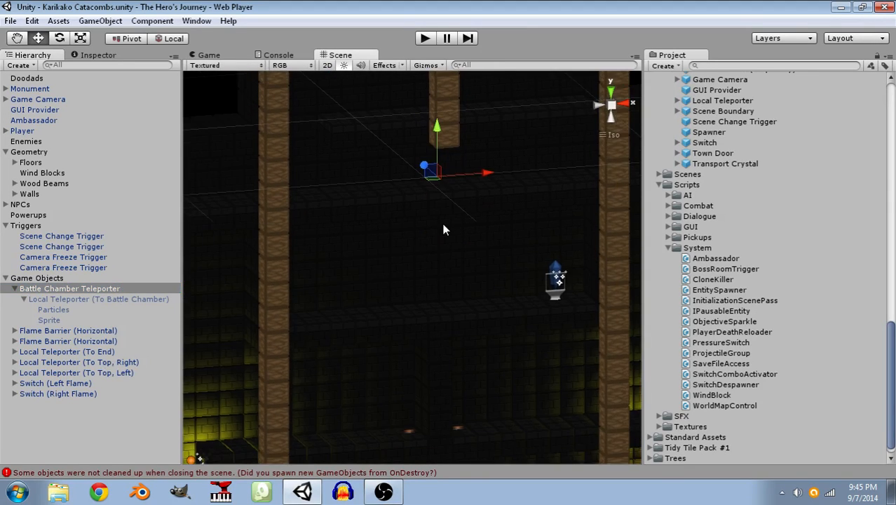
scroll(445, 233, down, 2)
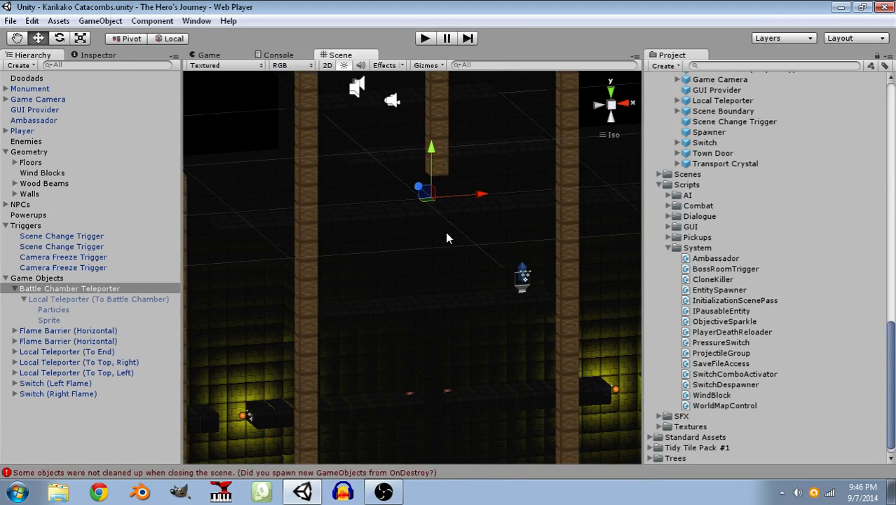
scroll(448, 238, down, 3)
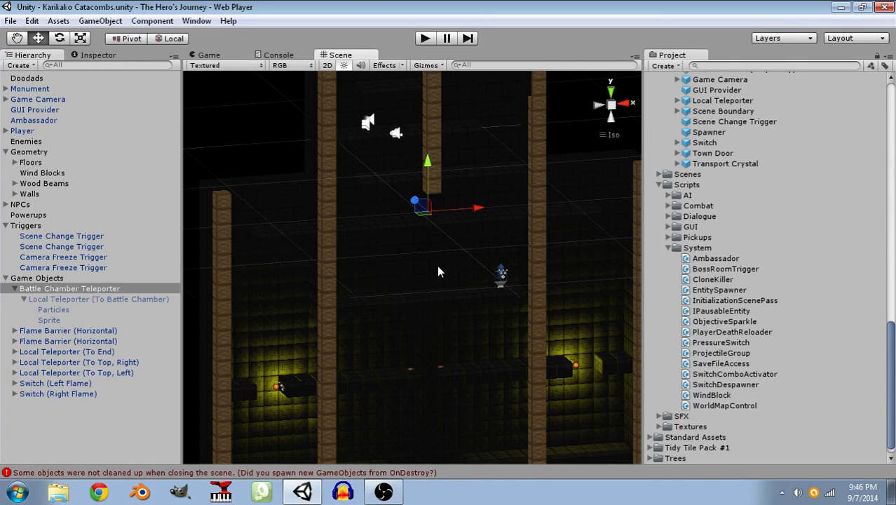
click(479, 368)
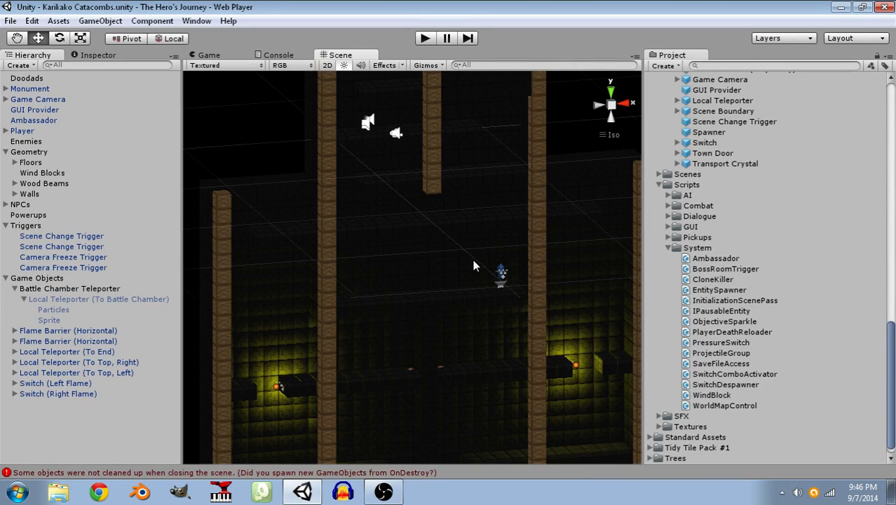
middle_drag(456, 332, 455, 180)
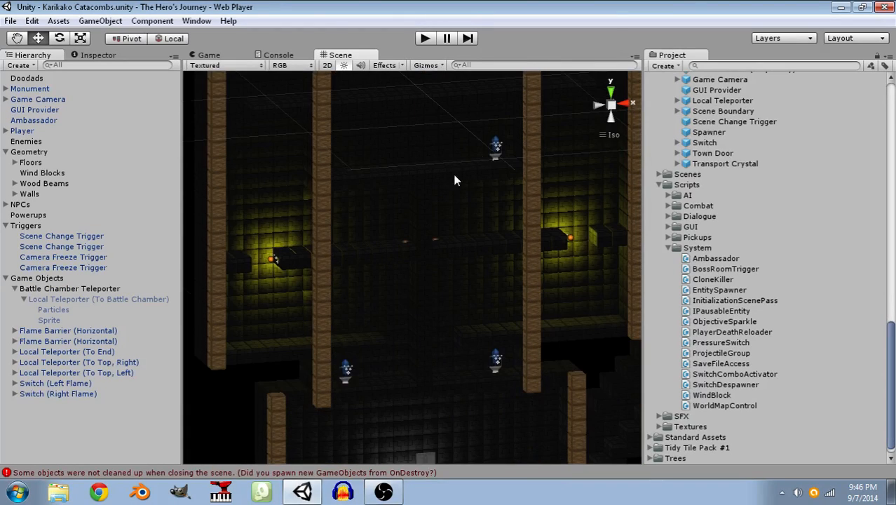
click(495, 157)
middle_drag(404, 431, 406, 309)
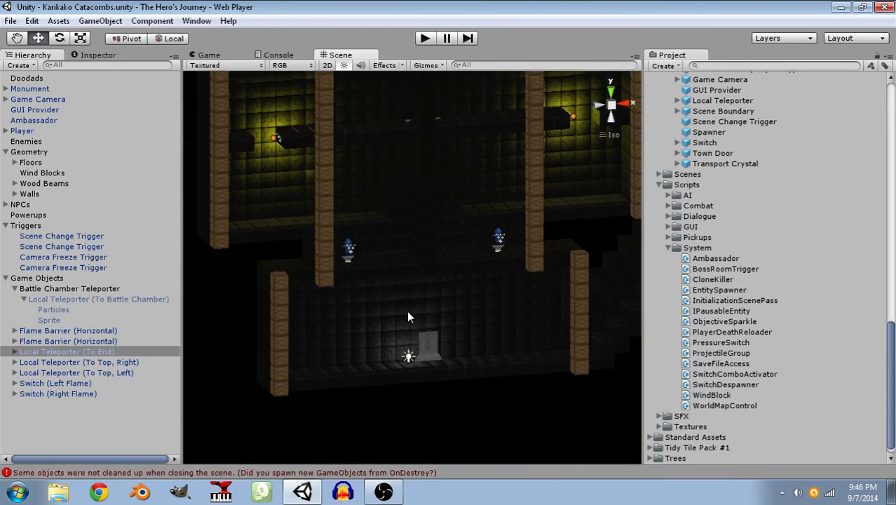
click(316, 361)
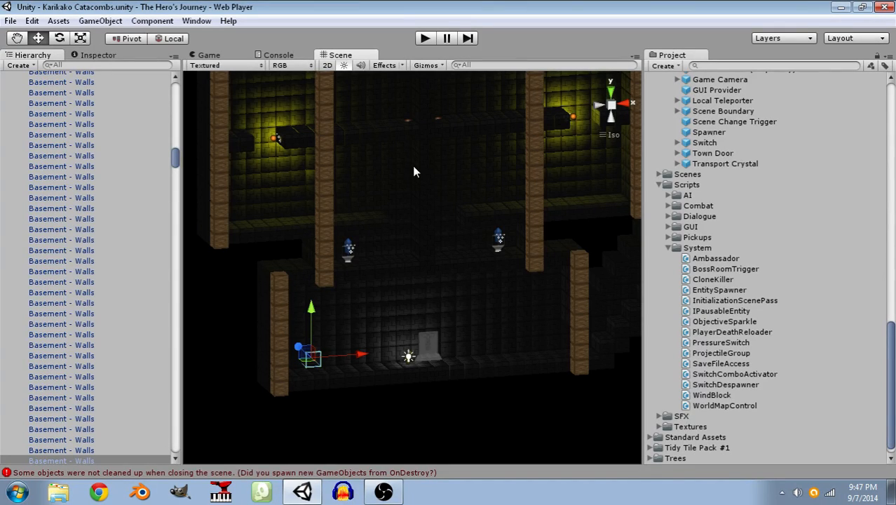
alt+drag(413, 172, 415, 236)
alt+drag(485, 259, 452, 265)
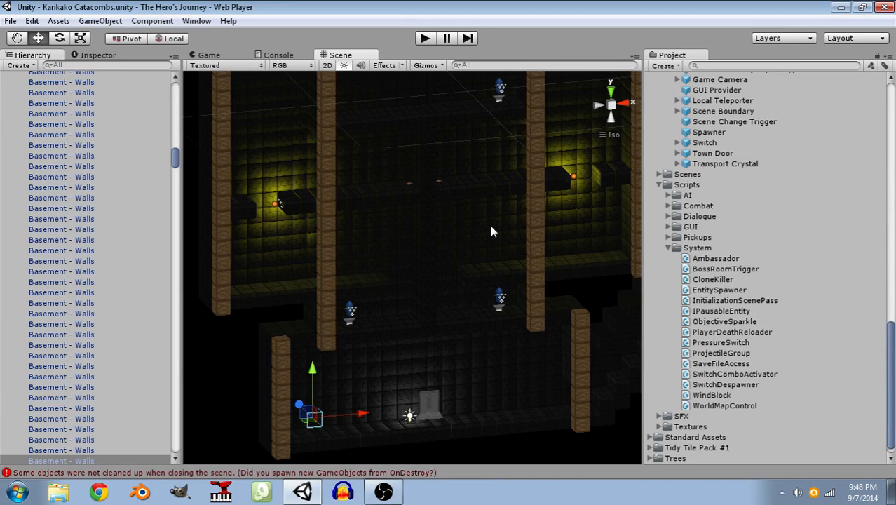
Bring up the enemy prefabs in the project and collapse the Walls and Battle Chamber Teleporter groups in the hierarchy.
scroll(805, 290, up, 15)
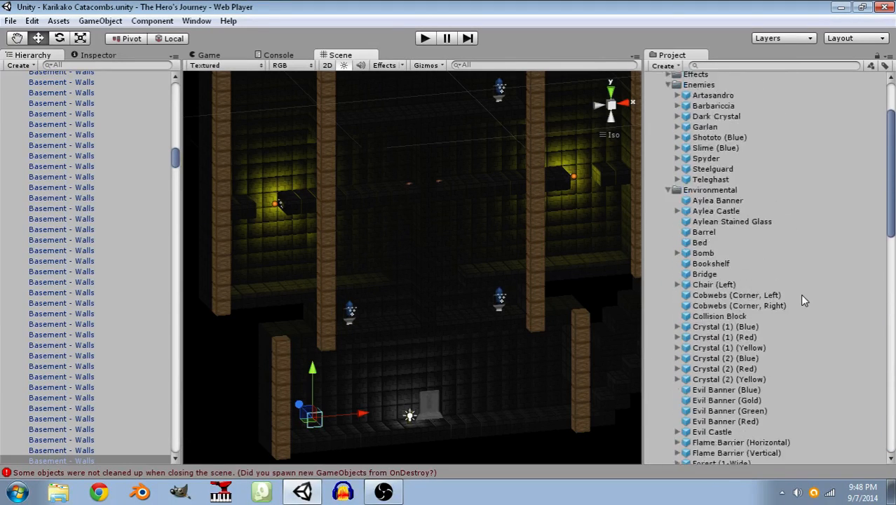
scroll(800, 294, up, 3)
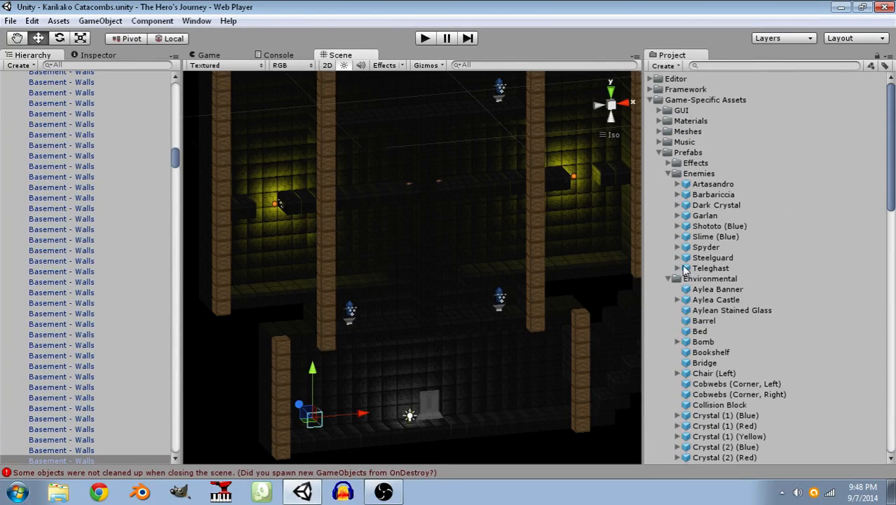
drag(174, 159, 174, 90)
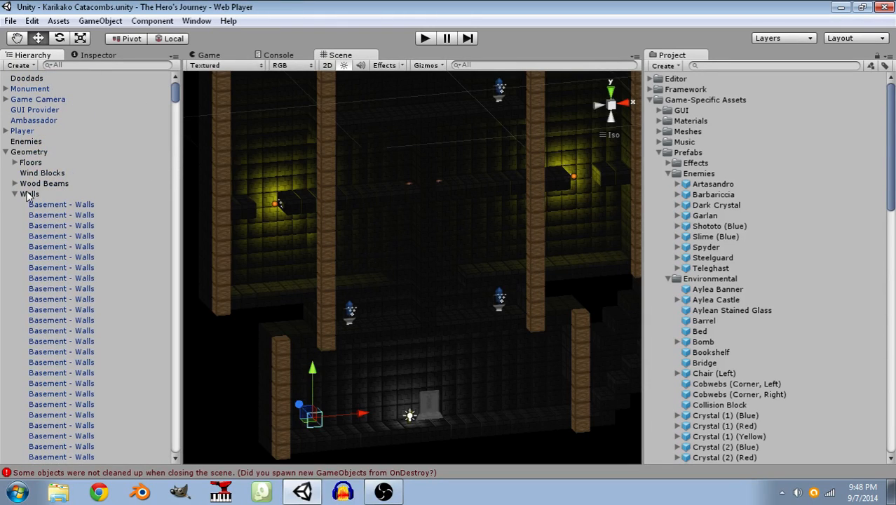
click(15, 194)
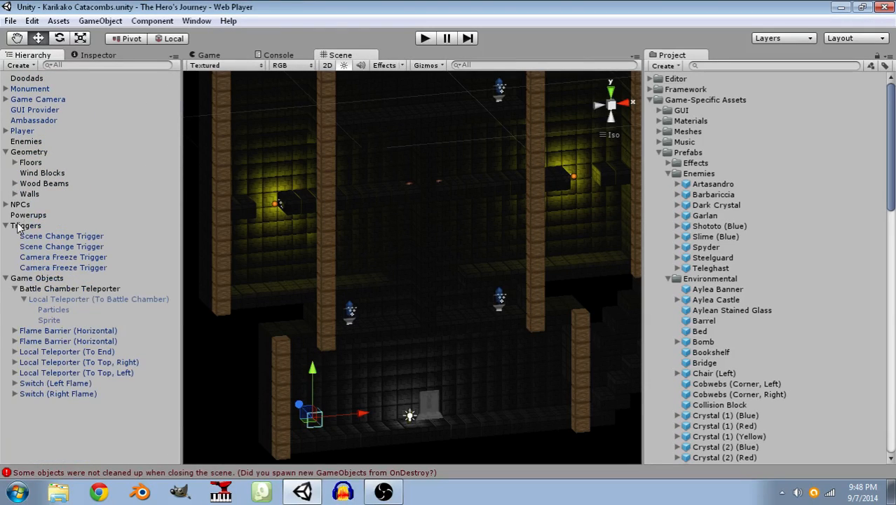
click(15, 288)
click(30, 291)
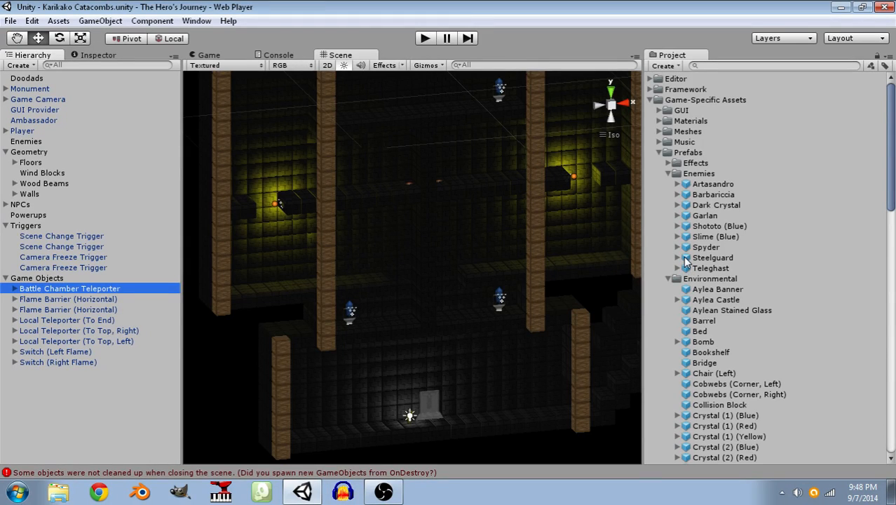
Add a Steelguard prefab to the scene's Enemies group and select the new instance.
drag(684, 257, 21, 143)
click(5, 141)
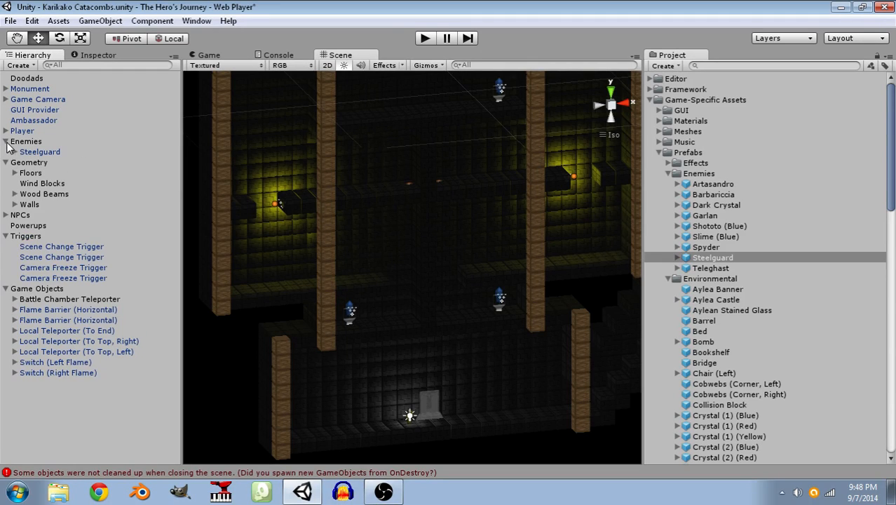
click(15, 152)
click(15, 152)
click(39, 151)
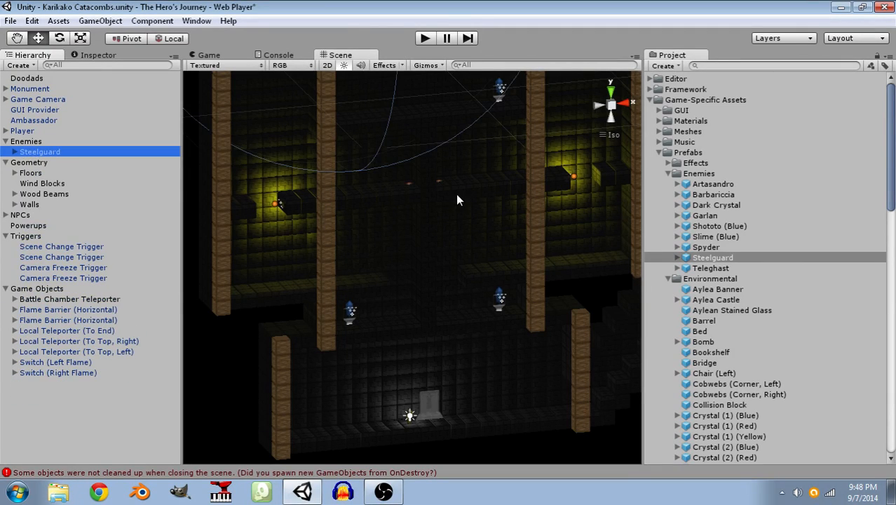
Move the Steelguard down and right onto the middle floor, between the left wood beam and the two floor switches.
drag(456, 193, 492, 310)
middle_drag(492, 311, 492, 322)
scroll(491, 319, down, 8)
drag(384, 89, 390, 252)
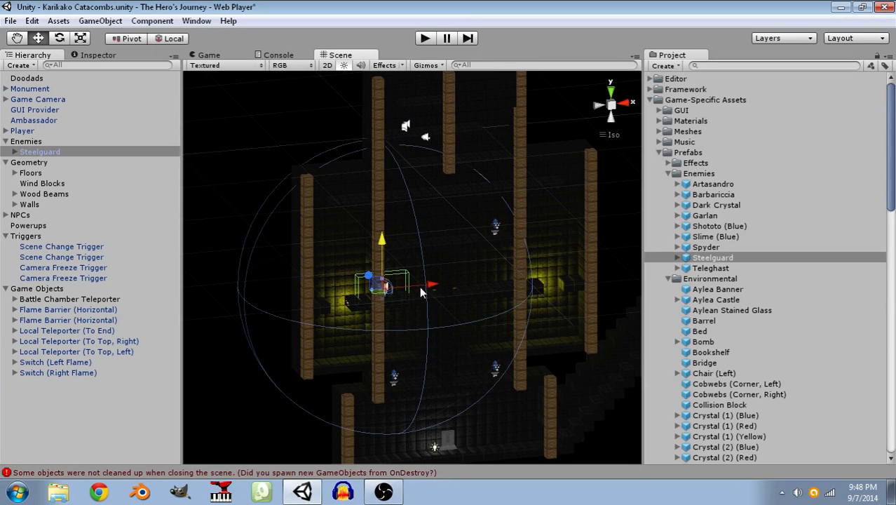
drag(428, 282, 453, 281)
right_drag(452, 284, 356, 337)
scroll(354, 340, up, 10)
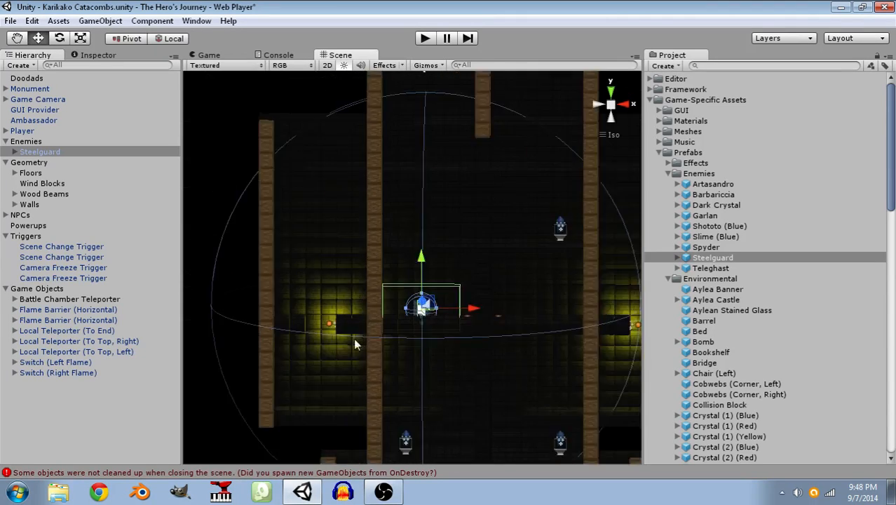
scroll(392, 307, up, 3)
middle_drag(389, 308, 376, 236)
scroll(412, 351, up, 12)
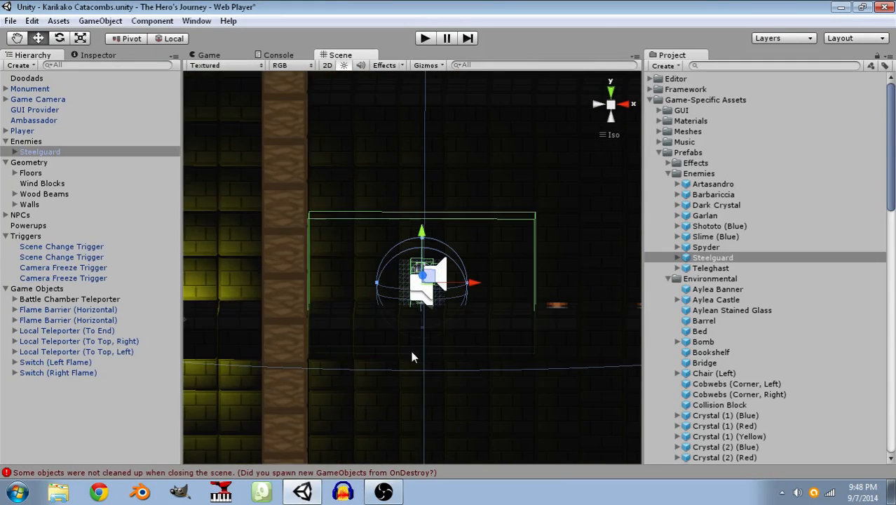
Duplicate the Steelguard to the far side of the two floor switches and shift the original slightly closer to the left switch.
right_drag(423, 310, 476, 424)
scroll(484, 281, down, 14)
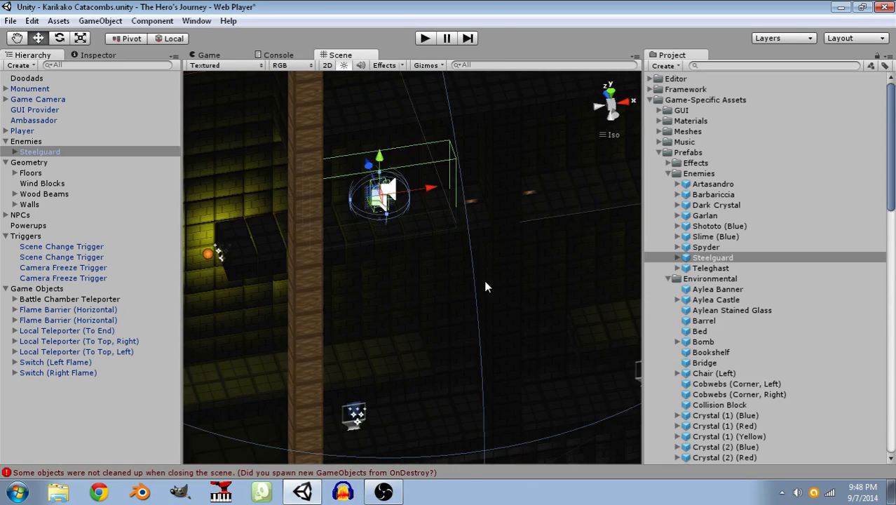
middle_drag(487, 282, 412, 286)
key(ctrl+d)
drag(352, 217, 527, 197)
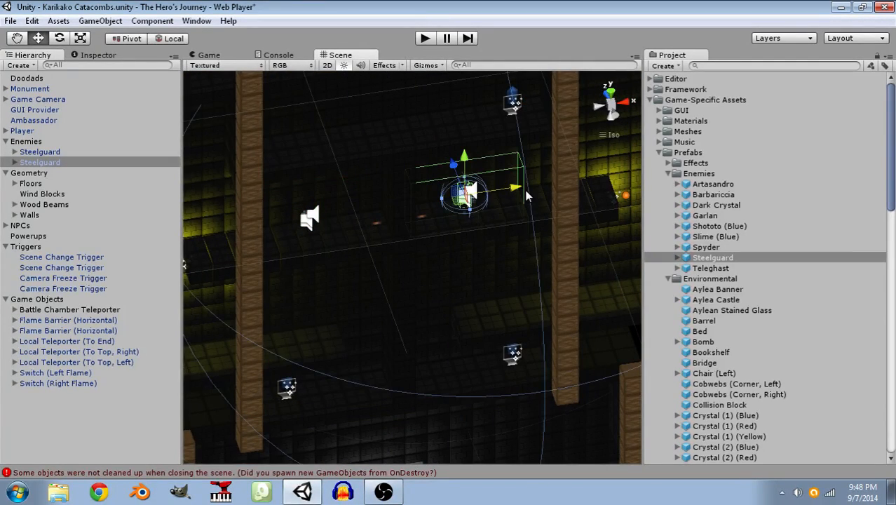
click(312, 217)
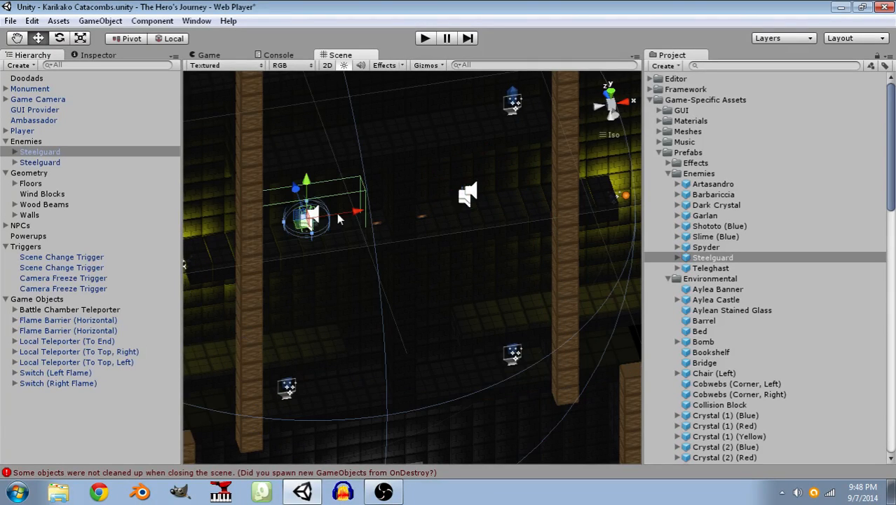
drag(361, 210, 378, 208)
Duplicate the right Steelguard, lower the copy to the floor below and shift it slightly towards the right wood beam.
click(467, 197)
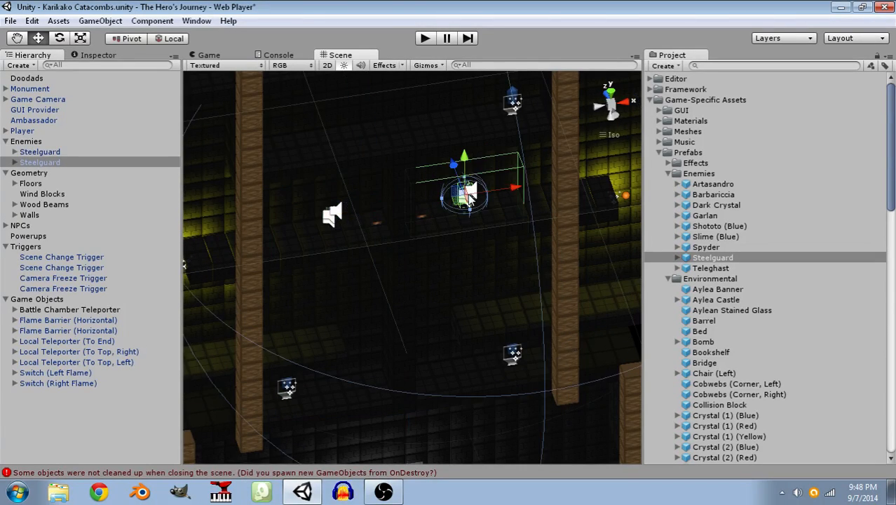
alt+drag(488, 337, 436, 260)
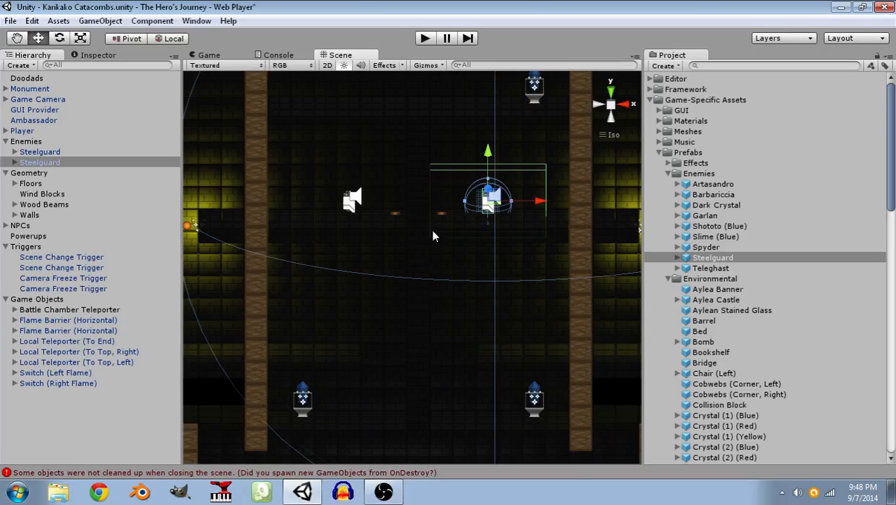
key(ctrl+d)
drag(489, 165, 489, 295)
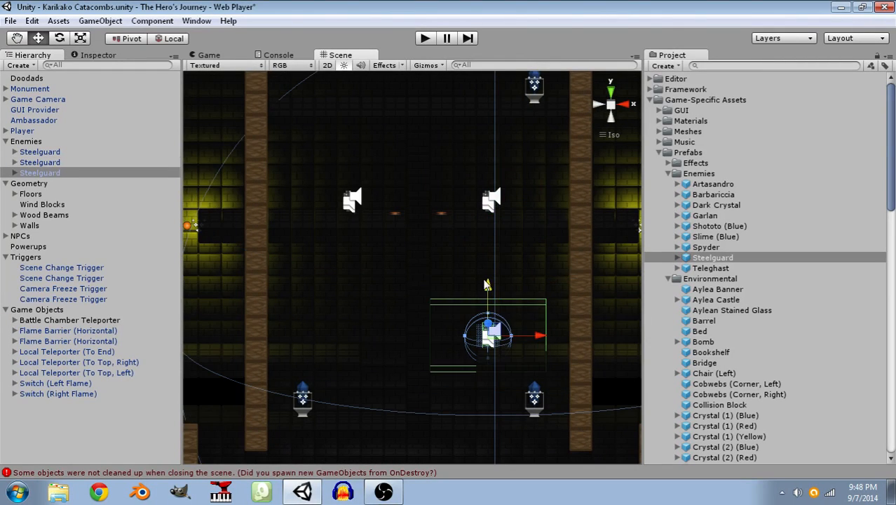
drag(530, 336, 560, 338)
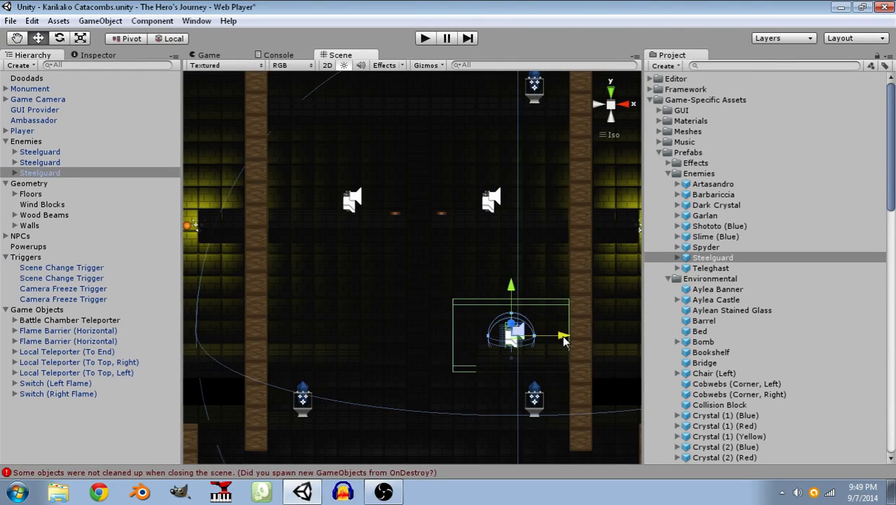
Duplicate the upper left Steelguard, lower the copy to the floor below and shift it slightly towards the left wood beam.
click(351, 204)
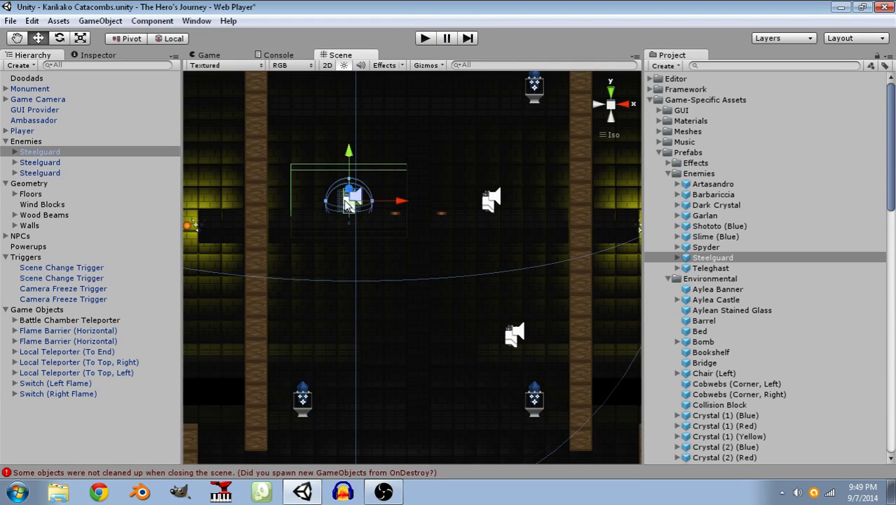
key(ctrl+d)
drag(351, 153, 348, 285)
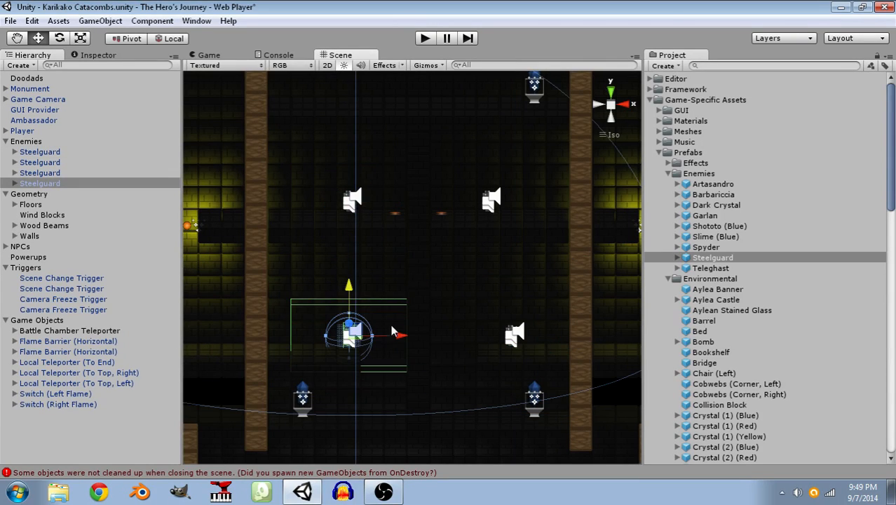
drag(398, 337, 376, 337)
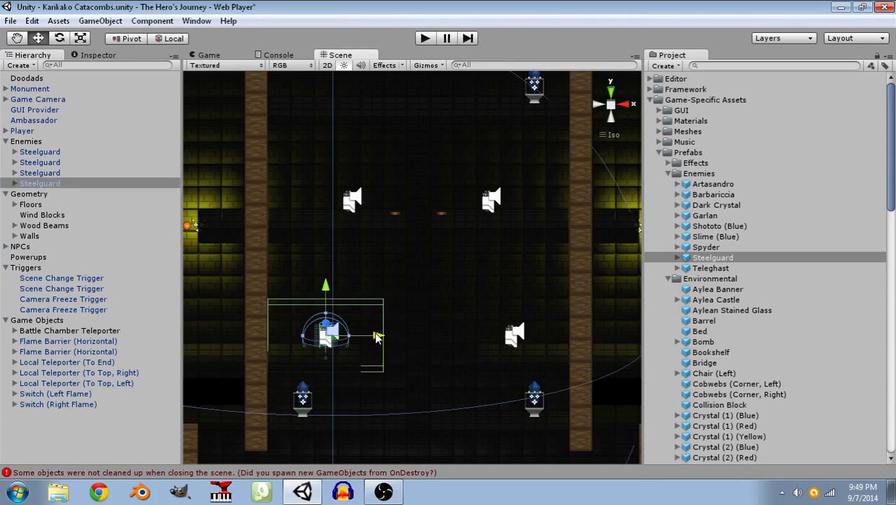
mouse_move(428, 320)
right_down()
mouse_move(426, 272)
mouse_move(431, 315)
right_up()
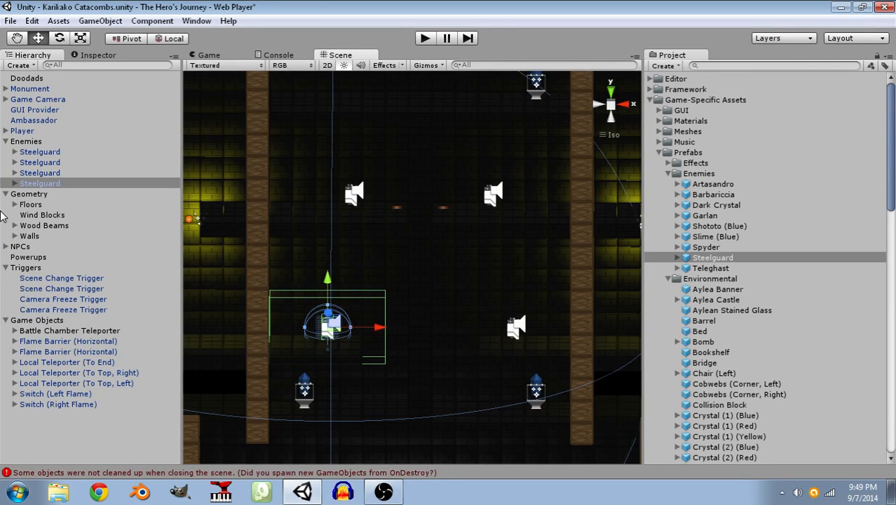
Add the Super Health Pickup prefab from the Pickups folder to the Powerups group and select the new instance.
click(6, 141)
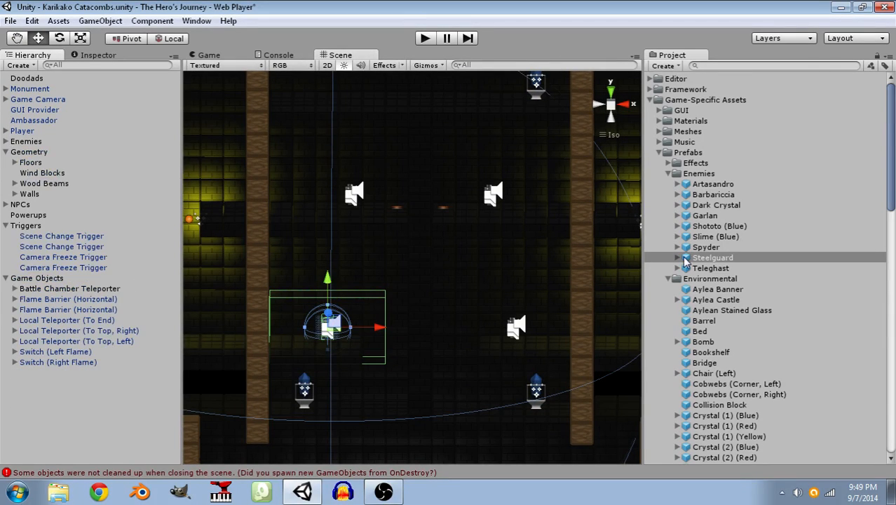
click(668, 173)
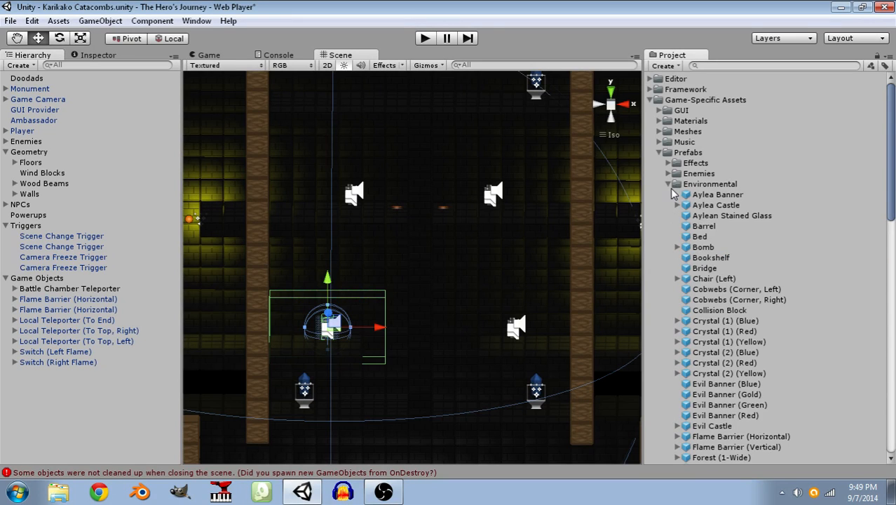
click(668, 184)
click(668, 216)
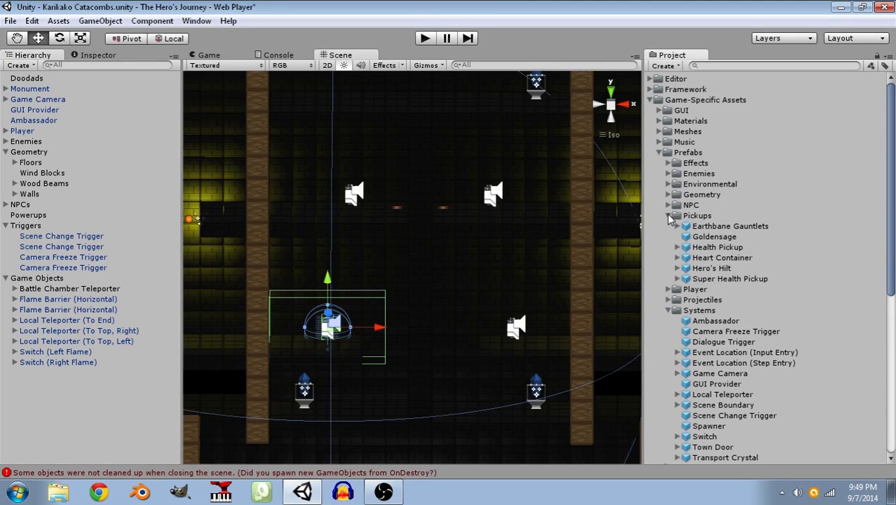
mouse_move(687, 281)
mouse_down()
mouse_move(60, 185)
mouse_move(56, 168)
mouse_move(60, 216)
mouse_move(52, 214)
mouse_up()
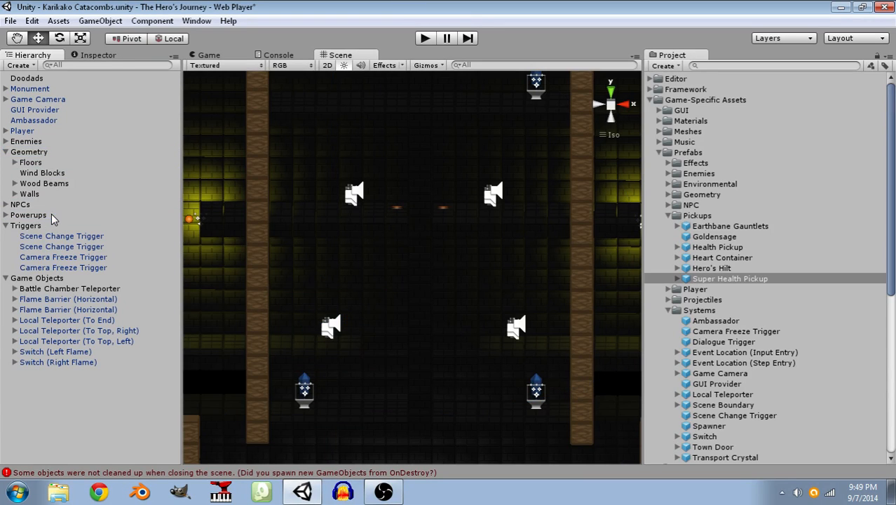
click(32, 225)
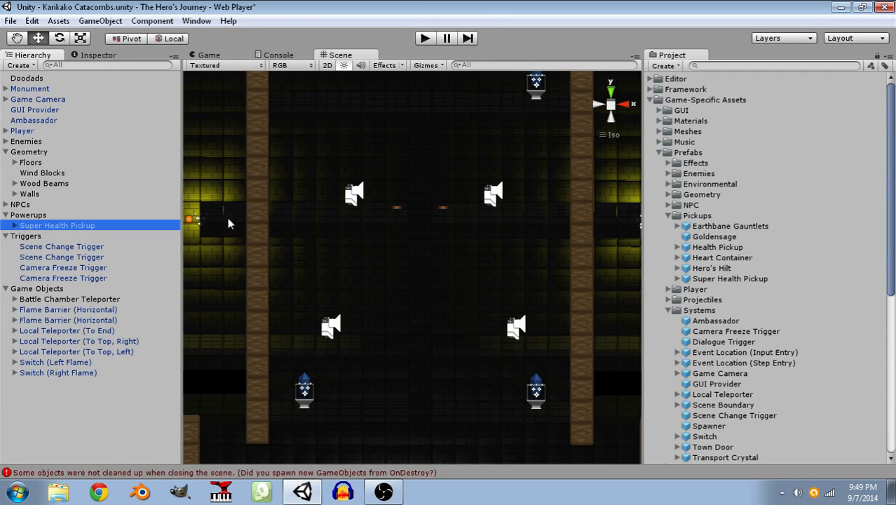
Move the Super Health Pickup down the central shaft to between the two lower teleporter crystals, nearer the left one.
scroll(414, 267, down, 5)
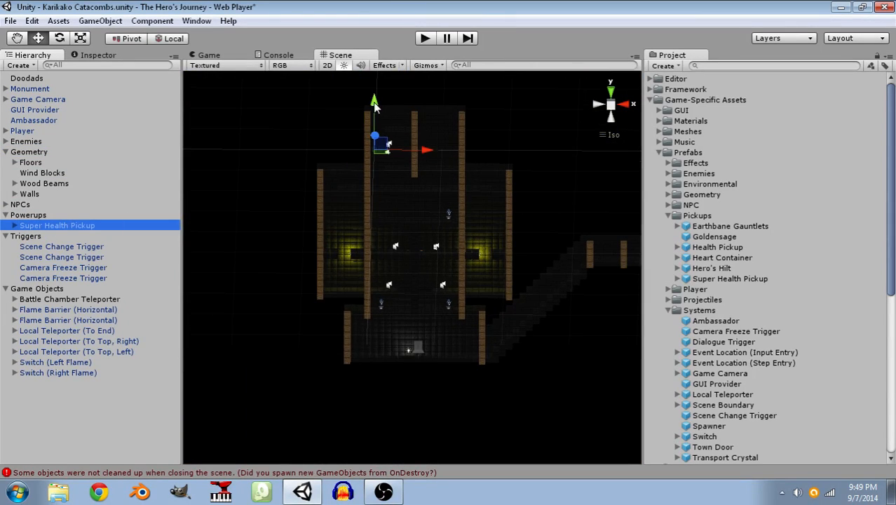
drag(382, 160, 380, 263)
drag(418, 307, 452, 316)
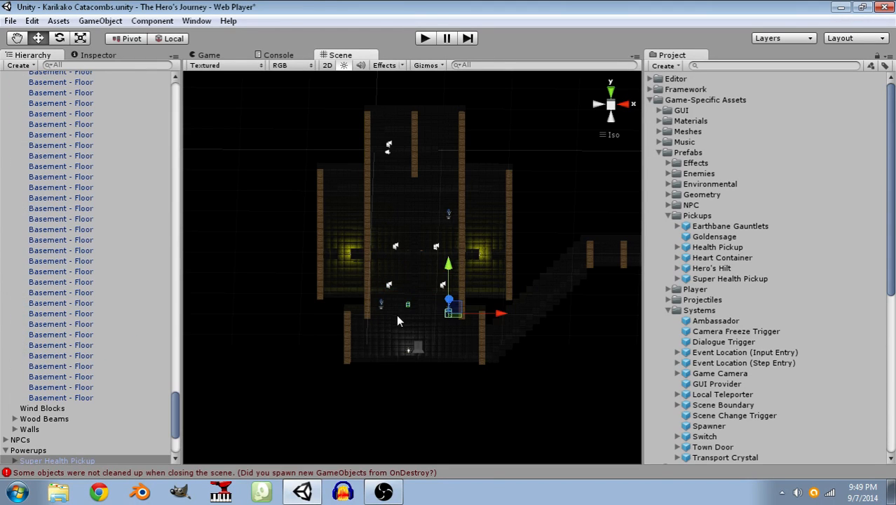
scroll(396, 314, up, 8)
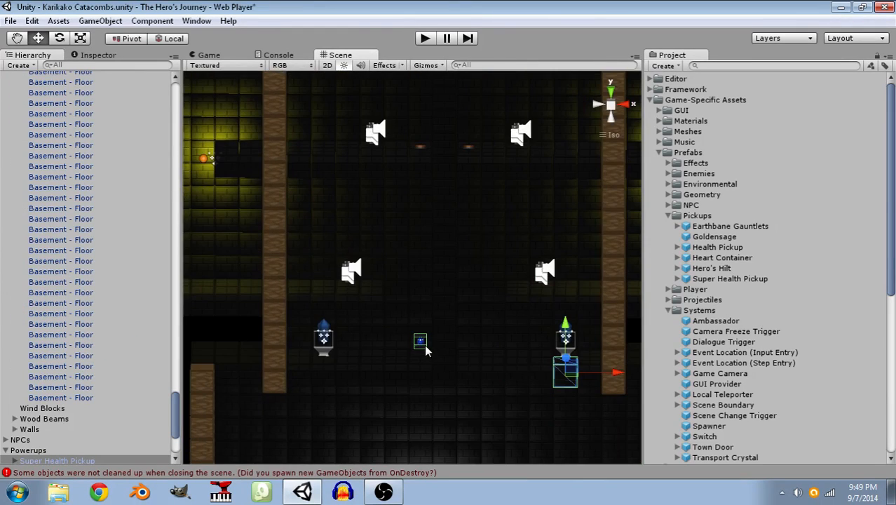
click(421, 343)
drag(473, 341, 449, 345)
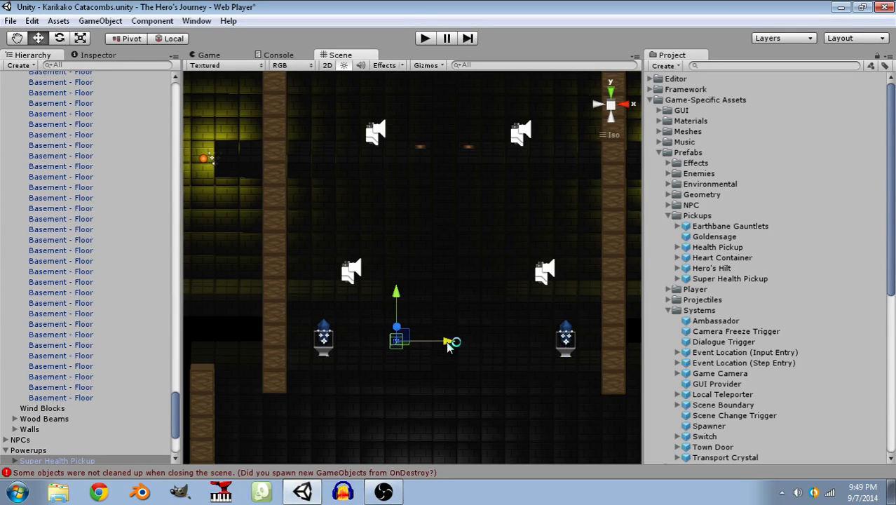
Duplicate the Super Health Pickup and shift the copy towards the right teleporter crystal, mirroring the original.
key(ctrl+d)
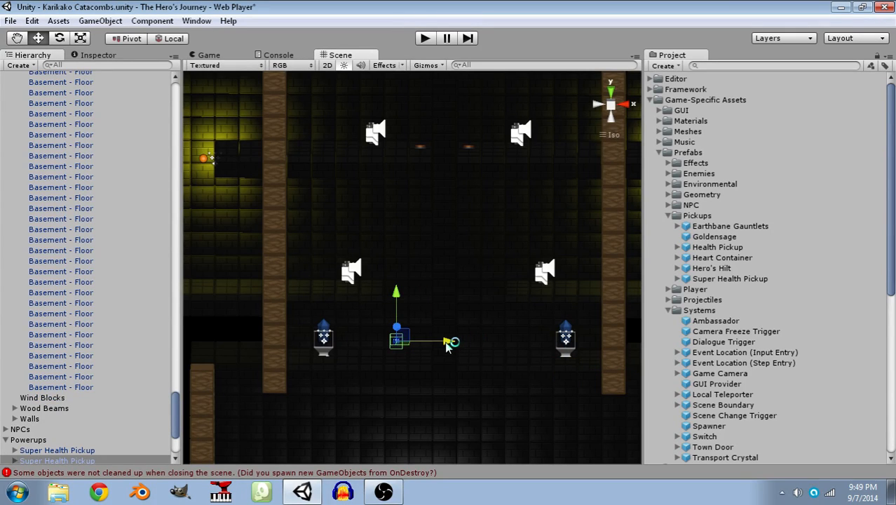
drag(447, 344, 541, 344)
scroll(262, 389, down, 1)
scroll(91, 422, down, 1)
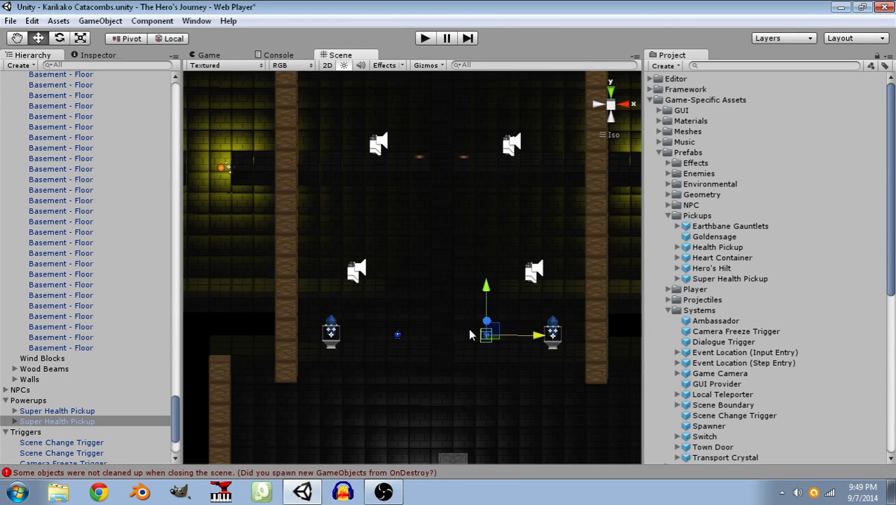
click(216, 322)
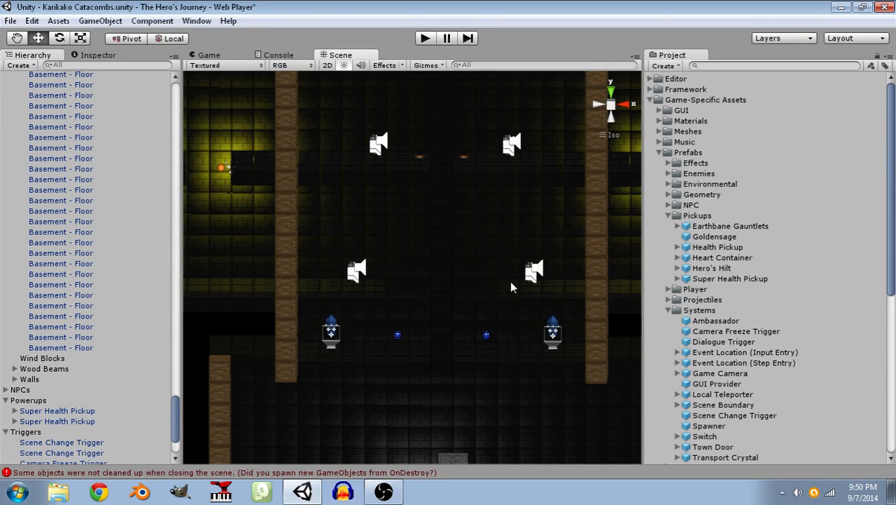
Start a play test and walk the hero through the dark upper passages to the ledge beside the left flame barrier.
click(430, 42)
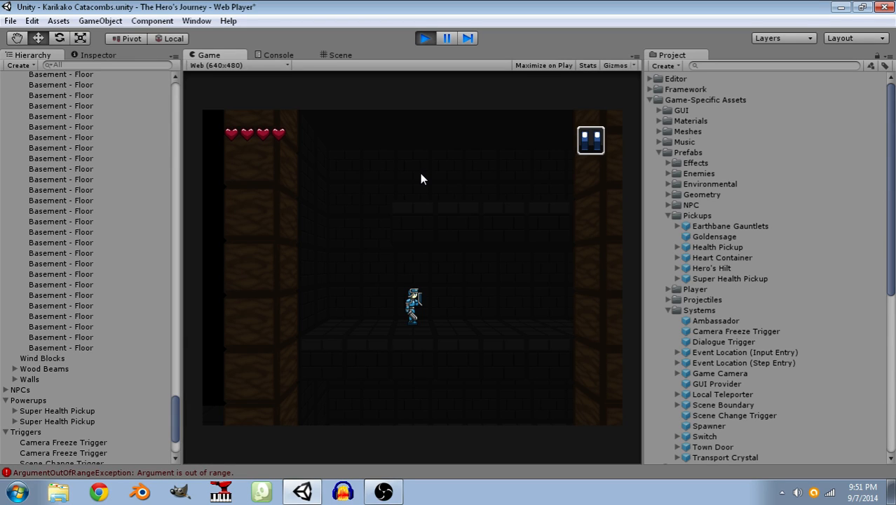
key(Right)
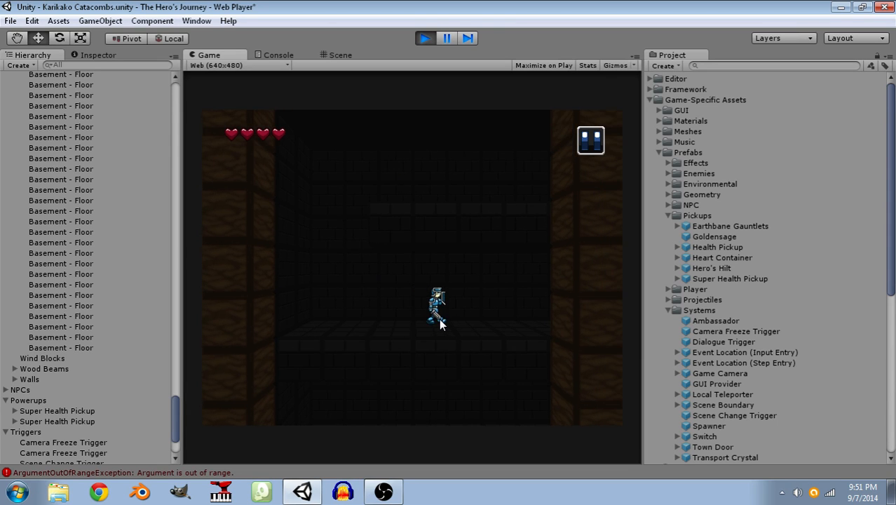
key(Left)
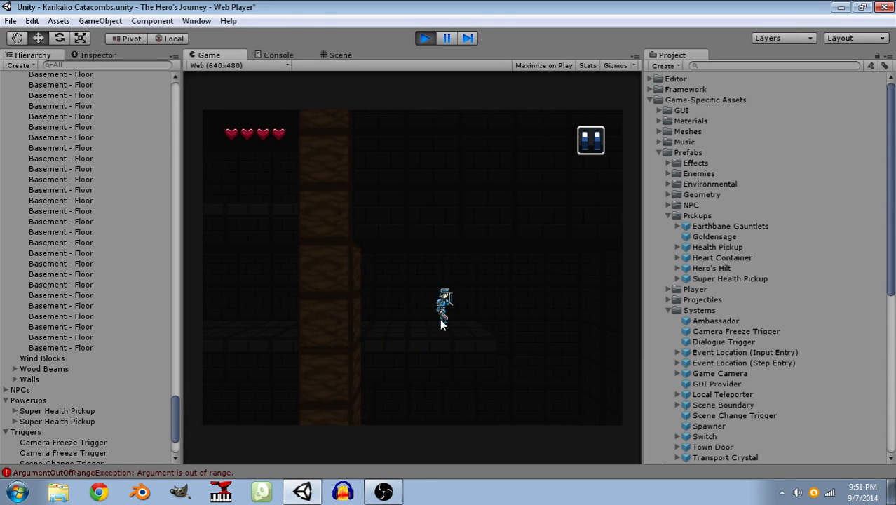
key(Left)
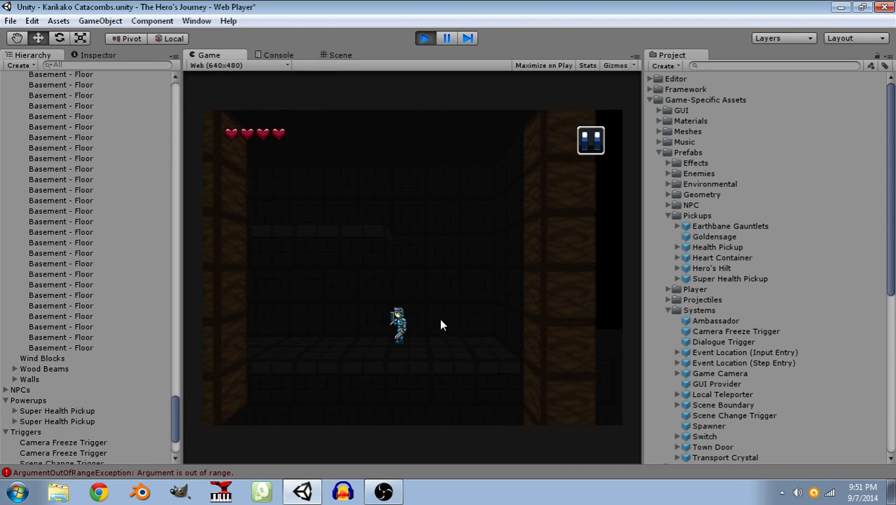
key(Left)
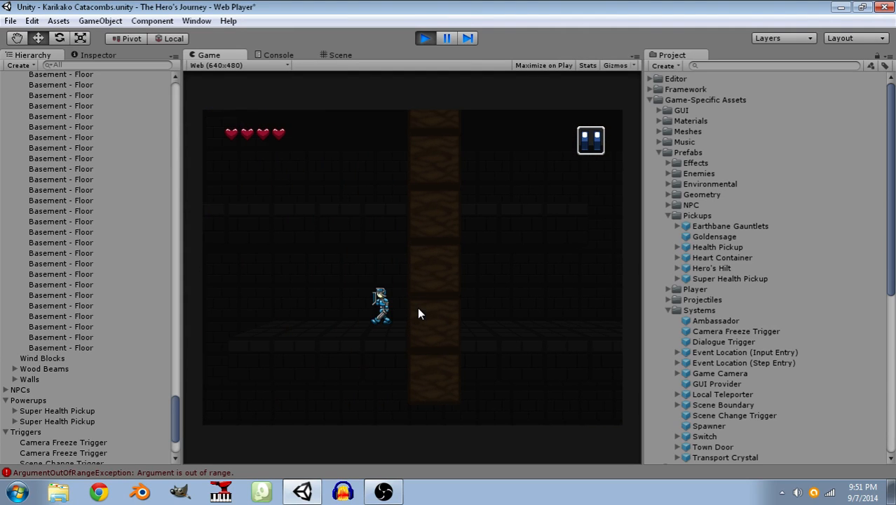
key(Left)
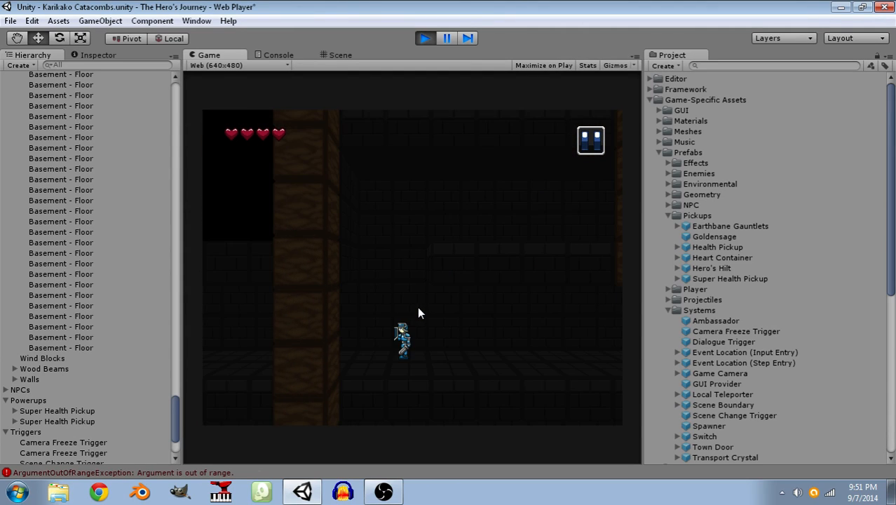
key(Left)
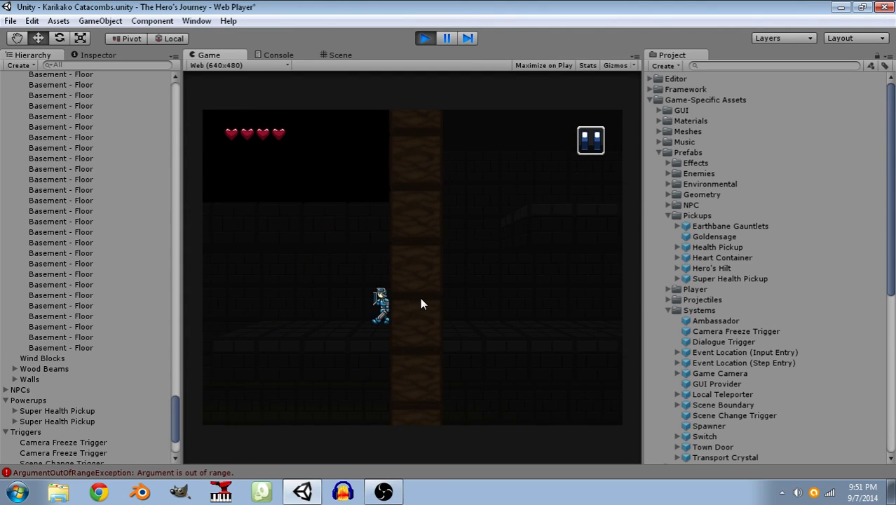
key(Left)
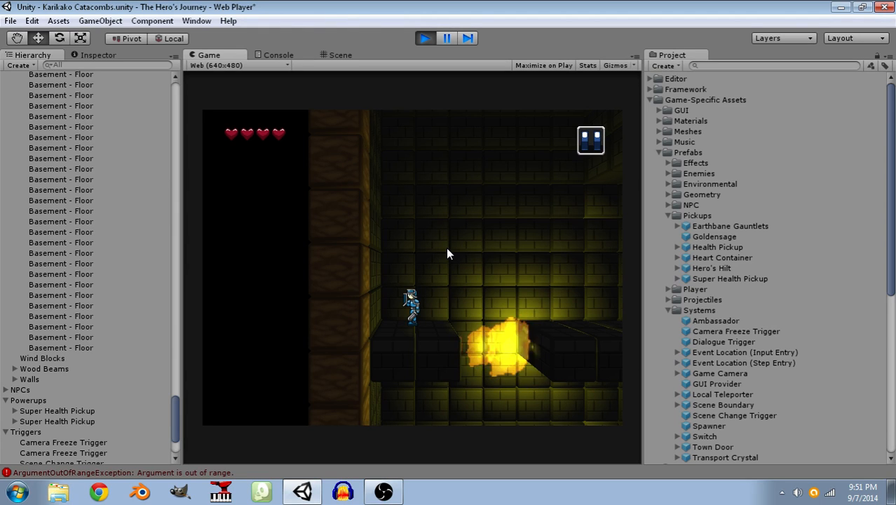
Jump over the flame barrier, walk the hero up to the first Steelguard by the floor switches and end the play test.
key(Right)
key(Right)
key(space)
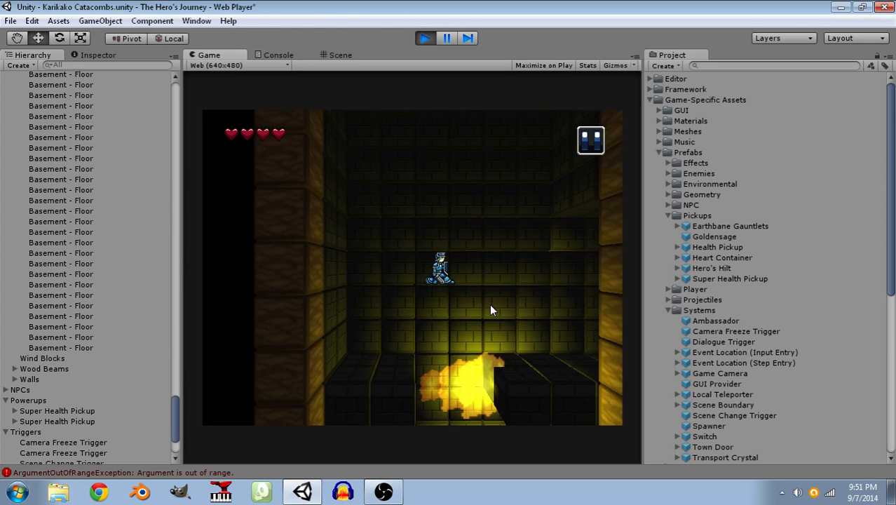
key(Right)
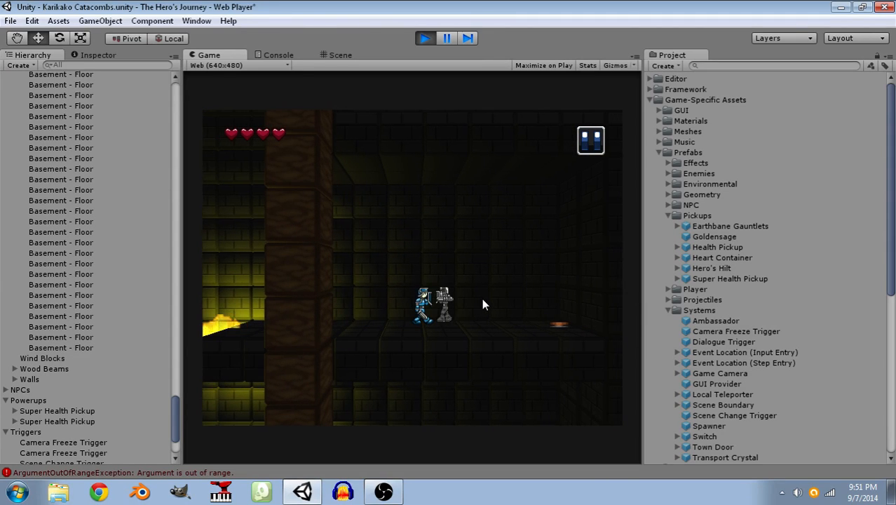
click(425, 38)
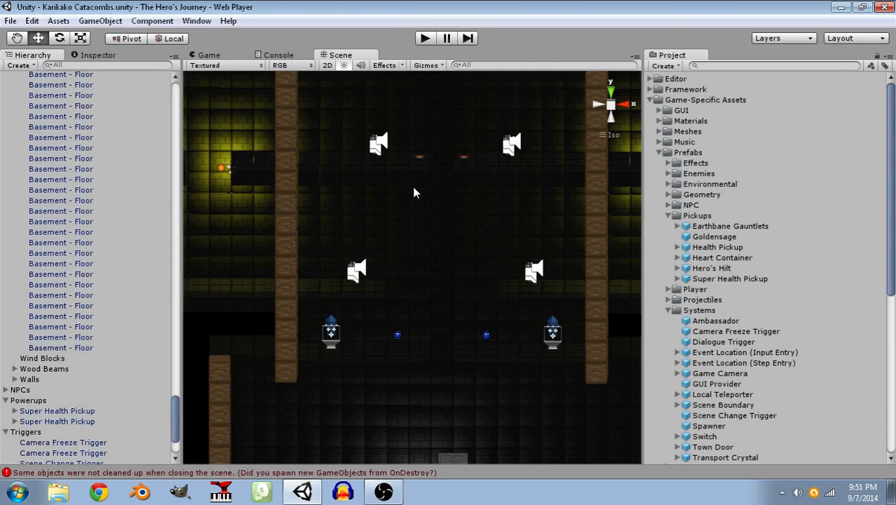
click(383, 489)
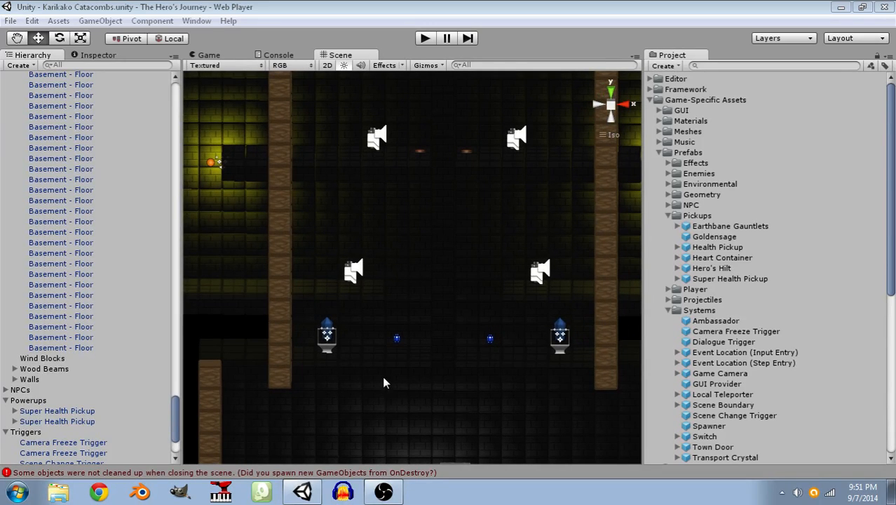
click(371, 393)
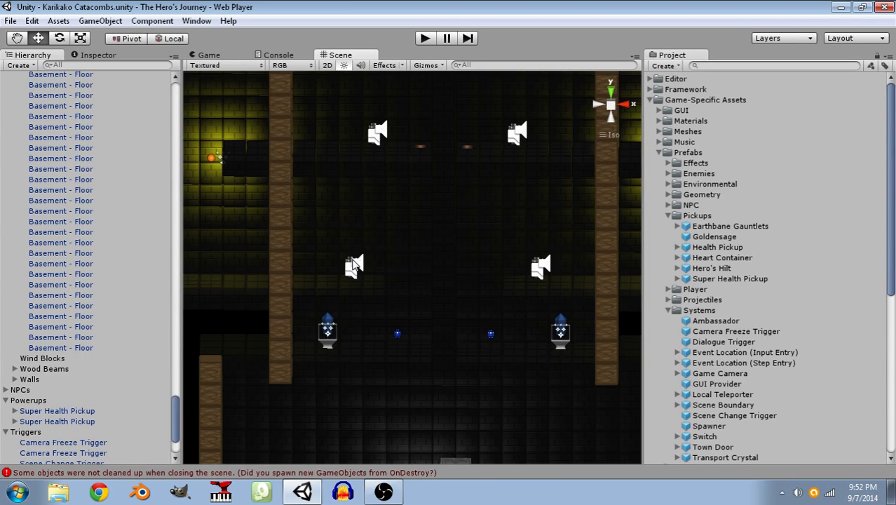
Set the Z position of all four Steelguards to -0.5 together and deselect them.
click(344, 274)
scroll(161, 181, up, 3)
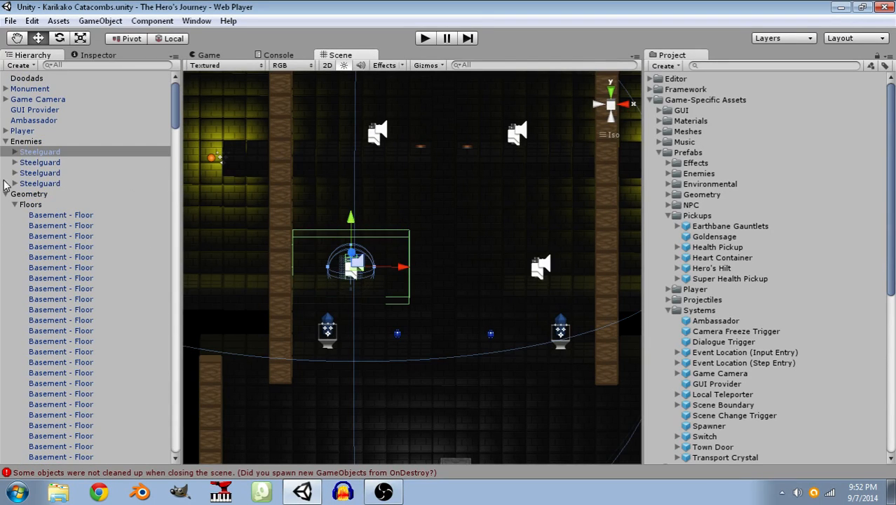
shift+click(51, 183)
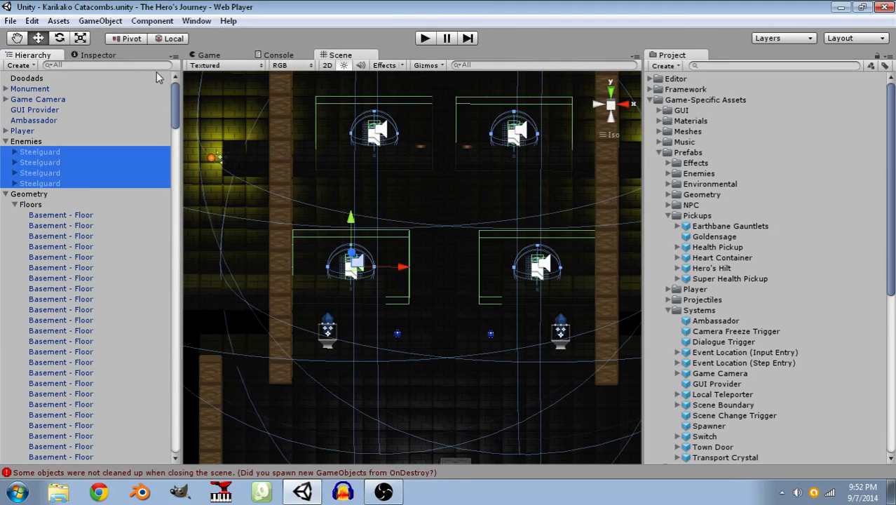
click(105, 56)
click(155, 118)
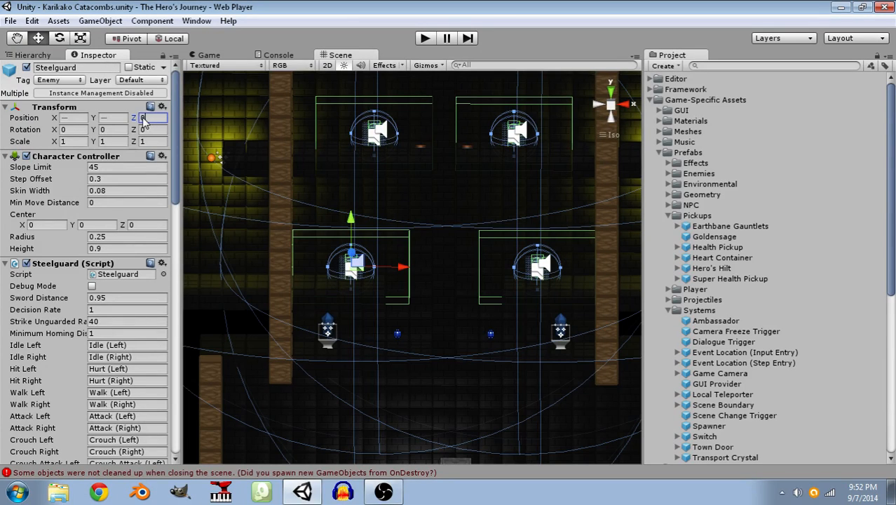
text(-0.5)
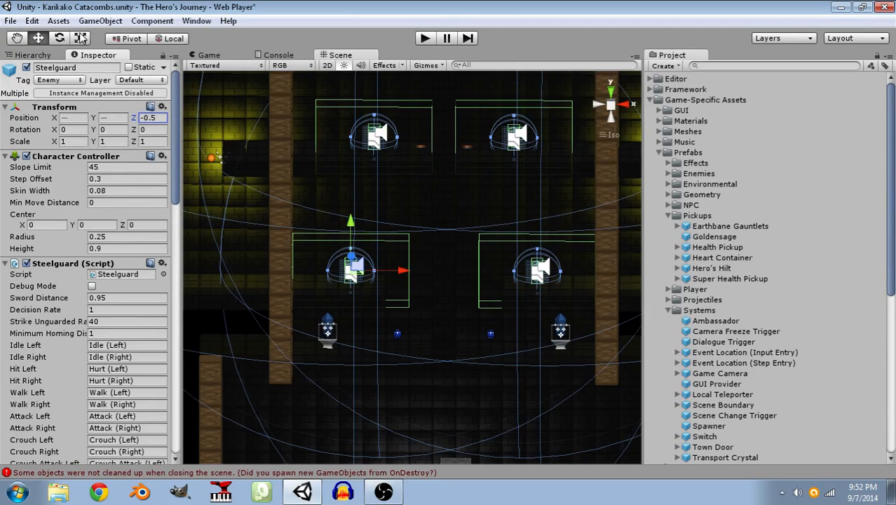
click(195, 339)
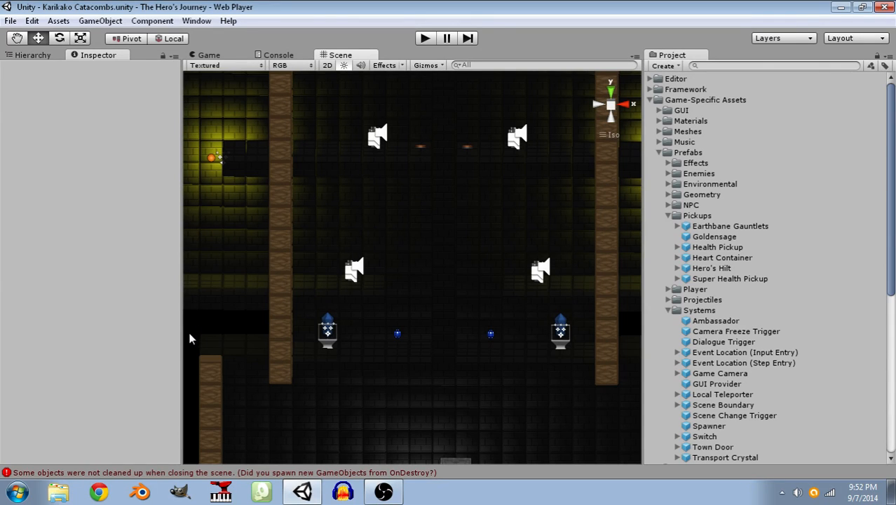
Start a play test and walk the hero back and forth through the dark upper passages.
click(421, 39)
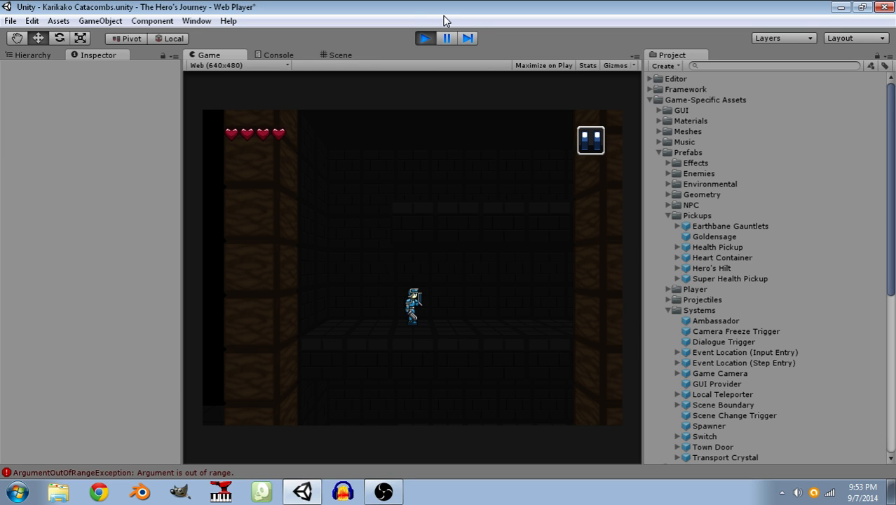
key(d)
click(452, 311)
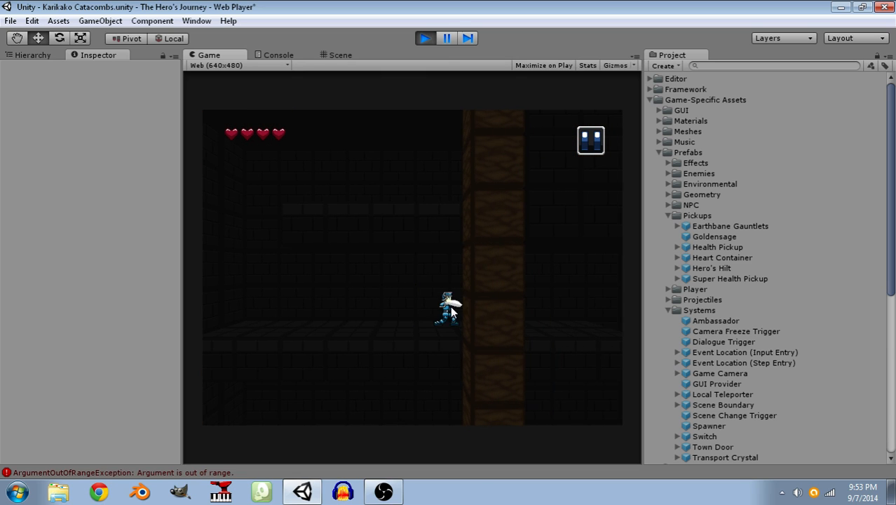
key(d)
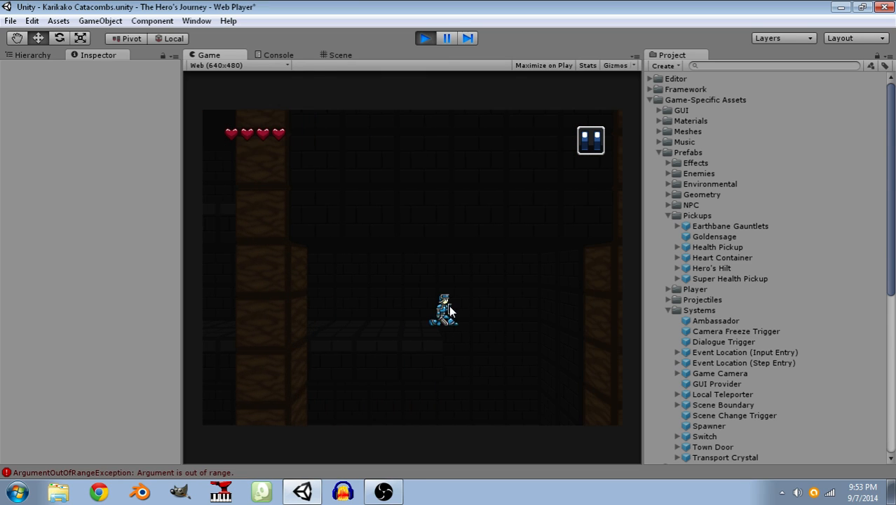
key(a)
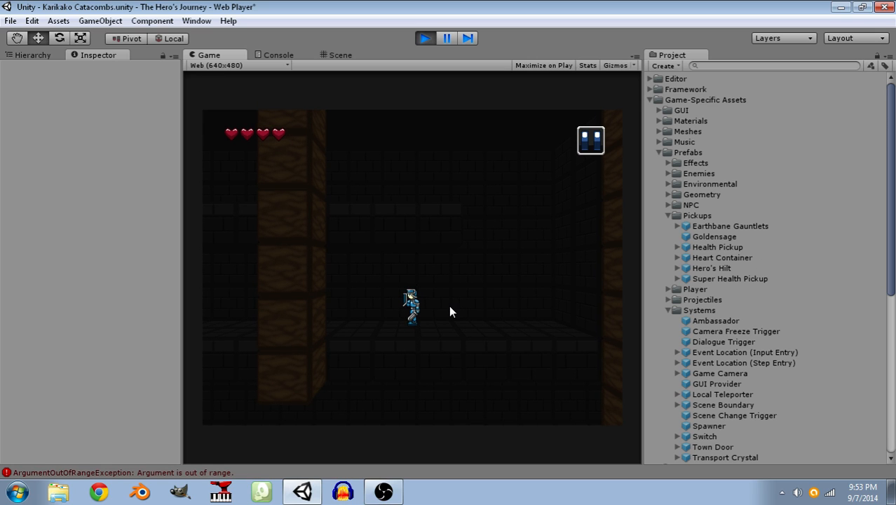
key(a)
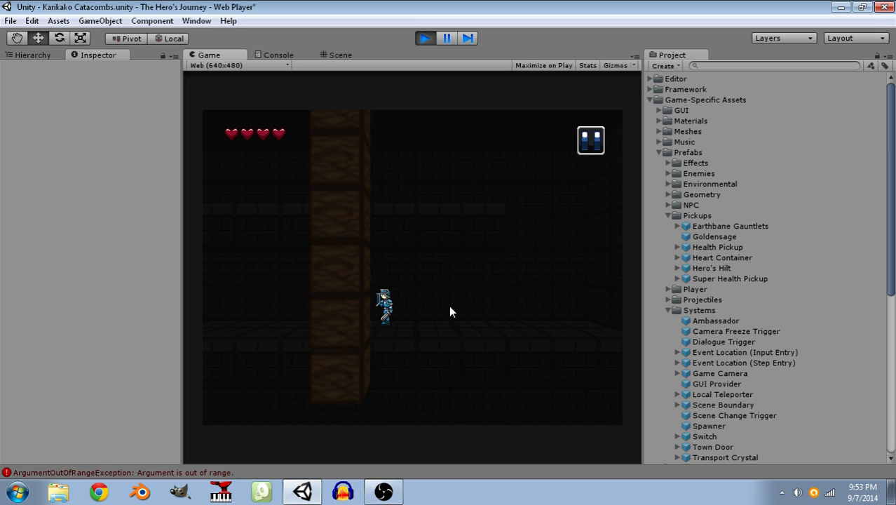
key(a)
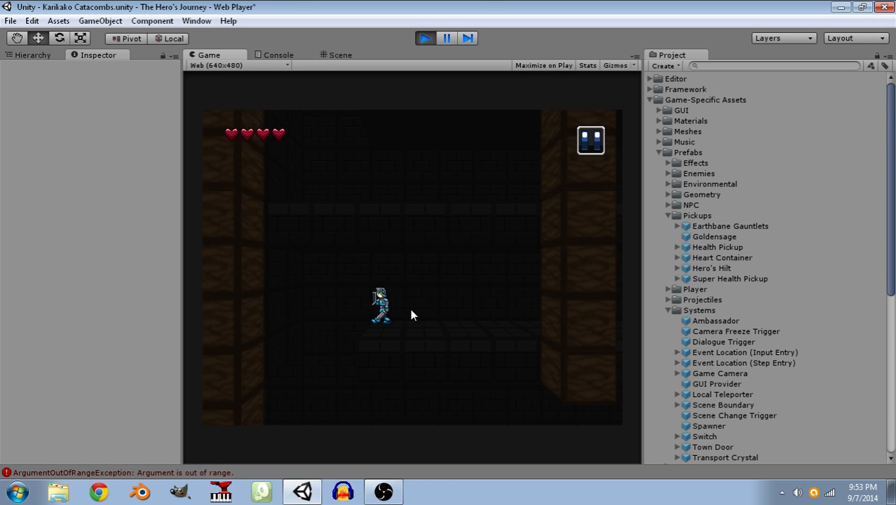
Walk the hero past the left wooden pillar and drop into the shaft above the left flame barrier.
key(d)
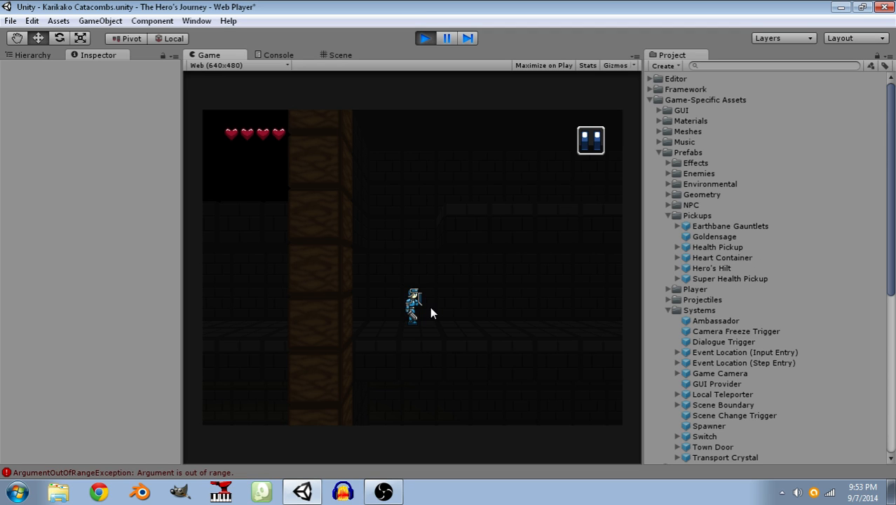
key(a)
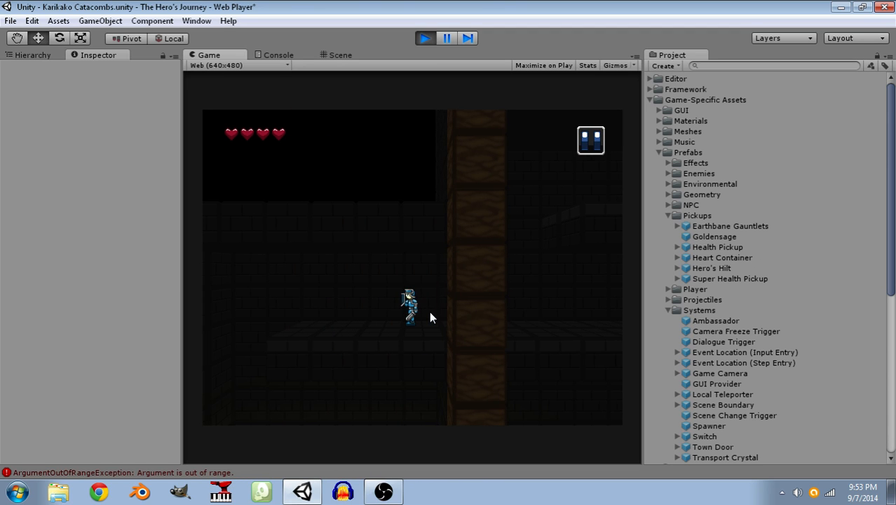
key(d)
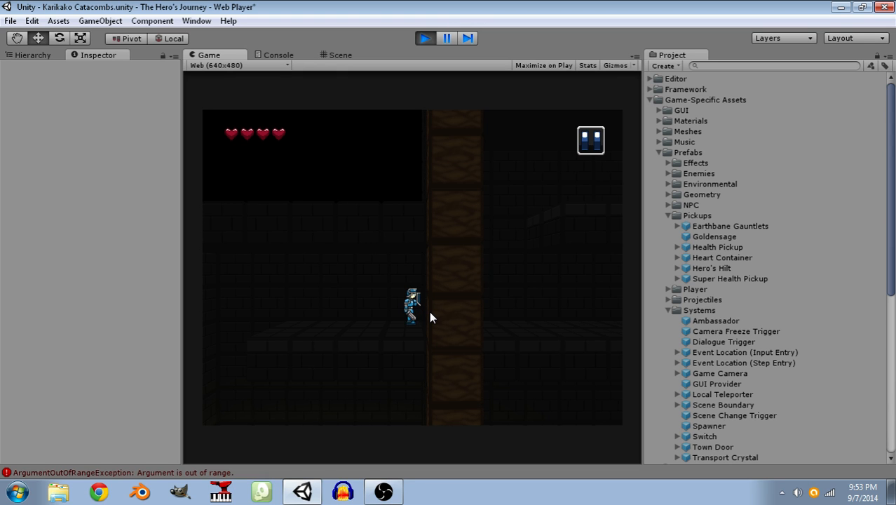
key(a)
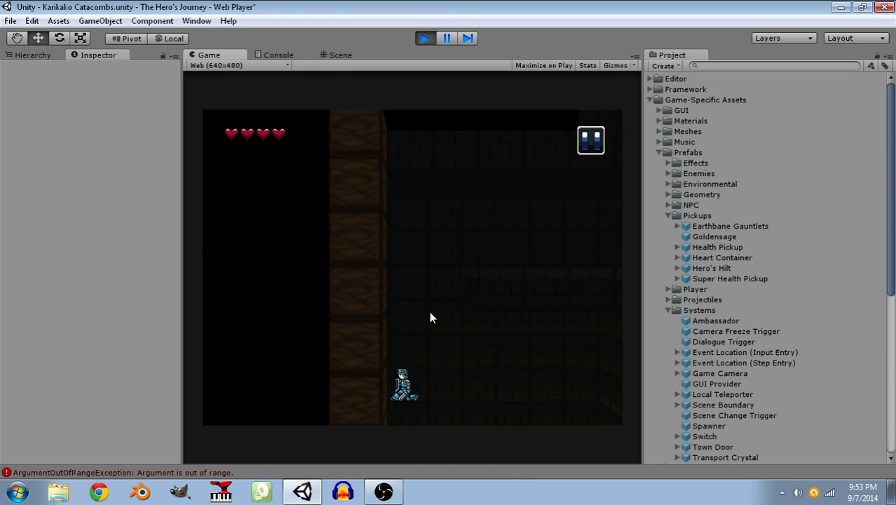
Jump over the left flame barrier and walk the hero up to the first Steelguard.
key(d)
key(d)
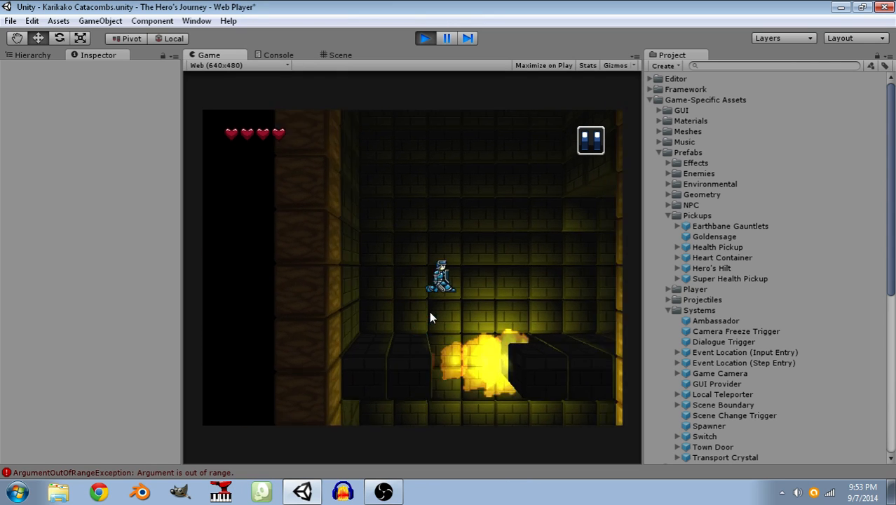
key(d)
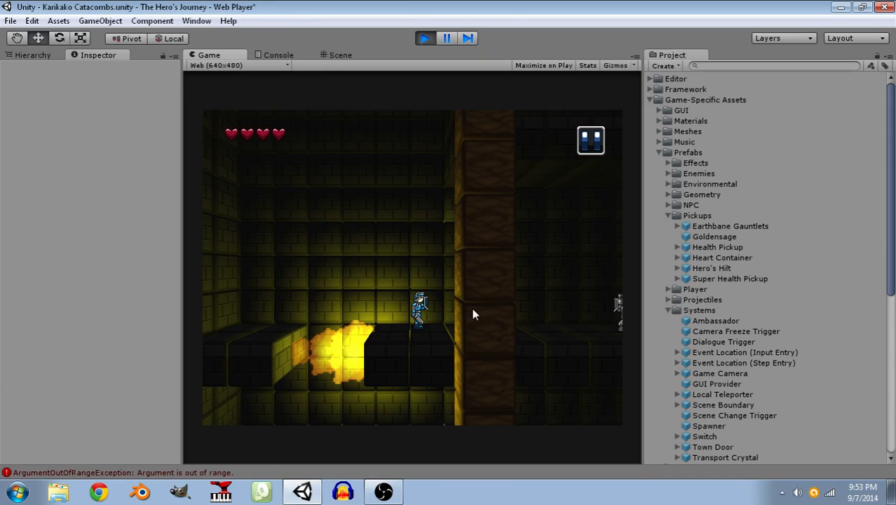
key(d)
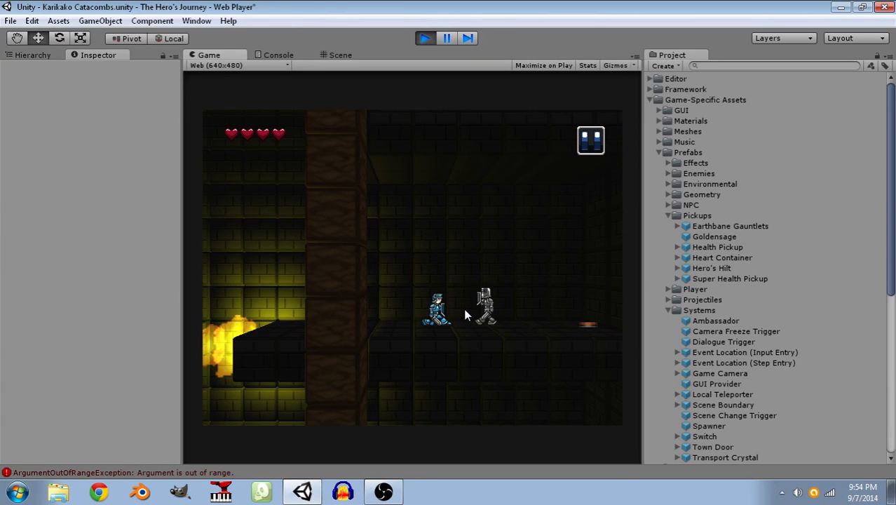
Fight the first Steelguard with the hero's sword and advance to the left floor switch.
click(466, 310)
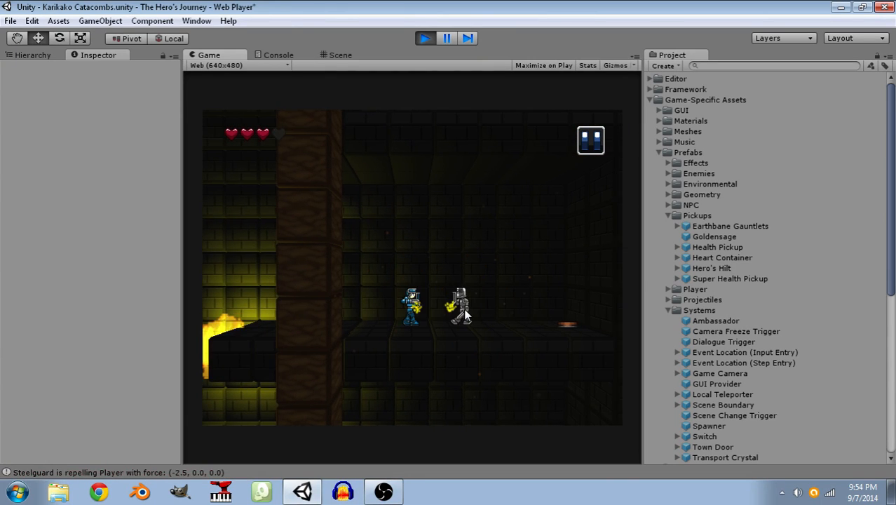
click(465, 311)
key(d)
key(a)
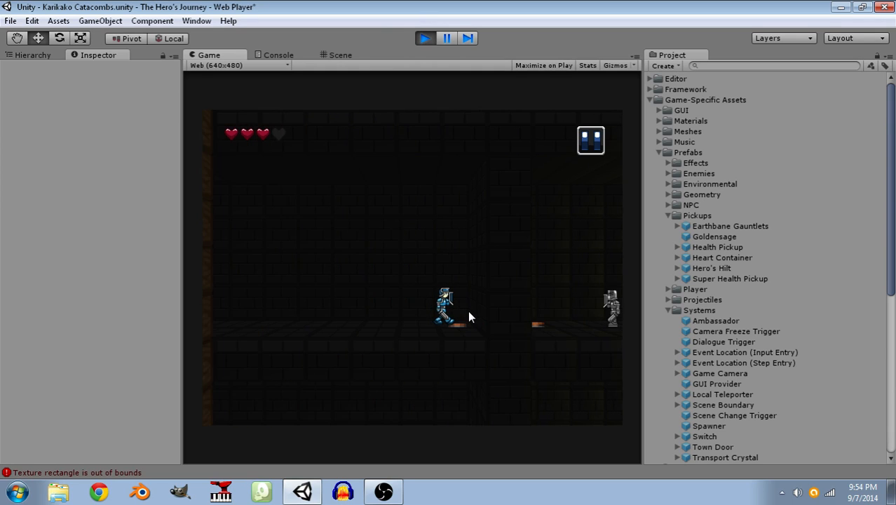
Walk the hero back past the wooden pillar, descend the ledges and approach the Steelguard above the left teleporter crystal.
key(a)
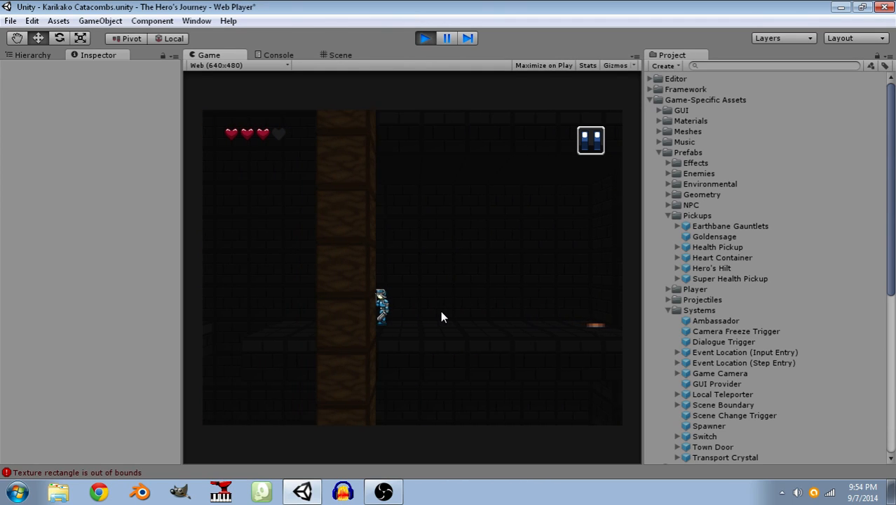
key(d)
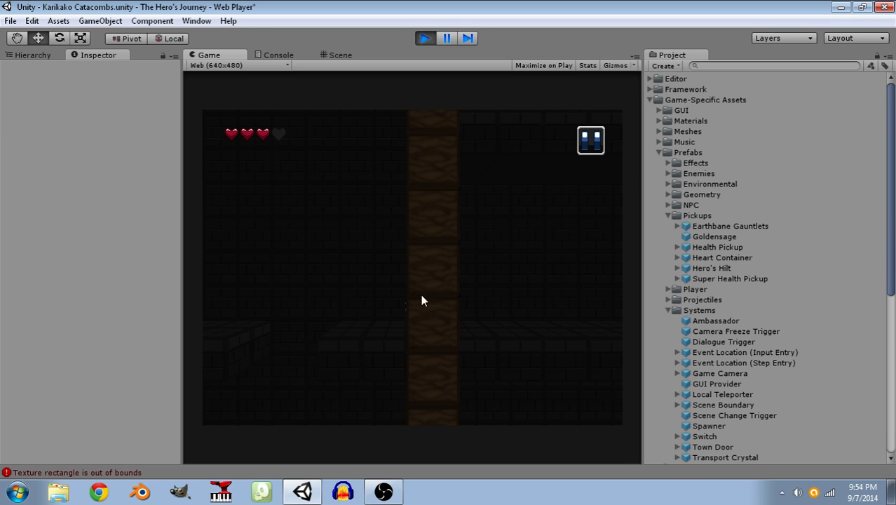
key(a)
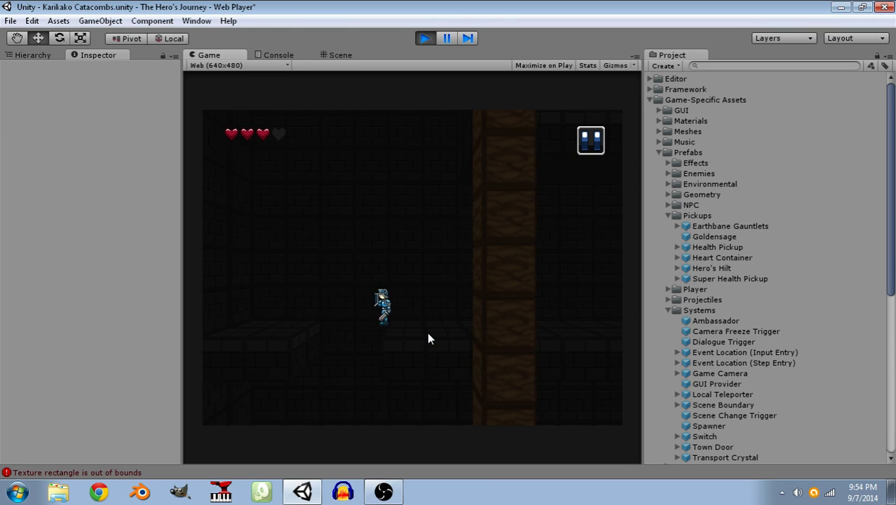
key(d)
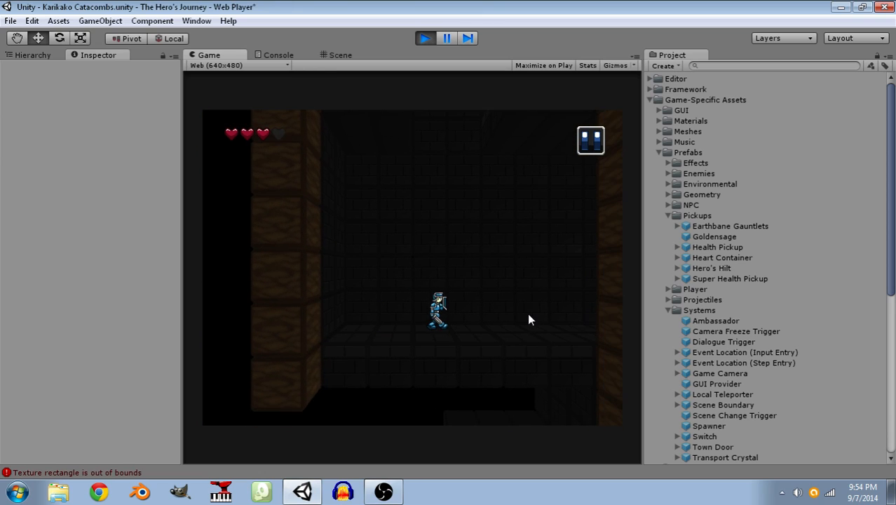
key(d)
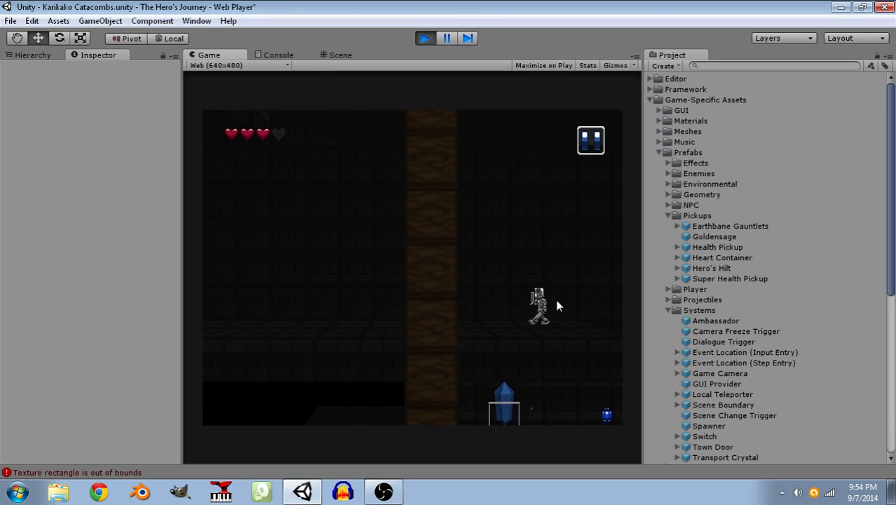
Fight the Steelguard on the ledge above the left teleporter crystal and move on along the ledge.
click(552, 299)
click(553, 300)
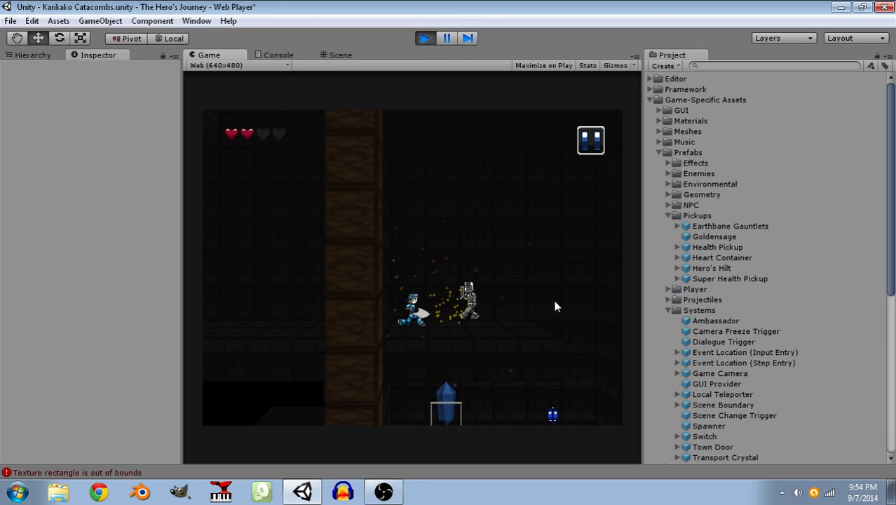
click(555, 301)
key(Right)
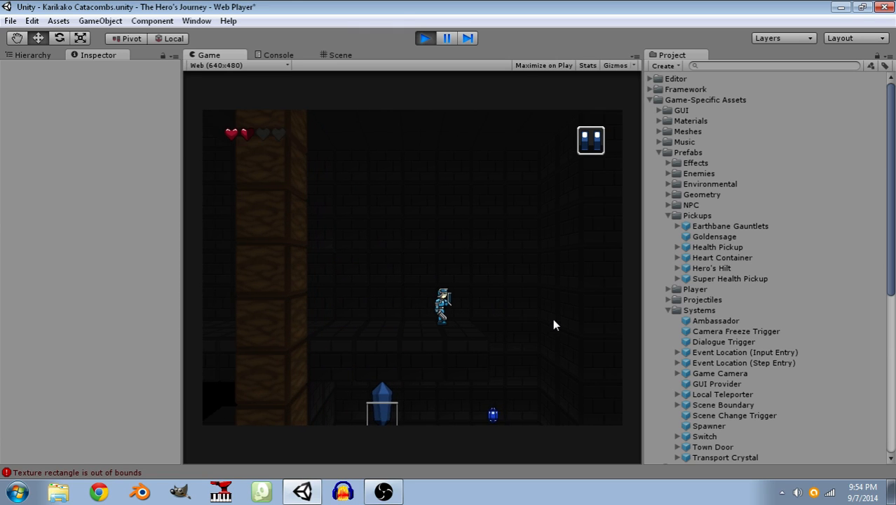
Drop to the shaft floor and take the left crystal's local teleporter back to the top.
key(Left)
key(Left)
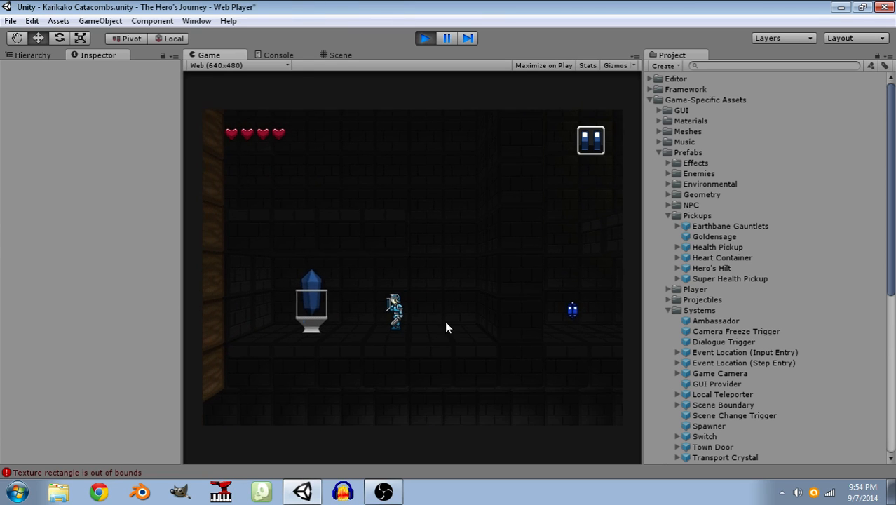
click(371, 268)
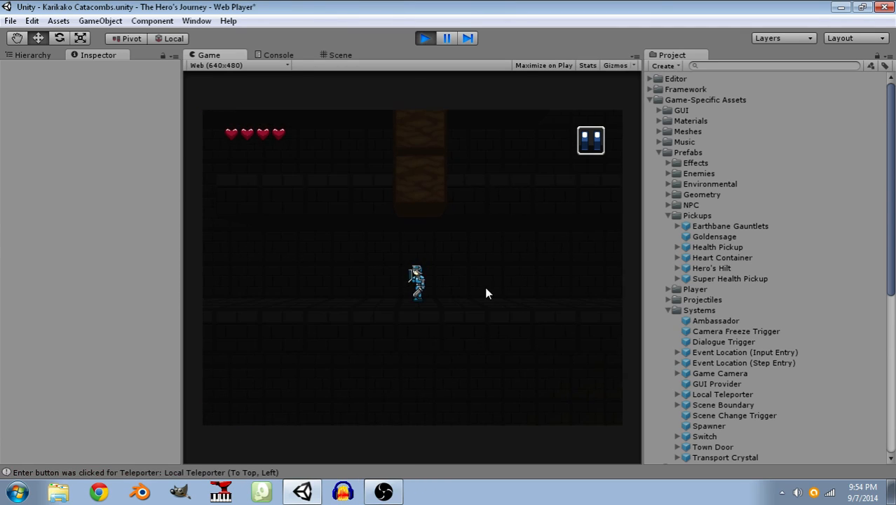
Cross the upper passage to the right shaft, drop past its flame barrier and approach the Steelguard beyond it.
key(Right)
key(Right)
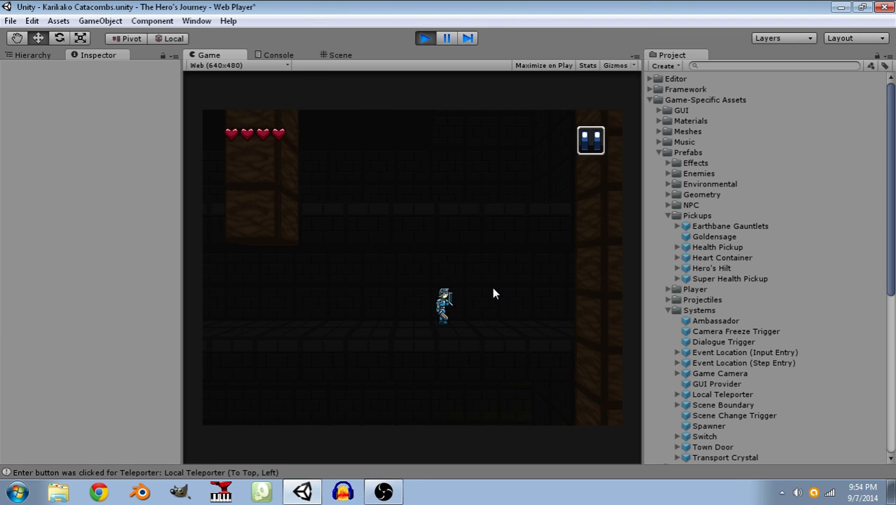
key(Right)
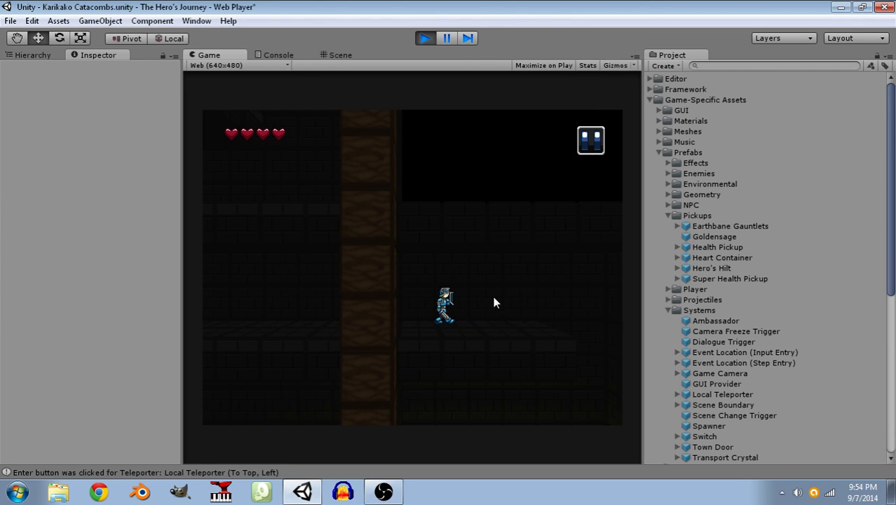
key(Left)
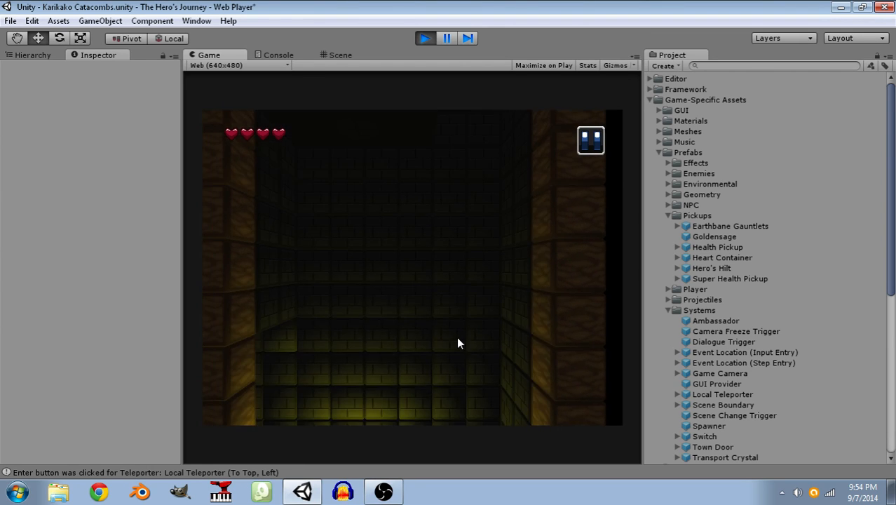
key(Left)
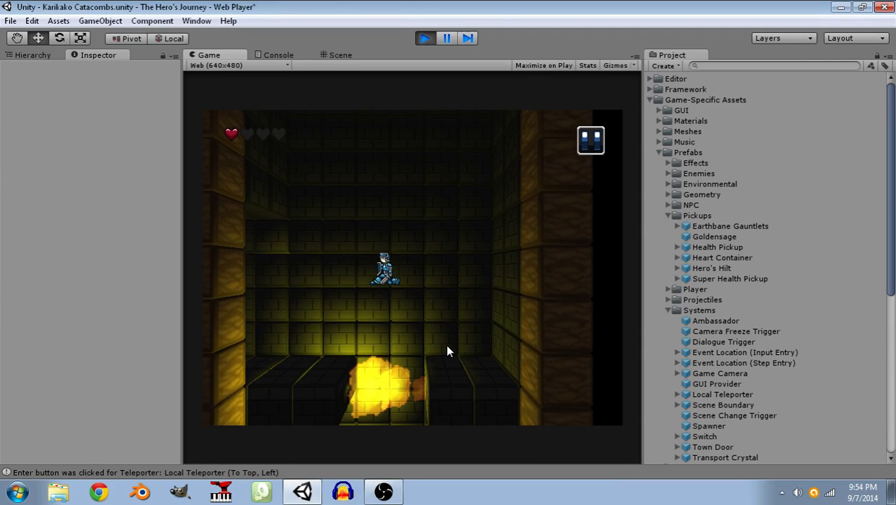
key(Left)
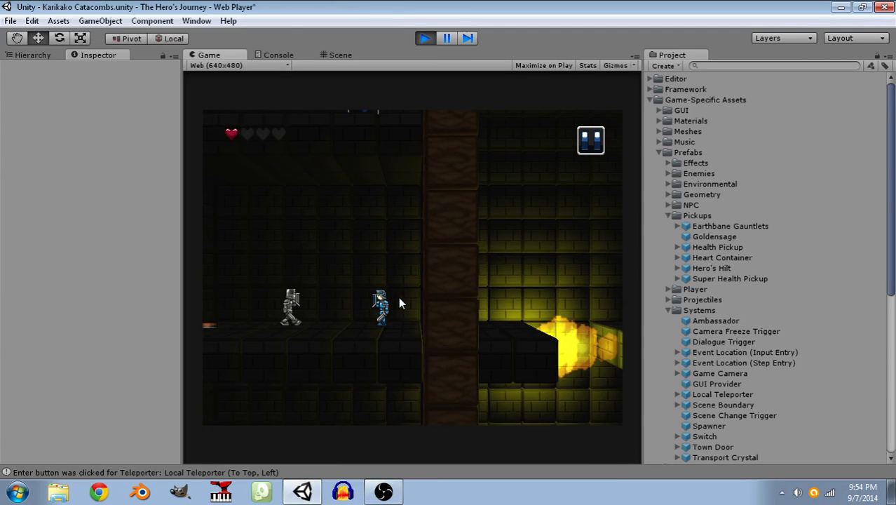
Defeat the Steelguard by the right floor switch and collect the health pickup it drops.
key(Left)
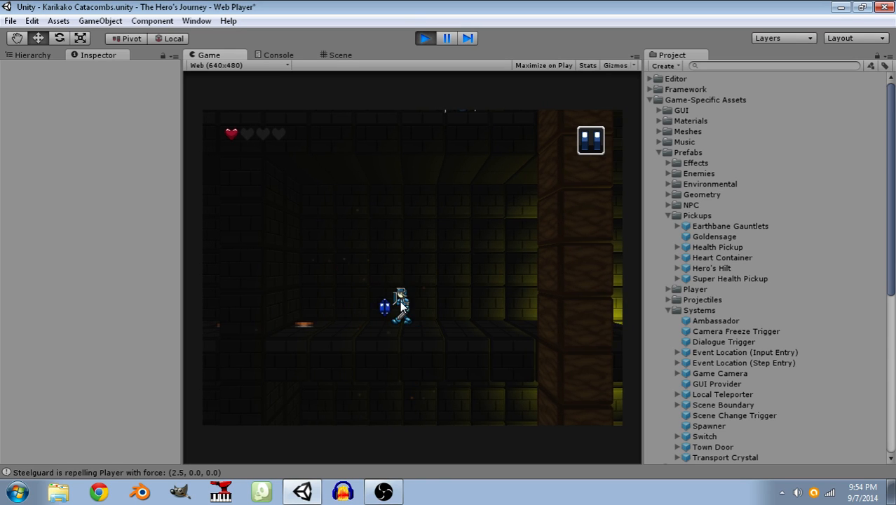
key(Left)
key(Right)
key(Right)
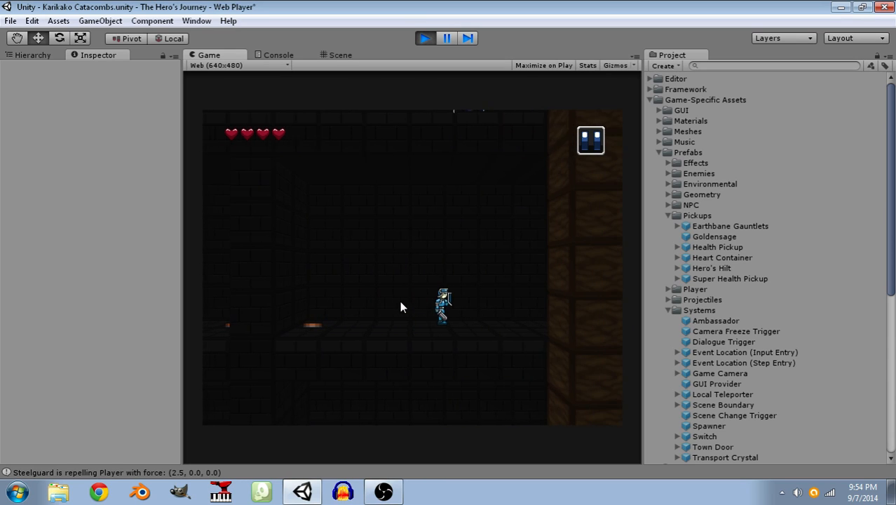
Walk the hero past the right wooden pillar and down the ledges to the Steelguard above the right teleporter crystal.
key(Right)
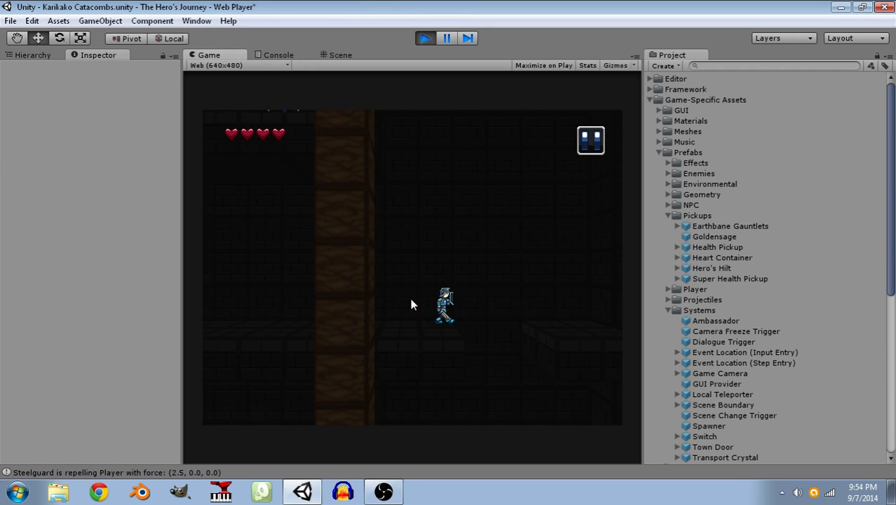
key(Left)
key(Left)
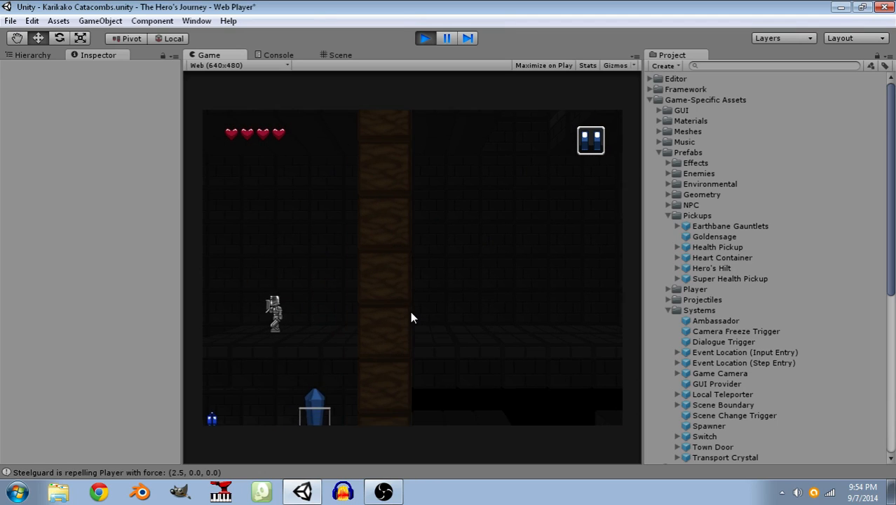
Attack the Steelguard above the right teleporter crystal and drop to the shaft floor beside the health pickup.
key(x)
key(Left)
key(Left)
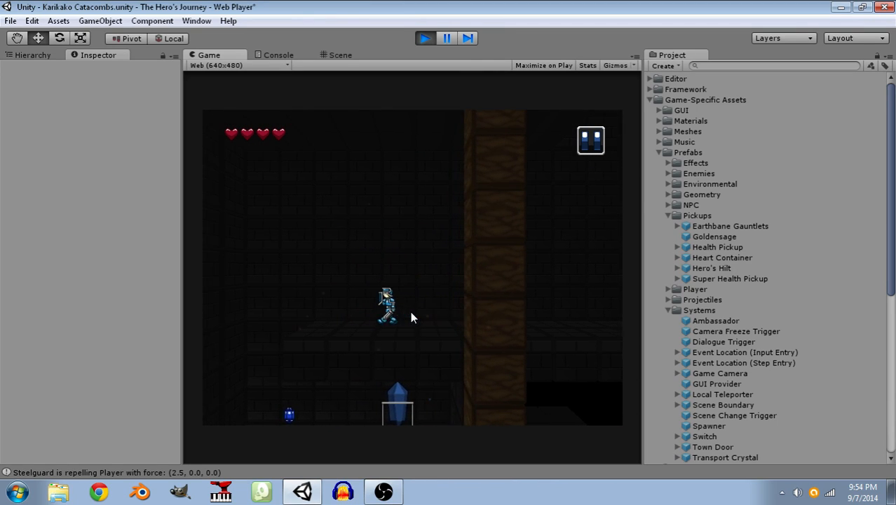
key(Left)
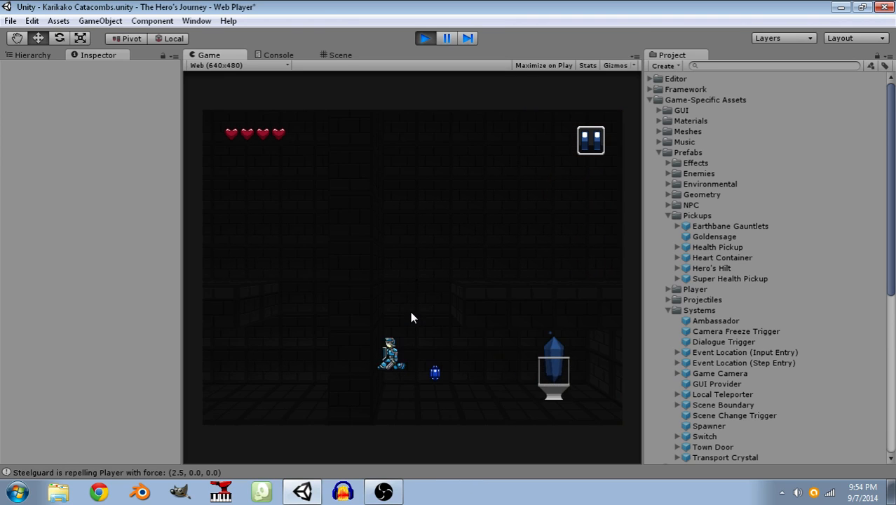
Walk the hero to the right teleporter crystal, teleport from it and stop the play test.
key(Right)
key(Right)
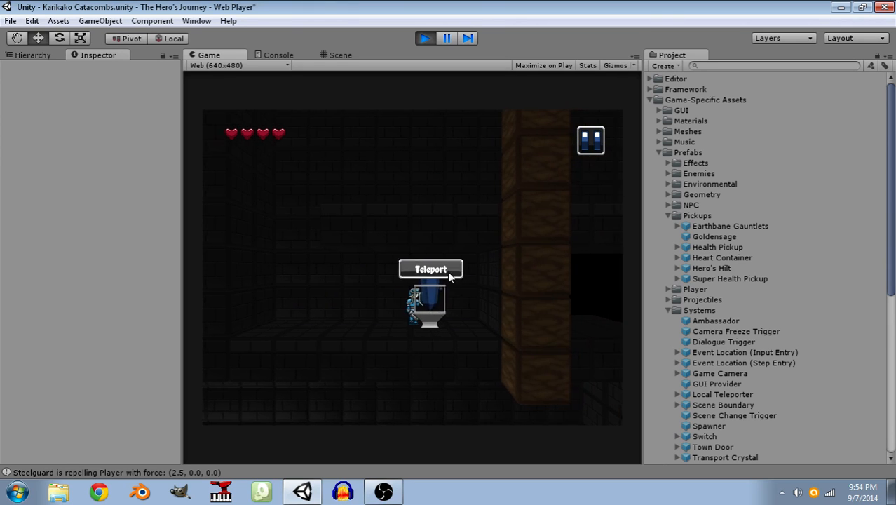
click(447, 269)
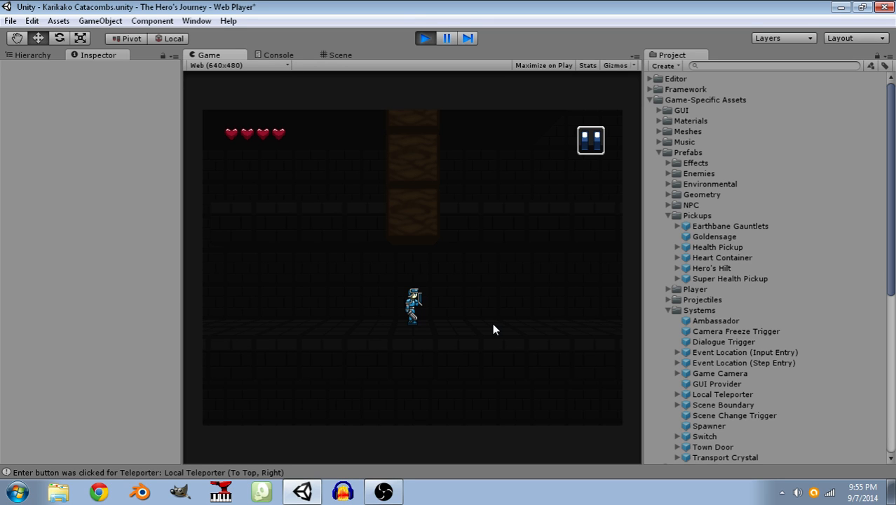
click(425, 39)
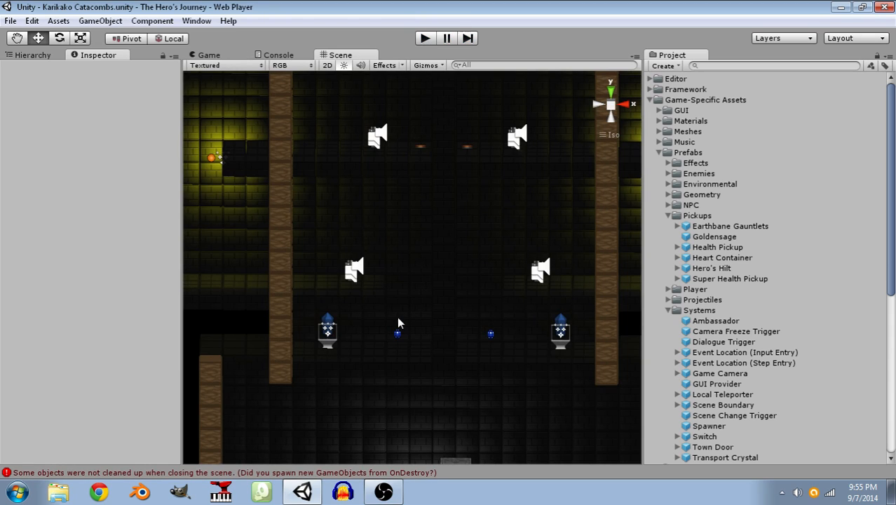
Examine the Systems prefabs, including Dialogue Trigger and Event Location (Step Entry), for pieces the catacombs scene could use.
alt+drag(373, 314, 426, 281)
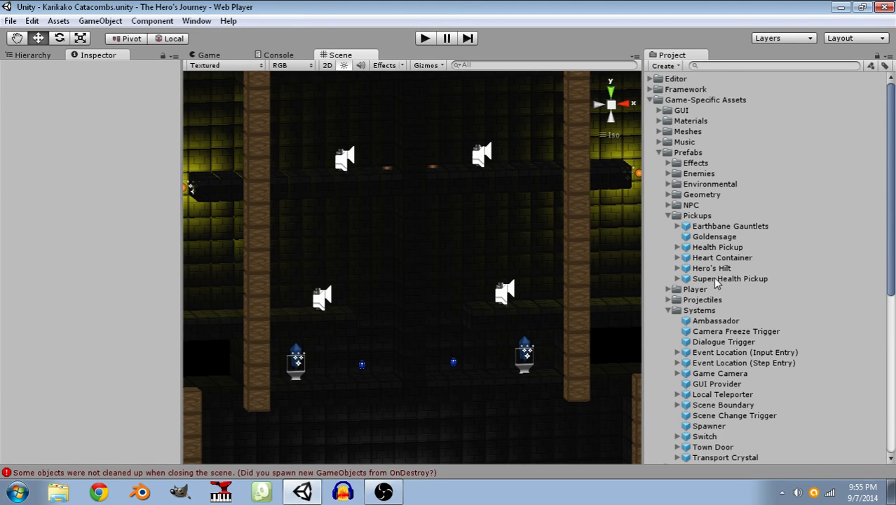
scroll(743, 331, down, 10)
scroll(743, 335, up, 8)
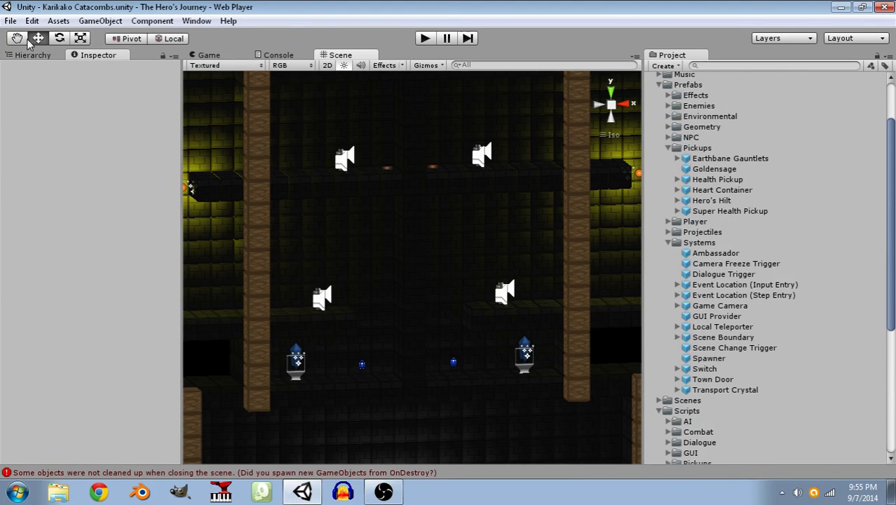
click(55, 56)
scroll(713, 310, down, 4)
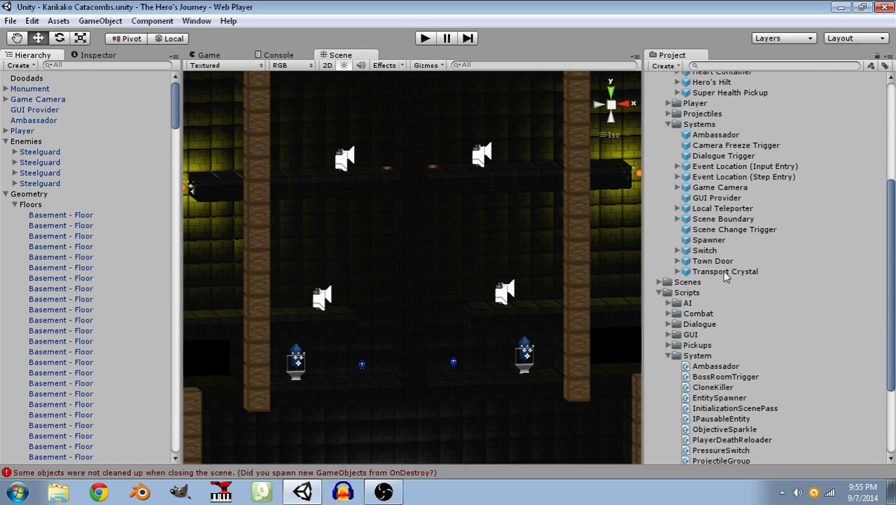
click(704, 156)
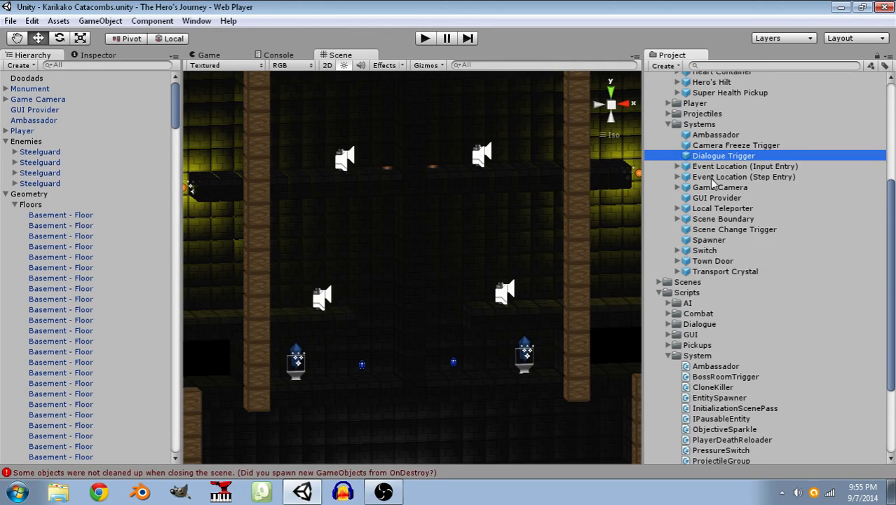
click(714, 178)
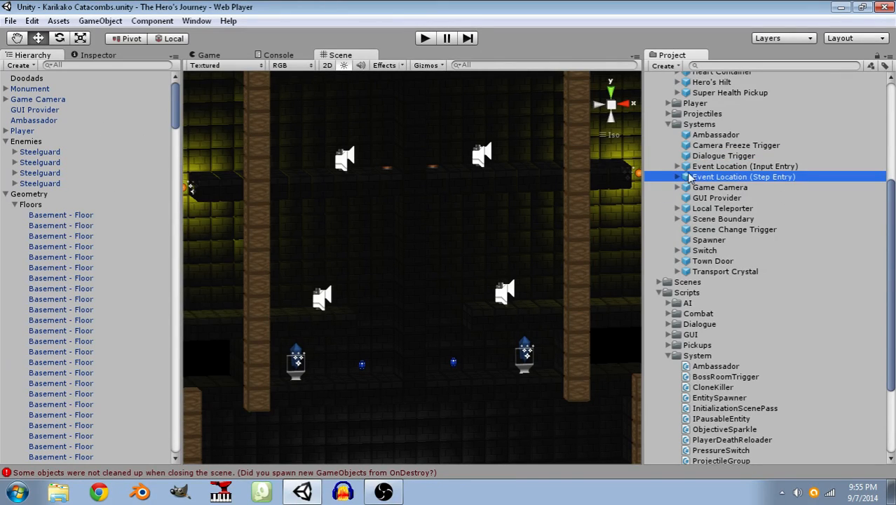
click(678, 177)
click(678, 178)
Collapse the Floors and Walls groups under Geometry in the scene's object hierarchy.
click(12, 212)
click(14, 205)
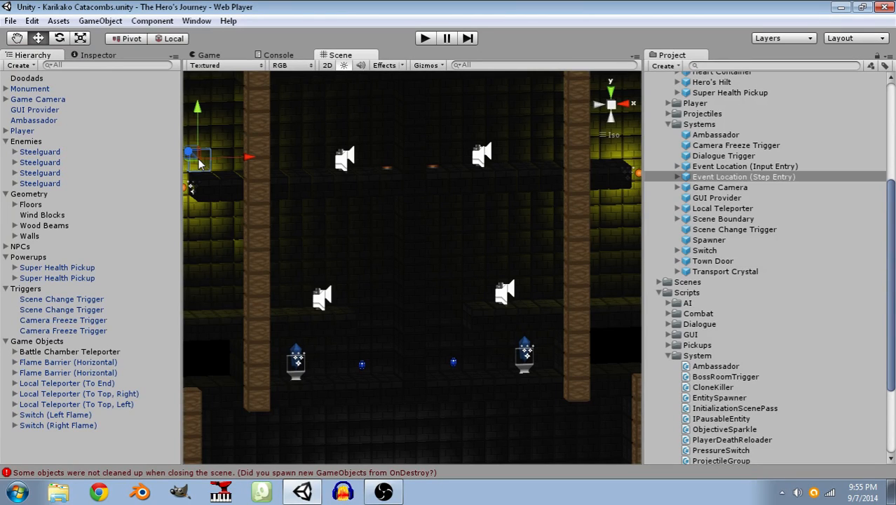
click(199, 159)
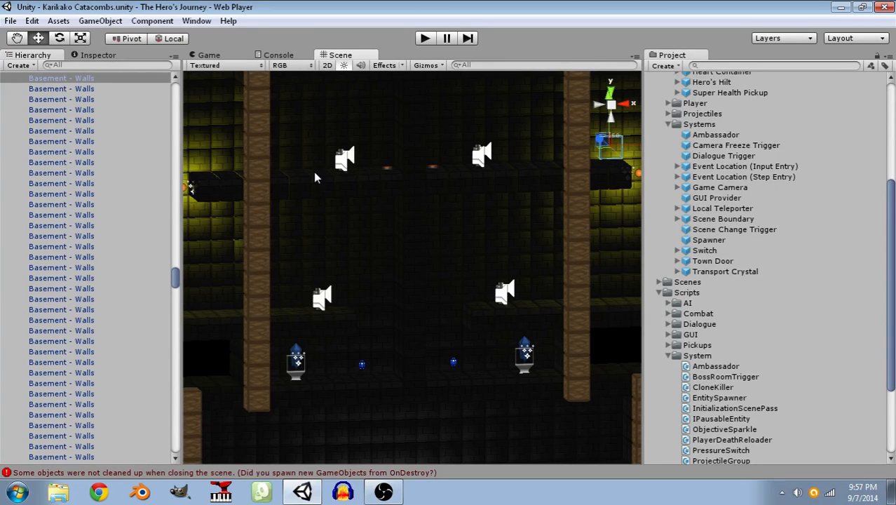
scroll(424, 306, down, 3)
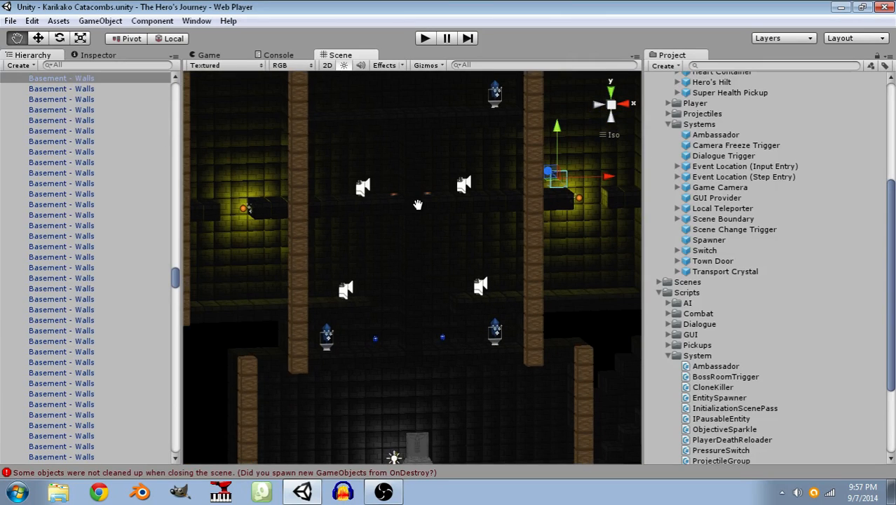
middle_drag(416, 205, 416, 237)
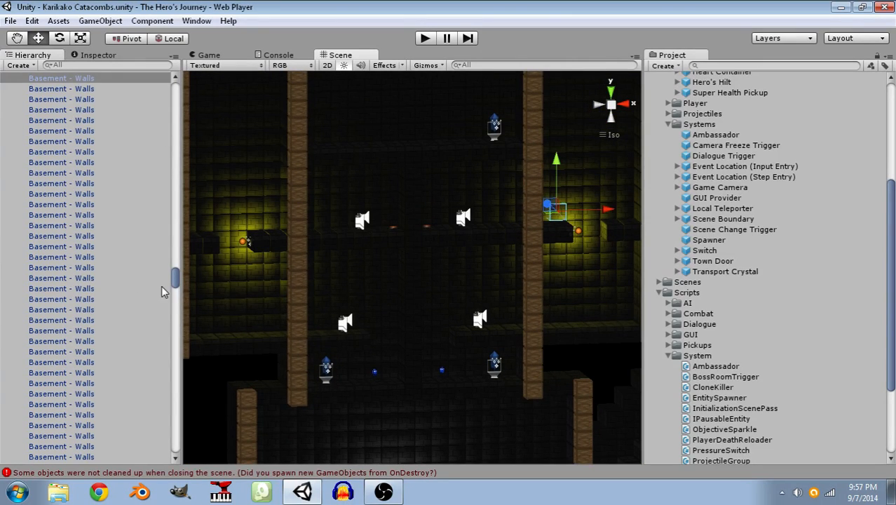
drag(173, 282, 152, 109)
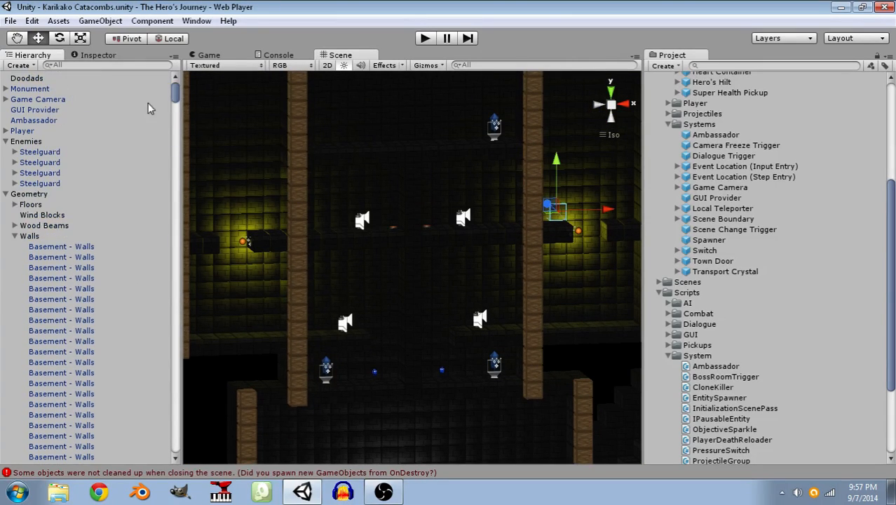
click(16, 236)
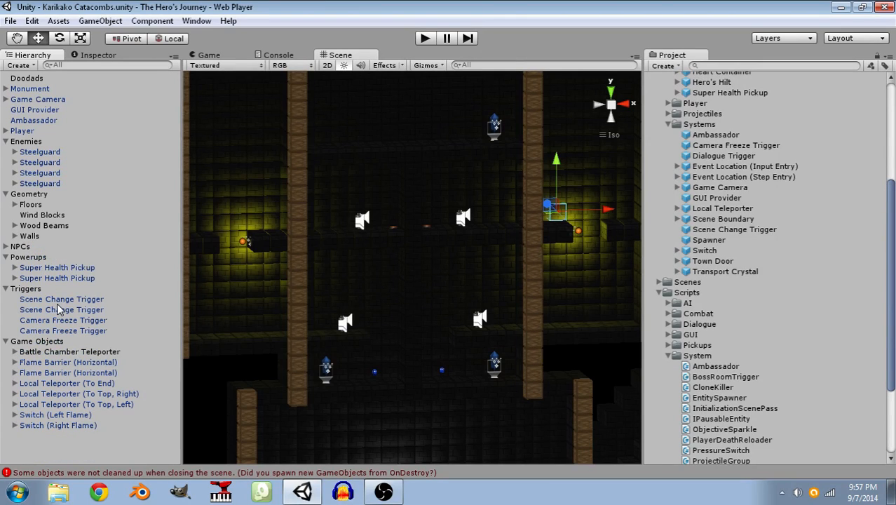
Frame the Battle Chamber Teleporter in the scene and inspect its nested Local Teleporter and its Switch Combo Activator settings.
click(62, 352)
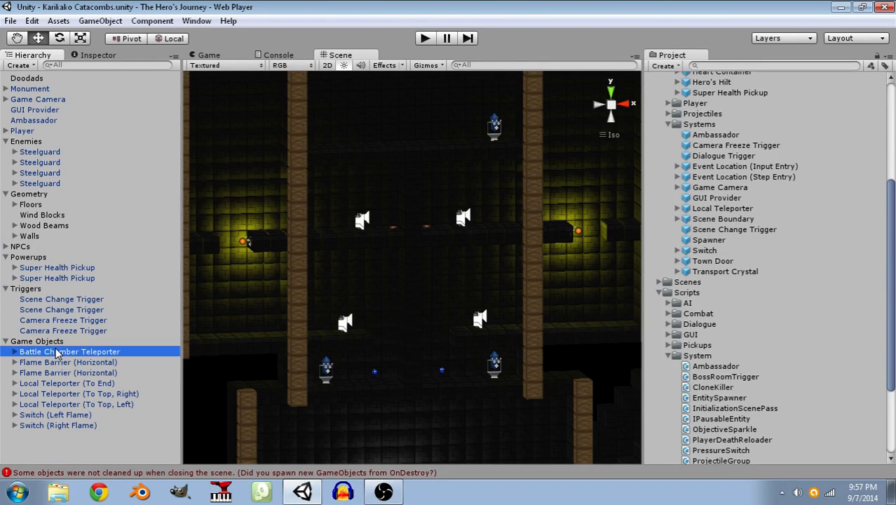
key(f)
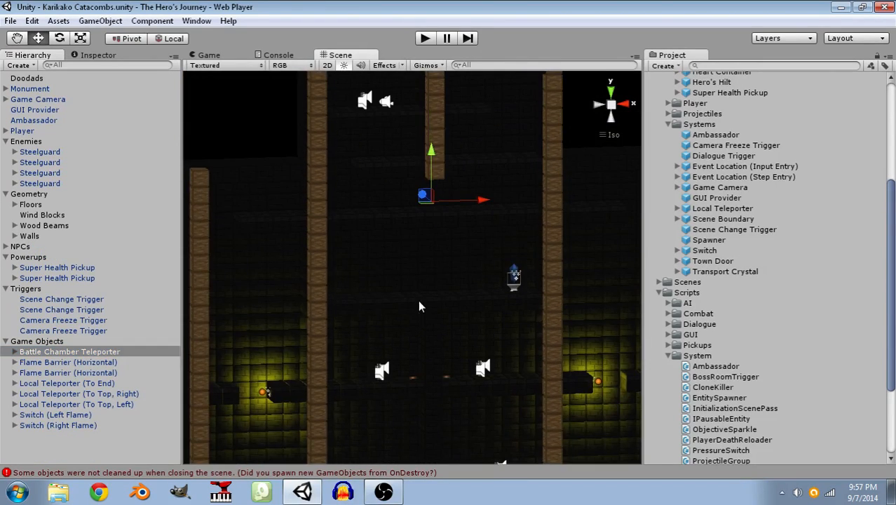
click(15, 352)
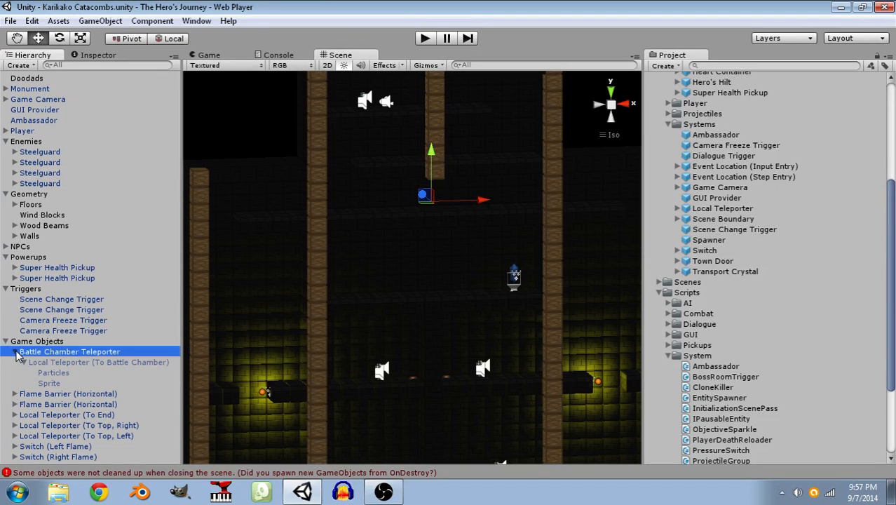
click(39, 362)
click(44, 351)
click(93, 363)
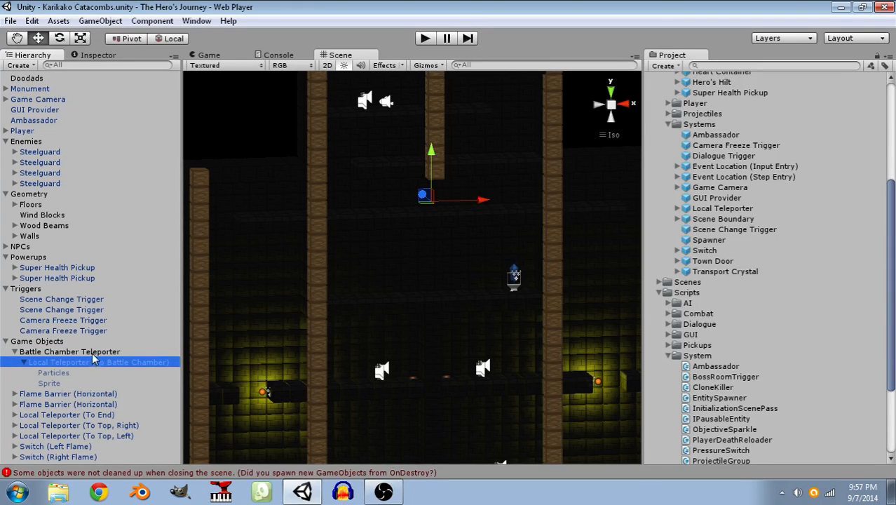
click(96, 353)
click(96, 56)
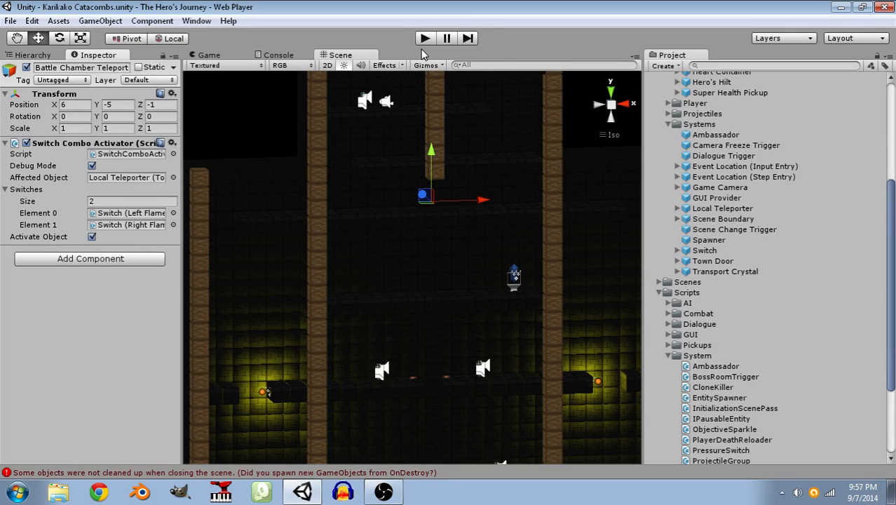
Check the logged console messages, then open the SwitchComboActivator script in MonoDevelop and review its methods.
click(128, 471)
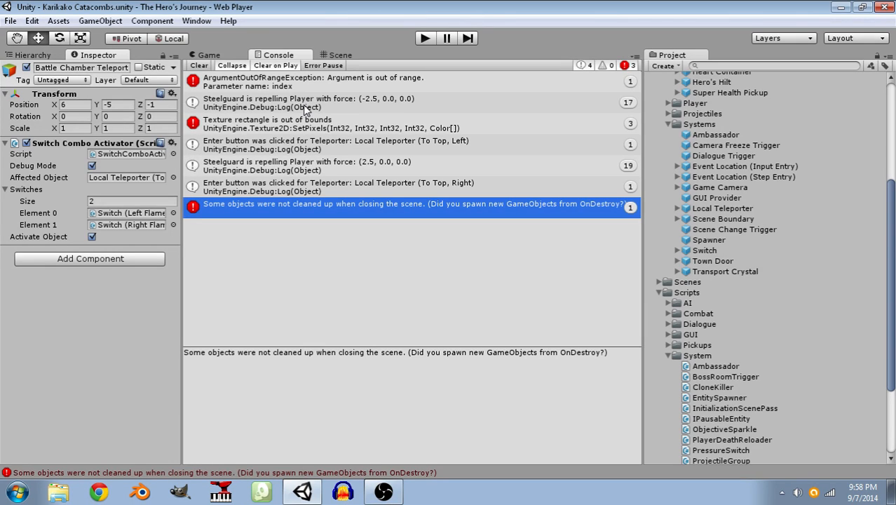
click(135, 154)
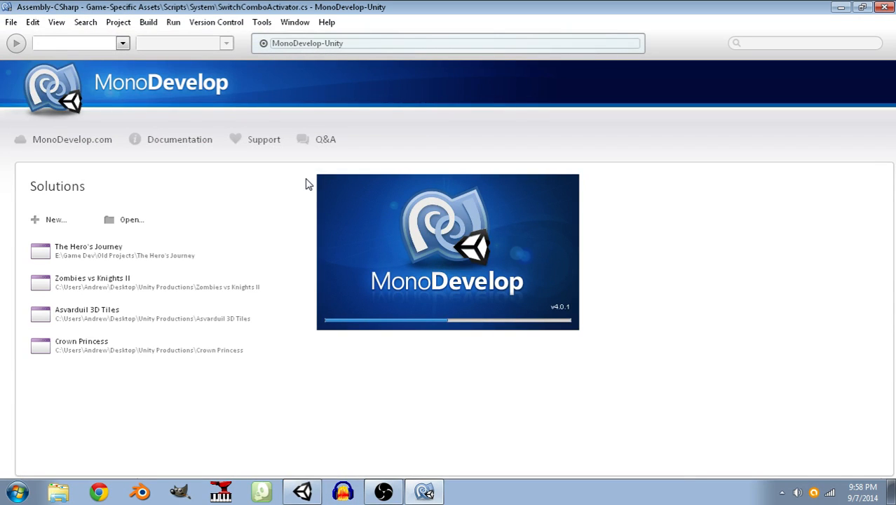
scroll(431, 229, down, 4)
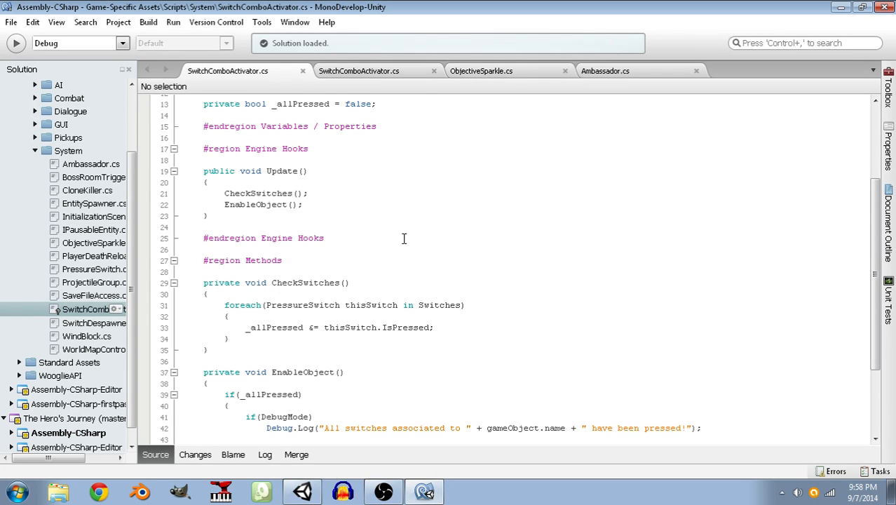
scroll(406, 239, down, 1)
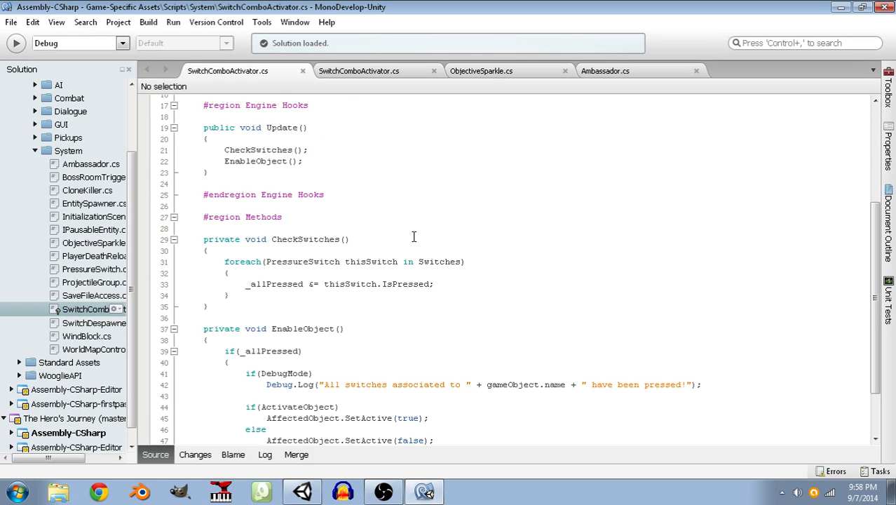
scroll(413, 236, up, 1)
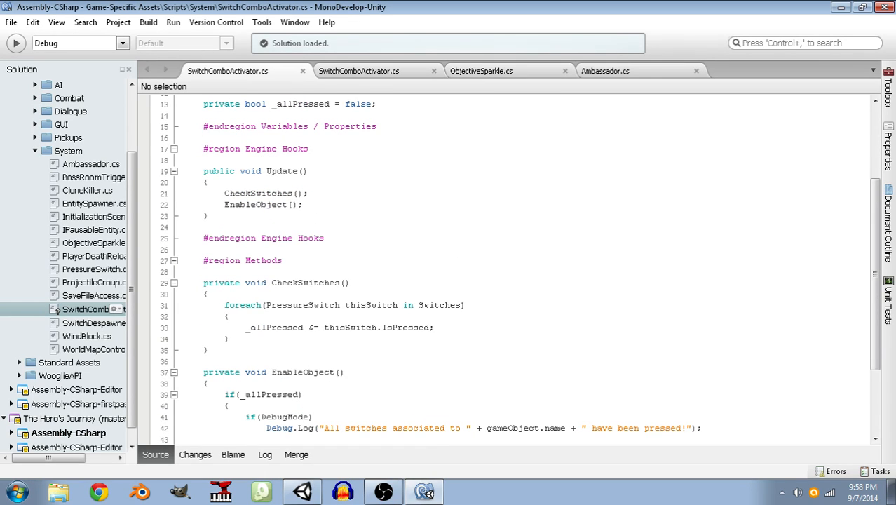
drag(266, 299, 266, 340)
click(266, 340)
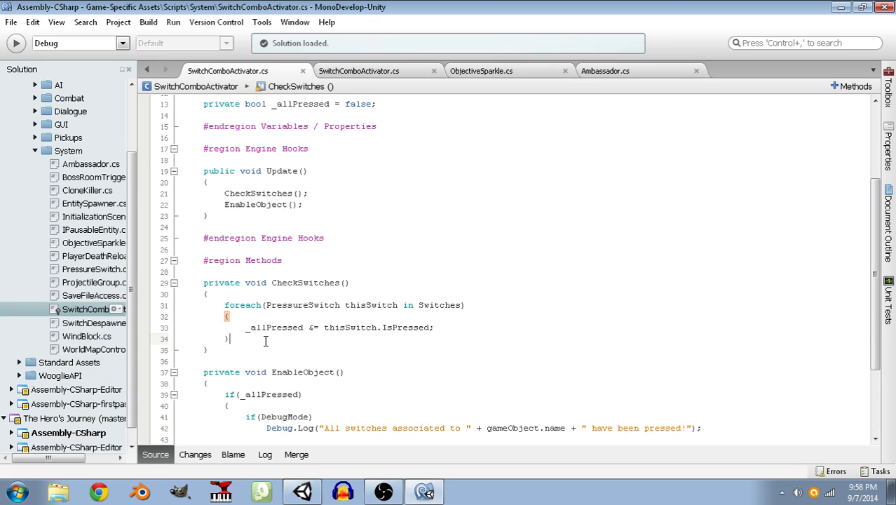
click(275, 327)
click(291, 293)
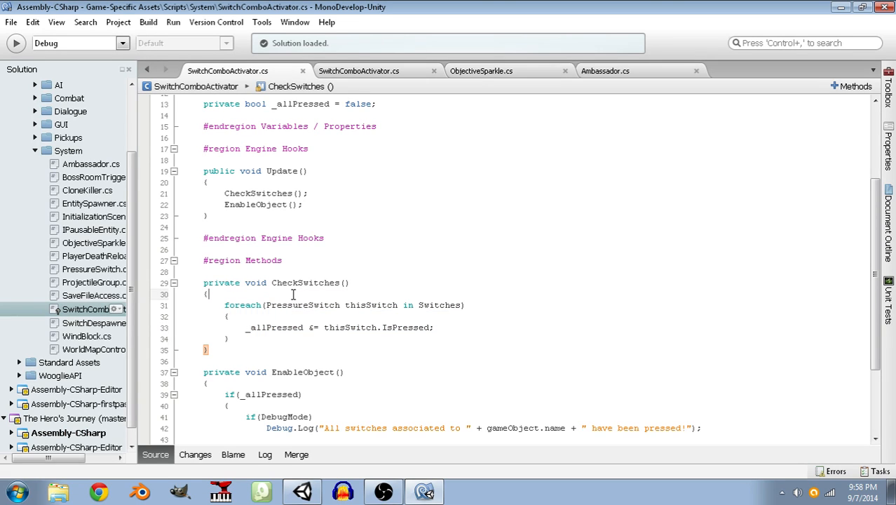
key(Return)
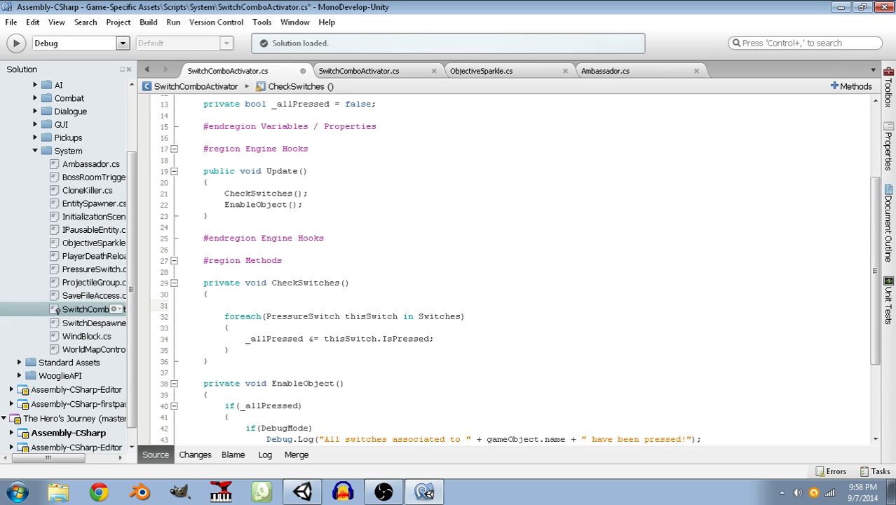
text(_allPres)
key(BackSpace)
key(BackSpace)
key(BackSpace)
key(BackSpace)
key(BackSpace)
key(BackSpace)
key(BackSpace)
key(BackSpace)
key(BackSpace)
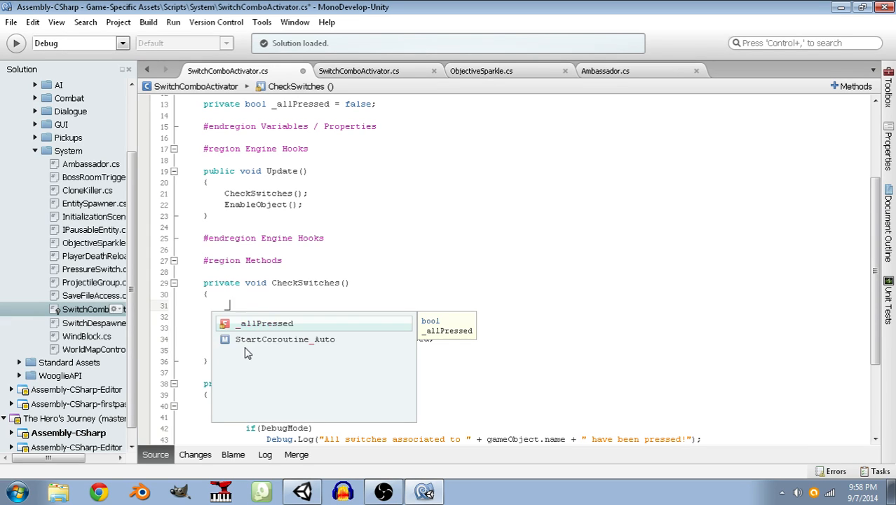
key(ctrl+s)
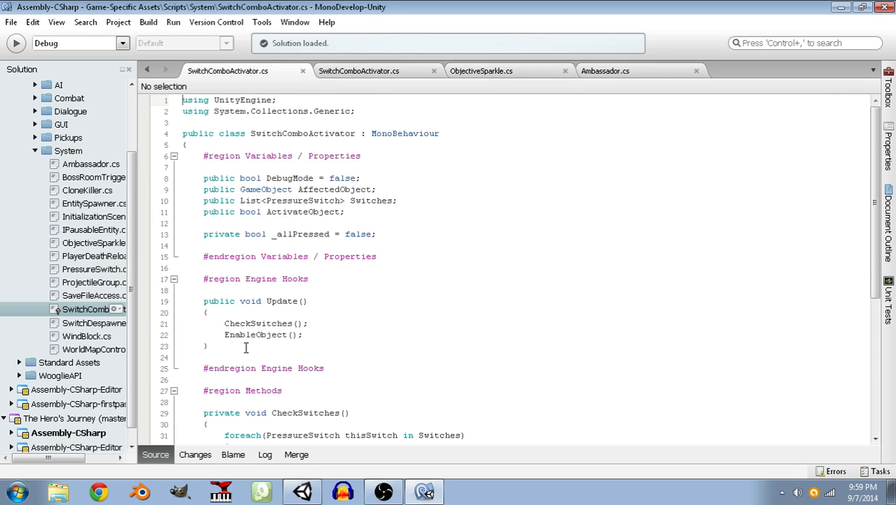
Review CheckSwitches and EnableObject, and add an else block to the if(_allPressed) check in EnableObject.
scroll(245, 348, down, 6)
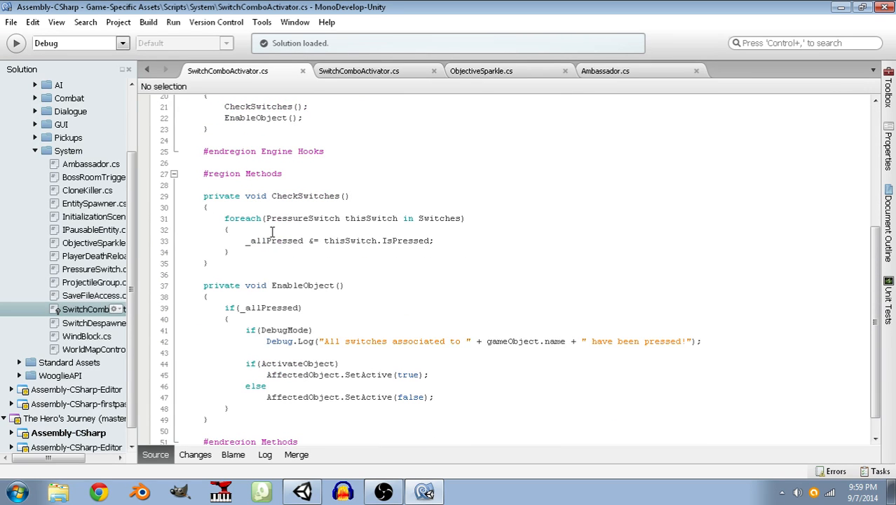
click(270, 232)
click(266, 257)
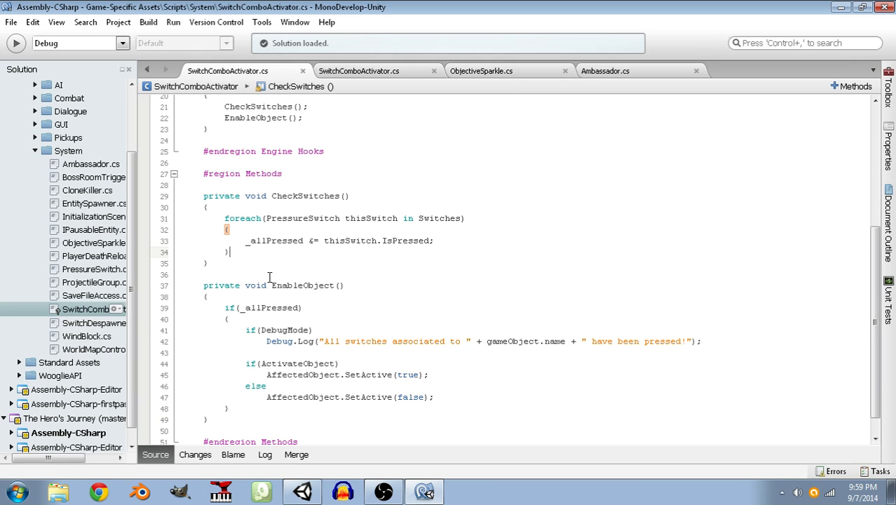
click(244, 309)
click(240, 309)
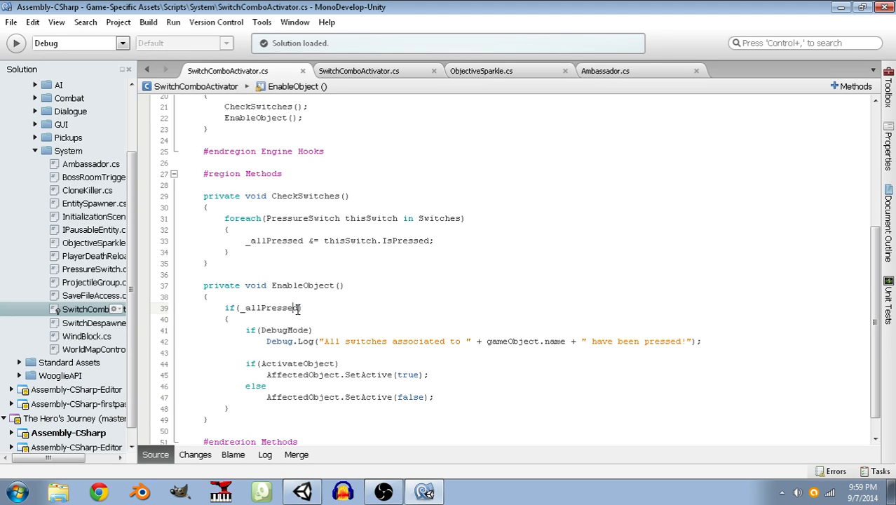
click(271, 407)
key(Return)
text(else)
key(Return)
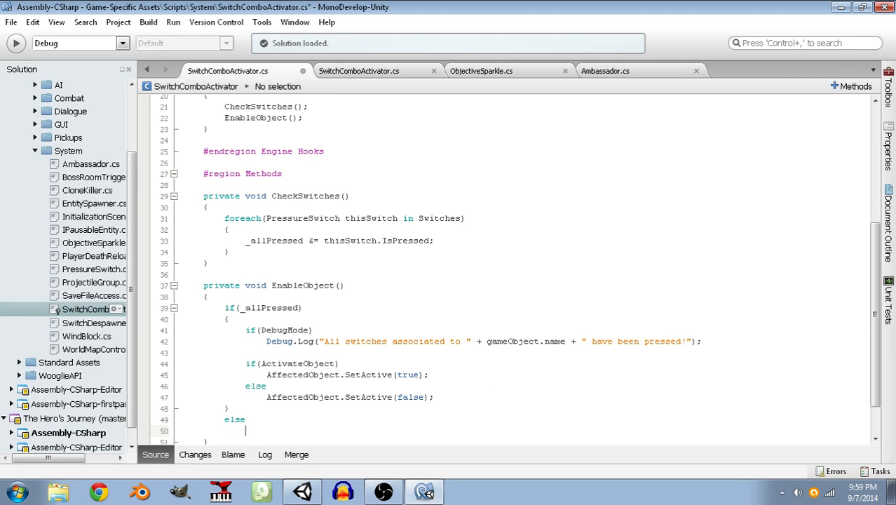
text({)
key(Return)
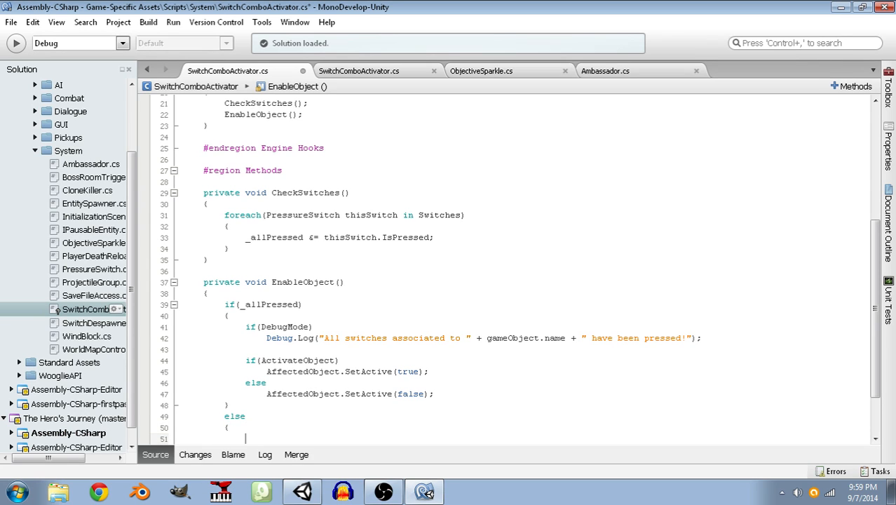
In the else block, add a DebugMode-only Debug.Log saying at least one switch associated to gameObject.name has not been pressed, and save the script.
text(if(Debugm)
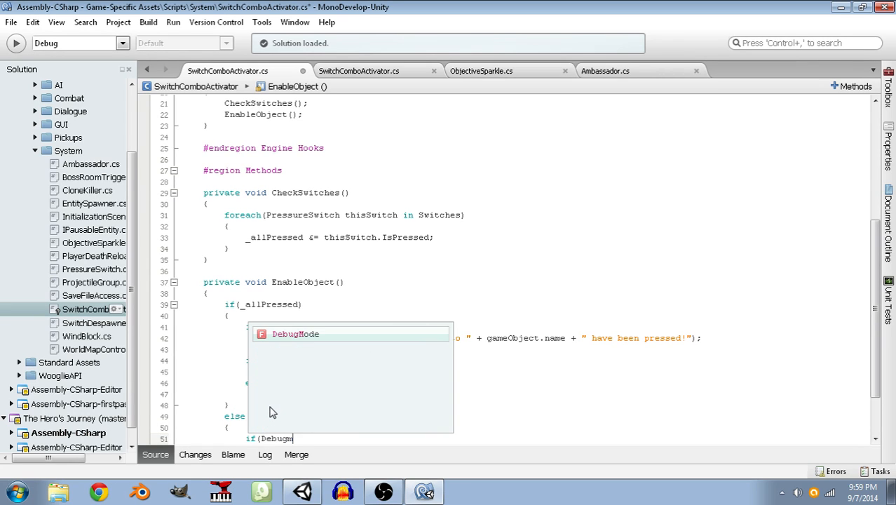
text(ode))
key(Return)
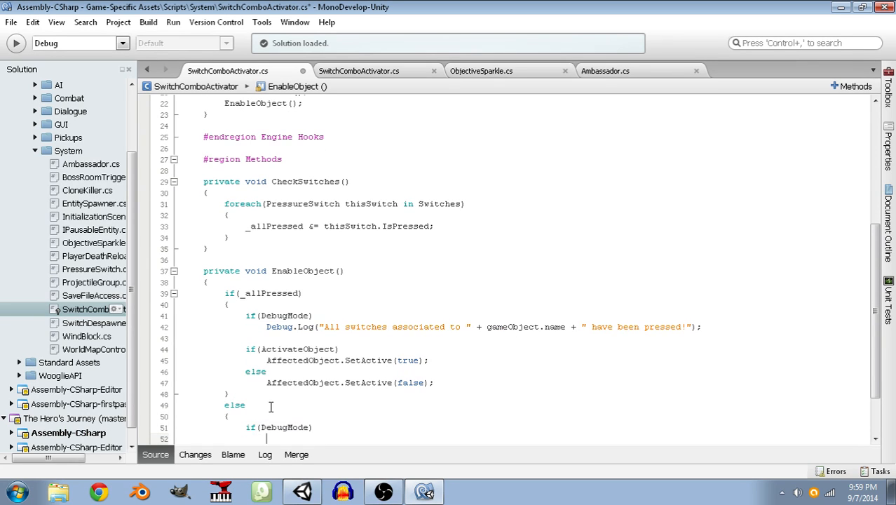
text(Debug.Log)
key(Escape)
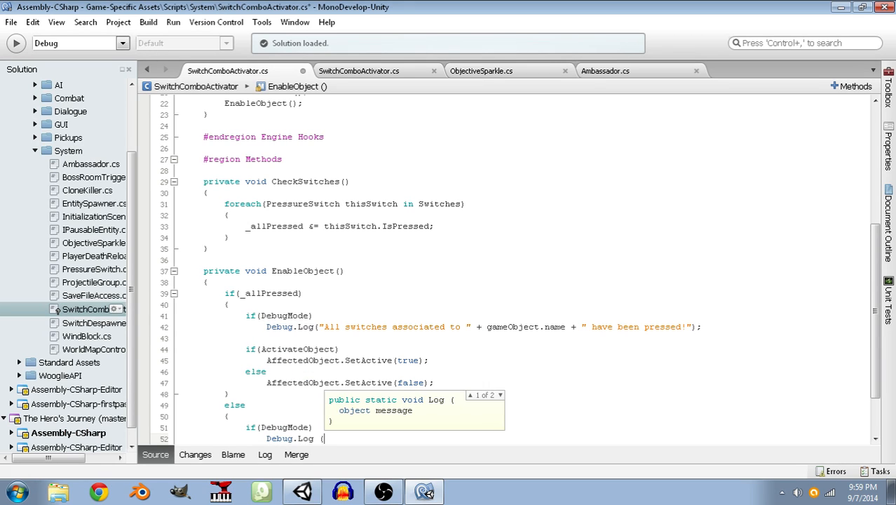
text(("At least )
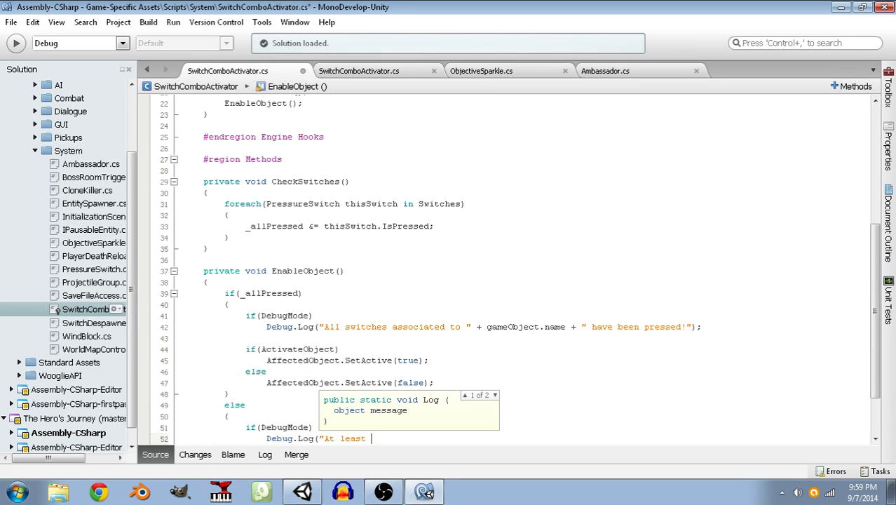
text(one switch associated to )
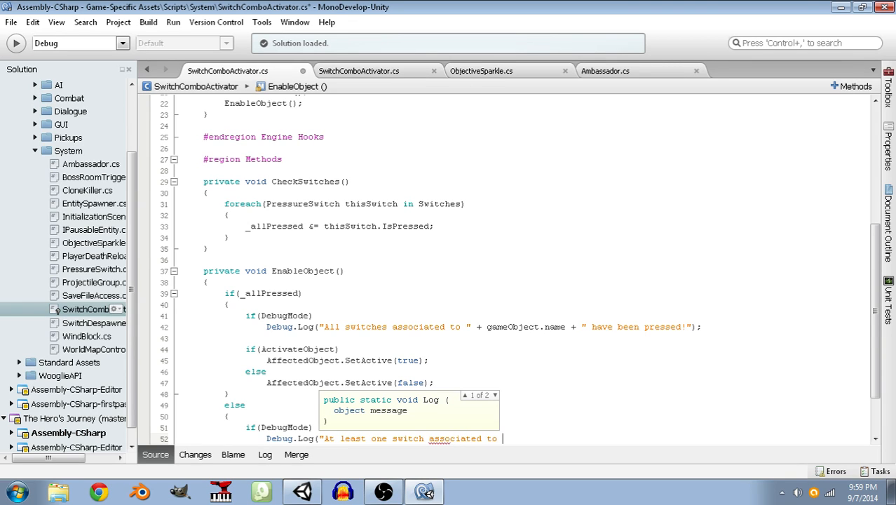
text(" + gameObject.)
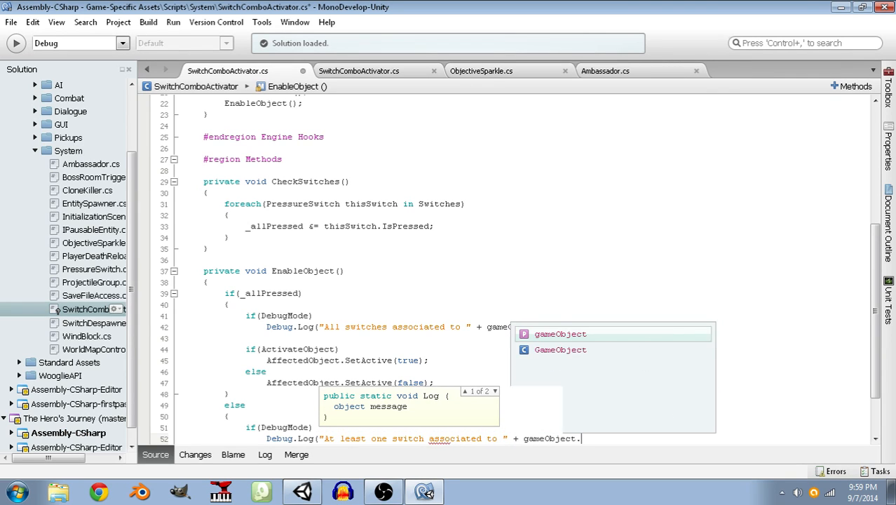
text(name = " has not been press)
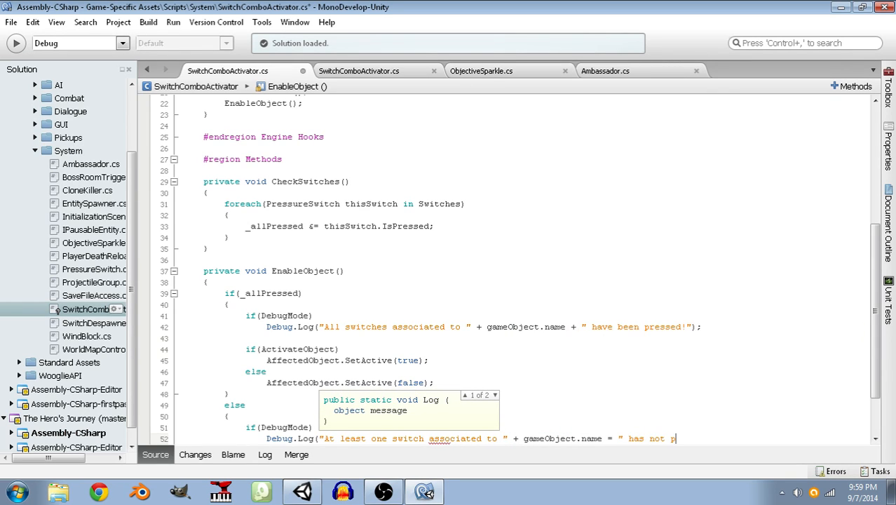
text(ed!");)
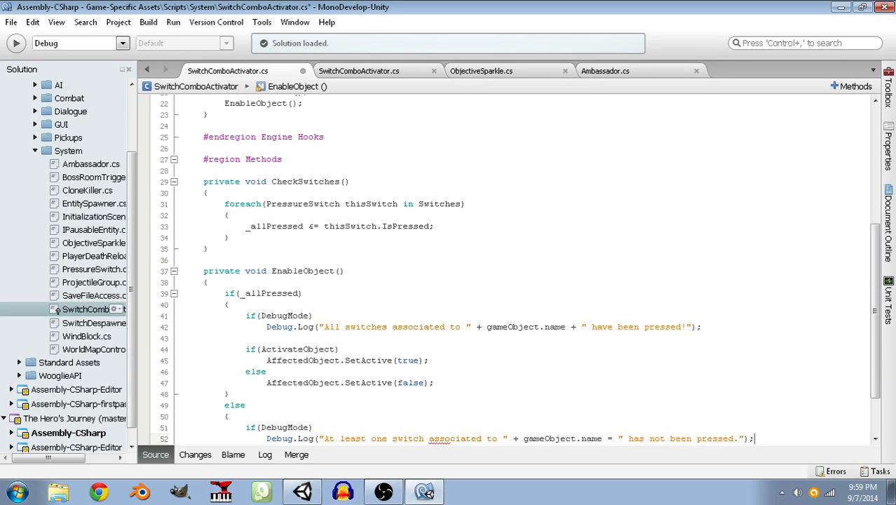
key(ctrl+Home)
scroll(270, 407, down, 9)
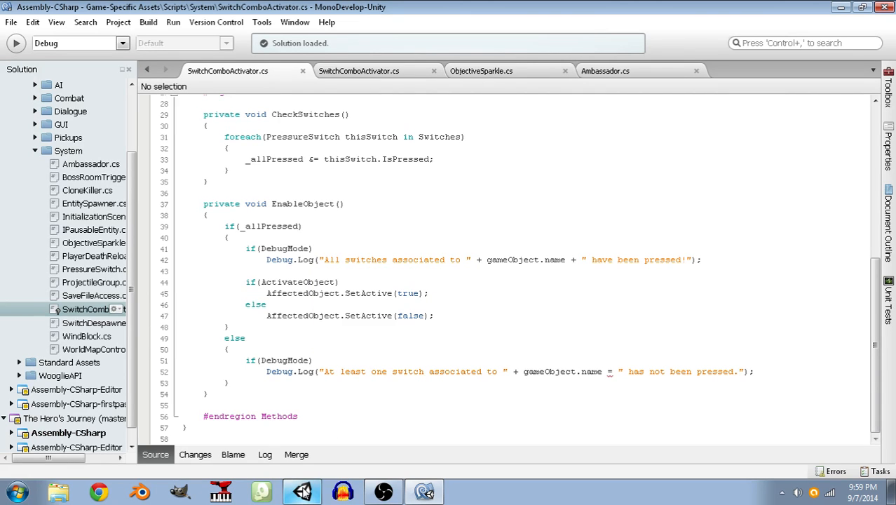
Open the SwitchComboActivator compile error from Unity's console, replace the = after gameObject.name with + in the new log line, and save.
click(302, 492)
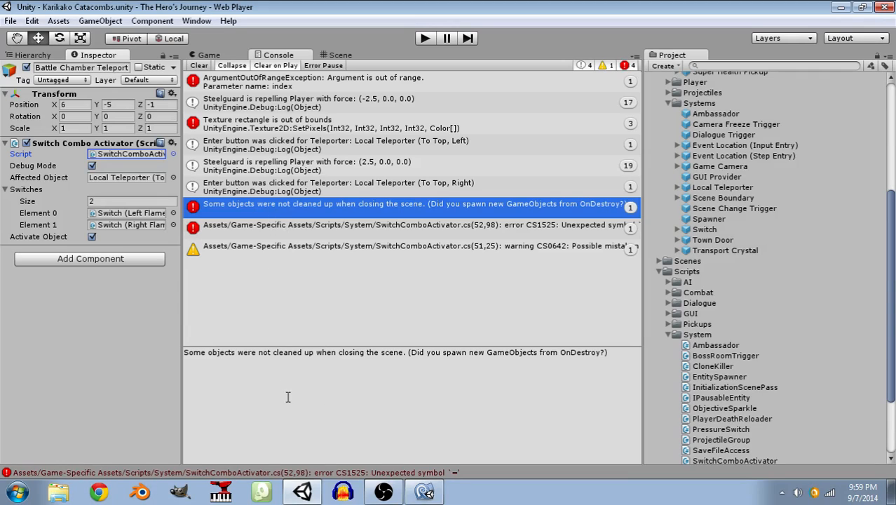
click(305, 473)
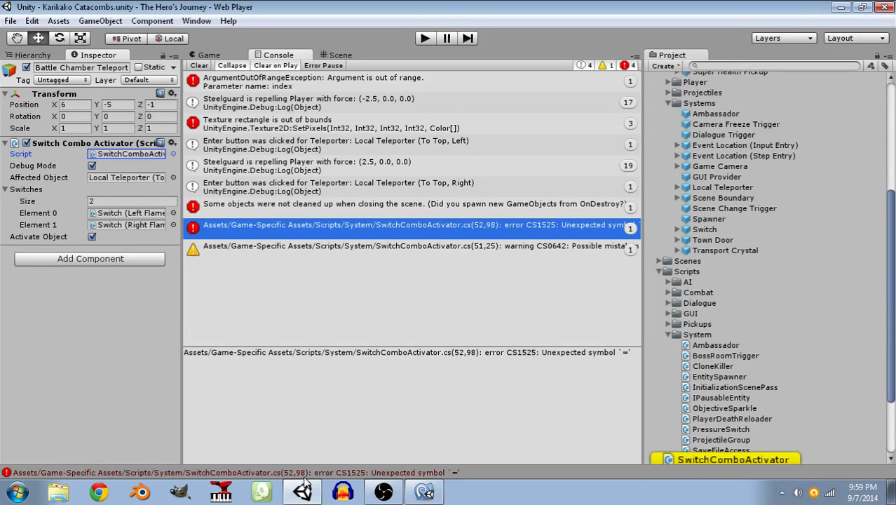
double_click(305, 474)
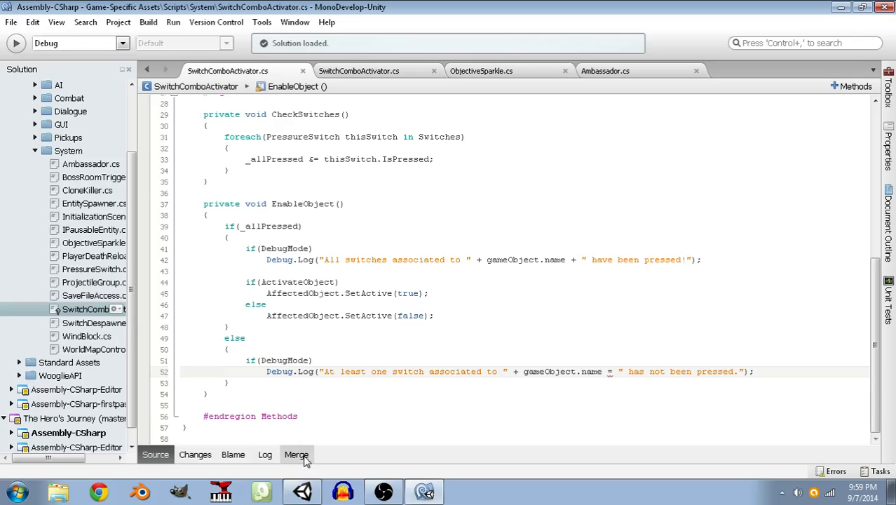
click(613, 371)
key(BackSpace)
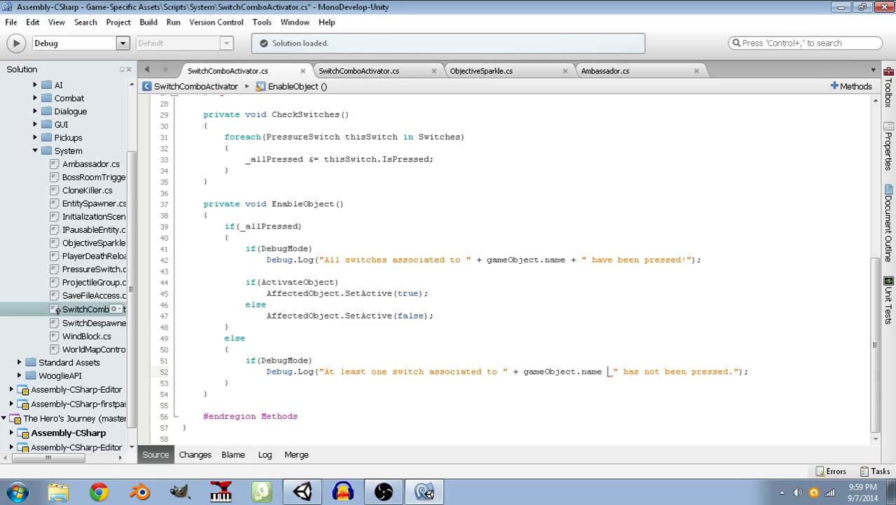
text(+)
key(ctrl+s)
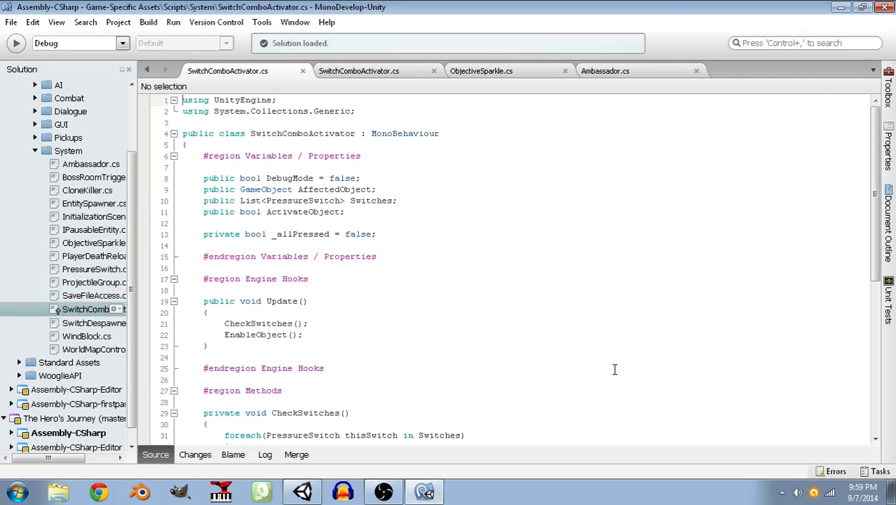
Switch back to Unity, clear the console messages, and start play mode in the Game view.
click(301, 492)
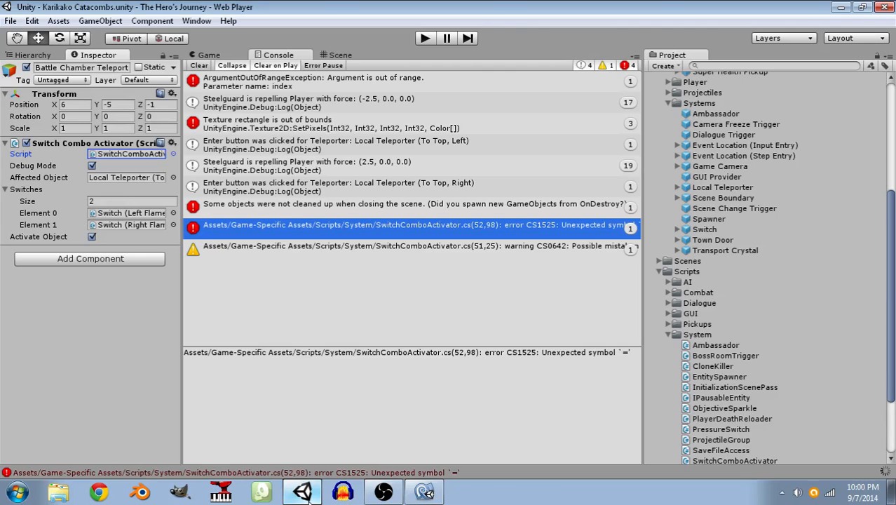
click(202, 67)
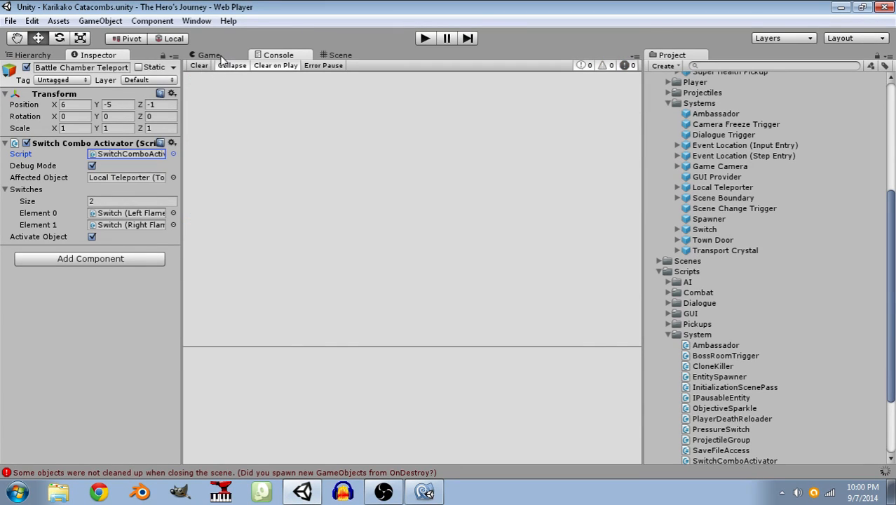
click(224, 58)
click(418, 40)
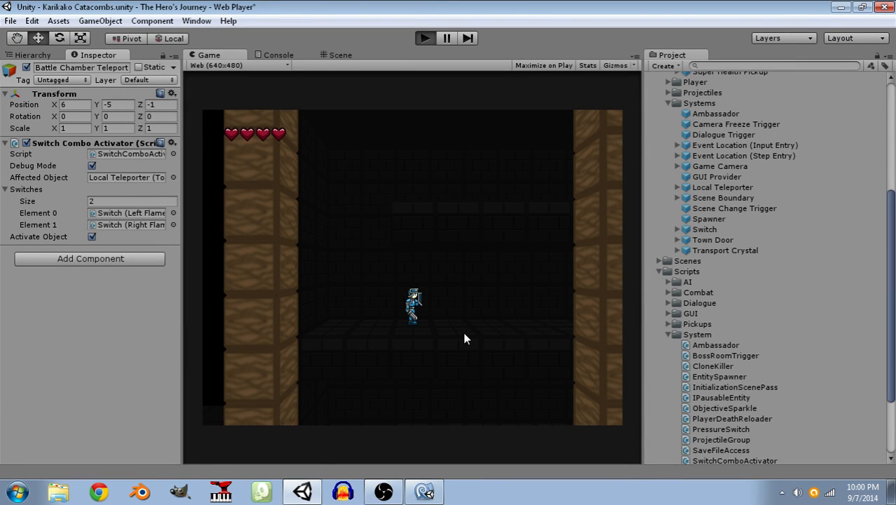
Play-test the upper corridors by moving right with sword attacks, and go back left and down to the flame-lit chamber.
key(Right)
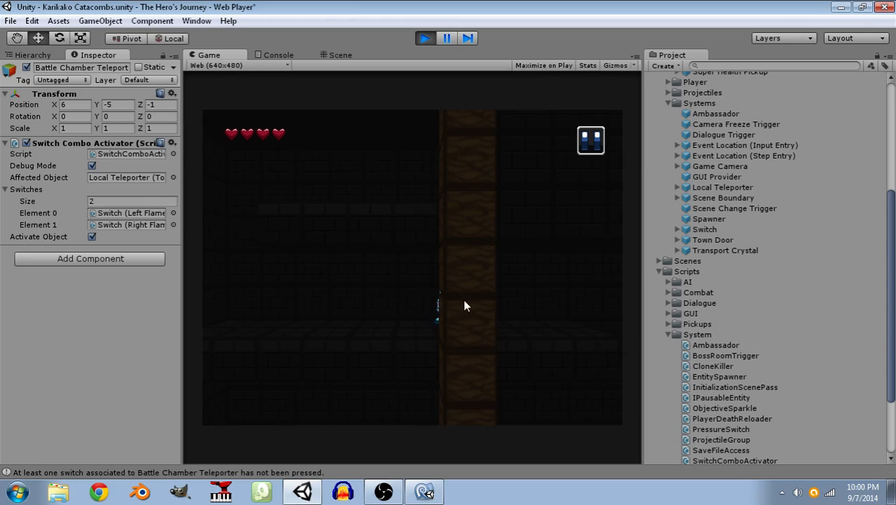
click(471, 297)
click(471, 297)
click(471, 297)
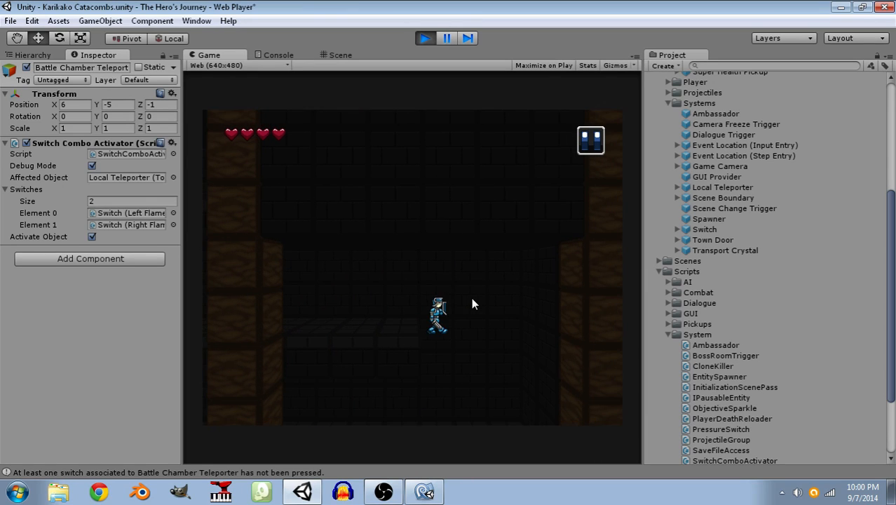
key(Left)
key(Left)
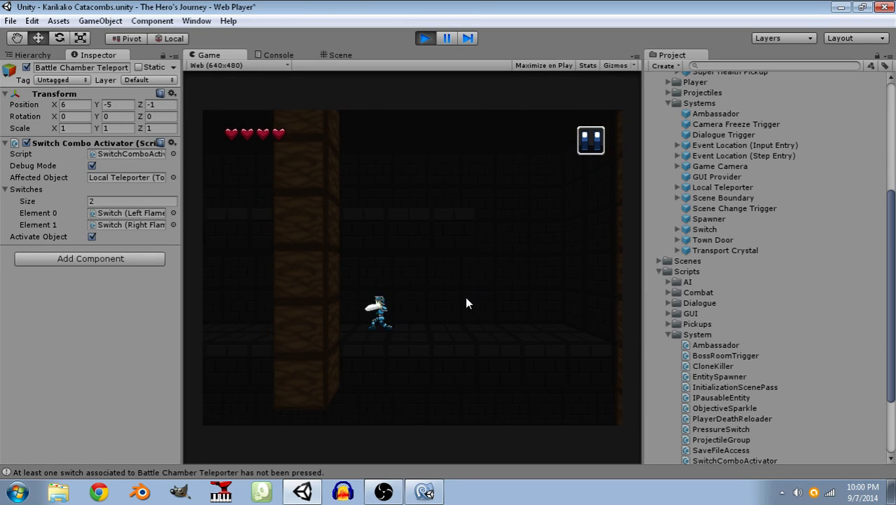
key(Left)
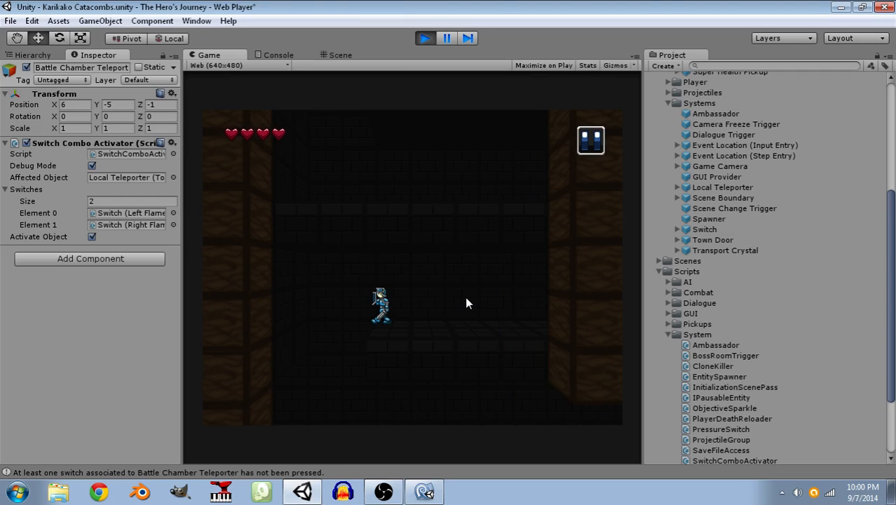
key(Left)
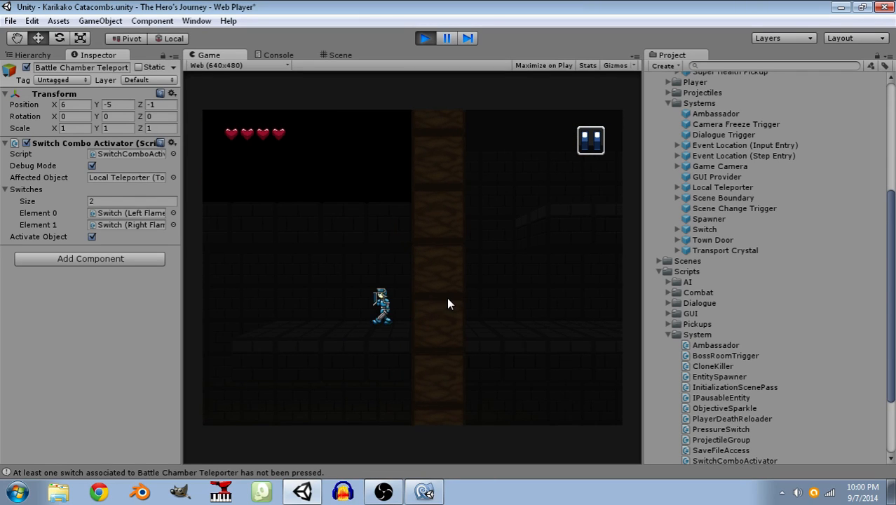
key(Left)
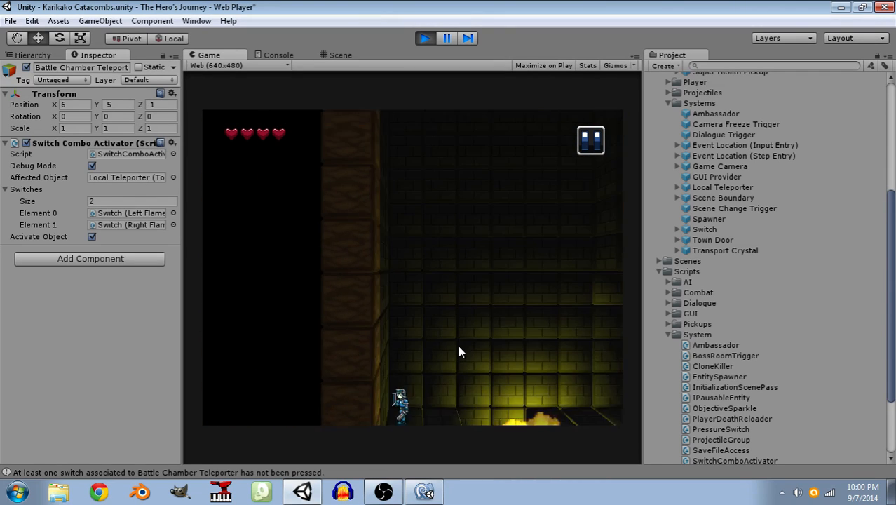
Jump the player over the flame, advance right past the Steelguard along the ledge, and head back left through the dark passage.
key(Right)
key(space)
key(Right)
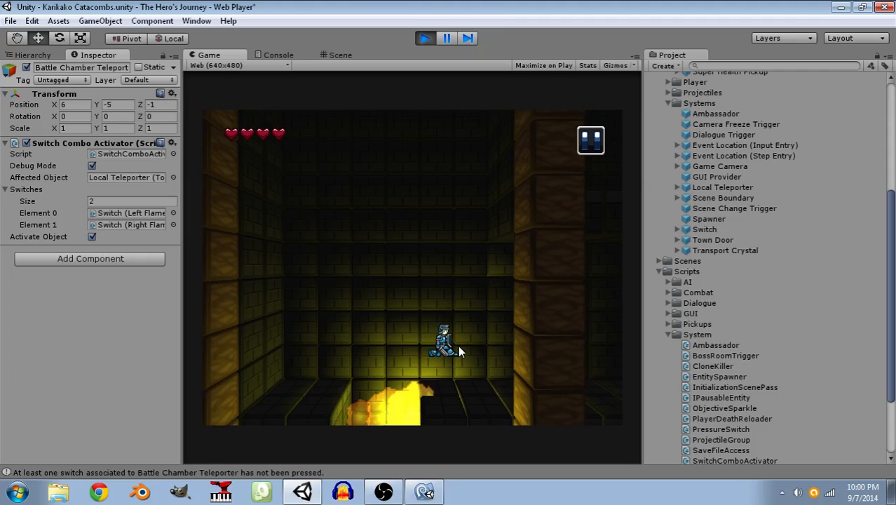
key(Right)
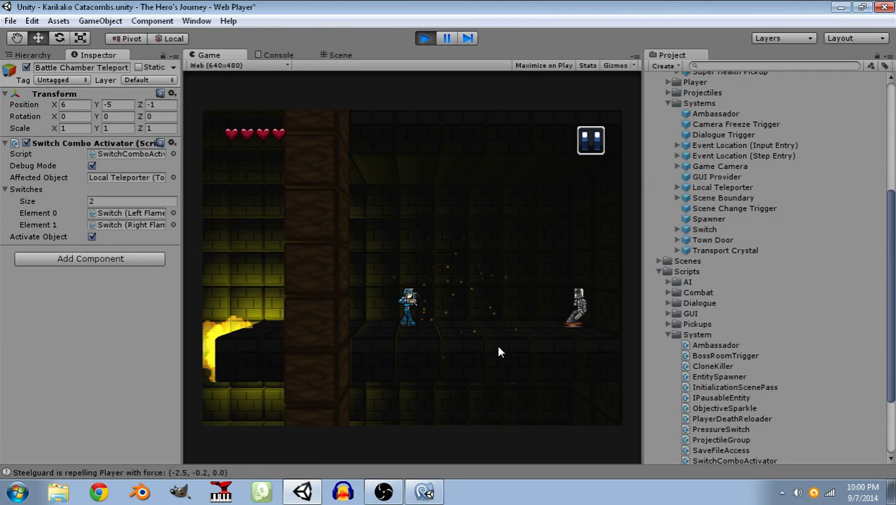
key(Right)
key(Right)
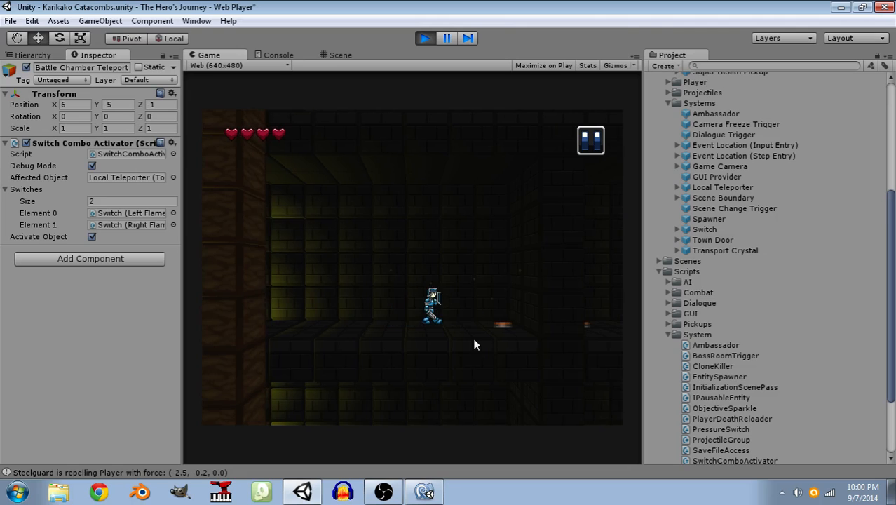
key(Left)
key(Left)
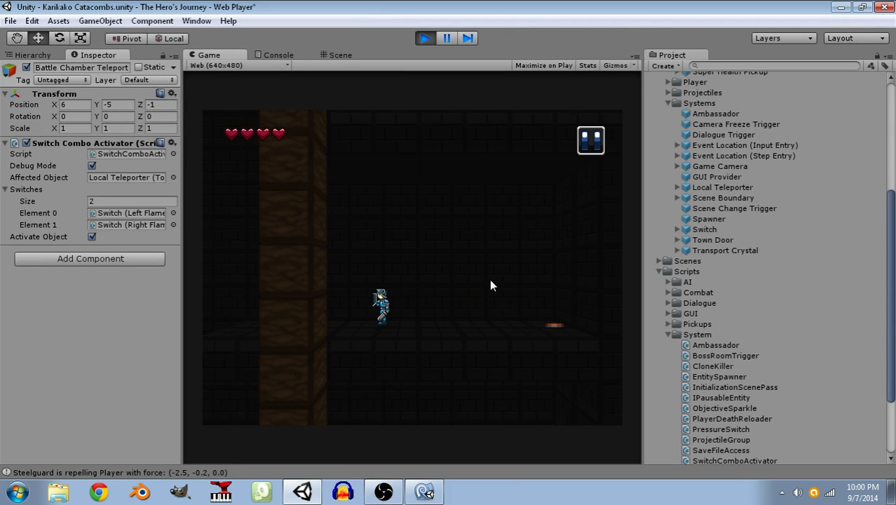
Move the player right through the dark passage onto the ledge above the teleporter crystal and attack the Steelguard there.
key(Right)
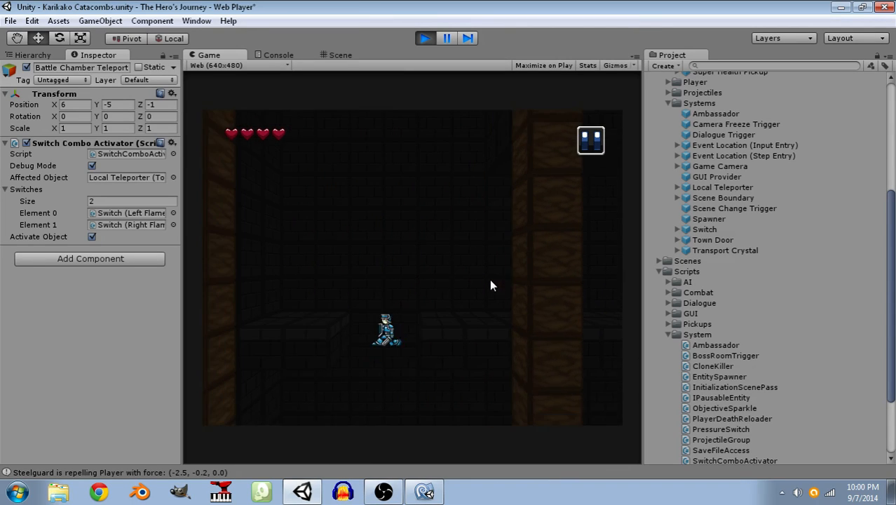
key(Right)
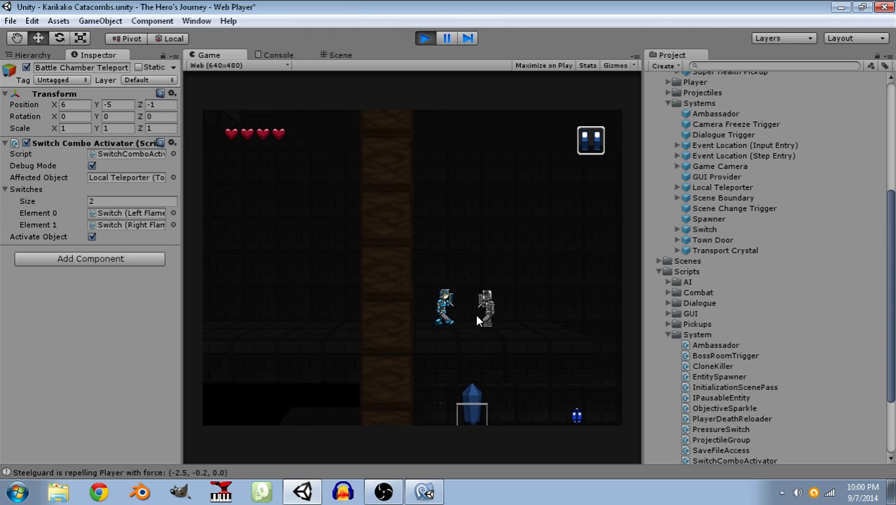
click(478, 315)
click(478, 316)
key(d)
key(d)
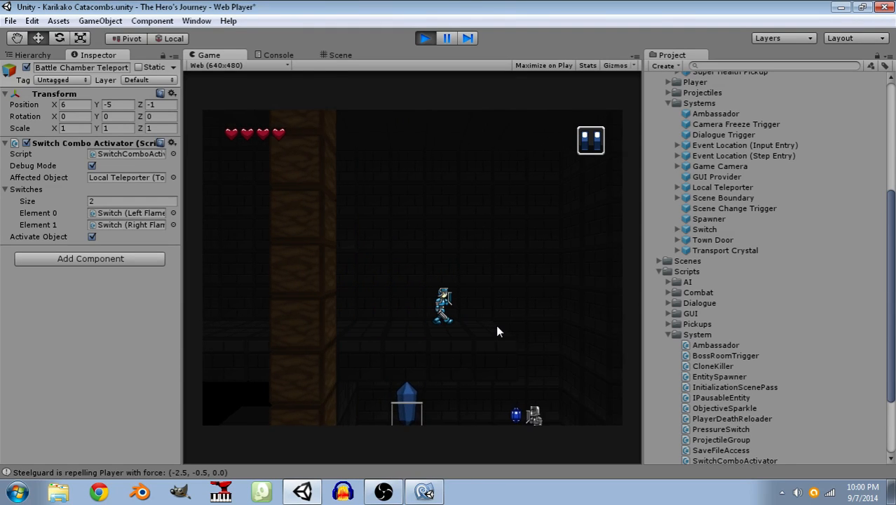
Drop to the floor beside the crystal, fight the Steelguard, and use Local Teleporter (To Top, Left).
key(s)
click(420, 348)
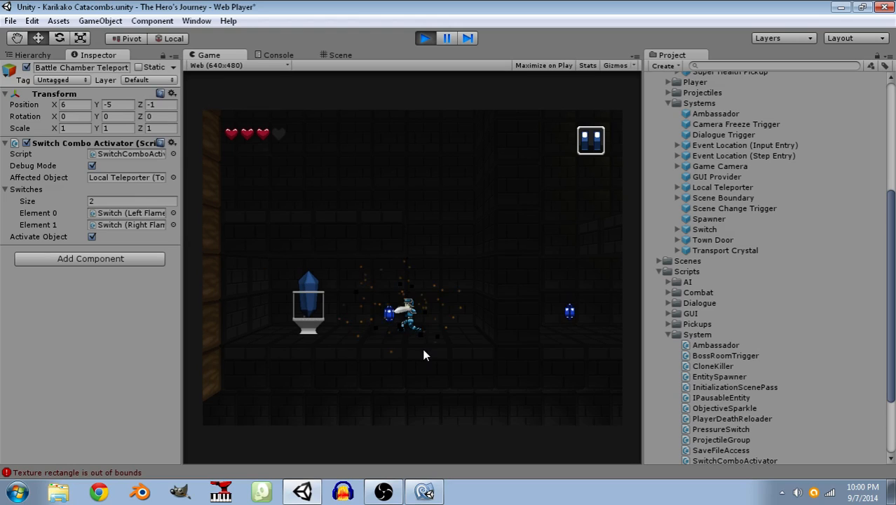
key(a)
click(389, 271)
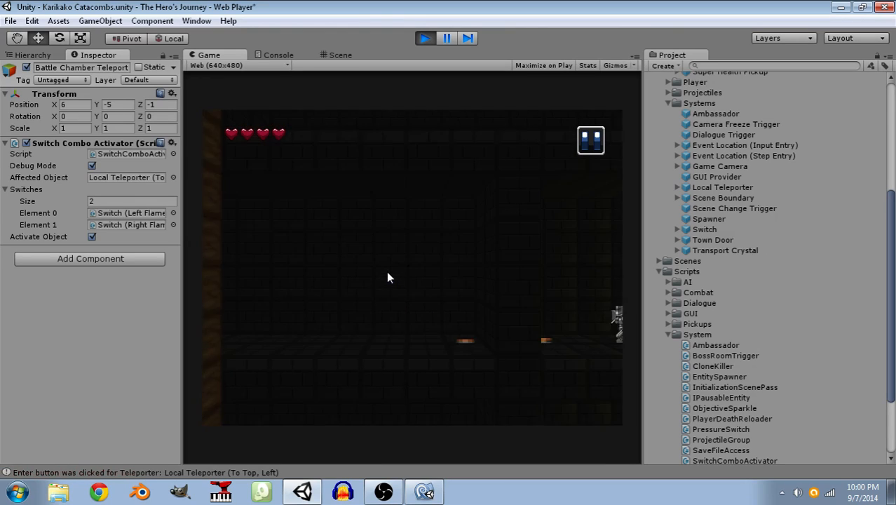
Run right along the upper corridor, descend to the flame-lit chamber, and jump left over the flame.
key(d)
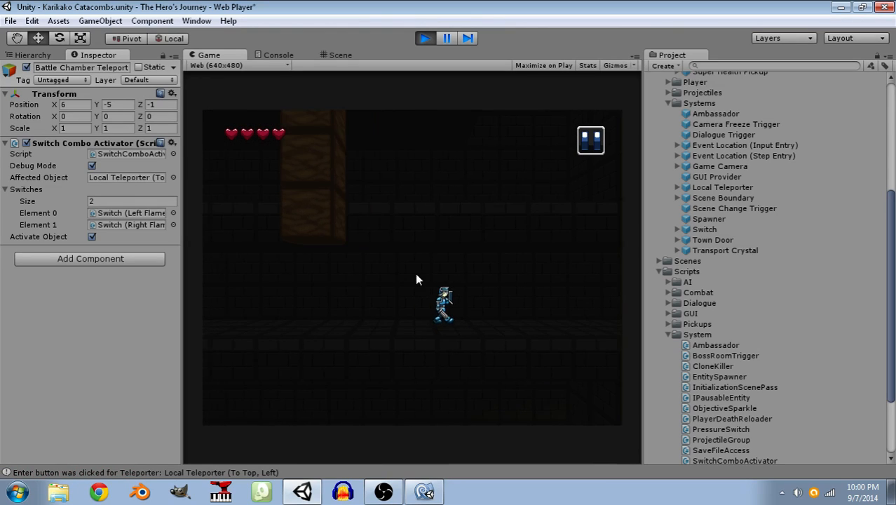
key(d)
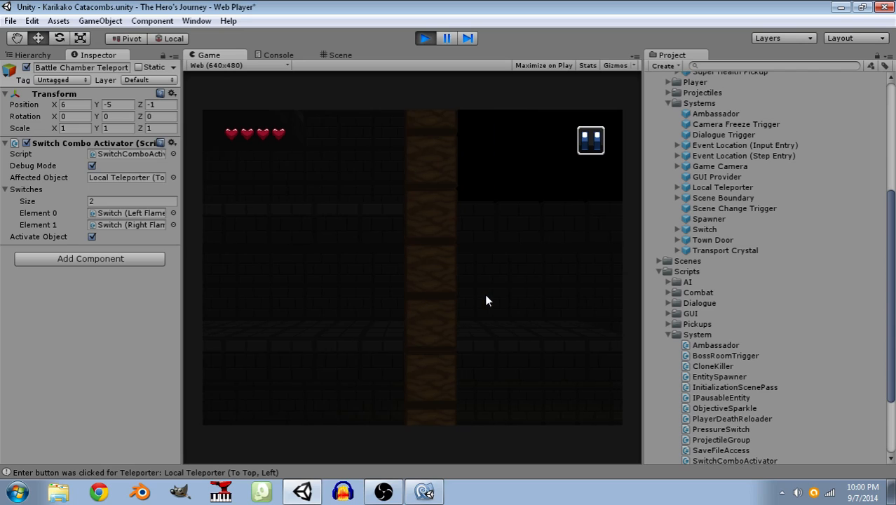
key(space)
key(d)
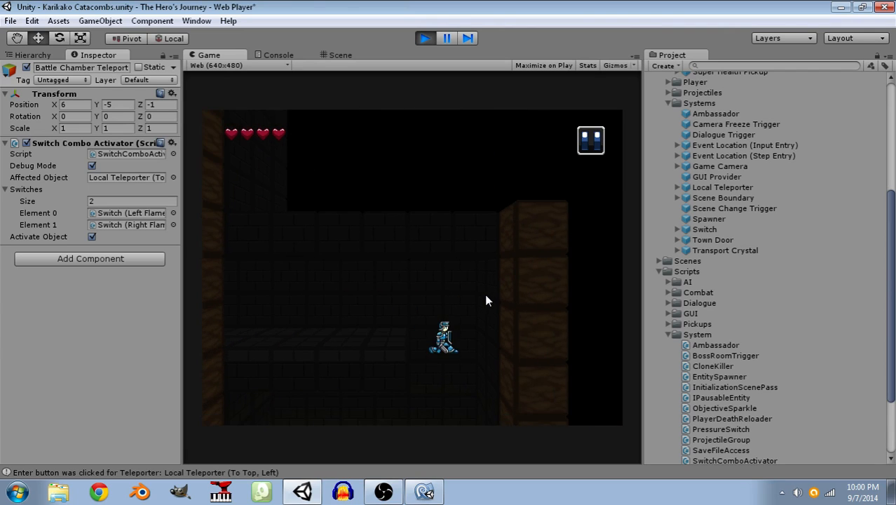
key(a)
key(a)
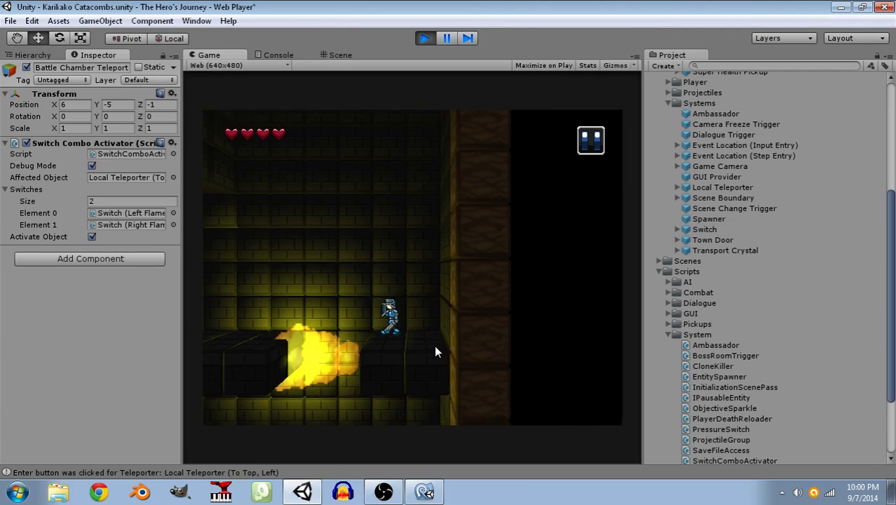
key(space)
key(a)
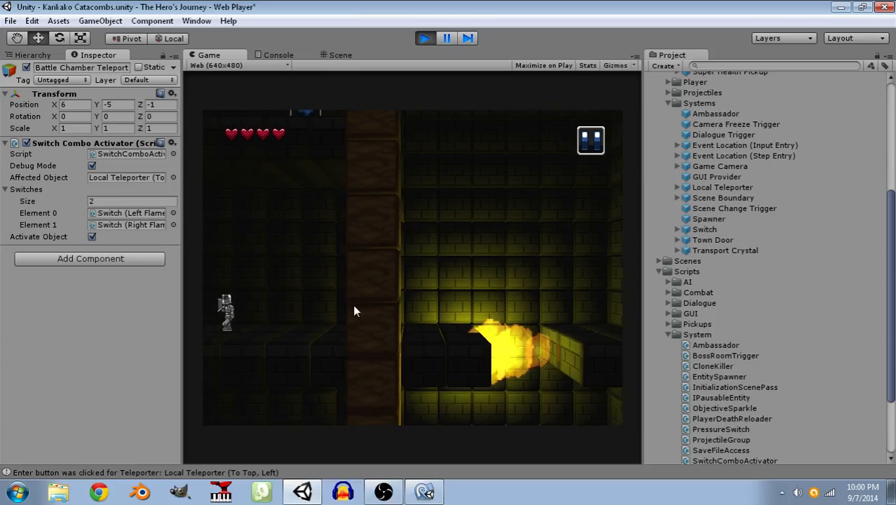
Advance left past the wooden pillar, attack the Steelguard in the yellow-lit chamber, and continue toward the floor switch.
key(a)
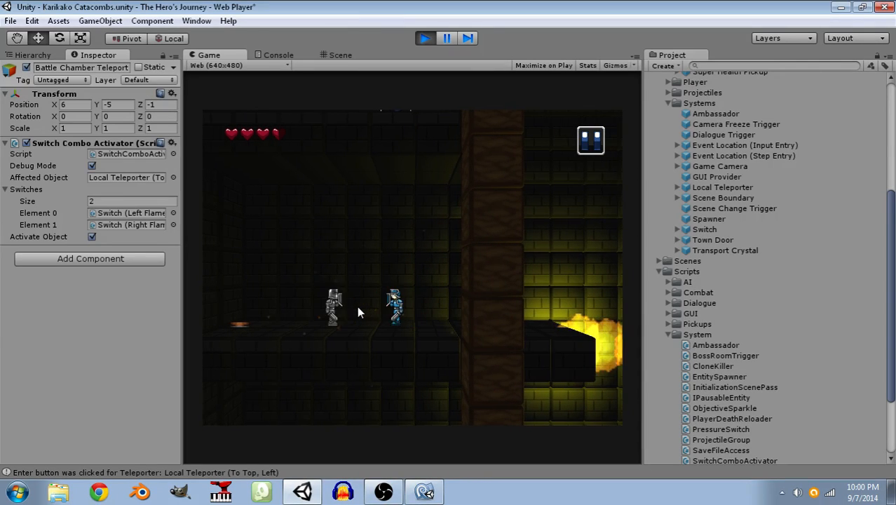
click(358, 307)
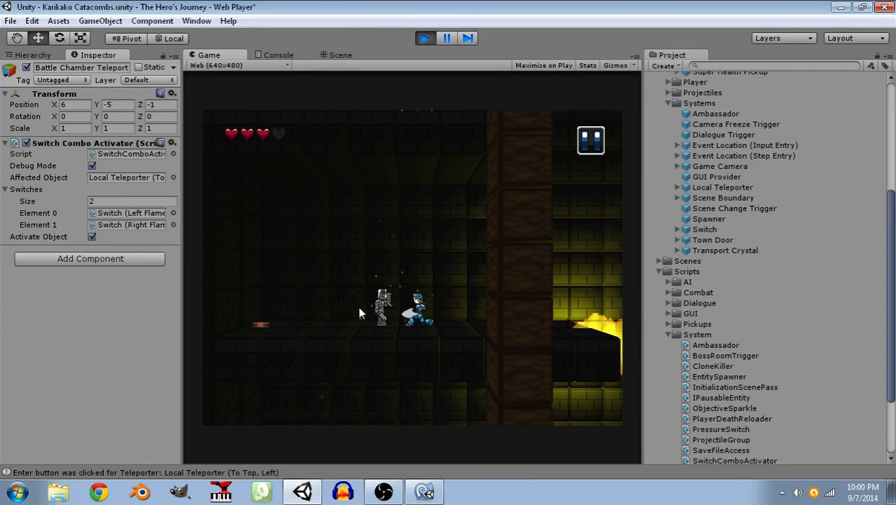
click(359, 307)
key(a)
key(a)
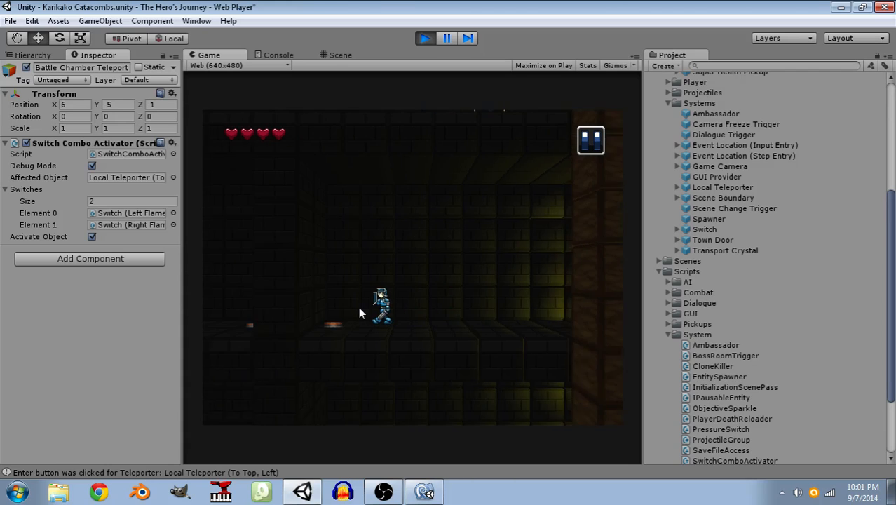
Cross right through the dark passage, turn back left, and fight the Steelguard on the ledge above the other crystal.
key(d)
key(Right)
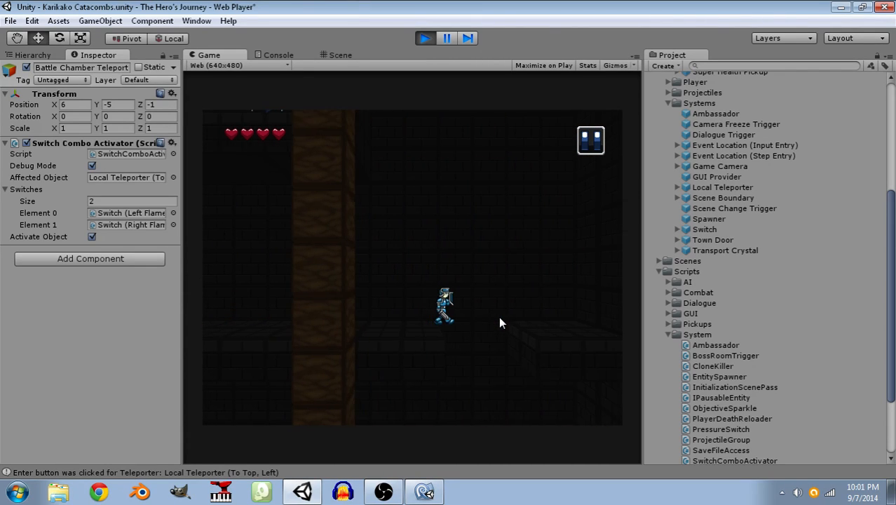
key(Left)
key(Left)
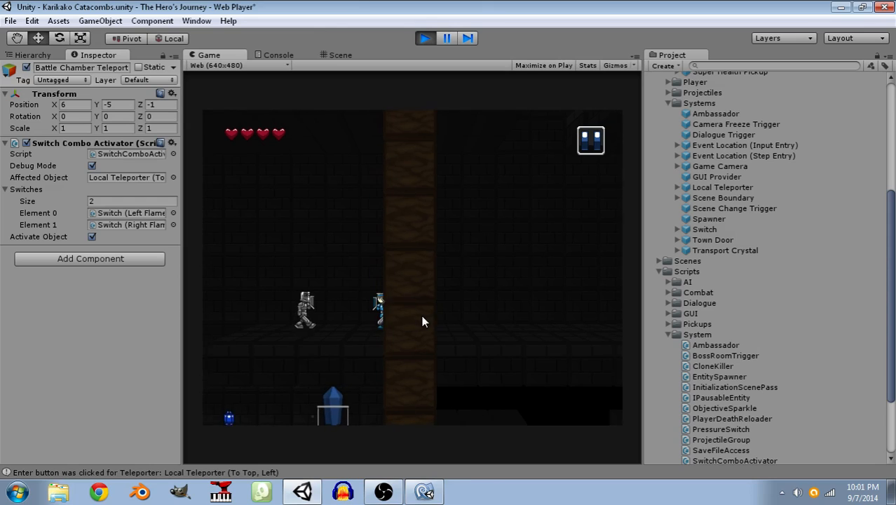
click(421, 314)
click(422, 314)
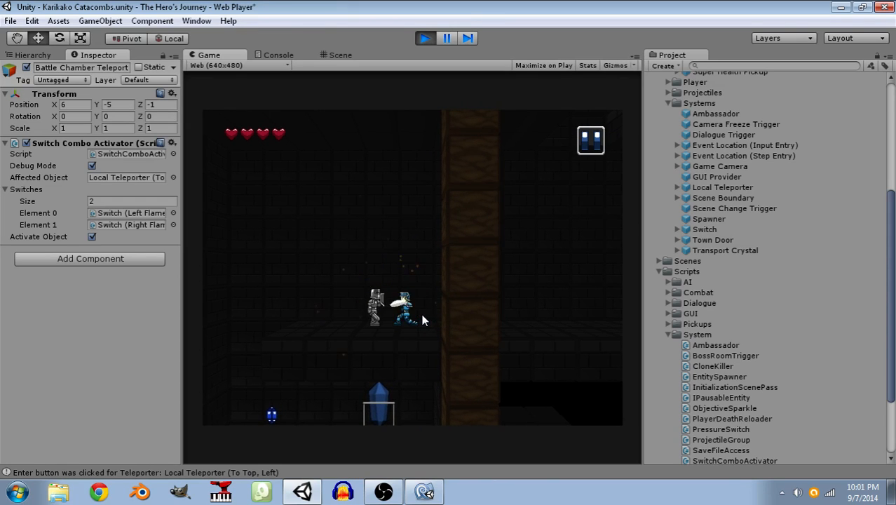
key(Right)
key(Left)
click(422, 314)
click(422, 315)
key(Left)
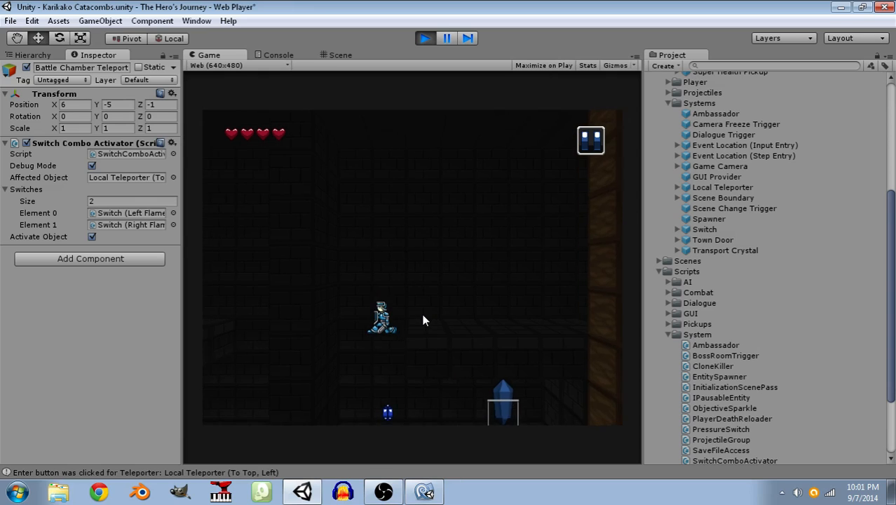
Walk right to the crystal, use Local Teleporter (To Top, Right), and head left along the upper corridor.
key(Right)
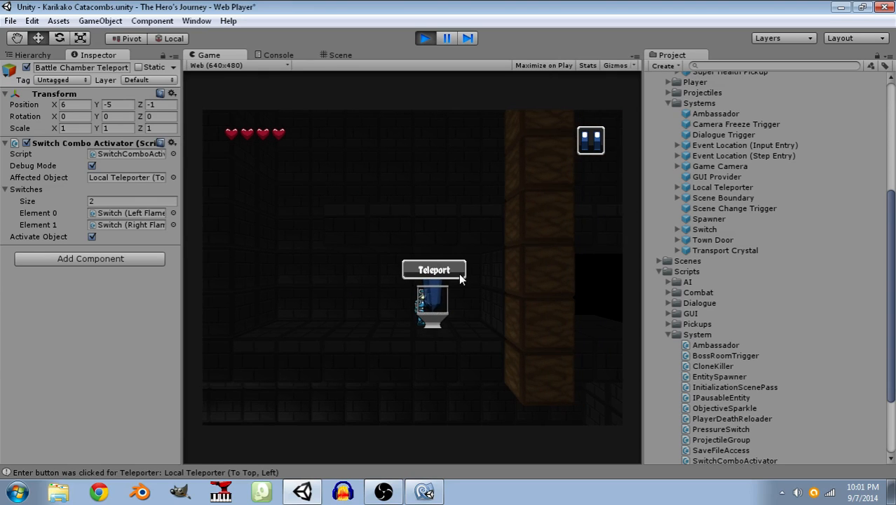
click(459, 273)
key(Left)
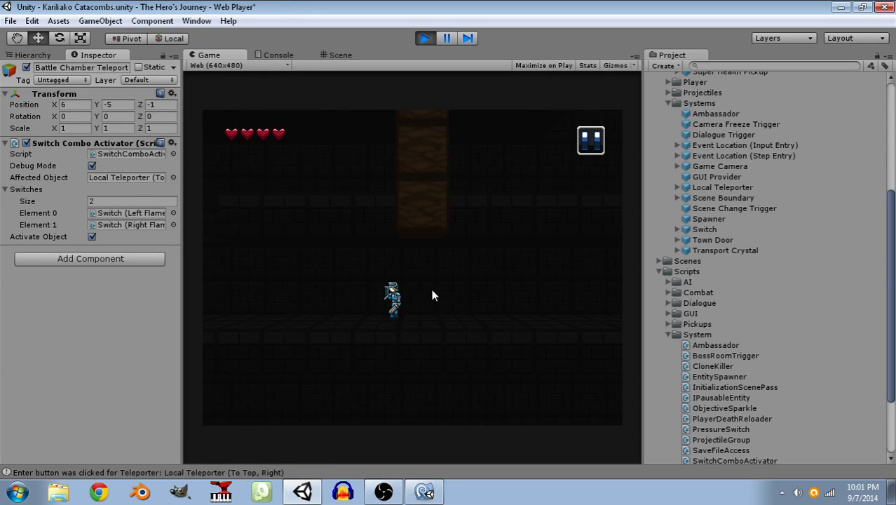
Inspect the console log entry about the Battle Chamber Teleporter's switches, and stop play mode.
click(193, 473)
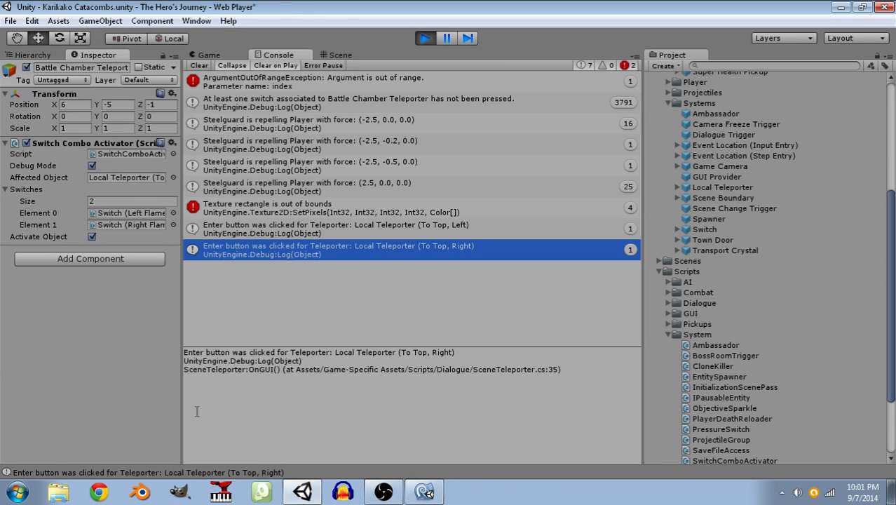
click(376, 105)
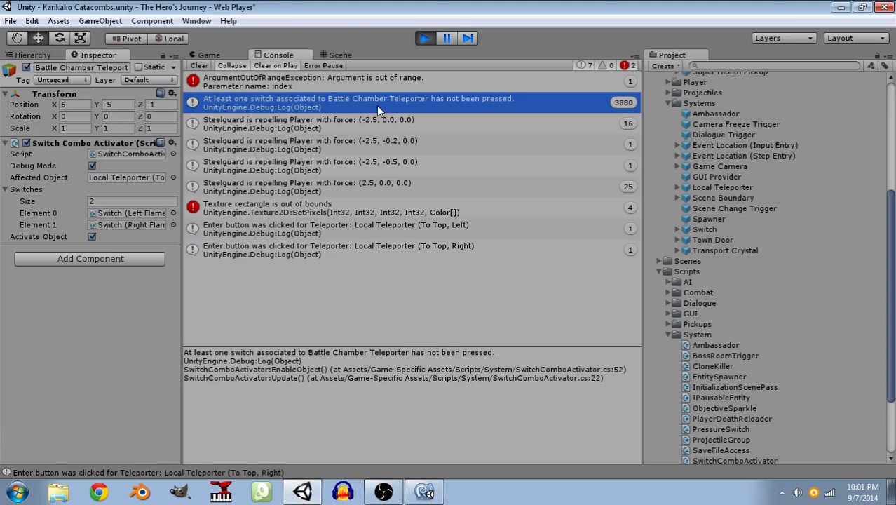
click(424, 42)
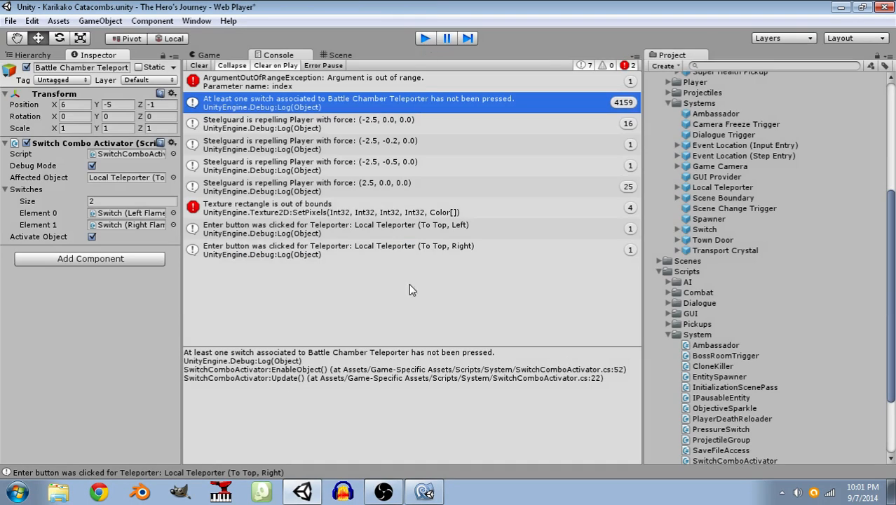
Switch to MonoDevelop and review the CheckSwitches and EnableObject methods in SwitchComboActivator.cs.
click(423, 491)
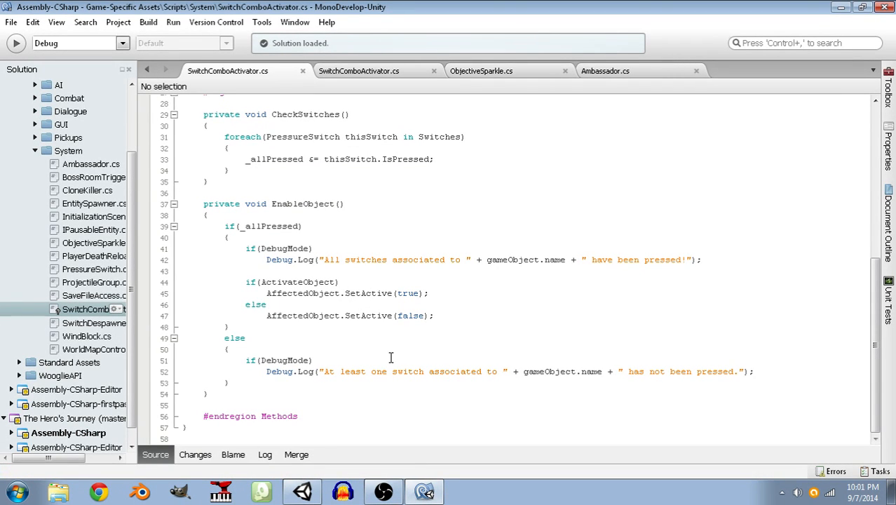
scroll(350, 344, up, 4)
scroll(350, 344, up, 1)
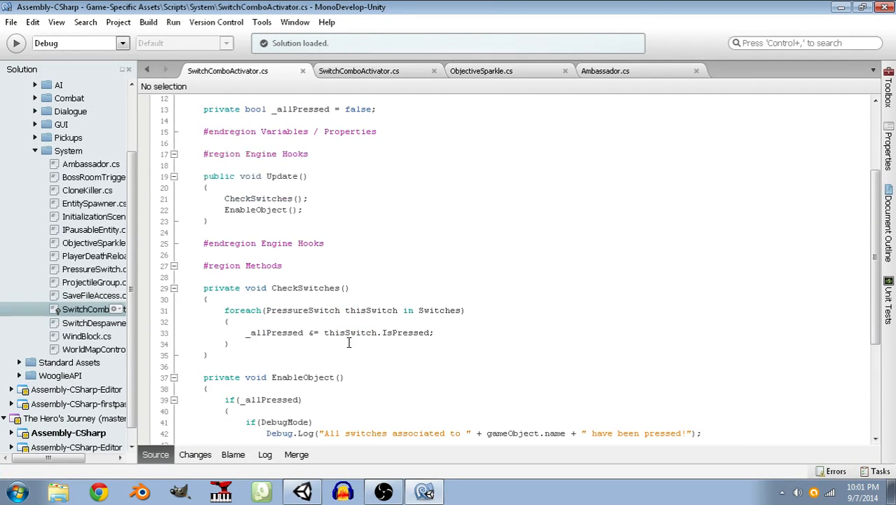
click(244, 310)
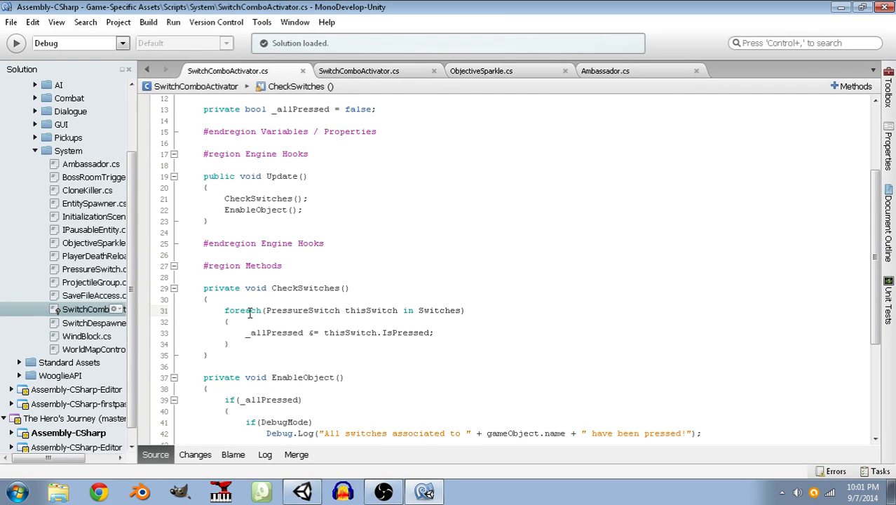
scroll(276, 327, down, 3)
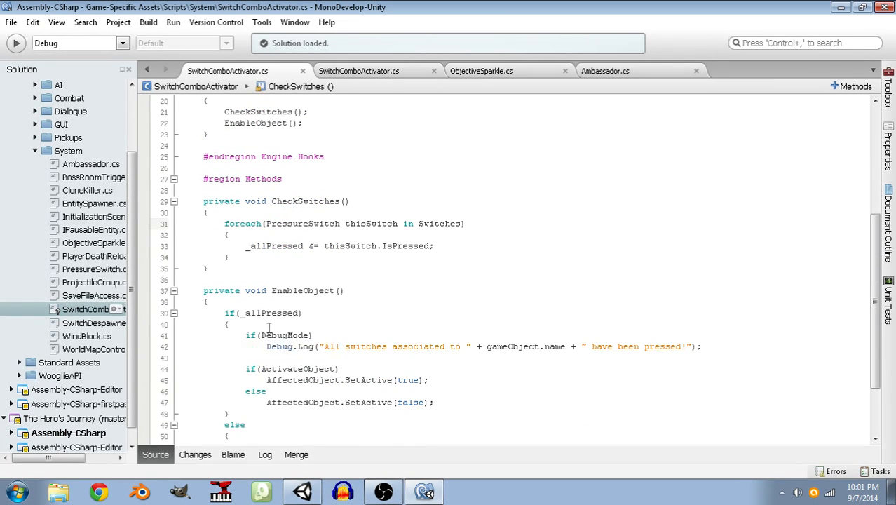
scroll(271, 324, up, 1)
click(262, 302)
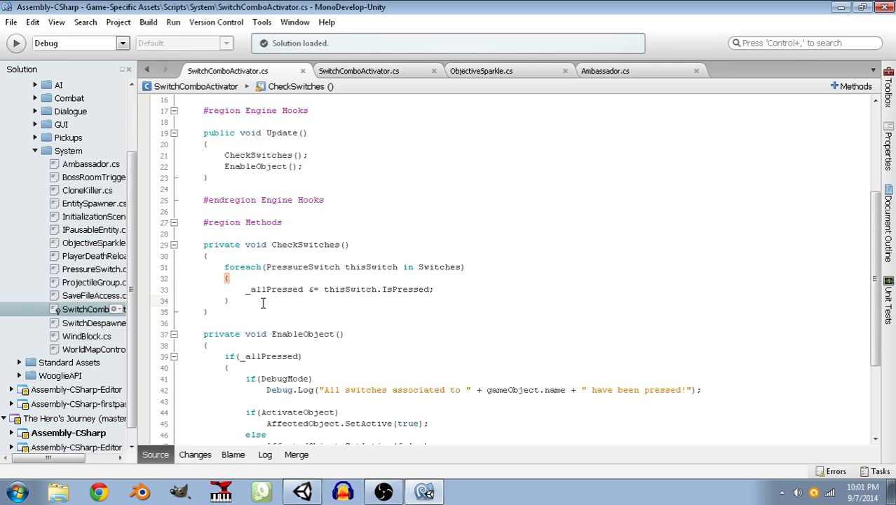
scroll(262, 303, down, 2)
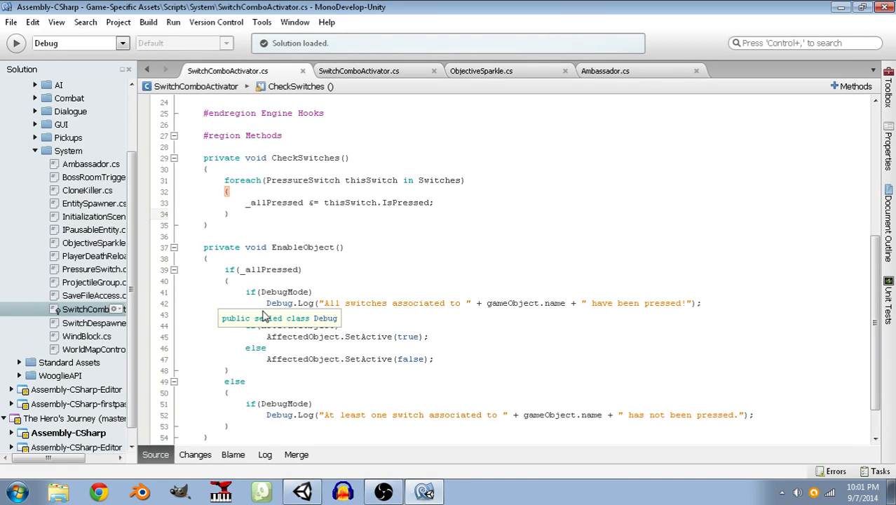
Go to the declaration of IsPressed, examine how PressureSwitch.cs sets it in OnTriggerEnter for each button type, and close that file.
right_click(396, 203)
click(446, 226)
scroll(372, 282, down, 8)
scroll(371, 282, down, 5)
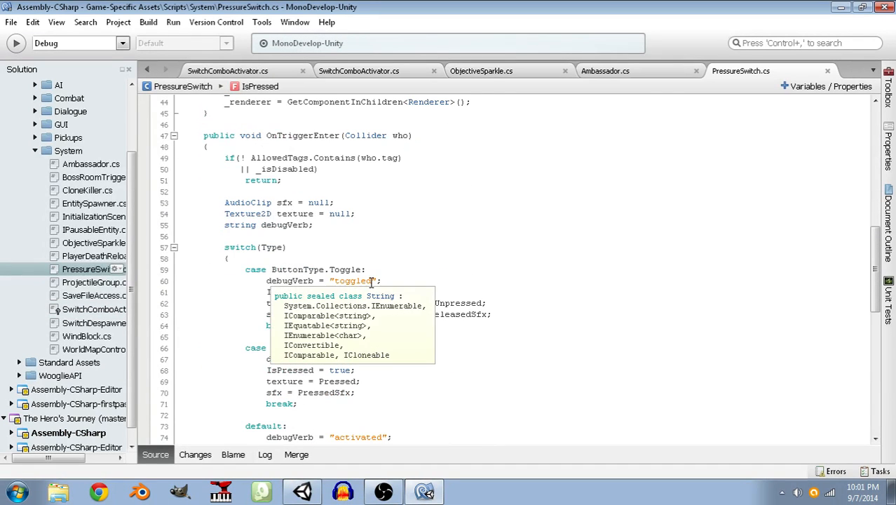
scroll(371, 283, down, 1)
scroll(372, 282, up, 3)
scroll(372, 283, down, 1)
scroll(372, 282, up, 2)
scroll(372, 283, down, 1)
scroll(372, 282, down, 1)
scroll(372, 288, down, 2)
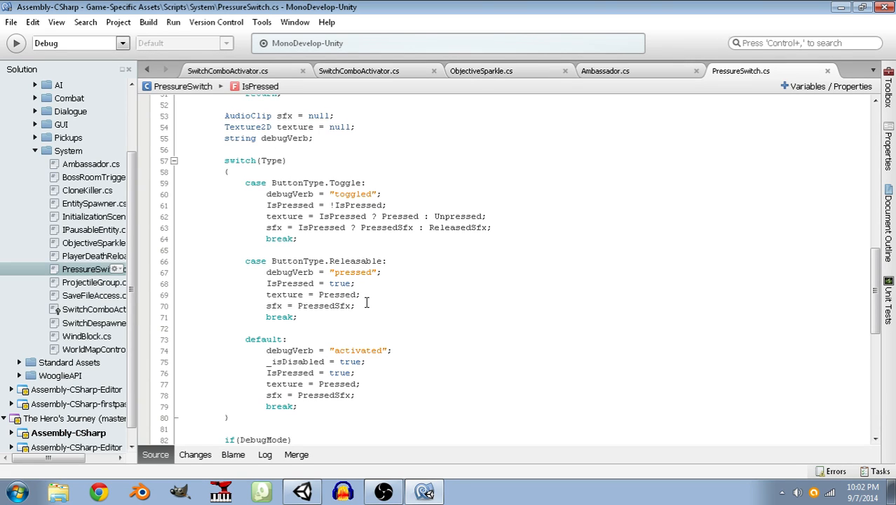
scroll(365, 303, down, 6)
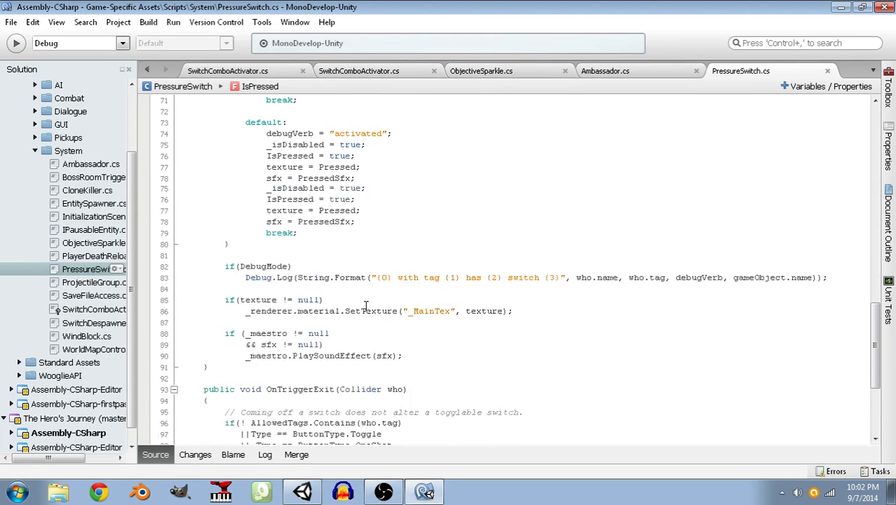
scroll(365, 303, up, 6)
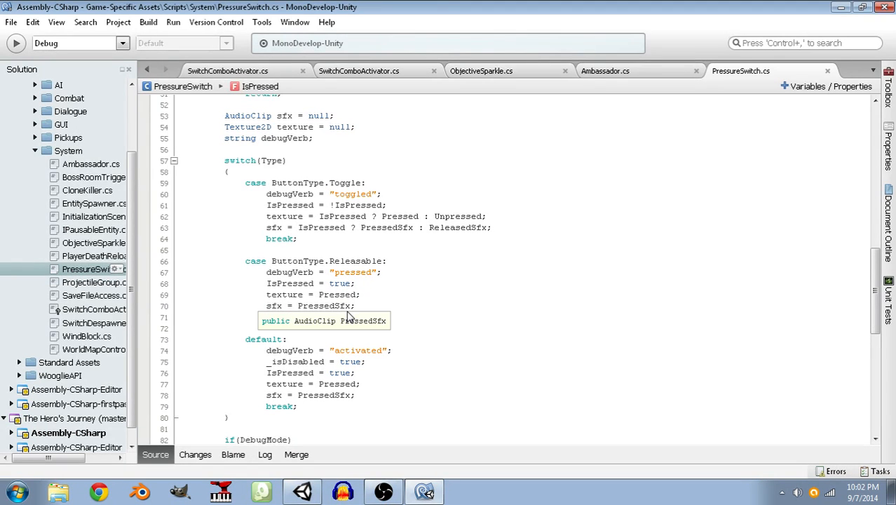
scroll(348, 317, down, 3)
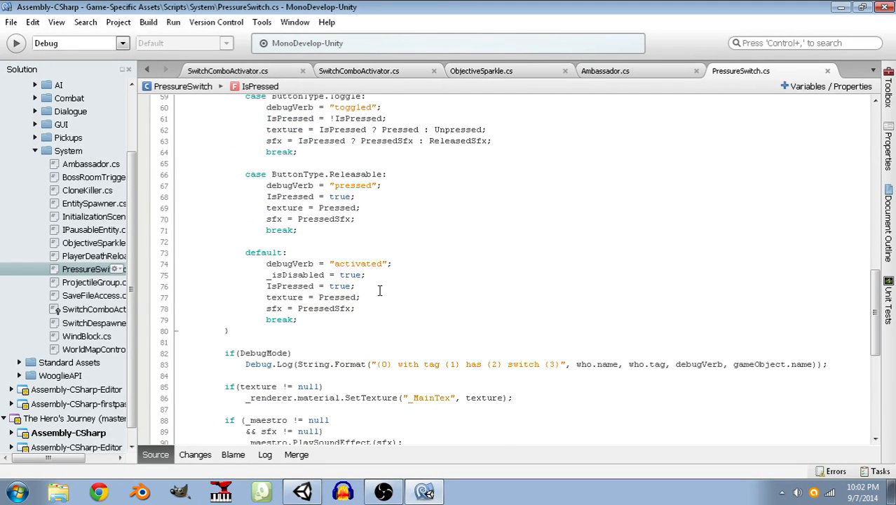
scroll(376, 290, down, 1)
scroll(378, 295, up, 4)
scroll(379, 295, up, 4)
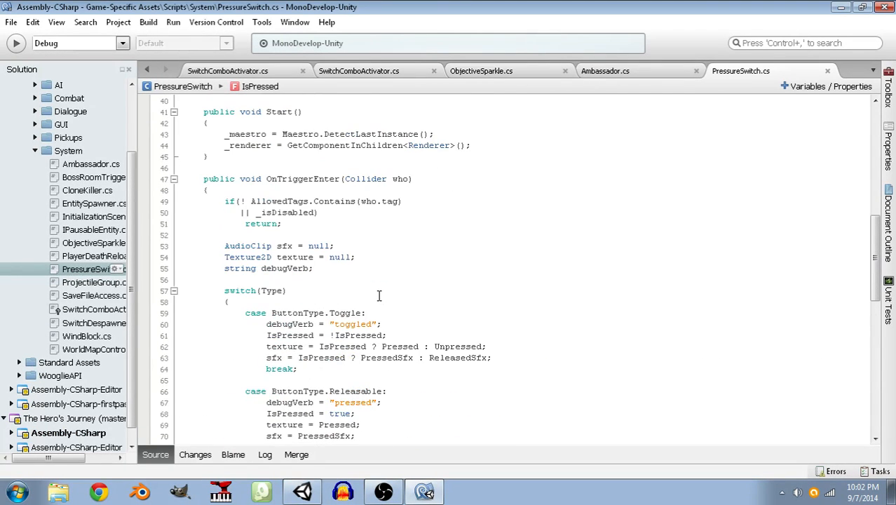
scroll(378, 295, down, 2)
scroll(379, 295, up, 2)
click(827, 73)
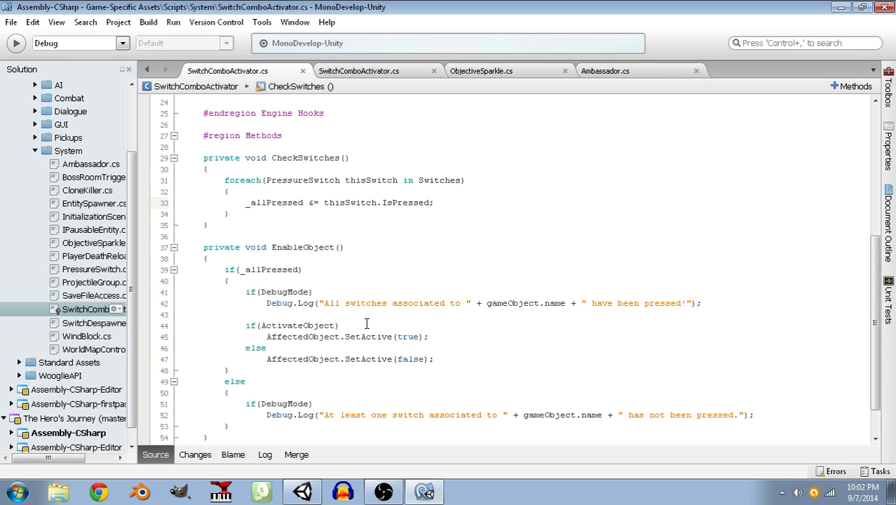
Examine the CheckSwitches and EnableObject logic in SwitchComboActivator.cs, focusing on the two AffectedObject.SetActive branches.
scroll(484, 320, down, 2)
click(448, 304)
click(443, 316)
click(438, 293)
click(430, 302)
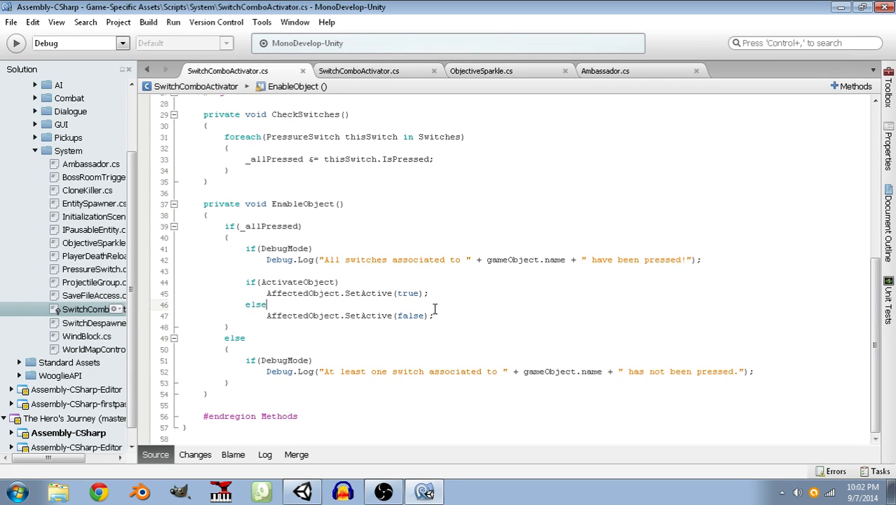
click(436, 316)
click(442, 295)
scroll(446, 317, up, 2)
scroll(446, 318, down, 2)
click(444, 316)
click(434, 293)
click(423, 300)
click(441, 313)
scroll(321, 293, up, 4)
scroll(329, 286, down, 4)
click(277, 394)
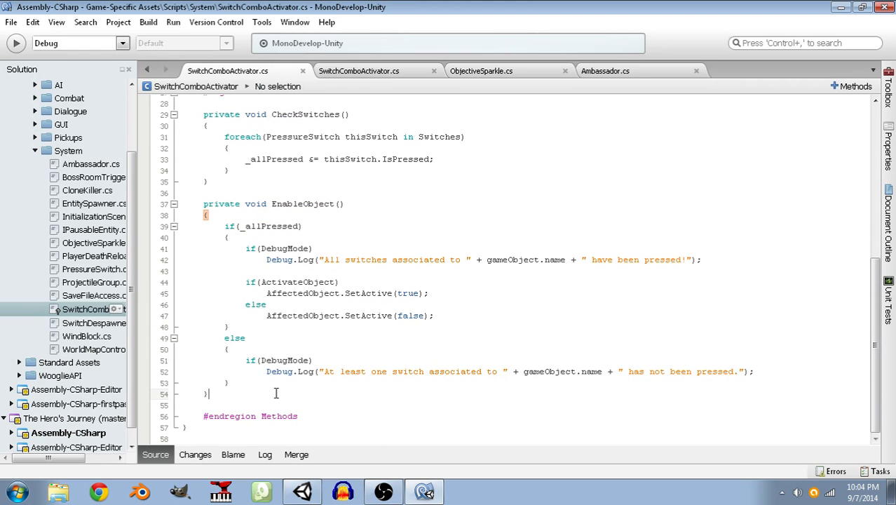
Add the comment "Problem - Detection logic not properly working. Always returning false." above the foreach loop in CheckSwitches and save the script.
scroll(277, 374, up, 3)
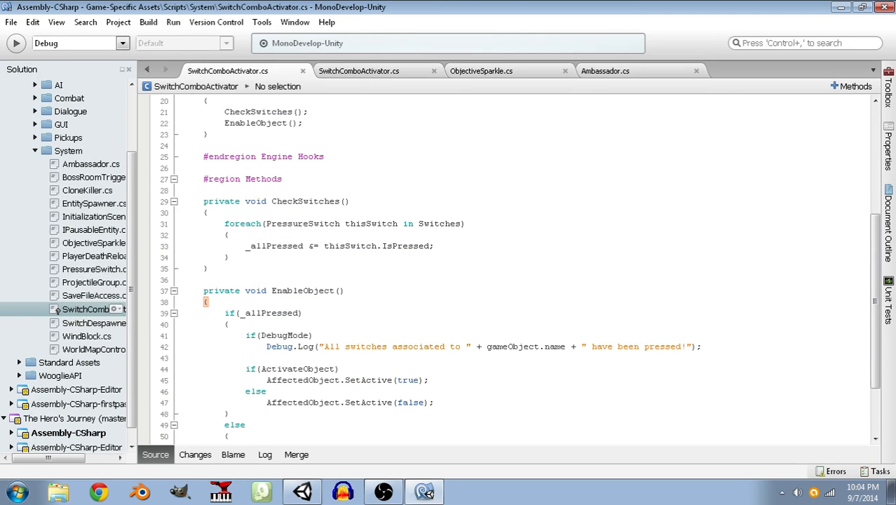
click(296, 258)
key(Up)
key(Up)
key(Up)
key(Up)
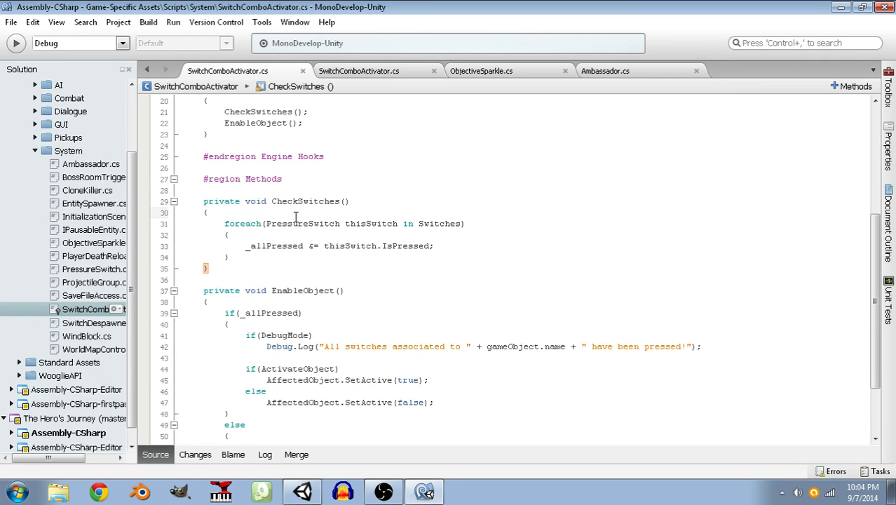
key(Return)
text(//)
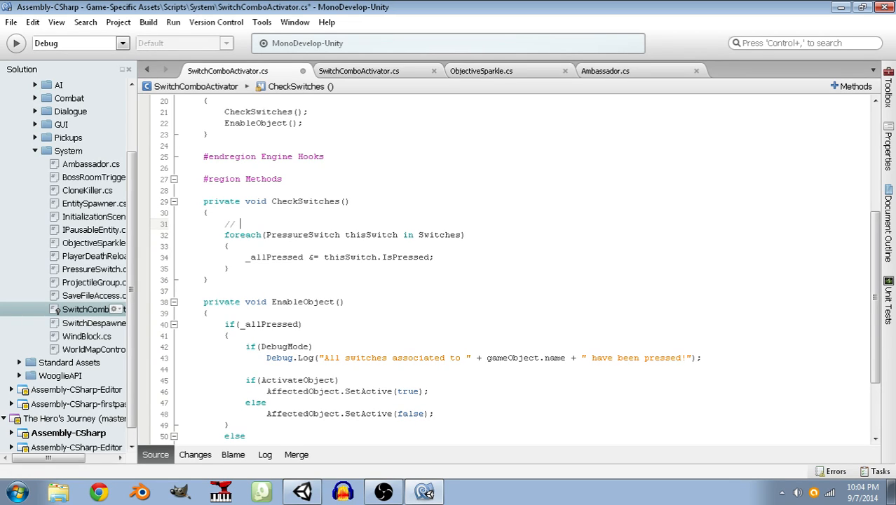
text( Problem - Detection logic not properly working.  Always returning false.)
key(ctrl+Home)
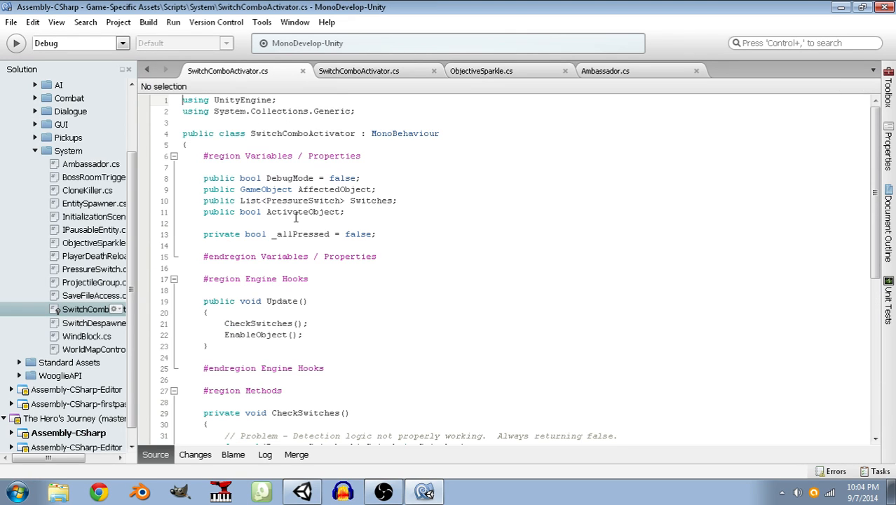
Reread the Update and CheckSwitches methods in SwitchComboActivator.cs and switch to Unity.
scroll(295, 218, down, 5)
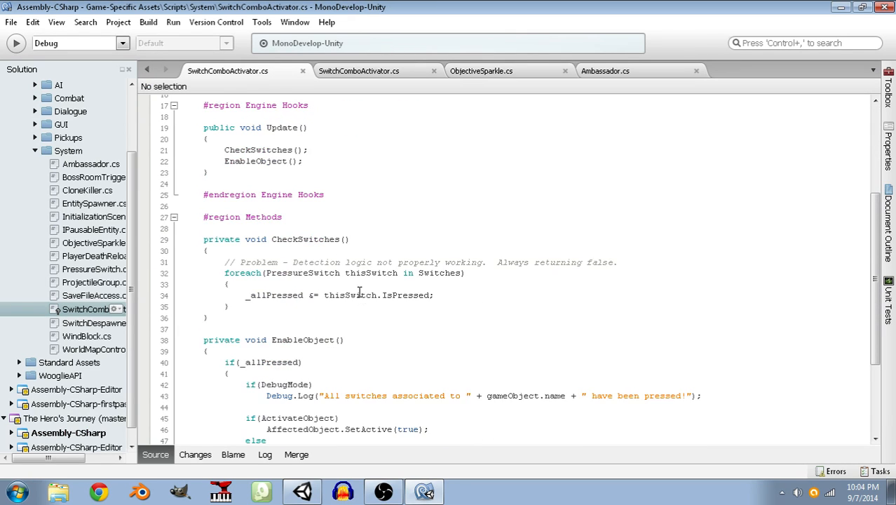
scroll(405, 274, up, 1)
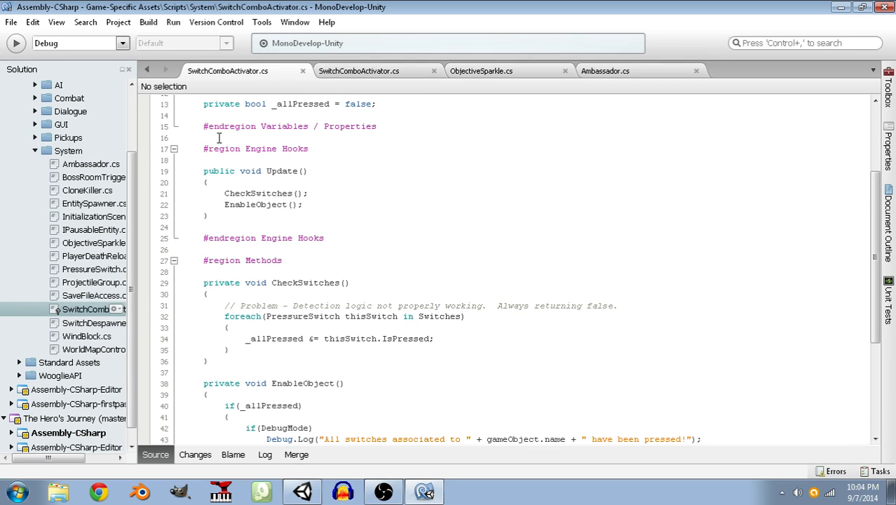
mouse_move(312, 324)
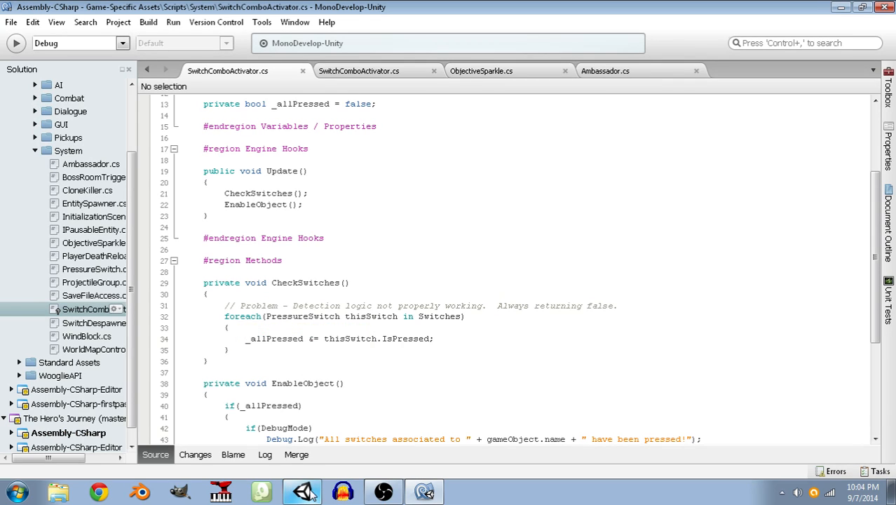
click(424, 492)
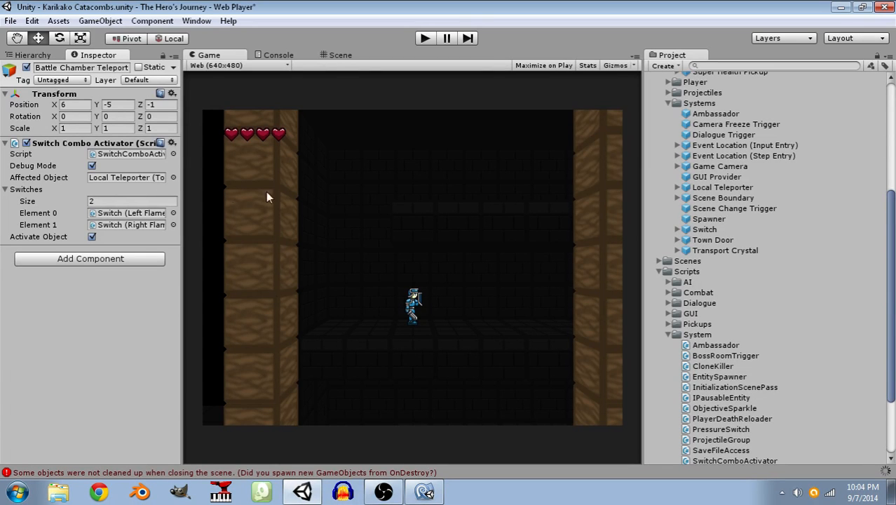
Examine the catacombs layout in the Scene view, from the Battle Chamber Teleporter to the flame chambers and lower crystals.
click(350, 57)
scroll(412, 269, down, 2)
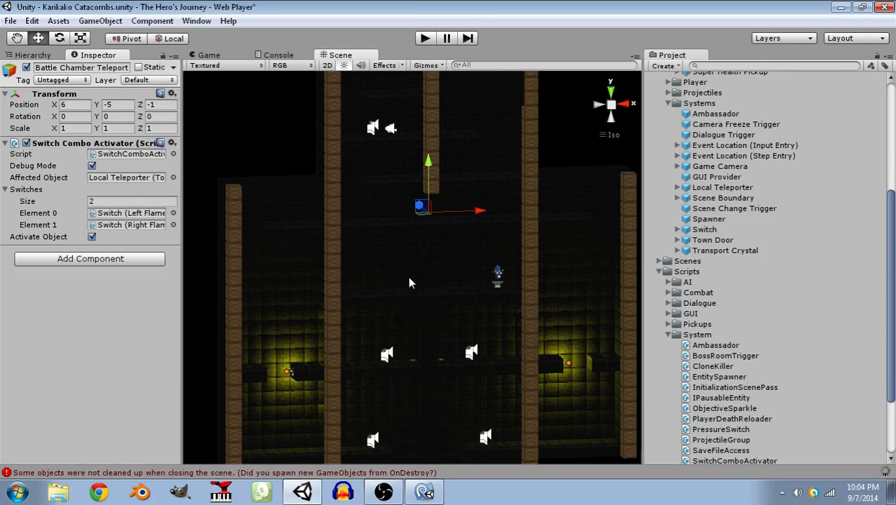
middle_drag(416, 299, 418, 290)
middle_drag(301, 287, 329, 262)
right_drag(436, 297, 392, 317)
click(195, 369)
middle_drag(268, 364, 439, 319)
scroll(426, 211, up, 3)
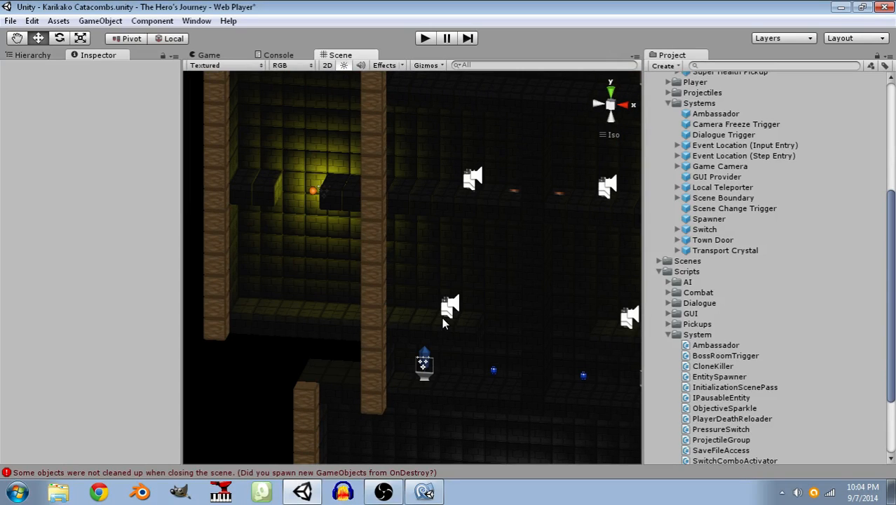
Add the Event Location (Step Entry) prefab to the Game Objects group in the scene.
click(32, 55)
scroll(701, 243, down, 2)
scroll(701, 243, down, 2)
scroll(733, 371, up, 5)
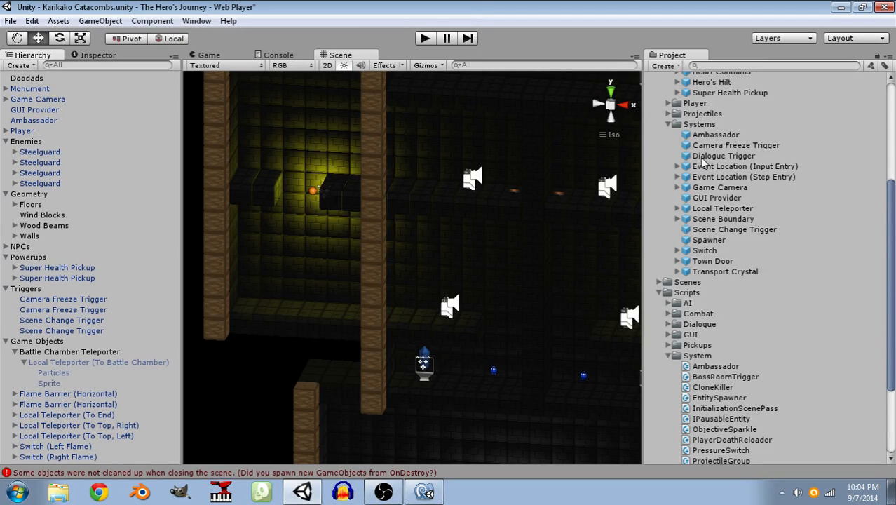
click(702, 178)
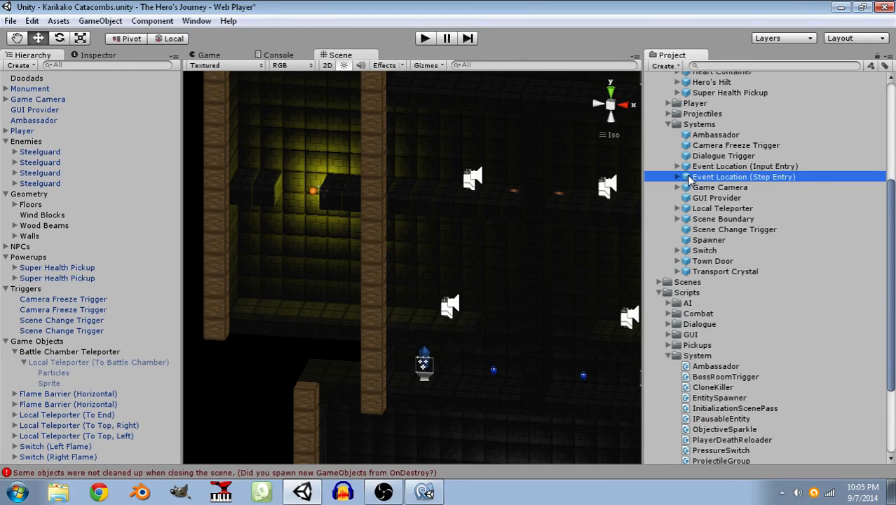
drag(686, 179, 32, 348)
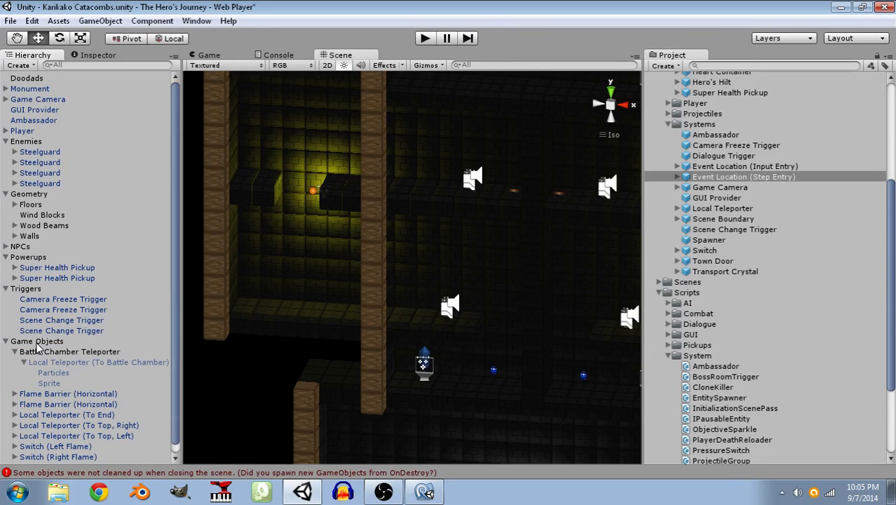
Move Event Location (Step Entry) beside the inner wood beam near the left flame chamber and set its Y position to -13.5.
scroll(42, 349, down, 1)
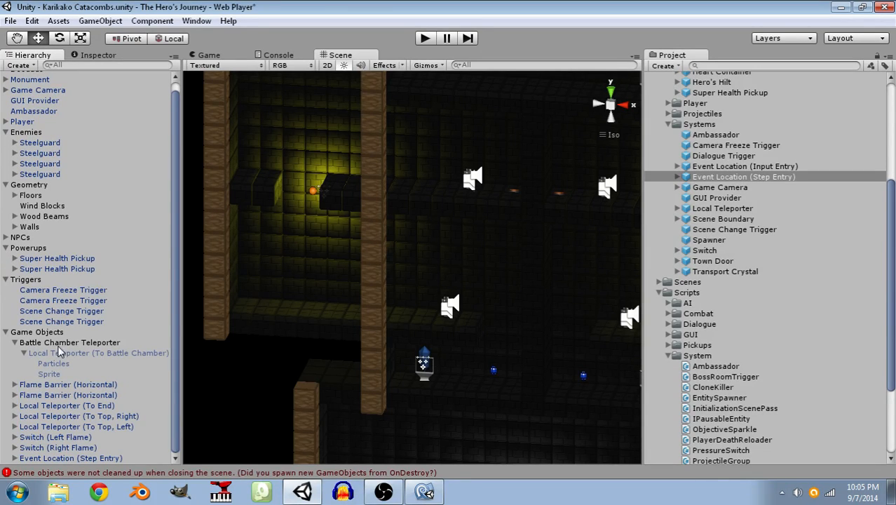
click(73, 458)
key(f)
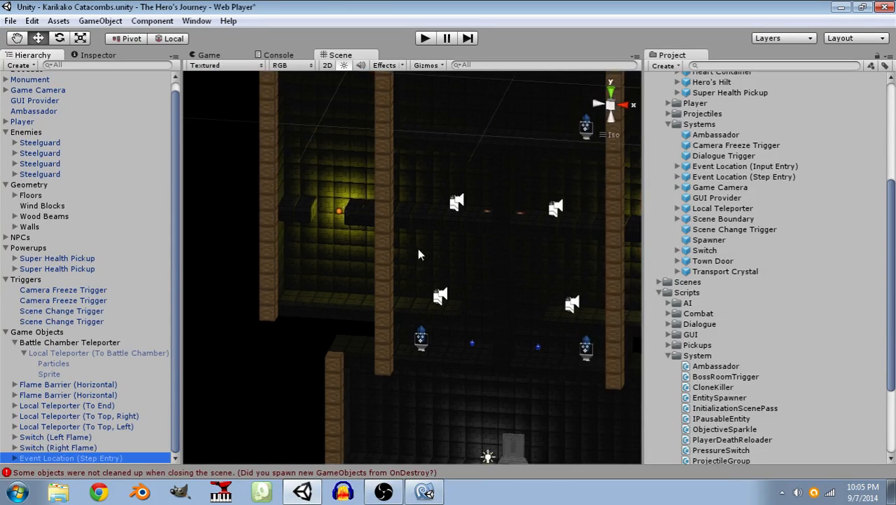
alt+drag(383, 133, 431, 258)
drag(442, 144, 510, 327)
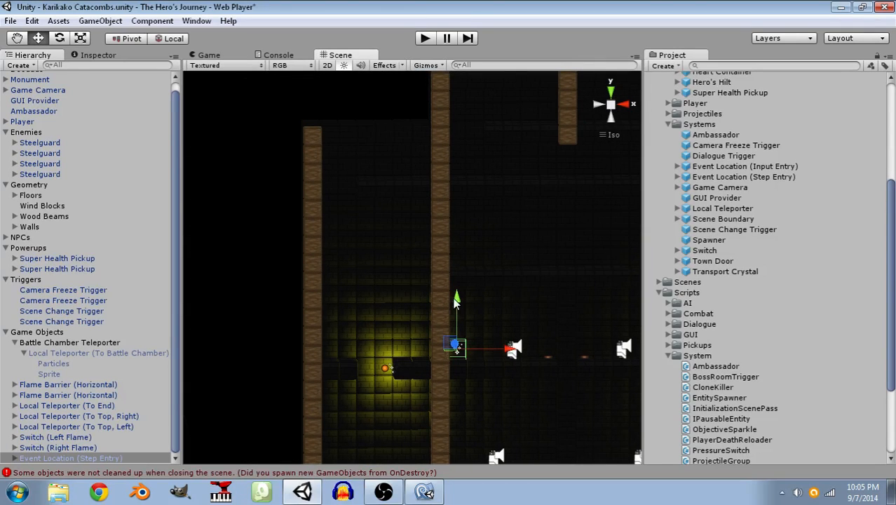
drag(456, 303, 457, 285)
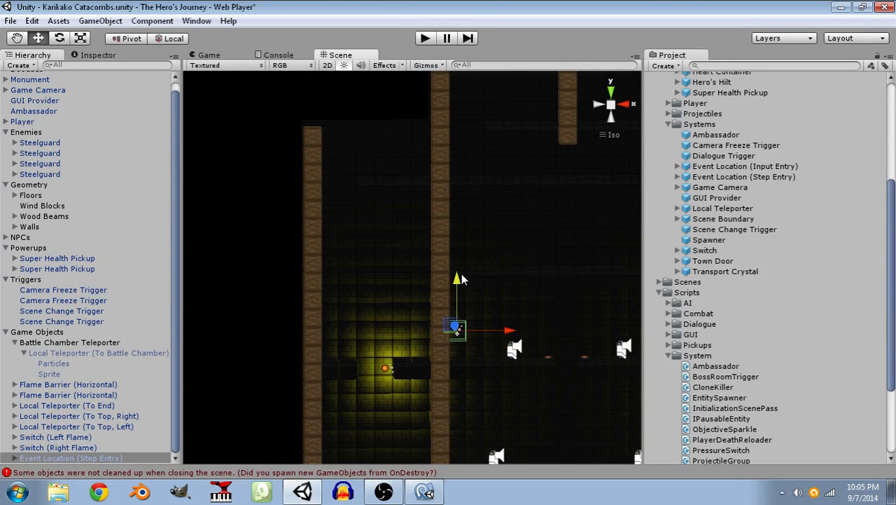
click(89, 59)
click(118, 120)
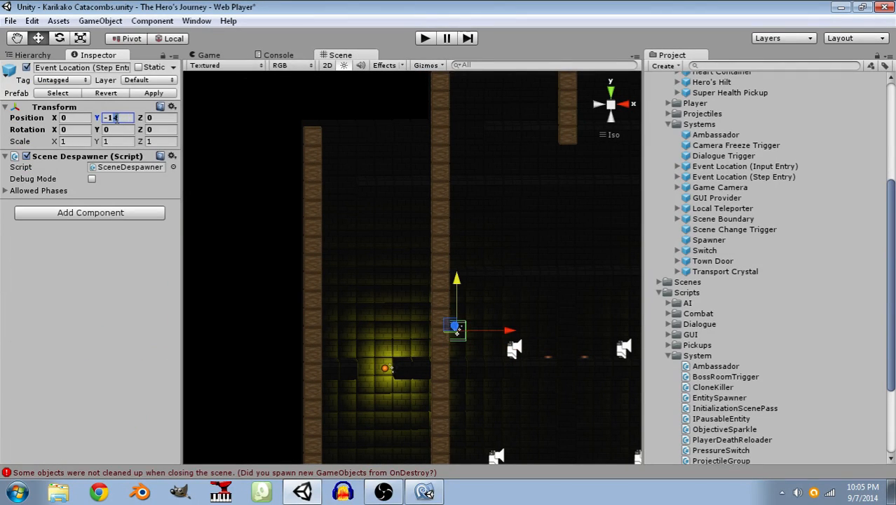
text(-13.5)
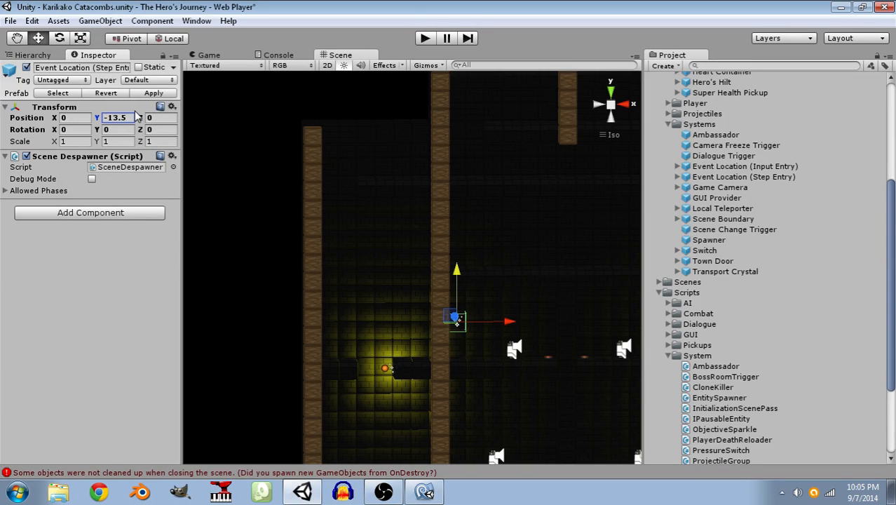
Set the Box Collider size of Event Location's Trigger child to X 3 and Y 5, checking it in side and back views.
click(43, 57)
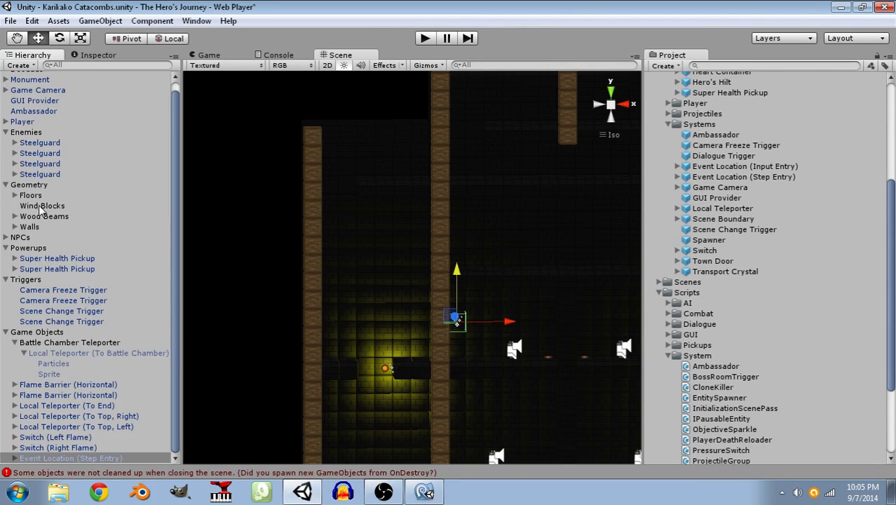
click(21, 457)
click(44, 459)
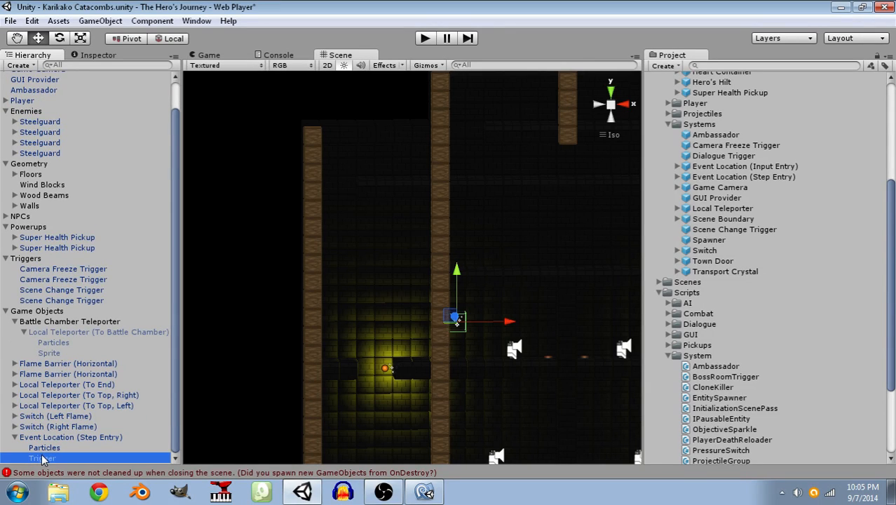
click(79, 56)
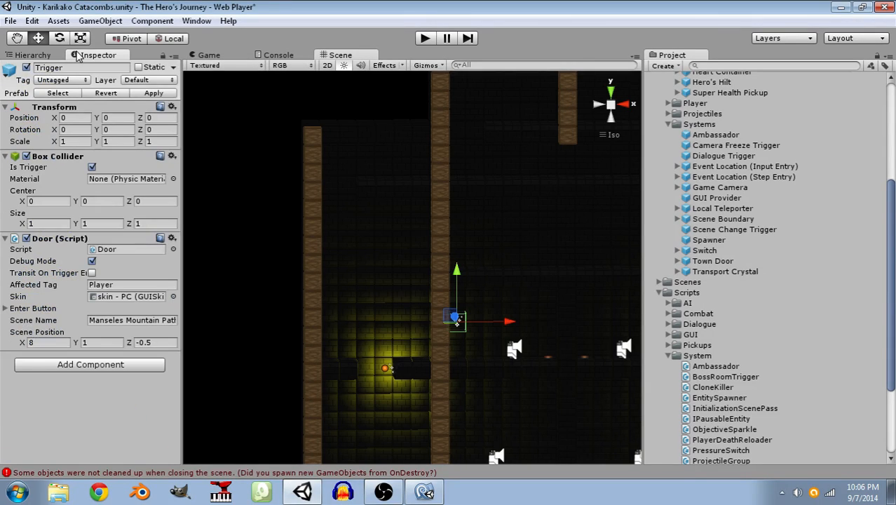
click(51, 223)
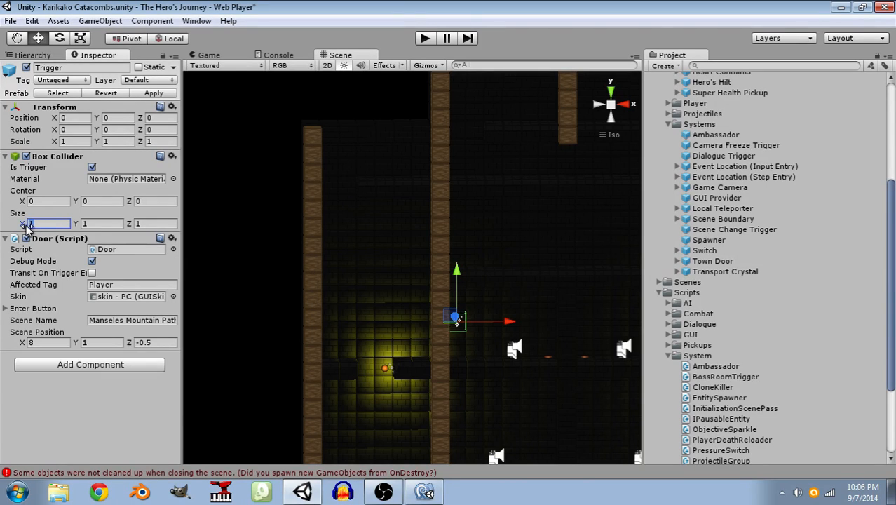
text(3)
click(91, 223)
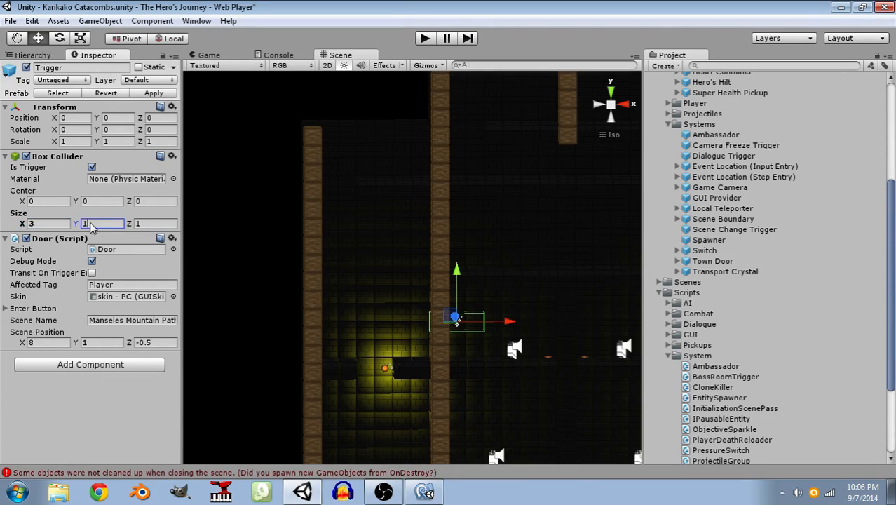
text(5)
right_drag(450, 221, 448, 160)
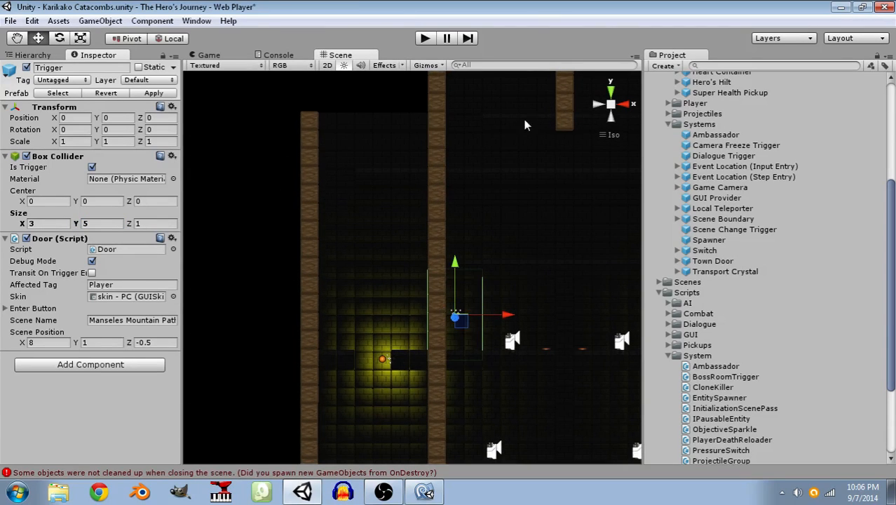
click(631, 105)
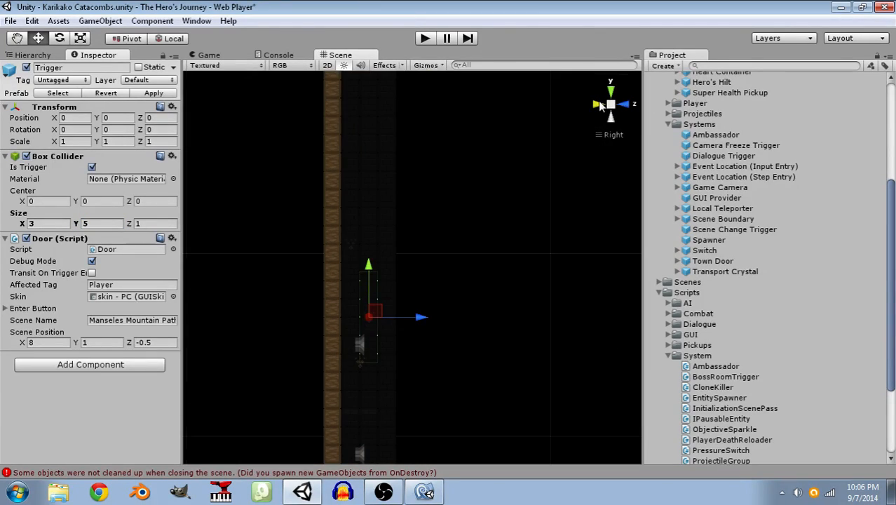
click(598, 105)
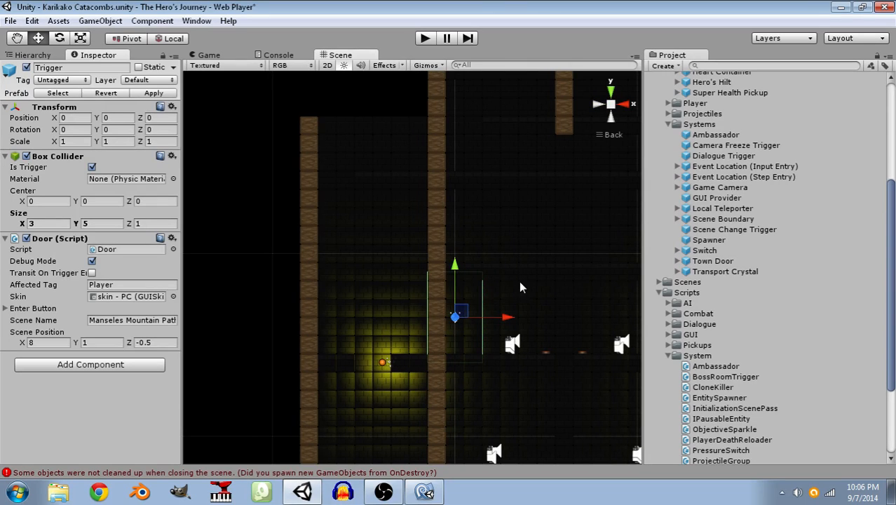
scroll(524, 287, down, 4)
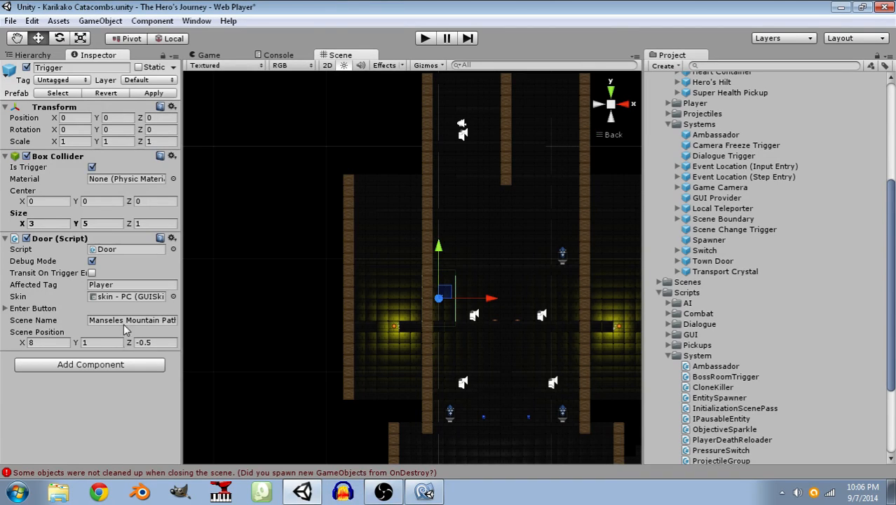
Check the Trigger's Door component options, and look over Event Location (Step Entry) and its Particles and Trigger children.
click(172, 239)
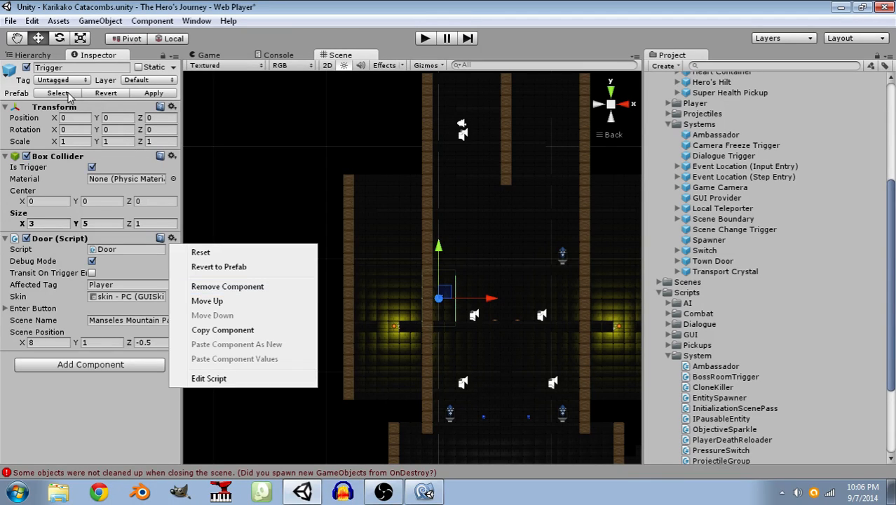
click(41, 54)
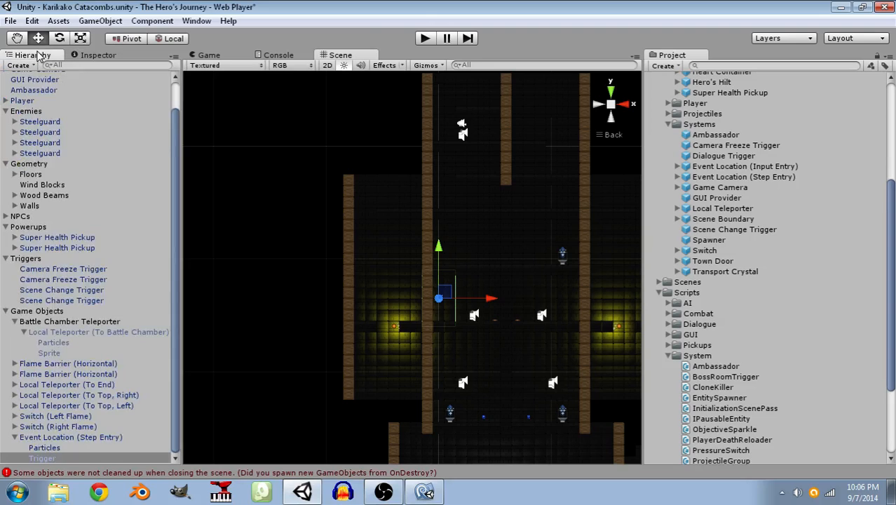
click(95, 437)
click(81, 448)
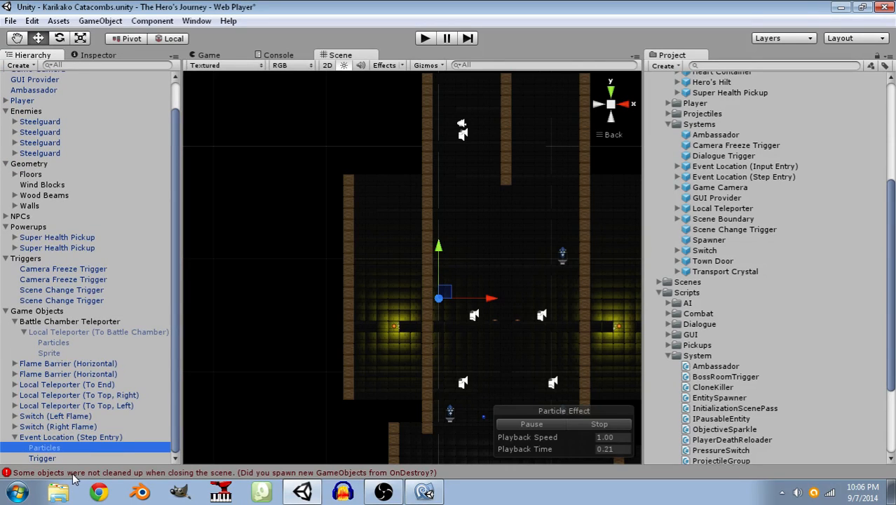
click(71, 458)
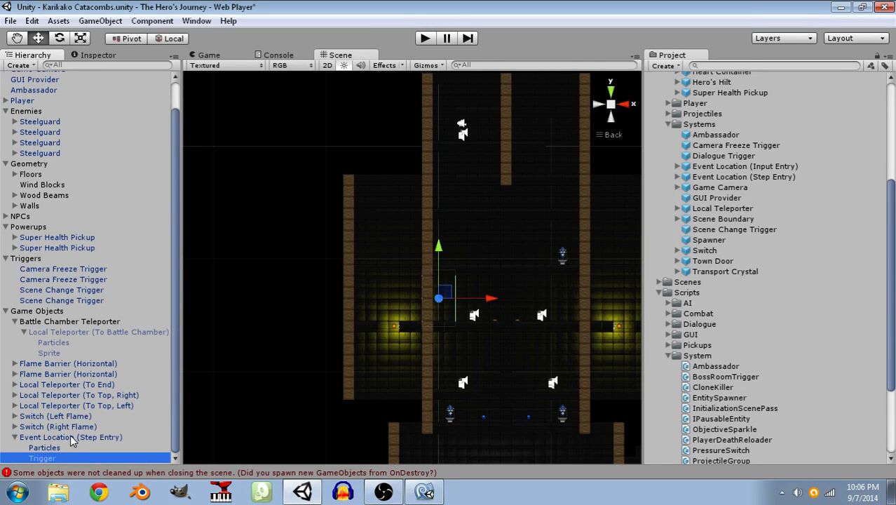
click(64, 447)
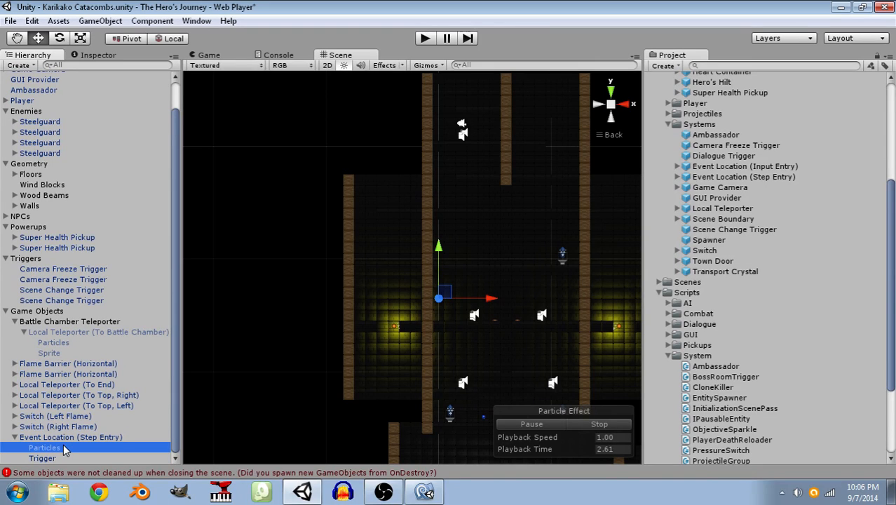
Look over Event Location (Step Entry) and its Particles and Trigger children, and delete Event Location (Step Entry) from the scene.
alt+drag(406, 383, 353, 309)
click(71, 439)
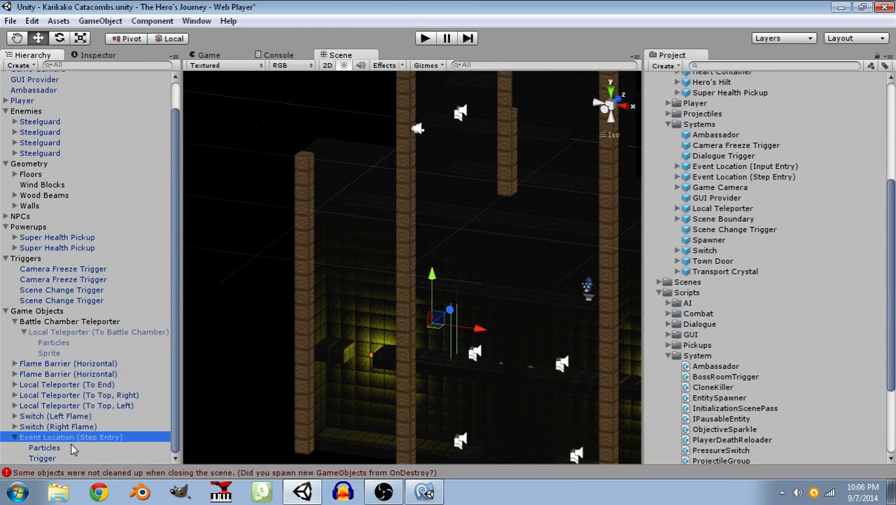
click(70, 447)
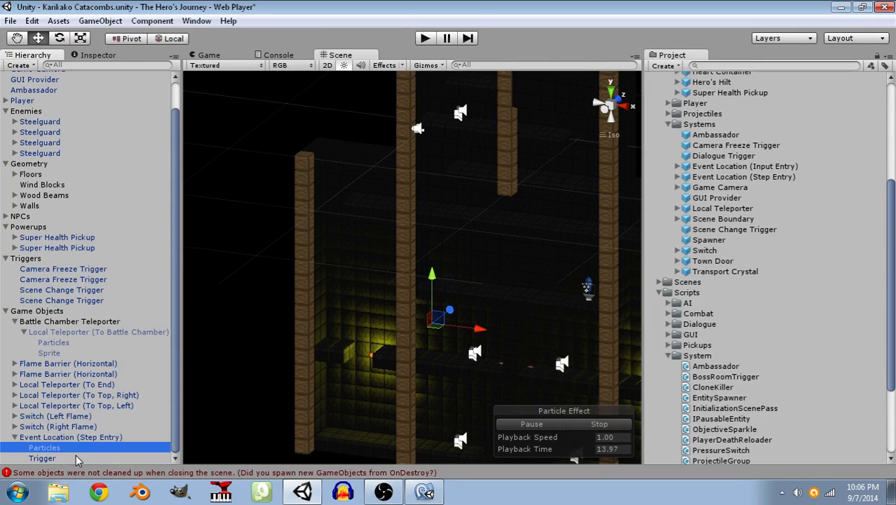
click(75, 458)
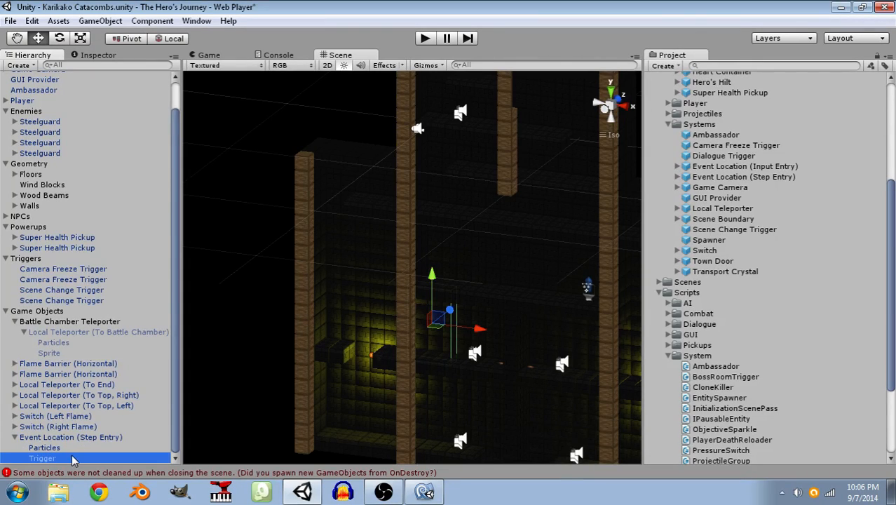
click(74, 438)
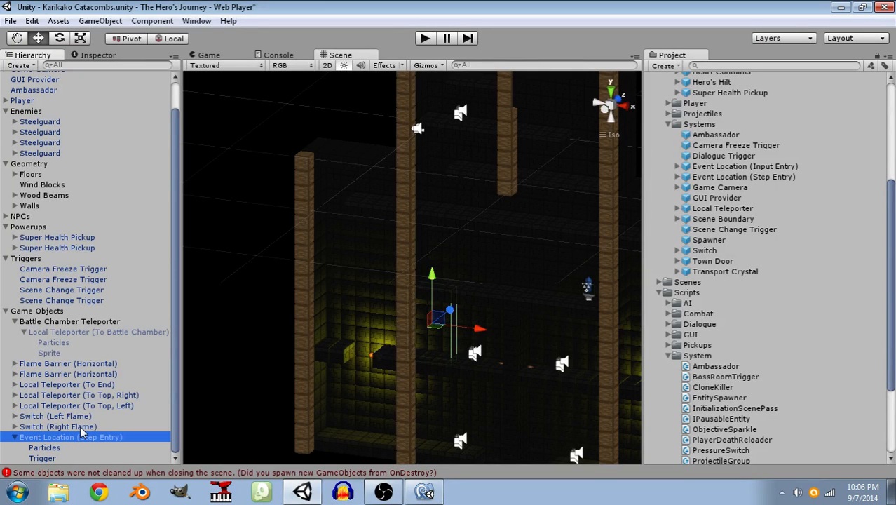
key(Delete)
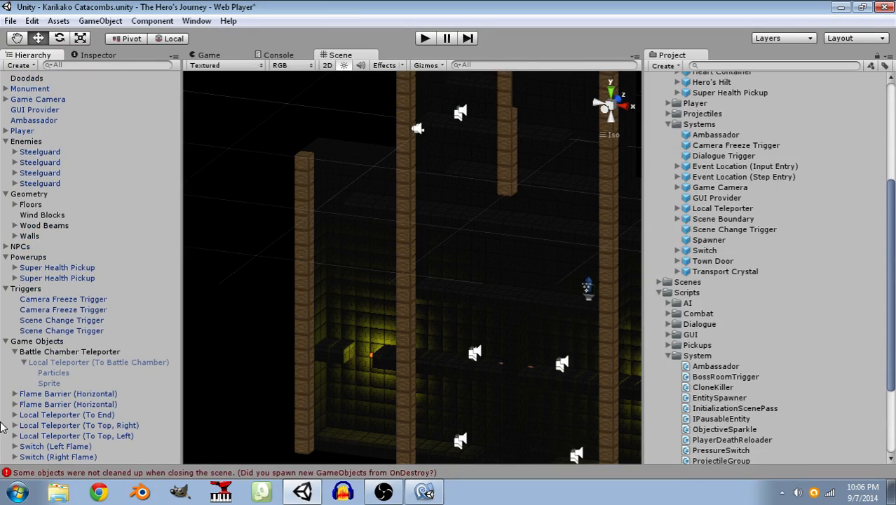
Browse the Systems prefabs, including both Event Location variants, and examine the Entity Spawner options of the Spawner prefab.
scroll(771, 236, down, 3)
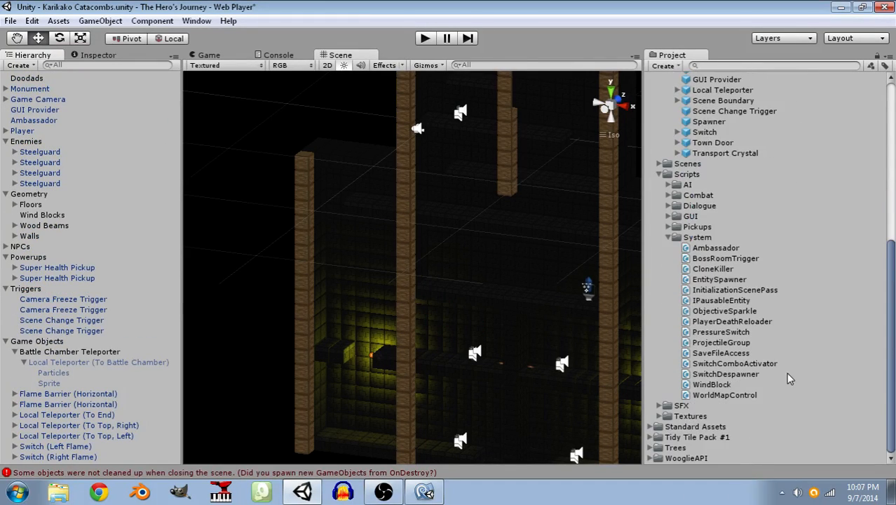
scroll(699, 273, up, 3)
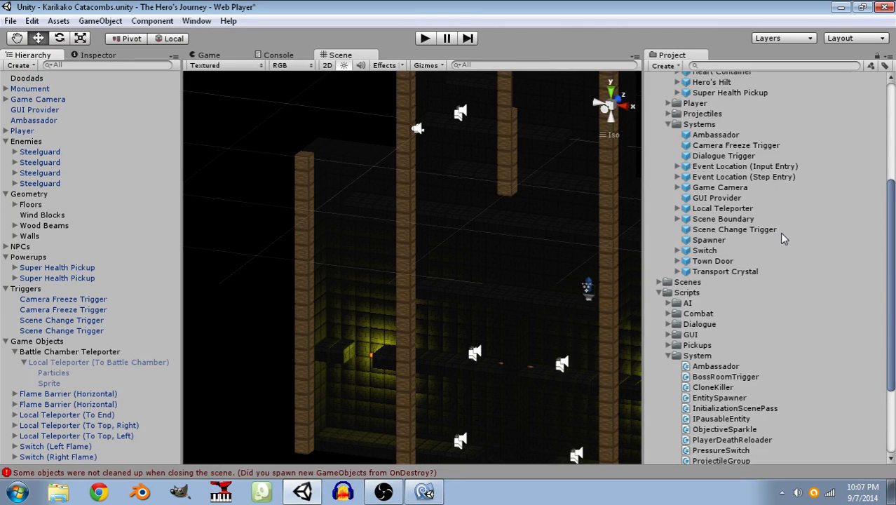
click(732, 167)
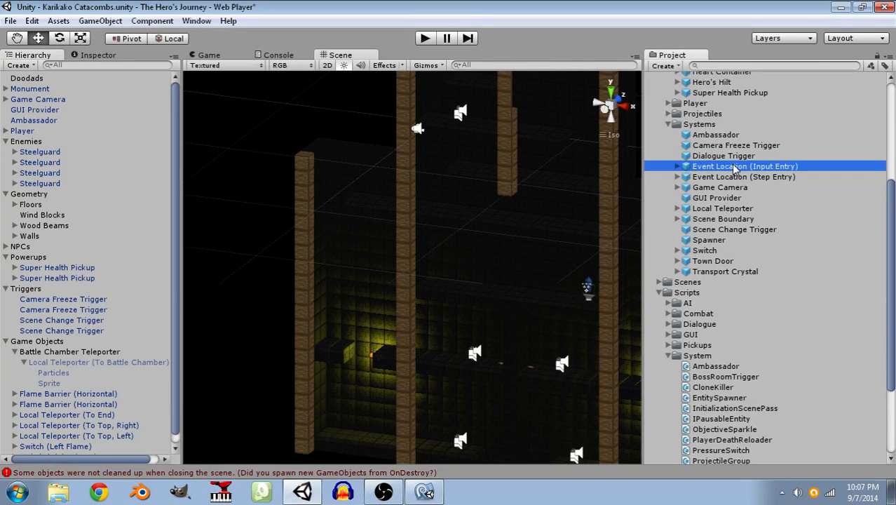
click(678, 167)
click(678, 168)
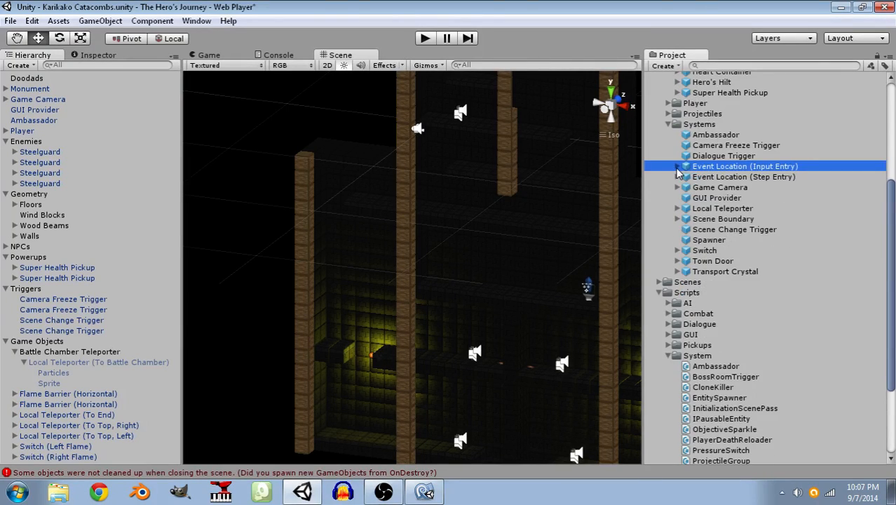
click(697, 178)
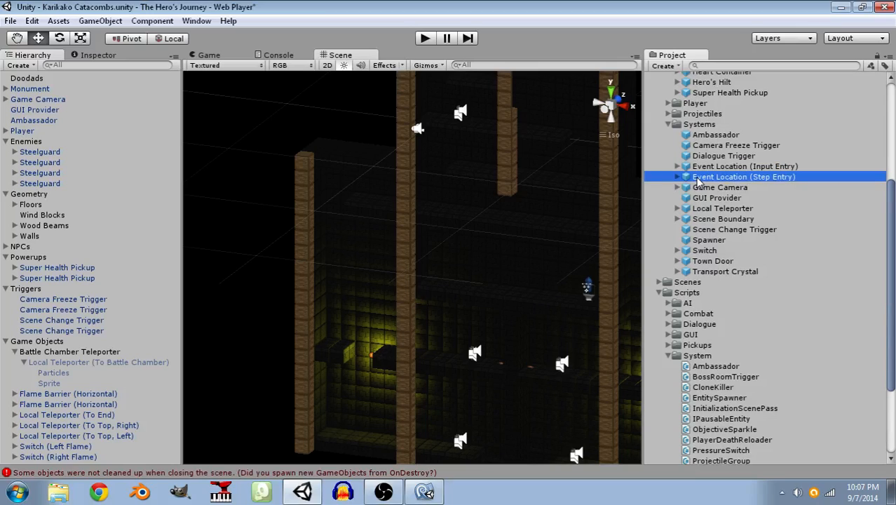
click(706, 241)
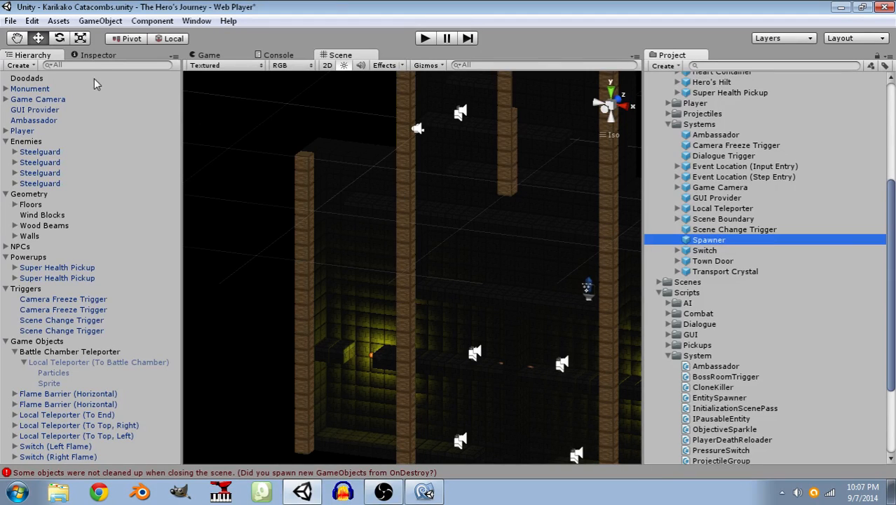
click(96, 56)
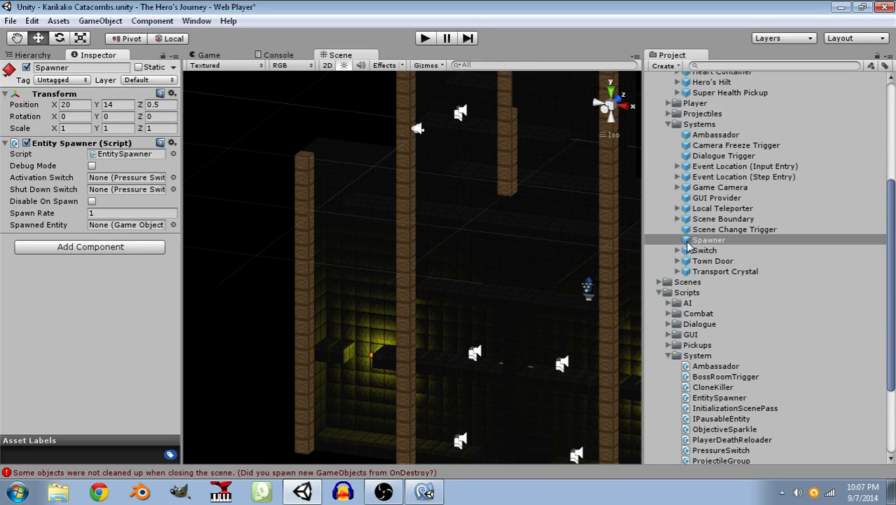
click(42, 56)
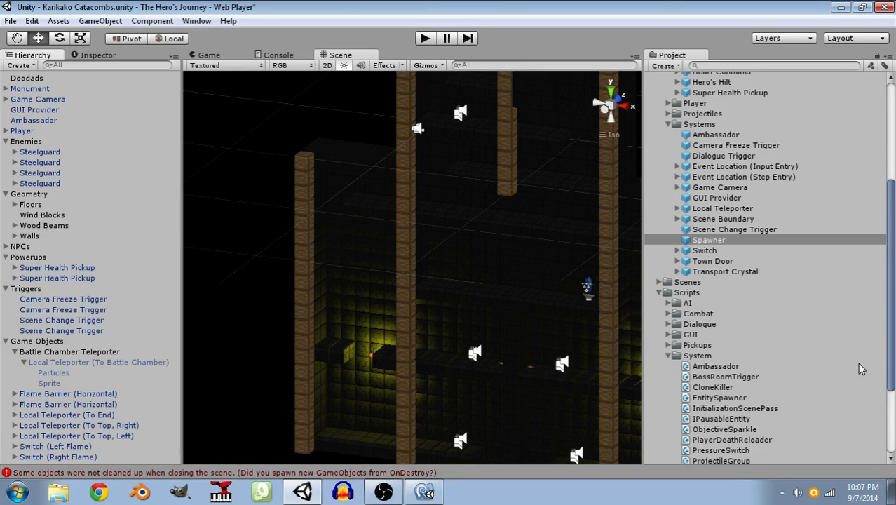
Add the Spawner prefab to the Game Objects group and rename it Steelguard Spawner (Left).
drag(690, 240, 70, 345)
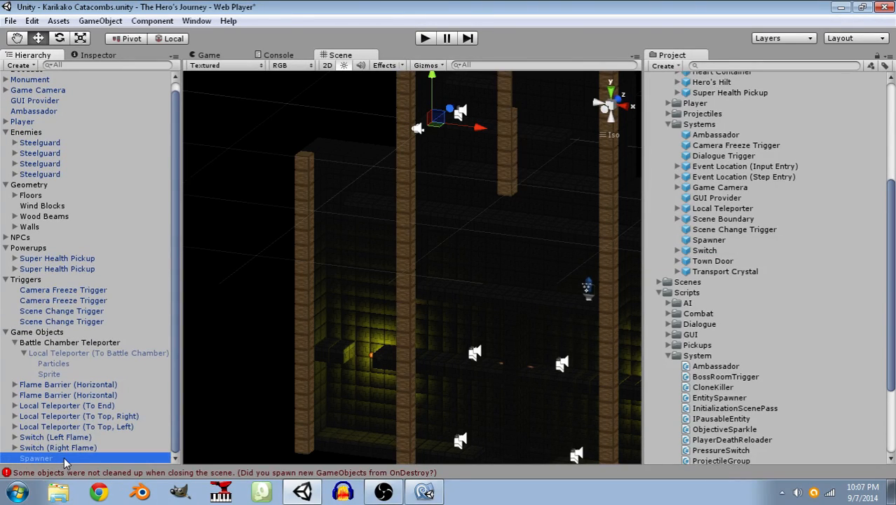
click(64, 459)
text(Steelguard)
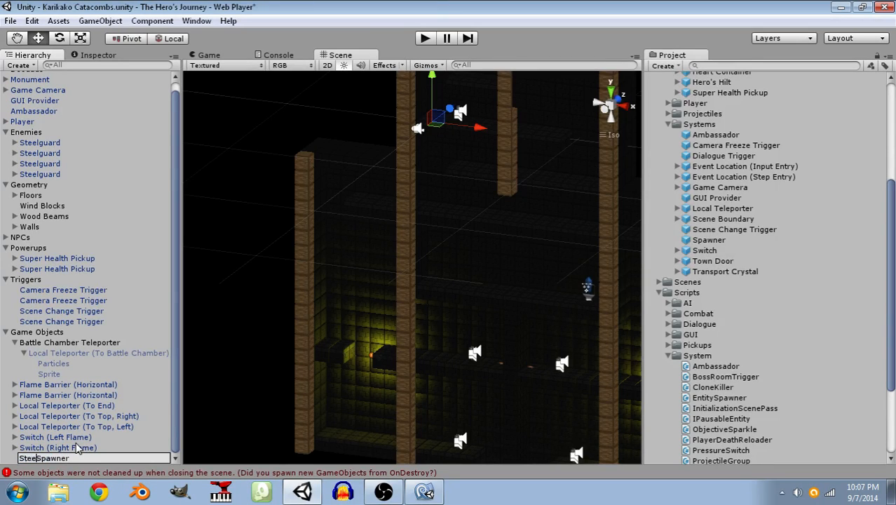
key(End)
text((Left))
key(Return)
Move Steelguard Spawner (Left) into the left flame chamber, just above the flame barrier, at X -3 and Y -15.
scroll(438, 342, down, 2)
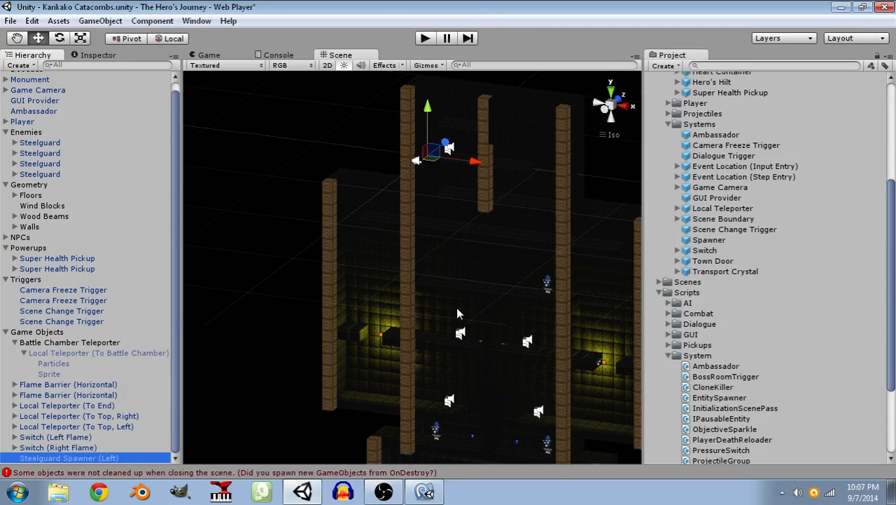
click(604, 110)
drag(441, 87, 443, 266)
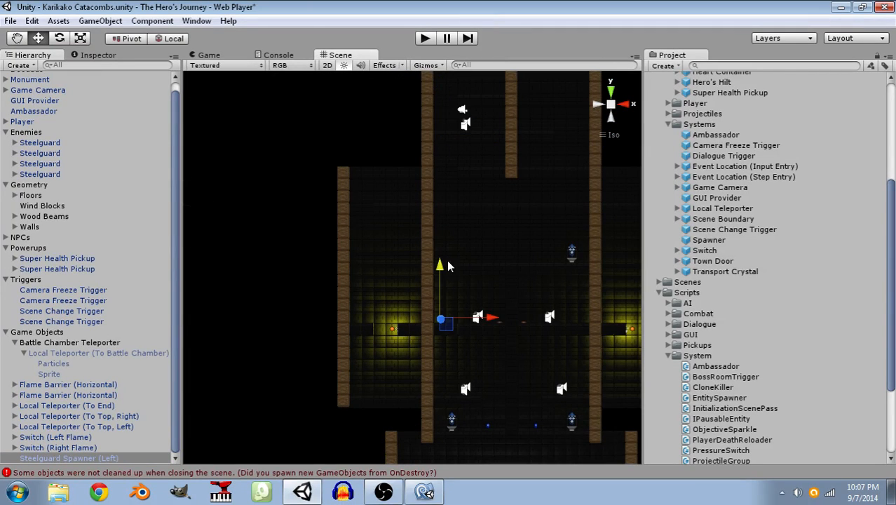
drag(498, 319, 459, 319)
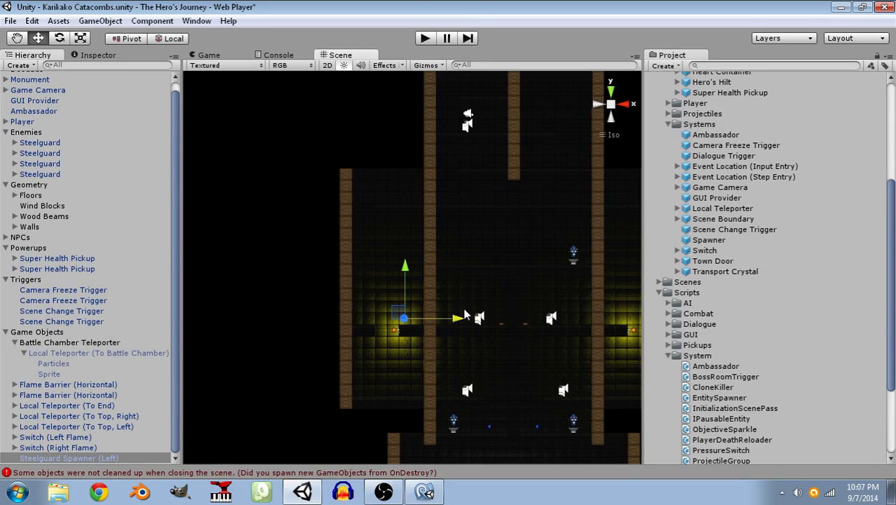
Duplicate Steelguard Spawner (Left) and rename the copy Steelguard Spawner (Right).
click(62, 459)
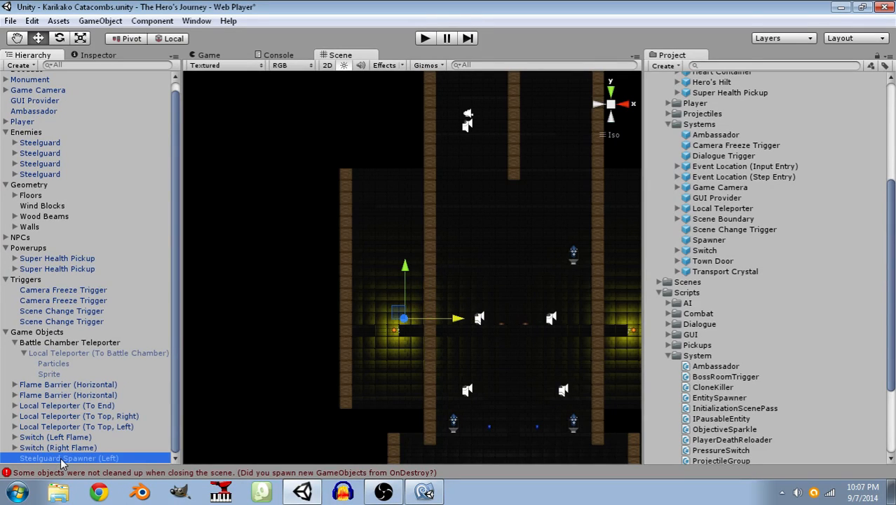
key(ctrl+d)
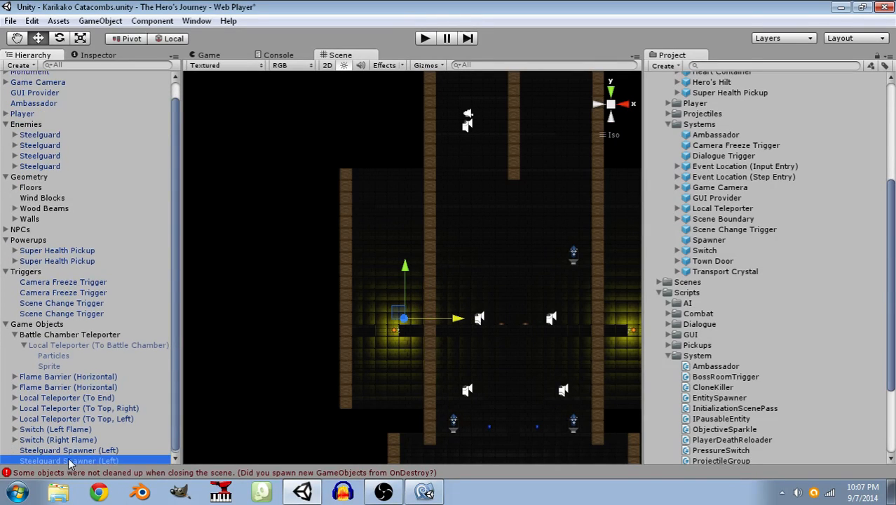
key(F2)
click(120, 460)
key(BackSpace)
key(BackSpace)
key(BackSpace)
key(BackSpace)
key(BackSpace)
text(Right))
key(Return)
Move Steelguard Spawner (Right) into the right flame chamber at X 15 and save the scene.
drag(460, 319, 668, 335)
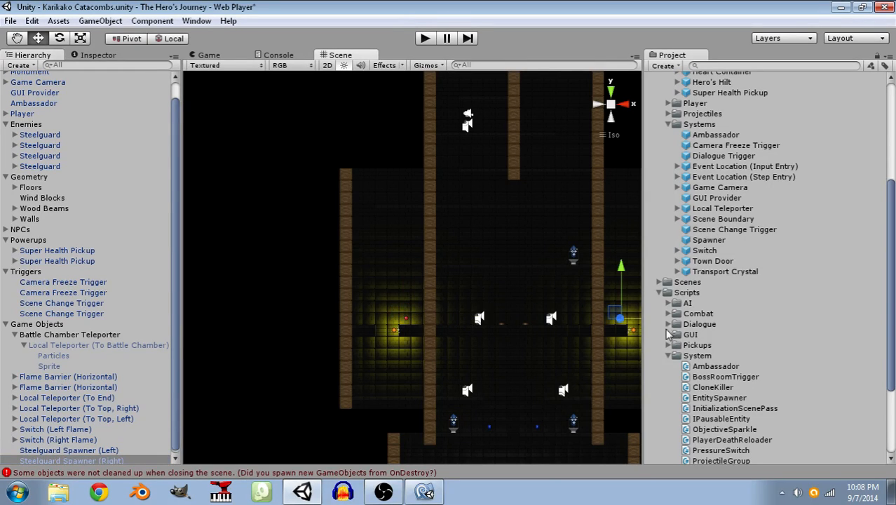
key(ctrl+s)
Enable Disable On Spawn in the Entity Spawner component of Steelguard Spawner (Left).
right_drag(551, 332, 532, 347)
click(401, 319)
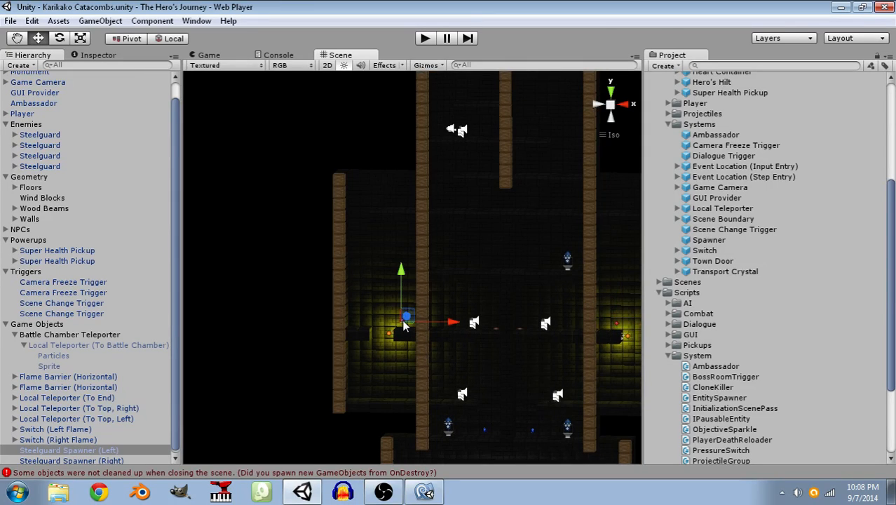
click(98, 55)
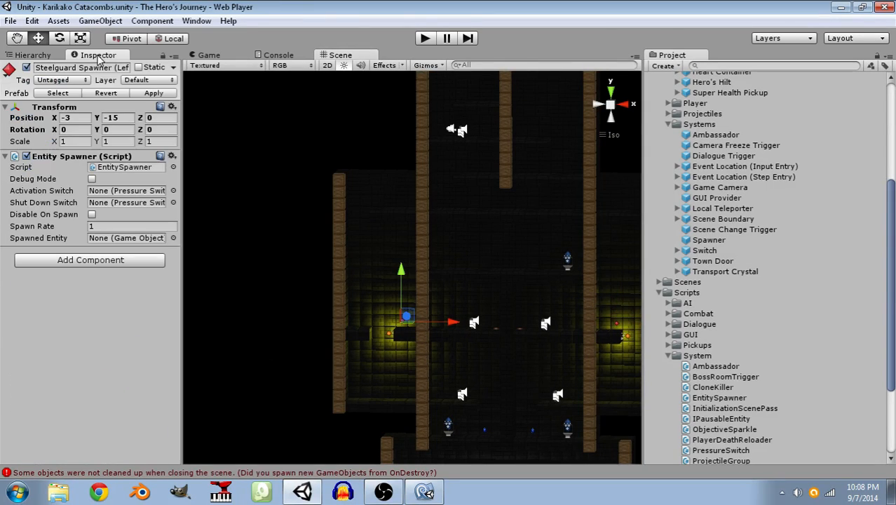
click(92, 215)
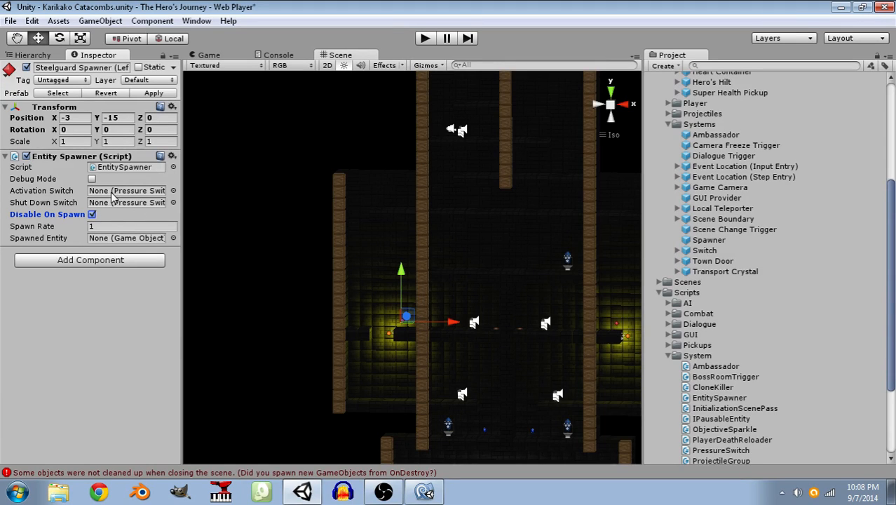
Set the Spawned Entity of Steelguard Spawner (Left) to the Steelguard prefab.
click(173, 238)
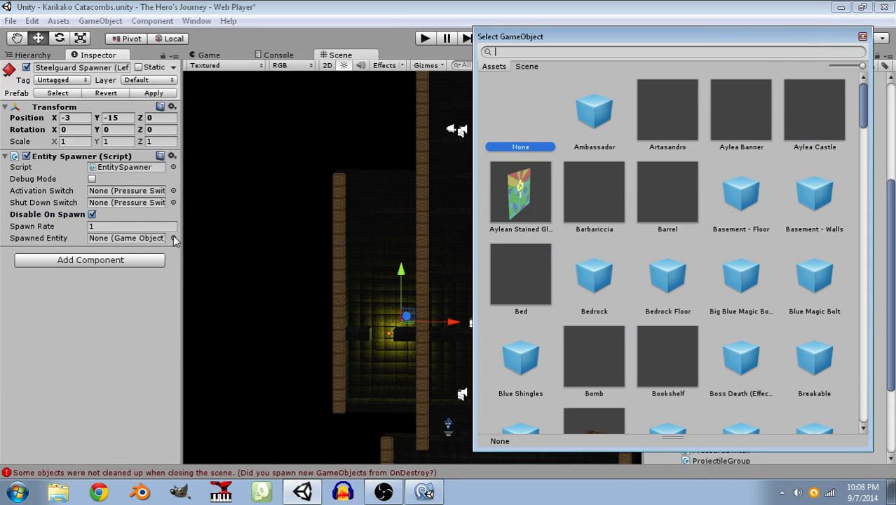
scroll(733, 319, down, 10)
scroll(737, 342, down, 12)
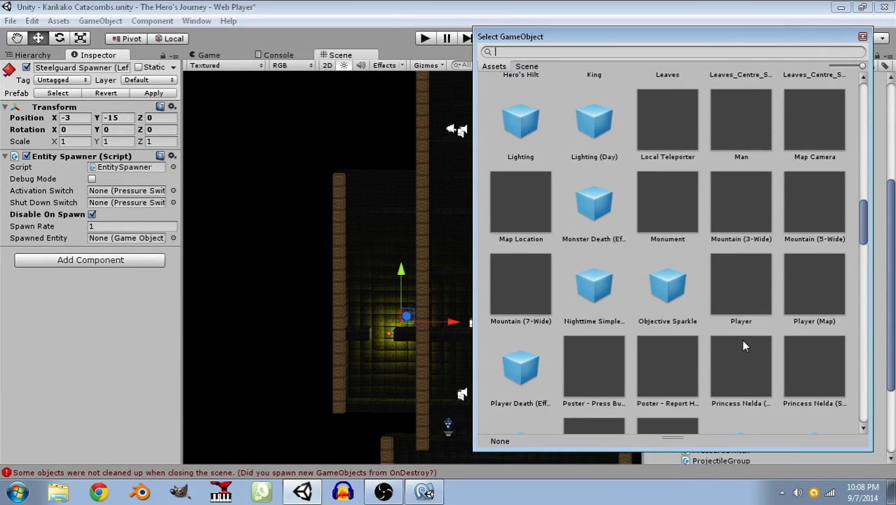
scroll(739, 352, down, 4)
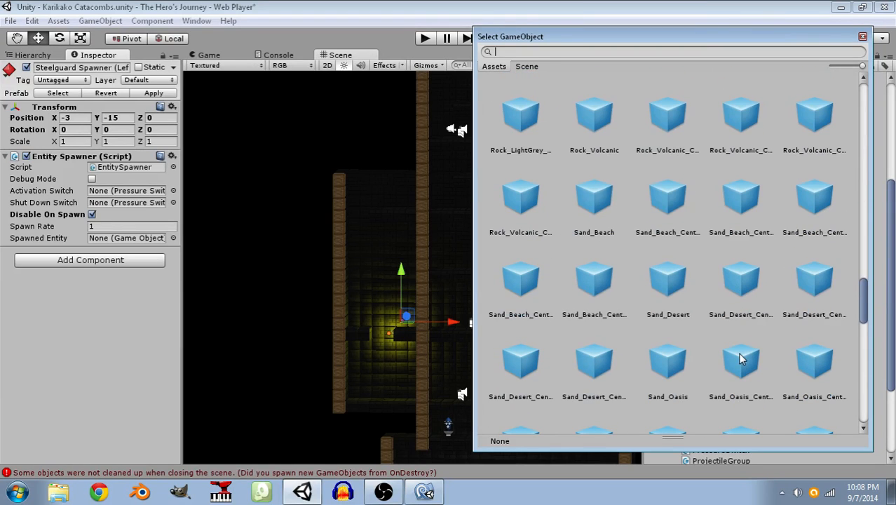
scroll(743, 350, down, 2)
scroll(744, 348, down, 10)
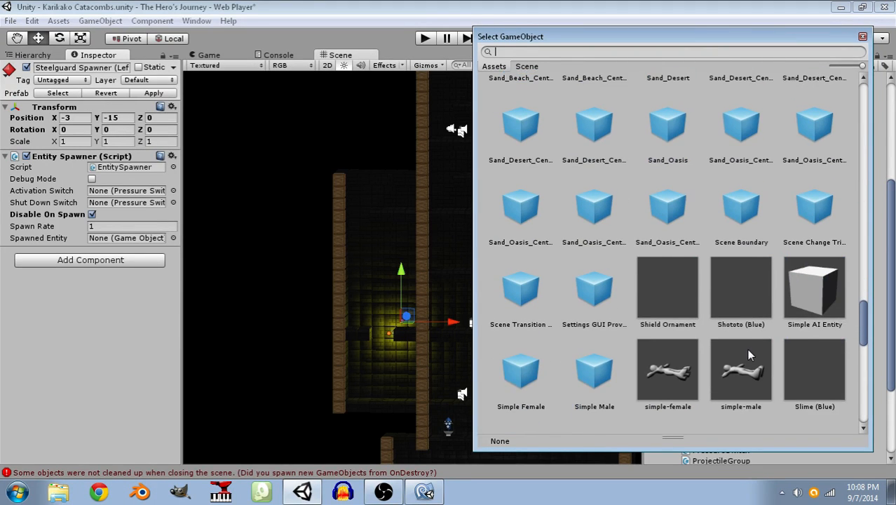
scroll(739, 244, down, 9)
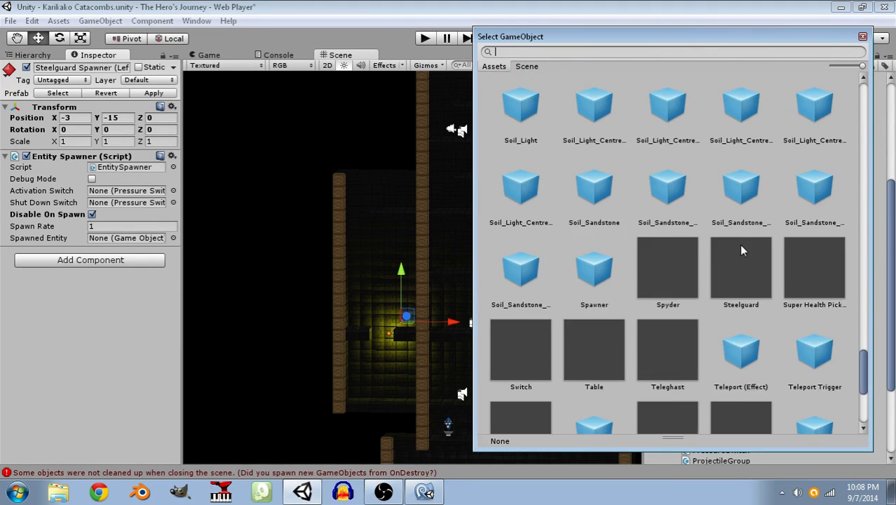
scroll(702, 254, up, 3)
scroll(699, 255, up, 3)
scroll(701, 259, down, 5)
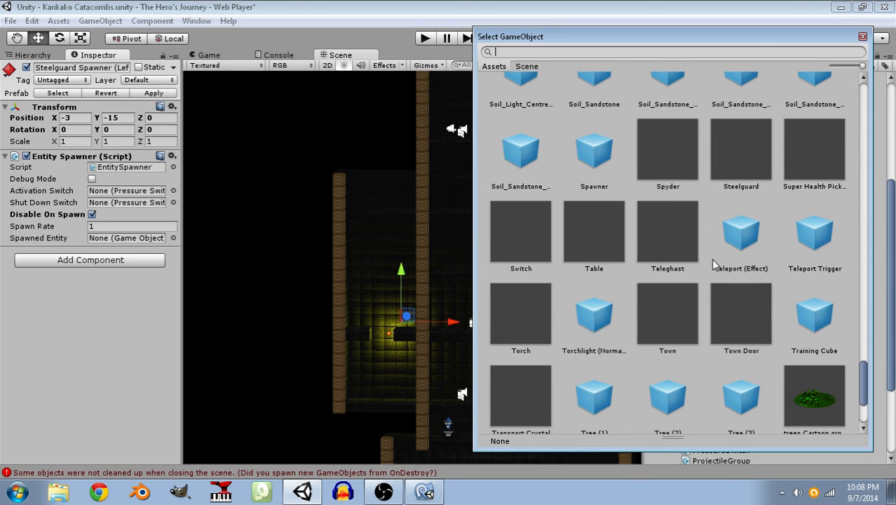
click(740, 144)
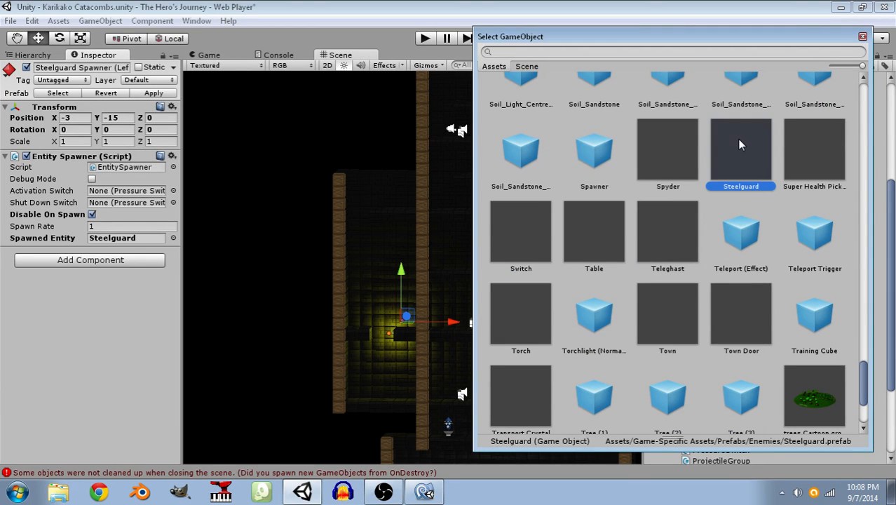
click(100, 326)
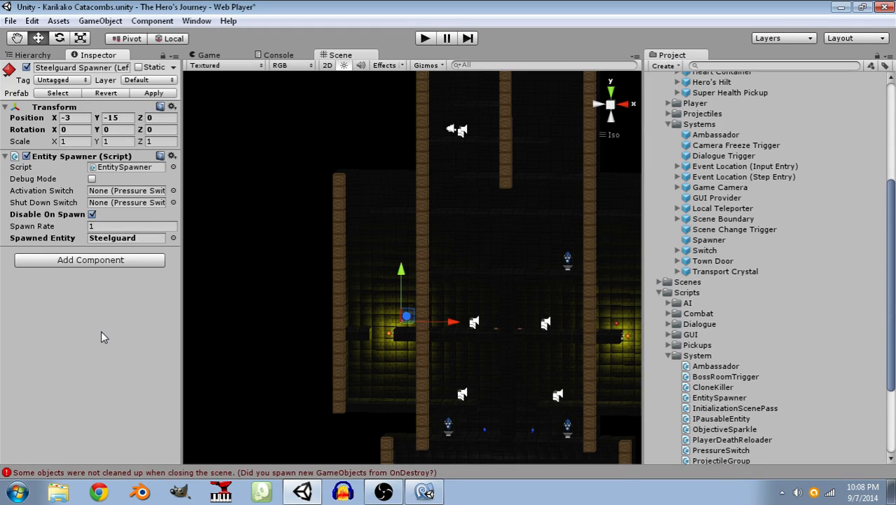
Delete Steelguard Spawner (Right) and reselect Steelguard Spawner (Left) in the left flame chamber.
click(620, 328)
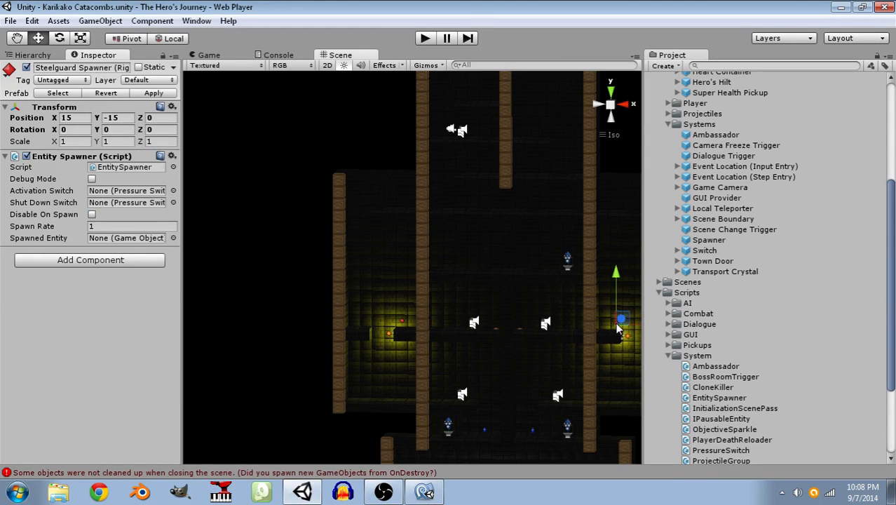
key(Delete)
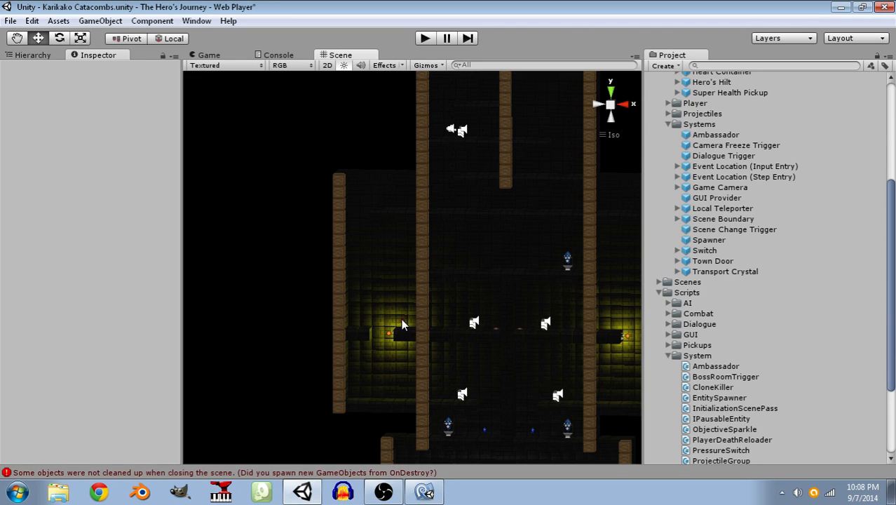
click(401, 324)
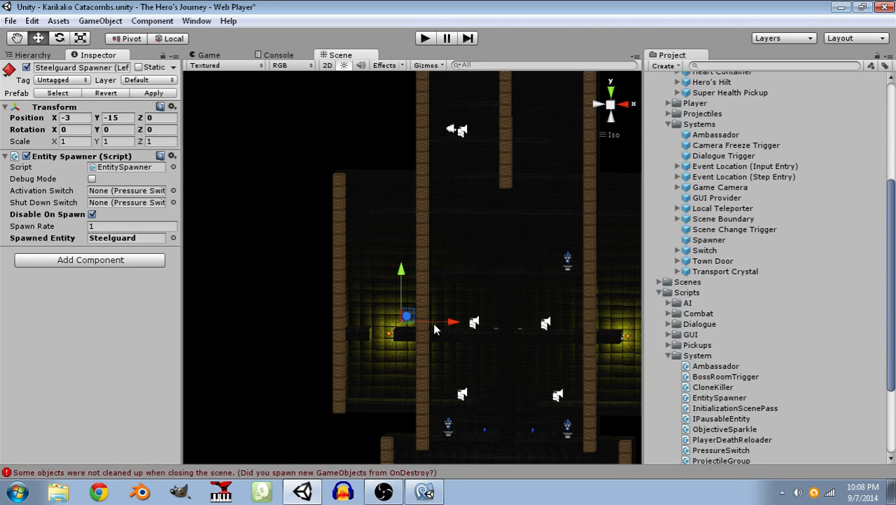
Move the copy of Steelguard Spawner (Left) into the right flame chamber at X 15.
drag(454, 327, 663, 317)
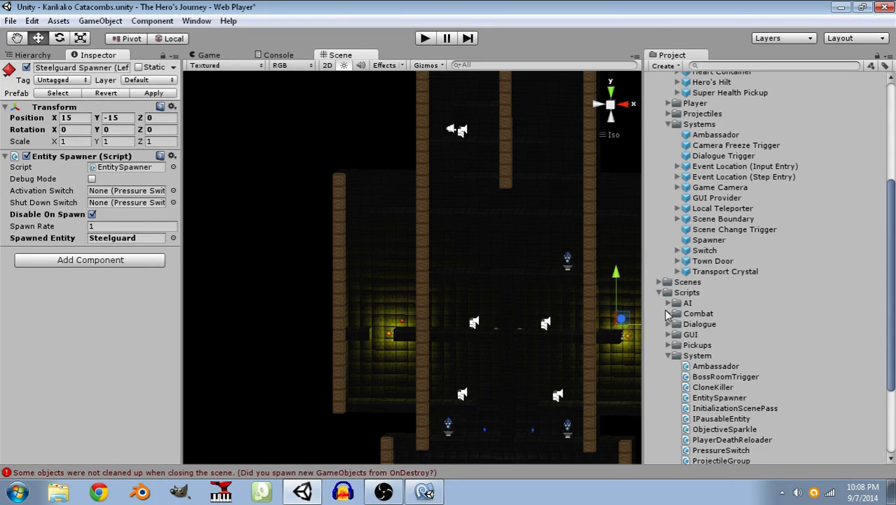
alt+drag(587, 350, 506, 471)
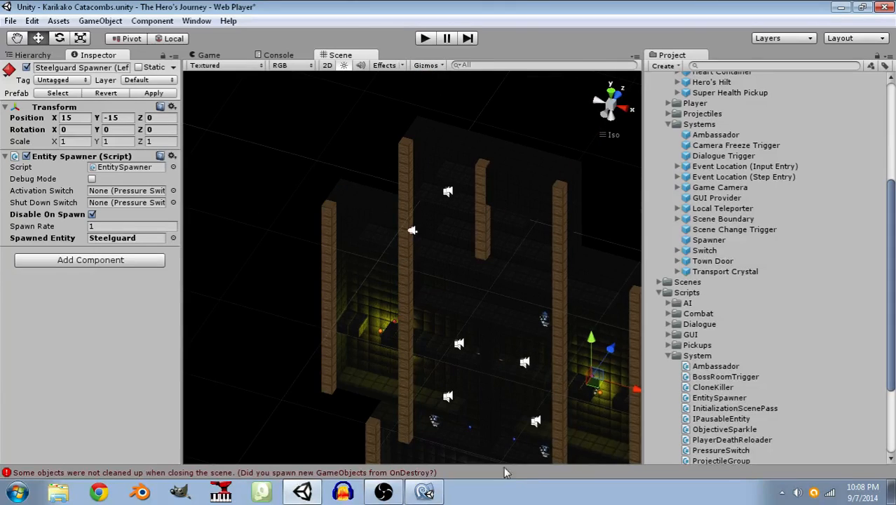
Inspect the Steelguard spawners one after another and compare their positions in the flame chambers.
click(48, 56)
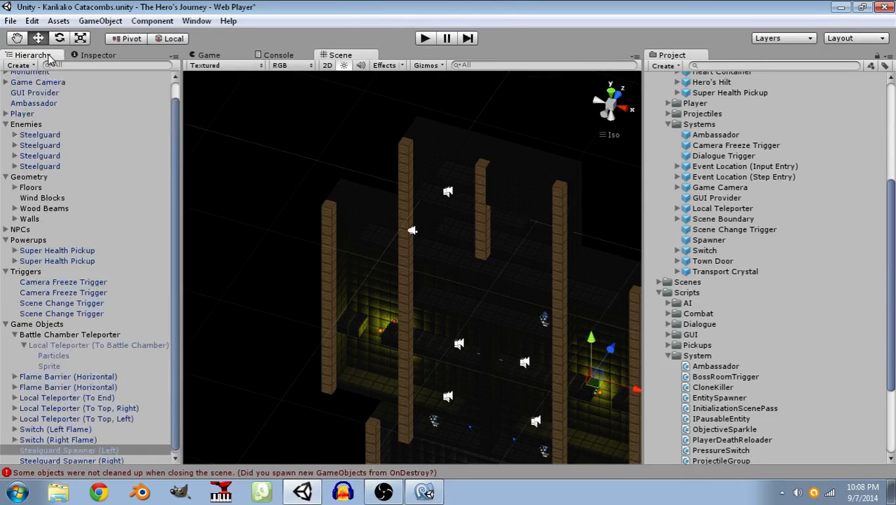
click(100, 453)
click(107, 460)
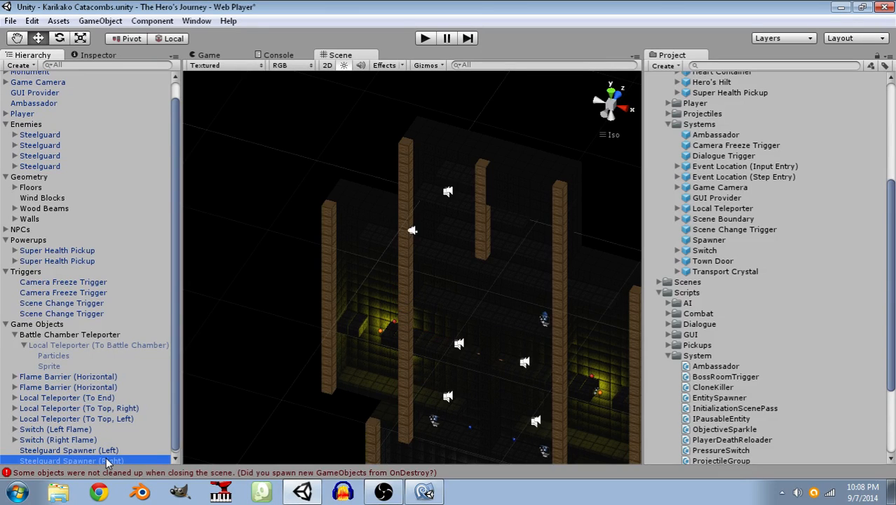
middle_drag(465, 377, 401, 284)
scroll(421, 300, down, 5)
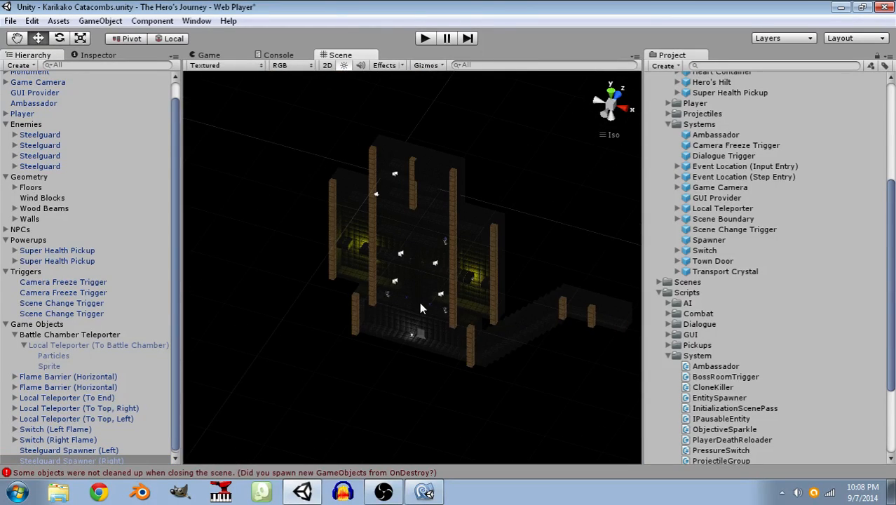
alt+drag(419, 301, 605, 267)
click(116, 452)
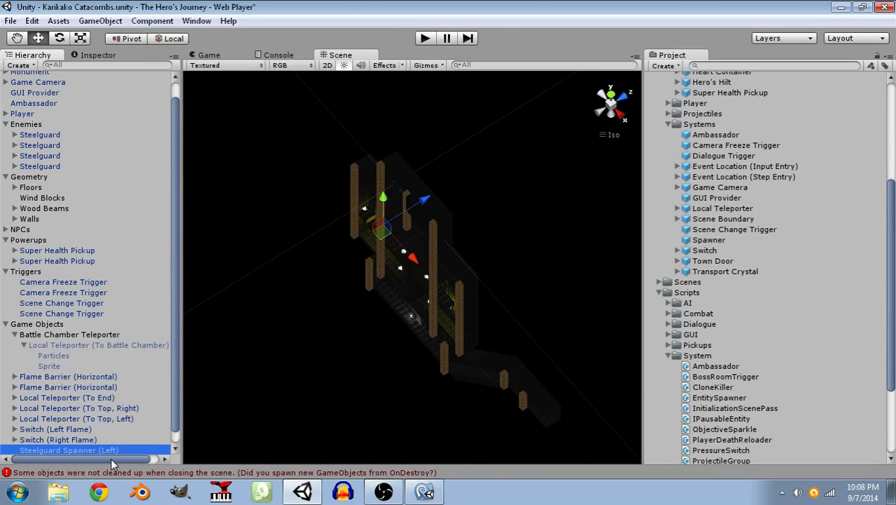
click(112, 460)
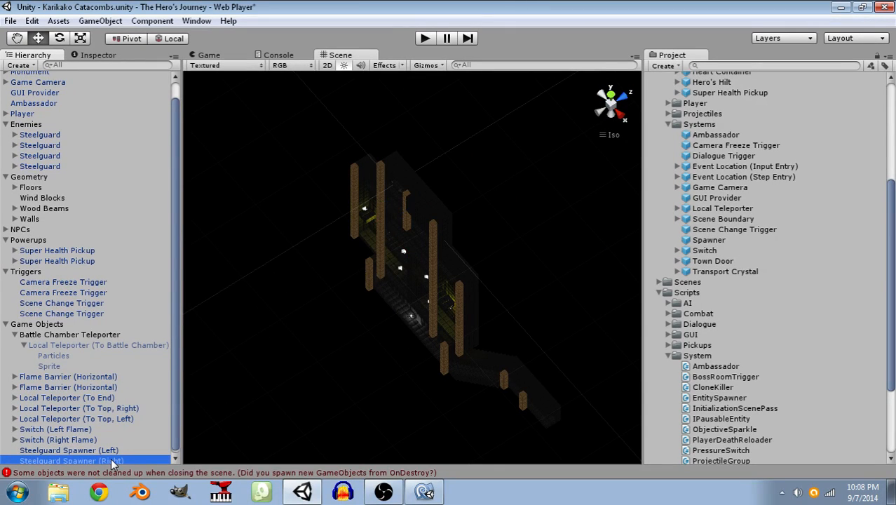
click(112, 461)
click(108, 452)
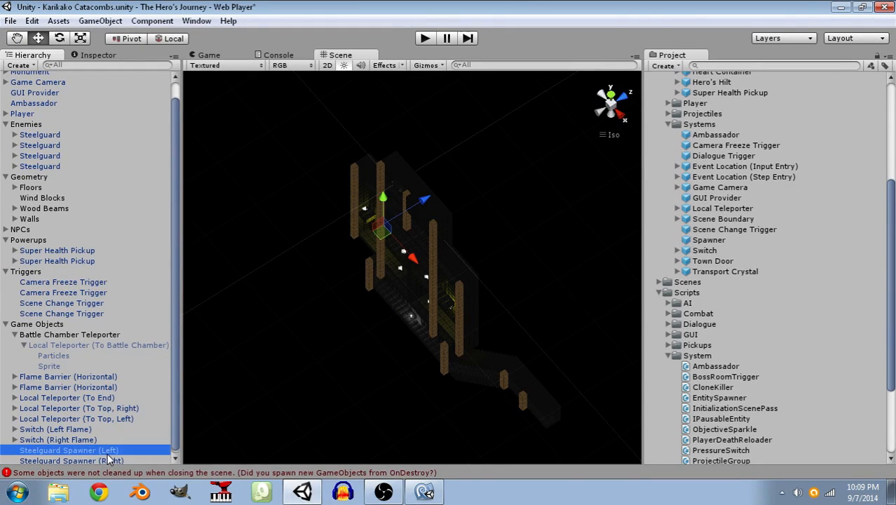
alt+drag(405, 356, 529, 236)
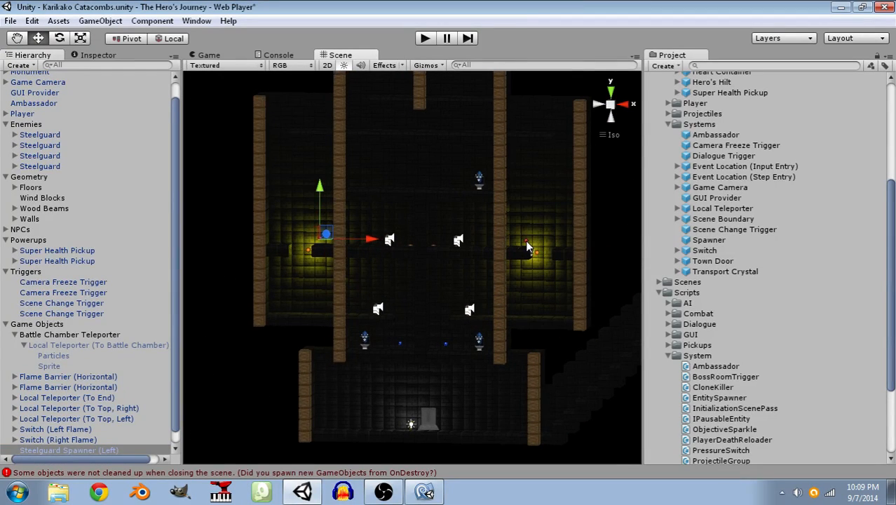
Rename the copied spawner in the right flame chamber as Steelguard Spawner (Right) and check both spawners' placement.
click(525, 239)
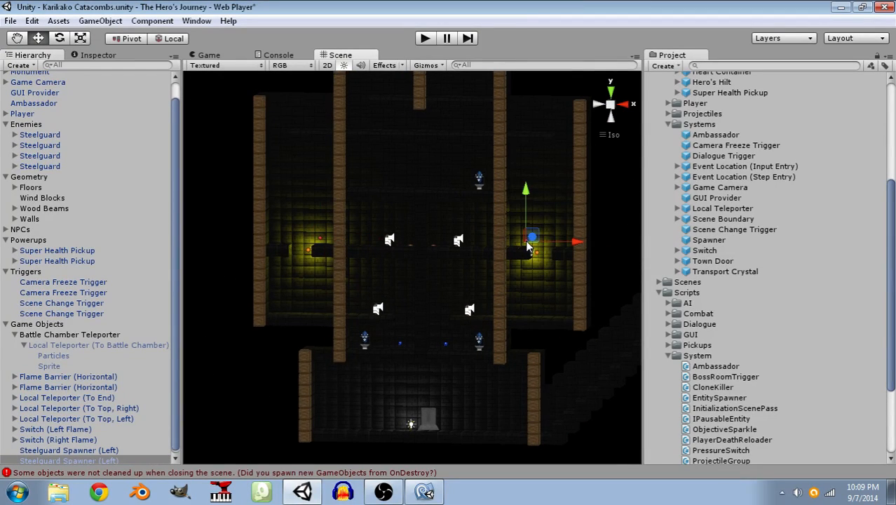
click(113, 458)
click(112, 457)
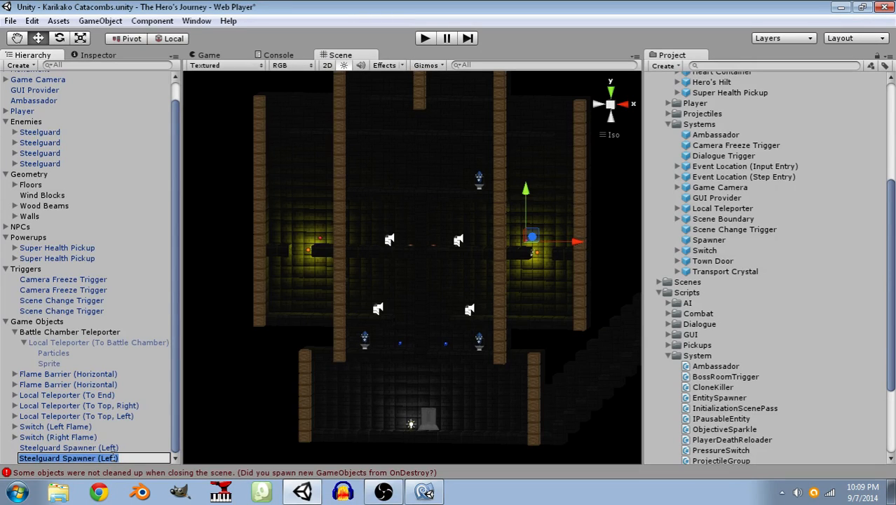
click(114, 457)
key(BackSpace)
key(BackSpace)
key(BackSpace)
key(BackSpace)
text(Right)
key(Return)
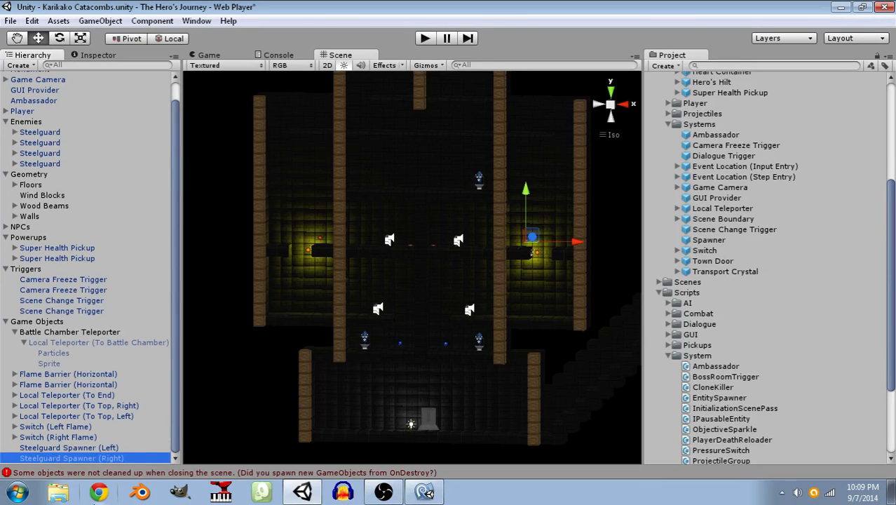
key(Up)
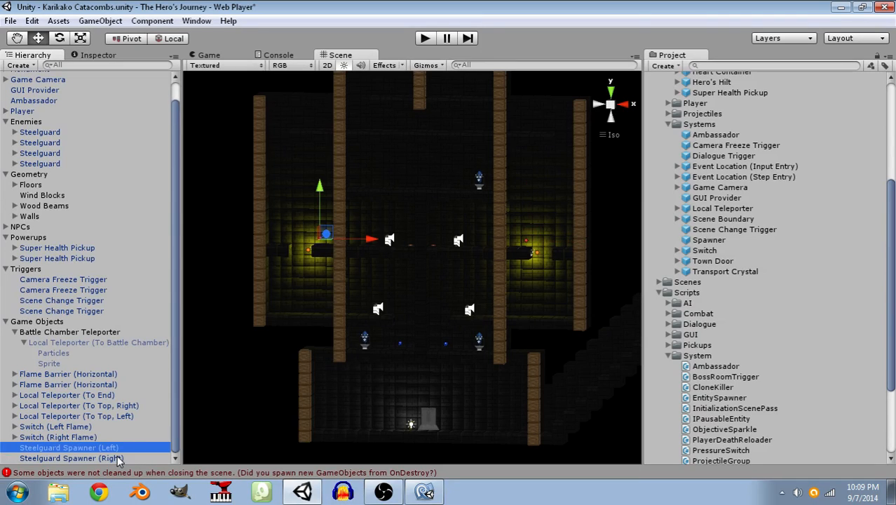
key(Down)
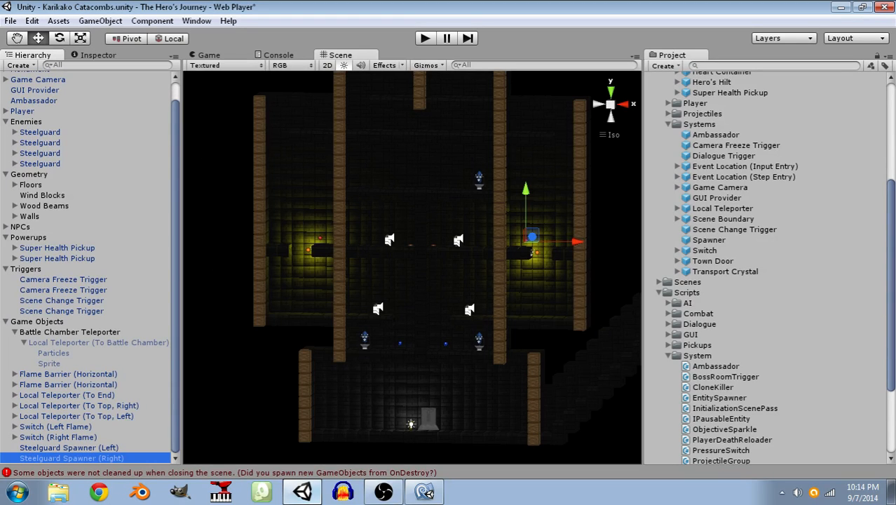
Switch to Open Broadcaster Software and reposition its window over the scene.
click(382, 493)
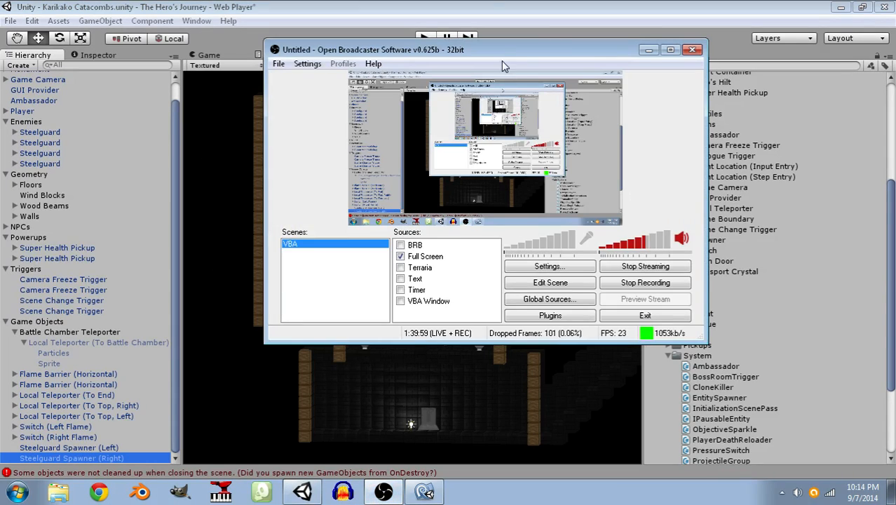
drag(502, 45, 458, 107)
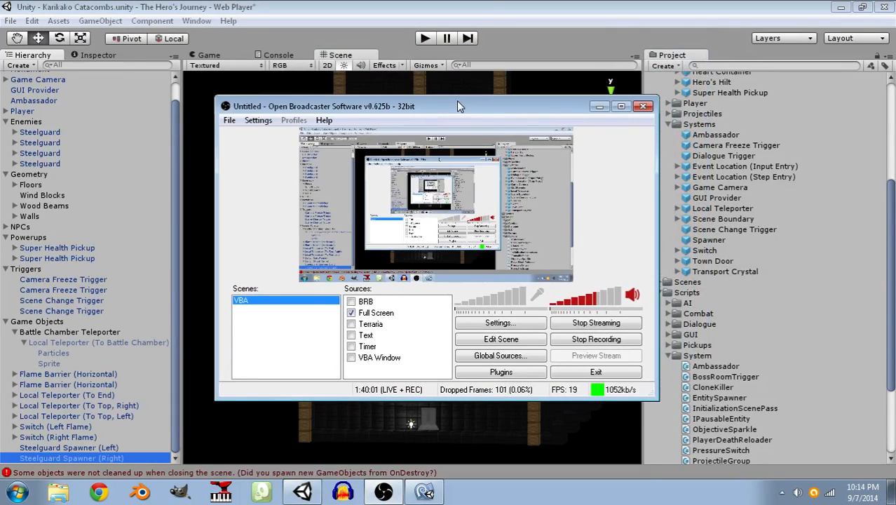